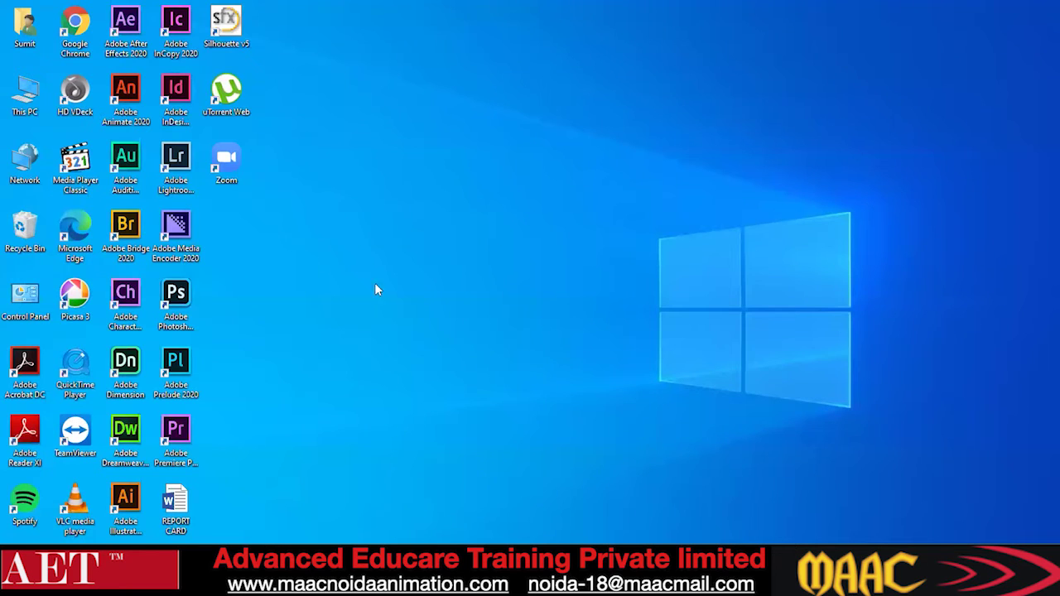
Switch to File Explorer and open the vector After Effects project from the student's subfolder in G:\after effect\students
{"action": "key", "text": "alt+Tab"}
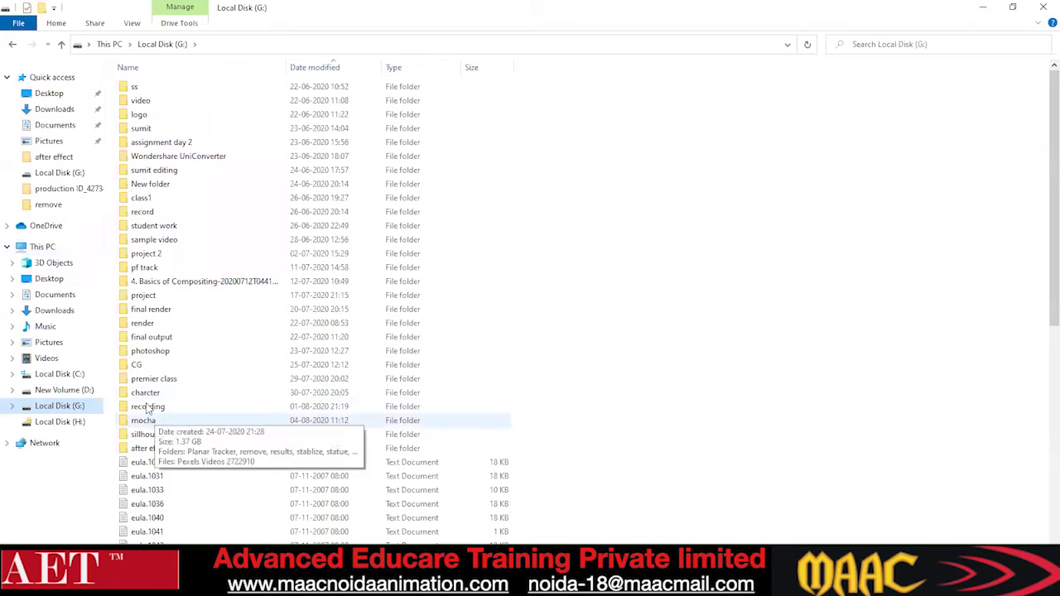
{"action": "double_click", "coordinate": [150, 448]}
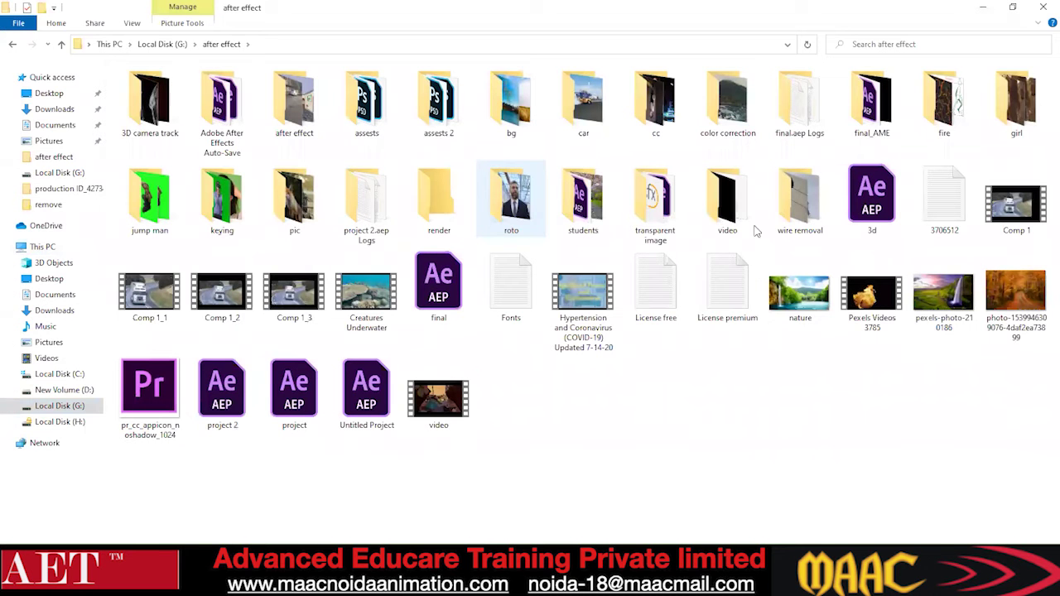
{"action": "double_click", "coordinate": [598, 217]}
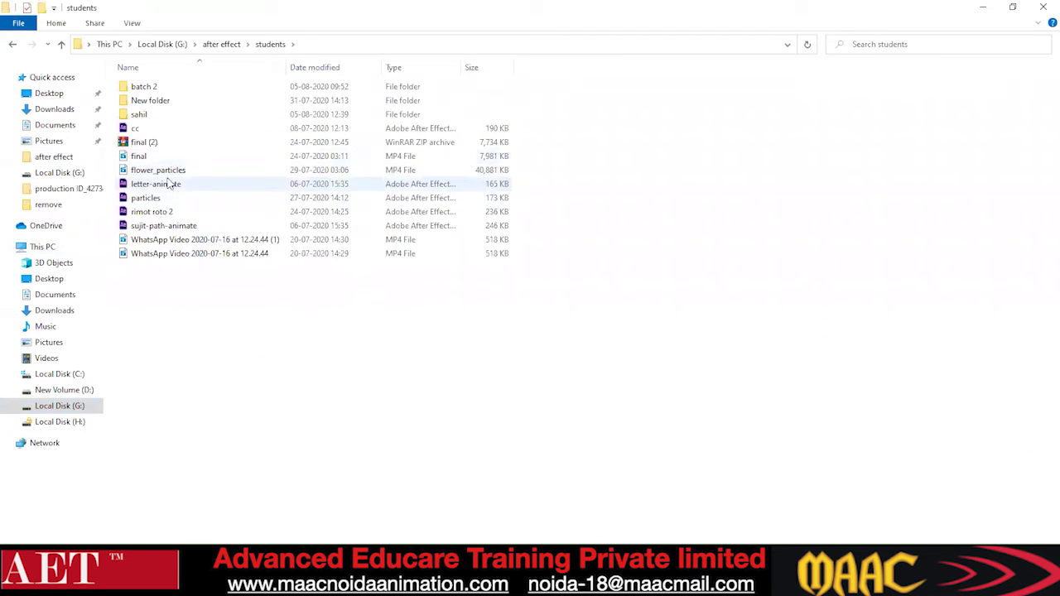
{"action": "double_click", "coordinate": [142, 114]}
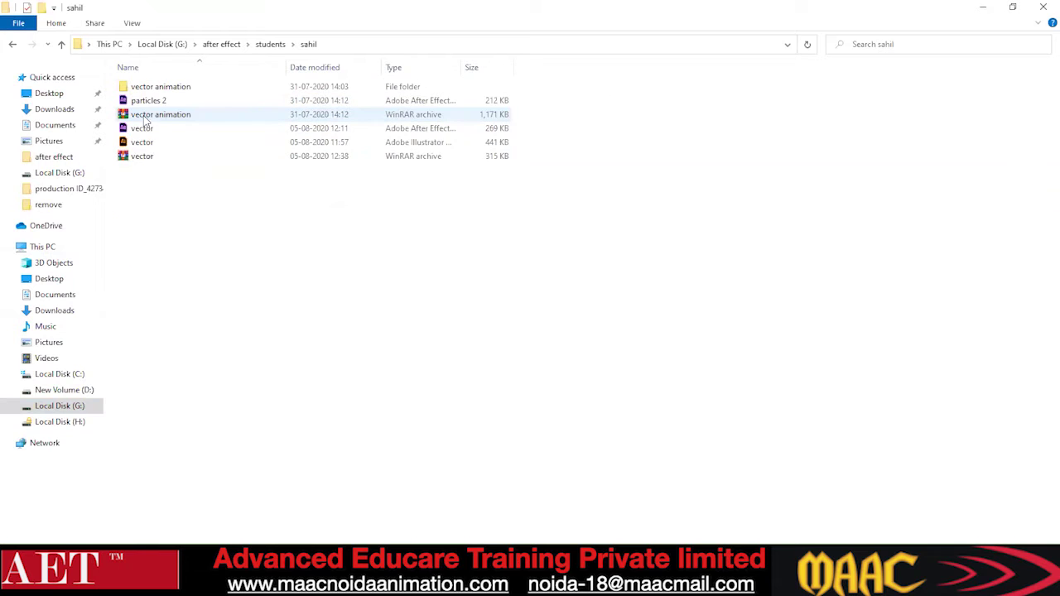
{"action": "double_click", "coordinate": [154, 133]}
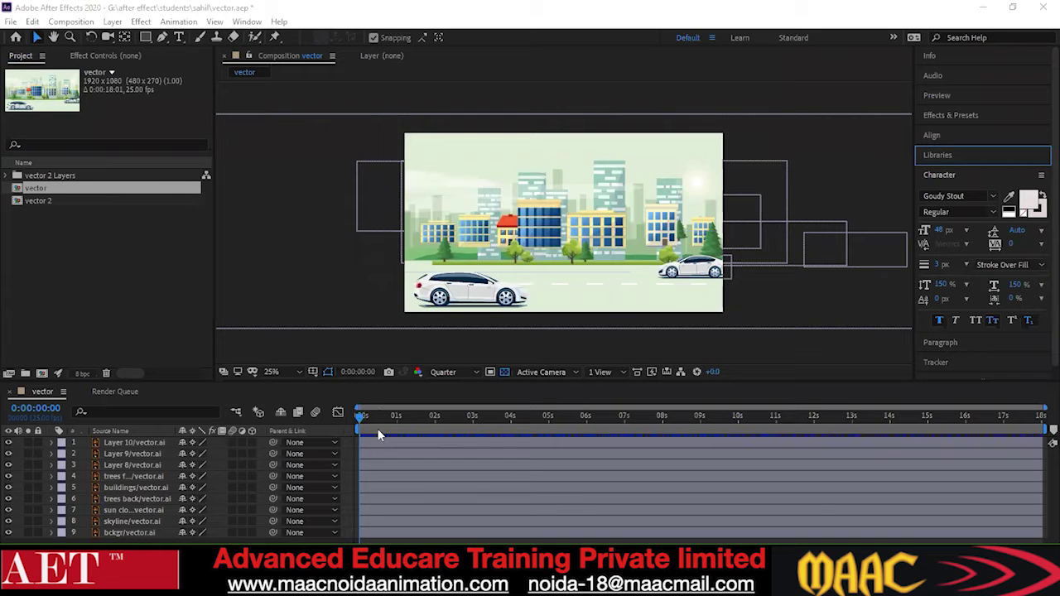
Preview the vector composition's city and car animation several times from the first frame, rewinding after each playback
{"action": "left_click", "coordinate": [361, 418]}
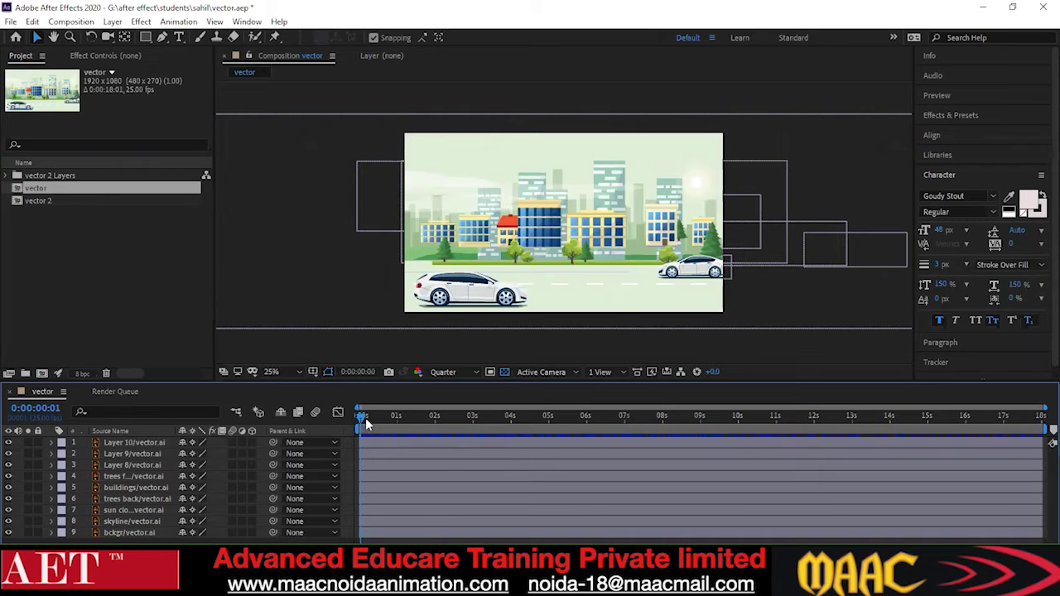
{"action": "key", "text": "space"}
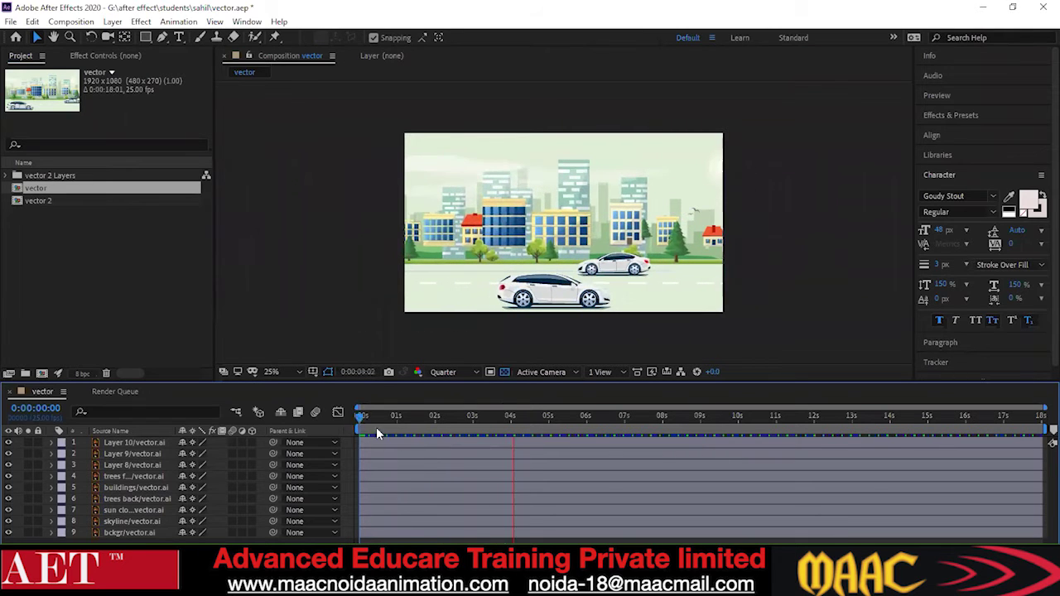
{"action": "key", "text": "space"}
{"action": "left_click_drag", "start_coordinate": [502, 418], "coordinate": [381, 436]}
{"action": "key", "text": "space"}
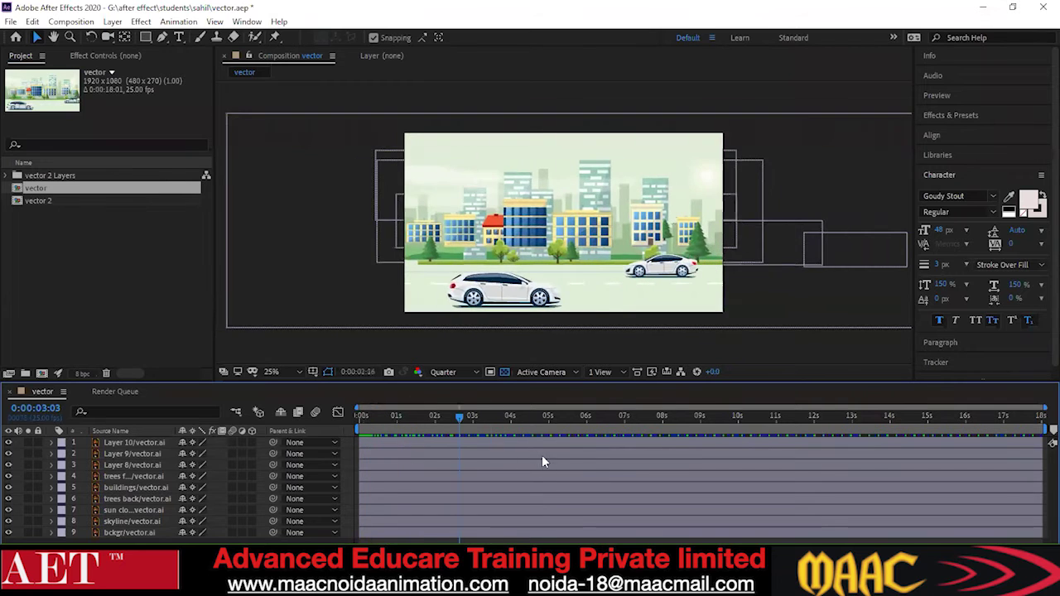
{"action": "left_click_drag", "start_coordinate": [393, 462], "coordinate": [358, 470]}
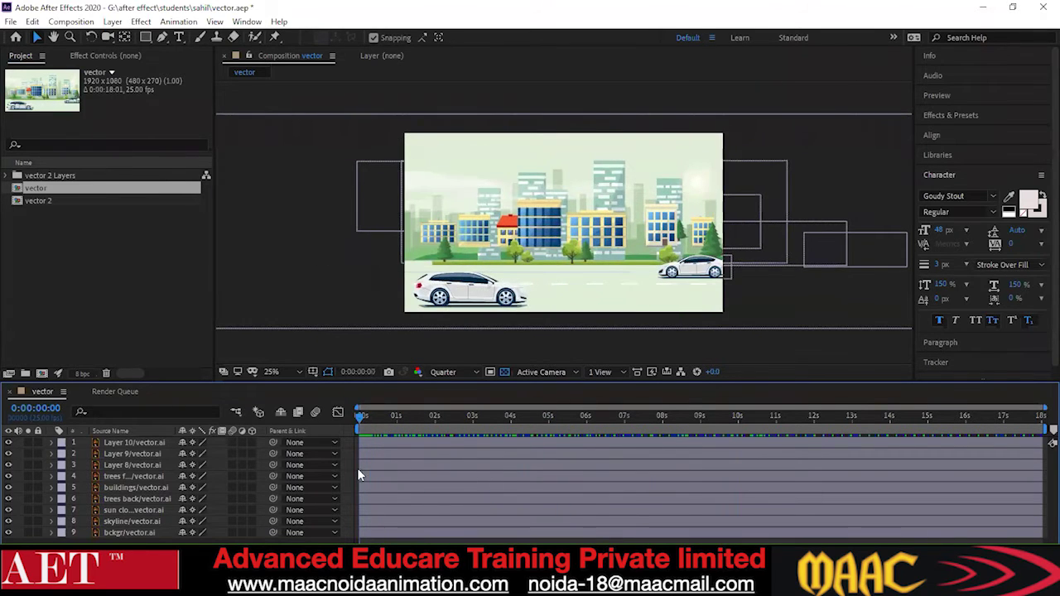
{"action": "key", "text": "space"}
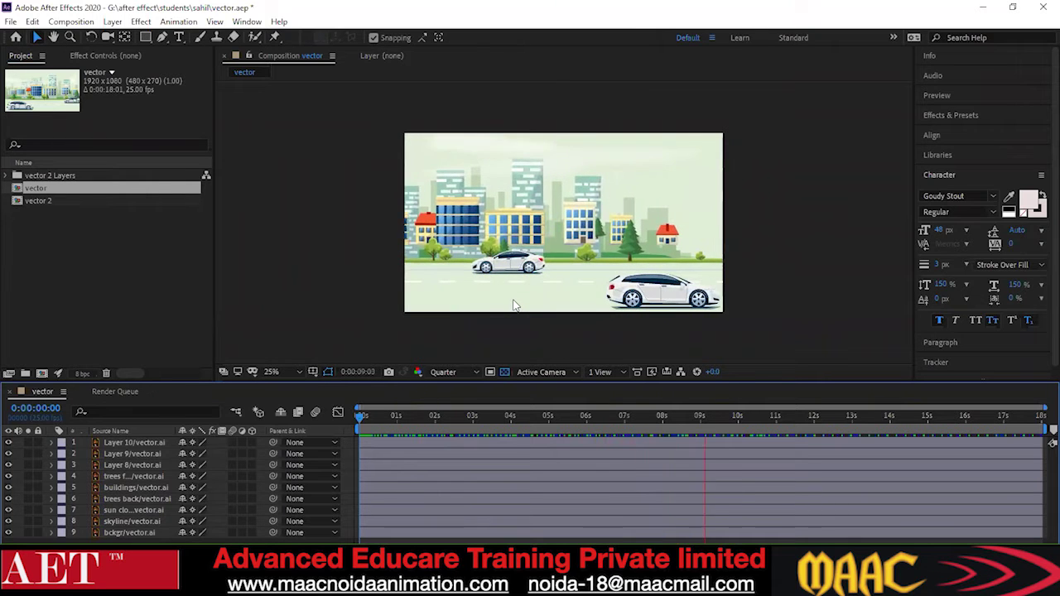
{"action": "key", "text": "space"}
{"action": "left_click_drag", "start_coordinate": [618, 429], "coordinate": [354, 444]}
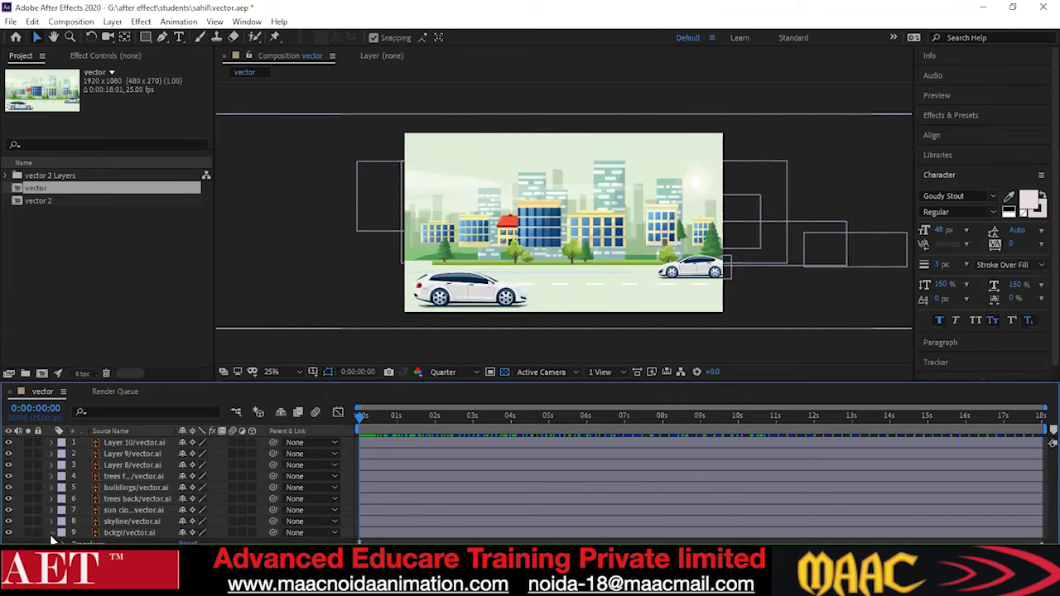
Examine the bckgr layer's transform keyframes while scrubbing the composition, and collapse the layer's properties
{"action": "left_click", "coordinate": [50, 533]}
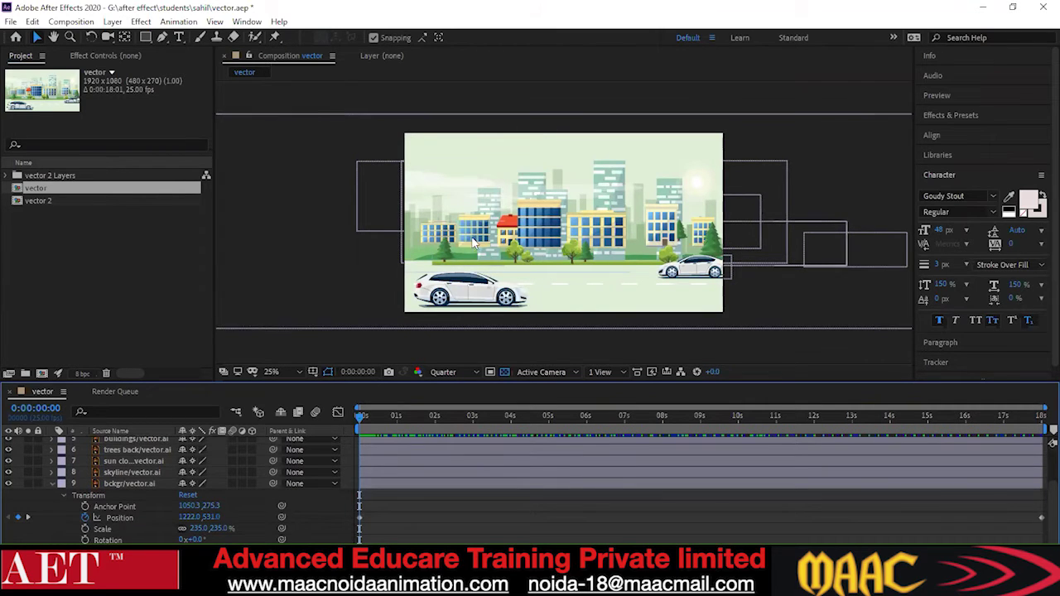
{"action": "left_click_drag", "start_coordinate": [360, 415], "coordinate": [623, 427]}
{"action": "left_click_drag", "start_coordinate": [727, 436], "coordinate": [745, 448]}
{"action": "left_click_drag", "start_coordinate": [677, 424], "coordinate": [396, 470]}
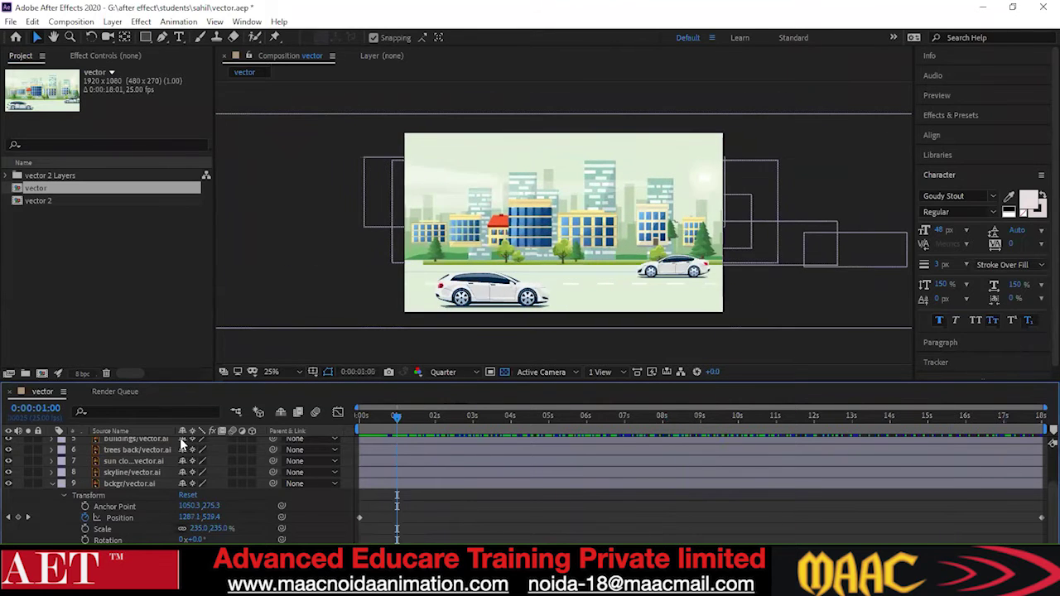
{"action": "left_click", "coordinate": [50, 483]}
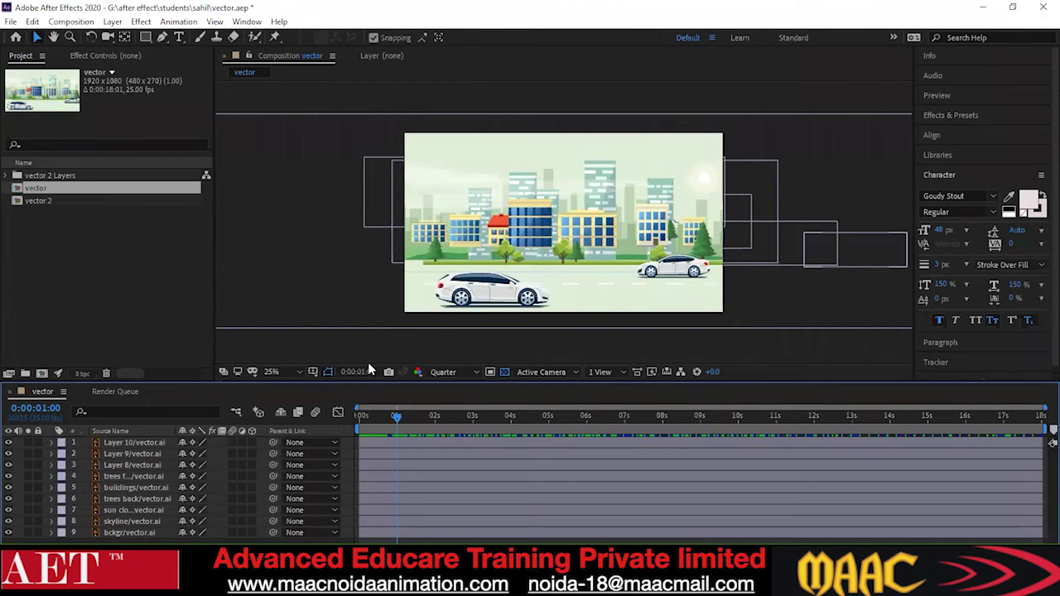
Identify the Layer 9 artwork in the composition by selecting the layer and toggling its visibility off and on
{"action": "left_click", "coordinate": [124, 454]}
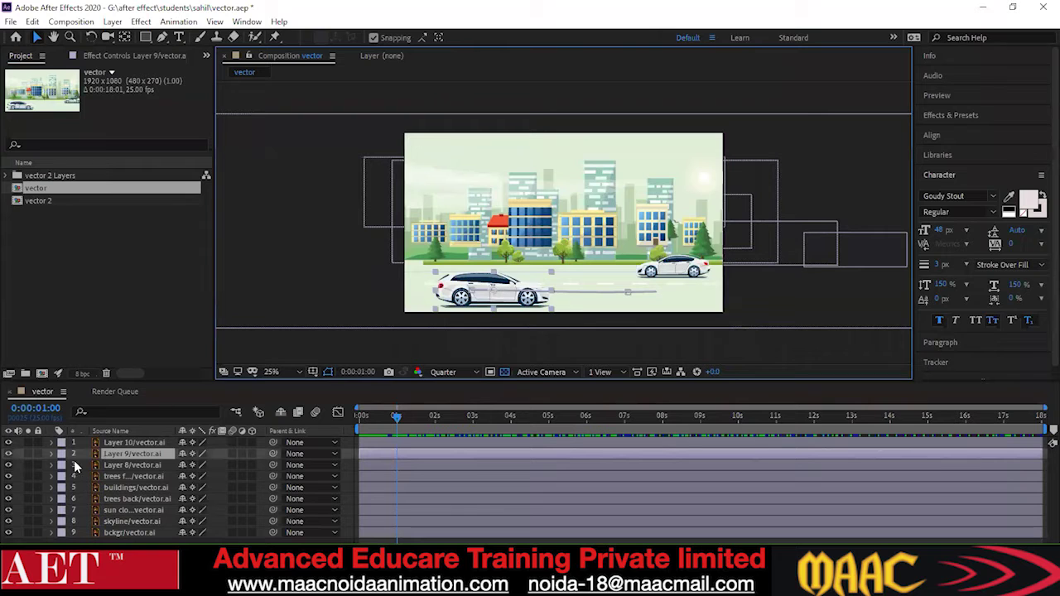
{"action": "left_click", "coordinate": [9, 455]}
{"action": "left_click", "coordinate": [8, 455]}
{"action": "left_click", "coordinate": [8, 454]}
{"action": "left_click", "coordinate": [9, 455]}
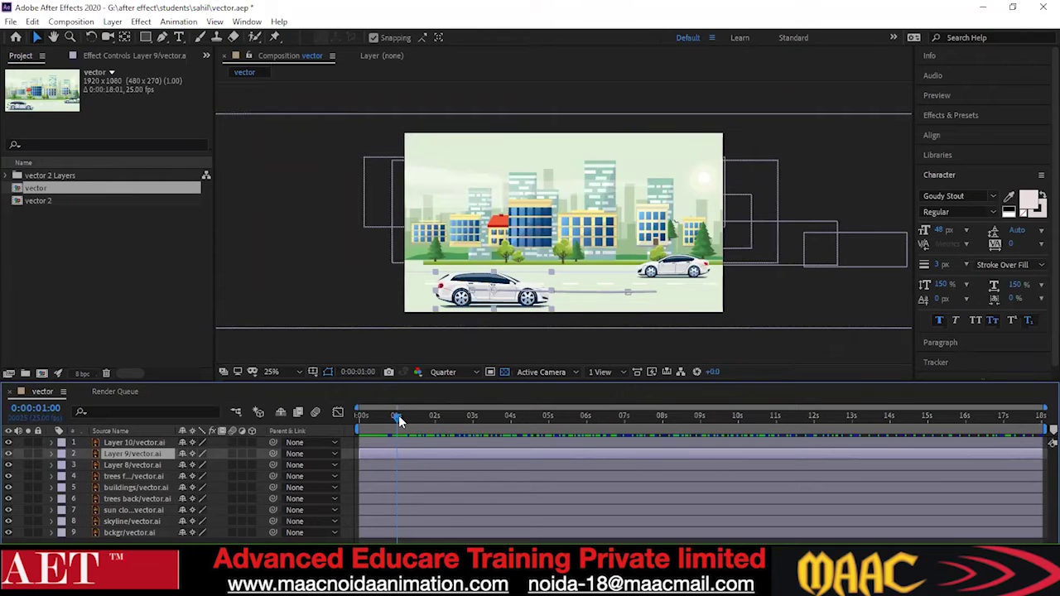
Replay the vector composition from the first frame to review the motion of the cars against the city
{"action": "left_click_drag", "start_coordinate": [398, 414], "coordinate": [361, 421]}
{"action": "key", "text": "space"}
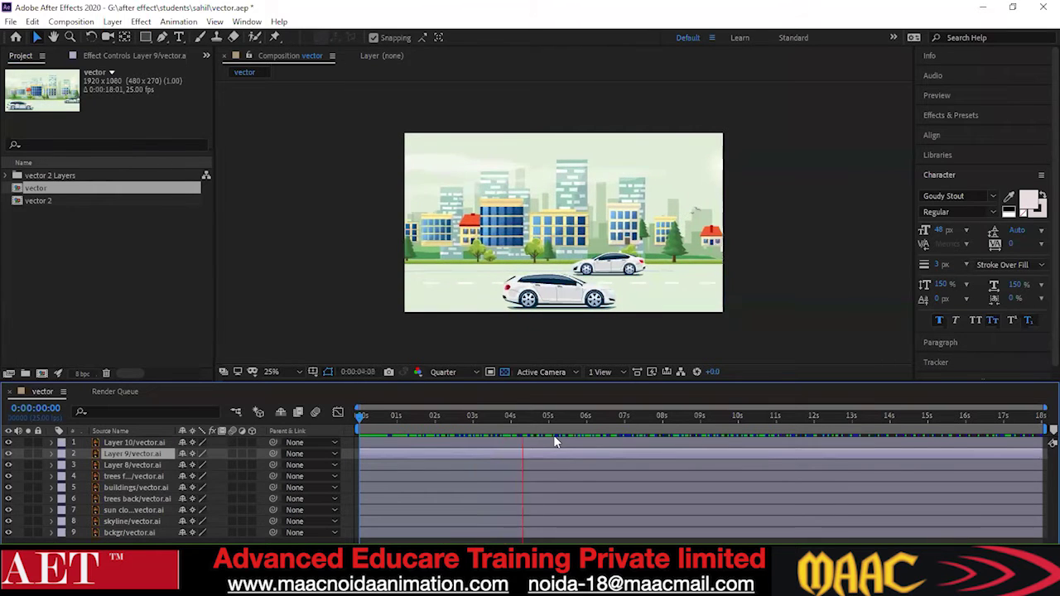
{"action": "left_click_drag", "start_coordinate": [553, 434], "coordinate": [138, 299]}
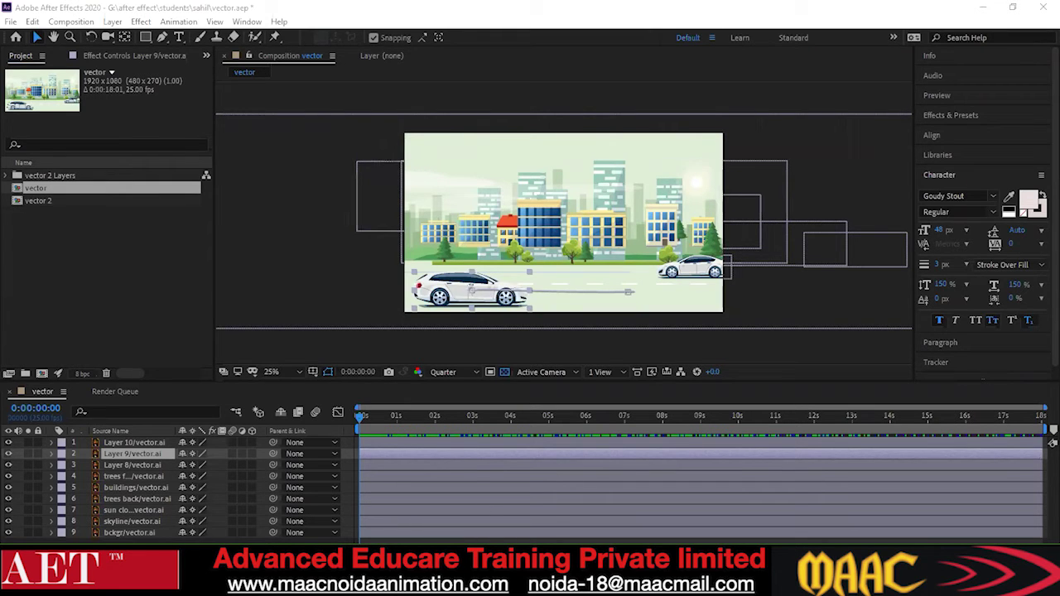
Switch away from the project to a browser window with WhatsApp Web
{"action": "key", "text": "alt+Tab"}
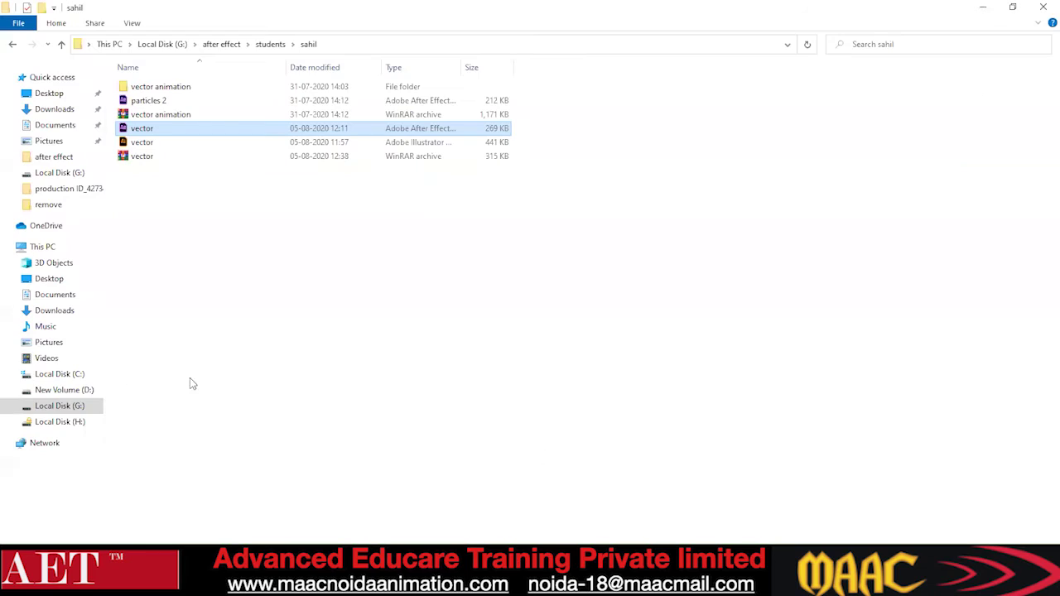
{"action": "left_click", "coordinate": [49, 584]}
{"action": "right_click", "coordinate": [570, 584]}
{"action": "left_click", "coordinate": [590, 533]}
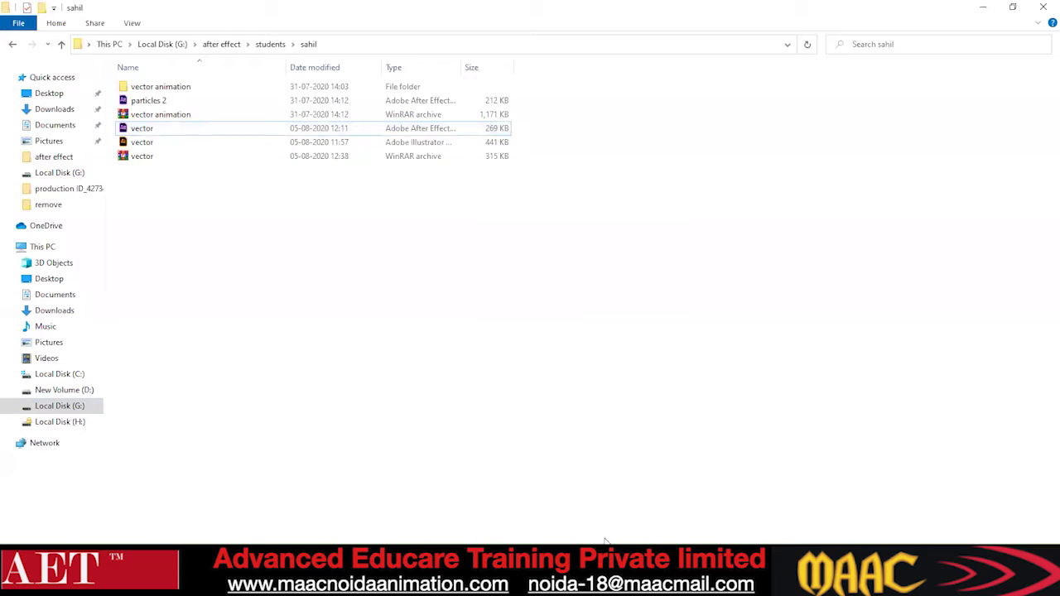
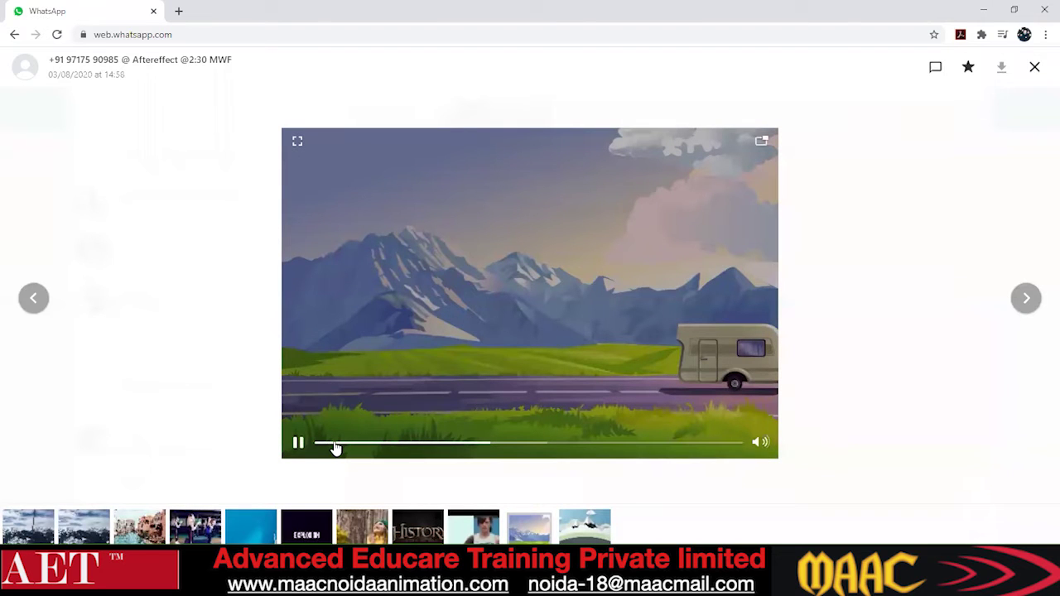
Replay the caravan and red car video from the Aftereffect @2:30 MWF group, and return to the chat
{"action": "left_click_drag", "start_coordinate": [489, 445], "coordinate": [310, 452]}
{"action": "left_click", "coordinate": [300, 443]}
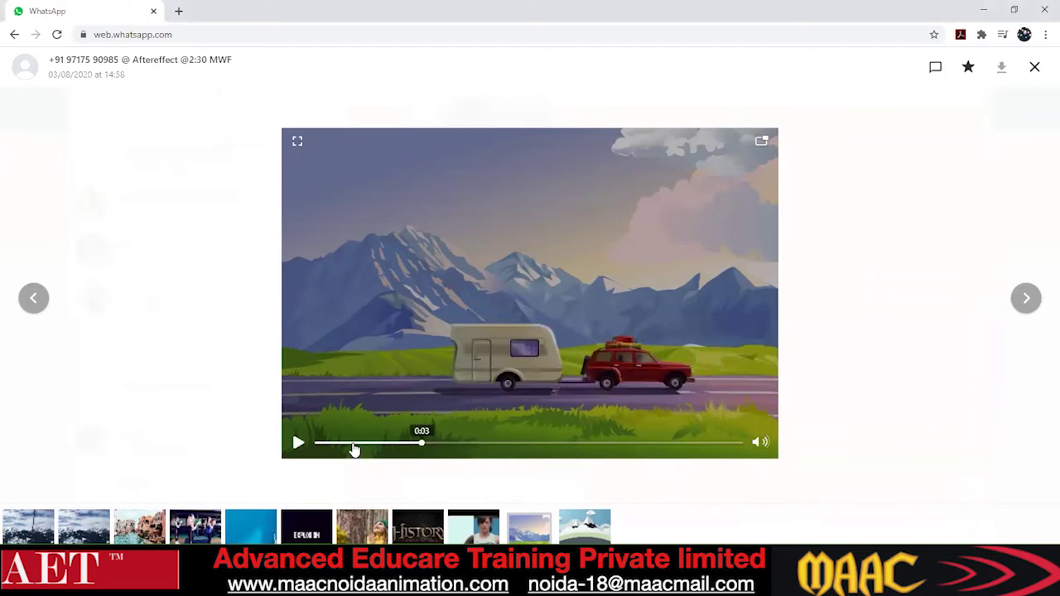
{"action": "left_click", "coordinate": [327, 444]}
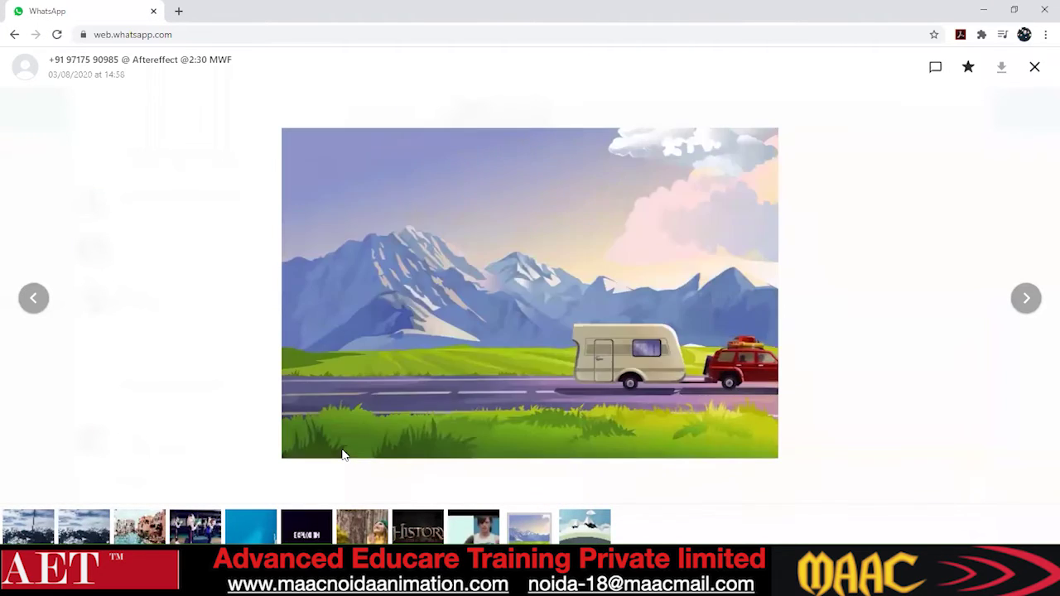
{"action": "left_click_drag", "start_coordinate": [533, 443], "coordinate": [344, 445]}
{"action": "left_click", "coordinate": [8, 185]}
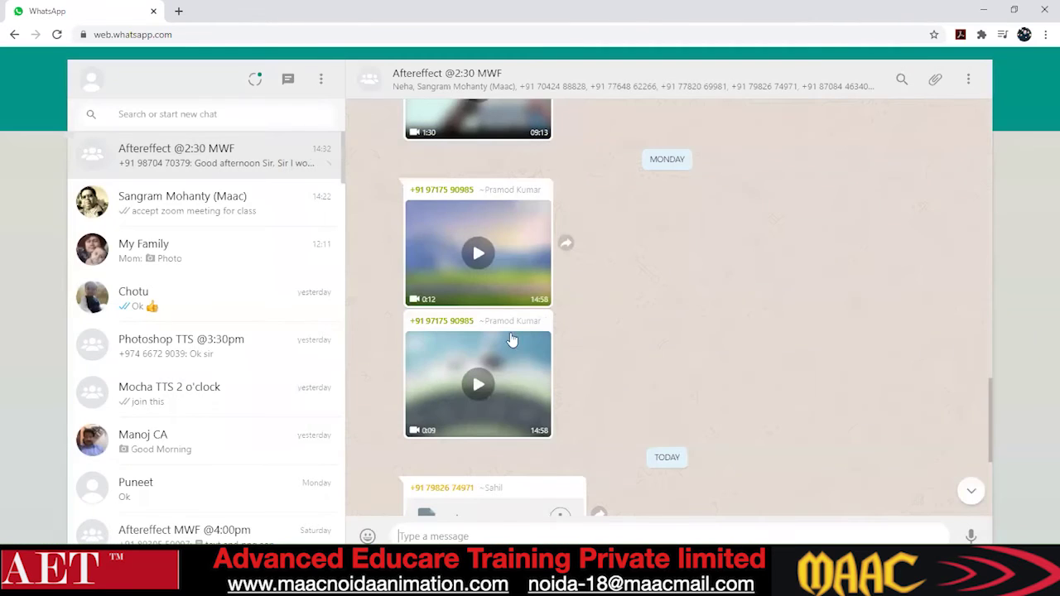
Open and replay the group's second video with the red car on the curved road, and close the browser
{"action": "left_click", "coordinate": [483, 390]}
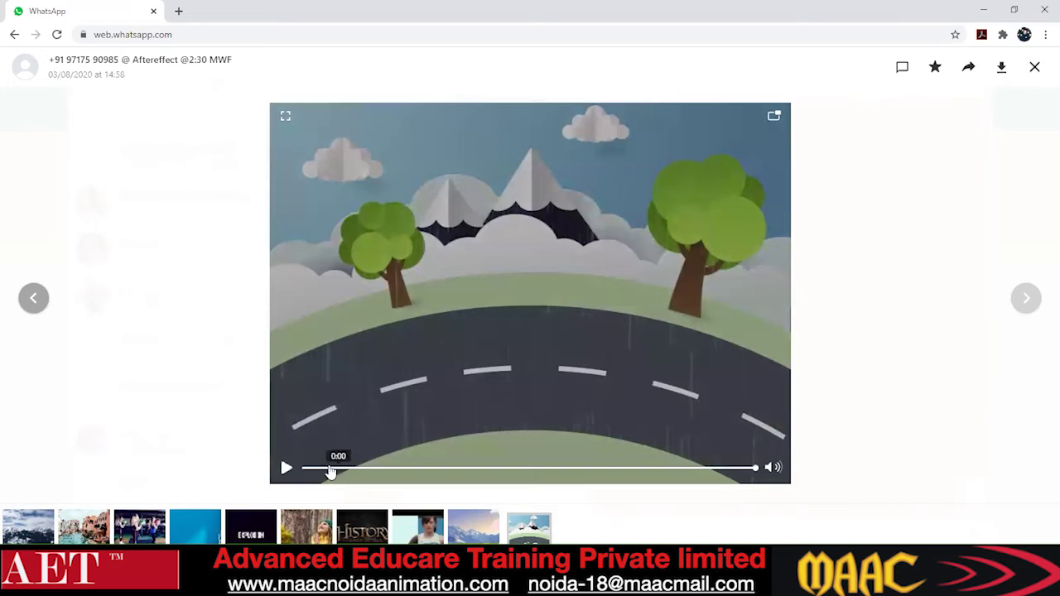
{"action": "left_click", "coordinate": [286, 469]}
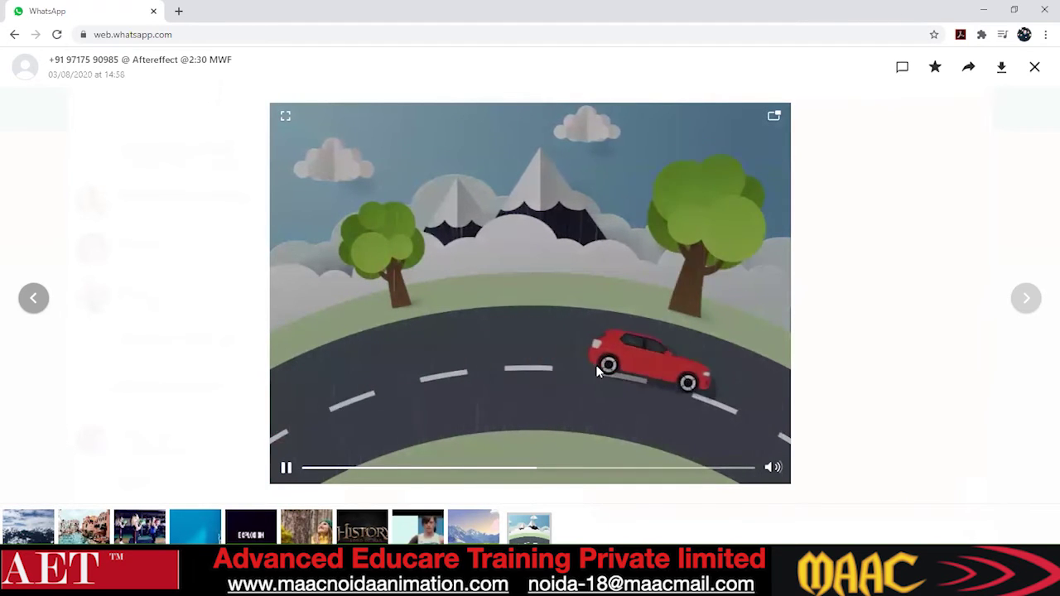
{"action": "left_click", "coordinate": [285, 469]}
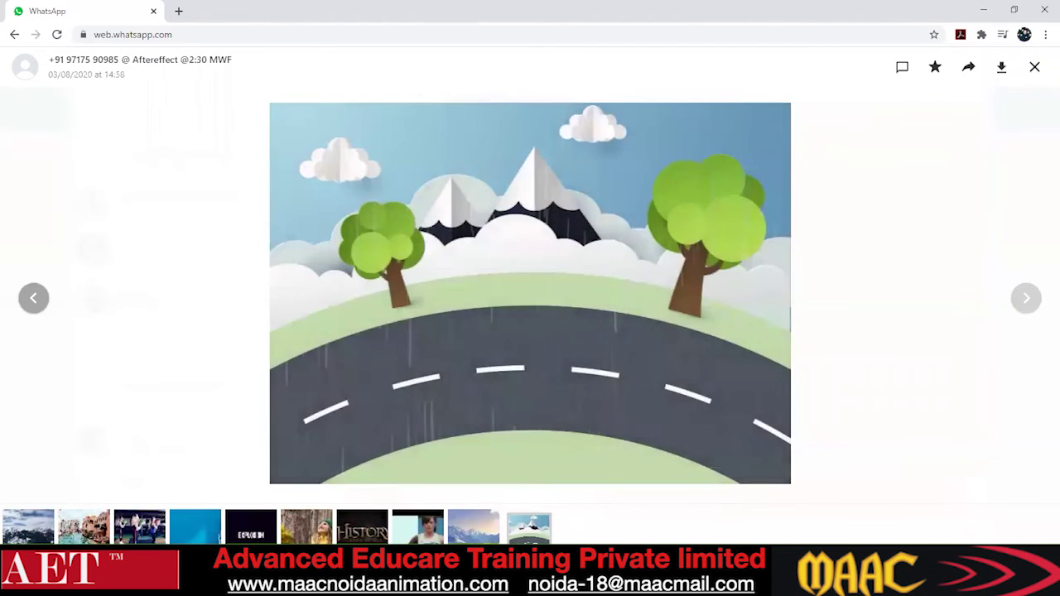
{"action": "mouse_move", "coordinate": [459, 182]}
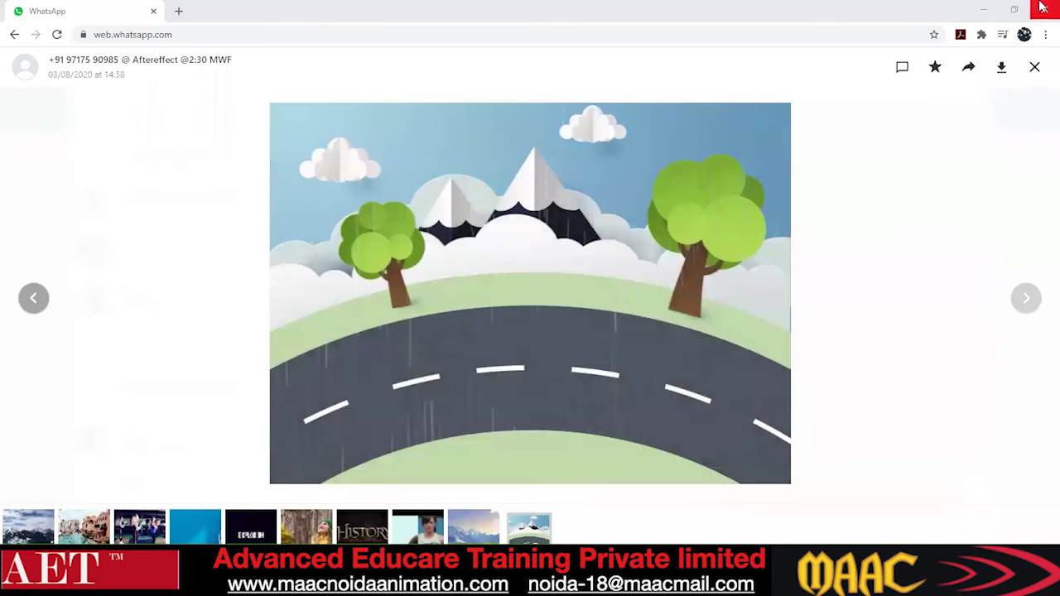
{"action": "left_click", "coordinate": [1043, 7]}
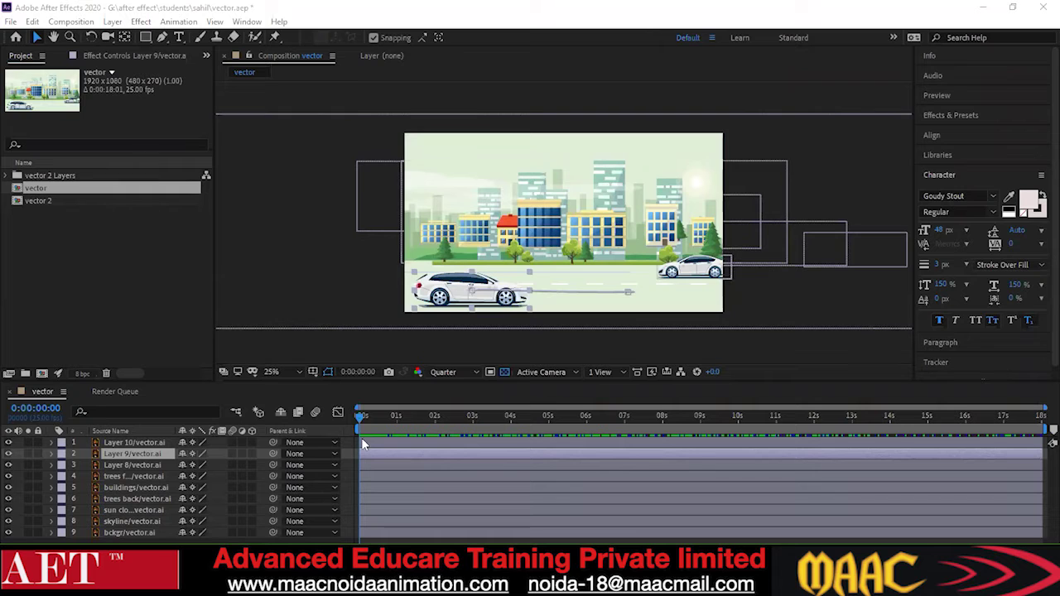
Scrub through the opening seconds of the vector composition and preview the car movement again
{"action": "left_click_drag", "start_coordinate": [361, 419], "coordinate": [370, 443]}
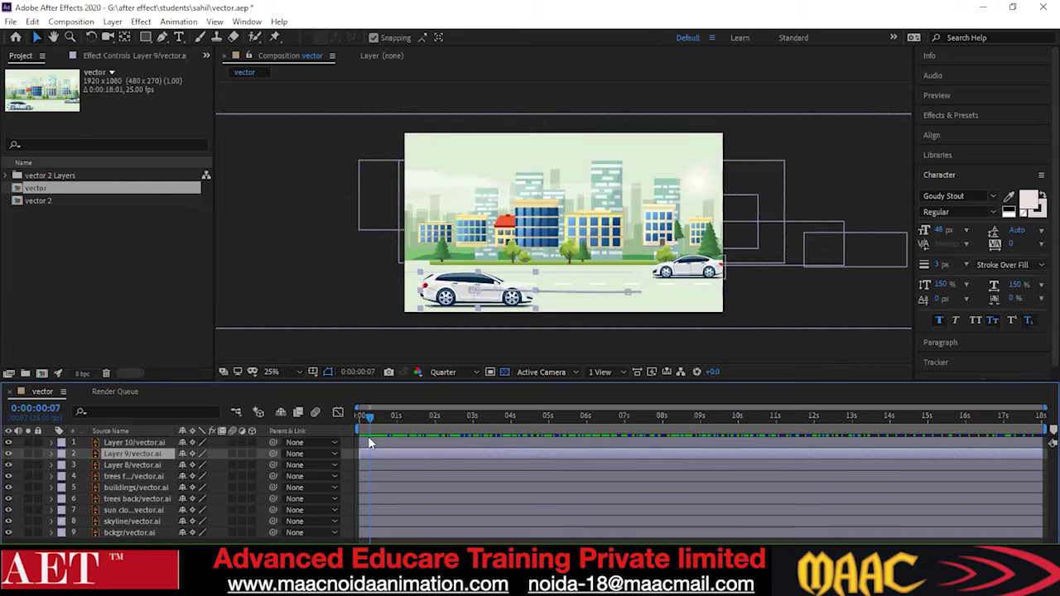
{"action": "left_click_drag", "start_coordinate": [369, 443], "coordinate": [348, 437]}
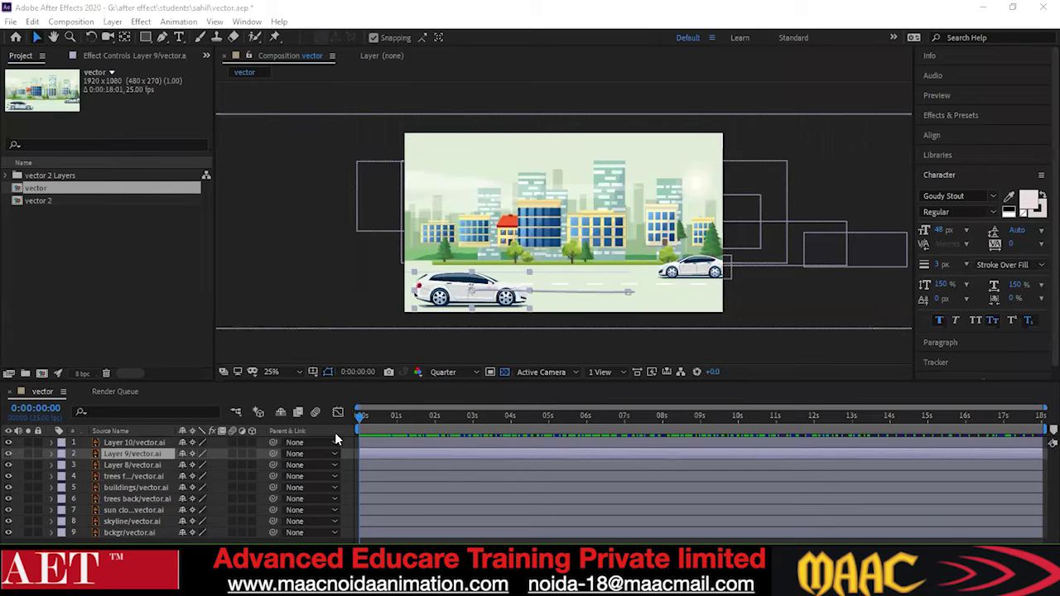
{"action": "left_click", "coordinate": [364, 417]}
{"action": "left_click_drag", "start_coordinate": [364, 423], "coordinate": [354, 459]}
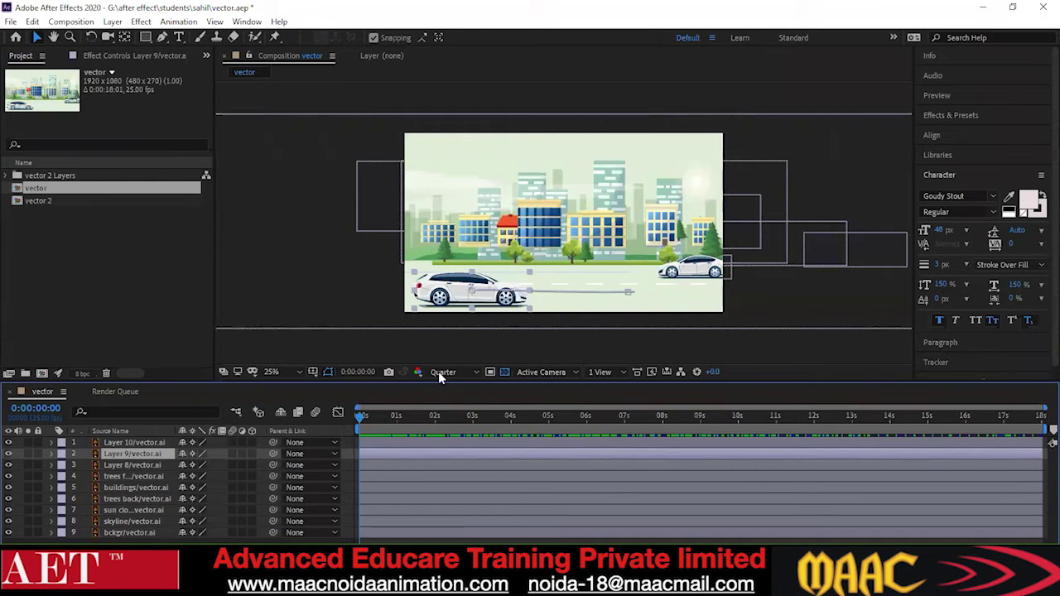
{"action": "mouse_move", "coordinate": [362, 422]}
{"action": "left_mouse_down"}
{"action": "mouse_move", "coordinate": [380, 423]}
{"action": "mouse_move", "coordinate": [359, 432]}
{"action": "left_mouse_up"}
{"action": "left_click_drag", "start_coordinate": [383, 423], "coordinate": [443, 420]}
{"action": "key", "text": "space"}
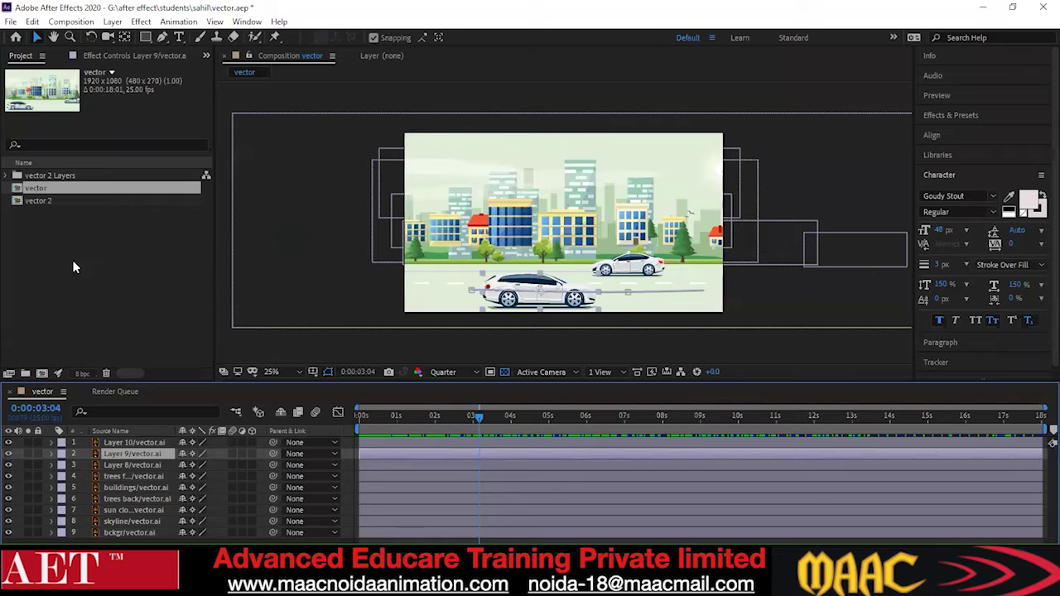
Close the vector project together with its application window
{"action": "left_click", "coordinate": [45, 257]}
{"action": "left_click_drag", "start_coordinate": [182, 157], "coordinate": [188, 148]}
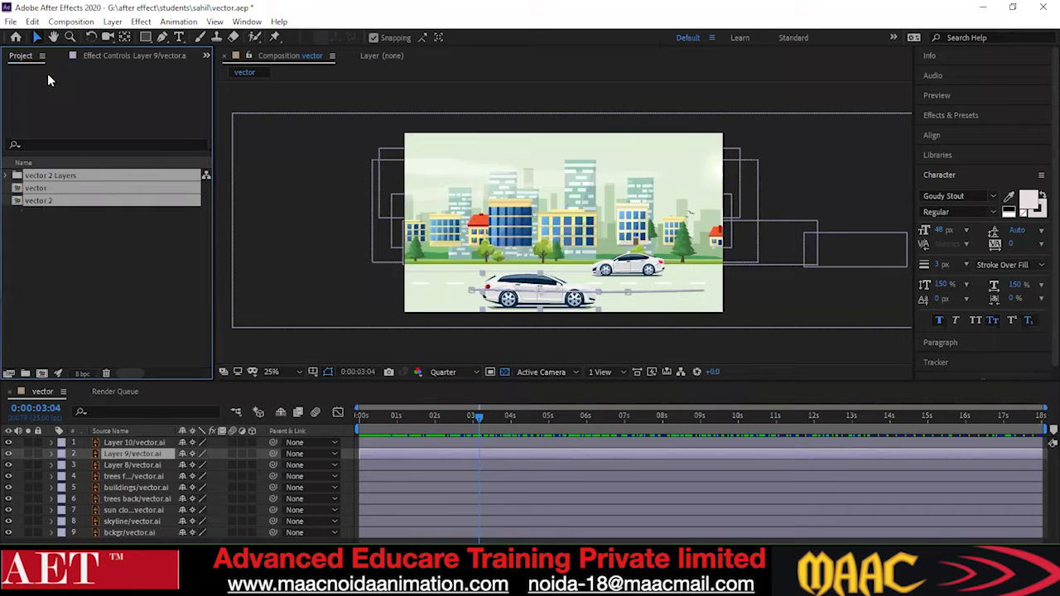
{"action": "left_click", "coordinate": [1041, 8]}
{"action": "left_click", "coordinate": [539, 308]}
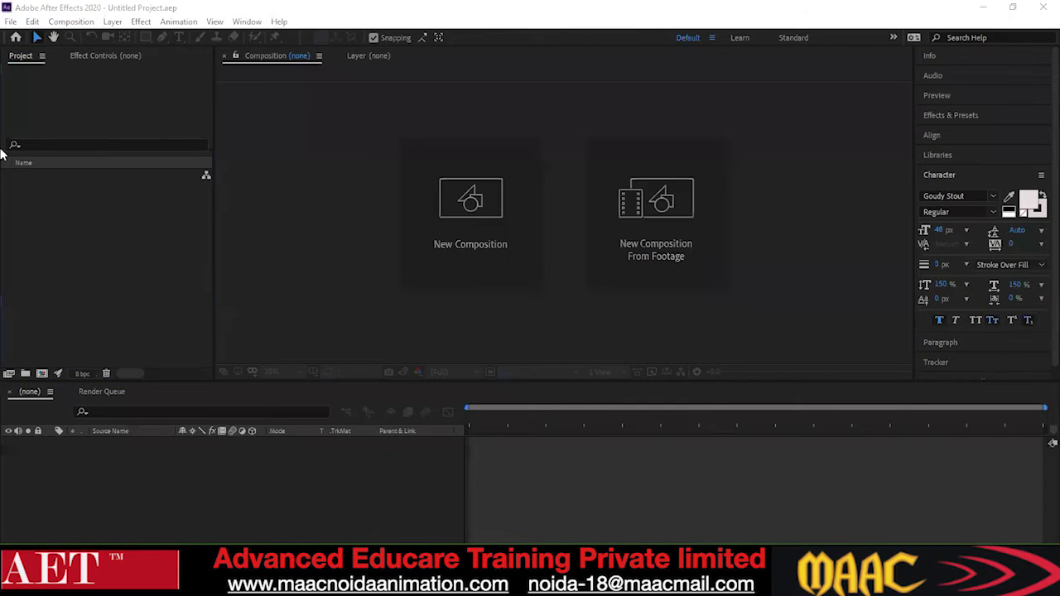
Create a 6000 x 3000 px composition at 25 fps lasting 20 seconds, and turn off its transparency grid
{"action": "left_click", "coordinate": [495, 228]}
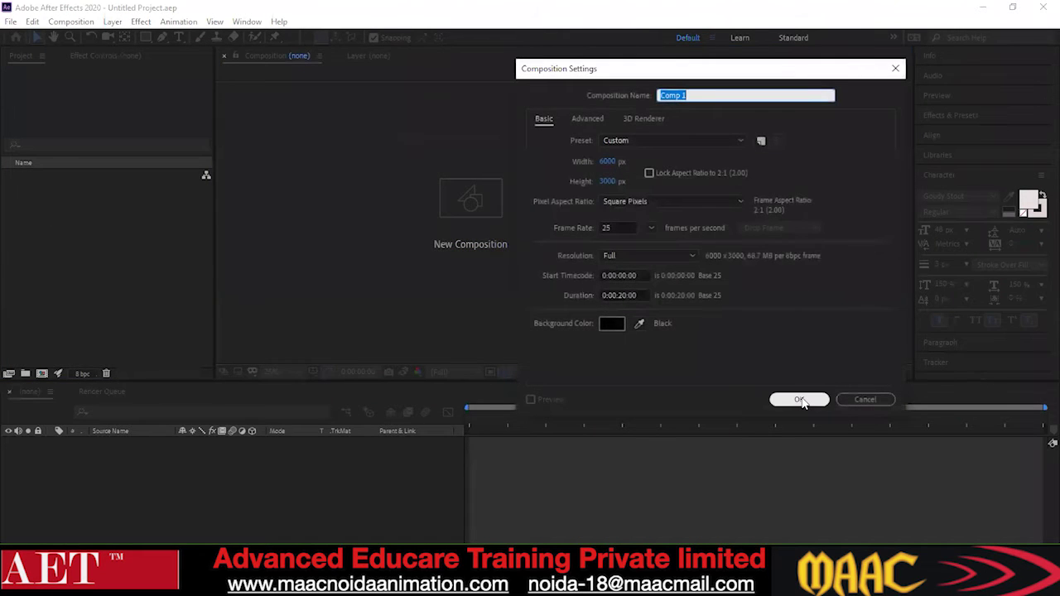
{"action": "left_click", "coordinate": [799, 400]}
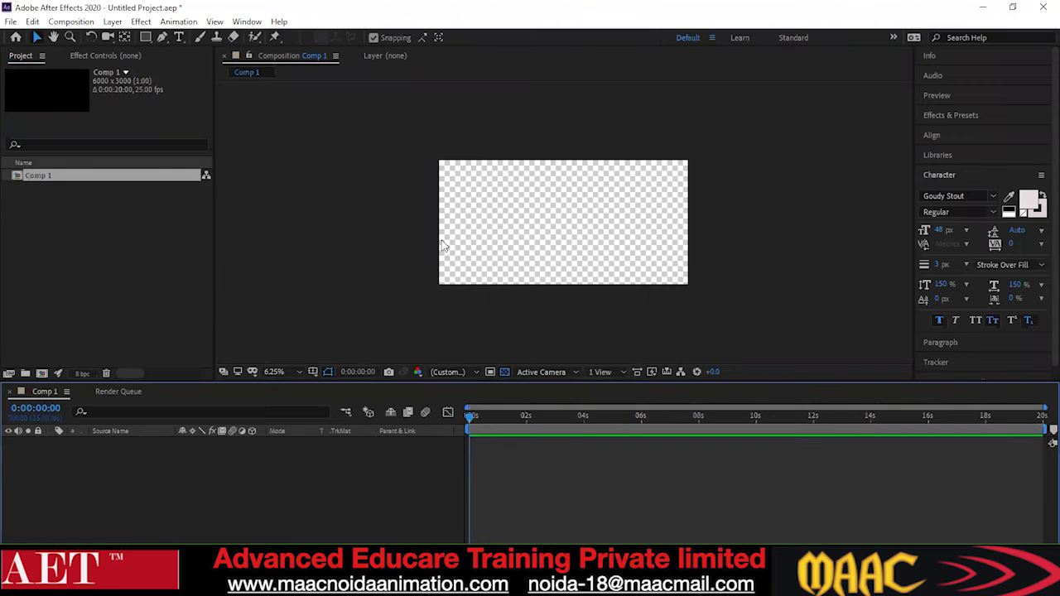
{"action": "scroll", "coordinate": [444, 246], "scroll_direction": "up", "scroll_amount": 1}
{"action": "left_click", "coordinate": [505, 372]}
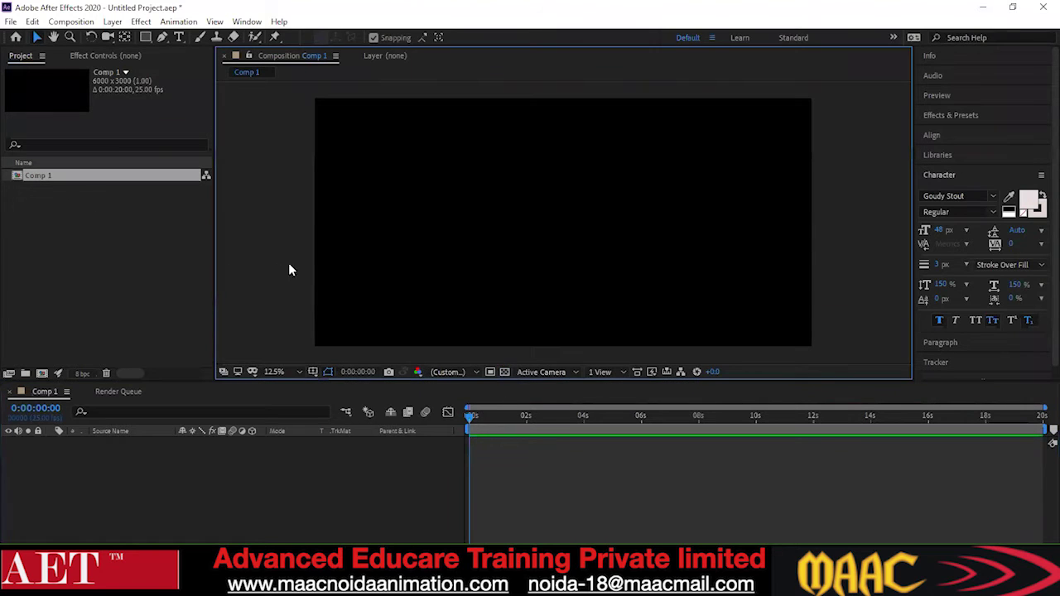
Import the Photoshop file bed room-01 from the assests folder as a composition with editable layer styles
{"action": "double_click", "coordinate": [91, 242]}
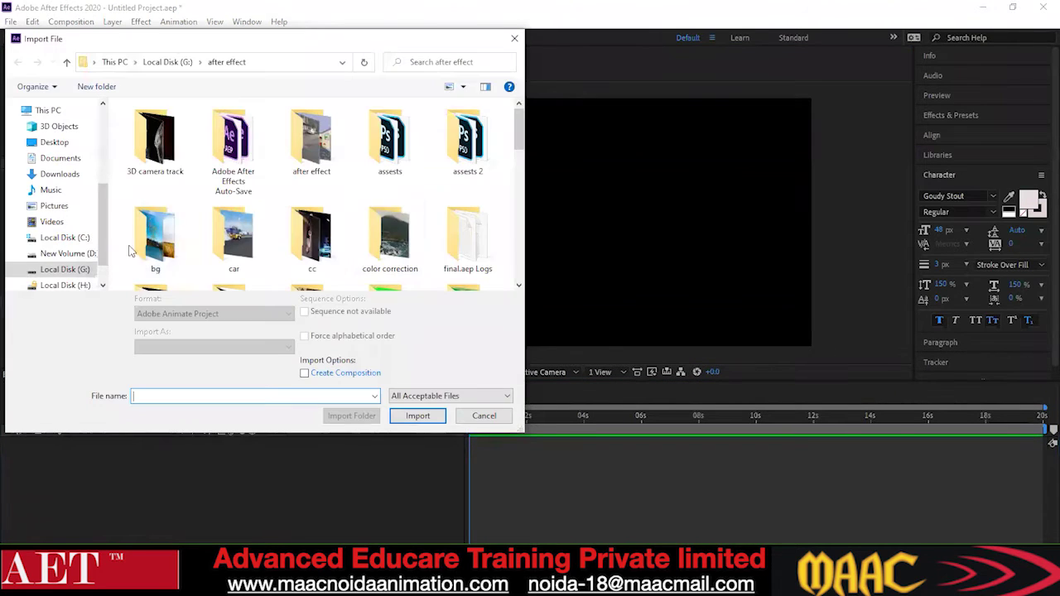
{"action": "double_click", "coordinate": [414, 157]}
{"action": "scroll", "coordinate": [181, 238], "scroll_direction": "down", "scroll_amount": 5}
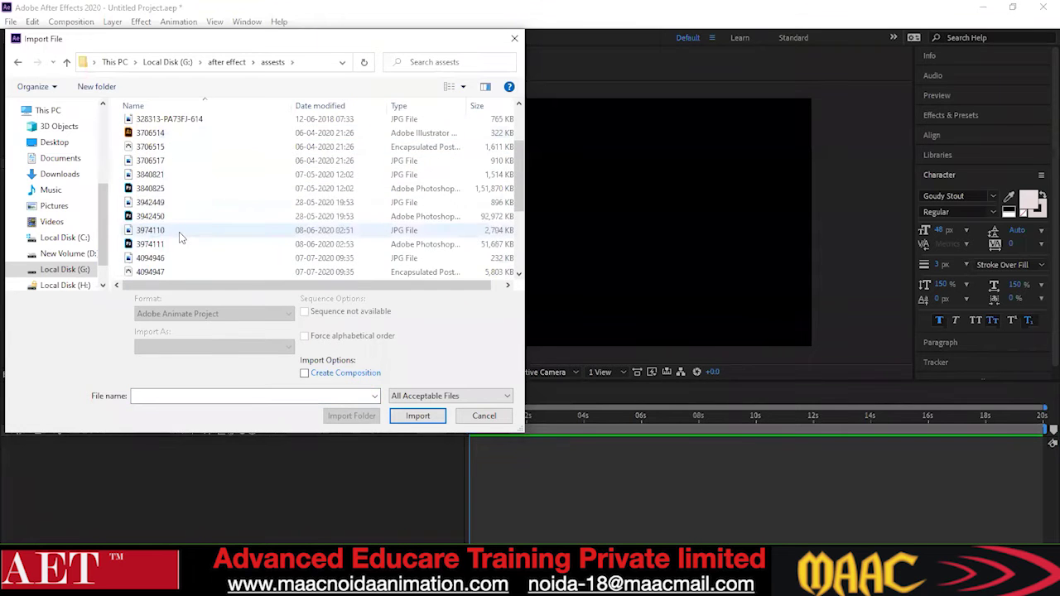
{"action": "scroll", "coordinate": [181, 237], "scroll_direction": "up", "scroll_amount": 4}
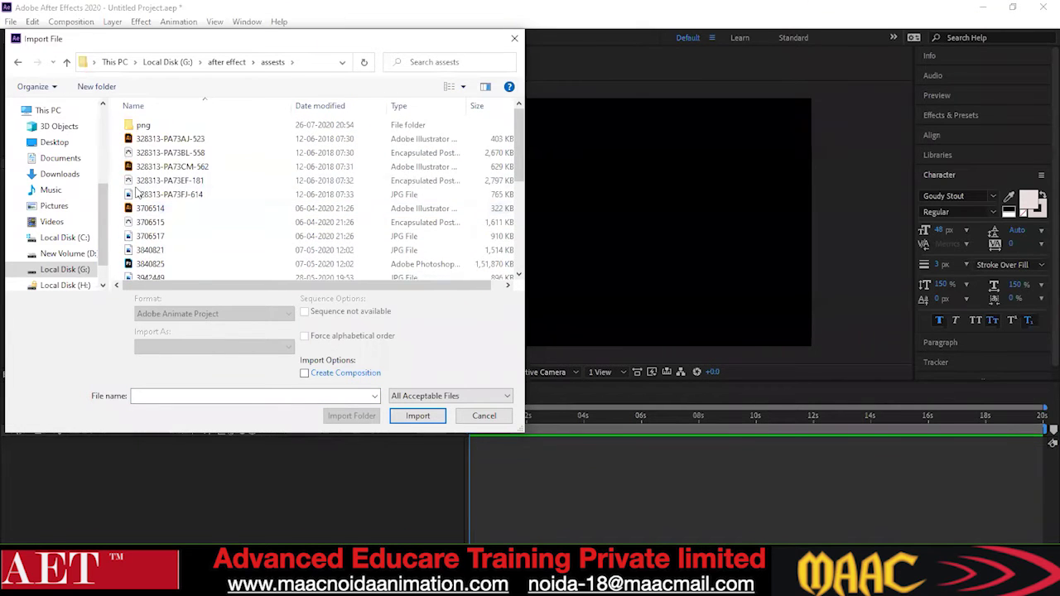
{"action": "scroll", "coordinate": [143, 201], "scroll_direction": "down", "scroll_amount": 1}
{"action": "scroll", "coordinate": [143, 201], "scroll_direction": "down", "scroll_amount": 2}
{"action": "left_click", "coordinate": [159, 216]}
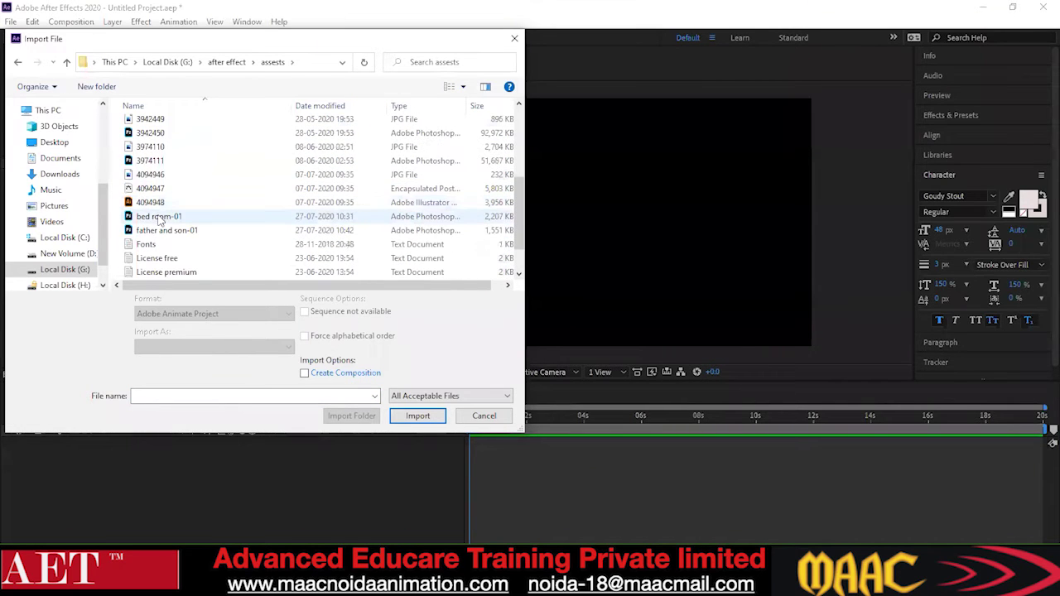
{"action": "left_click", "coordinate": [409, 407]}
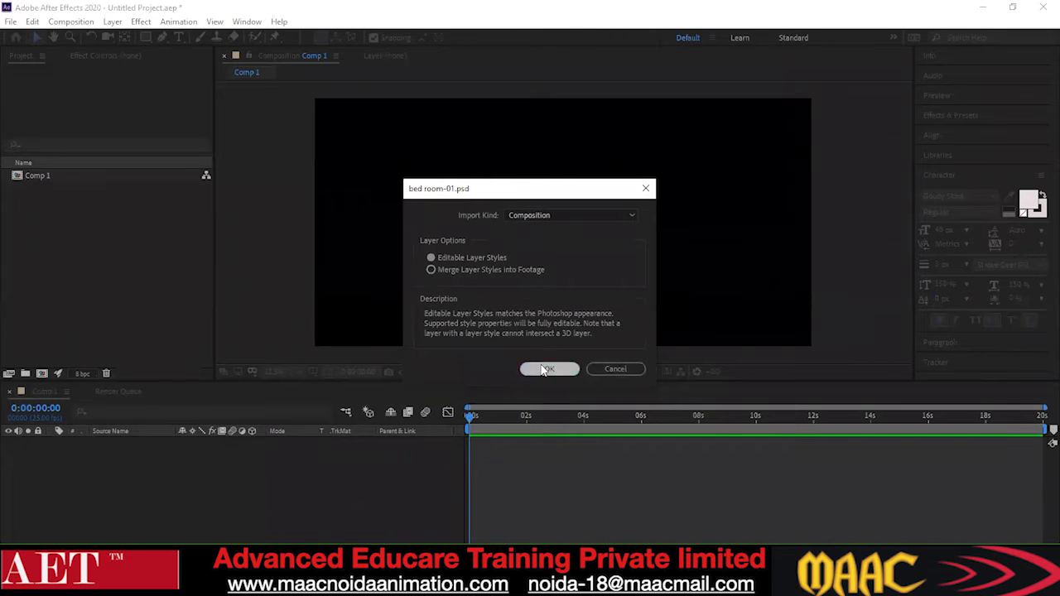
{"action": "left_click", "coordinate": [545, 370]}
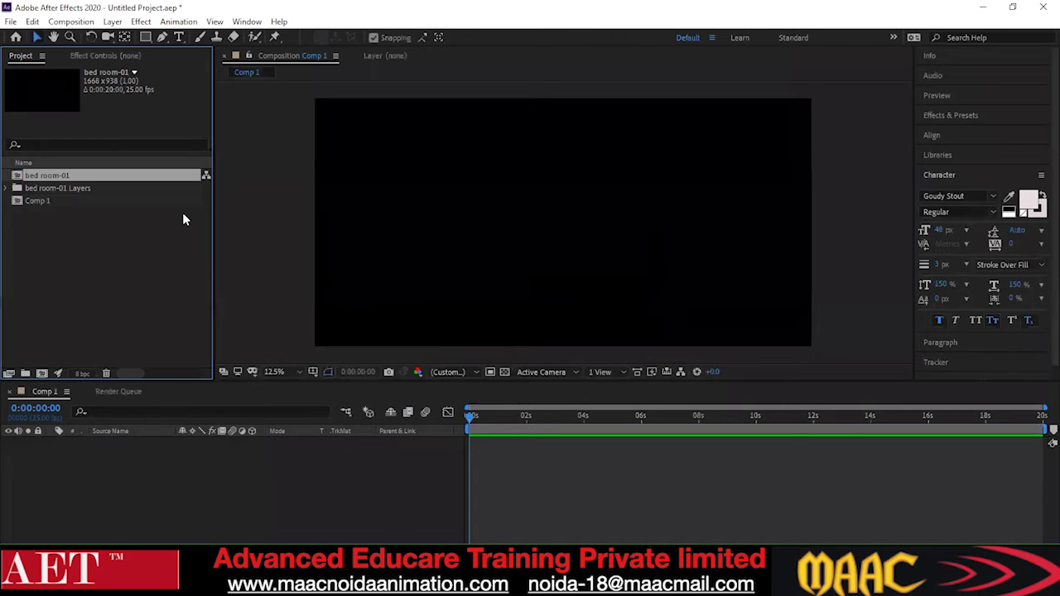
Place bed room-01 in Comp 1 as a layer, and delete Comp 1 from the project
{"action": "left_click_drag", "start_coordinate": [42, 173], "coordinate": [107, 447]}
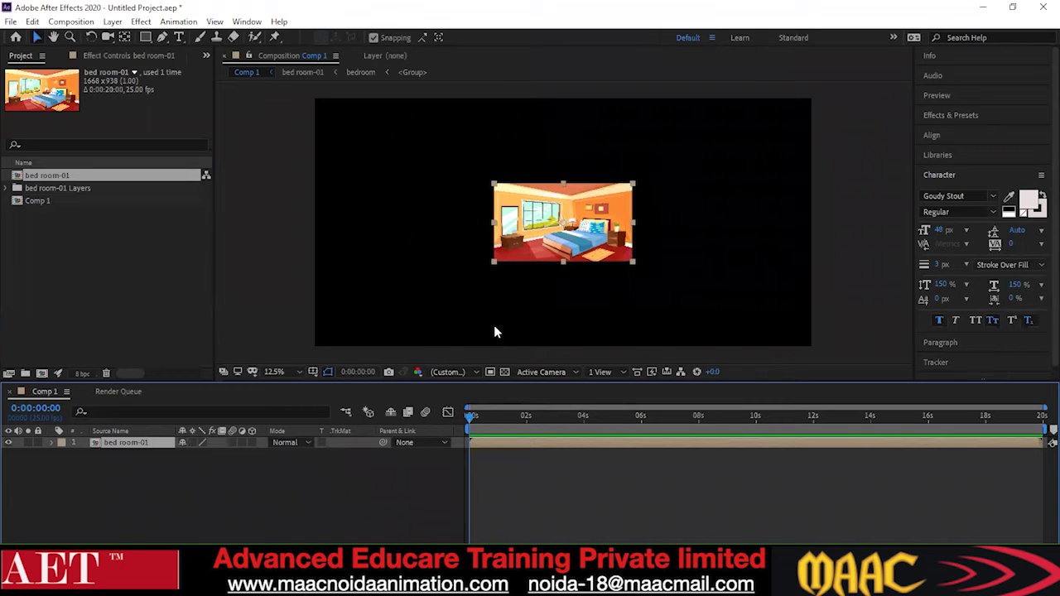
{"action": "left_click", "coordinate": [38, 202]}
{"action": "key", "text": "Delete"}
{"action": "left_click", "coordinate": [535, 311]}
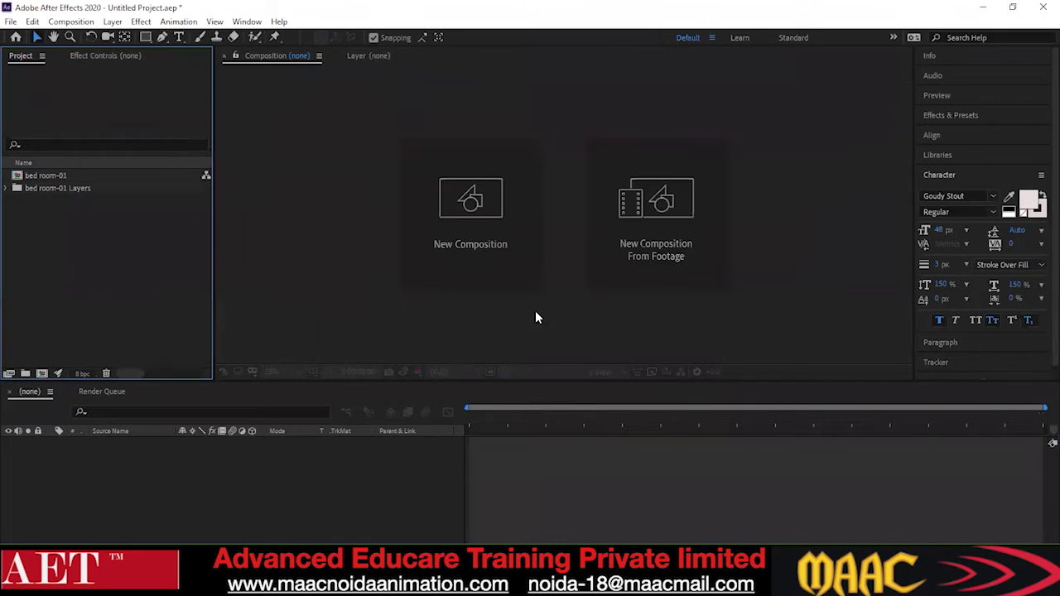
Create a new composition from bed room-01, matching its size, and enlarge its view to 50%
{"action": "left_click_drag", "start_coordinate": [56, 173], "coordinate": [105, 479]}
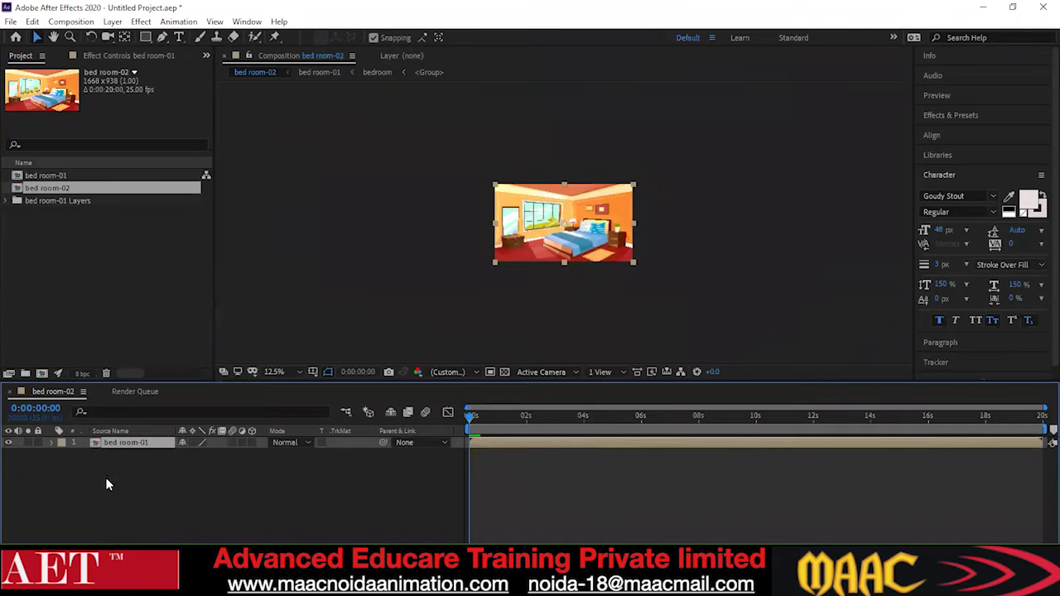
{"action": "scroll", "coordinate": [586, 217], "scroll_direction": "up", "scroll_amount": 4}
{"action": "scroll", "coordinate": [586, 219], "scroll_direction": "down", "scroll_amount": 3}
{"action": "scroll", "coordinate": [586, 219], "scroll_direction": "up", "scroll_amount": 2}
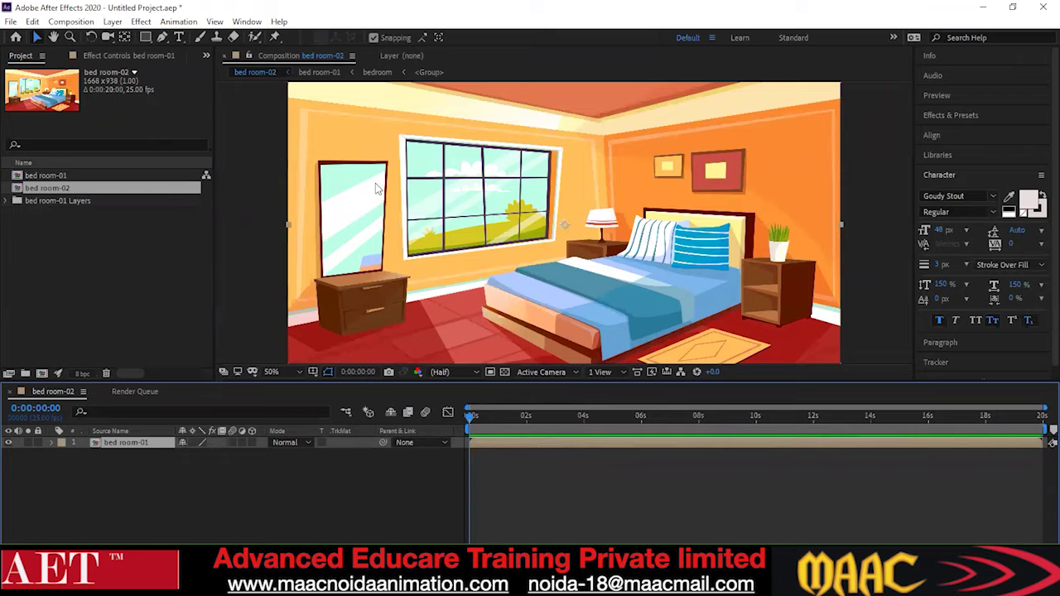
Look into the nested bed room-01 and bedroom compositions, and return to bed room-02
{"action": "double_click", "coordinate": [110, 445]}
{"action": "double_click", "coordinate": [110, 445]}
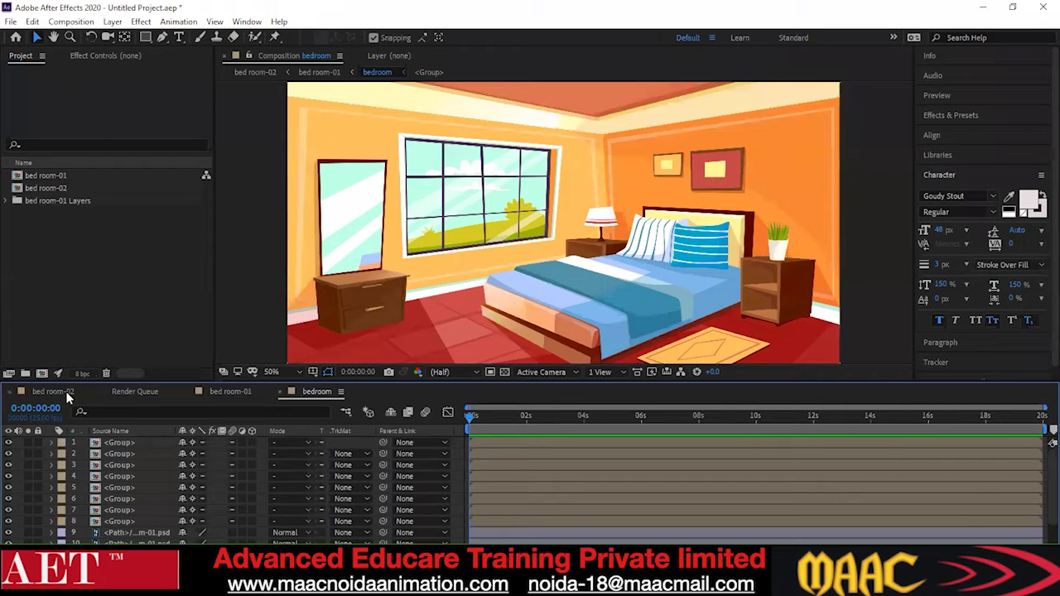
{"action": "left_click", "coordinate": [302, 73]}
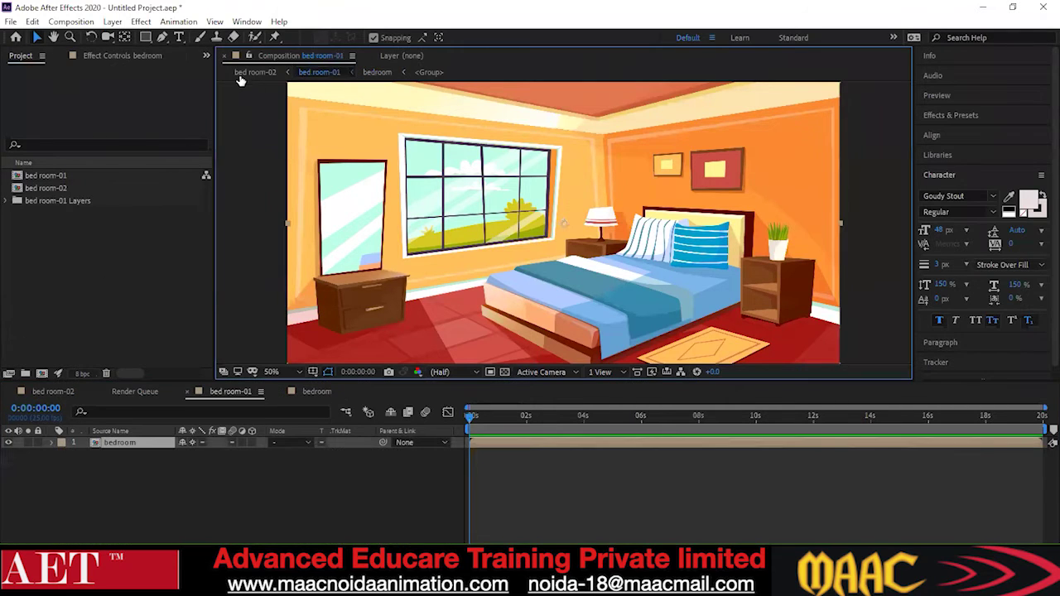
{"action": "left_click", "coordinate": [248, 73]}
Preview bed room-02 from its start, and return the current time to 0:00:00:00
{"action": "left_click", "coordinate": [469, 415]}
{"action": "key", "text": "space"}
{"action": "key", "text": "space"}
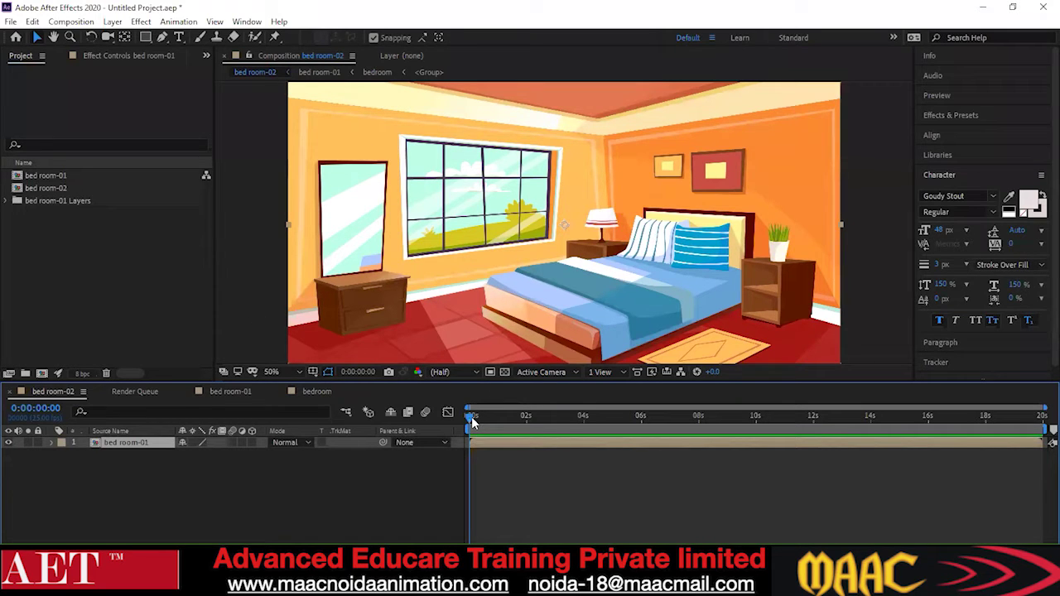
{"action": "left_click_drag", "start_coordinate": [471, 416], "coordinate": [460, 443]}
{"action": "mouse_move", "coordinate": [470, 420]}
{"action": "left_mouse_down"}
{"action": "mouse_move", "coordinate": [484, 423]}
{"action": "mouse_move", "coordinate": [460, 421]}
{"action": "left_mouse_up"}
{"action": "right_click", "coordinate": [148, 485]}
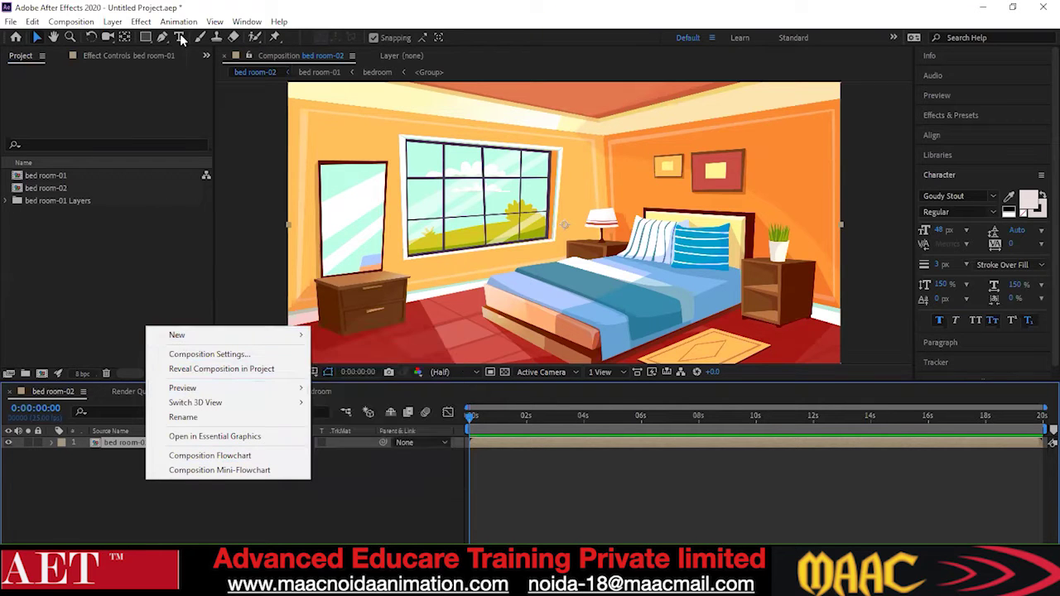
{"action": "mouse_move", "coordinate": [248, 335]}
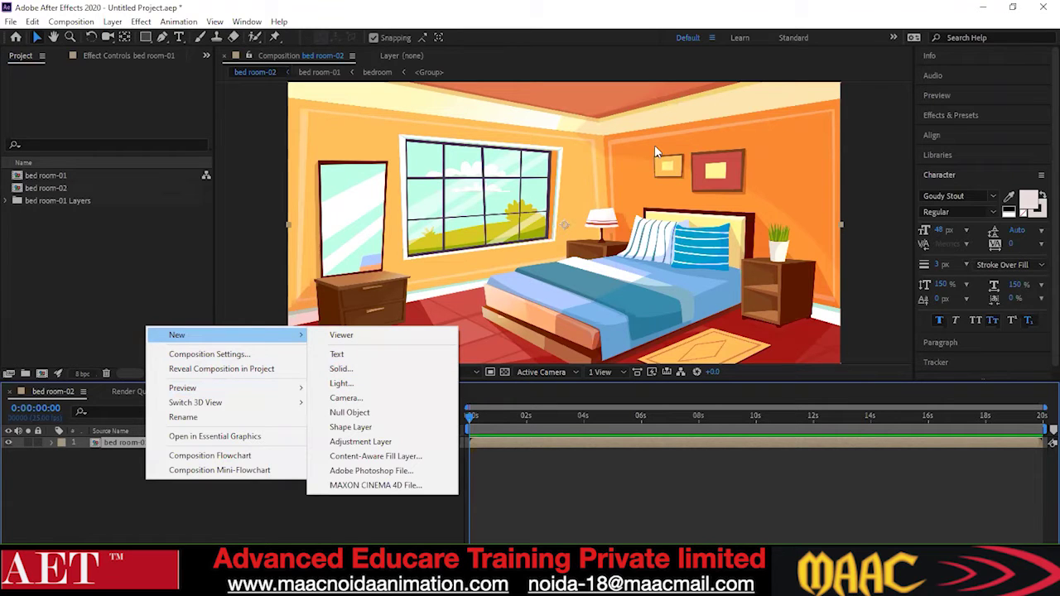
{"action": "left_click", "coordinate": [155, 81]}
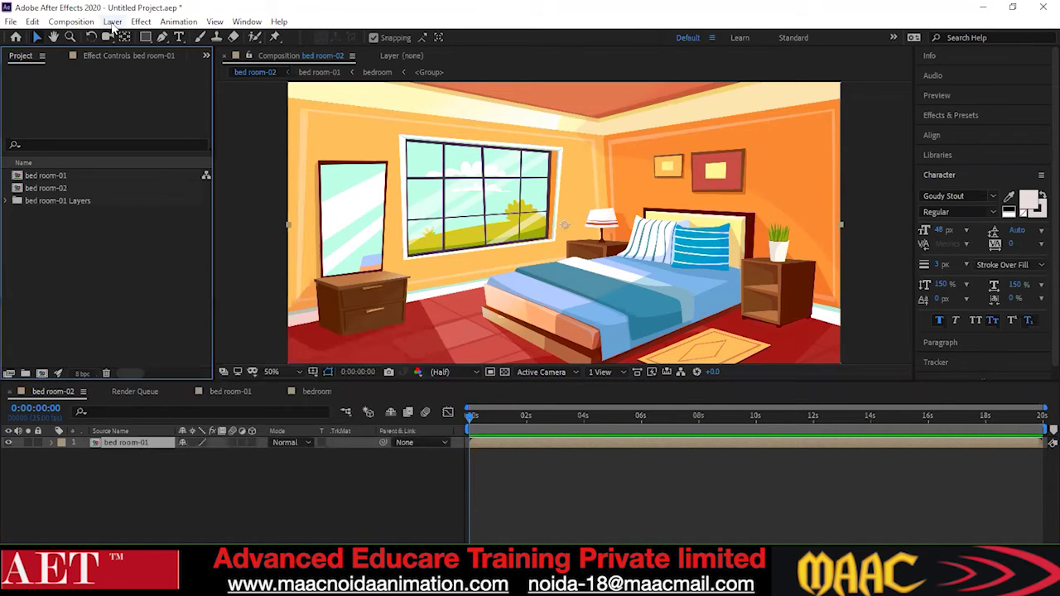
{"action": "left_click", "coordinate": [111, 23]}
{"action": "left_click", "coordinate": [120, 444]}
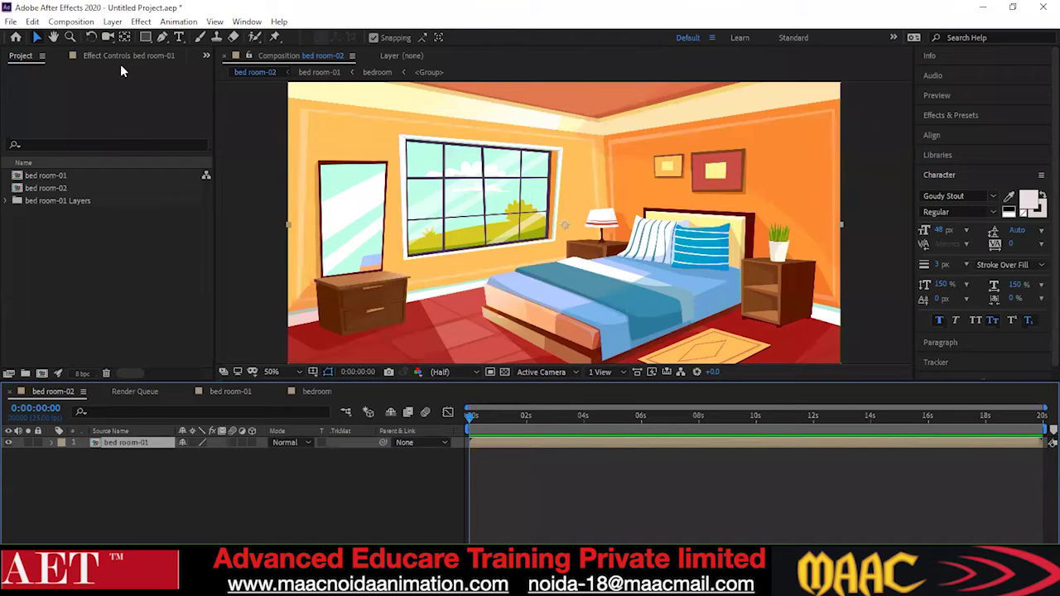
Add a null object above the bed room-01 layer in bed room-02
{"action": "left_click", "coordinate": [113, 21]}
{"action": "mouse_move", "coordinate": [125, 41]}
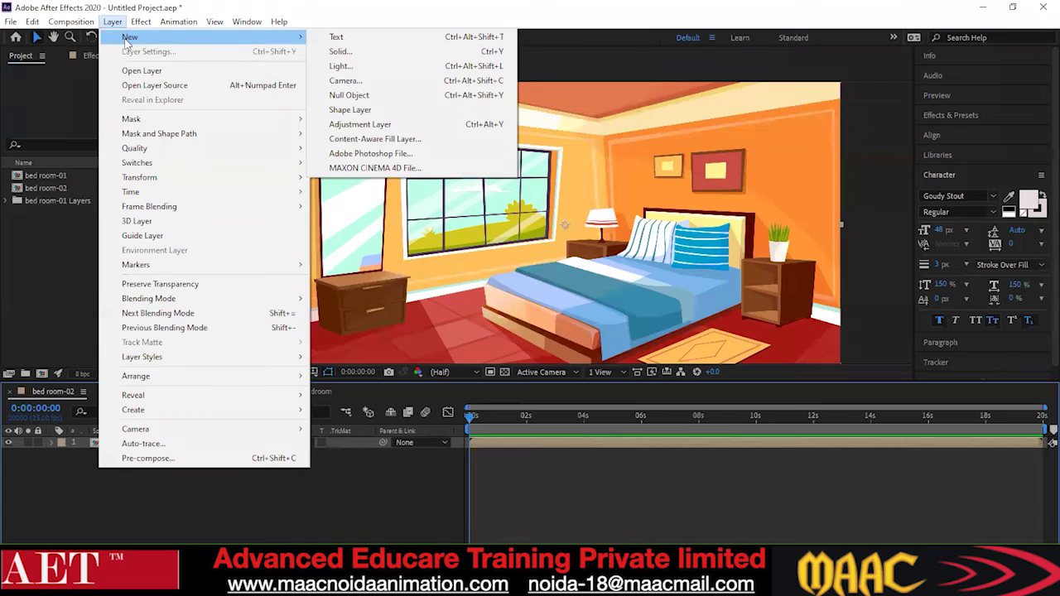
{"action": "mouse_move", "coordinate": [141, 21]}
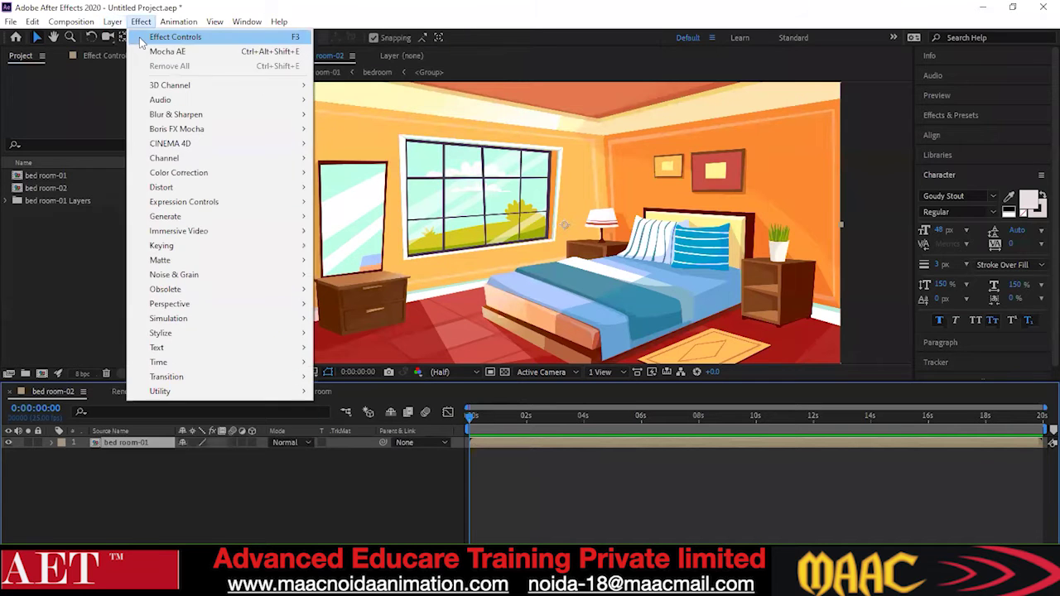
{"action": "mouse_move", "coordinate": [272, 36]}
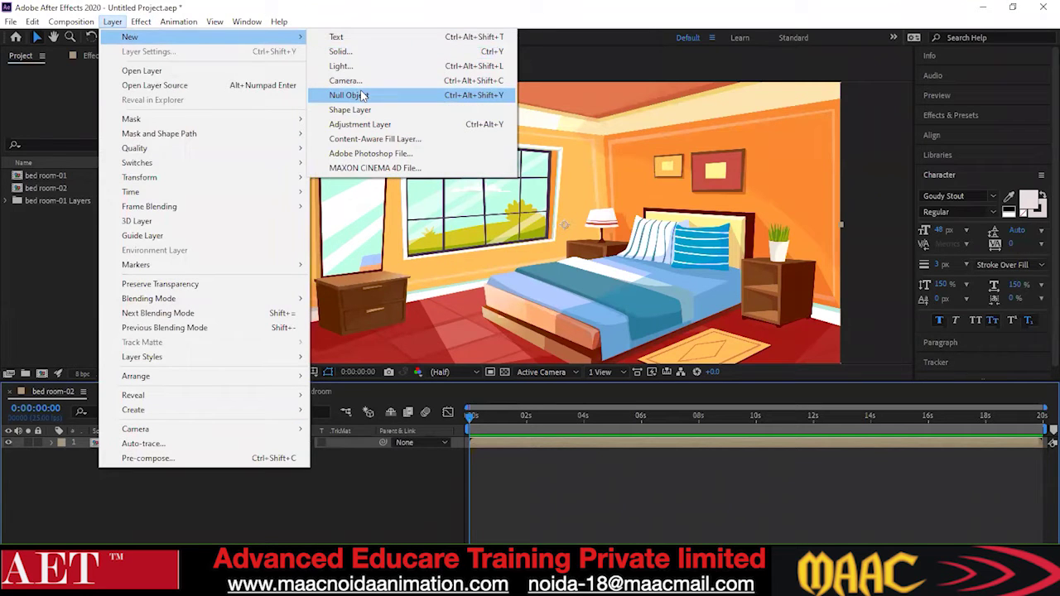
{"action": "left_click", "coordinate": [361, 96]}
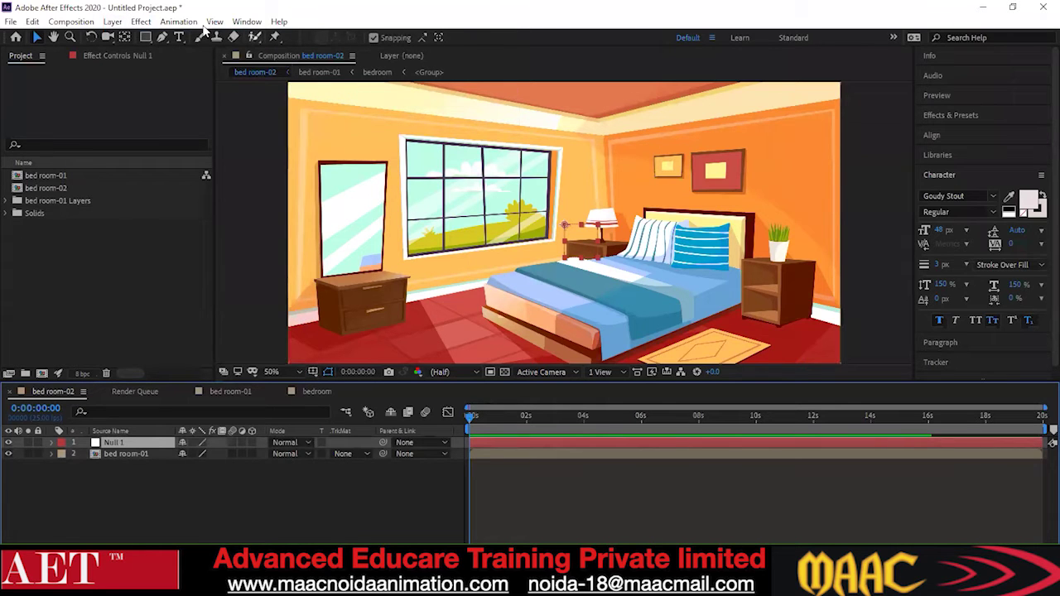
Add a one-node camera with the Custom preset to bed room-02, and dismiss the 2D layer warning
{"action": "left_click", "coordinate": [107, 25]}
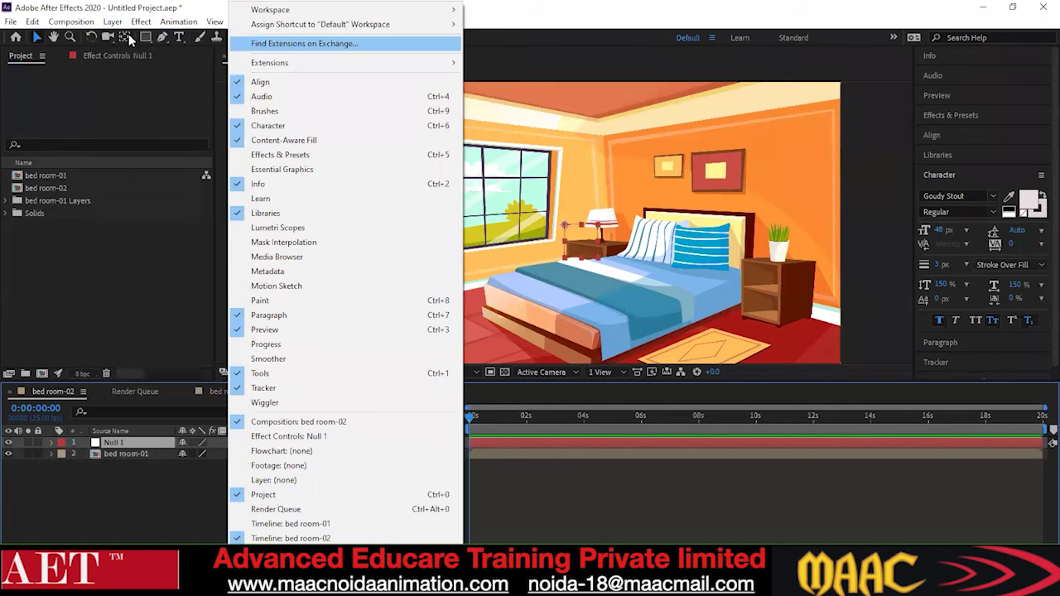
{"action": "mouse_move", "coordinate": [112, 23]}
{"action": "mouse_move", "coordinate": [248, 36]}
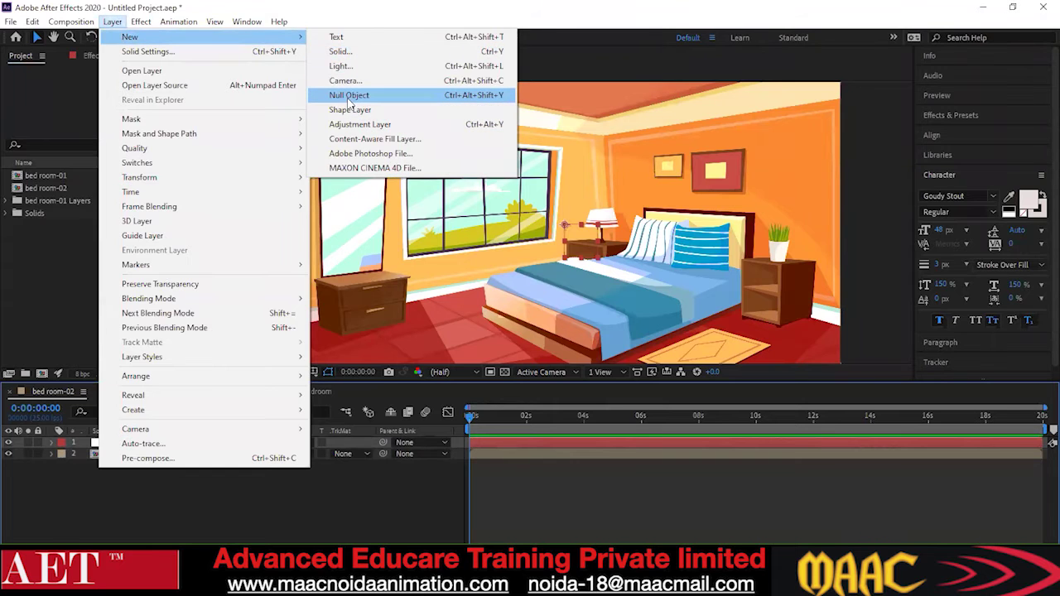
{"action": "left_click", "coordinate": [344, 82]}
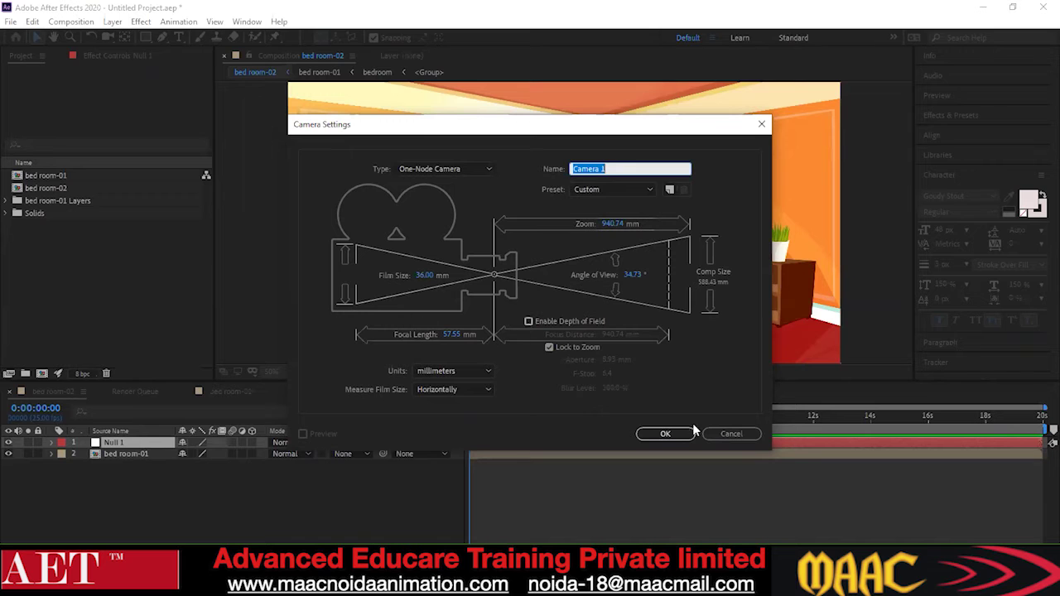
{"action": "left_click", "coordinate": [665, 437]}
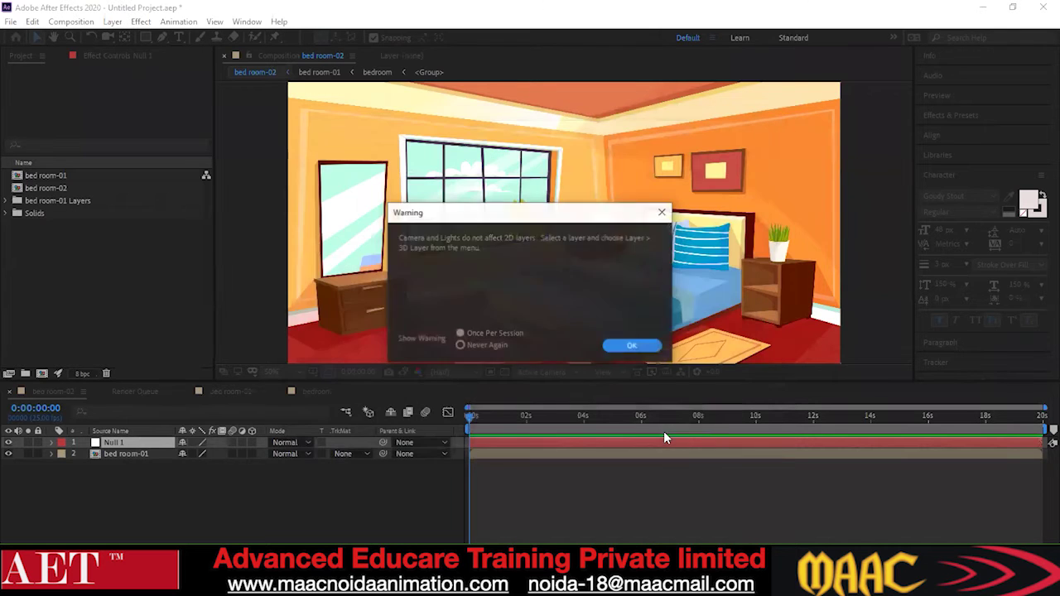
{"action": "left_click", "coordinate": [622, 349]}
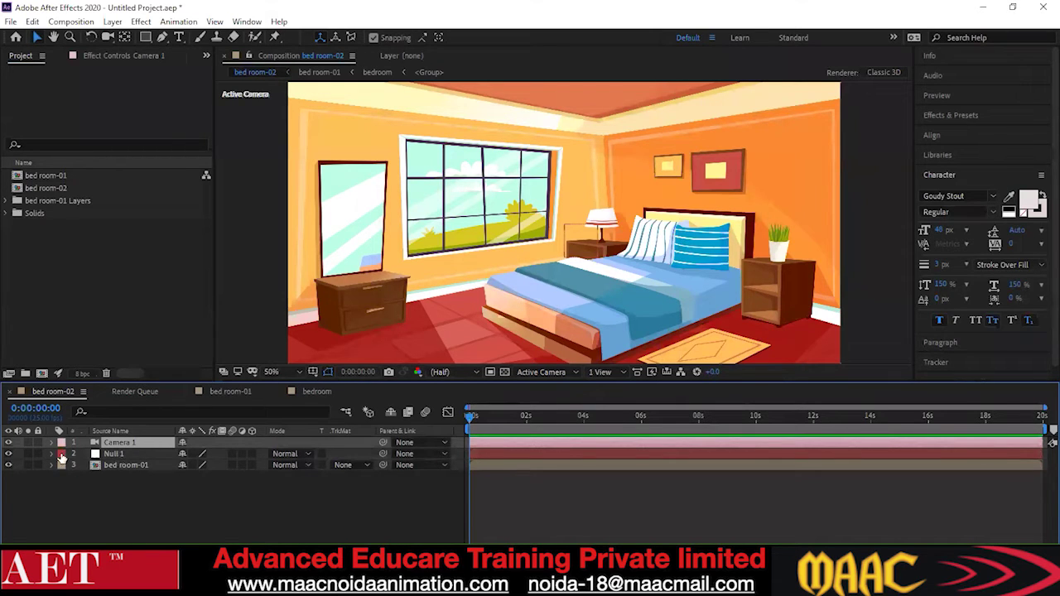
Parent Null 1 to Camera 1, and keep the null directly beneath the camera in the layer order
{"action": "left_click_drag", "start_coordinate": [386, 446], "coordinate": [141, 465]}
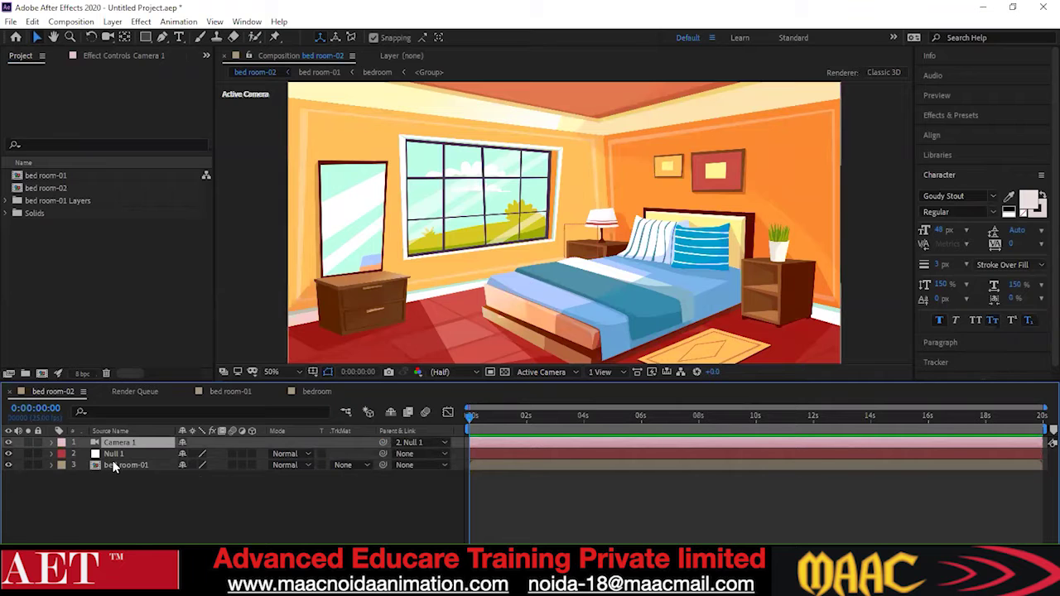
{"action": "key", "text": "ctrl+z"}
{"action": "left_click_drag", "start_coordinate": [115, 454], "coordinate": [116, 440]}
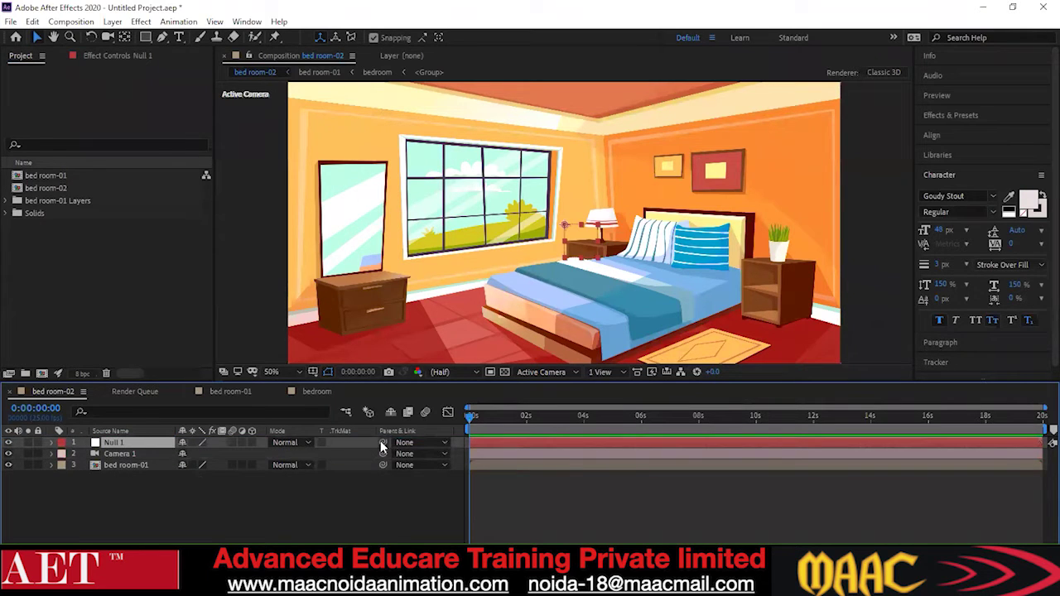
{"action": "left_click_drag", "start_coordinate": [381, 443], "coordinate": [137, 454]}
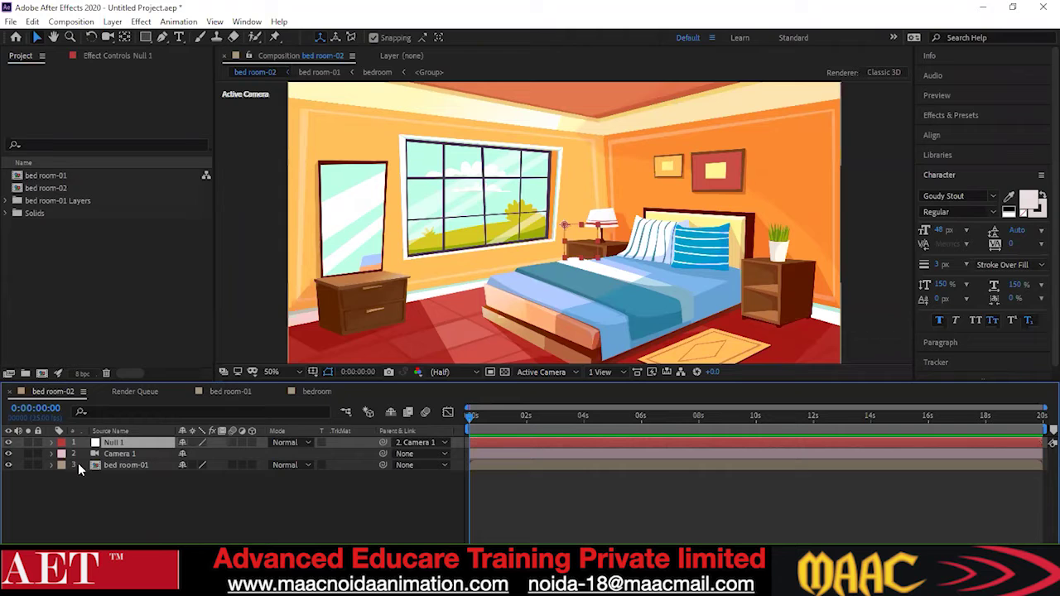
{"action": "left_click_drag", "start_coordinate": [112, 443], "coordinate": [114, 464]}
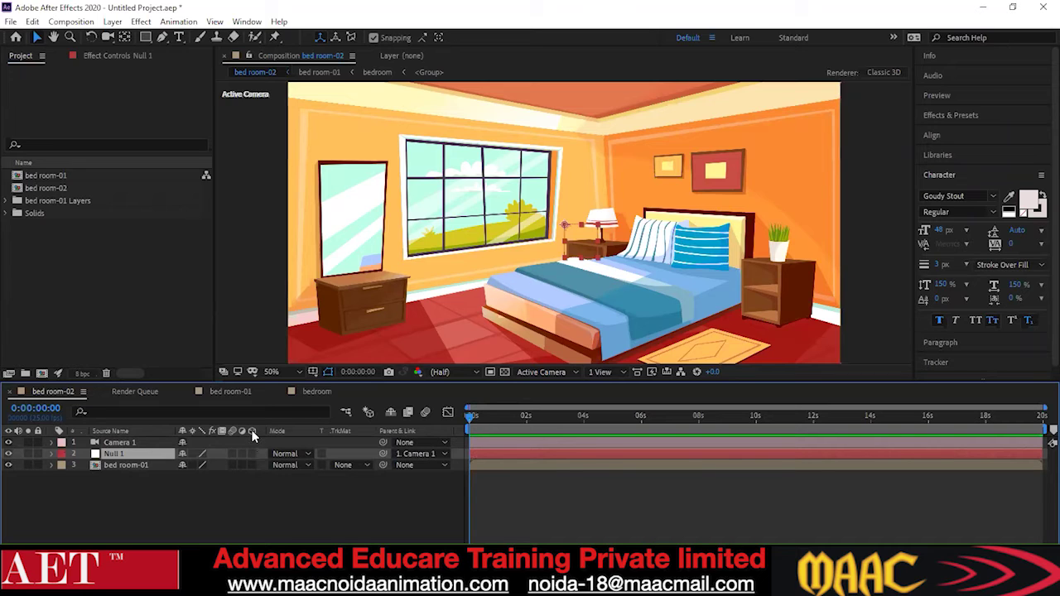
Make the Null 1 and bed room-01 layers 3D, and expand the null's properties
{"action": "left_click_drag", "start_coordinate": [252, 454], "coordinate": [253, 465]}
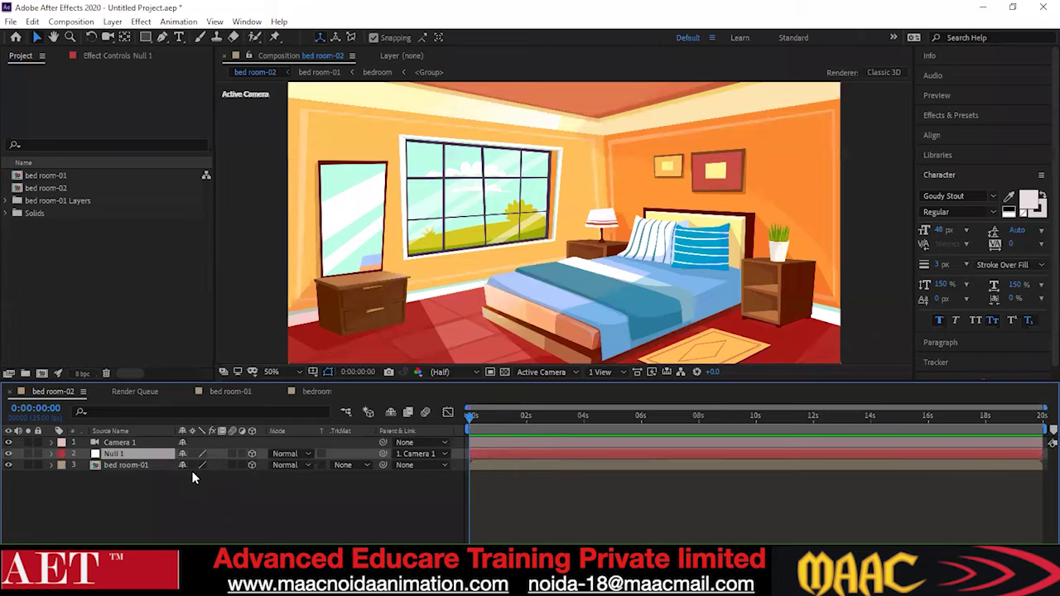
{"action": "left_click", "coordinate": [50, 454]}
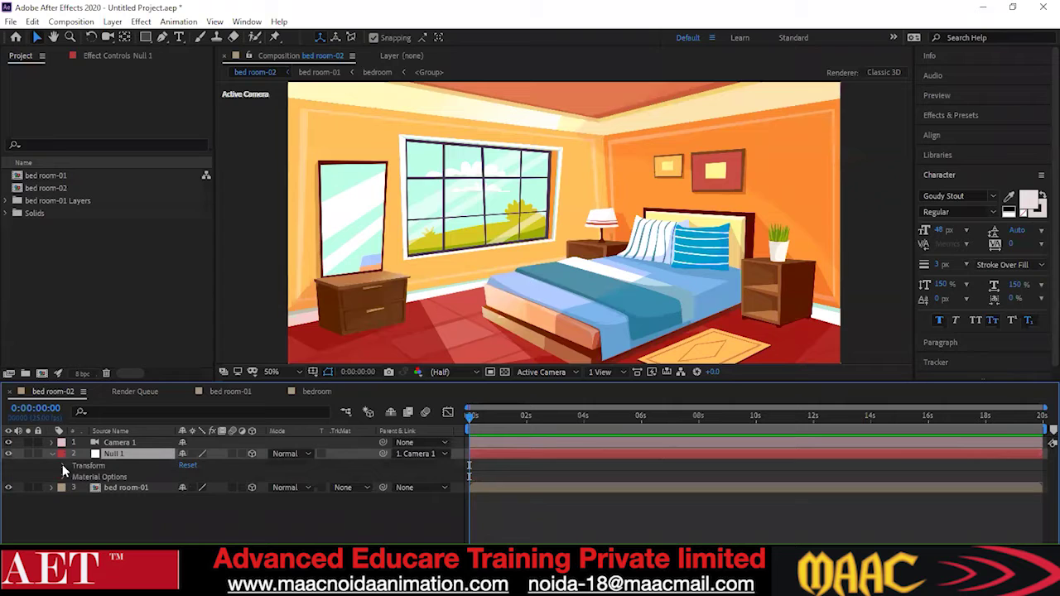
Try keyframing Null 1's position at the start and at 0:00:04:00 with a Z value of about 584, and compare the two frames
{"action": "left_click", "coordinate": [64, 466]}
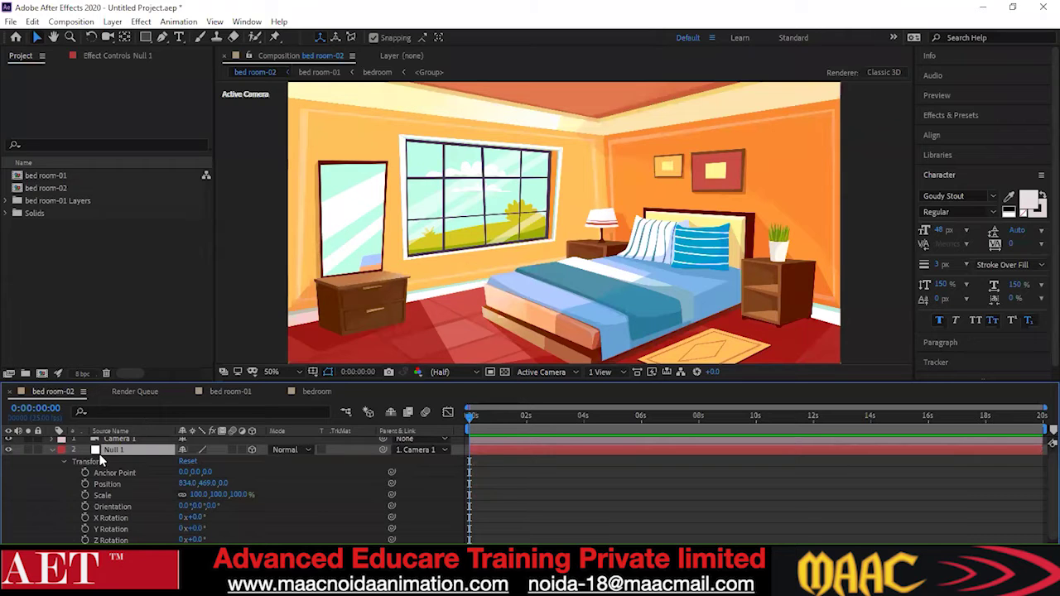
{"action": "left_click", "coordinate": [85, 483]}
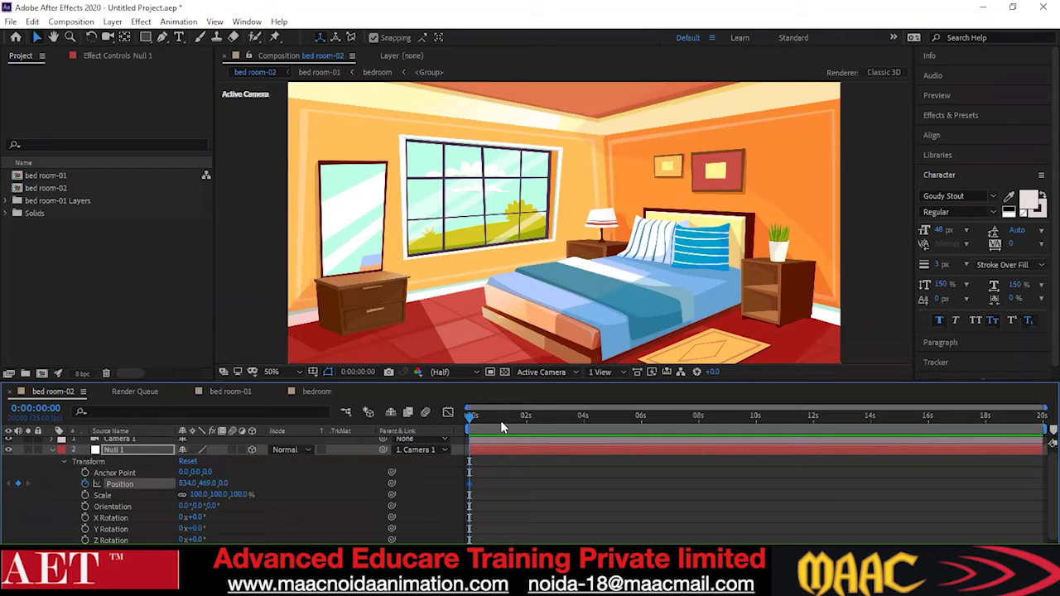
{"action": "left_click_drag", "start_coordinate": [472, 420], "coordinate": [587, 448]}
{"action": "left_click_drag", "start_coordinate": [222, 484], "coordinate": [469, 490]}
{"action": "left_click_drag", "start_coordinate": [226, 486], "coordinate": [247, 481]}
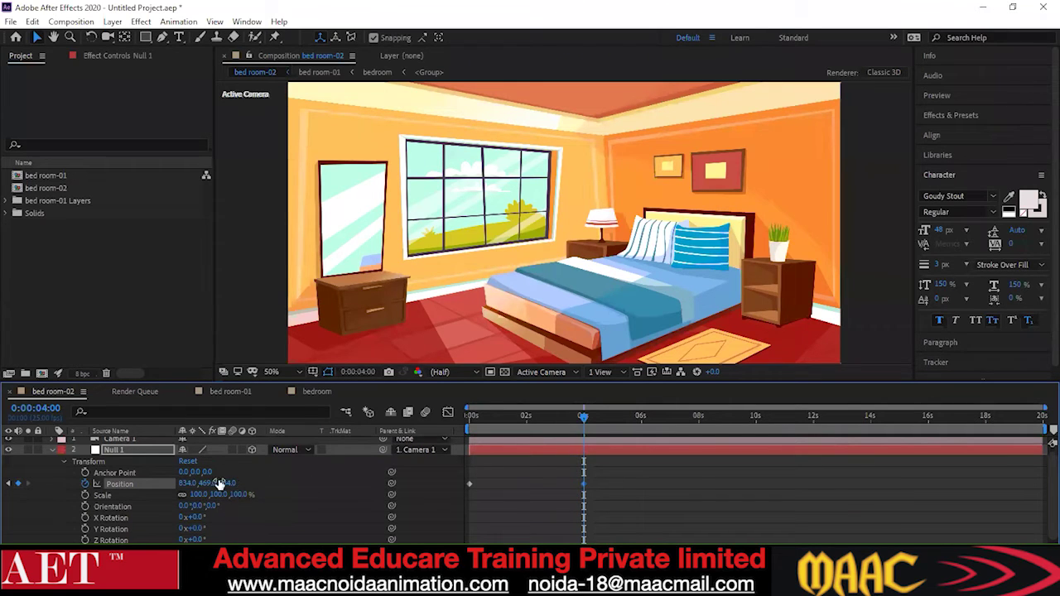
{"action": "scroll", "coordinate": [81, 489], "scroll_direction": "up", "scroll_amount": 1}
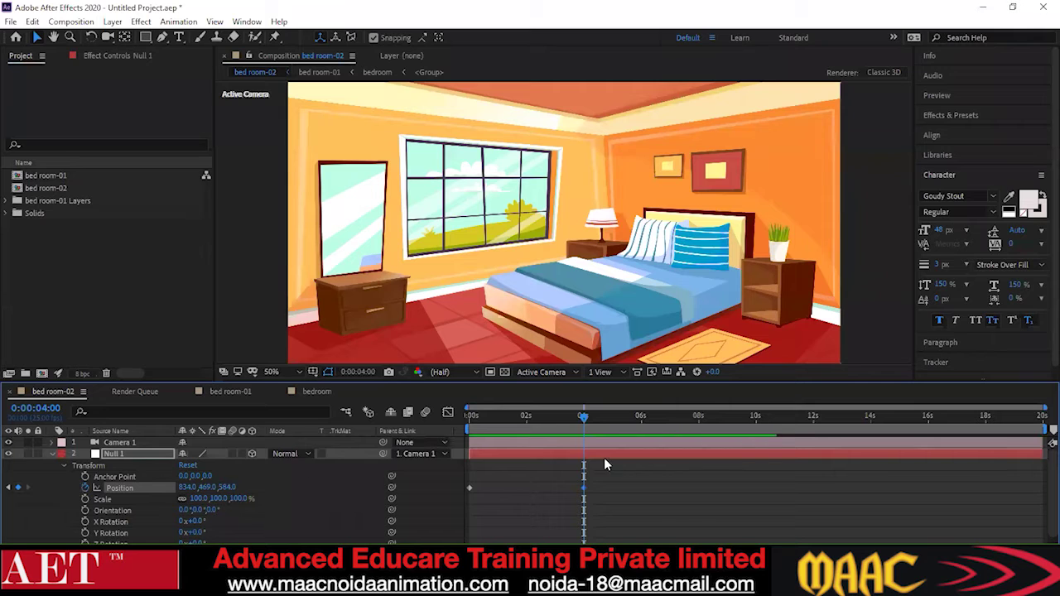
{"action": "left_click_drag", "start_coordinate": [584, 423], "coordinate": [456, 436]}
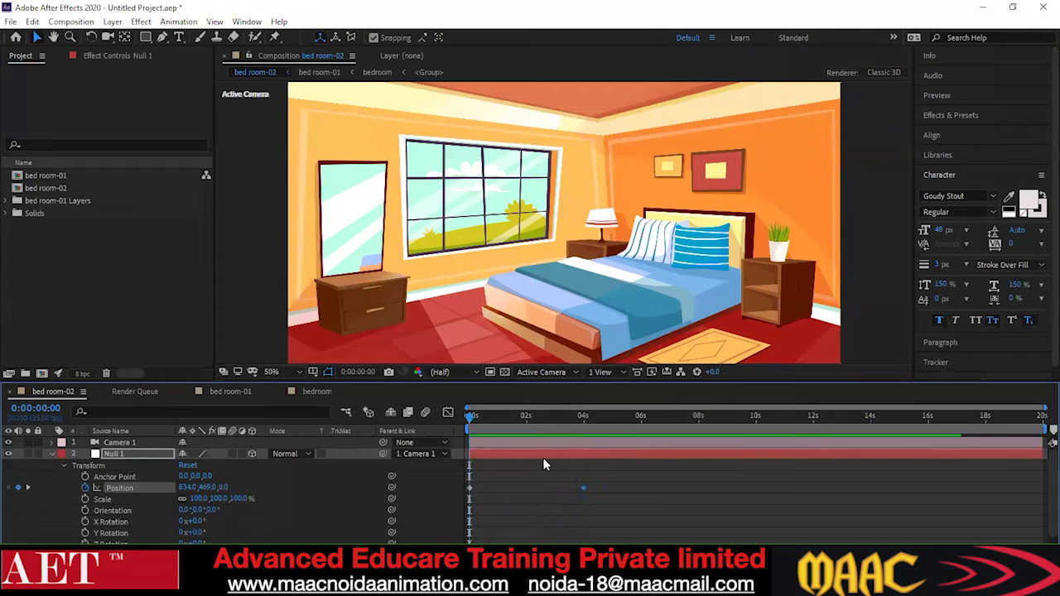
{"action": "key", "text": "k"}
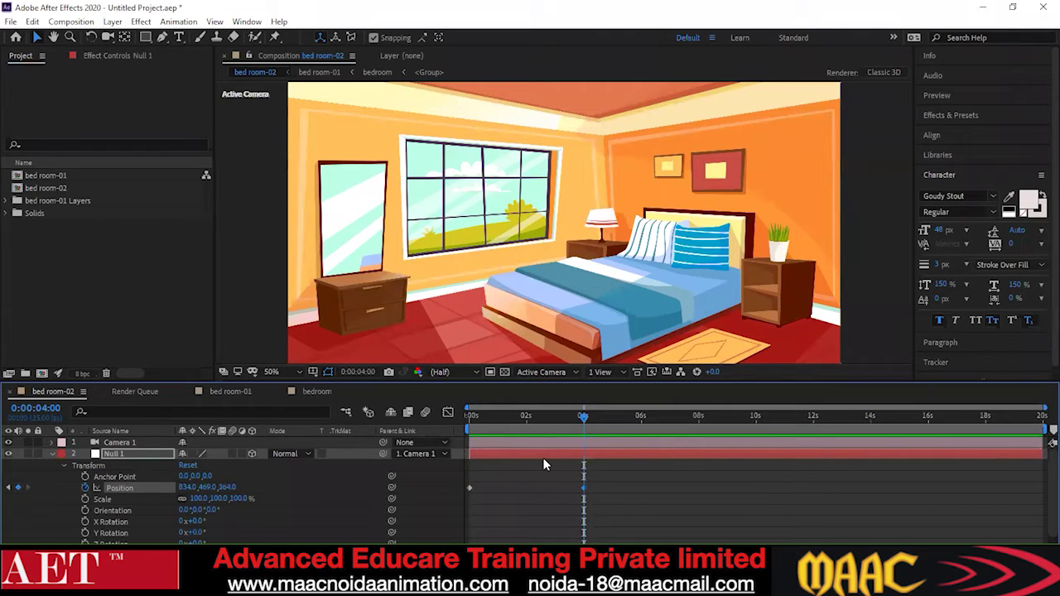
{"action": "key", "text": "j"}
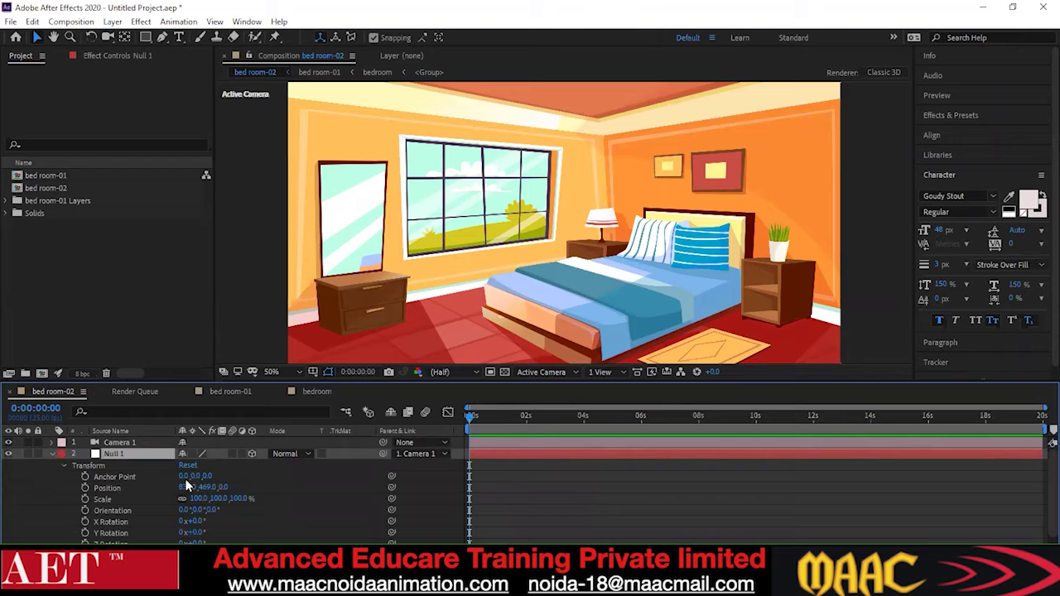
Try scaling Null 1 to 335% at 0:00:04:03 from a starting scale keyframe, and undo the attempt
{"action": "left_click", "coordinate": [85, 499]}
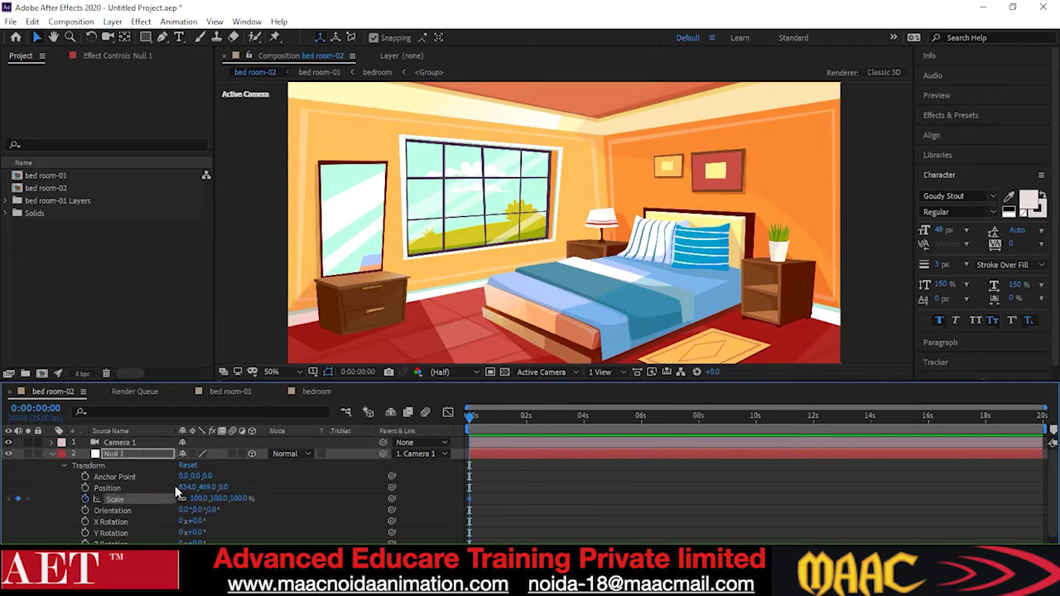
{"action": "left_click_drag", "start_coordinate": [470, 424], "coordinate": [586, 436]}
{"action": "left_click_drag", "start_coordinate": [207, 498], "coordinate": [297, 500]}
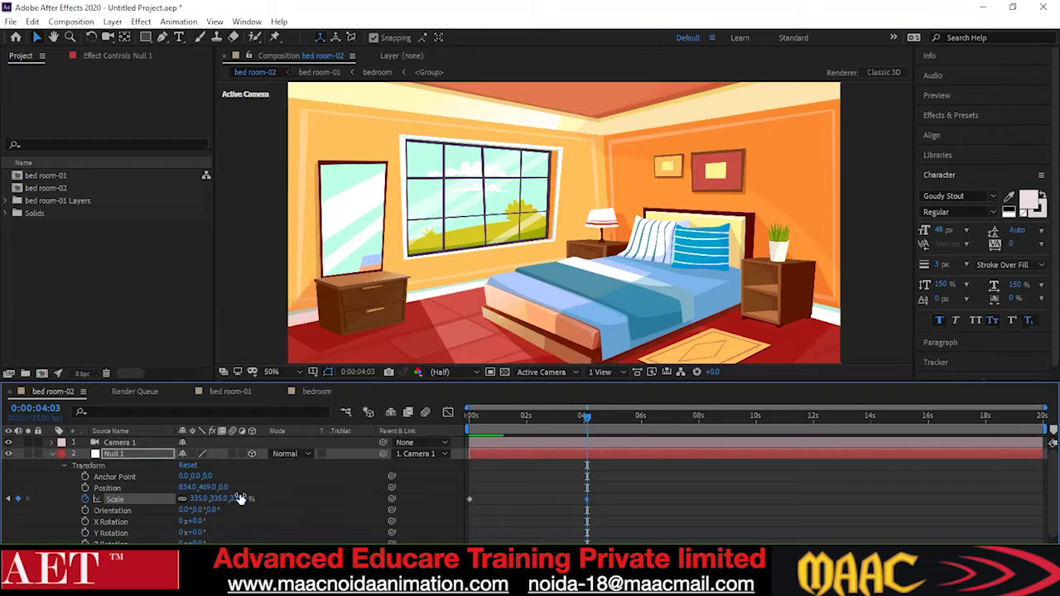
{"action": "key", "text": "Home"}
{"action": "key", "text": "ctrl+z"}
{"action": "key", "text": "ctrl+z"}
{"action": "key", "text": "ctrl+z"}
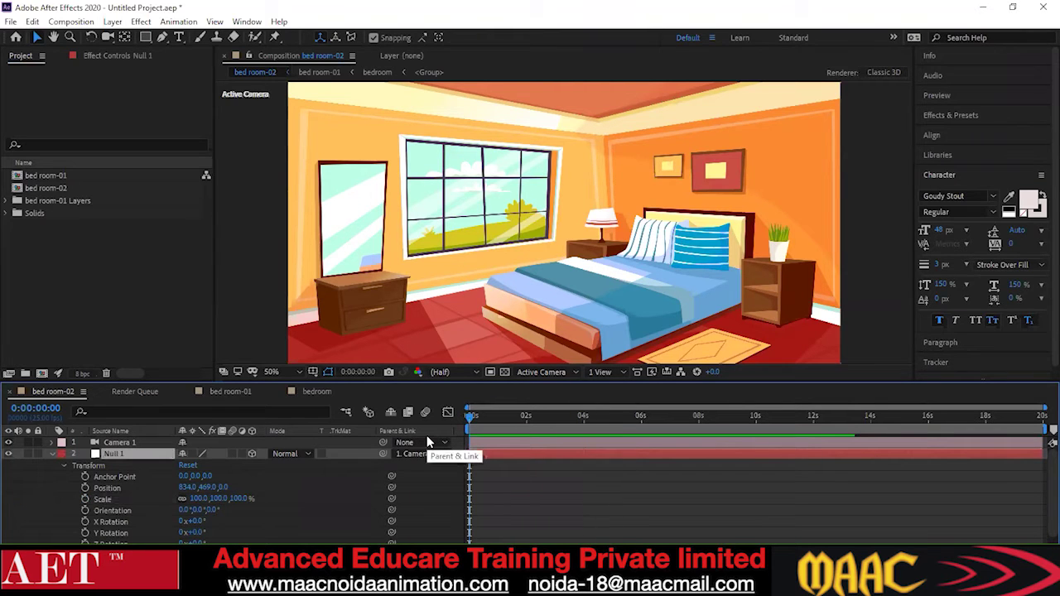
Delete the Camera 1 and Null 1 layers from bed room-02
{"action": "left_click", "coordinate": [51, 454]}
{"action": "left_click", "coordinate": [126, 443]}
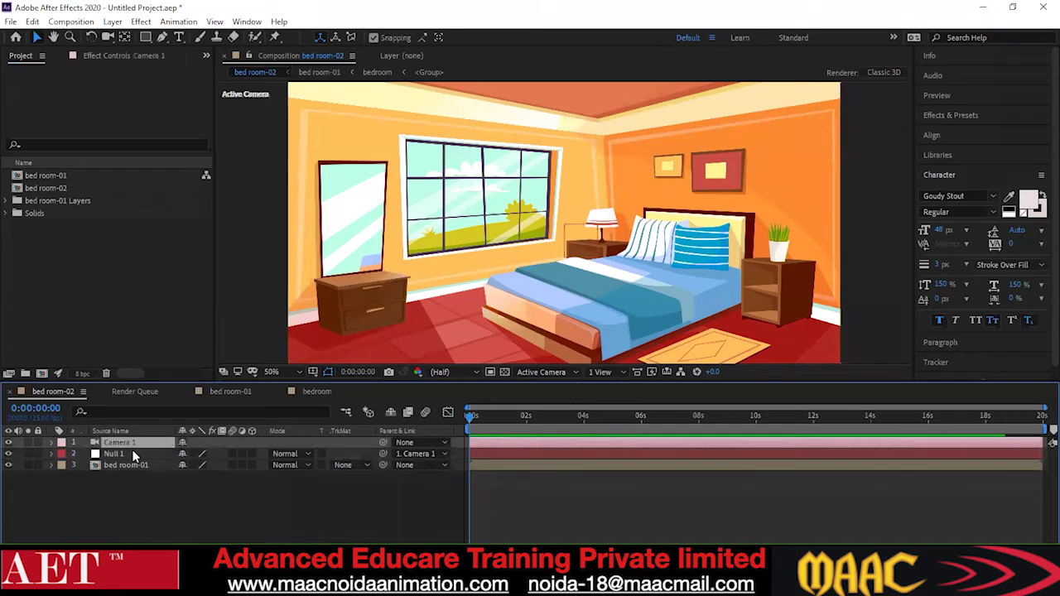
{"action": "left_click", "coordinate": [132, 454], "text": "shift"}
{"action": "key", "text": "Delete"}
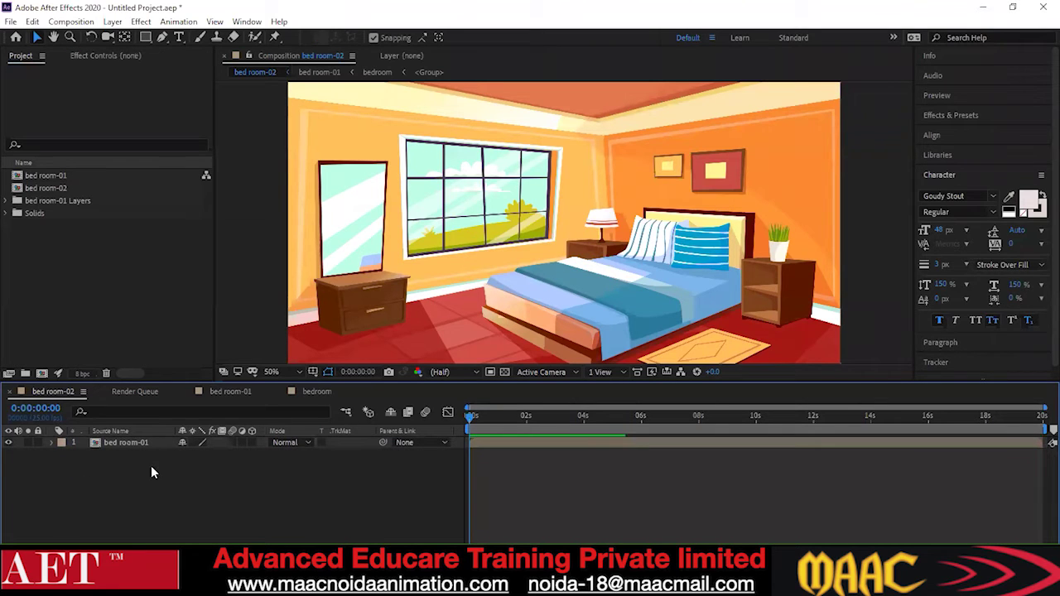
Add a new null object and a one-node camera with the Custom preset to bed room-02
{"action": "left_click", "coordinate": [114, 21]}
{"action": "mouse_move", "coordinate": [124, 38]}
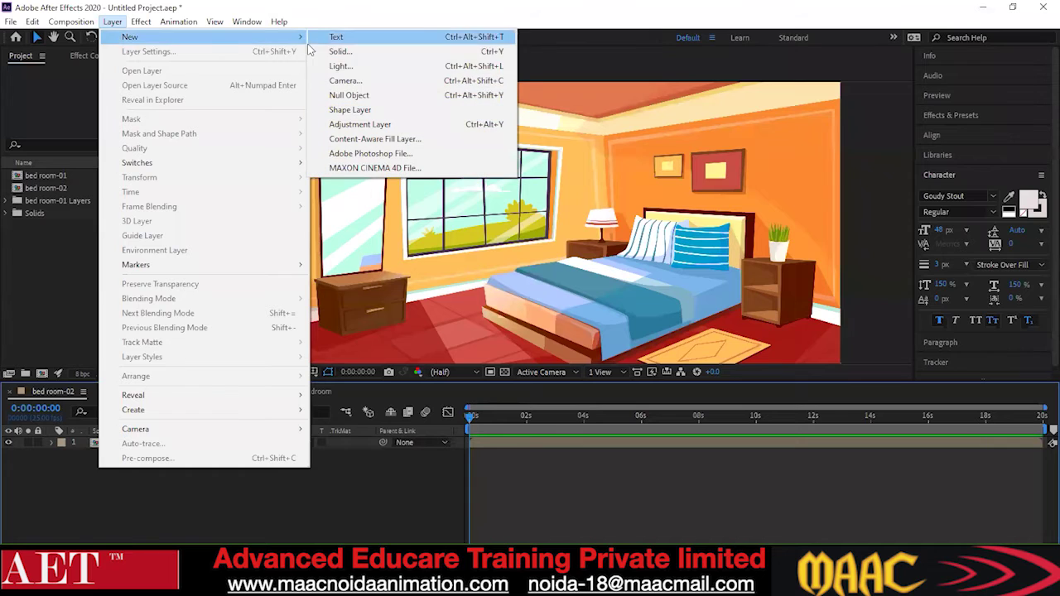
{"action": "left_click", "coordinate": [356, 97]}
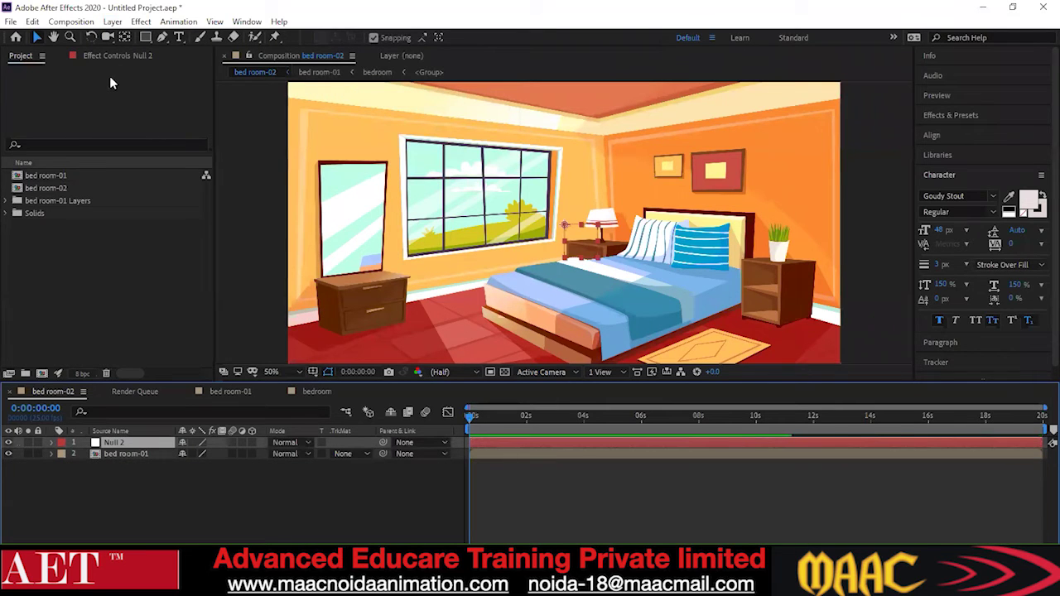
{"action": "left_click", "coordinate": [114, 22]}
{"action": "mouse_move", "coordinate": [140, 36]}
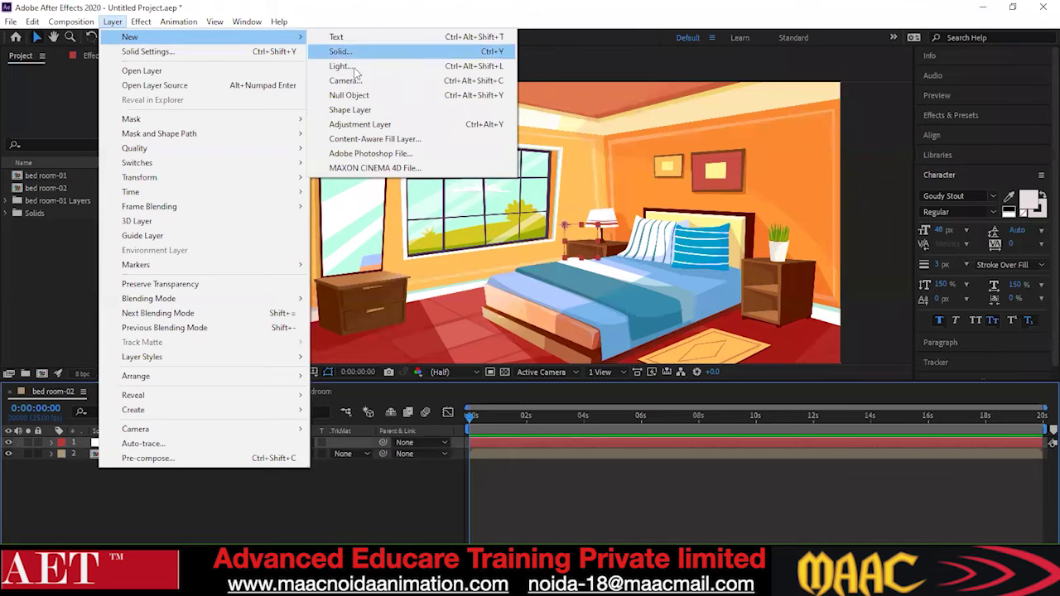
{"action": "left_click", "coordinate": [353, 79]}
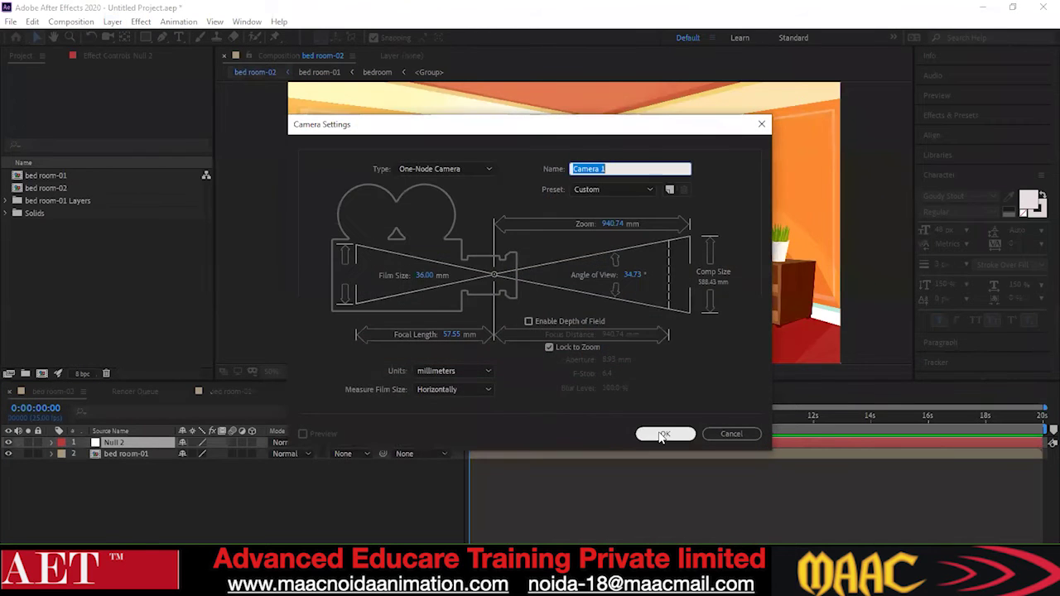
{"action": "left_click", "coordinate": [664, 434]}
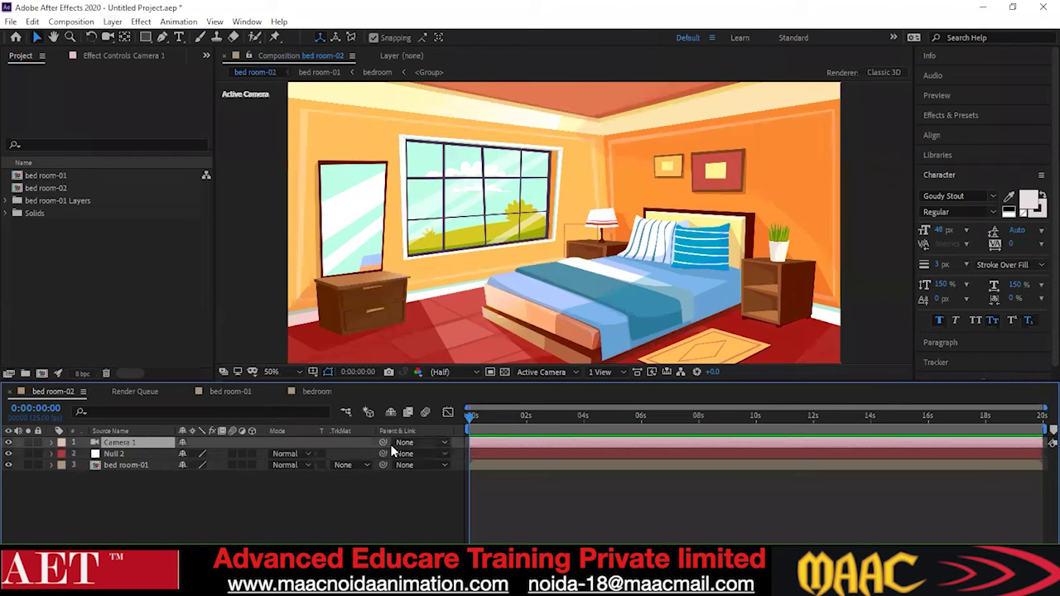
Parent Camera 1 to Null 2, and make the Null 2 and bed room-01 layers 3D
{"action": "left_click_drag", "start_coordinate": [384, 442], "coordinate": [109, 455]}
{"action": "left_click", "coordinate": [251, 454]}
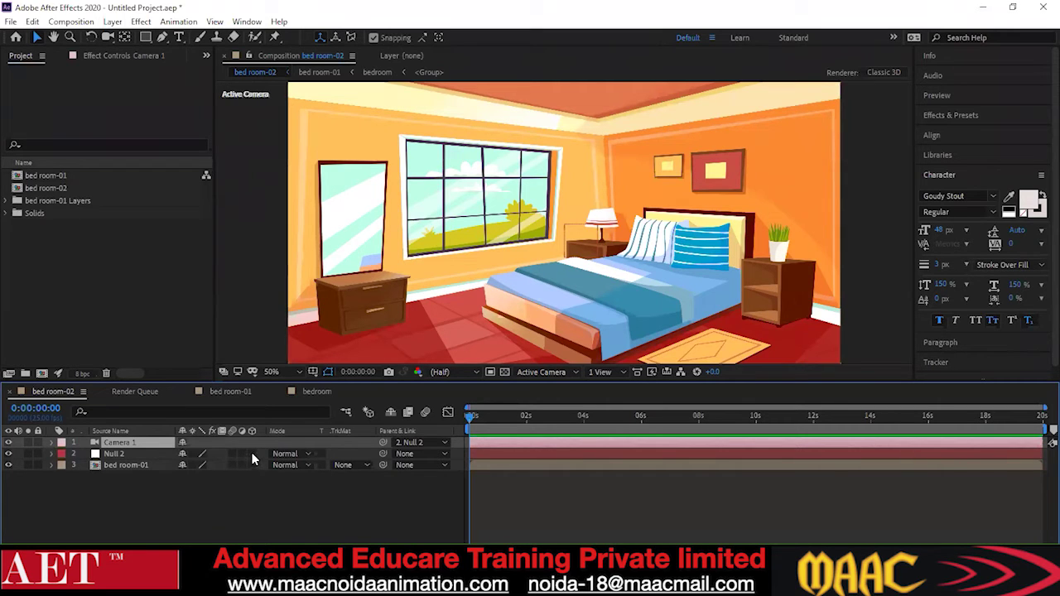
Try animating Null 2's scale from the start to about 4 seconds, and collapse the null's properties
{"action": "left_click", "coordinate": [50, 453]}
{"action": "left_click", "coordinate": [60, 467]}
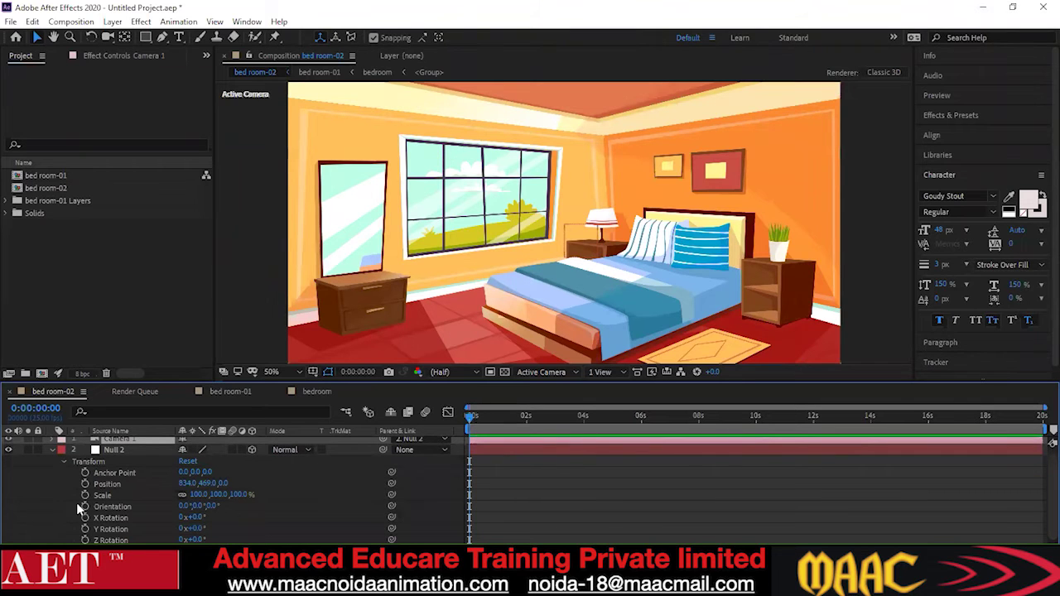
{"action": "left_click", "coordinate": [86, 495]}
{"action": "left_click_drag", "start_coordinate": [475, 420], "coordinate": [583, 420]}
{"action": "mouse_move", "coordinate": [239, 495]}
{"action": "left_mouse_down"}
{"action": "mouse_move", "coordinate": [289, 497]}
{"action": "mouse_move", "coordinate": [237, 515]}
{"action": "left_mouse_up"}
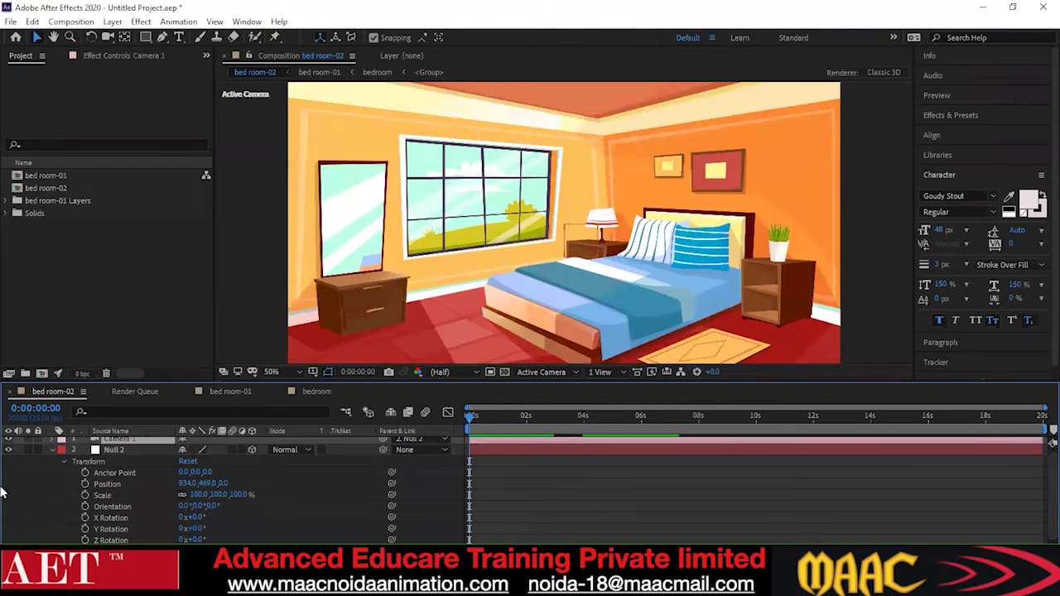
{"action": "left_click", "coordinate": [50, 449]}
Try moving Camera 1 to a Z position of -2726.7, and undo the change
{"action": "left_click", "coordinate": [49, 444]}
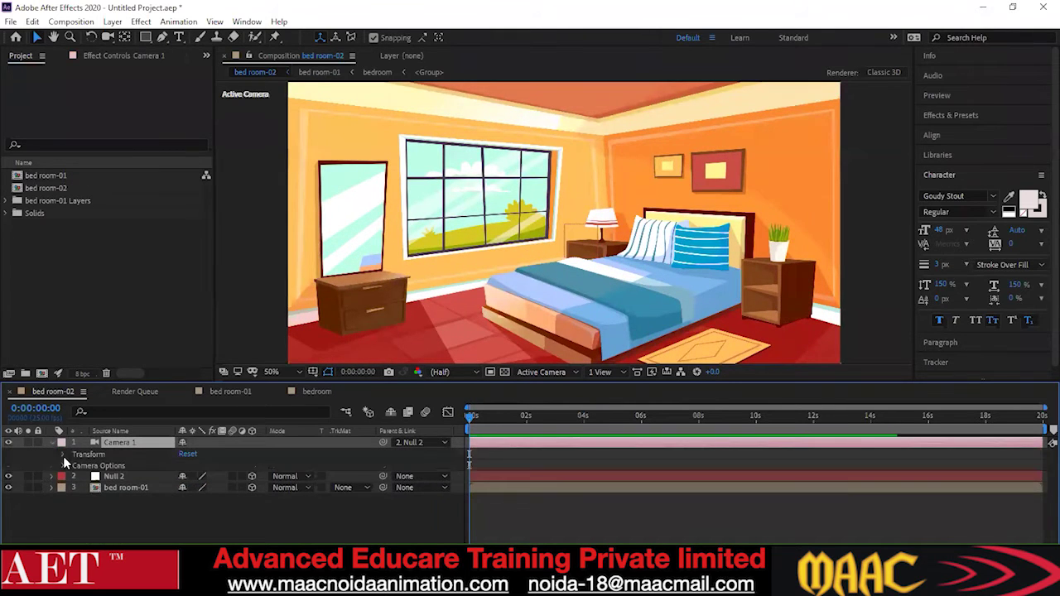
{"action": "left_click", "coordinate": [63, 455]}
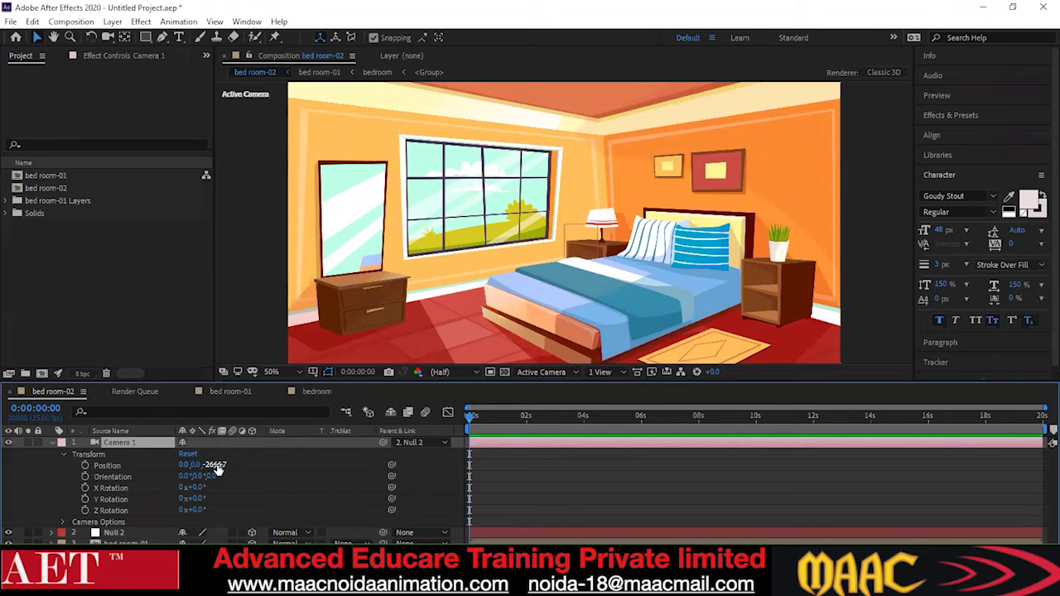
{"action": "left_click_drag", "start_coordinate": [218, 468], "coordinate": [296, 463]}
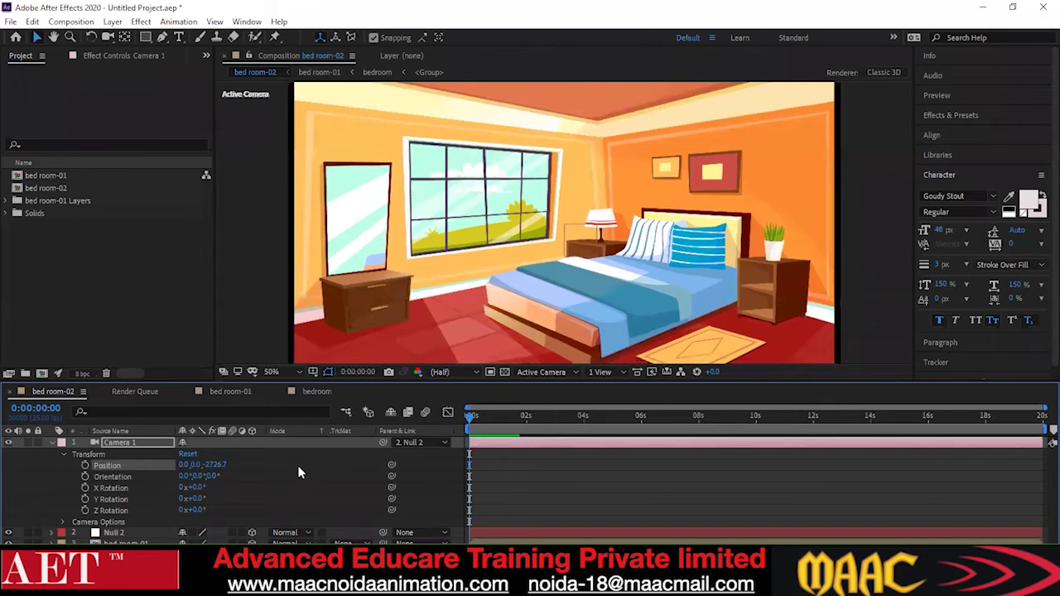
{"action": "key", "text": "ctrl+z"}
Set the bed room-01 layer's Z position to -46 without keyframes, and collapse the camera and bedroom layer properties
{"action": "scroll", "coordinate": [157, 490], "scroll_direction": "down", "scroll_amount": 2}
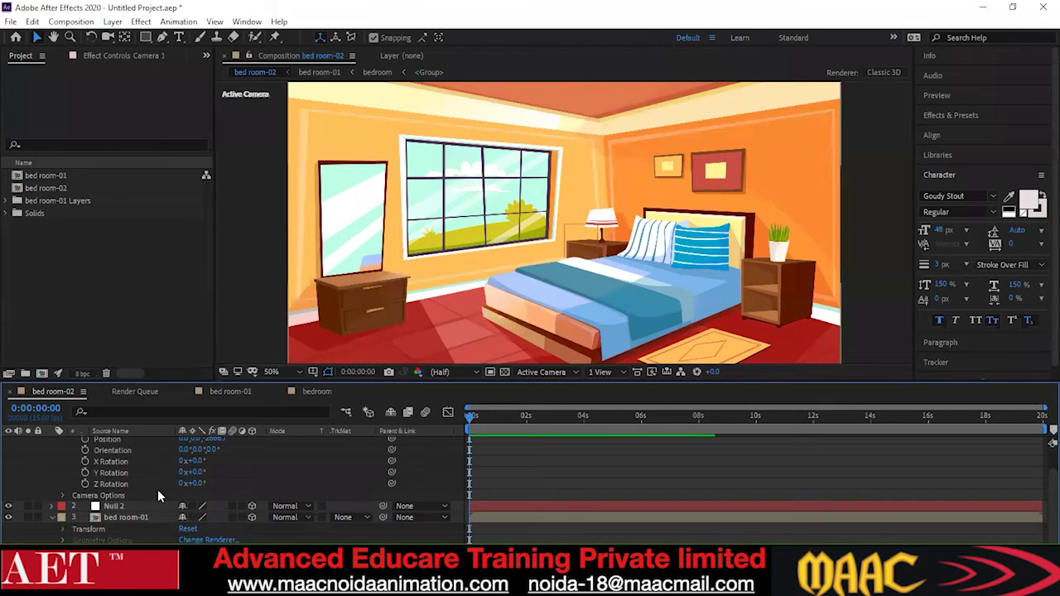
{"action": "left_click", "coordinate": [63, 529]}
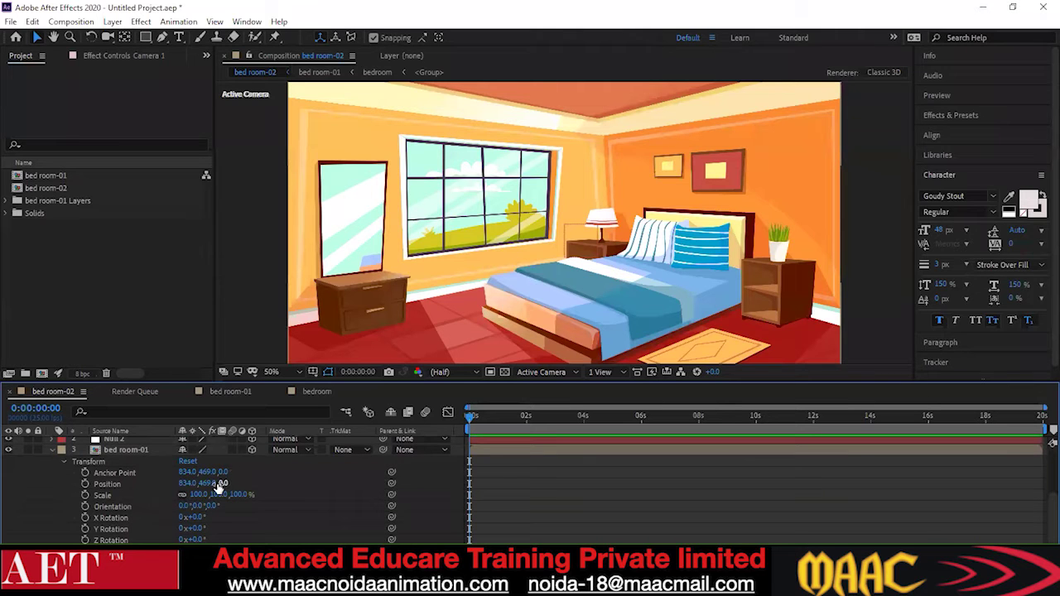
{"action": "left_click_drag", "start_coordinate": [222, 484], "coordinate": [124, 488]}
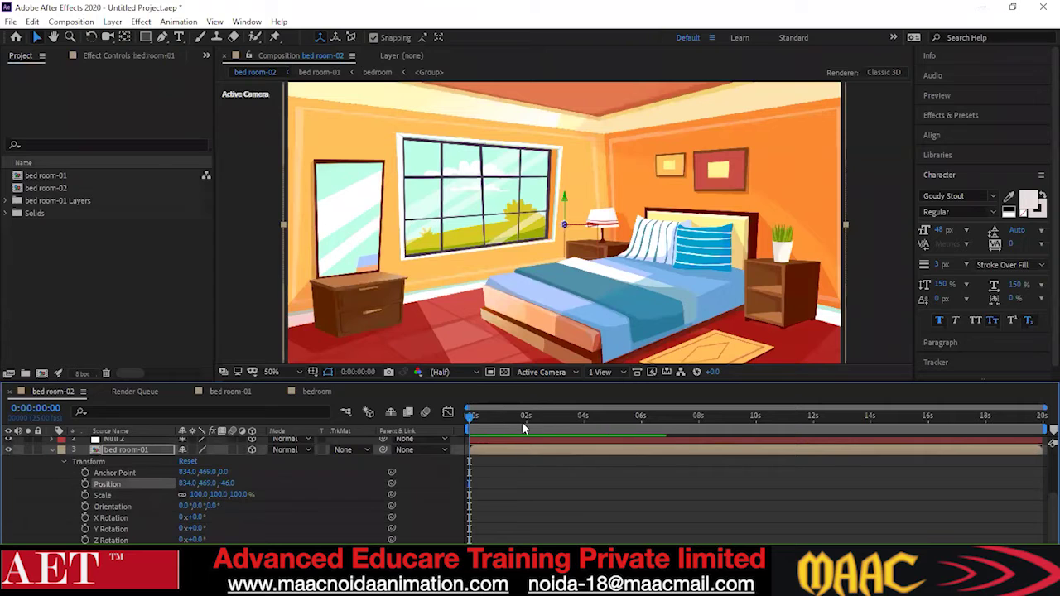
{"action": "left_click", "coordinate": [85, 484]}
{"action": "left_click", "coordinate": [84, 483]}
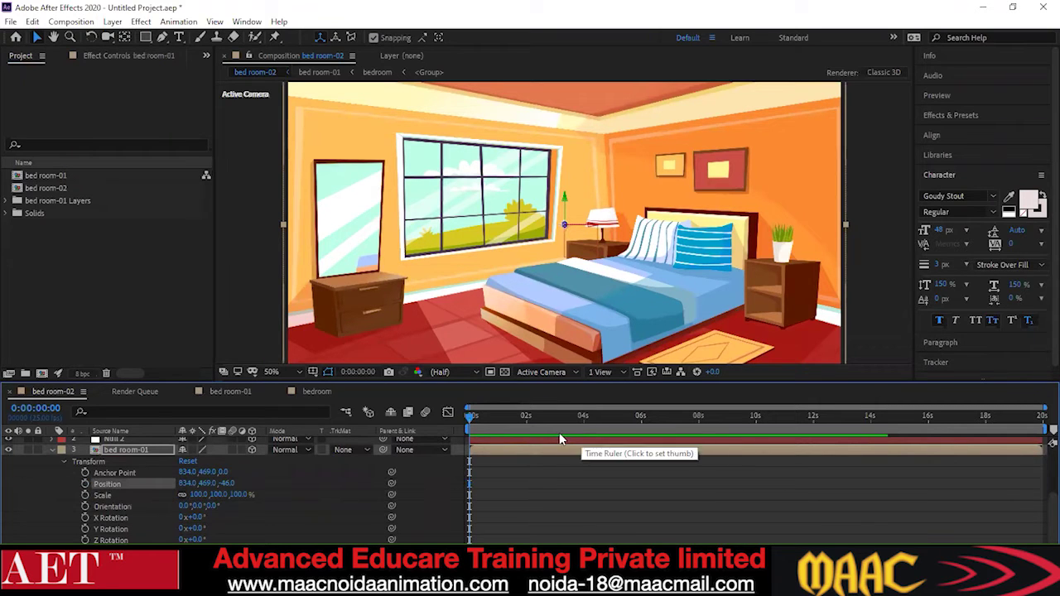
{"action": "scroll", "coordinate": [1040, 461], "scroll_direction": "up", "scroll_amount": 3}
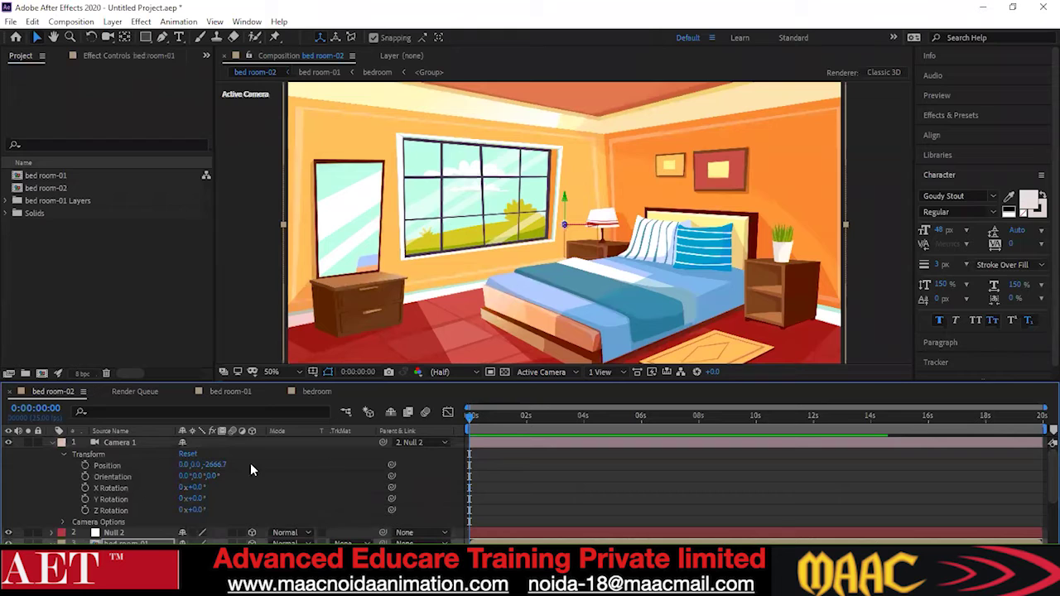
{"action": "left_click", "coordinate": [50, 442]}
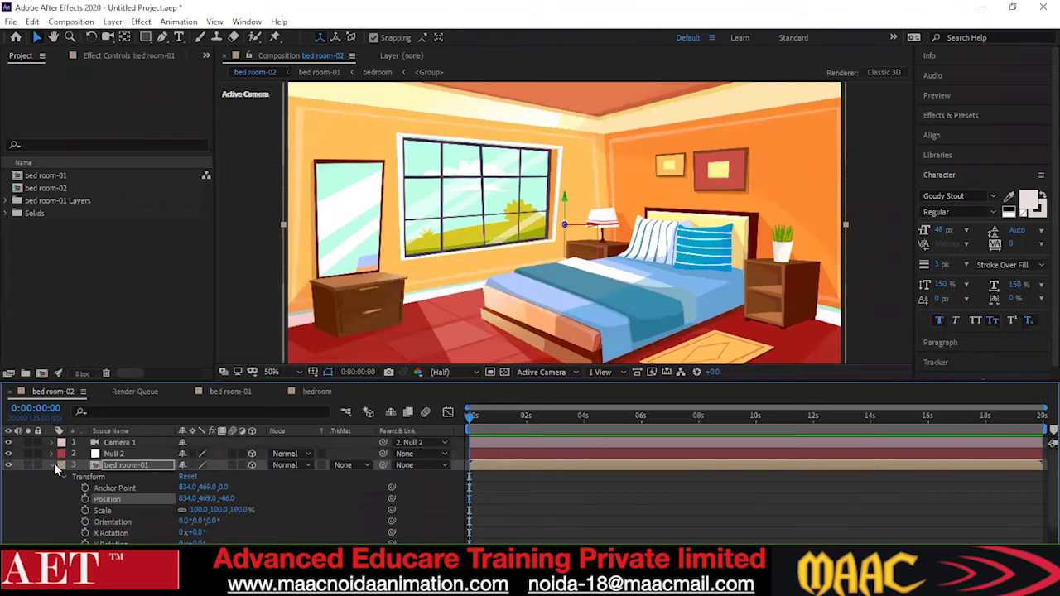
{"action": "left_click", "coordinate": [50, 466]}
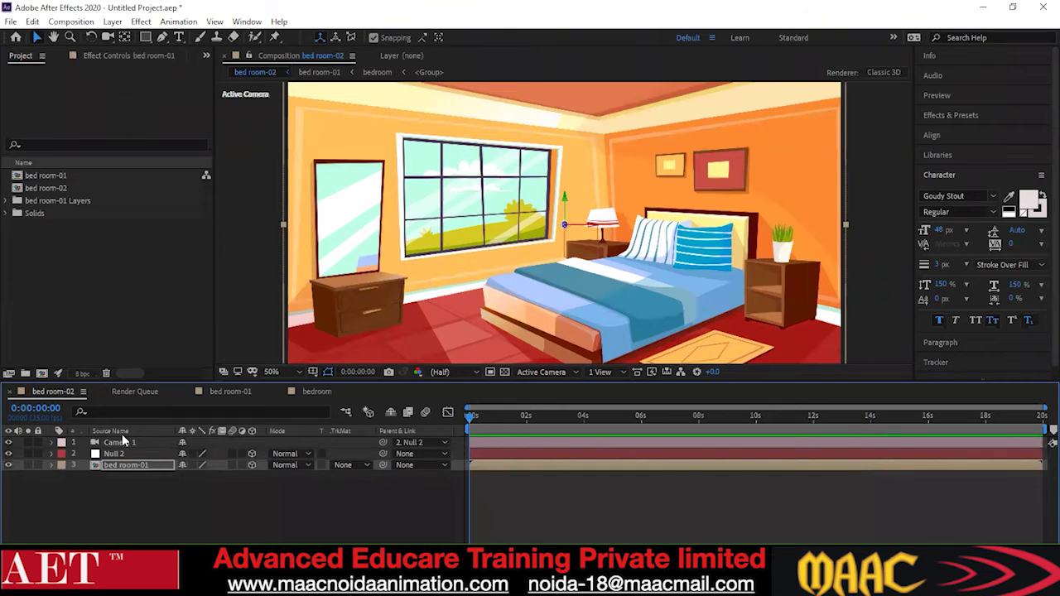
Keyframe Null 2's position at the start with Z at 0 and at 4 seconds with Z at 411
{"action": "left_click", "coordinate": [51, 454]}
{"action": "scroll", "coordinate": [52, 452], "scroll_direction": "down", "scroll_amount": 1}
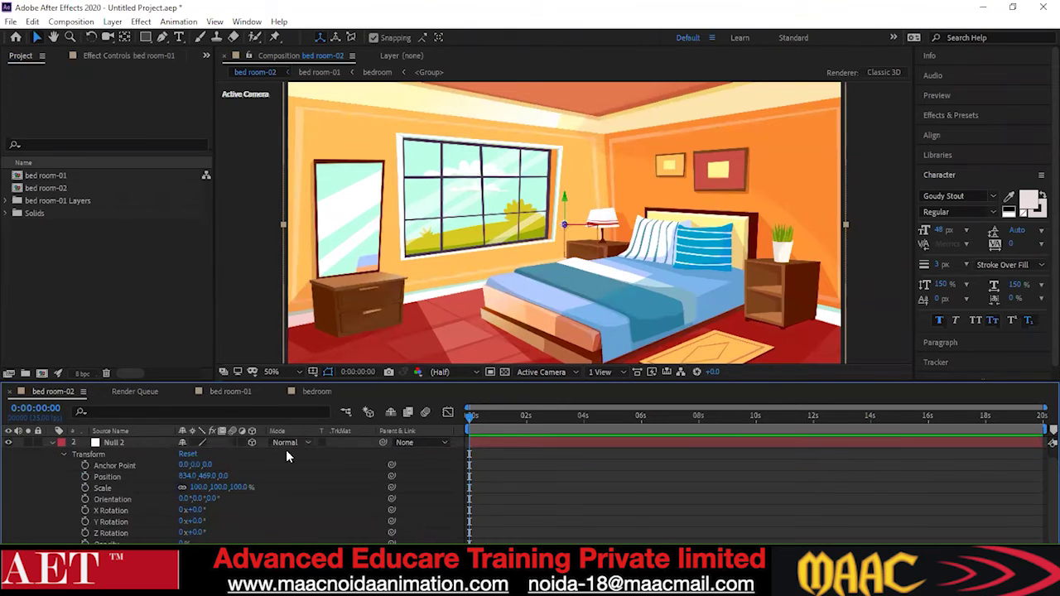
{"action": "left_click", "coordinate": [84, 476]}
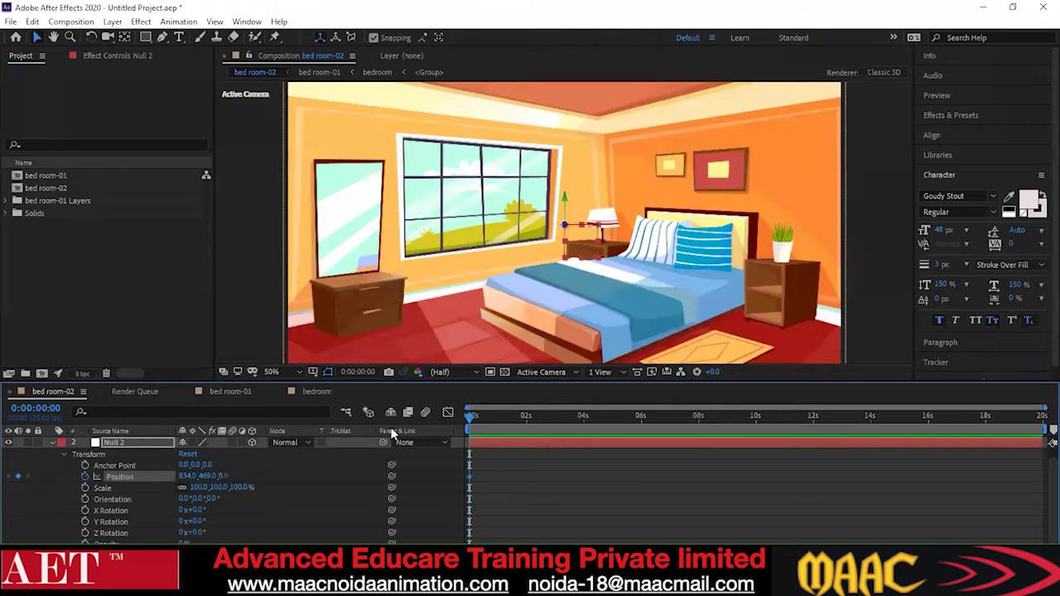
{"action": "left_click_drag", "start_coordinate": [469, 422], "coordinate": [583, 441]}
{"action": "left_click_drag", "start_coordinate": [223, 477], "coordinate": [497, 478]}
Preview the Null 2 camera move from the beginning of bed room-02
{"action": "left_click_drag", "start_coordinate": [586, 417], "coordinate": [477, 469]}
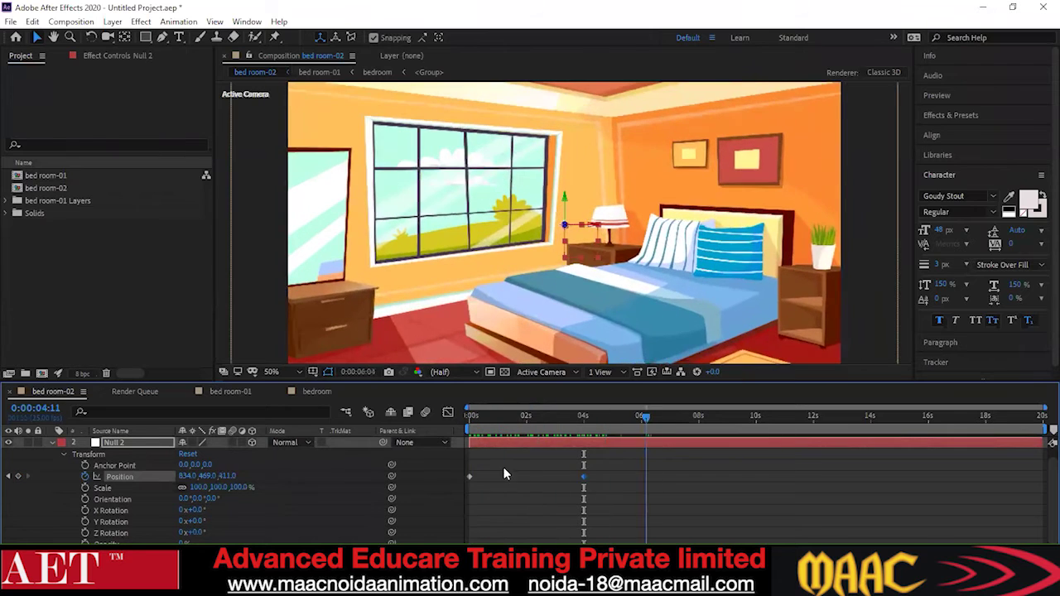
{"action": "key", "text": "space"}
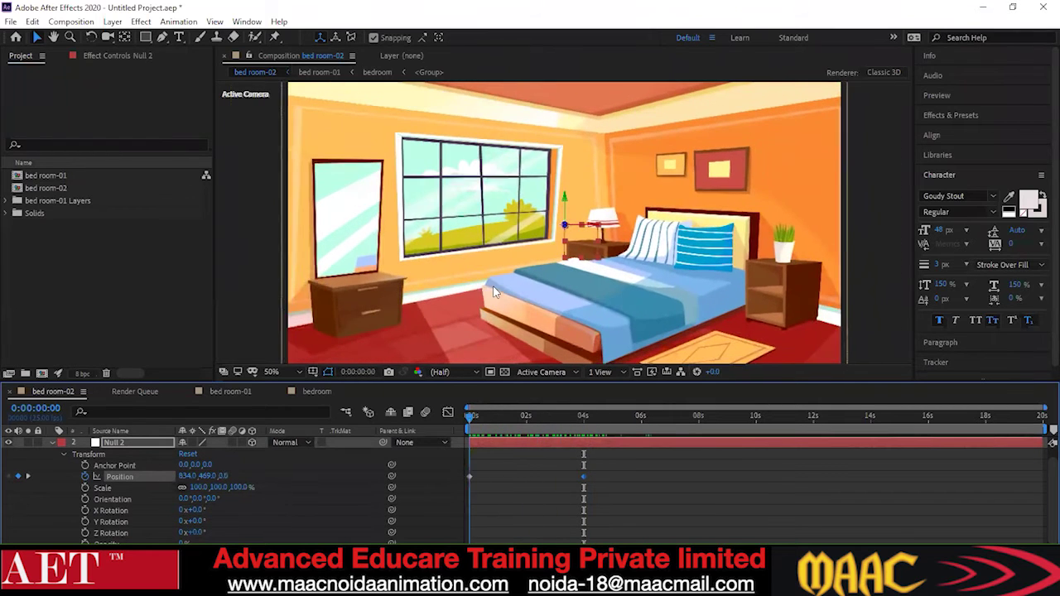
{"action": "scroll", "coordinate": [1040, 468], "scroll_direction": "up", "scroll_amount": 1}
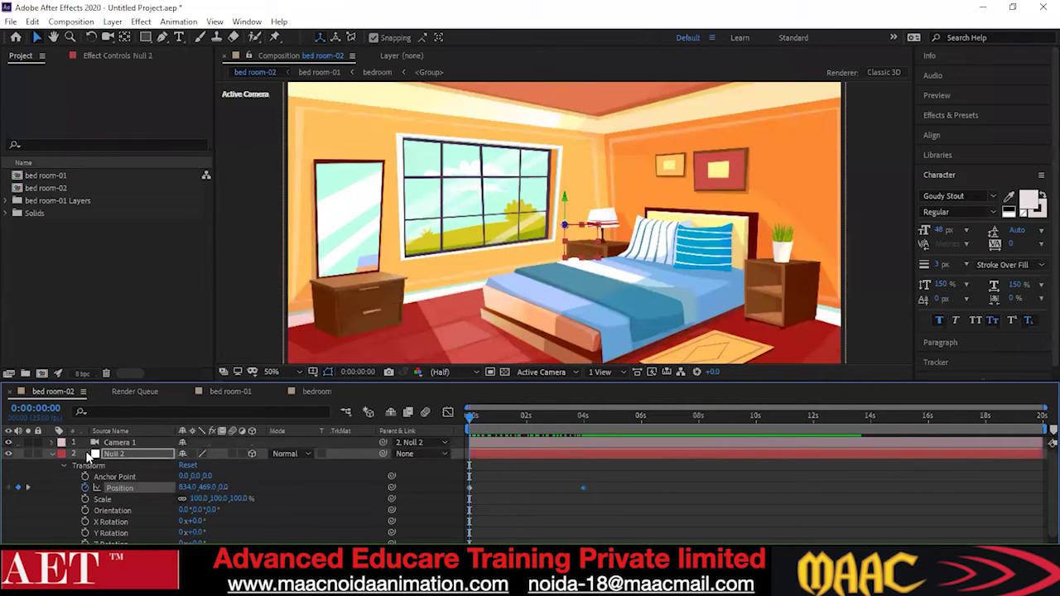
Keyframe Camera 1's position at the start with Z at -2403.7 and at 0:00:06:03 with Z at -2053.7
{"action": "left_click", "coordinate": [52, 442]}
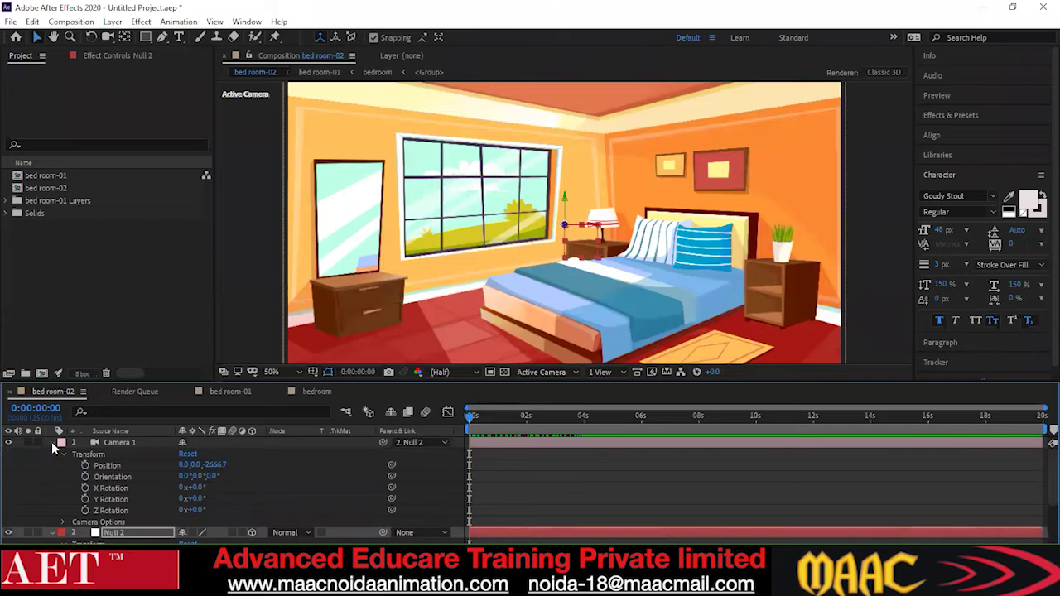
{"action": "left_click_drag", "start_coordinate": [249, 466], "coordinate": [359, 453]}
{"action": "left_click", "coordinate": [84, 465]}
{"action": "left_click_drag", "start_coordinate": [474, 421], "coordinate": [645, 450]}
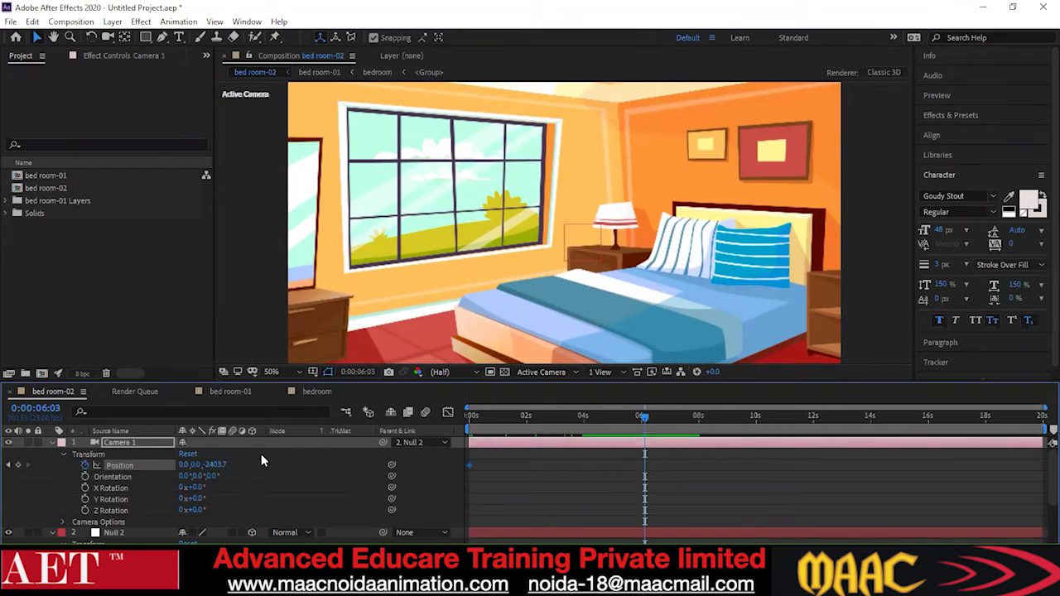
{"action": "left_click_drag", "start_coordinate": [213, 465], "coordinate": [611, 426]}
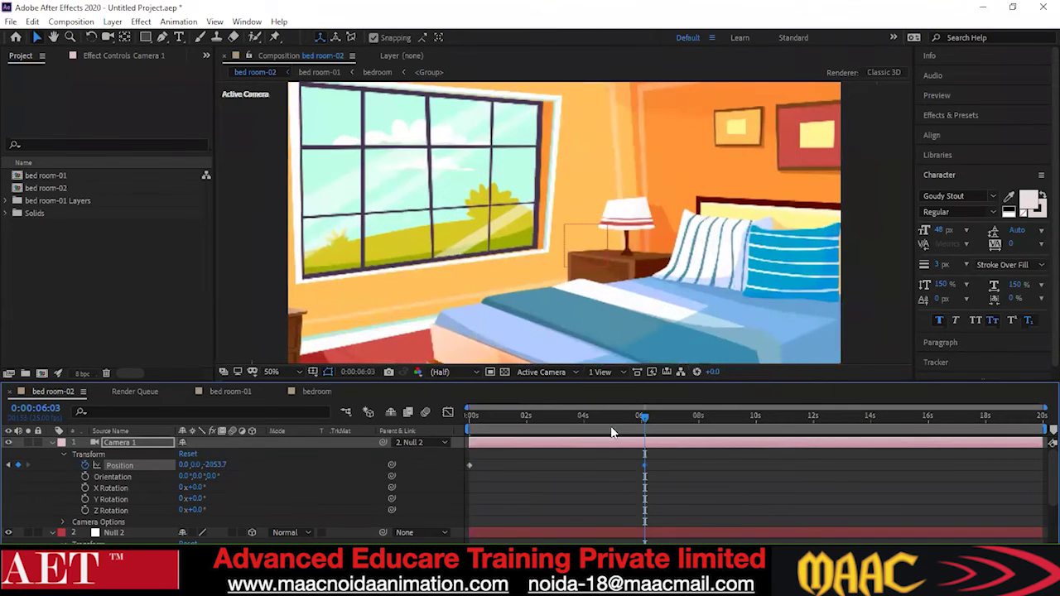
Preview the combined Camera 1 and Null 2 move from the beginning of the composition
{"action": "key", "text": "space"}
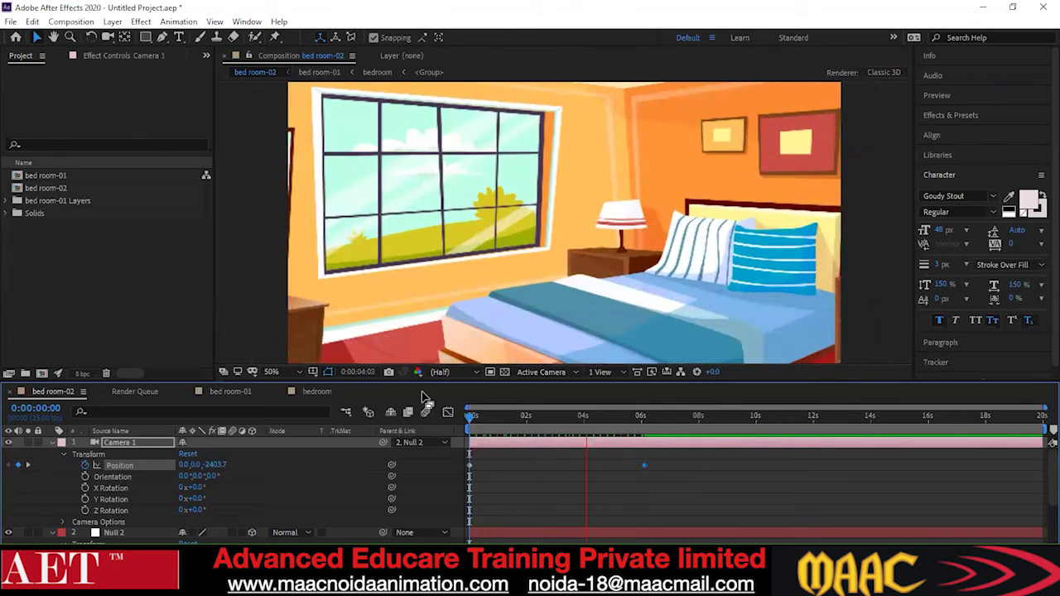
{"action": "key", "text": "space"}
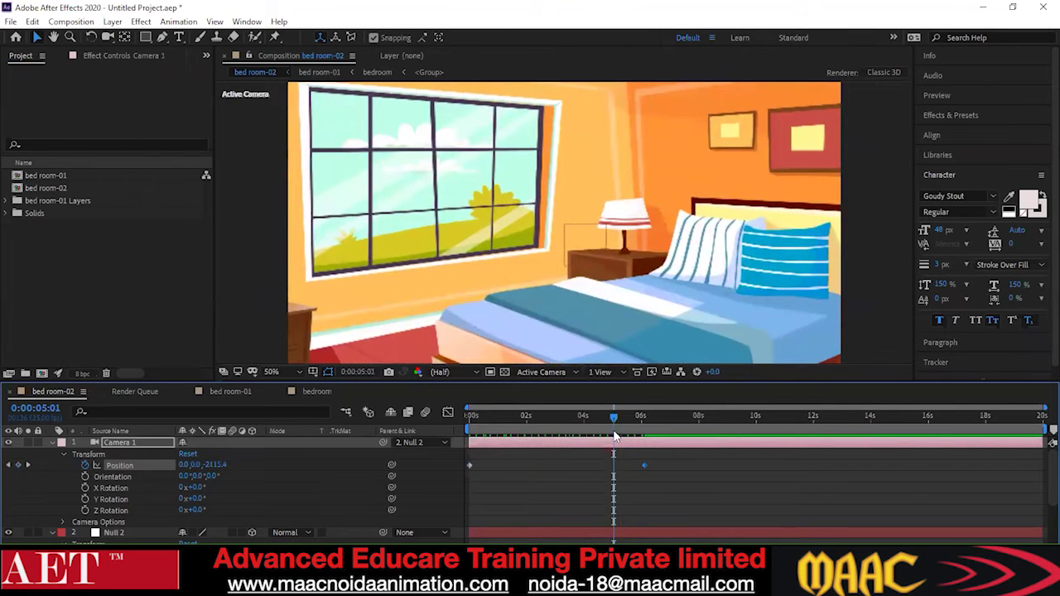
{"action": "key", "text": "Home"}
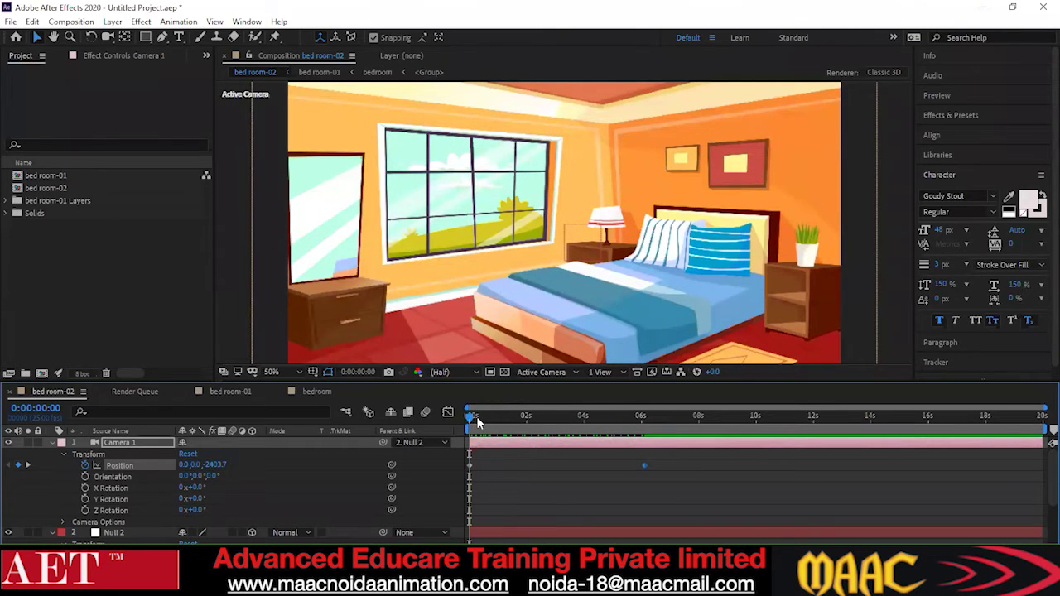
{"action": "key", "text": "space"}
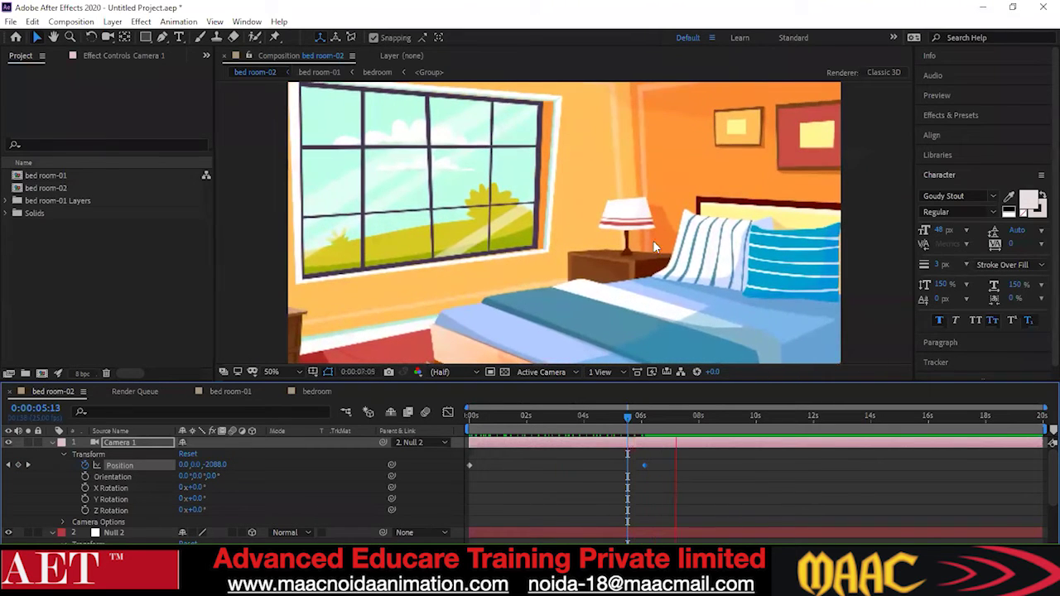
{"action": "key", "text": "space"}
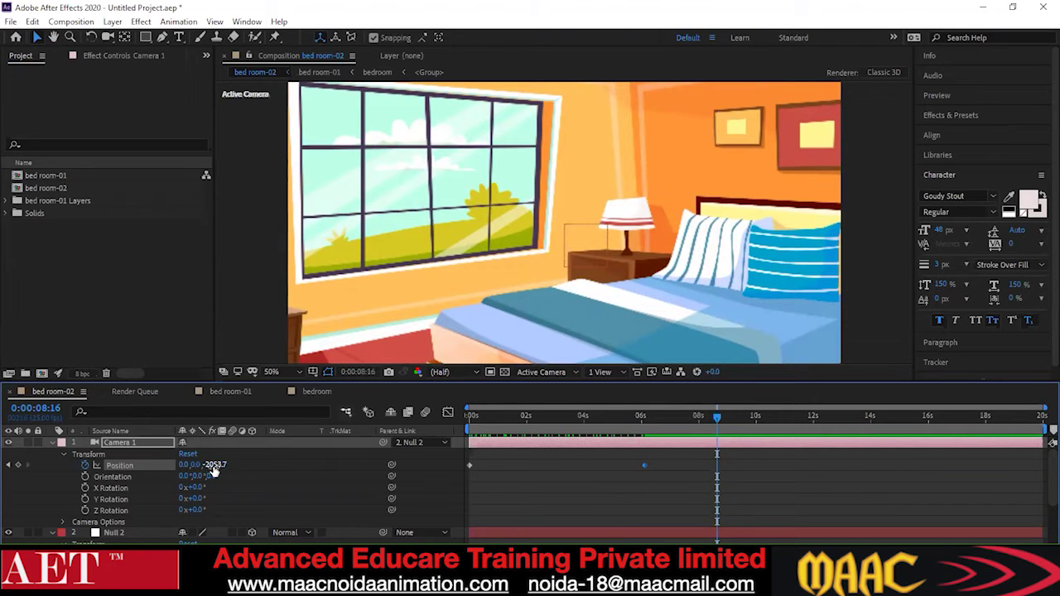
Keyframe Camera 1's position at 10 seconds with Z at -2407.7, and return to the start of the timeline
{"action": "left_click_drag", "start_coordinate": [717, 417], "coordinate": [756, 429]}
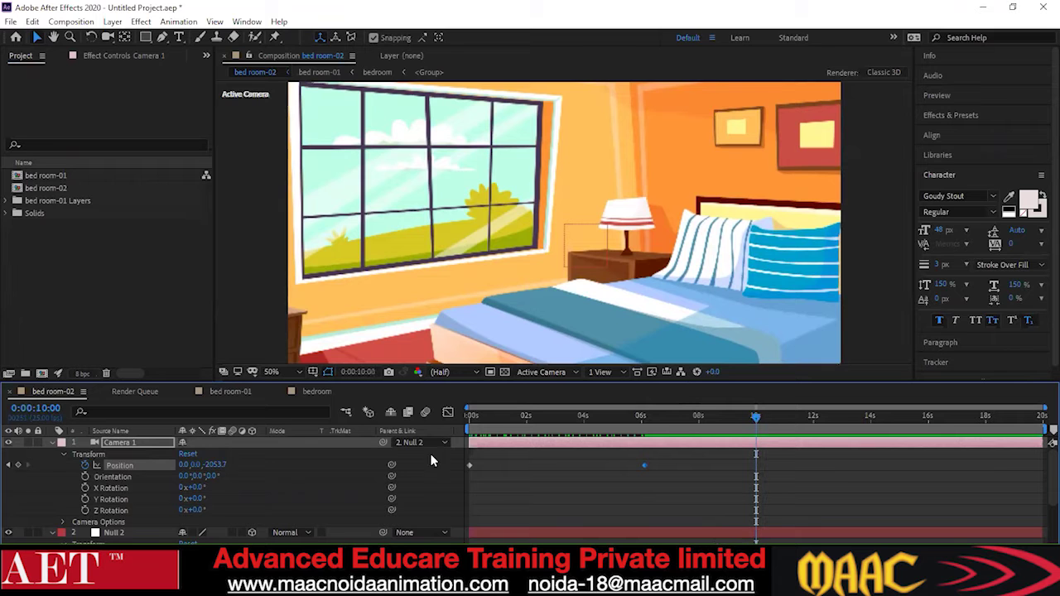
{"action": "mouse_move", "coordinate": [211, 465]}
{"action": "left_mouse_down"}
{"action": "mouse_move", "coordinate": [225, 477]}
{"action": "mouse_move", "coordinate": [193, 468]}
{"action": "left_mouse_up"}
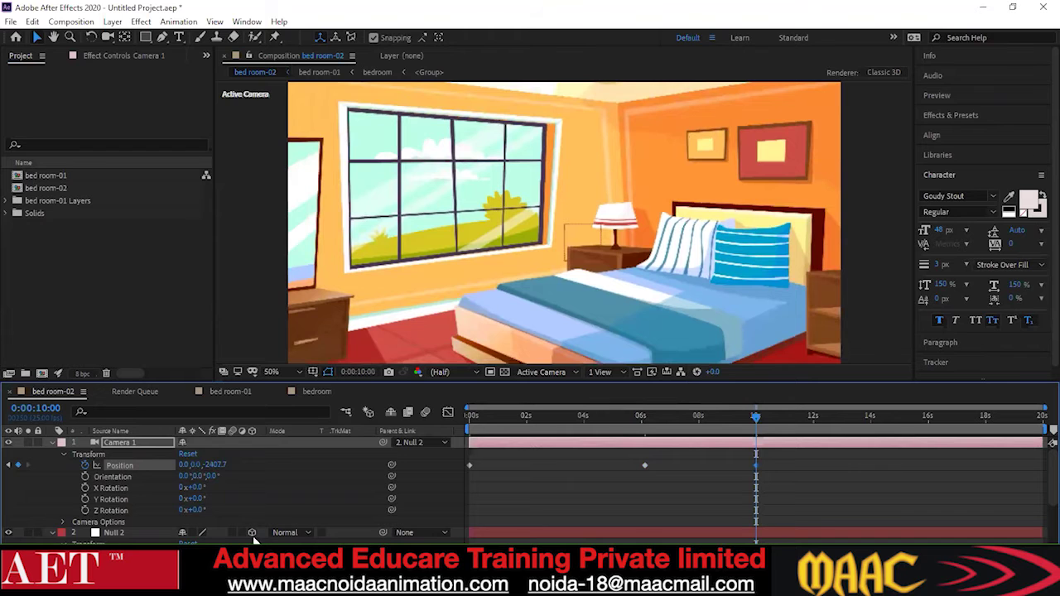
{"action": "key", "text": "space"}
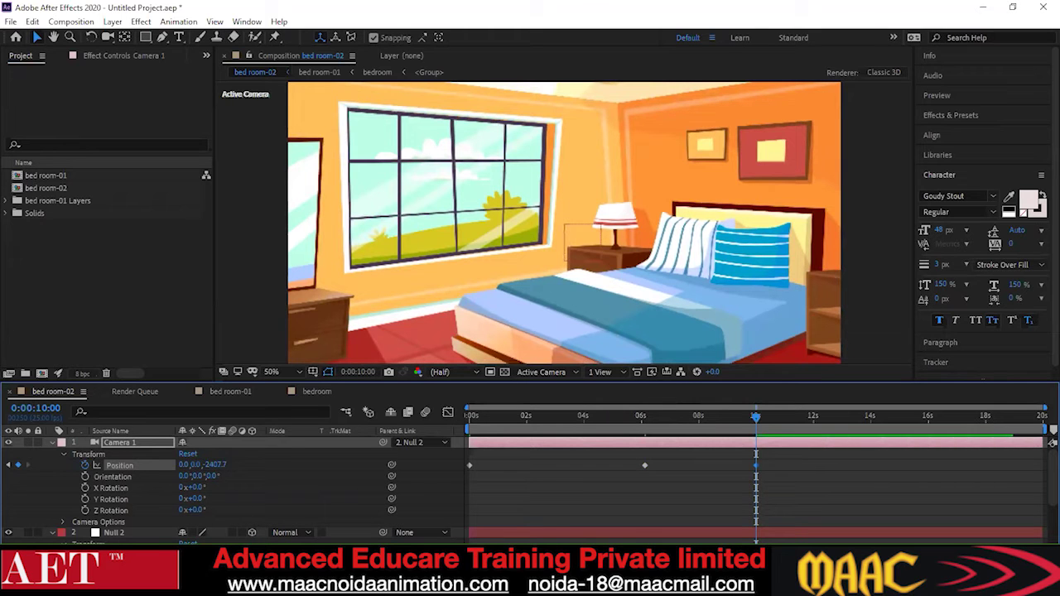
{"action": "left_click_drag", "start_coordinate": [211, 467], "coordinate": [101, 488]}
{"action": "left_click_drag", "start_coordinate": [760, 420], "coordinate": [462, 499]}
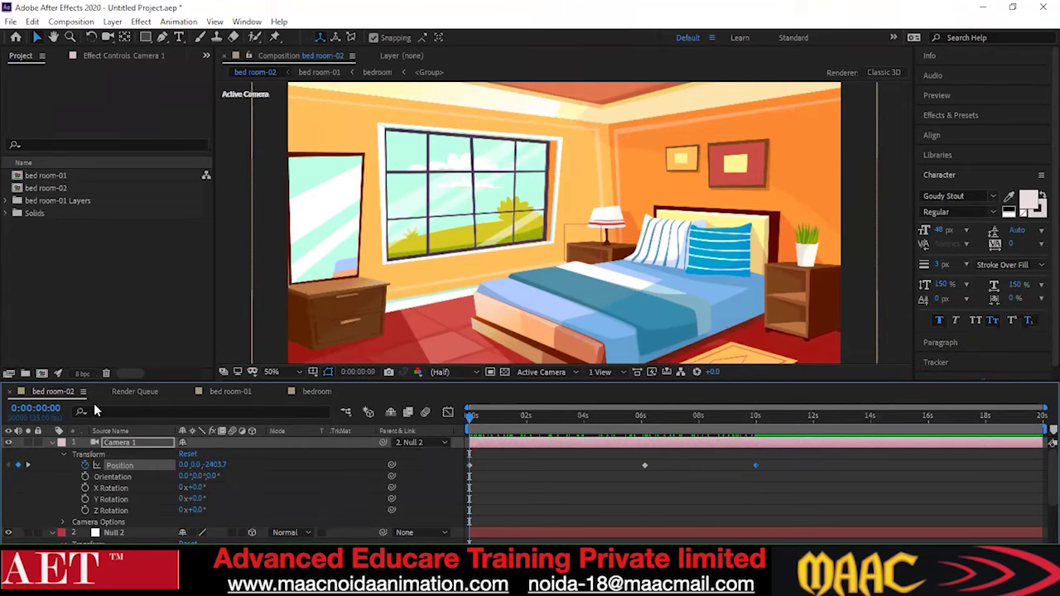
Collapse the Camera 1 and Null 2 properties, and select the bed room-01 layer
{"action": "left_click", "coordinate": [53, 443]}
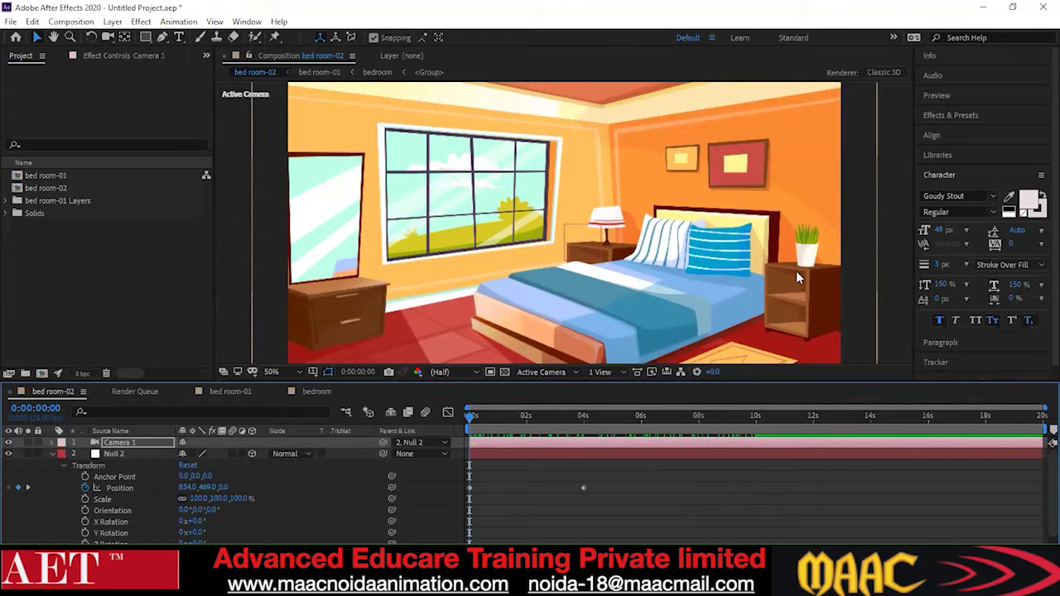
{"action": "left_click", "coordinate": [52, 455]}
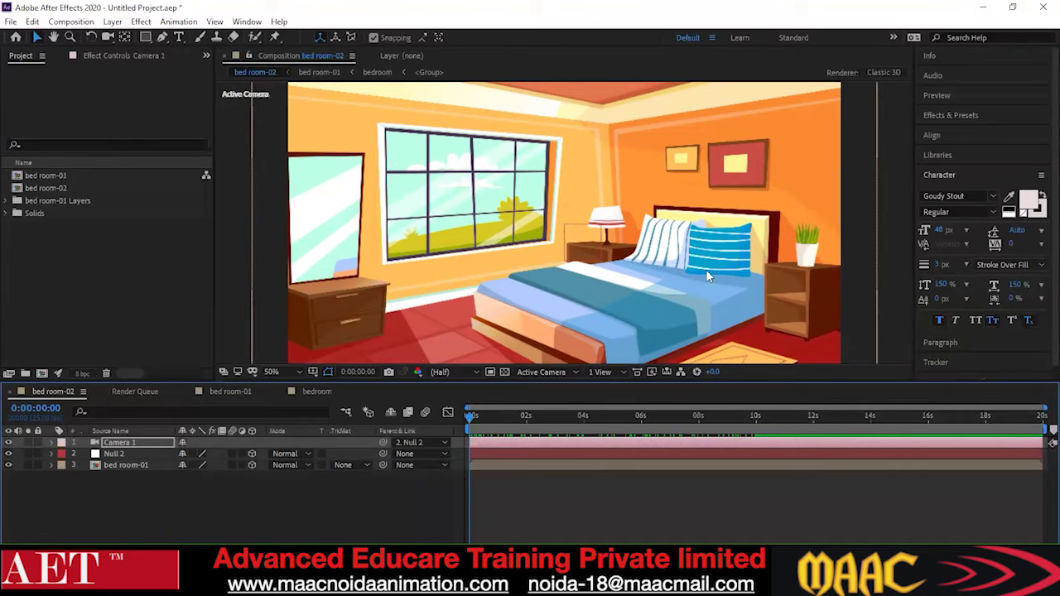
{"action": "left_click", "coordinate": [109, 465]}
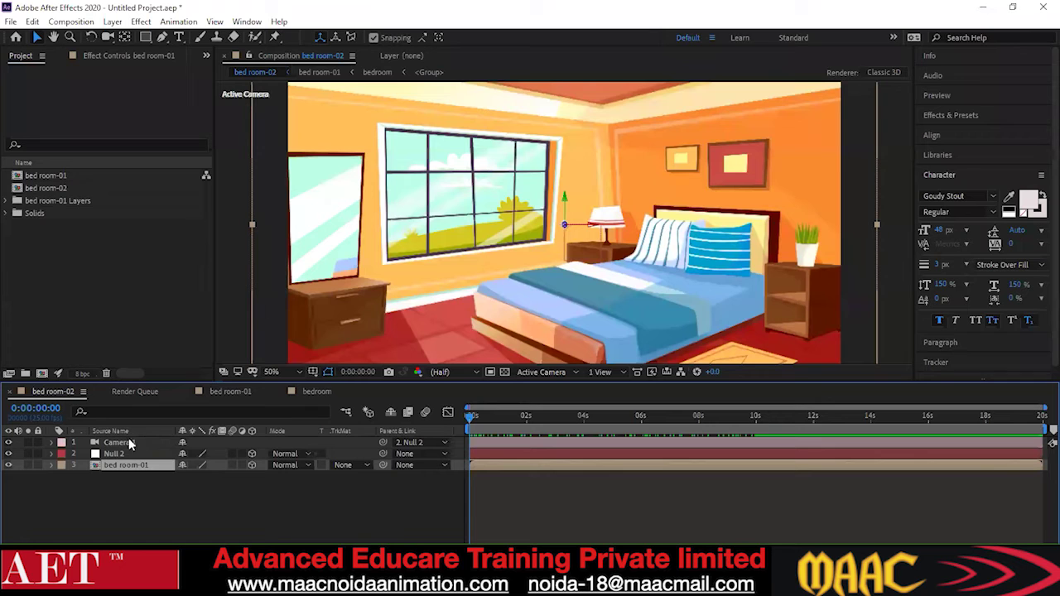
Examine the position keyframes of Camera 1 and Null 2 and how the scene moves between them
{"action": "left_click", "coordinate": [52, 443]}
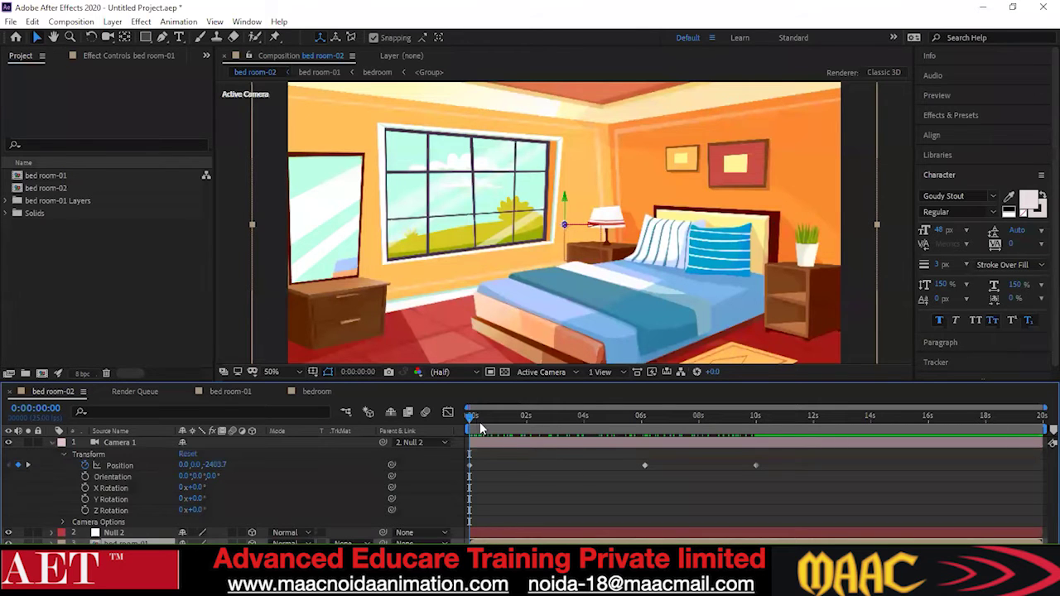
{"action": "left_click_drag", "start_coordinate": [488, 417], "coordinate": [613, 439]}
{"action": "key", "text": "space"}
{"action": "left_click", "coordinate": [52, 532]}
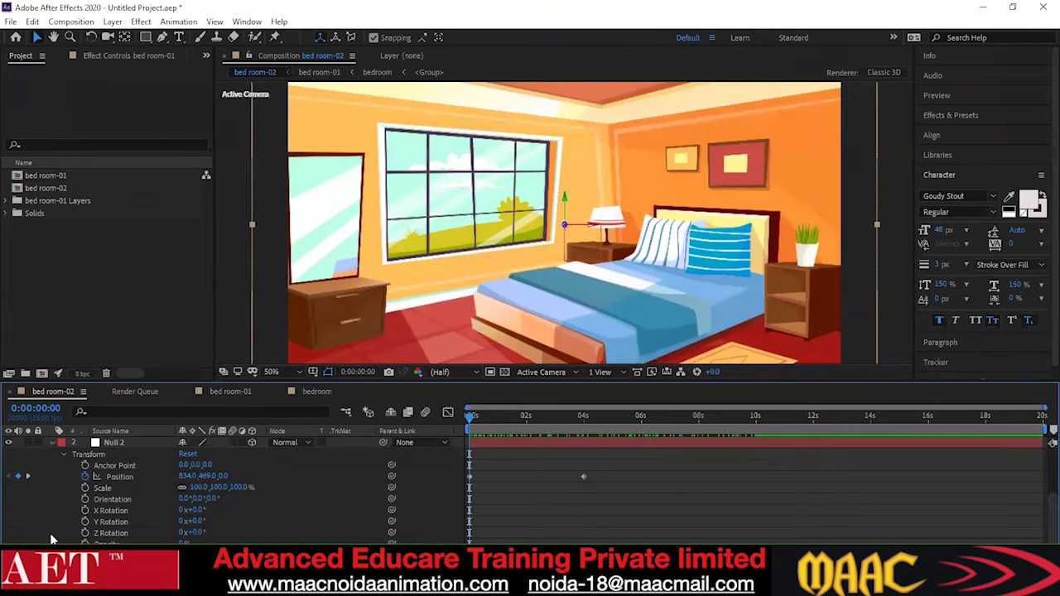
{"action": "left_click", "coordinate": [51, 442]}
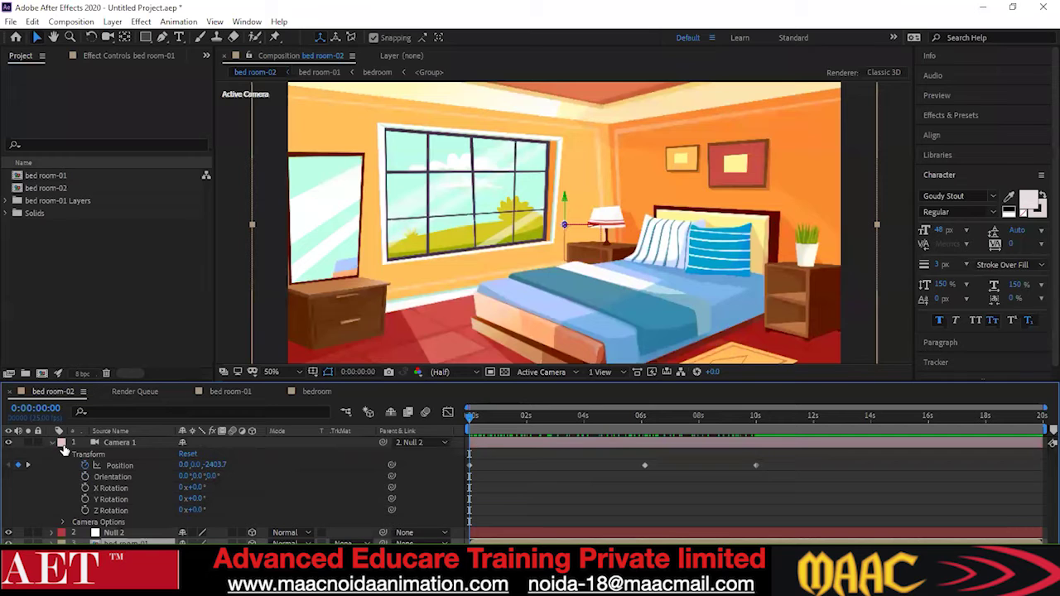
{"action": "left_click", "coordinate": [53, 443]}
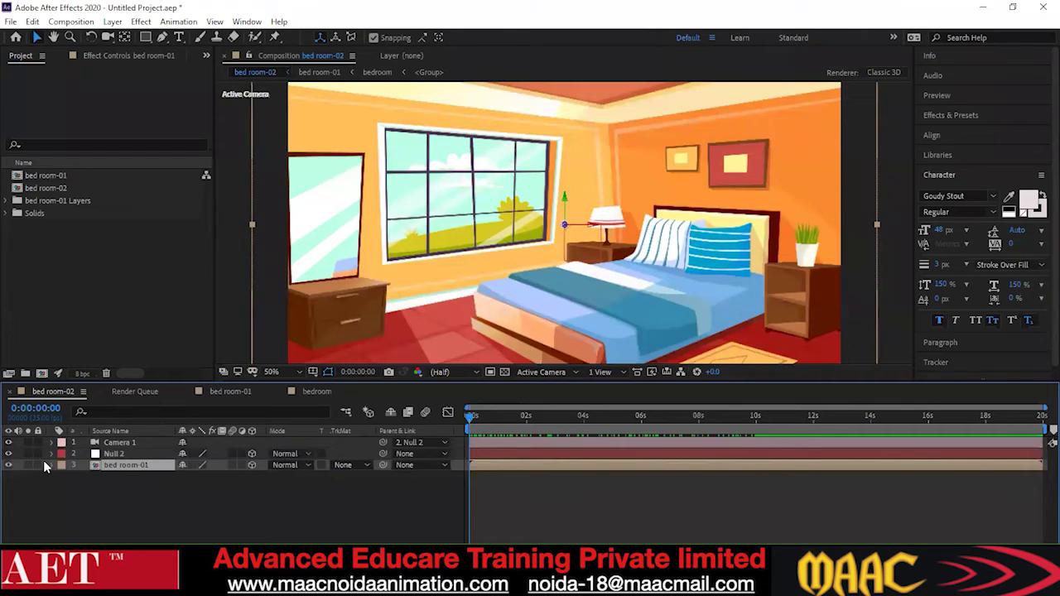
{"action": "left_click", "coordinate": [51, 453]}
{"action": "left_click", "coordinate": [51, 443]}
Add a position keyframe to the bed room-01 layer at the start, scrub through the animation, and collapse the layer's properties
{"action": "left_click", "coordinate": [51, 465]}
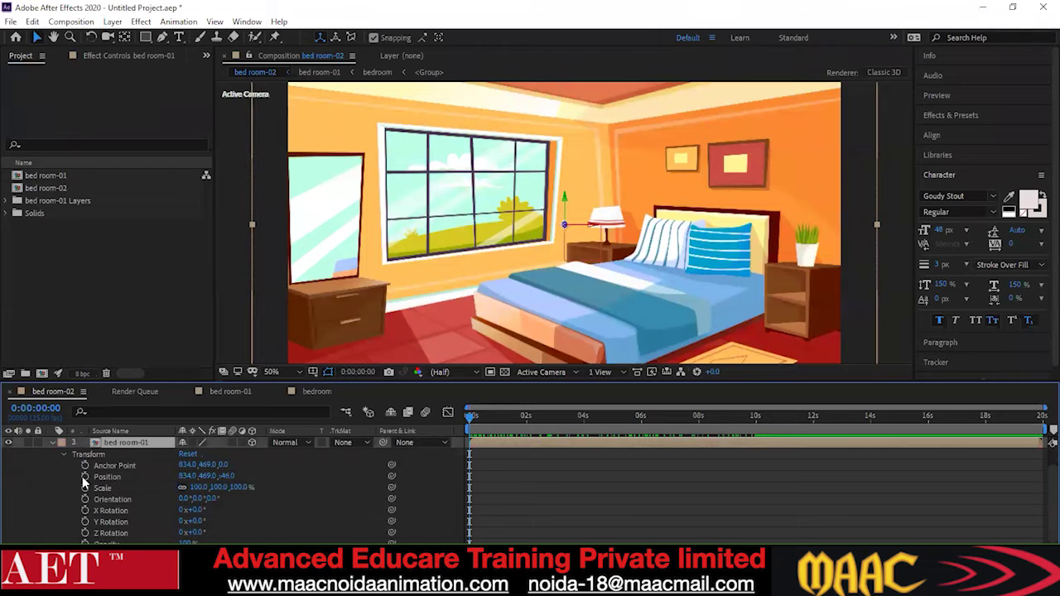
{"action": "left_click", "coordinate": [84, 476]}
{"action": "left_click_drag", "start_coordinate": [470, 417], "coordinate": [581, 439]}
{"action": "key", "text": "space"}
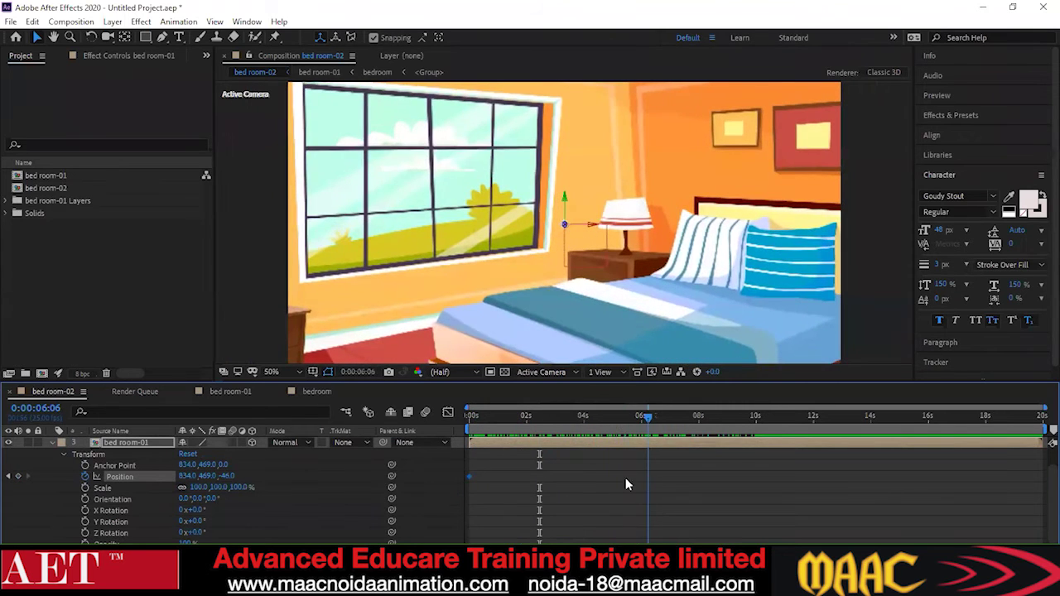
{"action": "left_click_drag", "start_coordinate": [639, 484], "coordinate": [461, 478]}
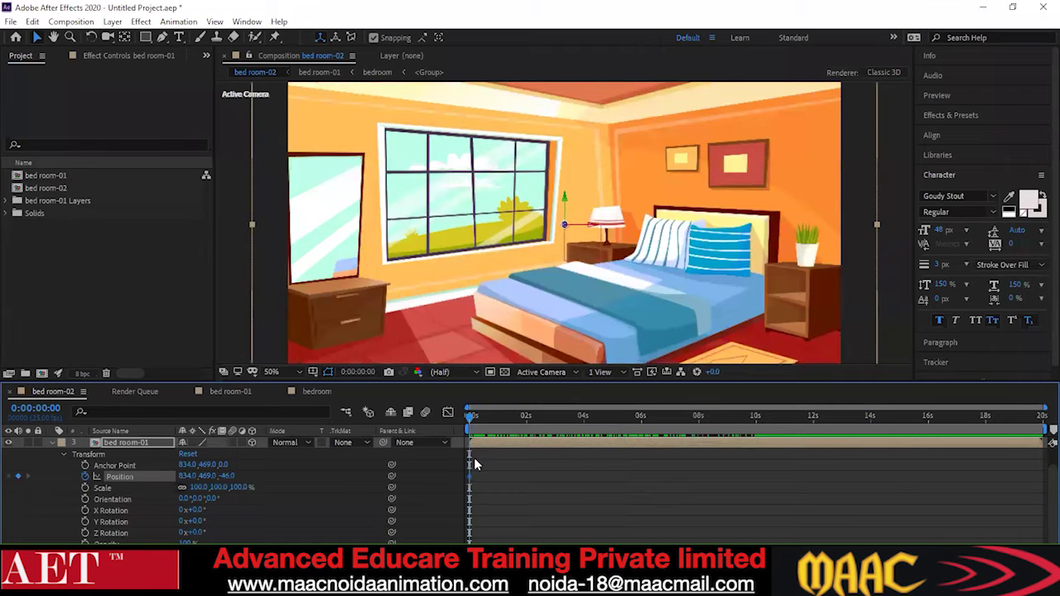
{"action": "left_click", "coordinate": [49, 441]}
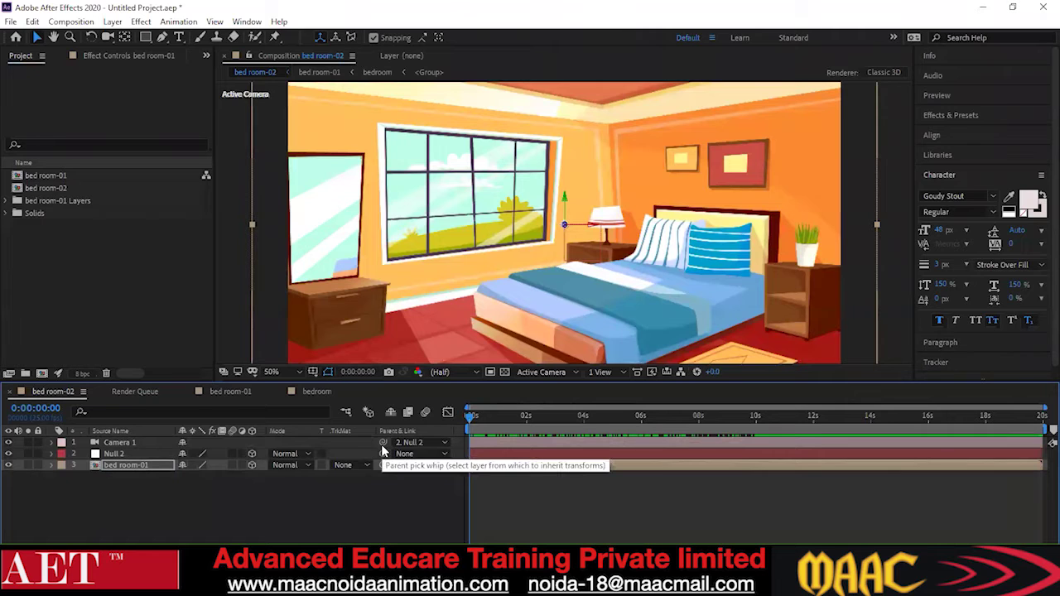
Review the transform properties and keyframes of Camera 1 and the bed room-01 layer
{"action": "left_click", "coordinate": [51, 443]}
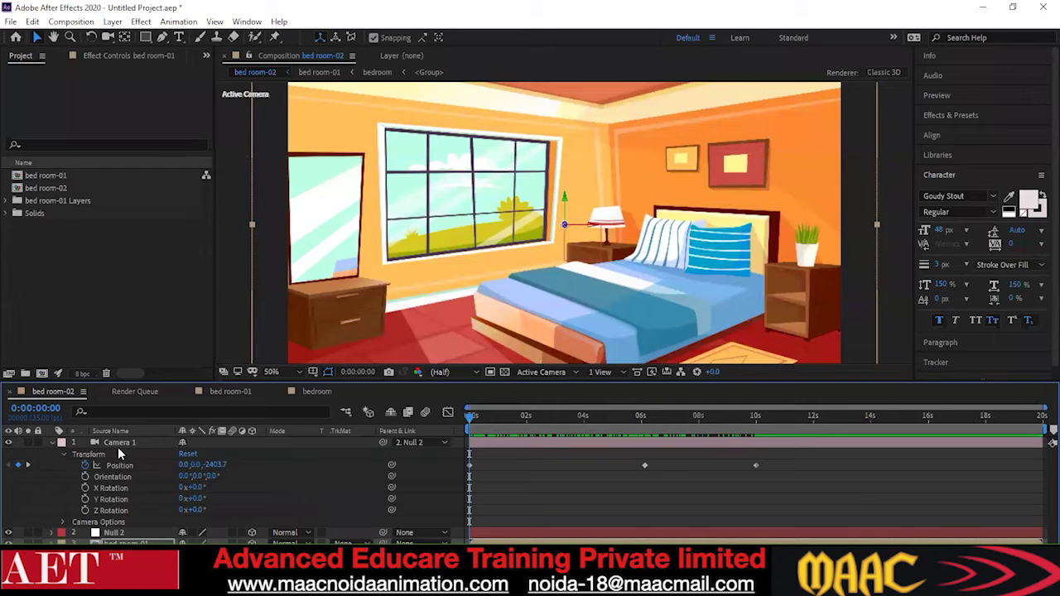
{"action": "left_click", "coordinate": [52, 442]}
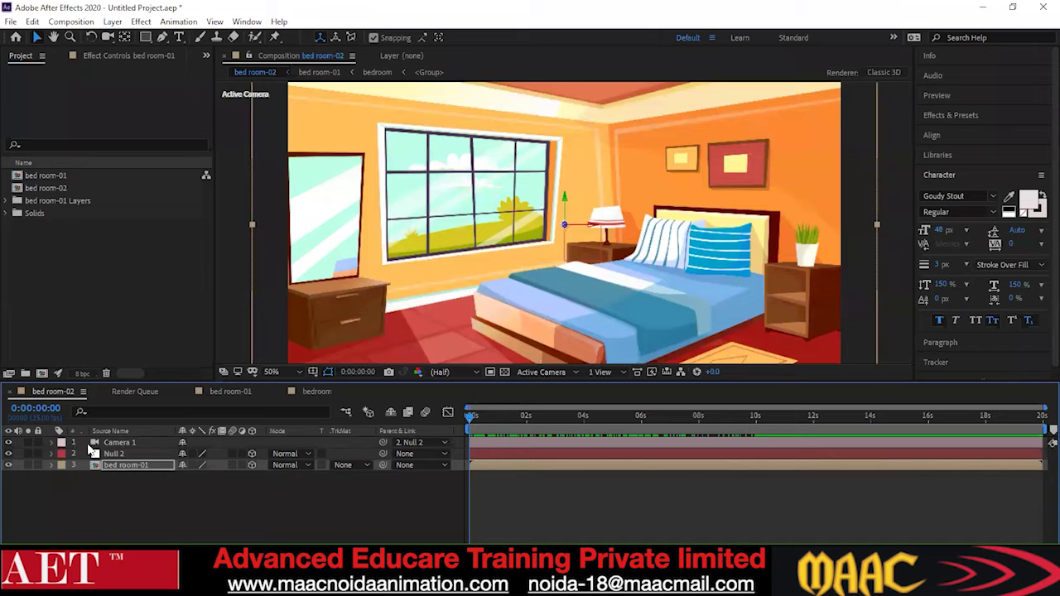
{"action": "left_click", "coordinate": [130, 444]}
{"action": "left_click", "coordinate": [128, 453]}
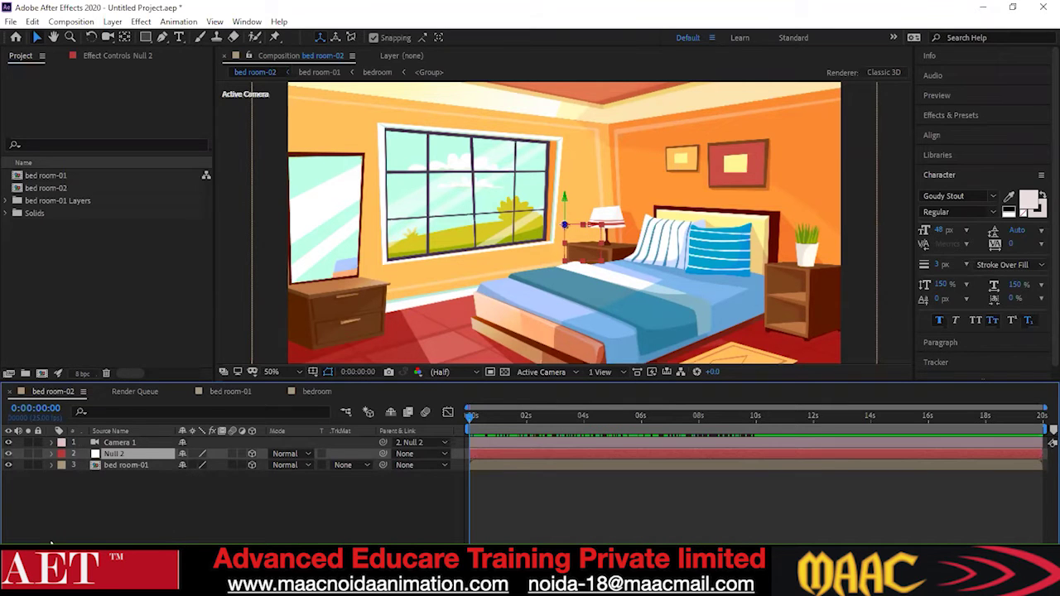
{"action": "left_click_drag", "start_coordinate": [471, 423], "coordinate": [463, 468]}
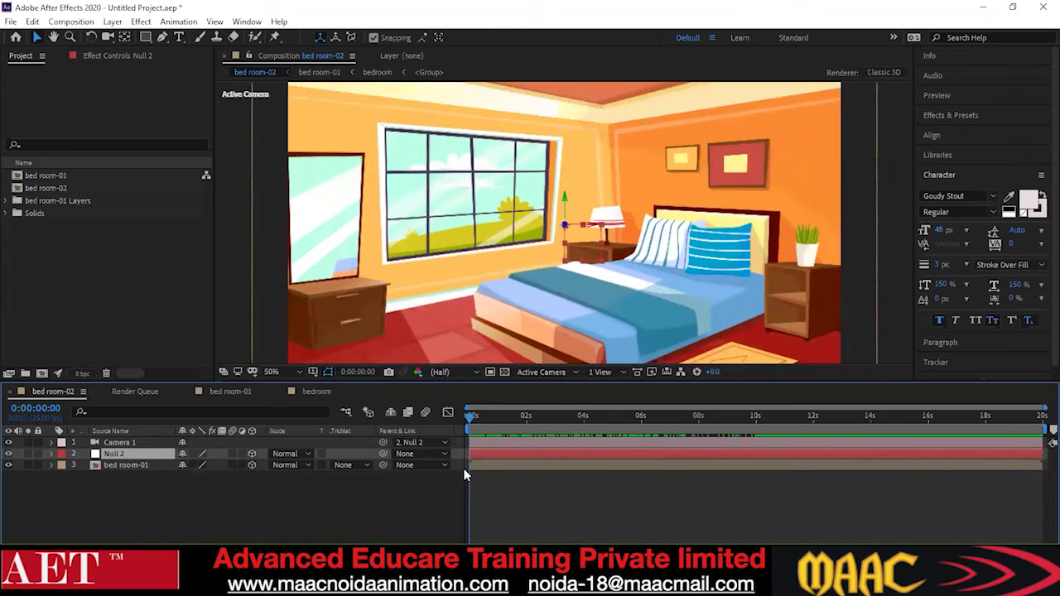
{"action": "left_click", "coordinate": [52, 466]}
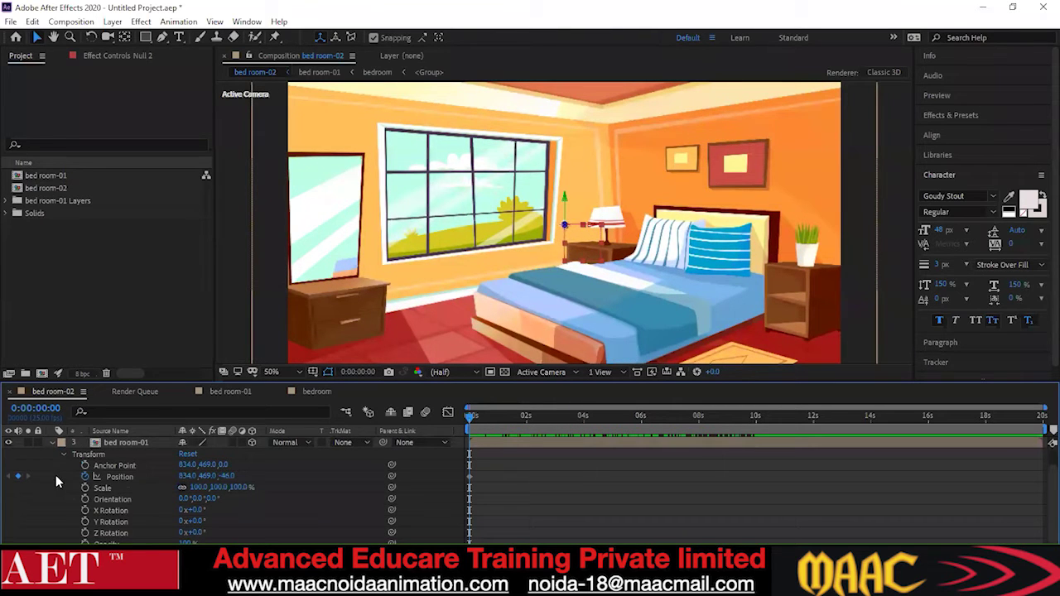
{"action": "left_click", "coordinate": [106, 447]}
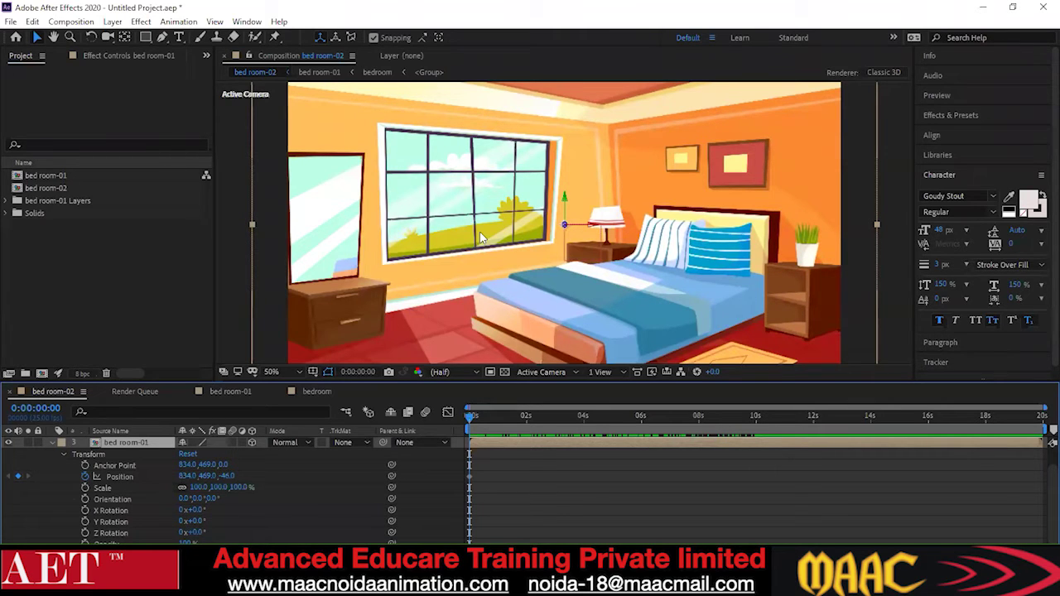
{"action": "left_click", "coordinate": [53, 442]}
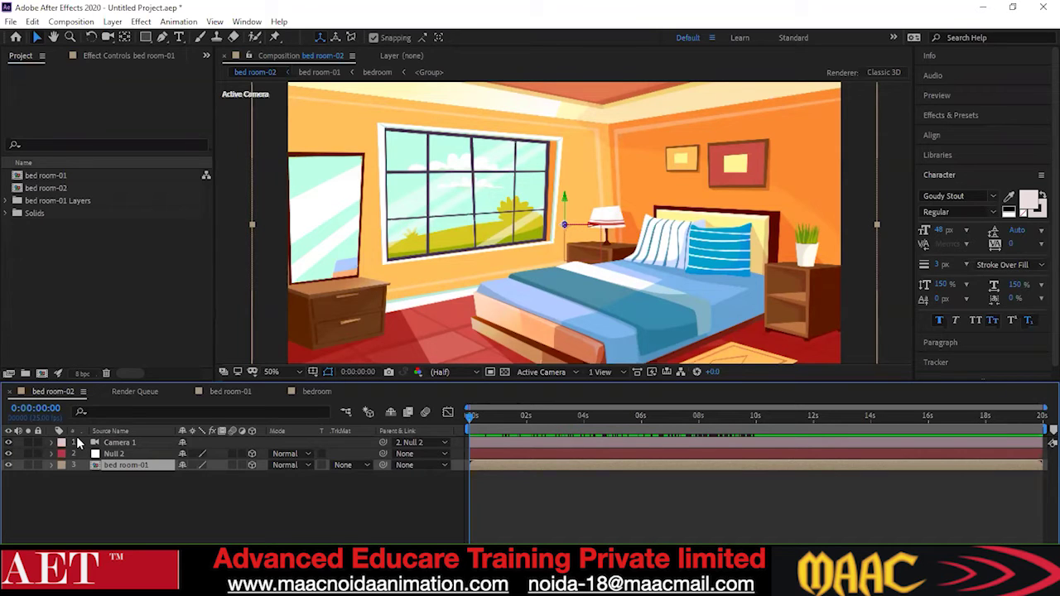
Check Camera 1's parent layer options without changing the parent, and select Null 2
{"action": "left_click", "coordinate": [116, 454]}
{"action": "left_click", "coordinate": [121, 443]}
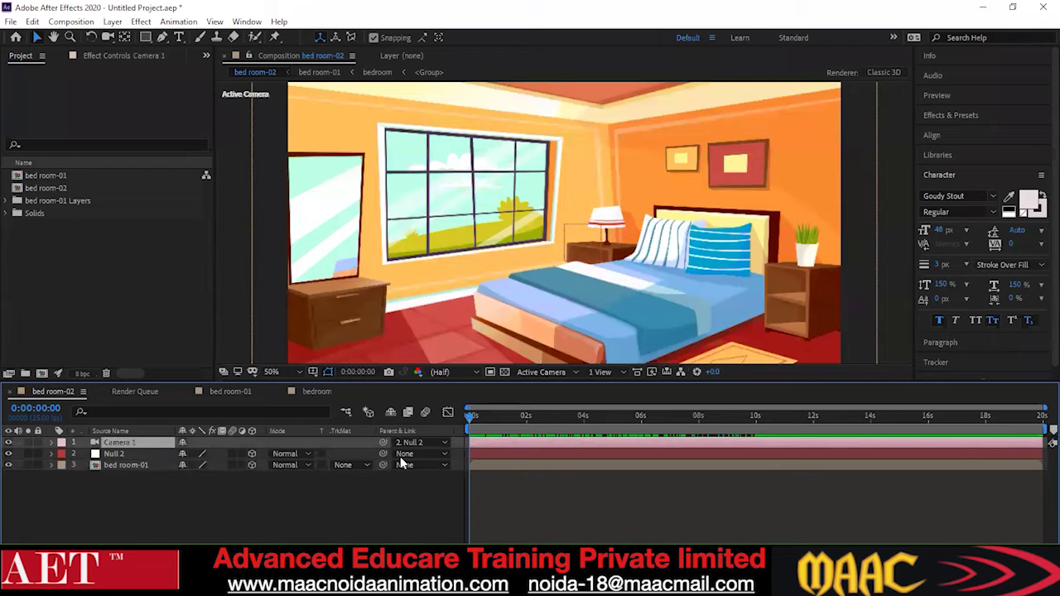
{"action": "left_click", "coordinate": [431, 442]}
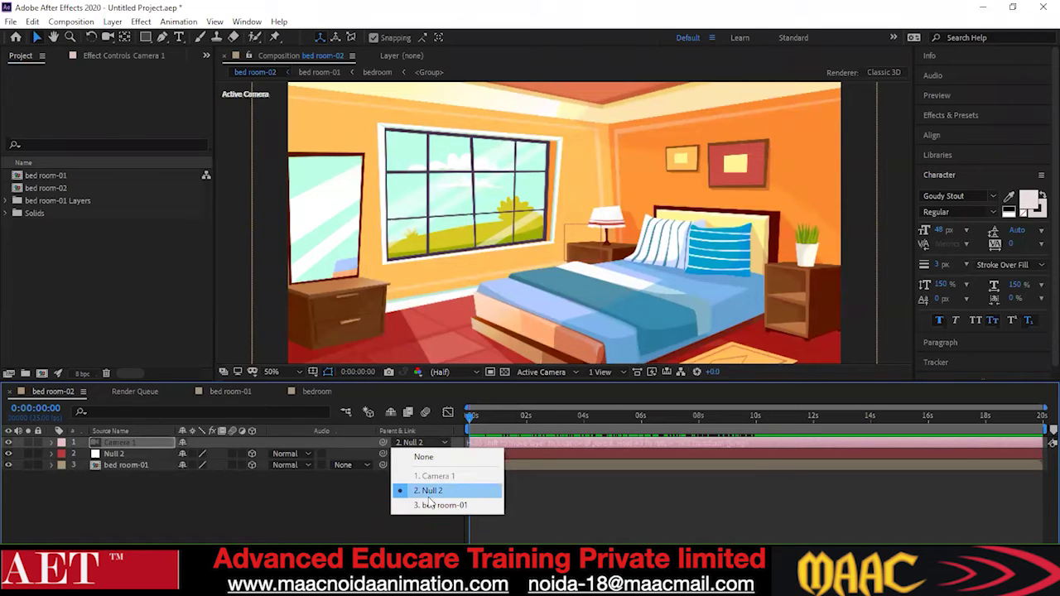
{"action": "left_click", "coordinate": [112, 455]}
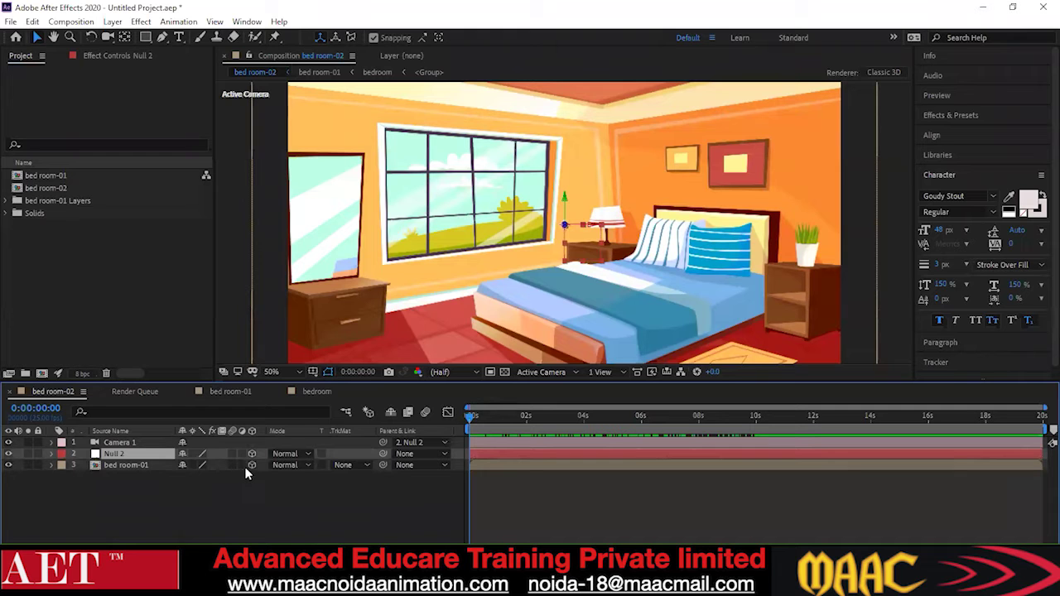
Scrub through and preview the finished camera animation, and select the bed room-01 layer
{"action": "left_click_drag", "start_coordinate": [473, 418], "coordinate": [685, 441]}
{"action": "left_click_drag", "start_coordinate": [470, 418], "coordinate": [533, 422]}
{"action": "key", "text": "space"}
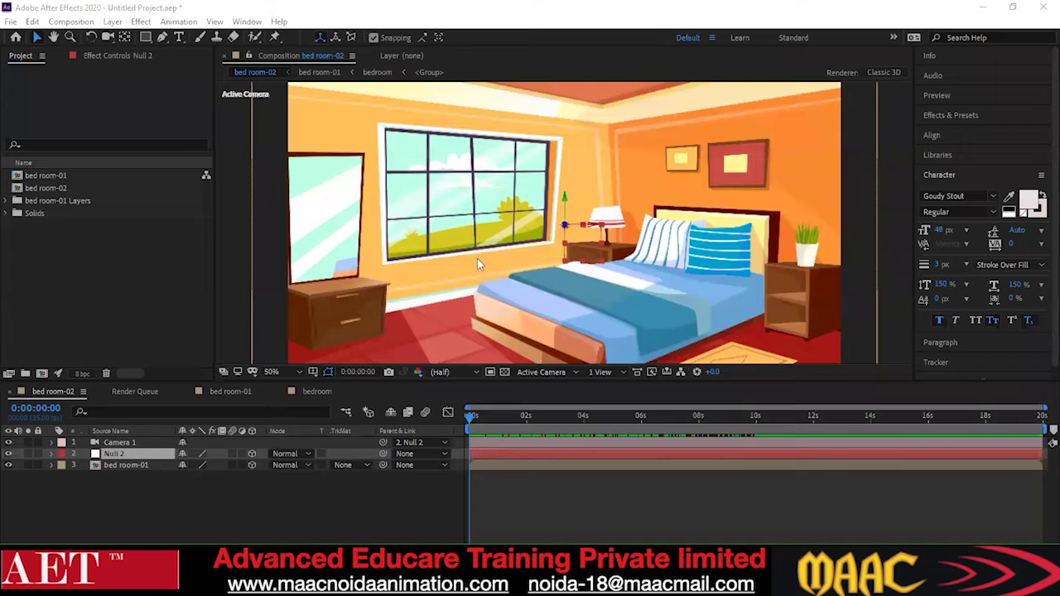
{"action": "left_click", "coordinate": [124, 465]}
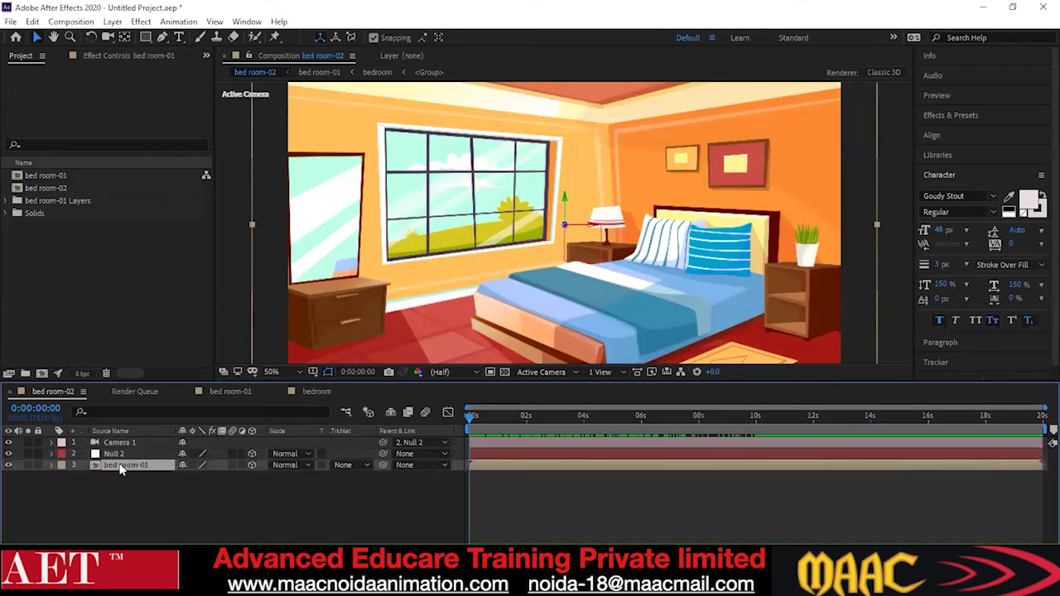
Set the bed room-01 layer's Z position to -104 at the first frame and collapse its properties
{"action": "left_click", "coordinate": [51, 465]}
{"action": "left_click_drag", "start_coordinate": [228, 475], "coordinate": [180, 475]}
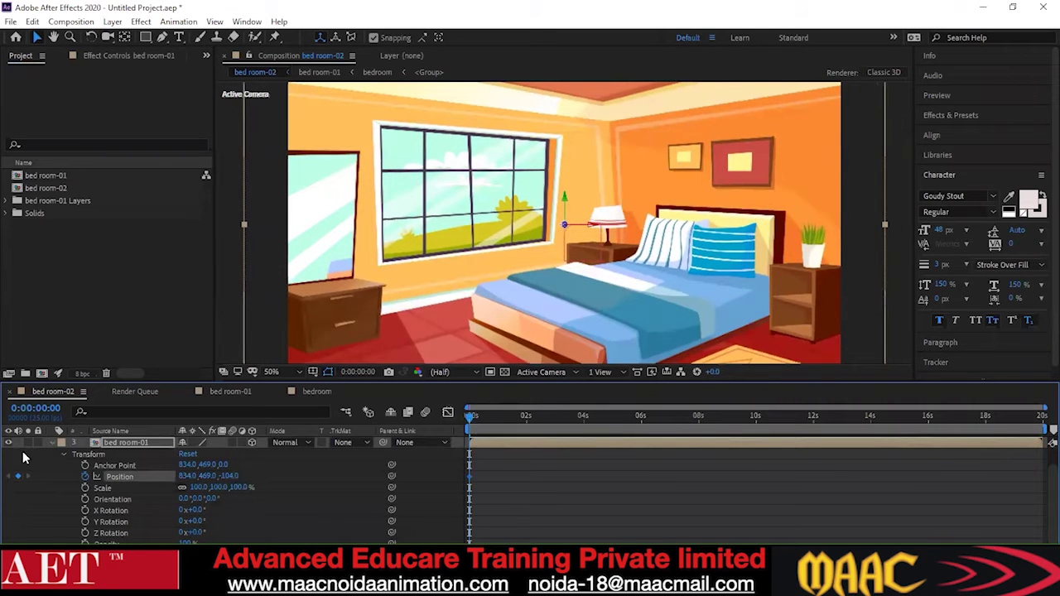
{"action": "left_click", "coordinate": [52, 442]}
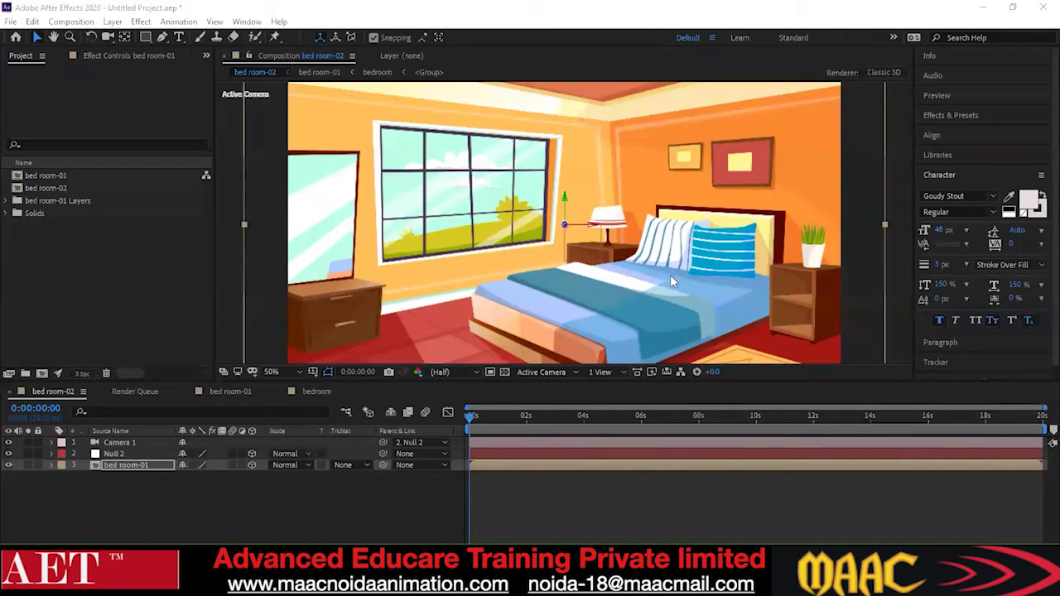
{"action": "left_click_drag", "start_coordinate": [469, 419], "coordinate": [447, 445]}
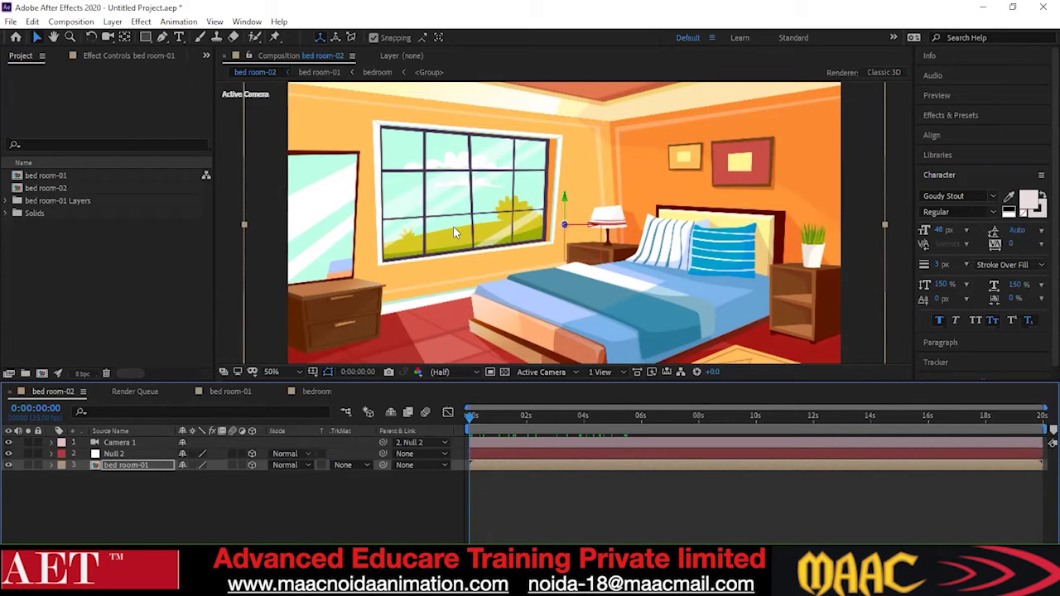
Review Null 2's position keyframes at the start and at 4 seconds, comparing the camera view at both times
{"action": "left_click", "coordinate": [51, 454]}
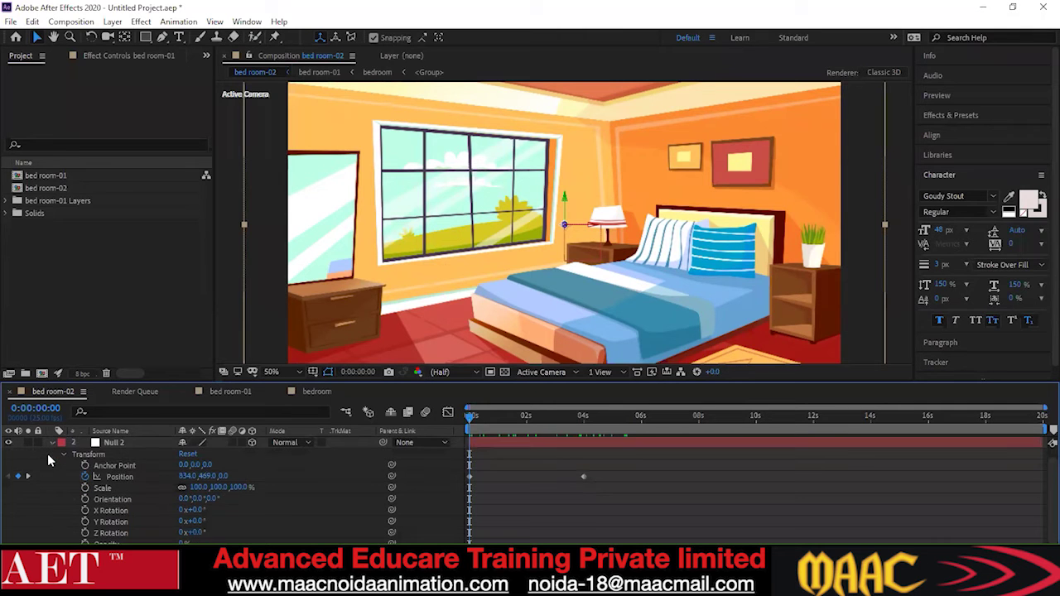
{"action": "left_click", "coordinate": [582, 432]}
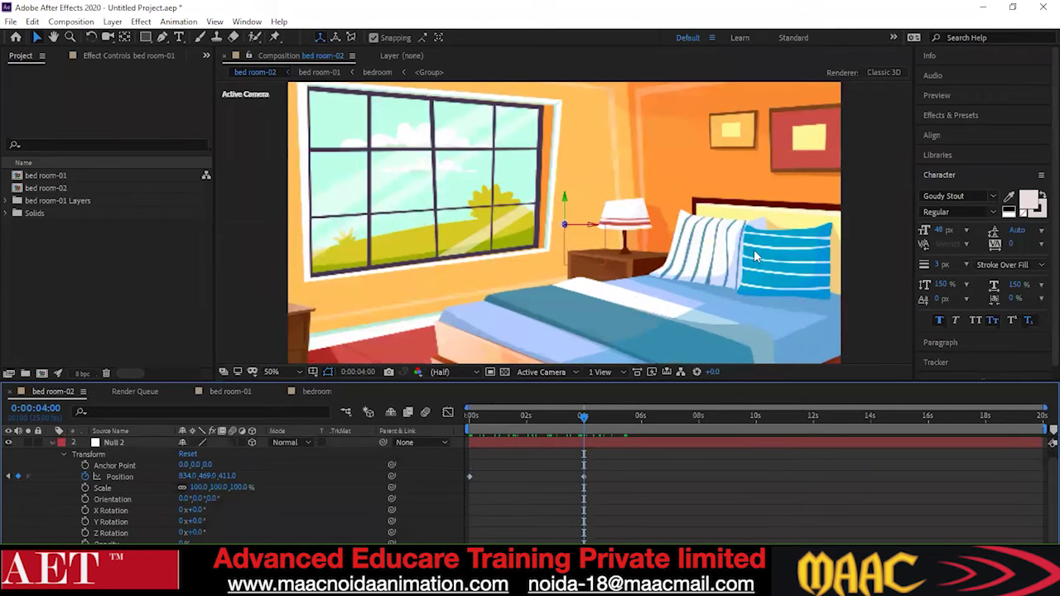
{"action": "left_click_drag", "start_coordinate": [584, 417], "coordinate": [464, 443]}
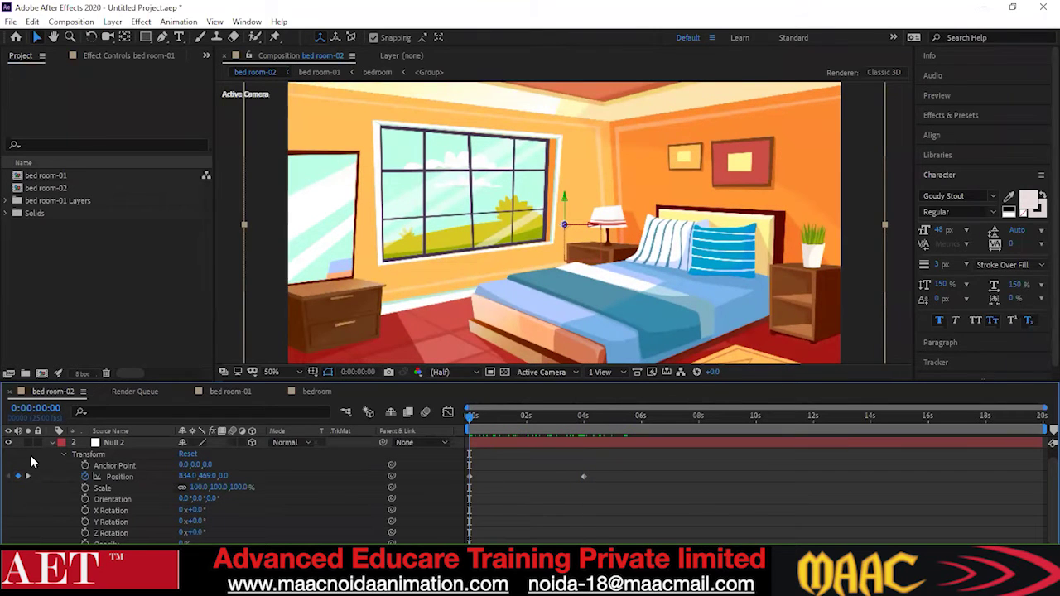
{"action": "left_click", "coordinate": [50, 444]}
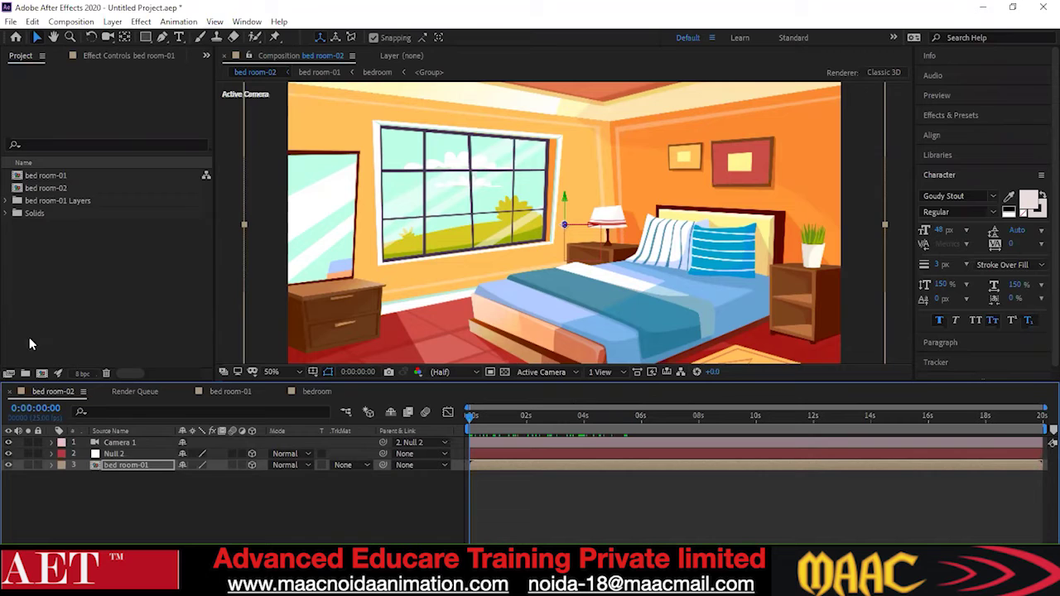
Delete all three layers from bed room-02 and remove every composition and folder from the project
{"action": "left_click_drag", "start_coordinate": [43, 489], "coordinate": [178, 421]}
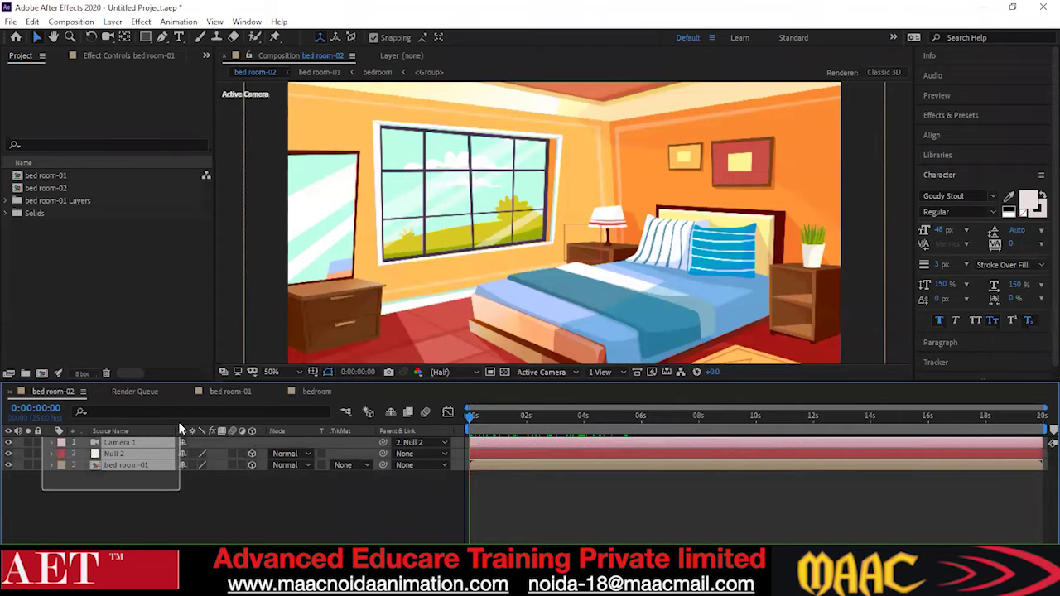
{"action": "key", "text": "Delete"}
{"action": "left_click_drag", "start_coordinate": [14, 253], "coordinate": [84, 171]}
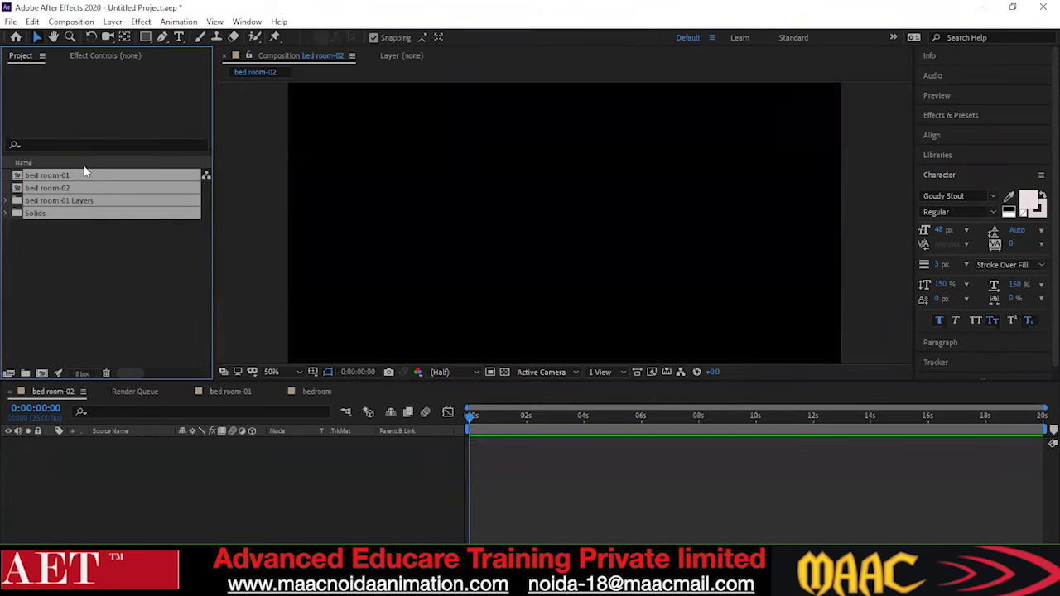
{"action": "key", "text": "Delete"}
{"action": "left_click", "coordinate": [587, 308]}
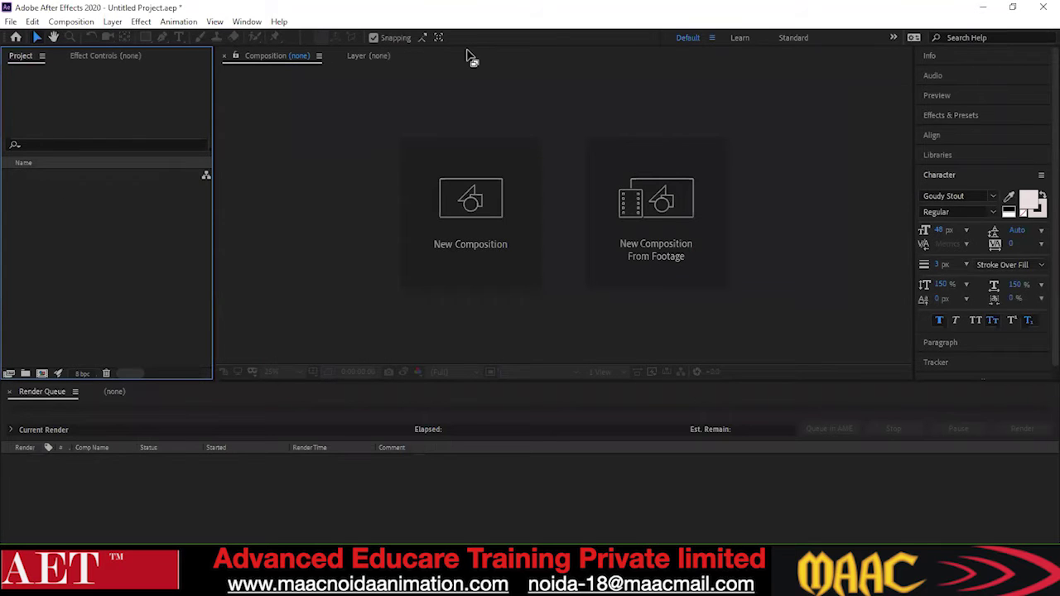
Create a new 6000 x 3000 composition lasting 20 seconds at 25 fps
{"action": "key", "text": "ctrl+n"}
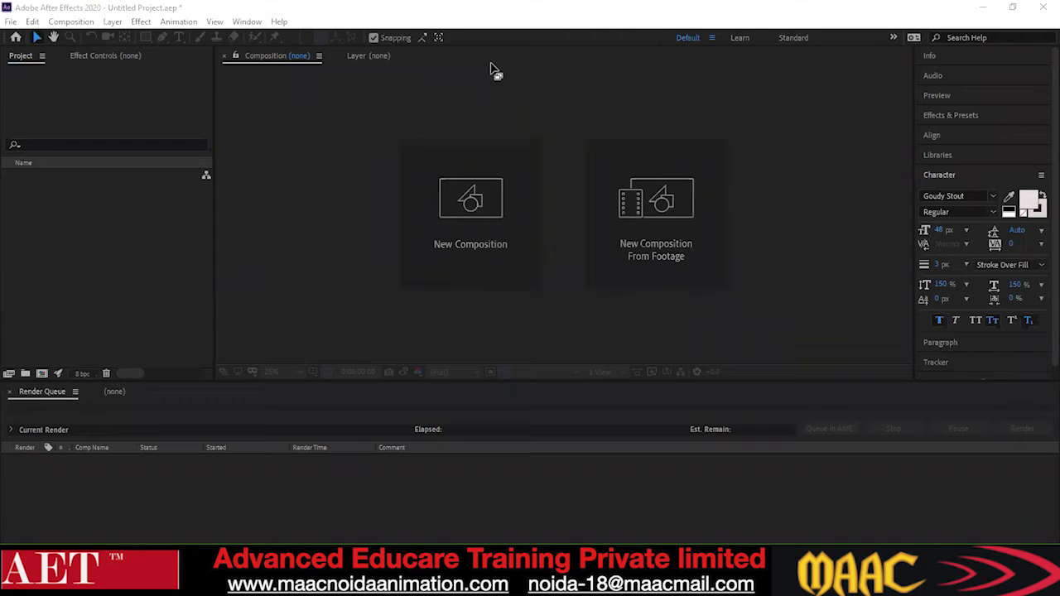
{"action": "left_click", "coordinate": [453, 217]}
{"action": "left_click", "coordinate": [795, 401]}
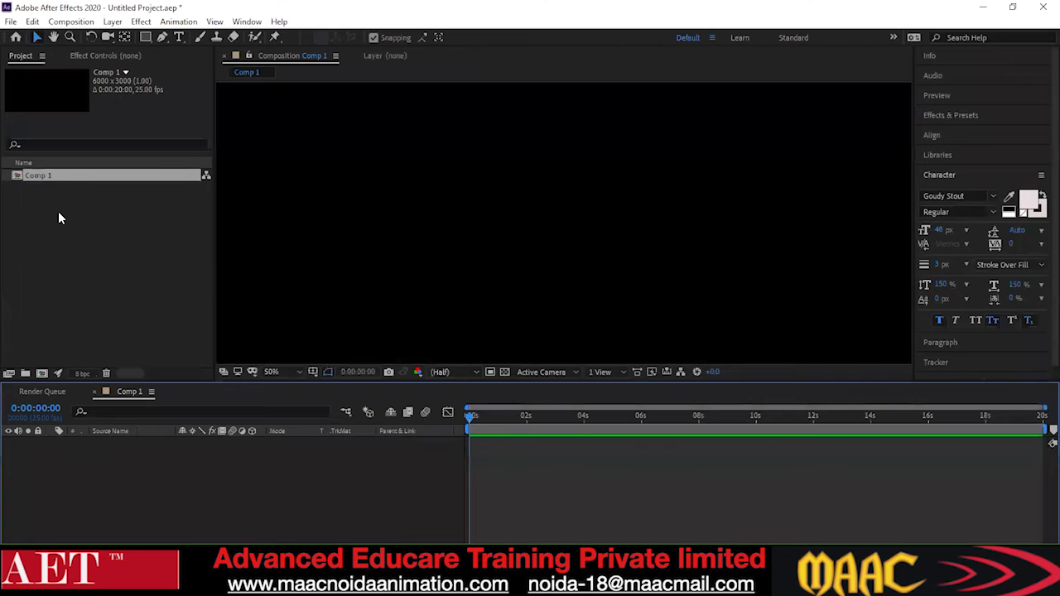
{"action": "double_click", "coordinate": [58, 212]}
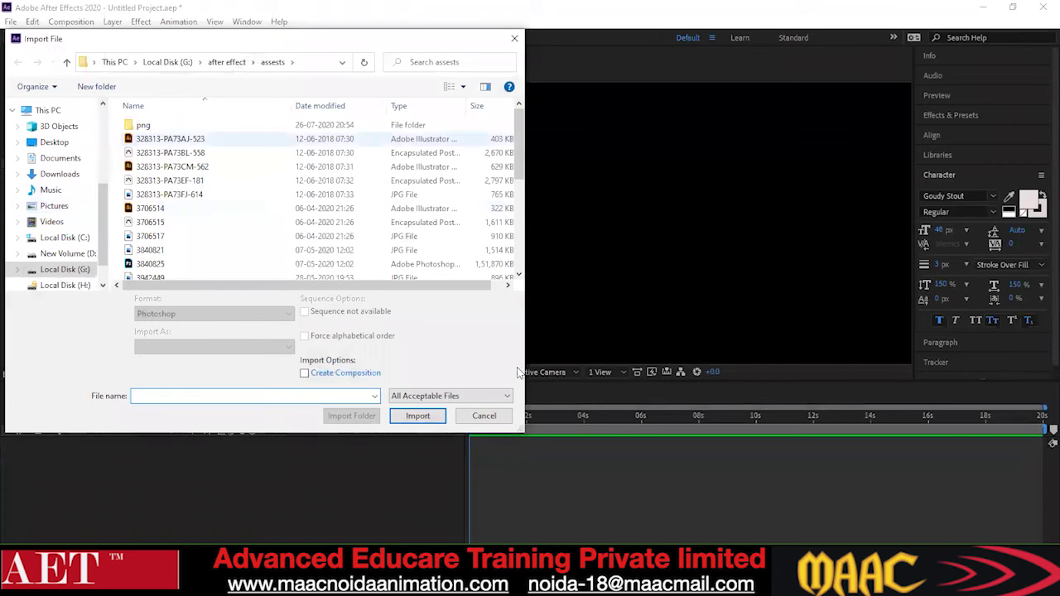
{"action": "left_click", "coordinate": [484, 415]}
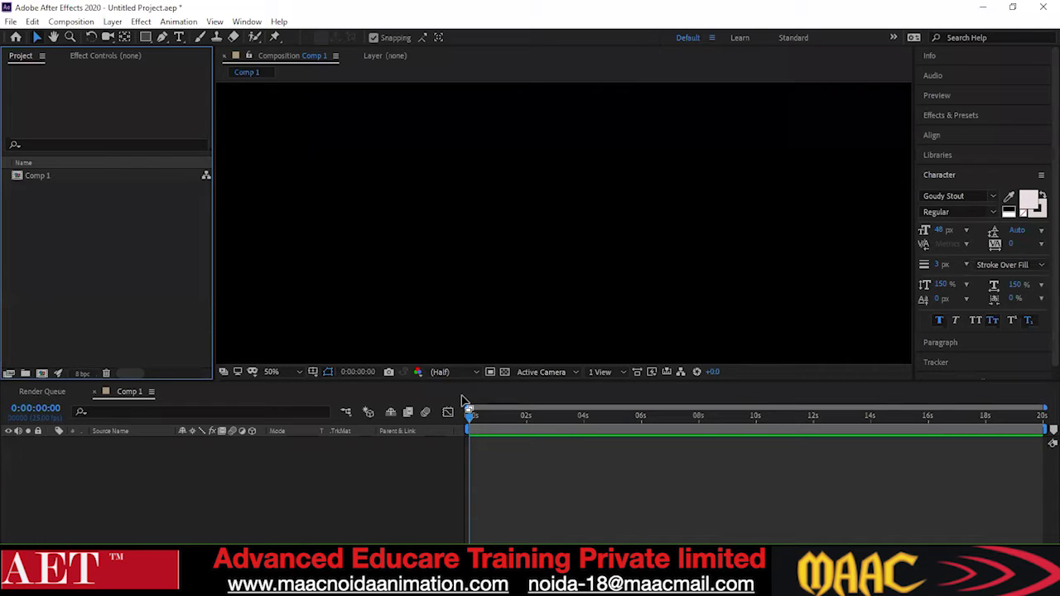
{"action": "scroll", "coordinate": [481, 188], "scroll_direction": "down", "scroll_amount": 4}
{"action": "scroll", "coordinate": [481, 188], "scroll_direction": "up", "scroll_amount": 2}
{"action": "scroll", "coordinate": [482, 215], "scroll_direction": "down", "scroll_amount": 2}
{"action": "scroll", "coordinate": [489, 216], "scroll_direction": "up", "scroll_amount": 1}
{"action": "left_click_drag", "start_coordinate": [493, 198], "coordinate": [480, 200]}
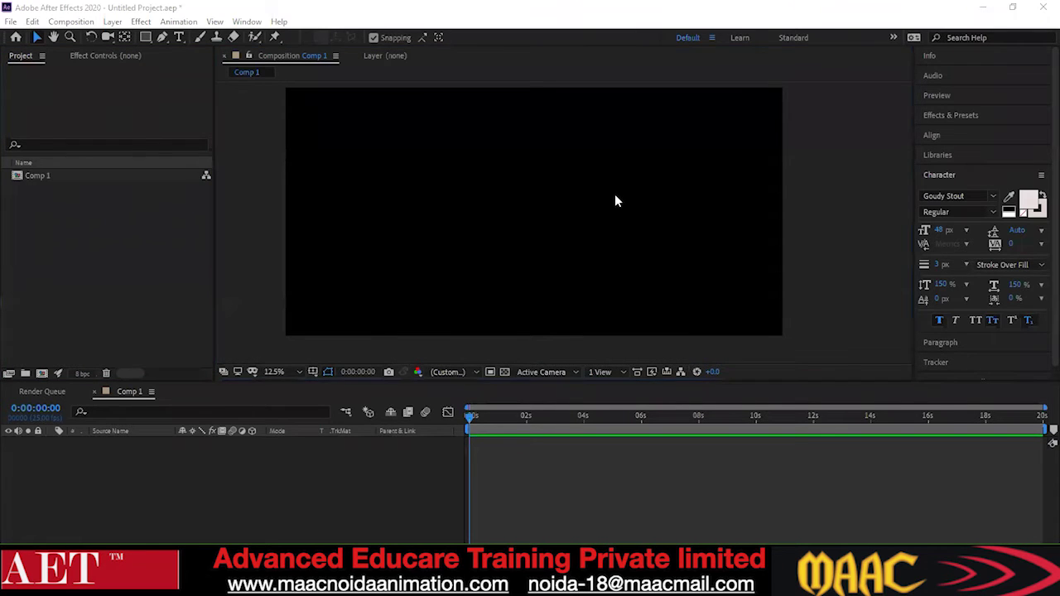
{"action": "mouse_move", "coordinate": [470, 418]}
{"action": "left_mouse_down"}
{"action": "mouse_move", "coordinate": [546, 420]}
{"action": "mouse_move", "coordinate": [471, 421]}
{"action": "mouse_move", "coordinate": [472, 431]}
{"action": "left_mouse_up"}
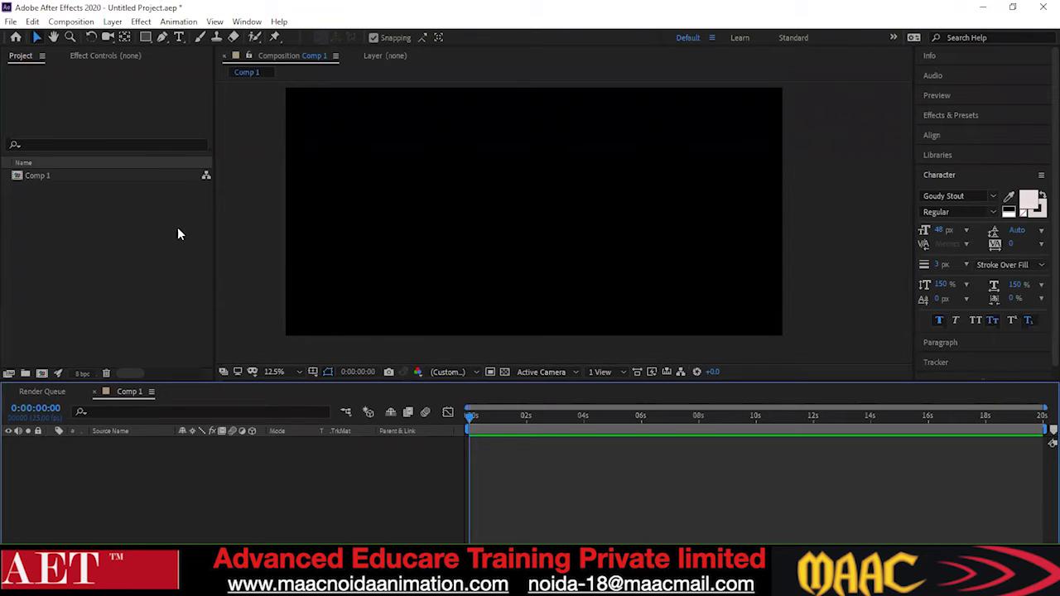
Add a text layer reading "power" to Comp 1 and return to the Selection tool
{"action": "right_click", "coordinate": [162, 468]}
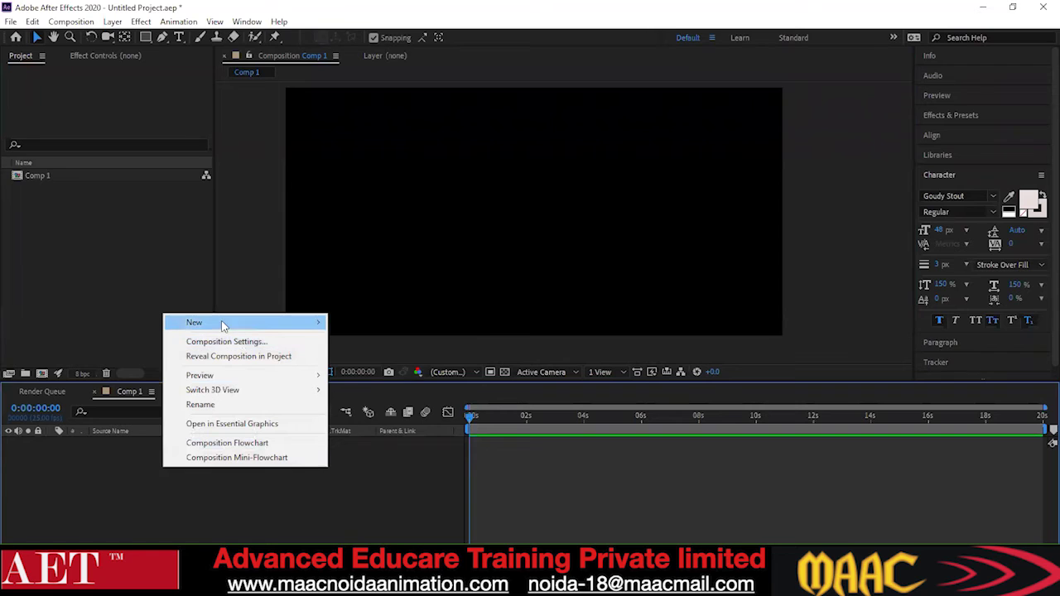
{"action": "mouse_move", "coordinate": [228, 322]}
{"action": "left_click", "coordinate": [357, 340]}
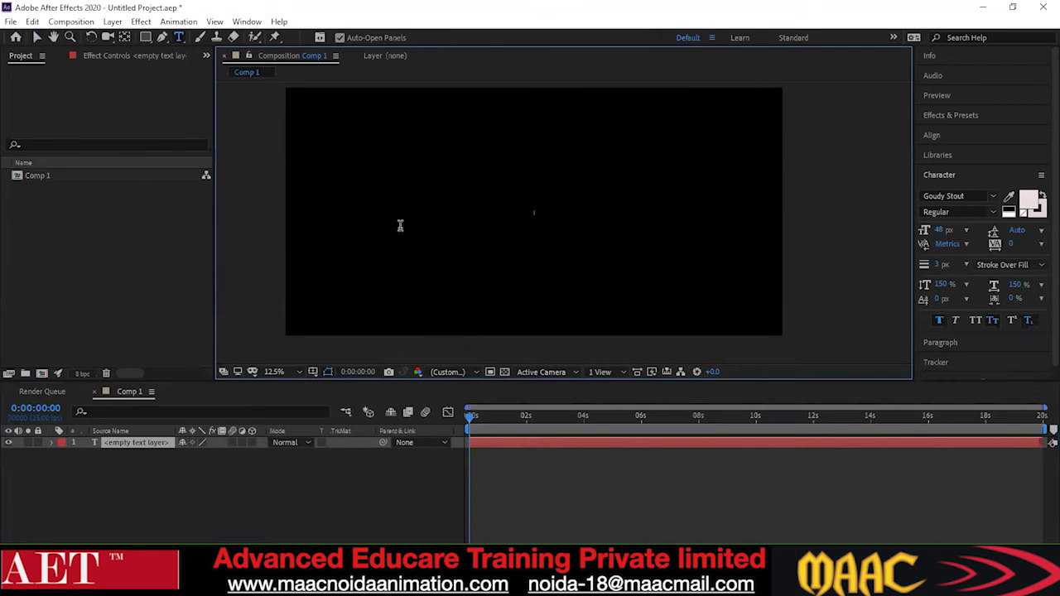
{"action": "scroll", "coordinate": [571, 228], "scroll_direction": "up", "scroll_amount": 1}
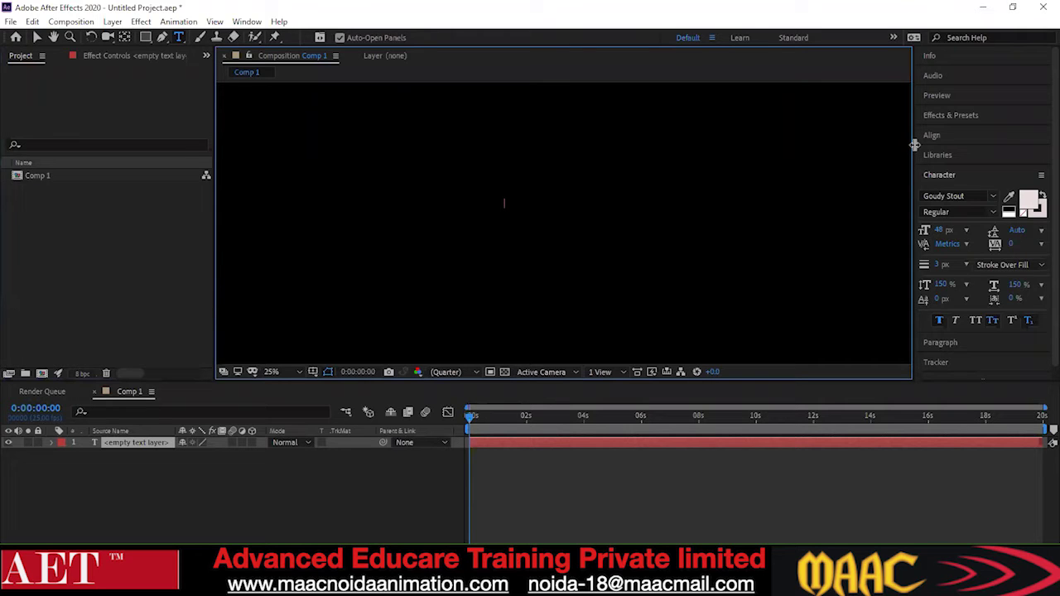
{"action": "type", "text": "powert"}
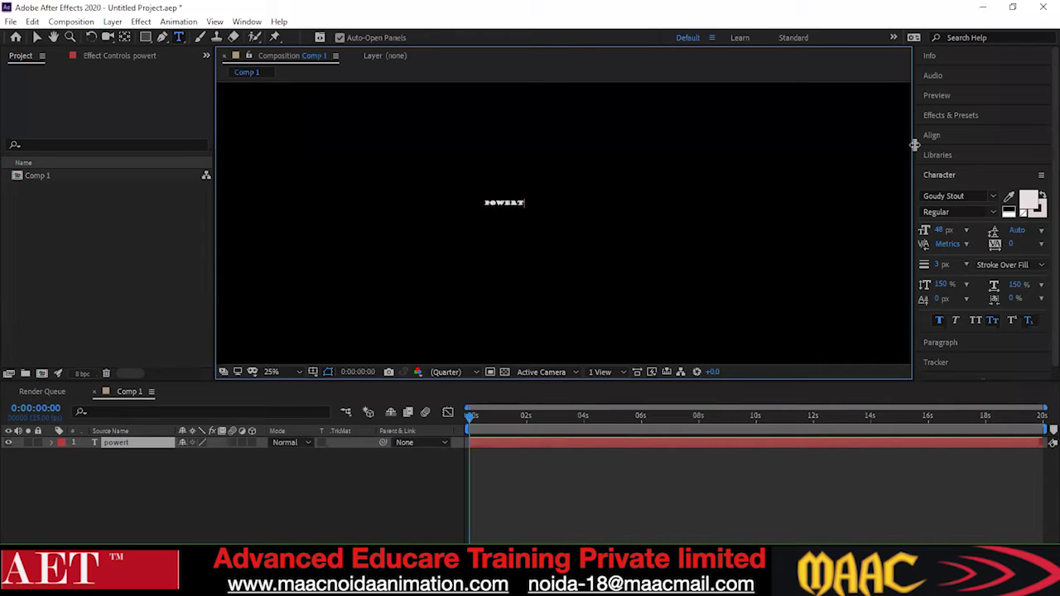
{"action": "key", "text": "BackSpace"}
{"action": "key", "text": "BackSpace"}
{"action": "type", "text": "r"}
{"action": "left_click", "coordinate": [37, 37]}
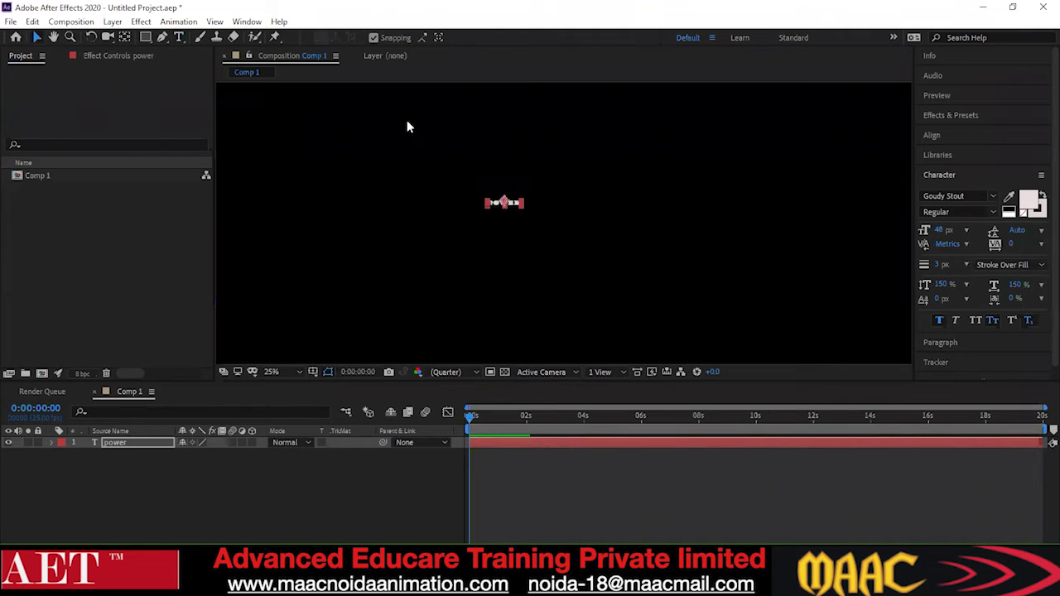
Enlarge the power text in the composition view
{"action": "scroll", "coordinate": [504, 209], "scroll_direction": "up", "scroll_amount": 3}
{"action": "left_click_drag", "start_coordinate": [445, 179], "coordinate": [635, 214]}
{"action": "left_click_drag", "start_coordinate": [523, 192], "coordinate": [606, 196]}
Change the power text's font to Franklin Gothic Demi and scale the text up to nearly double its width
{"action": "left_click", "coordinate": [993, 196]}
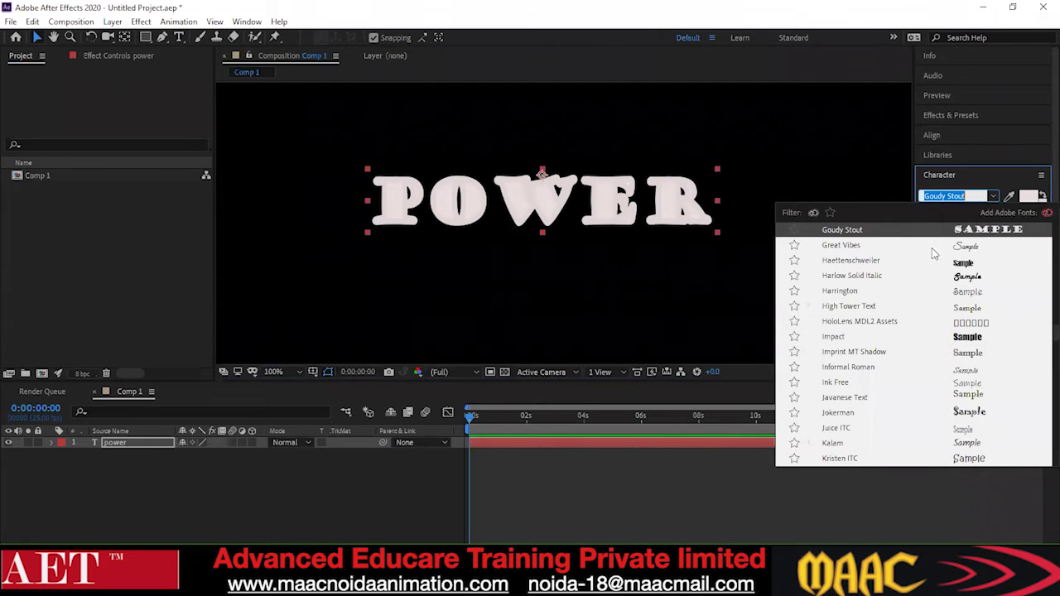
{"action": "scroll", "coordinate": [914, 340], "scroll_direction": "up", "scroll_amount": 6}
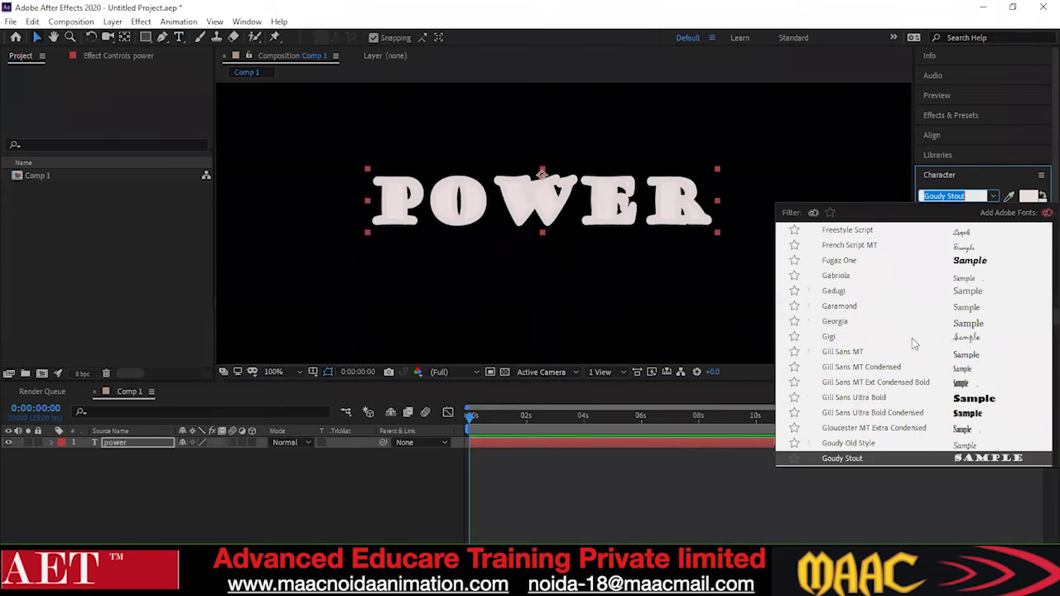
{"action": "scroll", "coordinate": [914, 341], "scroll_direction": "up", "scroll_amount": 3}
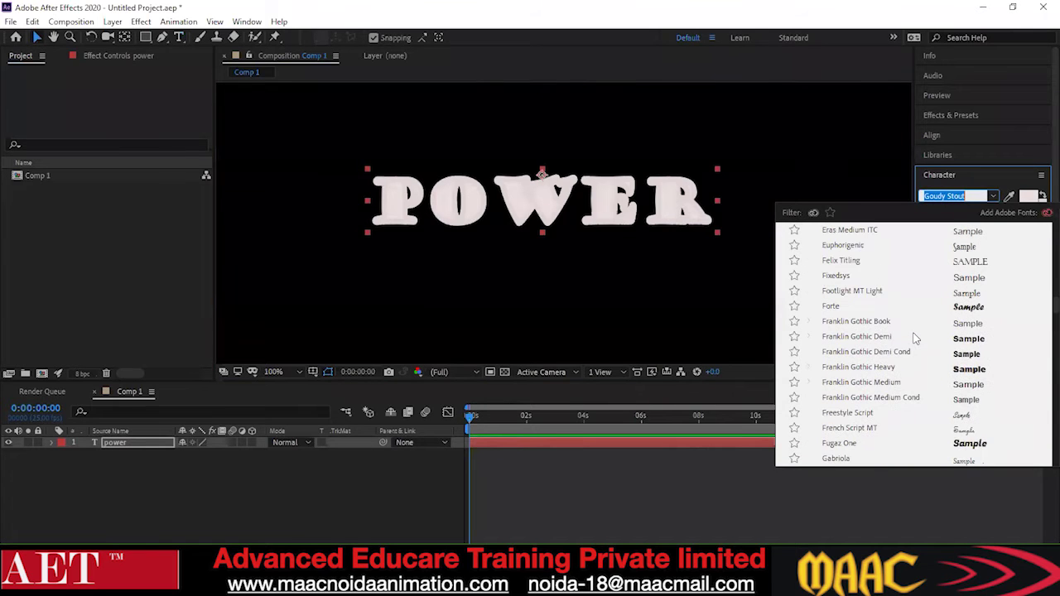
{"action": "scroll", "coordinate": [859, 298], "scroll_direction": "up", "scroll_amount": 2}
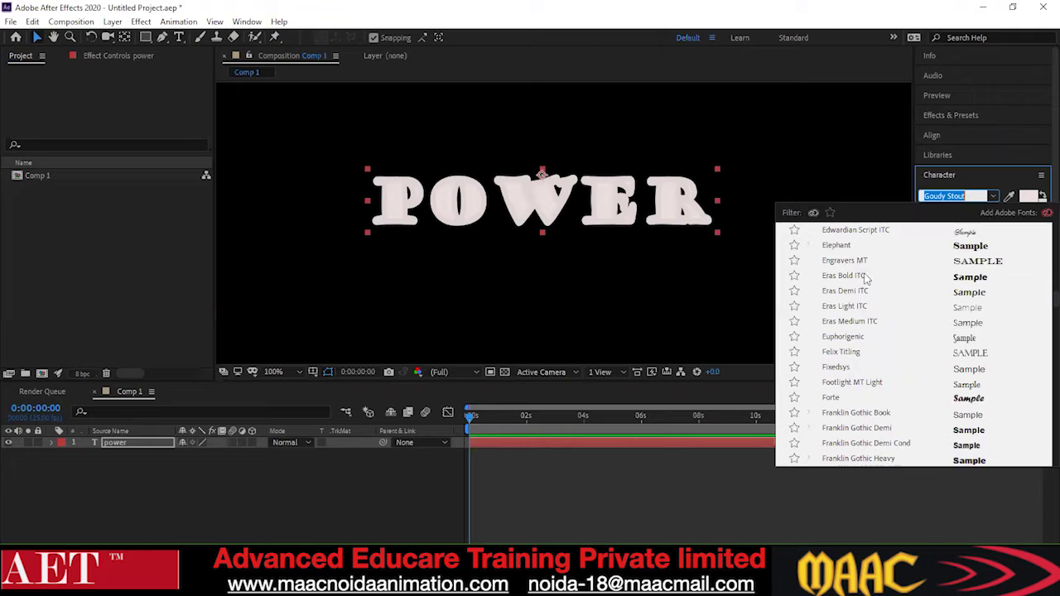
{"action": "scroll", "coordinate": [878, 320], "scroll_direction": "down", "scroll_amount": 1}
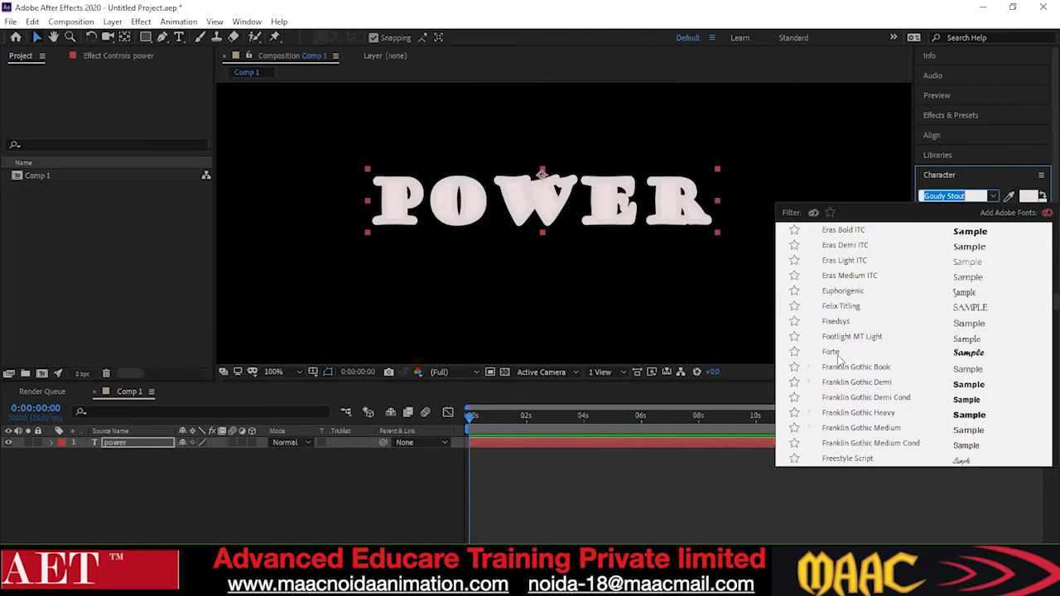
{"action": "scroll", "coordinate": [853, 362], "scroll_direction": "down", "scroll_amount": 2}
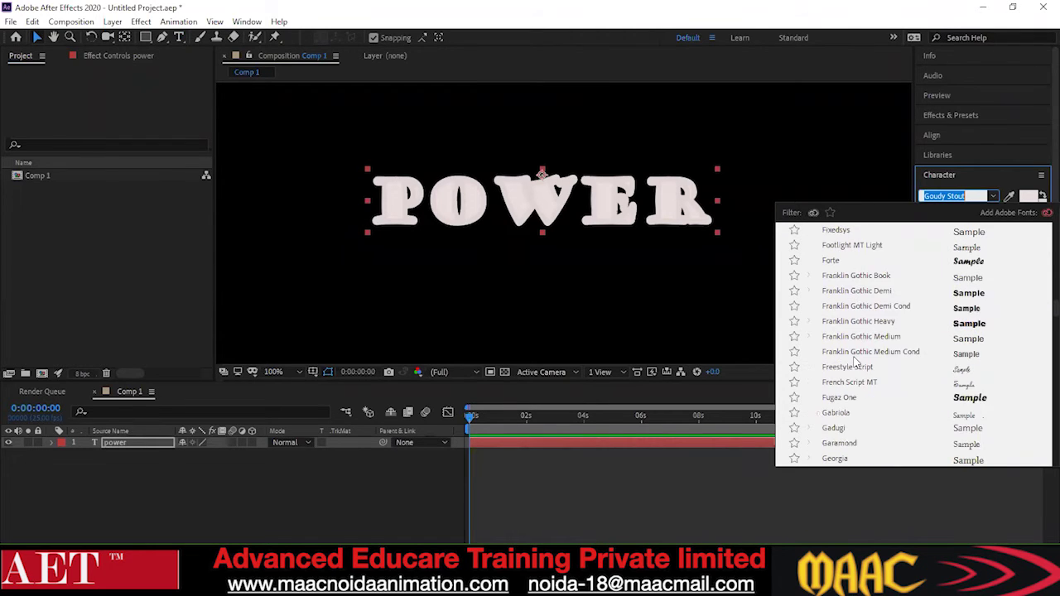
{"action": "left_click", "coordinate": [864, 291]}
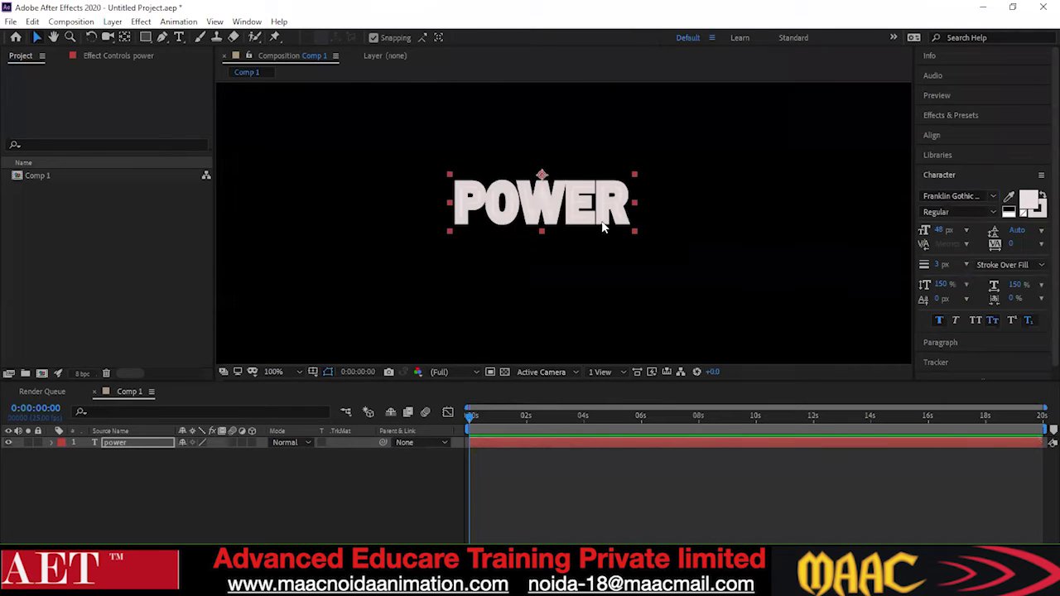
{"action": "left_click_drag", "start_coordinate": [638, 235], "coordinate": [714, 253]}
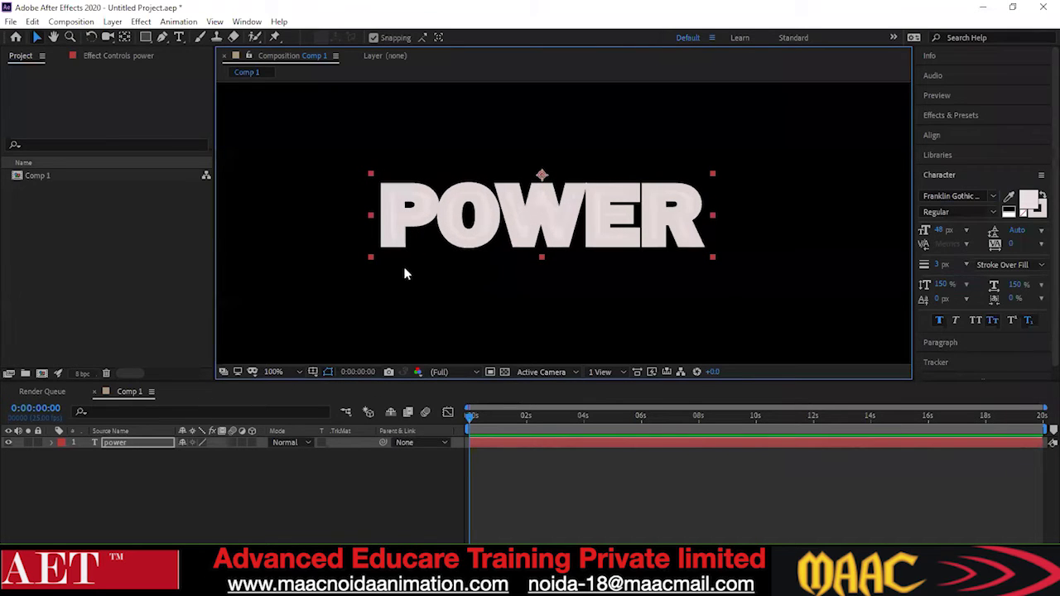
Import the Pexels Videos 3785 clip from the after effect folder on drive G and place it beneath the power text layer
{"action": "double_click", "coordinate": [81, 277]}
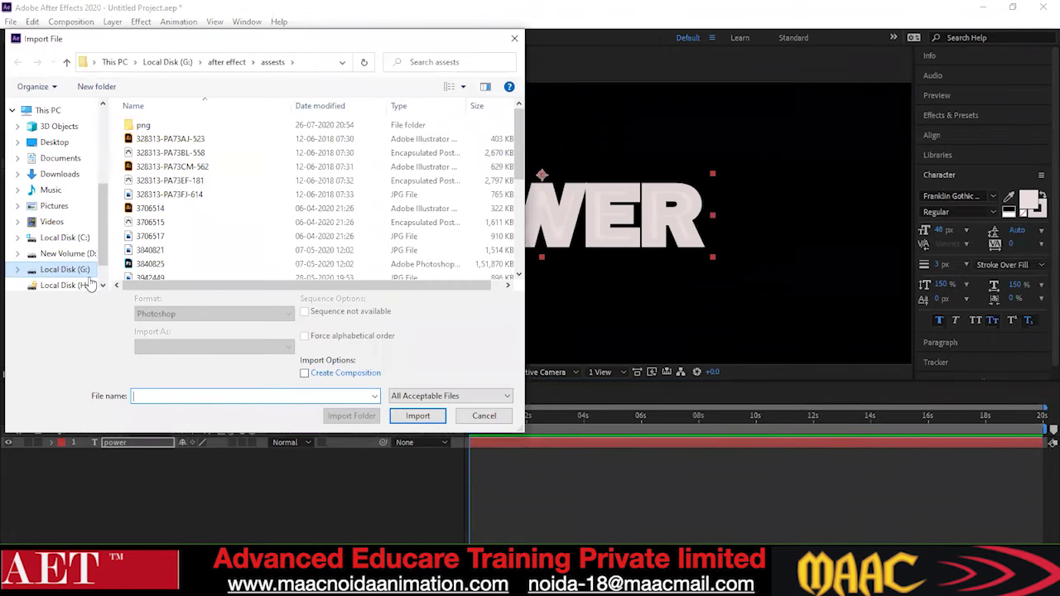
{"action": "left_click", "coordinate": [79, 270]}
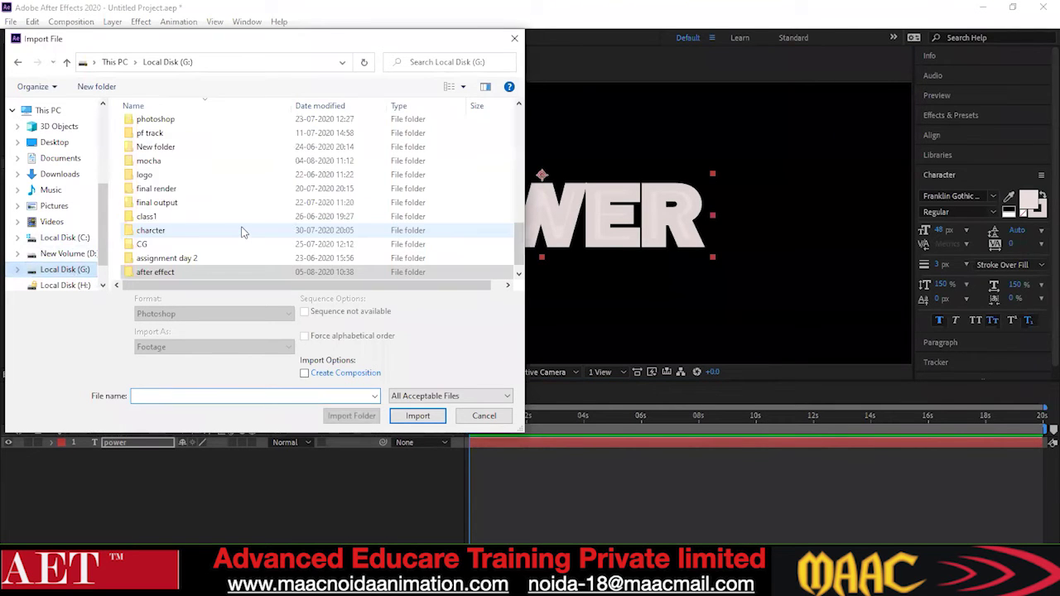
{"action": "scroll", "coordinate": [242, 232], "scroll_direction": "down", "scroll_amount": 1}
{"action": "double_click", "coordinate": [174, 259]}
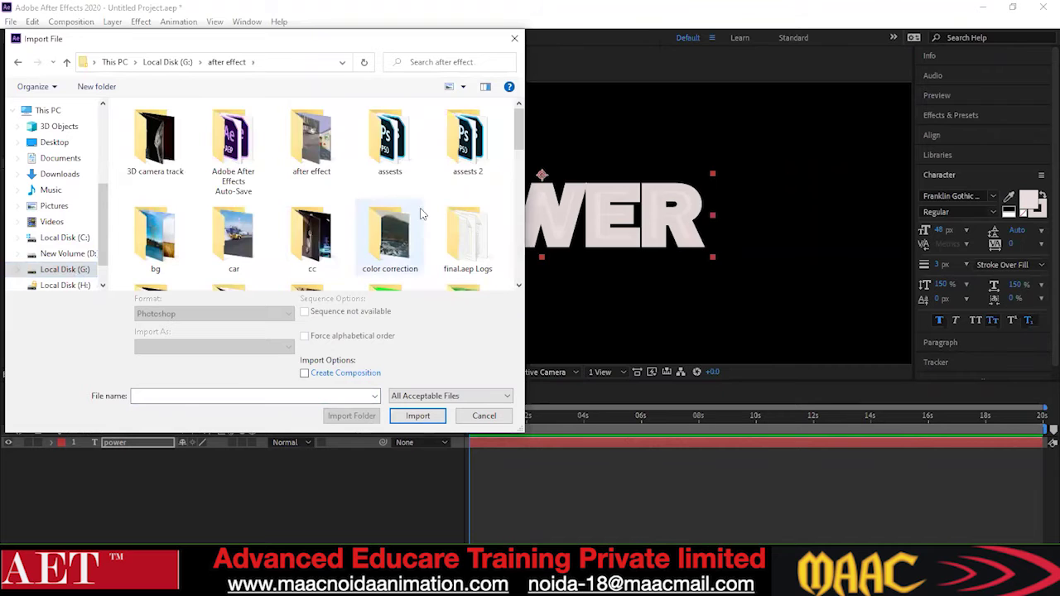
{"action": "scroll", "coordinate": [421, 214], "scroll_direction": "down", "scroll_amount": 6}
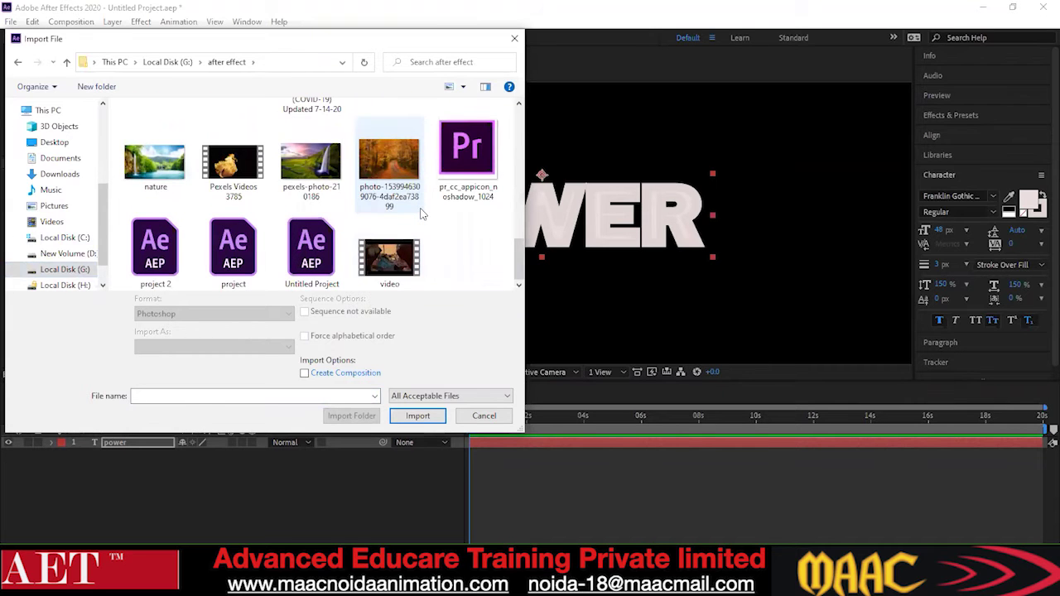
{"action": "left_click", "coordinate": [233, 165]}
{"action": "left_click", "coordinate": [428, 419]}
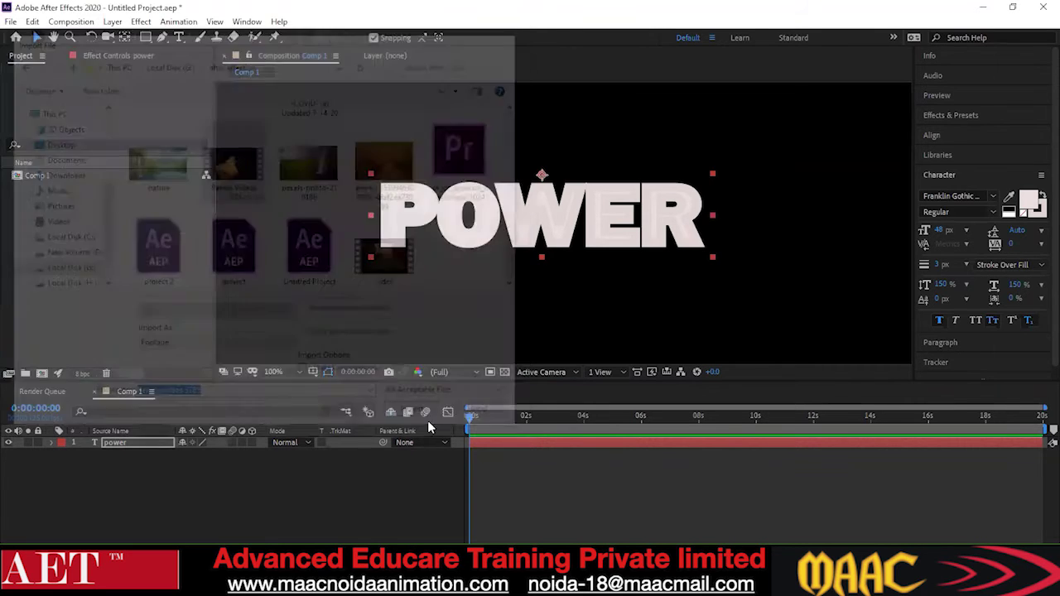
{"action": "left_click_drag", "start_coordinate": [47, 187], "coordinate": [87, 469]}
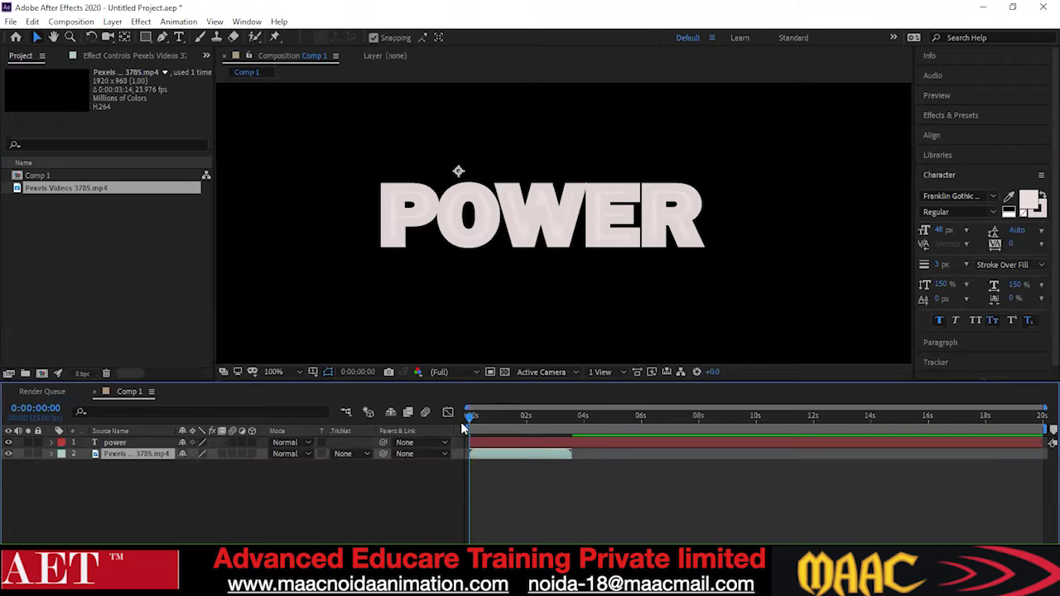
Preview the fire clip playing behind the power text and return to an early frame
{"action": "left_click_drag", "start_coordinate": [469, 420], "coordinate": [484, 443]}
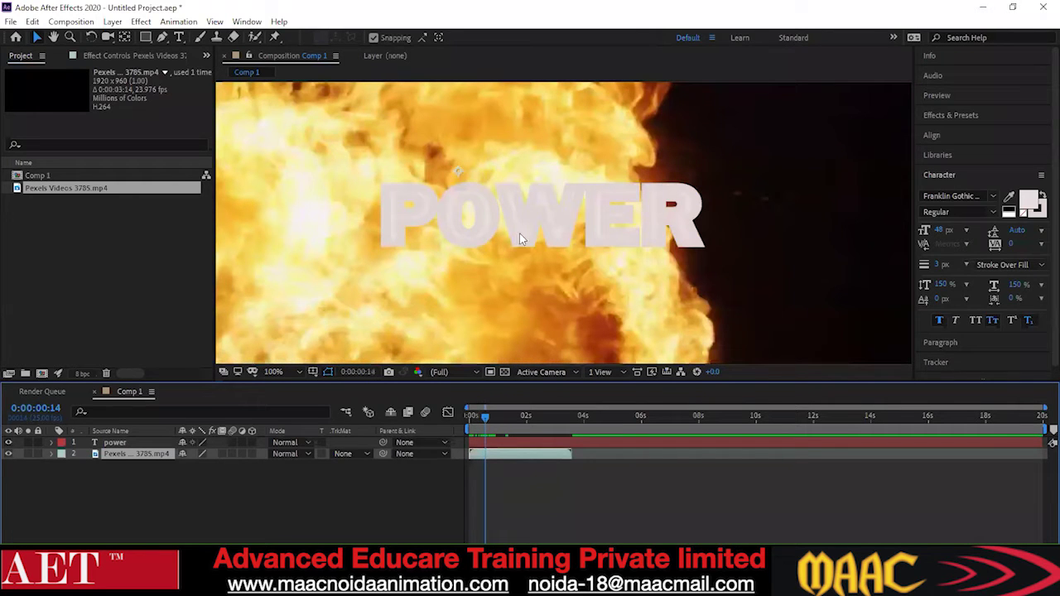
{"action": "key", "text": "space"}
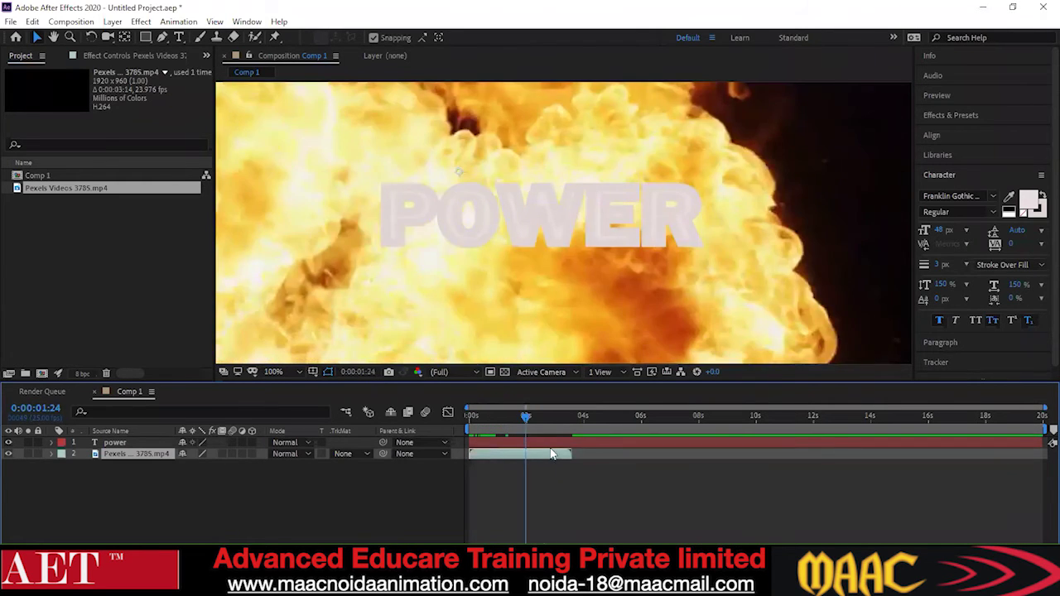
{"action": "key", "text": "space"}
{"action": "mouse_move", "coordinate": [484, 460]}
{"action": "left_mouse_down"}
{"action": "mouse_move", "coordinate": [460, 466]}
{"action": "mouse_move", "coordinate": [475, 476]}
{"action": "left_mouse_up"}
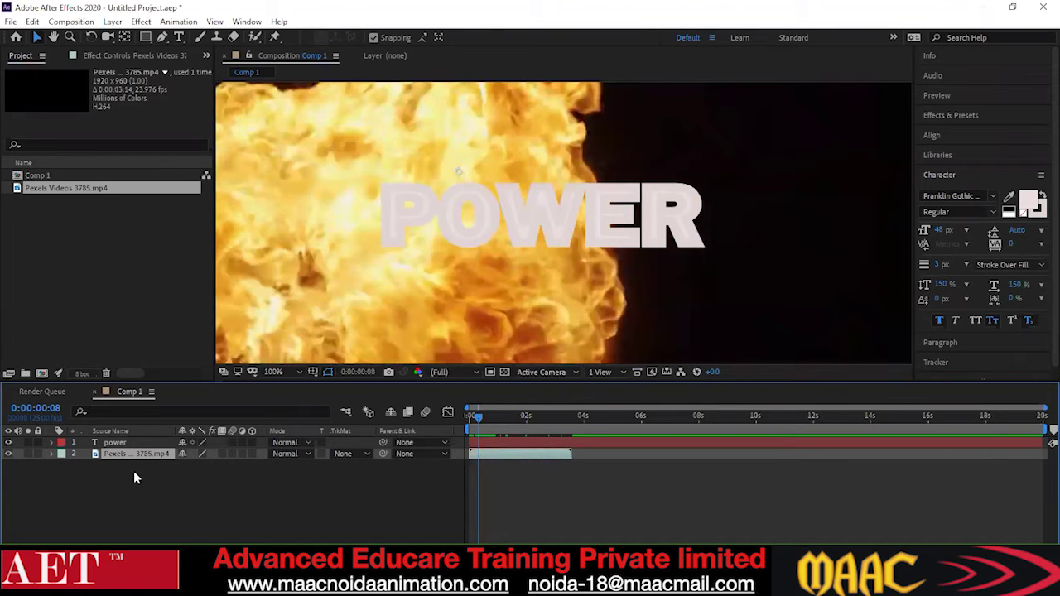
Apply Alpha Matte "power" as the video clip's track matte and play the result from the start of the composition
{"action": "left_click", "coordinate": [362, 455]}
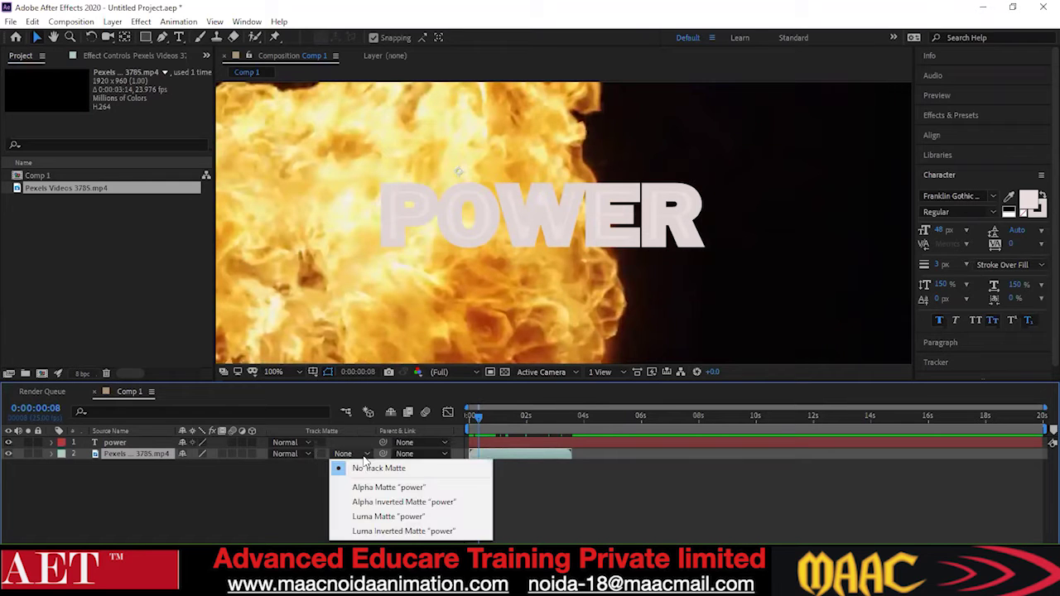
{"action": "left_click", "coordinate": [367, 487]}
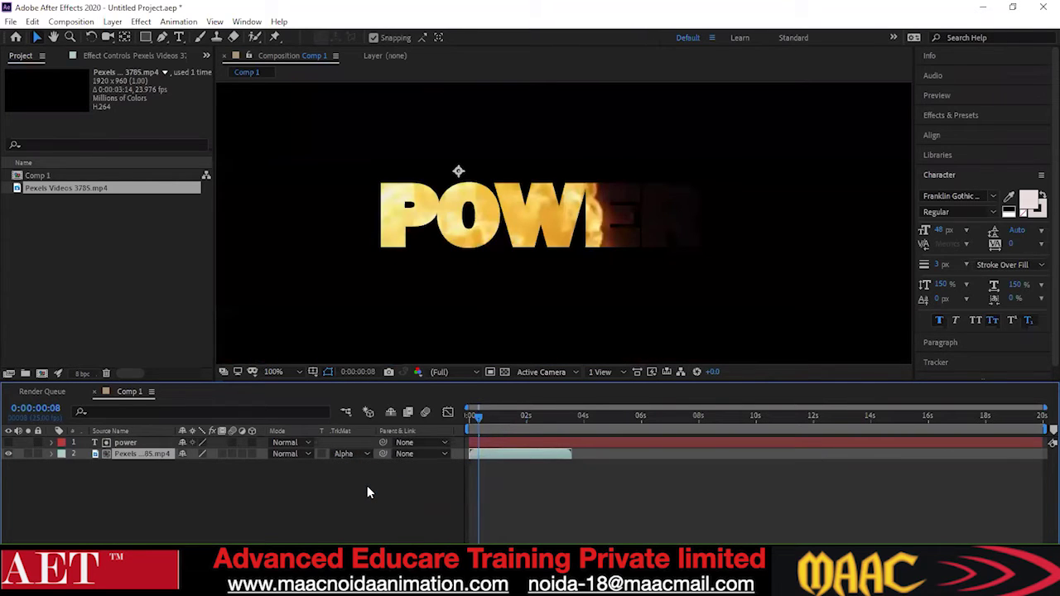
{"action": "left_click_drag", "start_coordinate": [479, 418], "coordinate": [469, 418]}
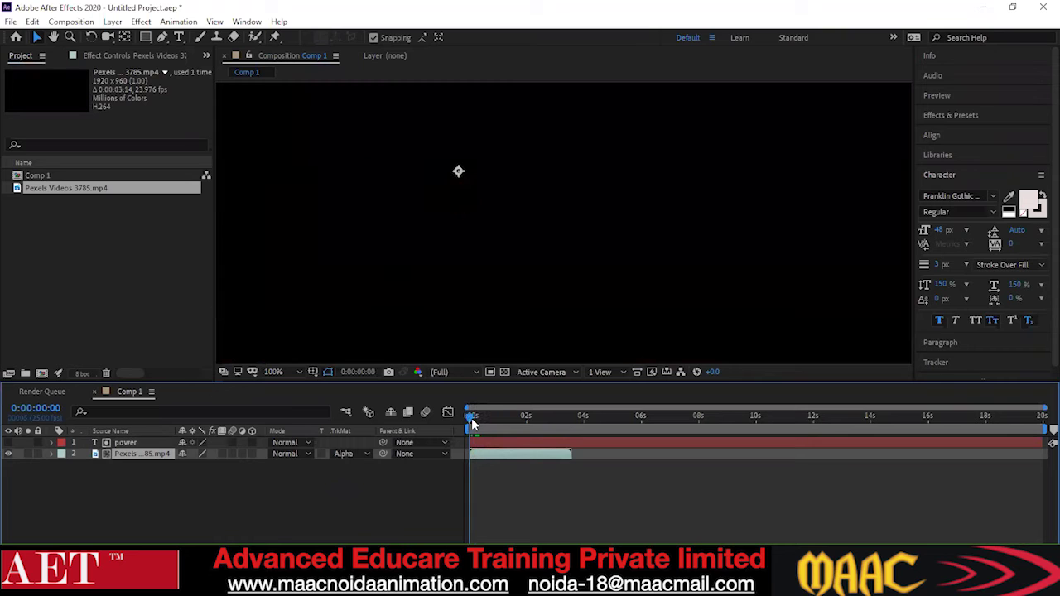
{"action": "key", "text": "space"}
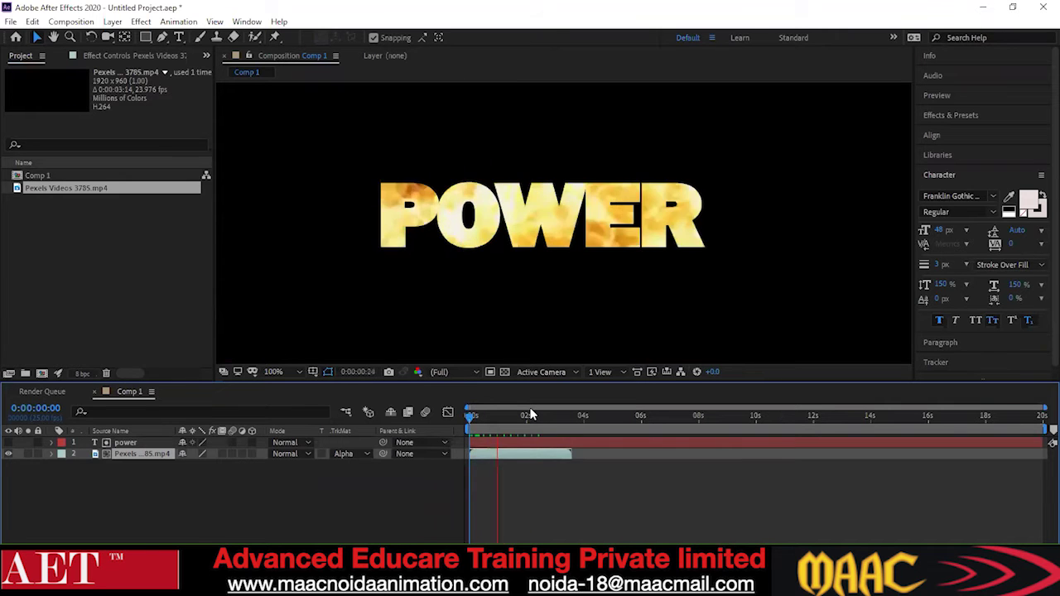
{"action": "key", "text": "space"}
{"action": "left_click_drag", "start_coordinate": [552, 419], "coordinate": [472, 419]}
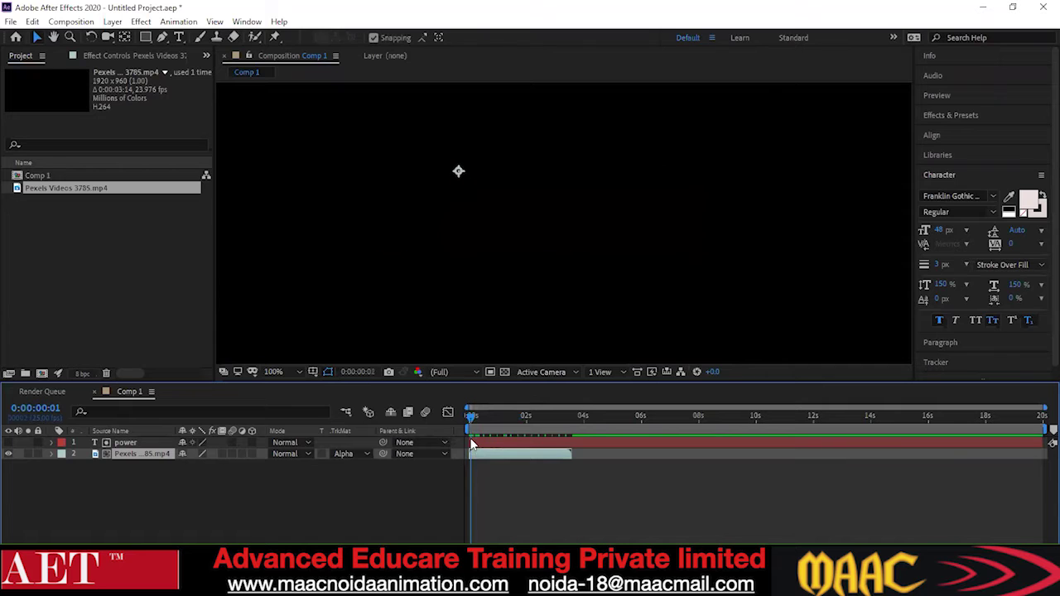
{"action": "key", "text": "space"}
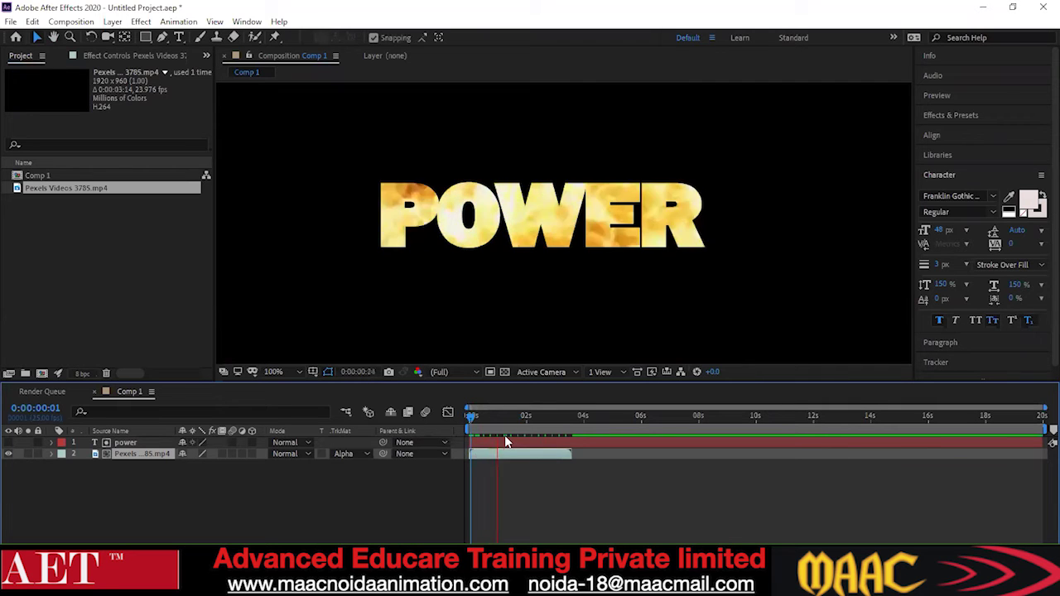
{"action": "key", "text": "space"}
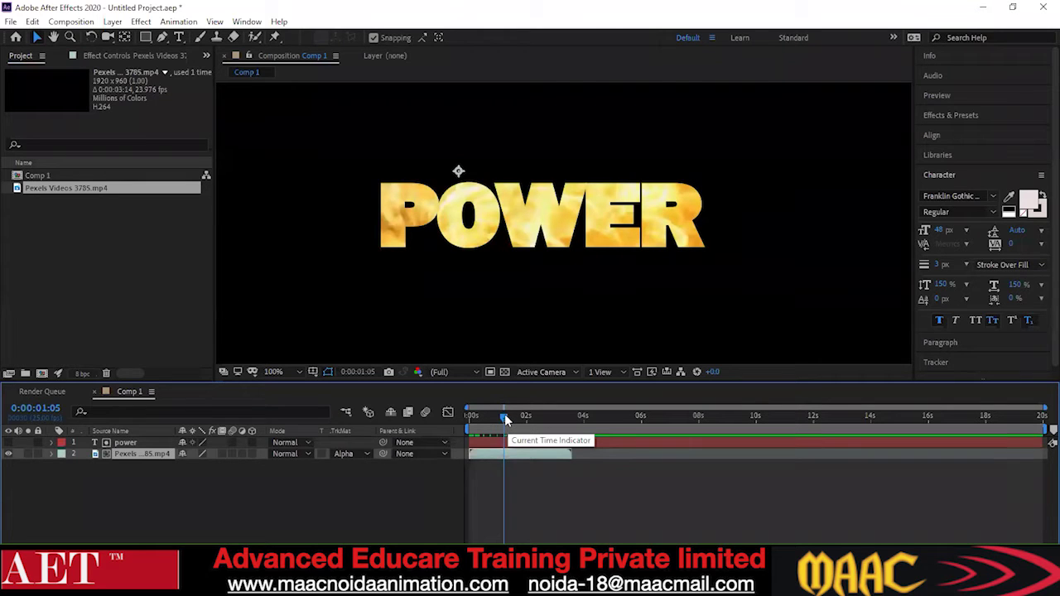
{"action": "left_click_drag", "start_coordinate": [504, 417], "coordinate": [524, 437]}
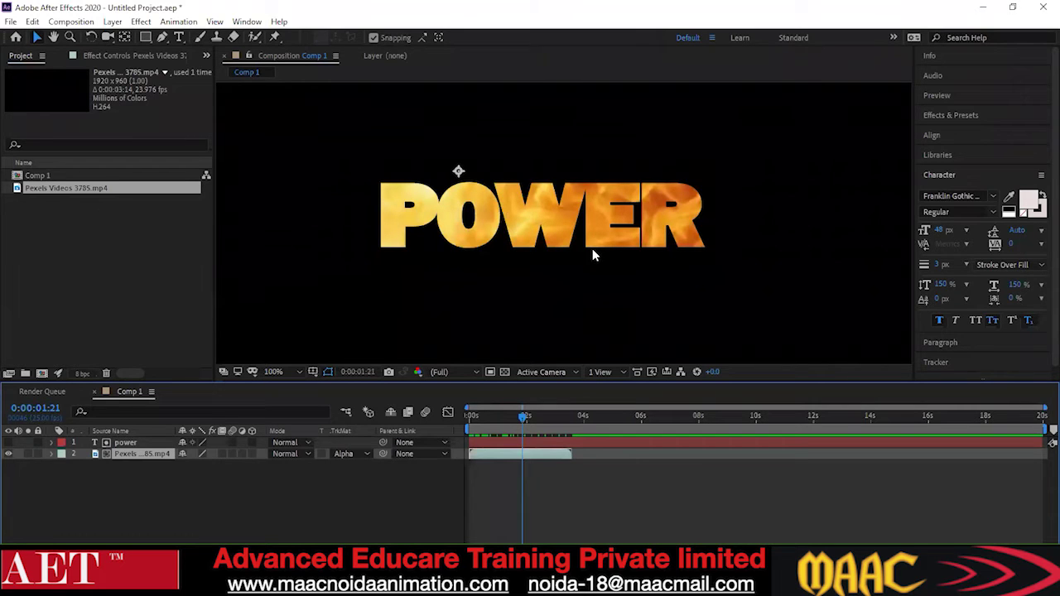
Remove the video clip's track matte and turn the power text layer's visibility back on
{"action": "left_click", "coordinate": [358, 454]}
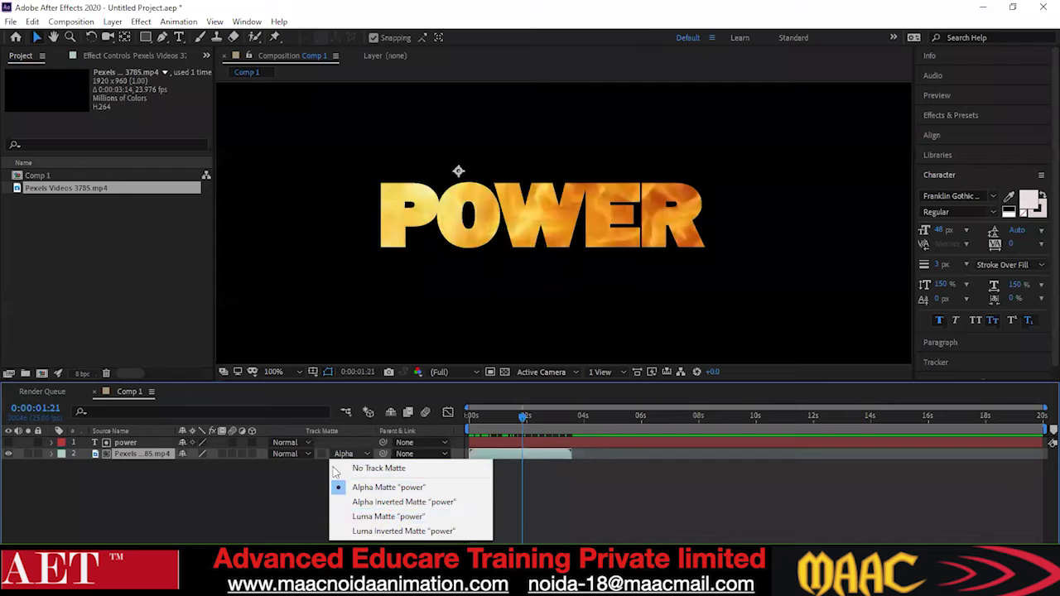
{"action": "left_click", "coordinate": [355, 465]}
{"action": "scroll", "coordinate": [523, 271], "scroll_direction": "down", "scroll_amount": 5}
{"action": "scroll", "coordinate": [523, 275], "scroll_direction": "up", "scroll_amount": 4}
{"action": "left_click", "coordinate": [350, 453]}
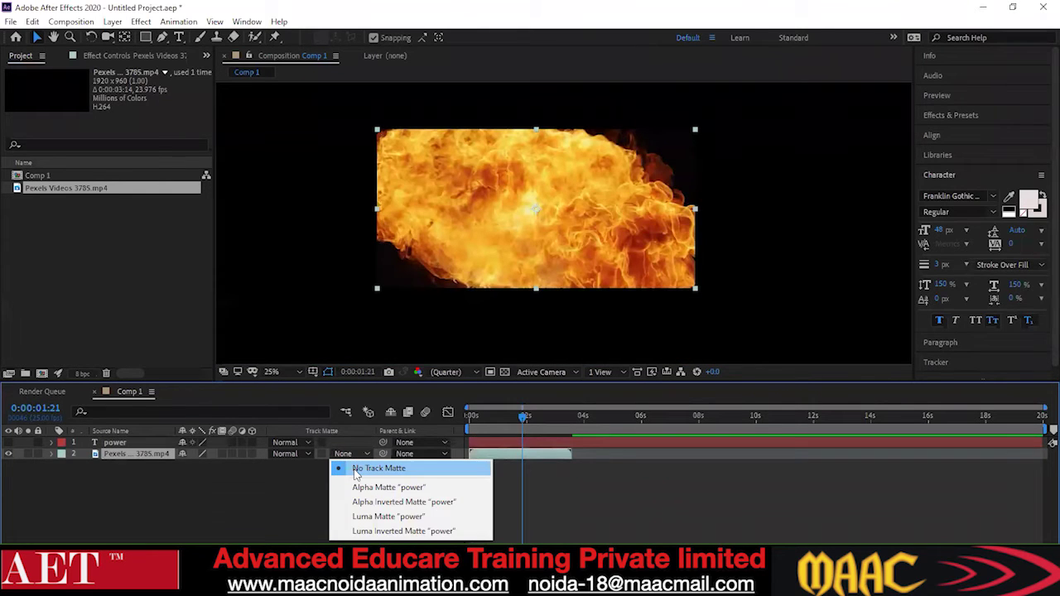
{"action": "left_click_drag", "start_coordinate": [519, 417], "coordinate": [502, 432]}
{"action": "left_click", "coordinate": [8, 443]}
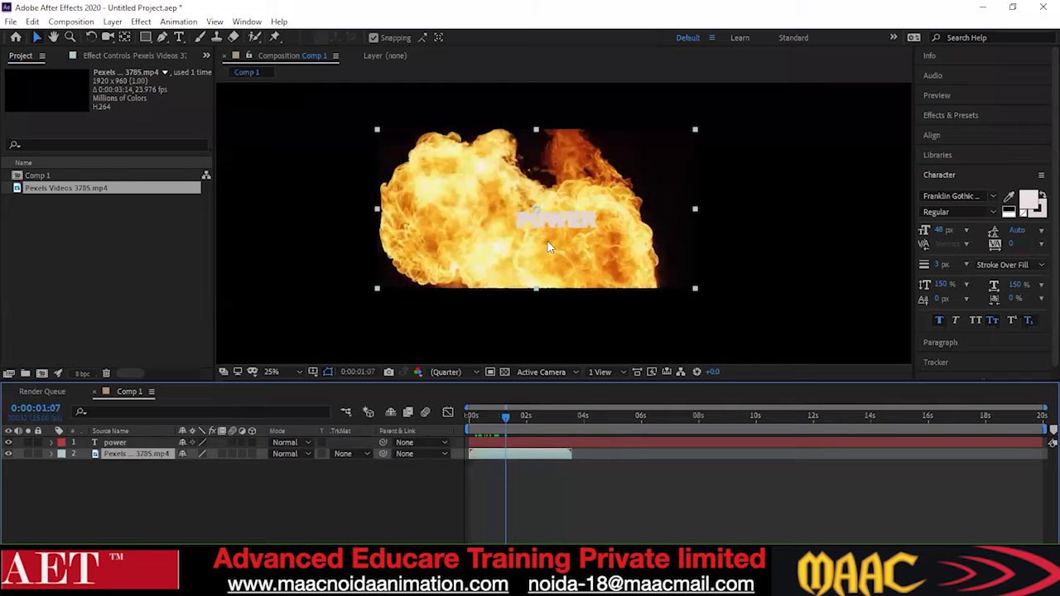
Reapply Alpha Matte "power" to the video clip and preview the matted text to 0:00:01:15
{"action": "left_click", "coordinate": [358, 455]}
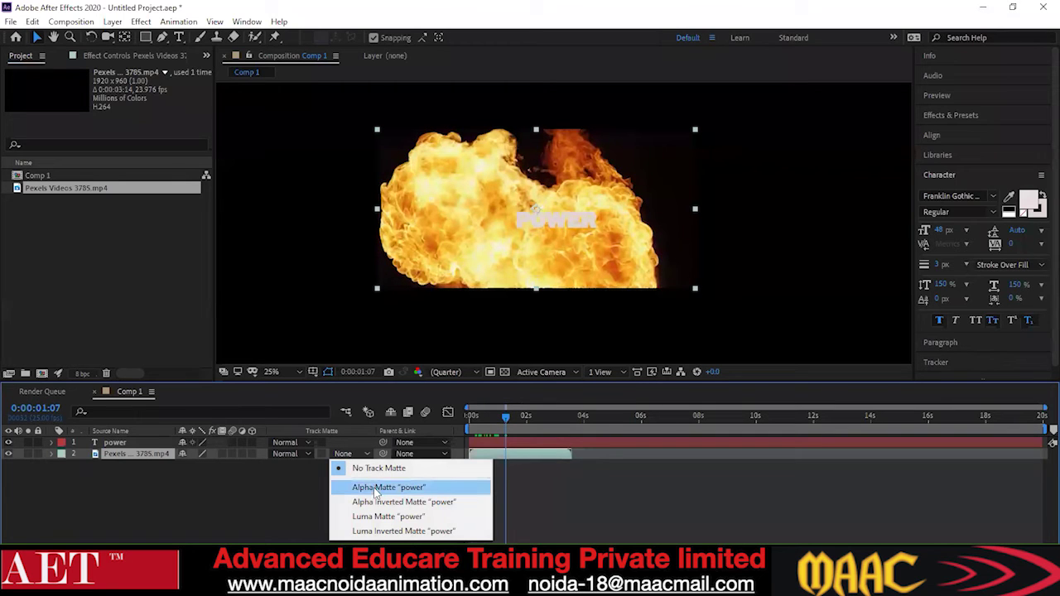
{"action": "left_click", "coordinate": [381, 489]}
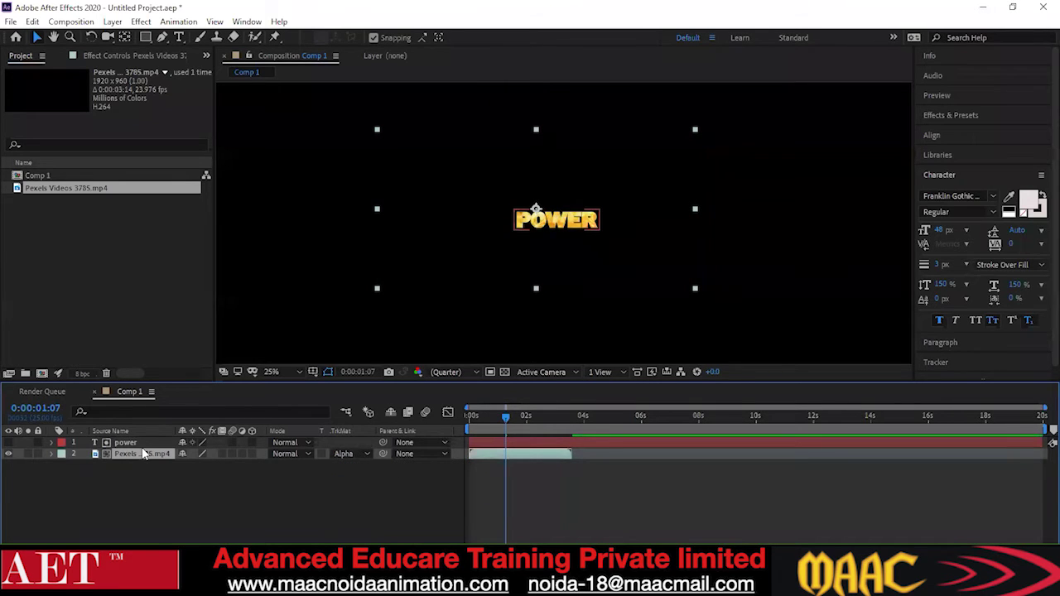
{"action": "key", "text": "space"}
{"action": "left_click_drag", "start_coordinate": [482, 453], "coordinate": [515, 452]}
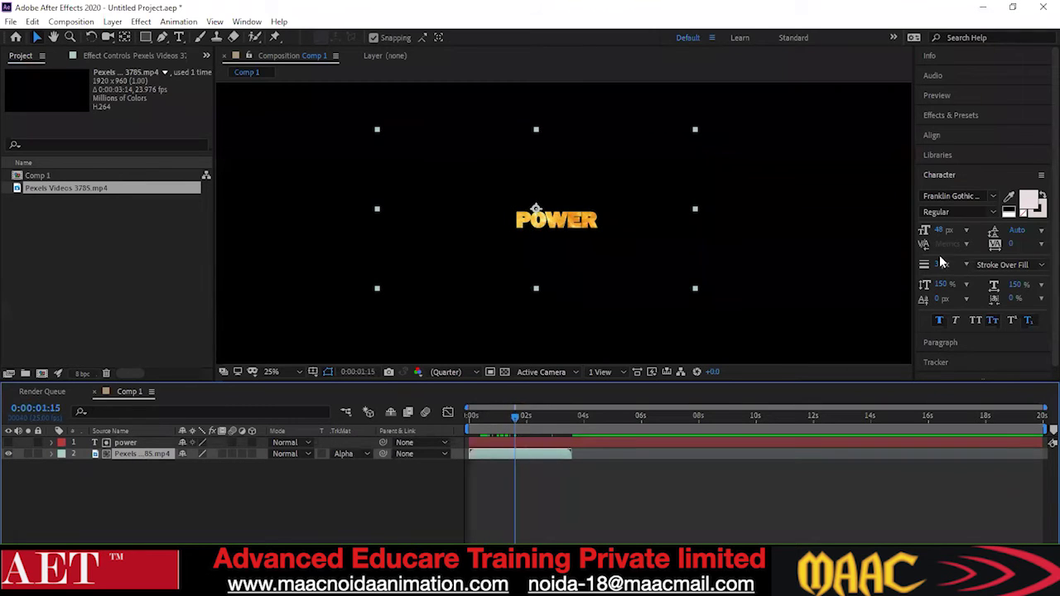
Try to change the power text's font to Gill Sans Ultra Bold
{"action": "left_click", "coordinate": [994, 197]}
{"action": "scroll", "coordinate": [846, 403], "scroll_direction": "down", "scroll_amount": 1}
{"action": "left_click", "coordinate": [845, 399]}
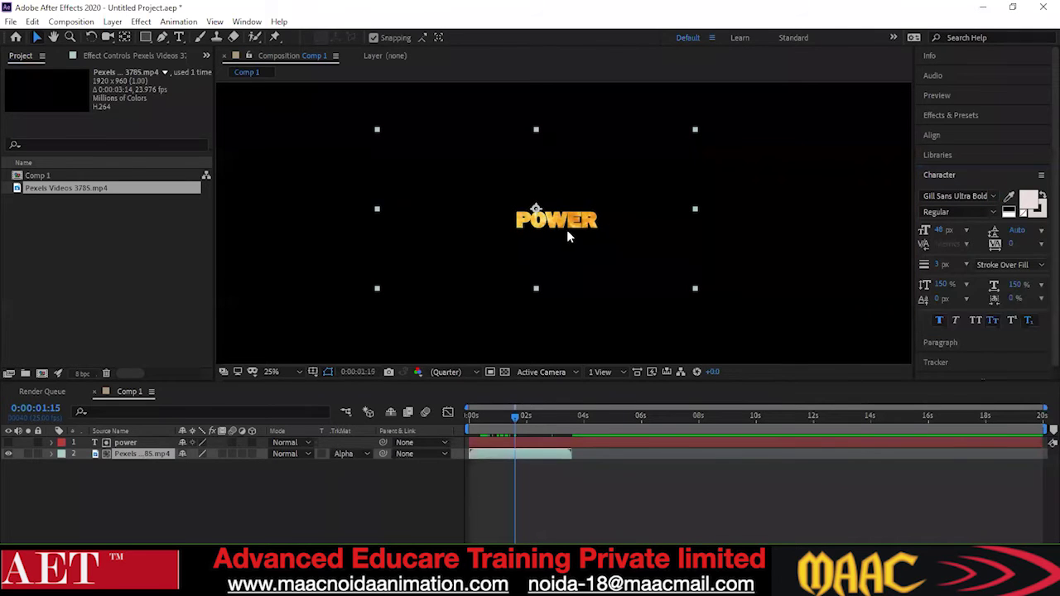
{"action": "scroll", "coordinate": [567, 233], "scroll_direction": "up", "scroll_amount": 2}
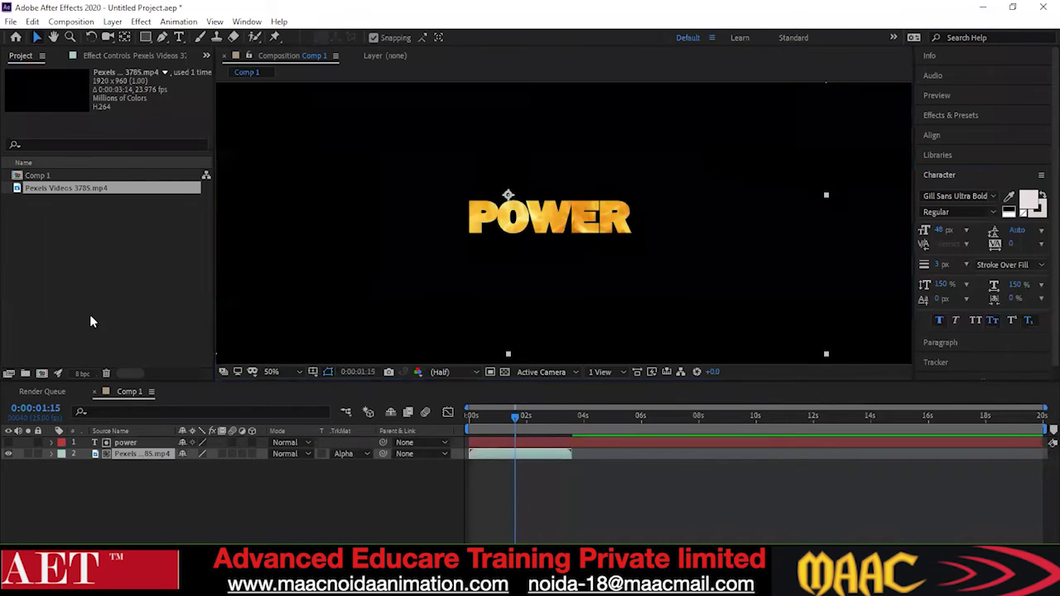
Test Fugaz One on the power text, set its font to Georgia, and preview the frame at 0:00:02:02
{"action": "left_click", "coordinate": [123, 443]}
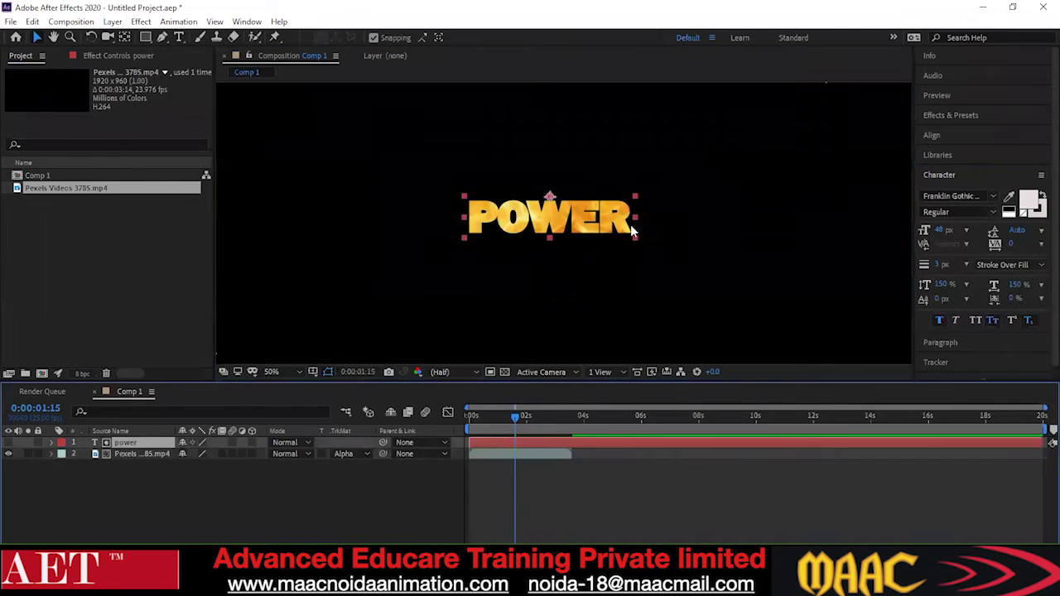
{"action": "left_click", "coordinate": [993, 197]}
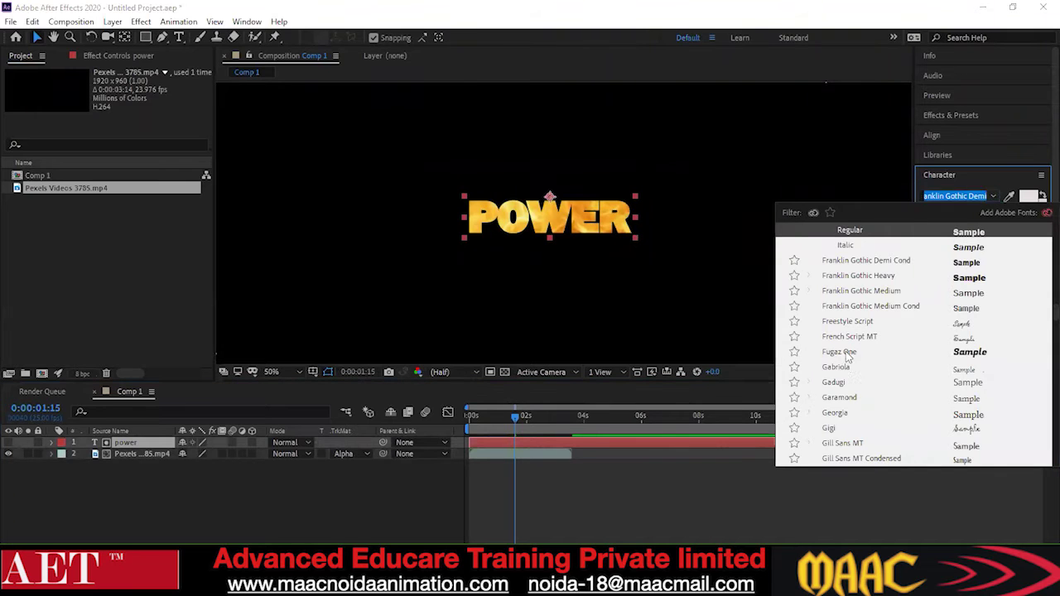
{"action": "left_click", "coordinate": [843, 352]}
{"action": "left_click", "coordinate": [992, 196]}
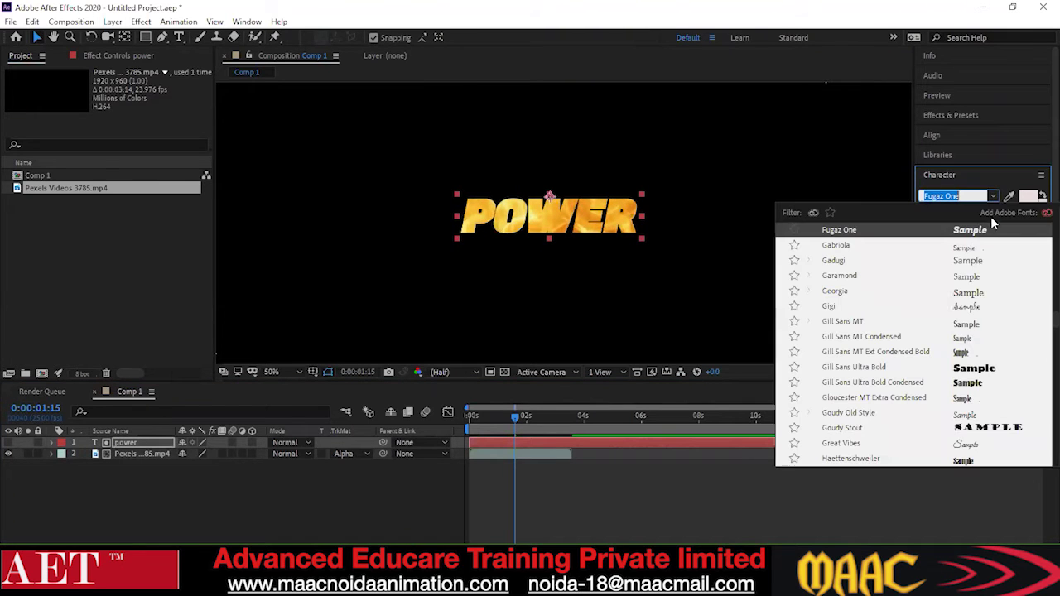
{"action": "left_click", "coordinate": [834, 290]}
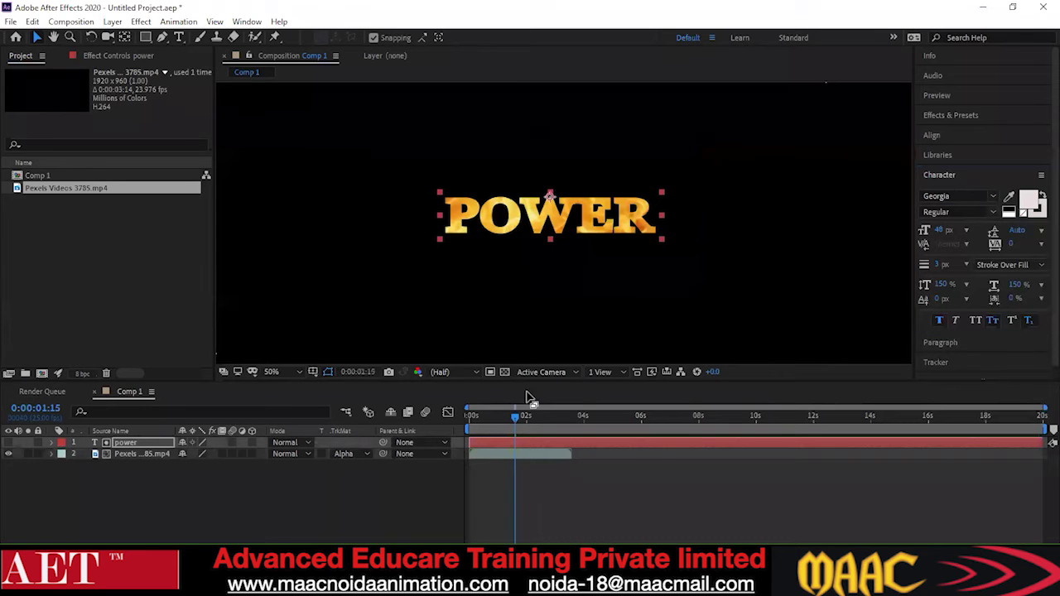
{"action": "left_click_drag", "start_coordinate": [525, 416], "coordinate": [529, 395]}
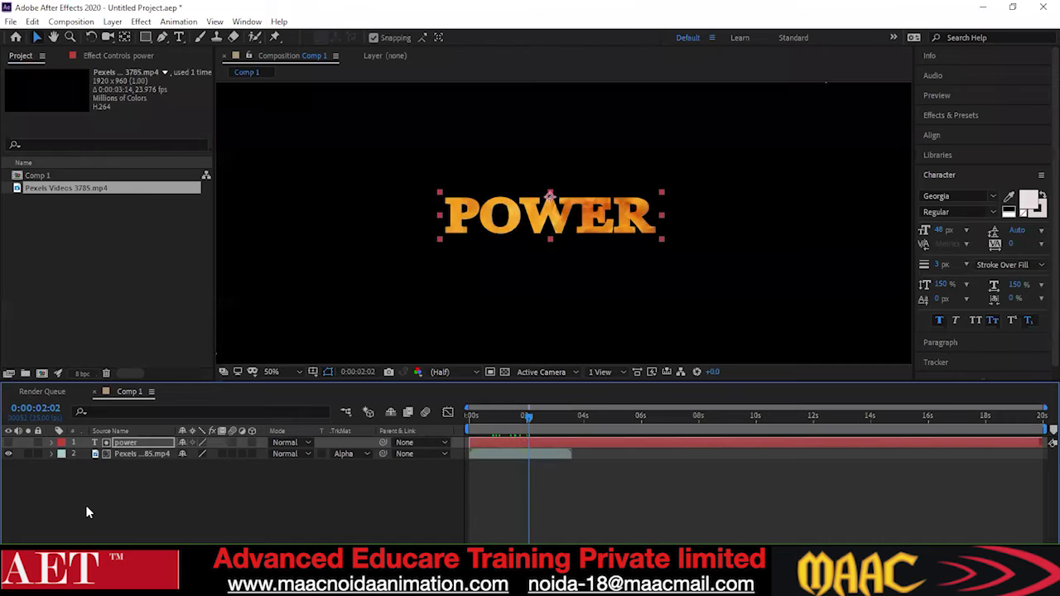
Hide the Pexels video layer in Comp 1 and clear the layer selection
{"action": "left_click_drag", "start_coordinate": [88, 506], "coordinate": [192, 439]}
{"action": "left_click", "coordinate": [9, 454]}
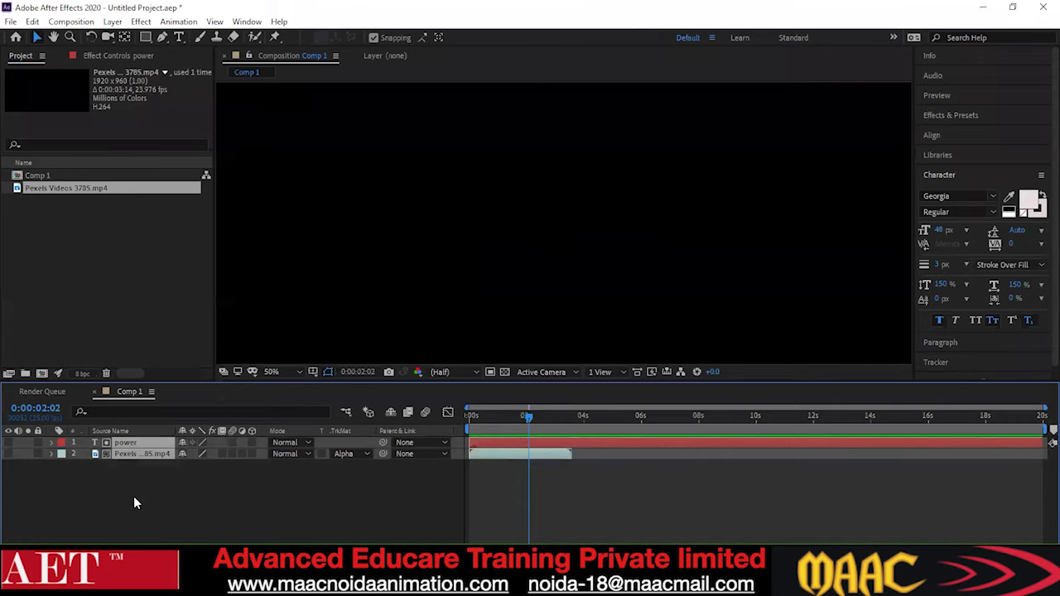
{"action": "left_click", "coordinate": [133, 496]}
{"action": "left_click", "coordinate": [97, 252]}
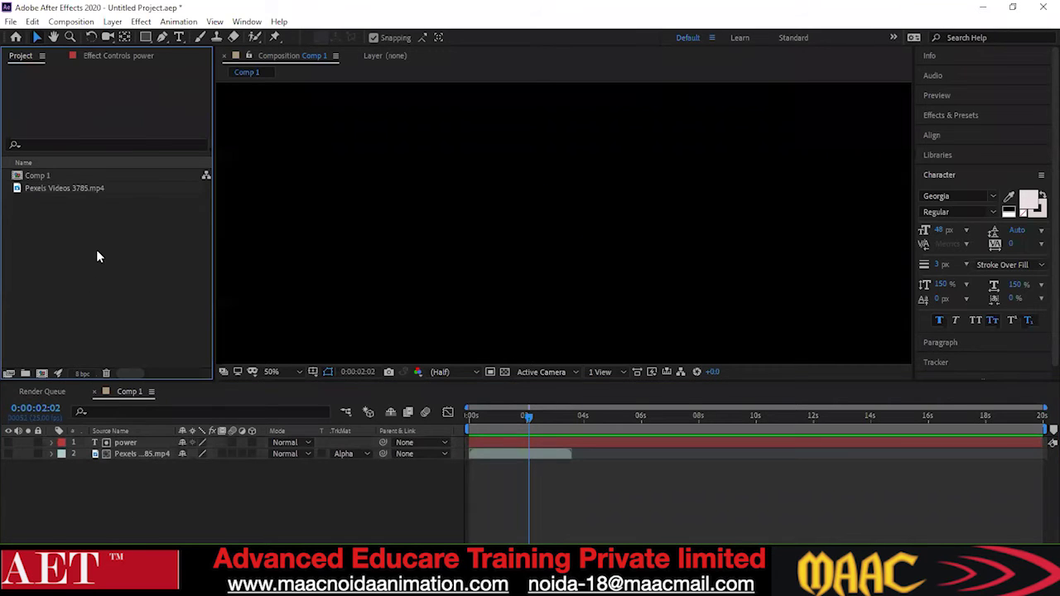
{"action": "double_click", "coordinate": [96, 250]}
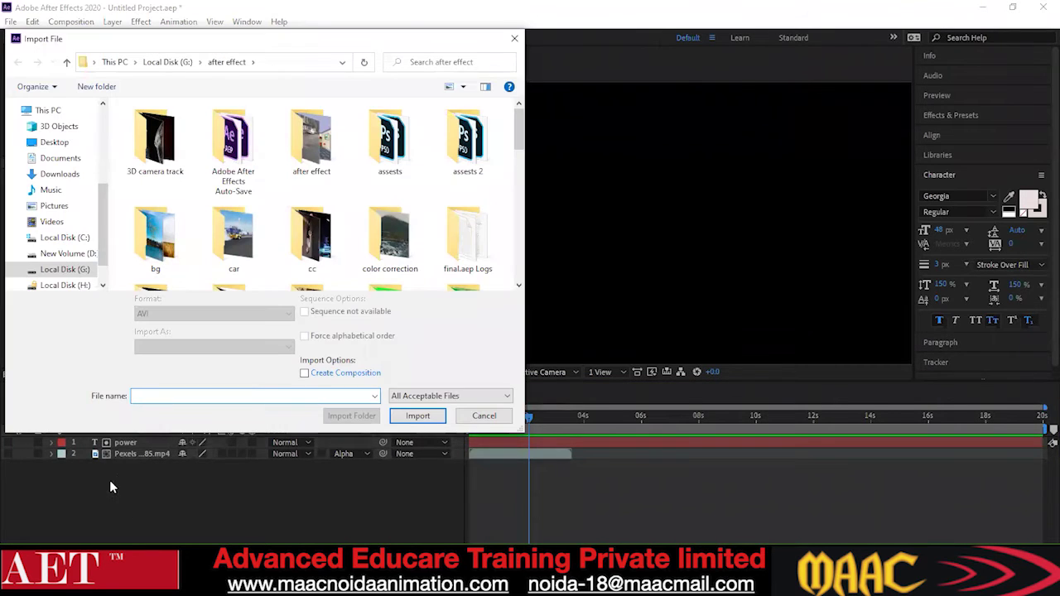
{"action": "left_click", "coordinate": [489, 416]}
Delete both the power text layer and the Pexels video layer from Comp 1
{"action": "left_click_drag", "start_coordinate": [91, 522], "coordinate": [213, 442]}
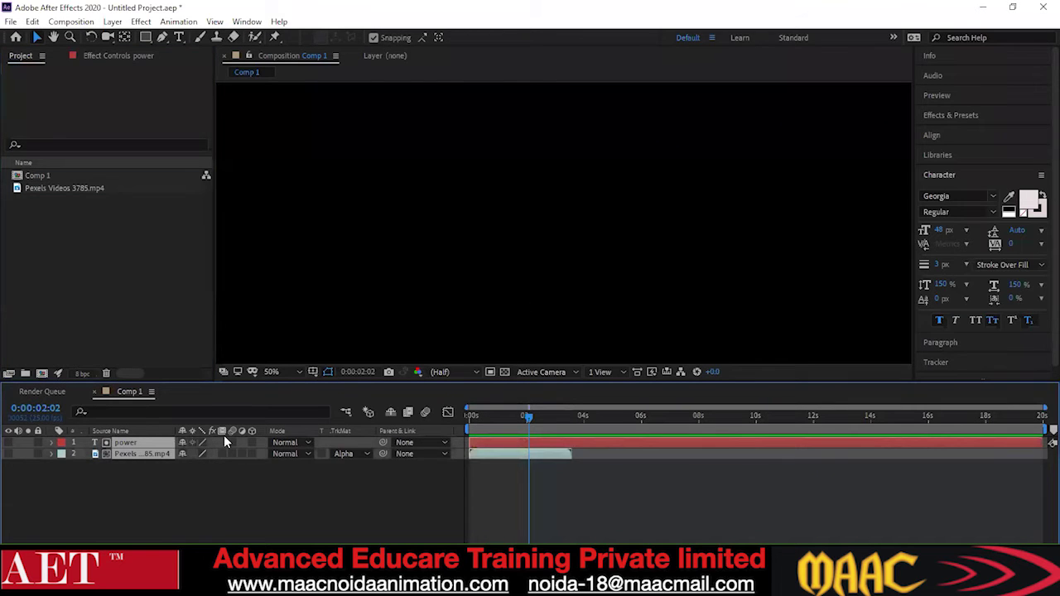
{"action": "key", "text": "Delete"}
{"action": "right_click", "coordinate": [138, 463]}
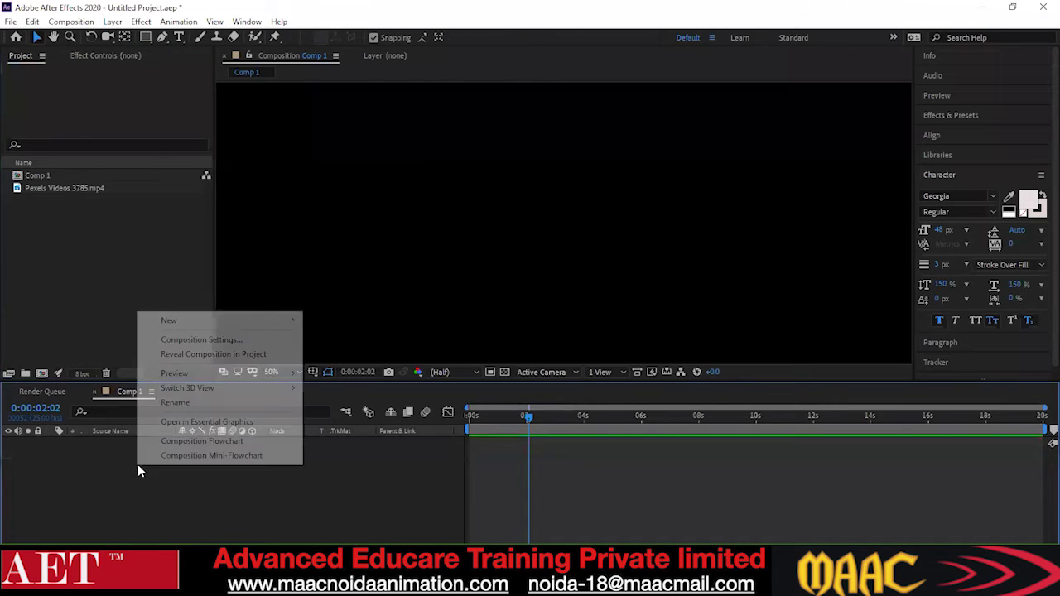
{"action": "left_click", "coordinate": [40, 257]}
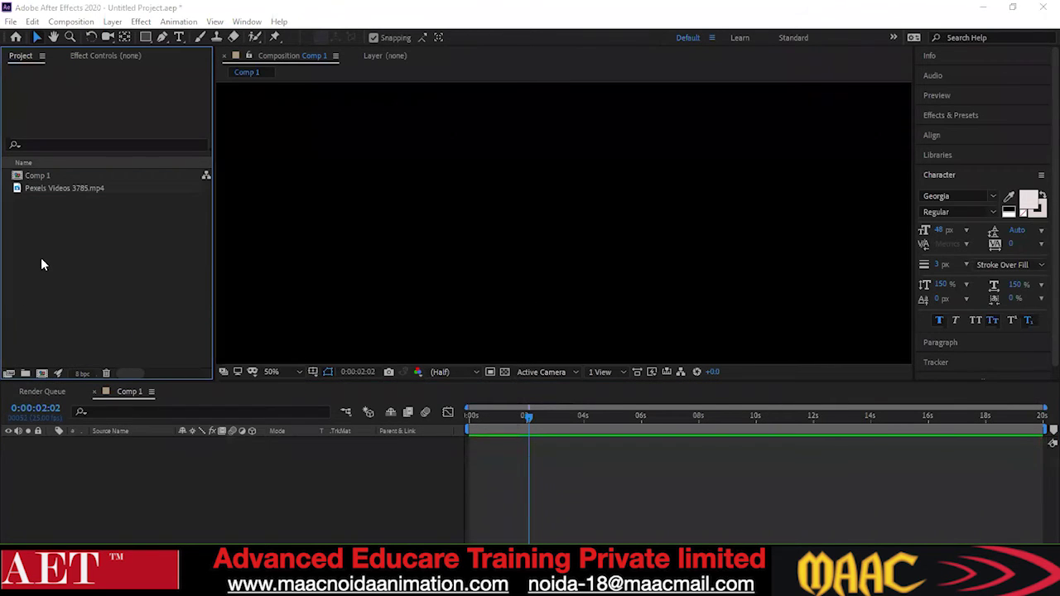
{"action": "double_click", "coordinate": [41, 257]}
{"action": "scroll", "coordinate": [261, 229], "scroll_direction": "down", "scroll_amount": 2}
{"action": "scroll", "coordinate": [261, 230], "scroll_direction": "up", "scroll_amount": 1}
{"action": "left_click", "coordinate": [484, 416]}
Add a text layer reading "holi" to Comp 1 and enlarge it to about five times its original width
{"action": "right_click", "coordinate": [225, 468]}
{"action": "mouse_move", "coordinate": [328, 337]}
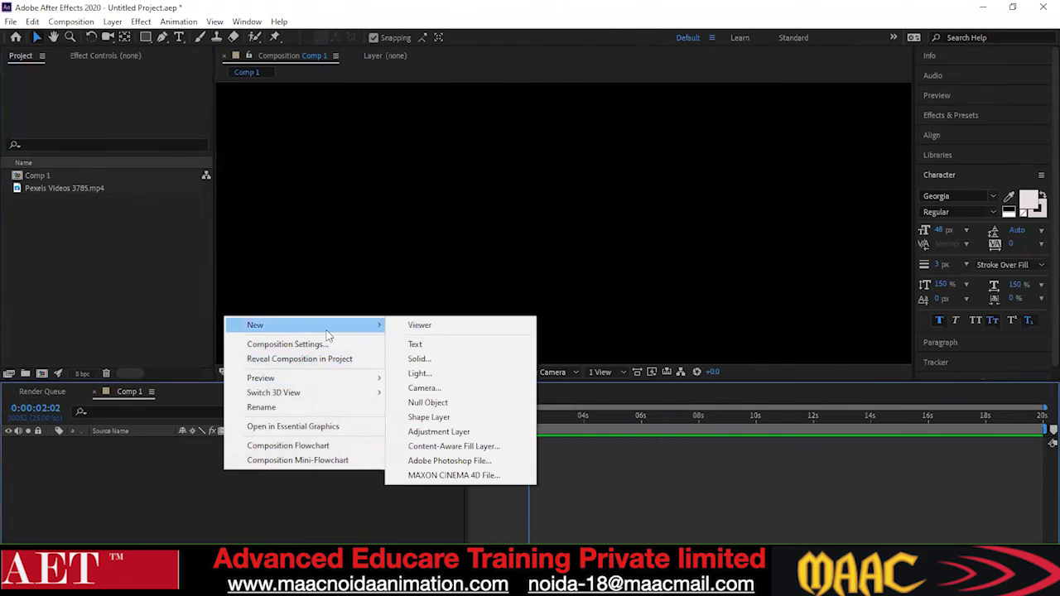
{"action": "left_click", "coordinate": [421, 340]}
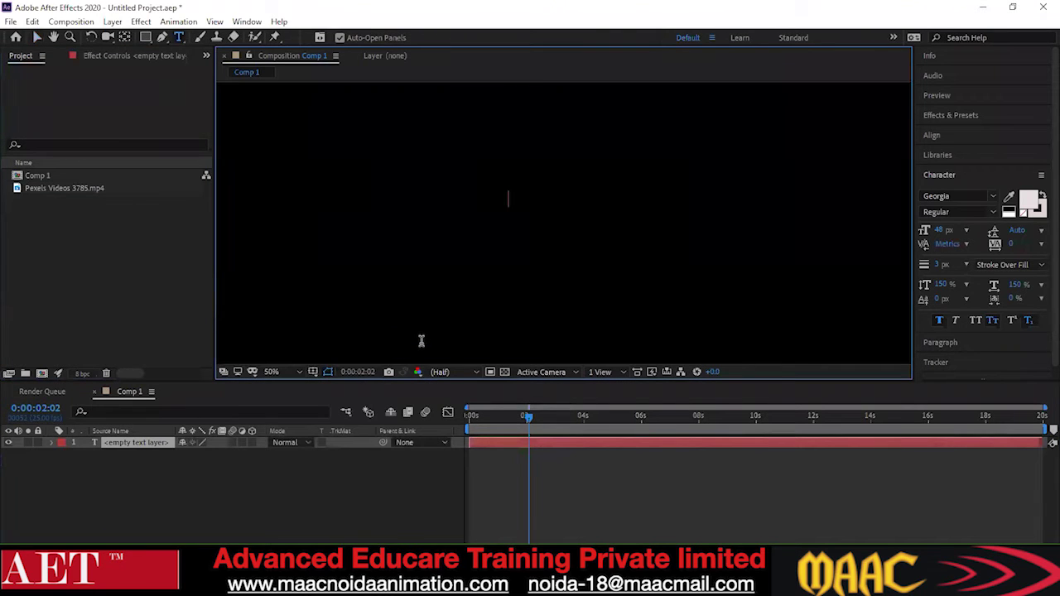
{"action": "type", "text": "ho"}
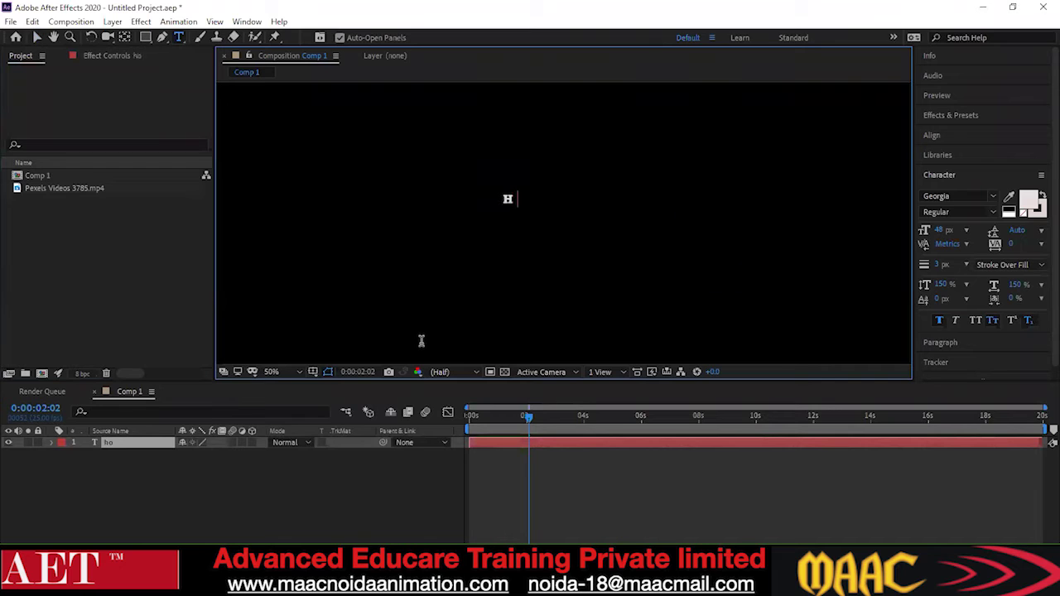
{"action": "type", "text": "li"}
{"action": "left_click", "coordinate": [38, 38]}
{"action": "key", "text": "period"}
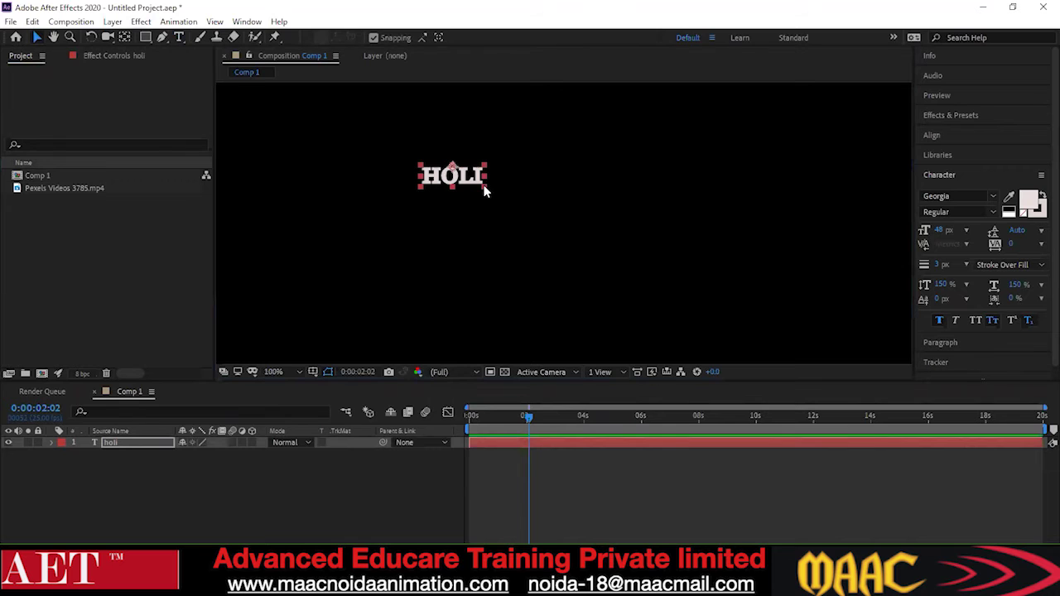
{"action": "left_click_drag", "start_coordinate": [495, 192], "coordinate": [756, 271]}
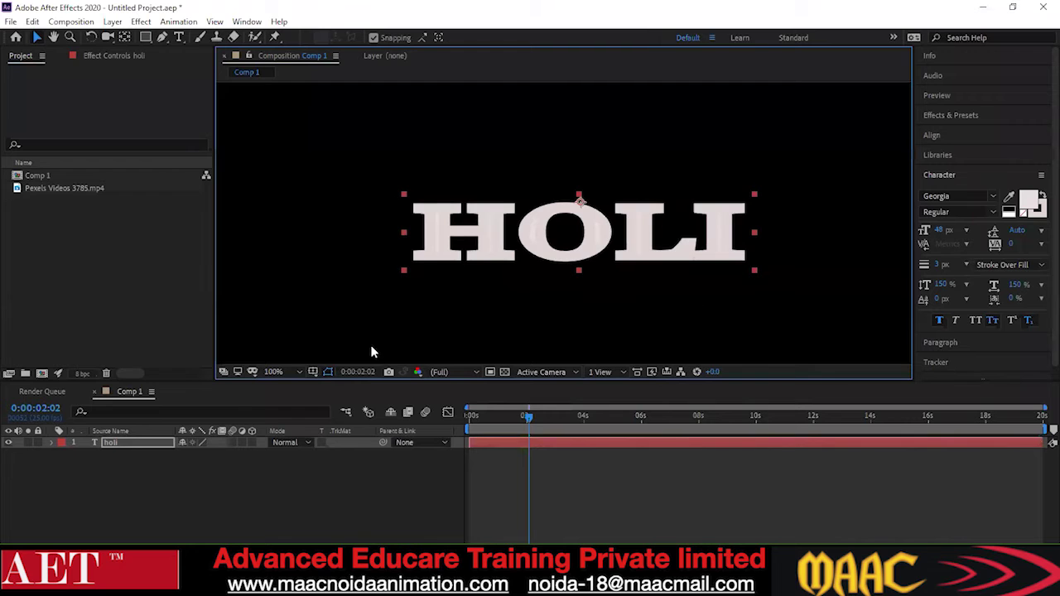
Import image 1 from the bg folder as a JPEG sequence and place it below the holi text layer in Comp 1
{"action": "double_click", "coordinate": [123, 291]}
{"action": "scroll", "coordinate": [412, 239], "scroll_direction": "down", "scroll_amount": 10}
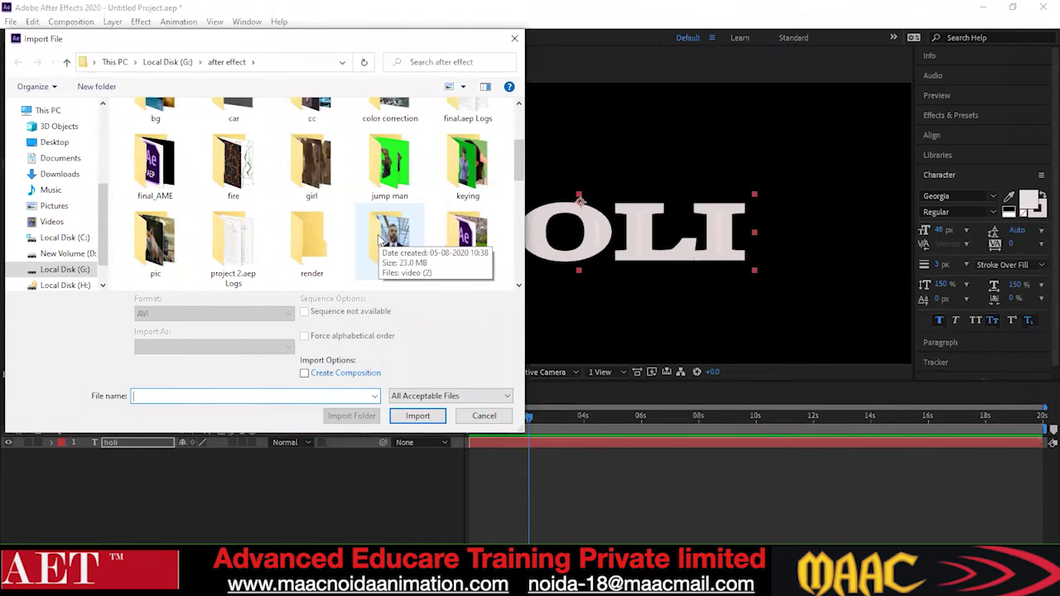
{"action": "scroll", "coordinate": [379, 240], "scroll_direction": "up", "scroll_amount": 10}
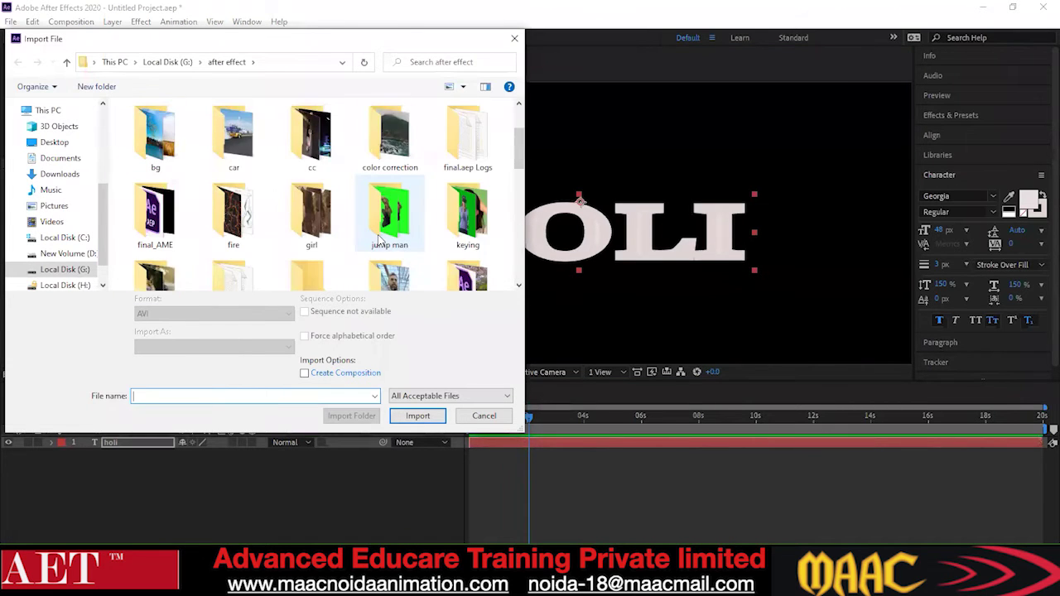
{"action": "scroll", "coordinate": [389, 182], "scroll_direction": "down", "scroll_amount": 1}
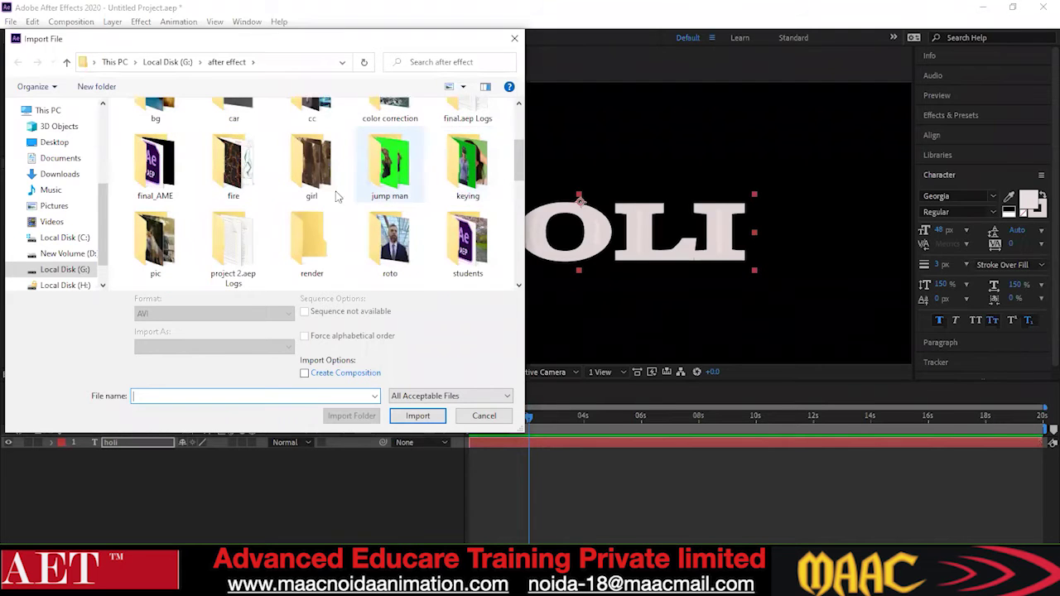
{"action": "scroll", "coordinate": [255, 211], "scroll_direction": "down", "scroll_amount": 1}
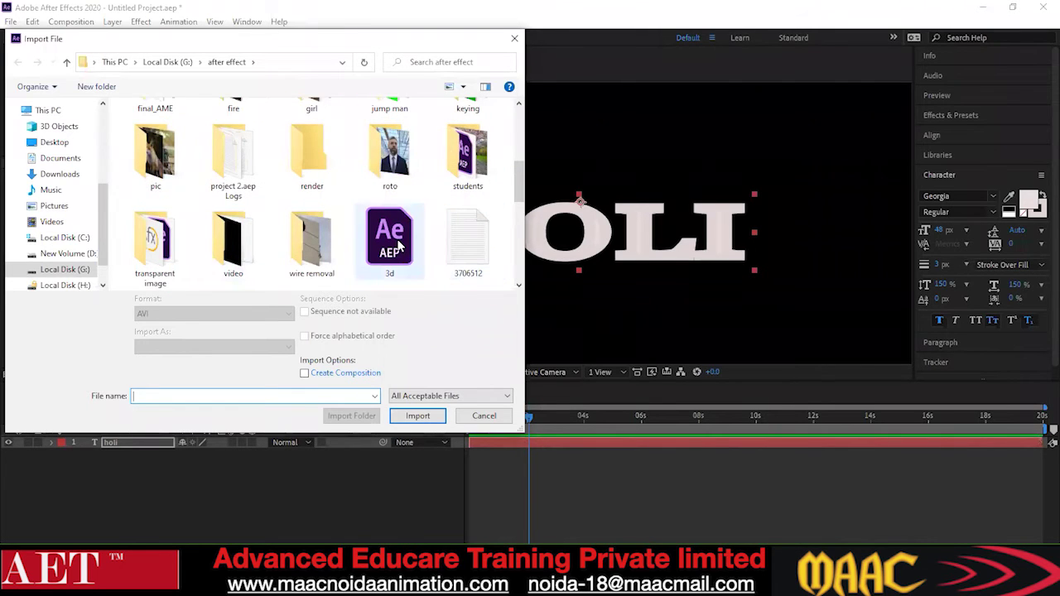
{"action": "scroll", "coordinate": [398, 244], "scroll_direction": "down", "scroll_amount": 3}
{"action": "scroll", "coordinate": [326, 245], "scroll_direction": "up", "scroll_amount": 3}
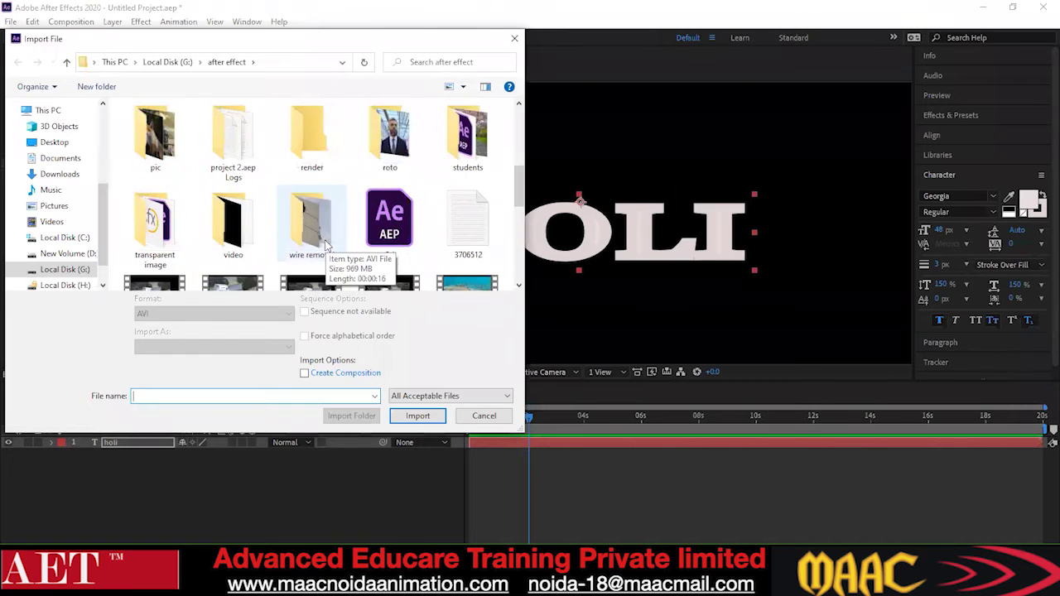
{"action": "scroll", "coordinate": [325, 245], "scroll_direction": "up", "scroll_amount": 2}
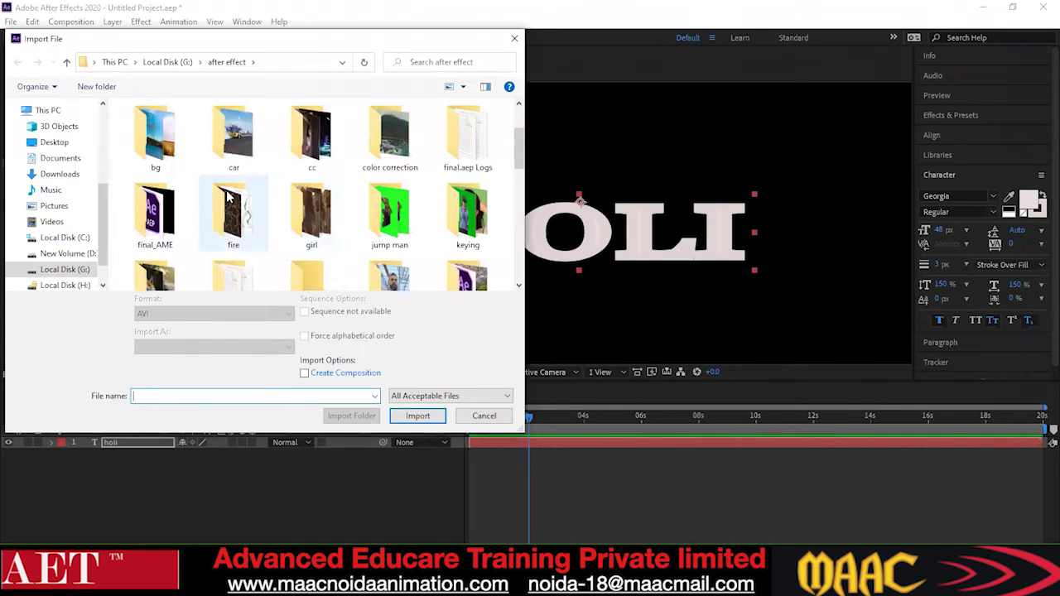
{"action": "double_click", "coordinate": [151, 145]}
{"action": "left_click", "coordinate": [144, 143]}
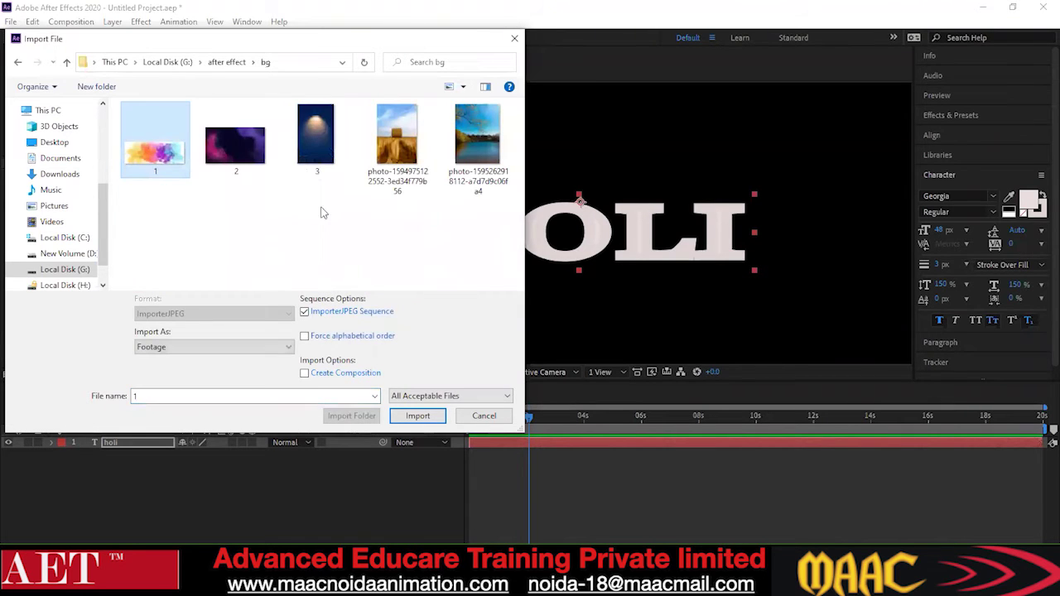
{"action": "left_click", "coordinate": [417, 416]}
{"action": "left_click_drag", "start_coordinate": [41, 175], "coordinate": [112, 460]}
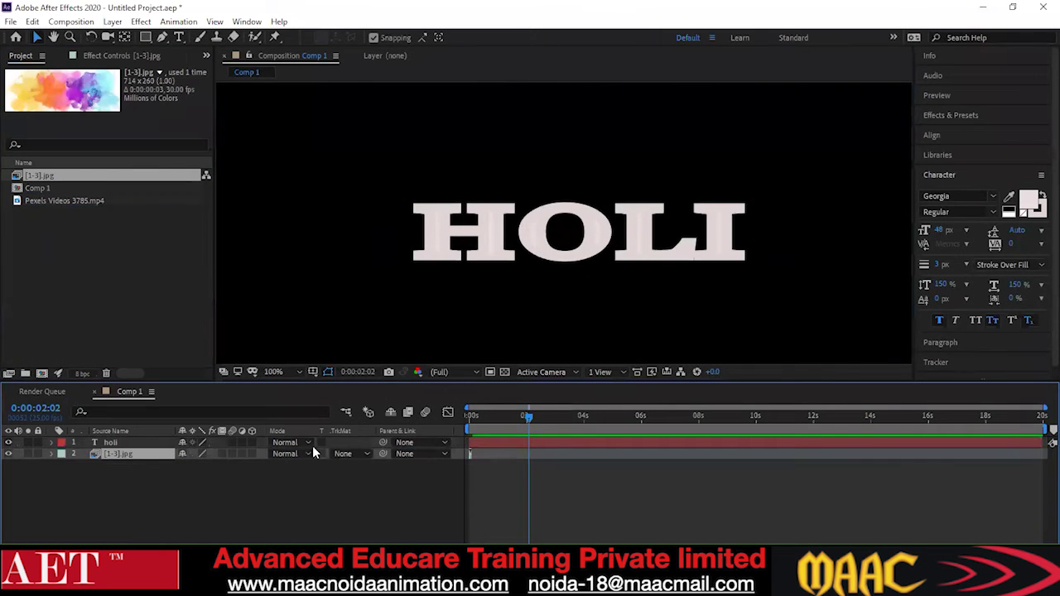
Apply an Alpha track matte to the [1-3].jpg layer and, at the first frame, enlarge the image to cover the whole HOLI text
{"action": "left_click", "coordinate": [354, 453]}
{"action": "left_click", "coordinate": [362, 486]}
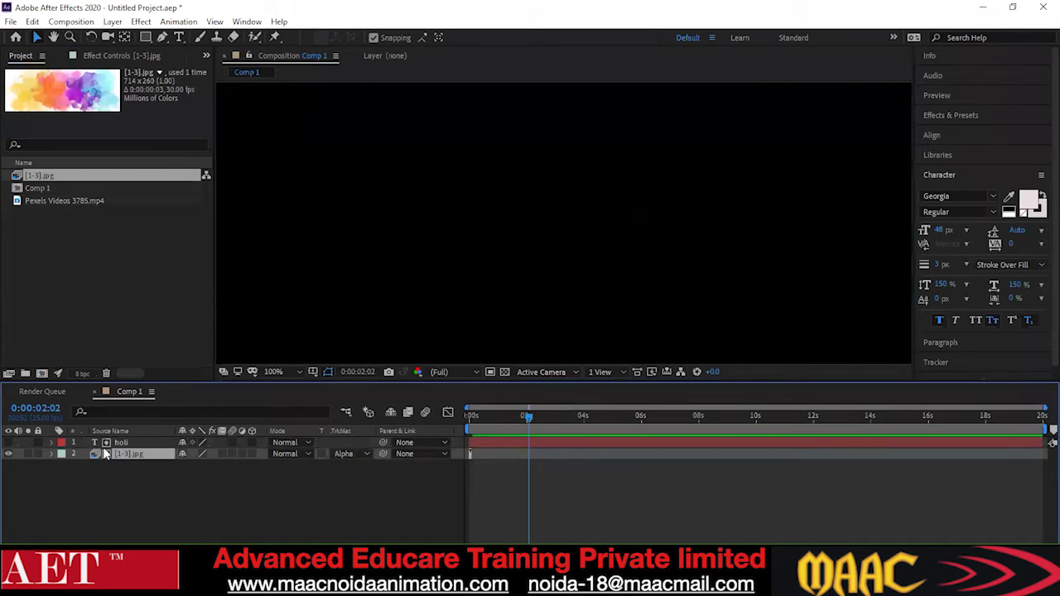
{"action": "left_click_drag", "start_coordinate": [526, 419], "coordinate": [456, 432]}
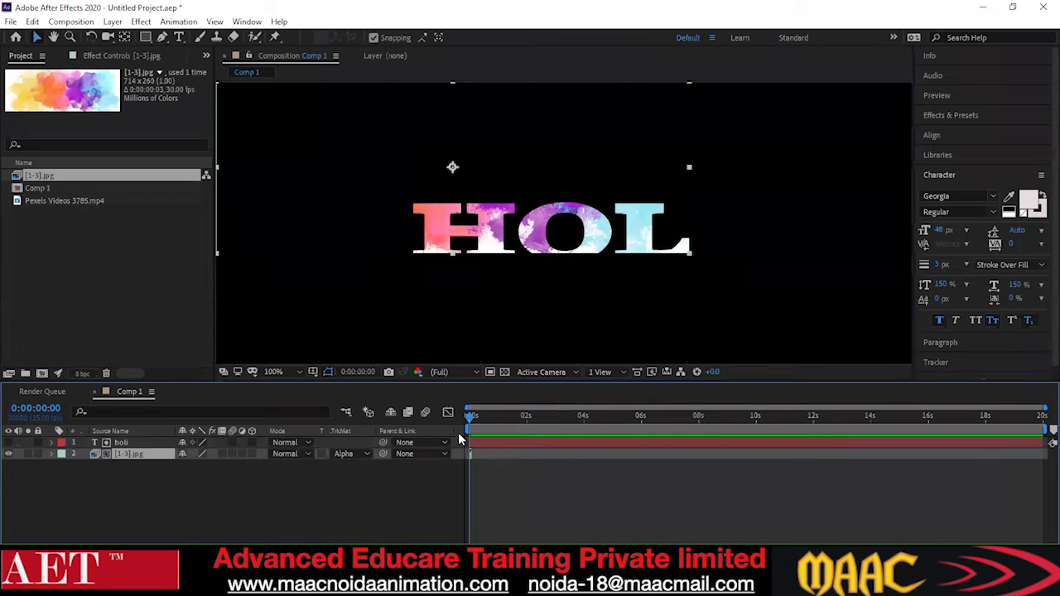
{"action": "left_click_drag", "start_coordinate": [690, 252], "coordinate": [800, 278]}
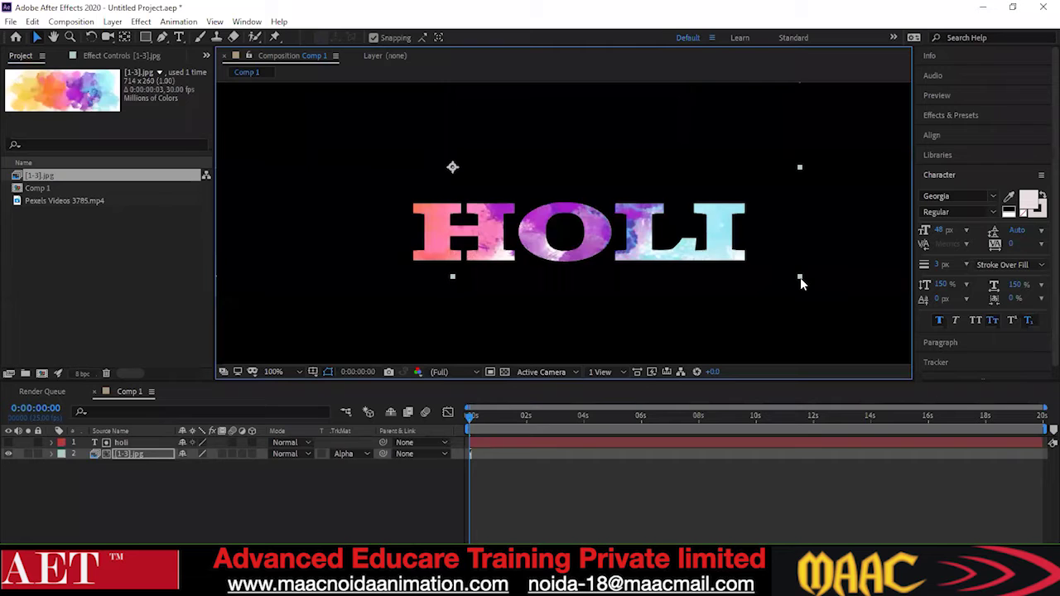
Preview Comp 1, then time-stretch the [1-3].jpg layer from its in-point with a new duration of 20 seconds
{"action": "key", "text": "space"}
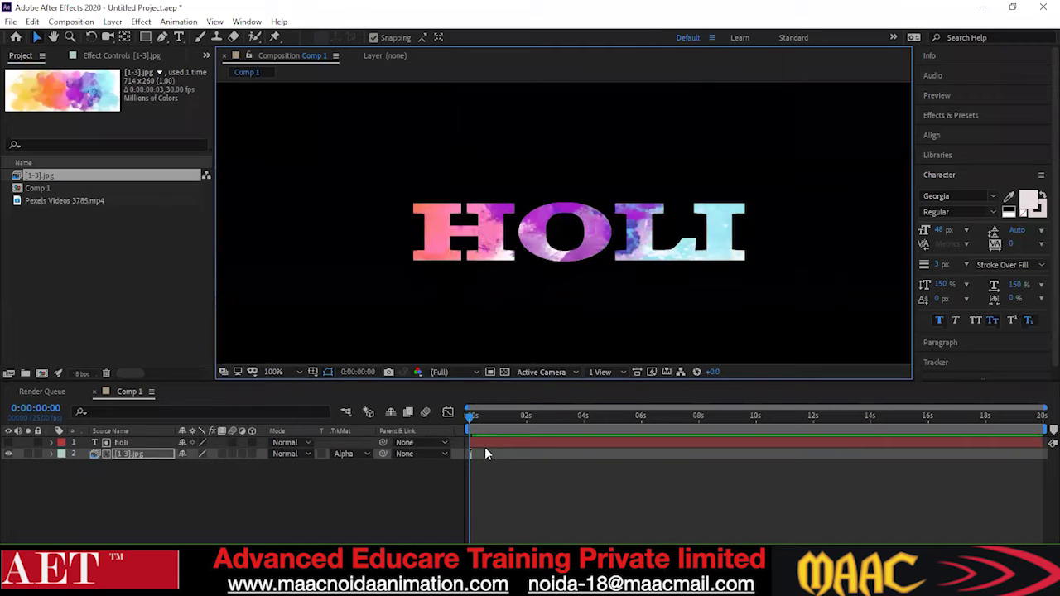
{"action": "key", "text": "space"}
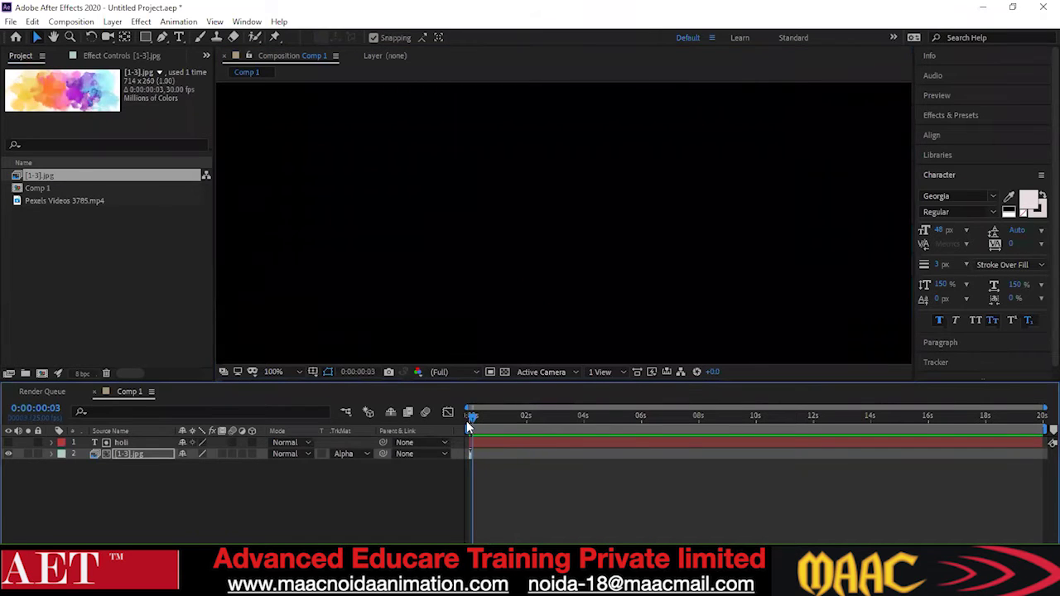
{"action": "right_click", "coordinate": [468, 453]}
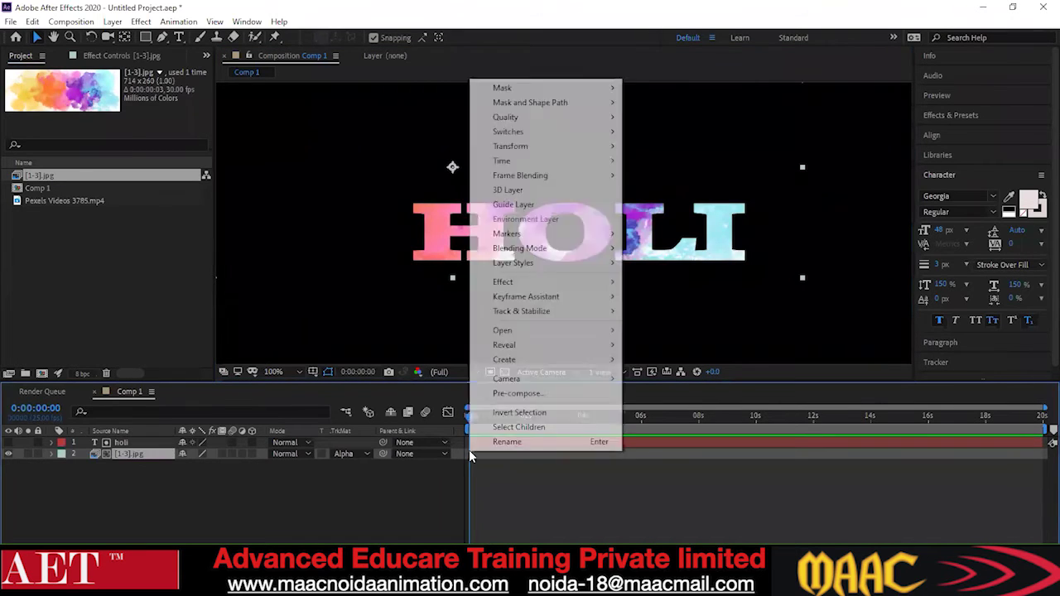
{"action": "mouse_move", "coordinate": [522, 168]}
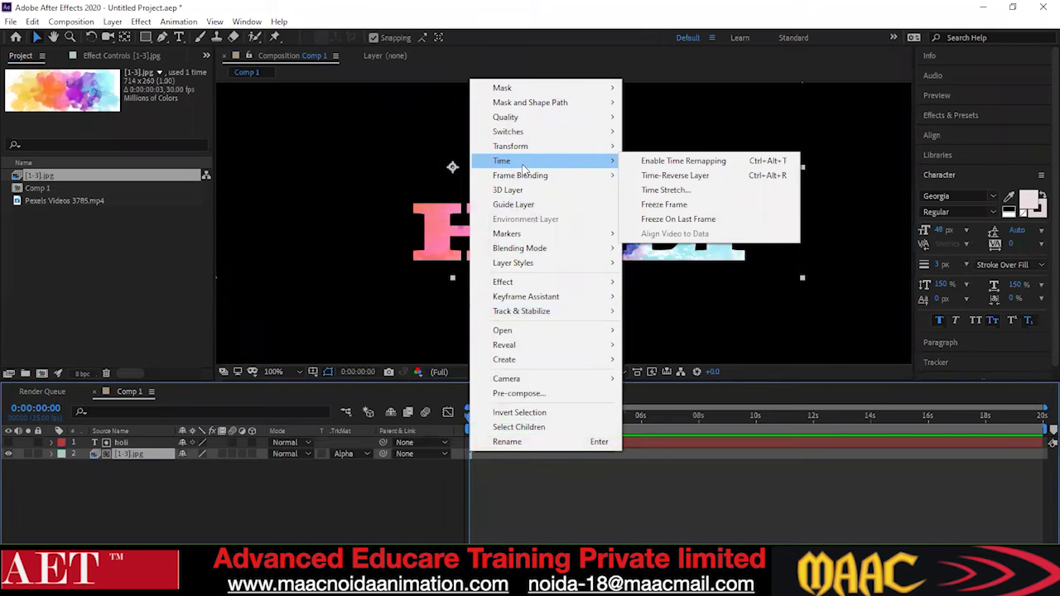
{"action": "left_click", "coordinate": [658, 190]}
{"action": "left_click", "coordinate": [580, 213]}
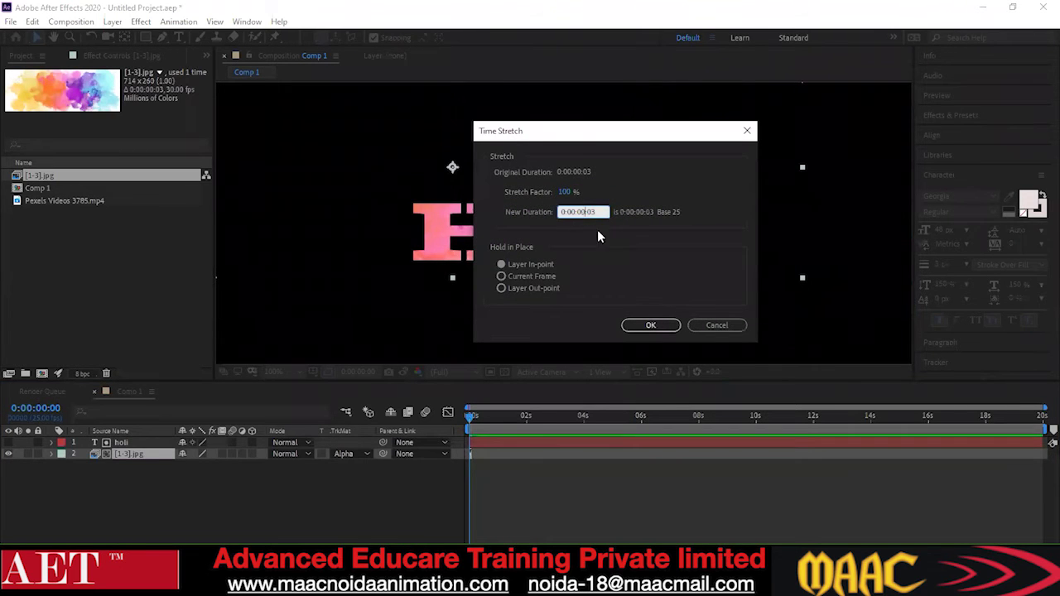
{"action": "key", "text": "BackSpace"}
{"action": "key", "text": "BackSpace"}
{"action": "type", "text": "20"}
{"action": "key", "text": "Return"}
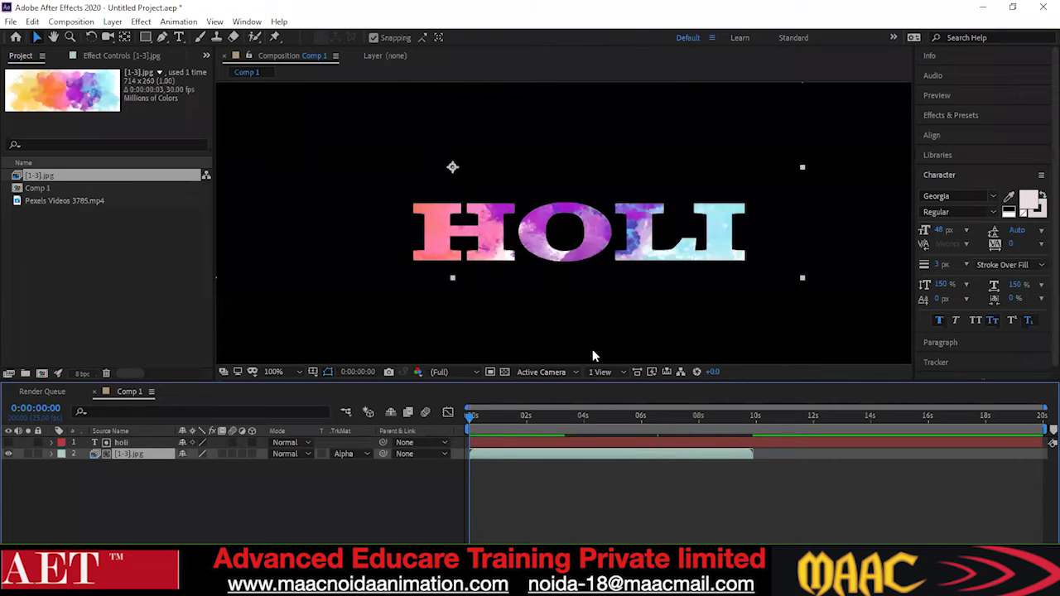
Preview the matted HOLI text and try to extend the [1-3].jpg layer toward the end of the composition
{"action": "key", "text": "space"}
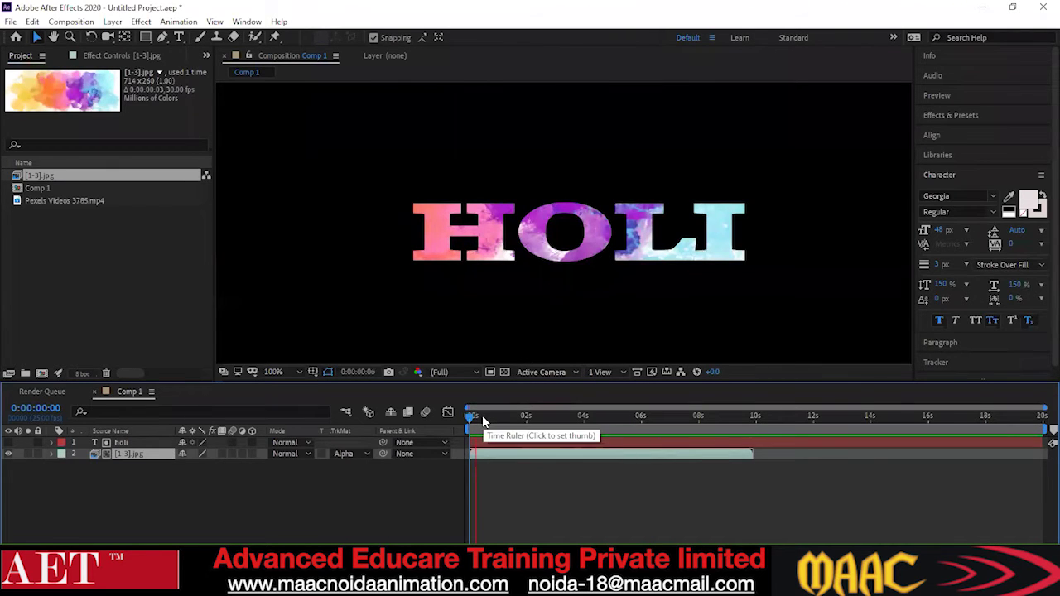
{"action": "left_click_drag", "start_coordinate": [752, 454], "coordinate": [1004, 455]}
{"action": "key", "text": "space"}
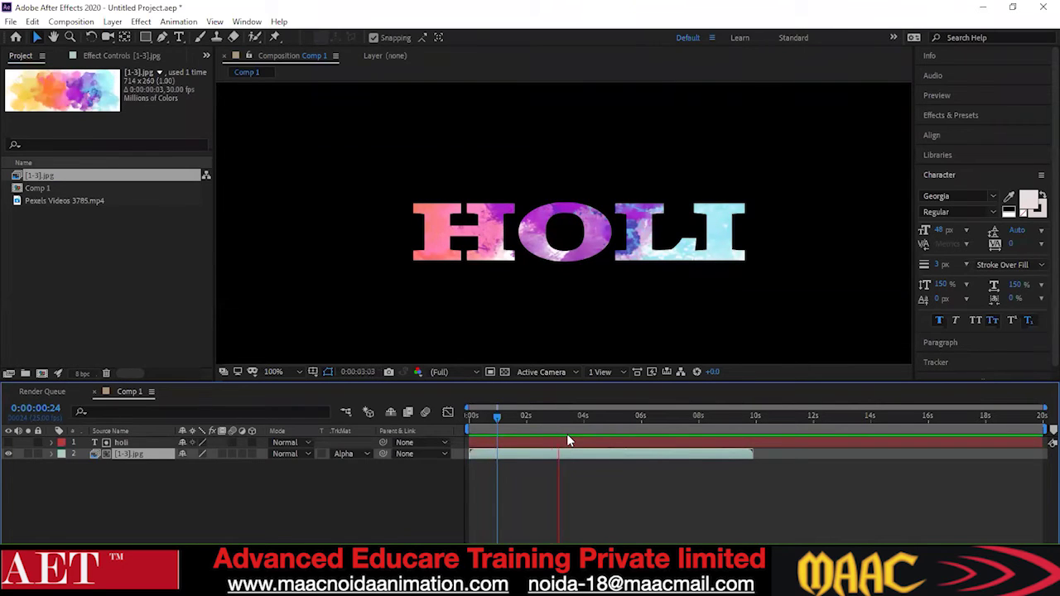
{"action": "left_click", "coordinate": [558, 418]}
{"action": "left_click_drag", "start_coordinate": [557, 421], "coordinate": [486, 439]}
{"action": "left_click", "coordinate": [45, 232]}
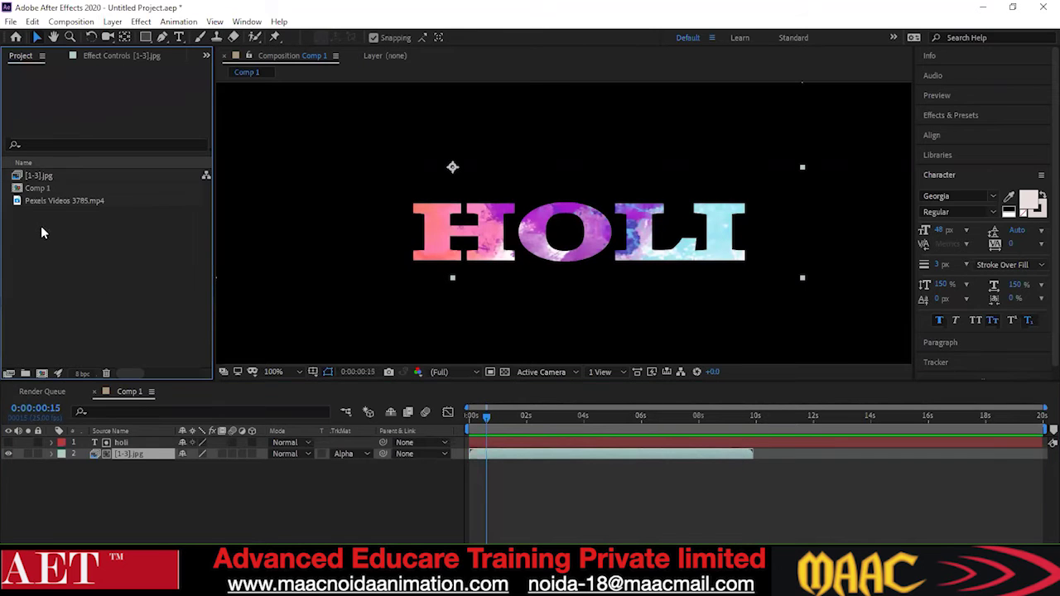
{"action": "double_click", "coordinate": [73, 269]}
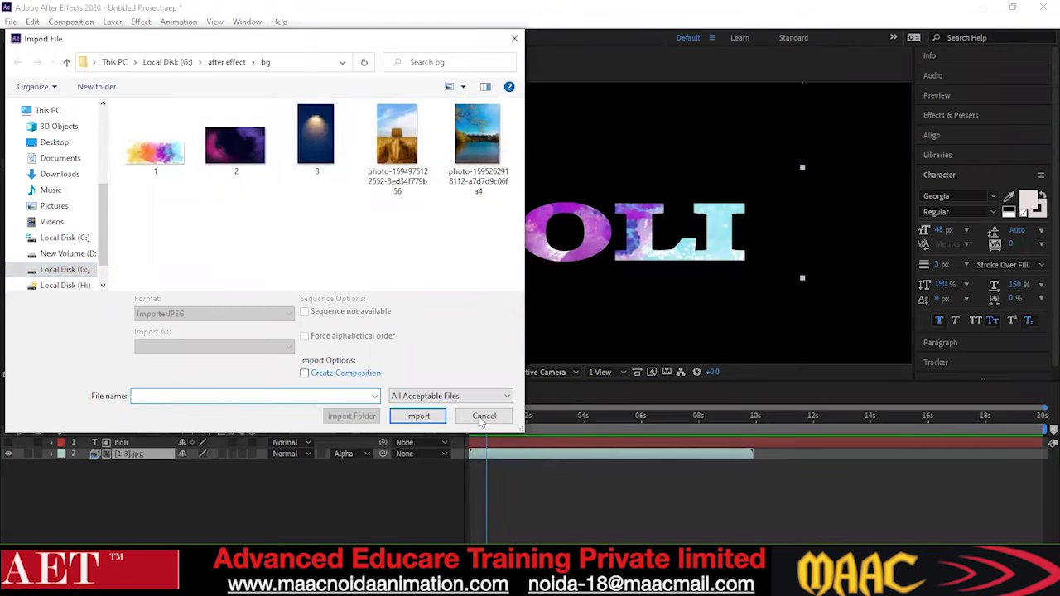
{"action": "left_click", "coordinate": [485, 416]}
Play back the matted HOLI text from the first frame and return the current time to the start
{"action": "mouse_move", "coordinate": [466, 426]}
{"action": "left_mouse_down"}
{"action": "mouse_move", "coordinate": [547, 433]}
{"action": "mouse_move", "coordinate": [468, 442]}
{"action": "left_mouse_up"}
{"action": "key", "text": "space"}
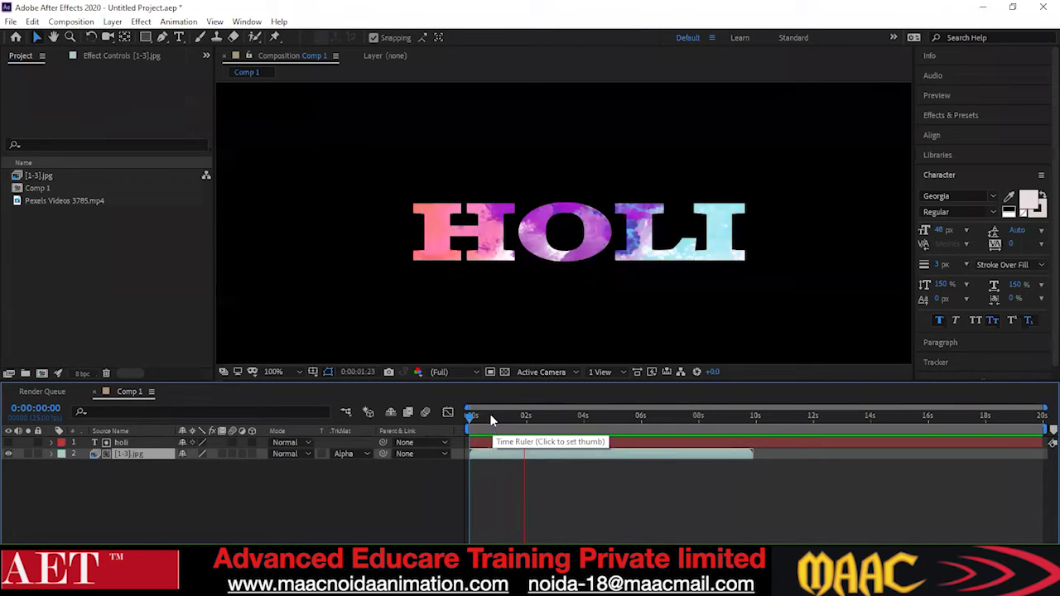
{"action": "key", "text": "space"}
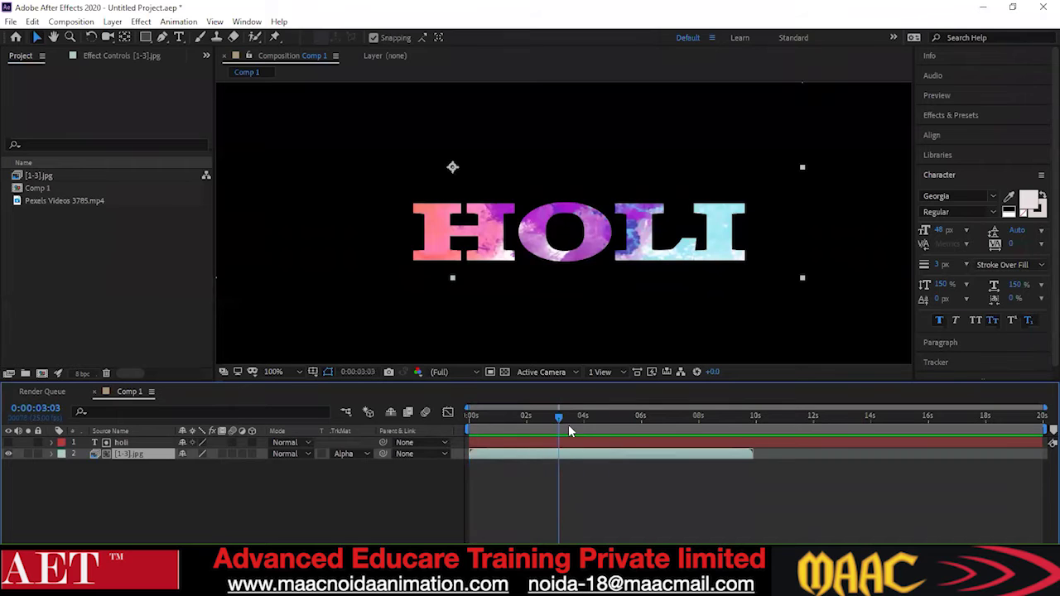
{"action": "left_click_drag", "start_coordinate": [481, 425], "coordinate": [470, 424]}
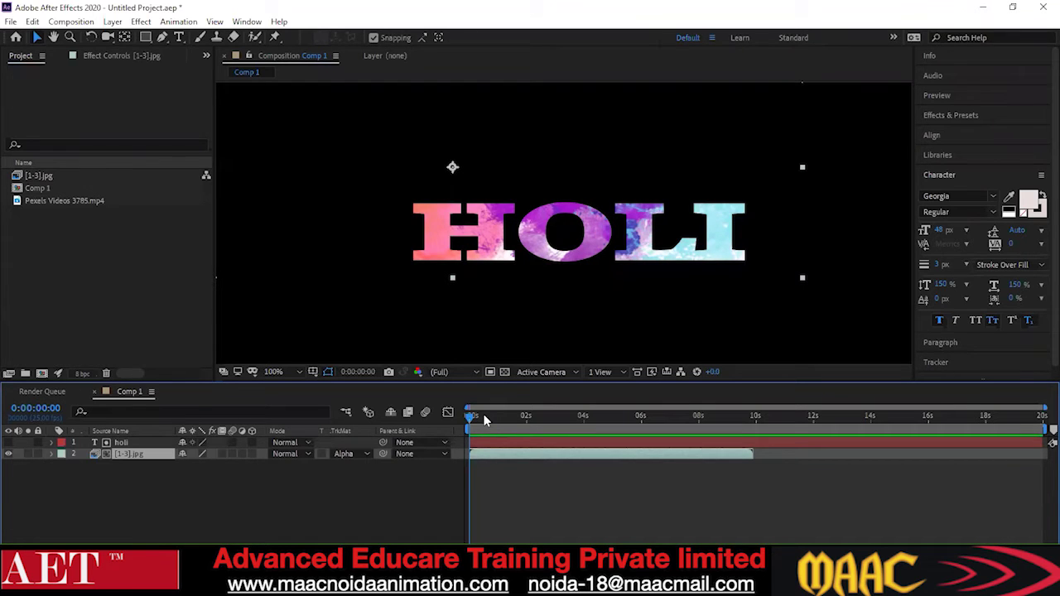
{"action": "left_click", "coordinate": [941, 120]}
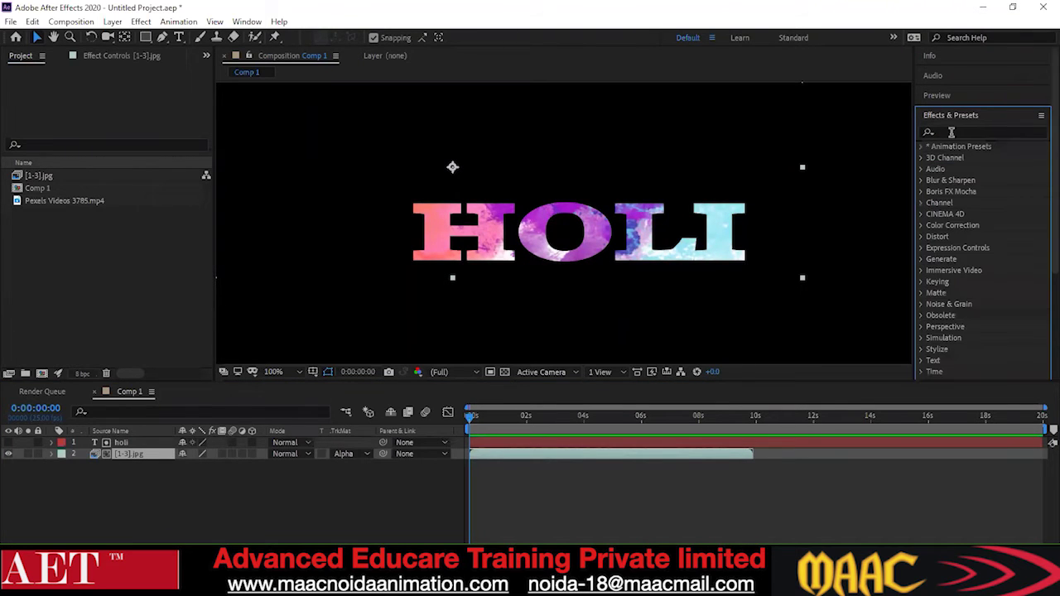
{"action": "left_click", "coordinate": [951, 132]}
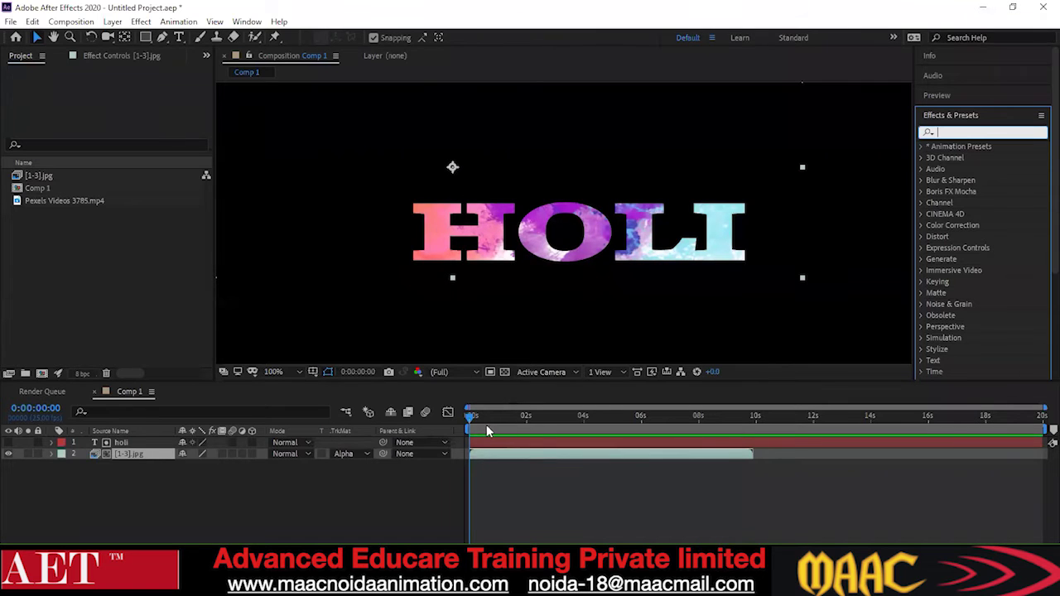
{"action": "left_click_drag", "start_coordinate": [469, 420], "coordinate": [486, 437]}
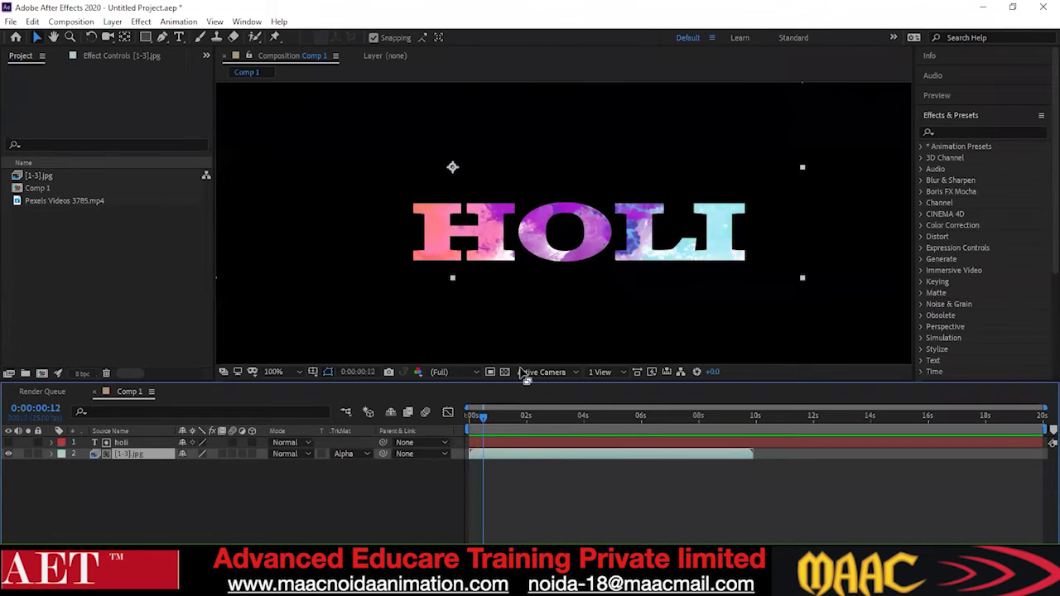
{"action": "mouse_move", "coordinate": [487, 422]}
{"action": "left_mouse_down"}
{"action": "mouse_move", "coordinate": [515, 425]}
{"action": "mouse_move", "coordinate": [487, 441]}
{"action": "left_mouse_up"}
Import avengers.png from the fire folder inside the after effect folder
{"action": "double_click", "coordinate": [98, 290]}
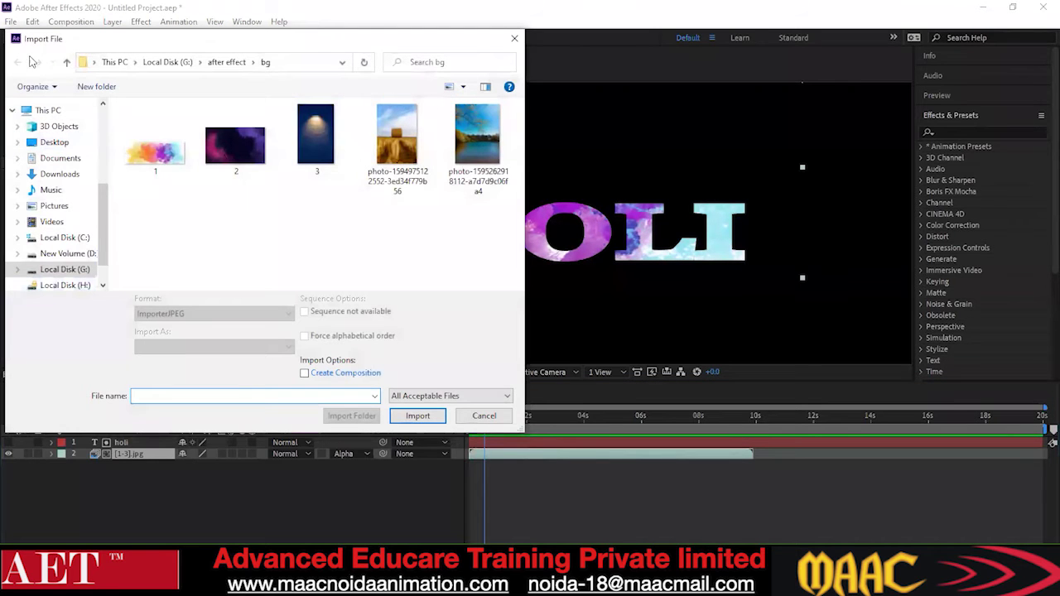
{"action": "left_click", "coordinate": [67, 62]}
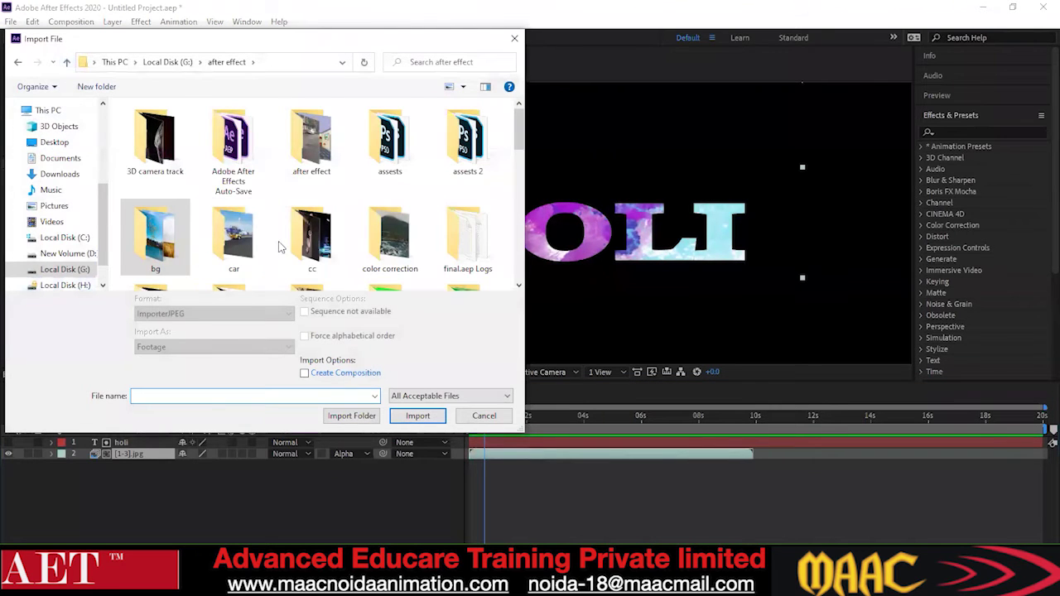
{"action": "scroll", "coordinate": [273, 239], "scroll_direction": "down", "scroll_amount": 2}
{"action": "scroll", "coordinate": [274, 240], "scroll_direction": "up", "scroll_amount": 2}
{"action": "scroll", "coordinate": [280, 245], "scroll_direction": "down", "scroll_amount": 2}
{"action": "scroll", "coordinate": [280, 245], "scroll_direction": "down", "scroll_amount": 3}
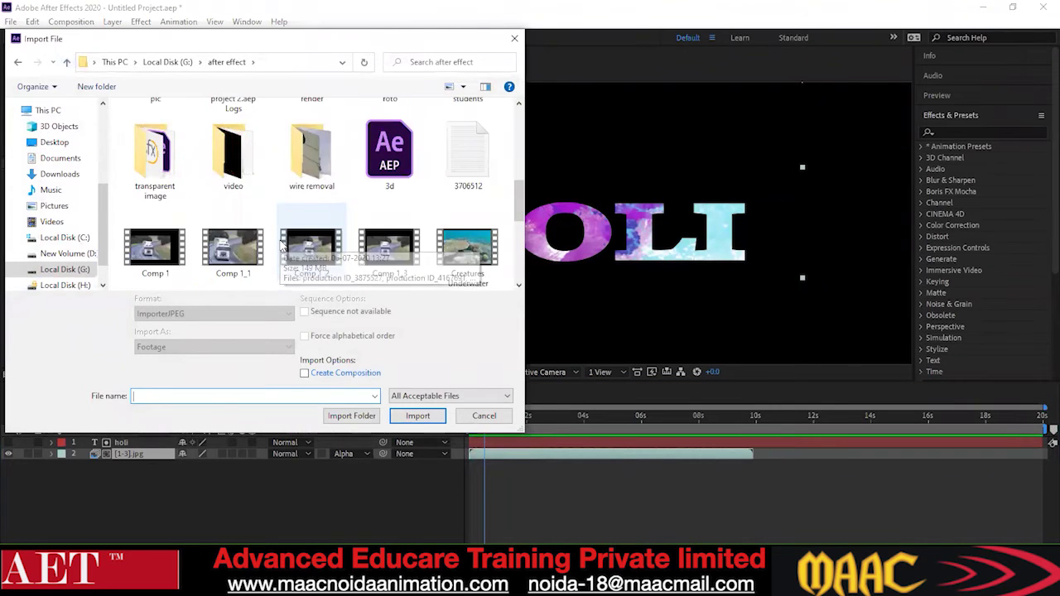
{"action": "scroll", "coordinate": [280, 246], "scroll_direction": "up", "scroll_amount": 3}
{"action": "scroll", "coordinate": [280, 245], "scroll_direction": "down", "scroll_amount": 1}
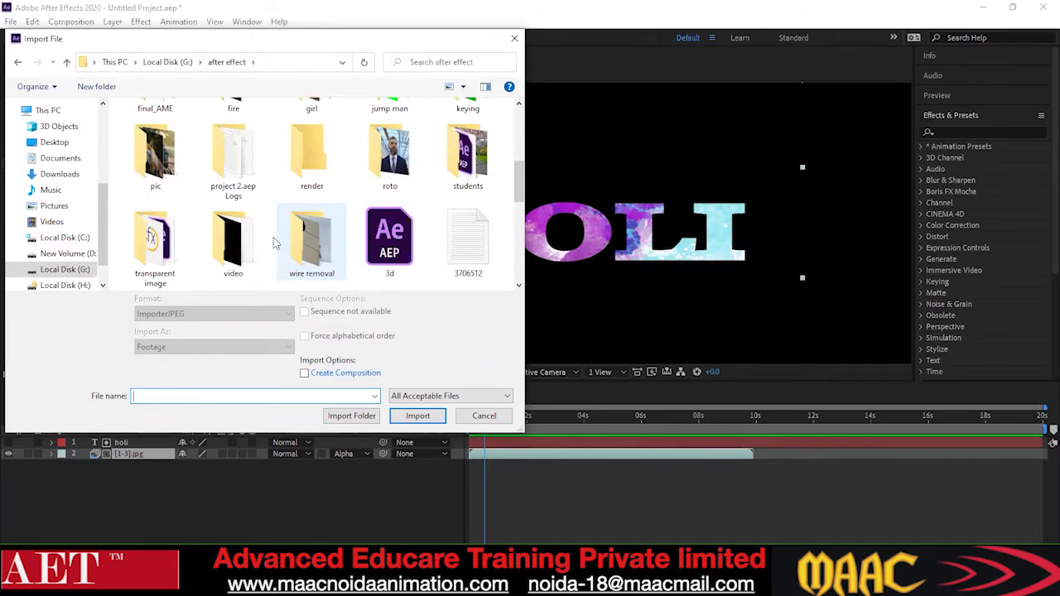
{"action": "scroll", "coordinate": [276, 243], "scroll_direction": "up", "scroll_amount": 2}
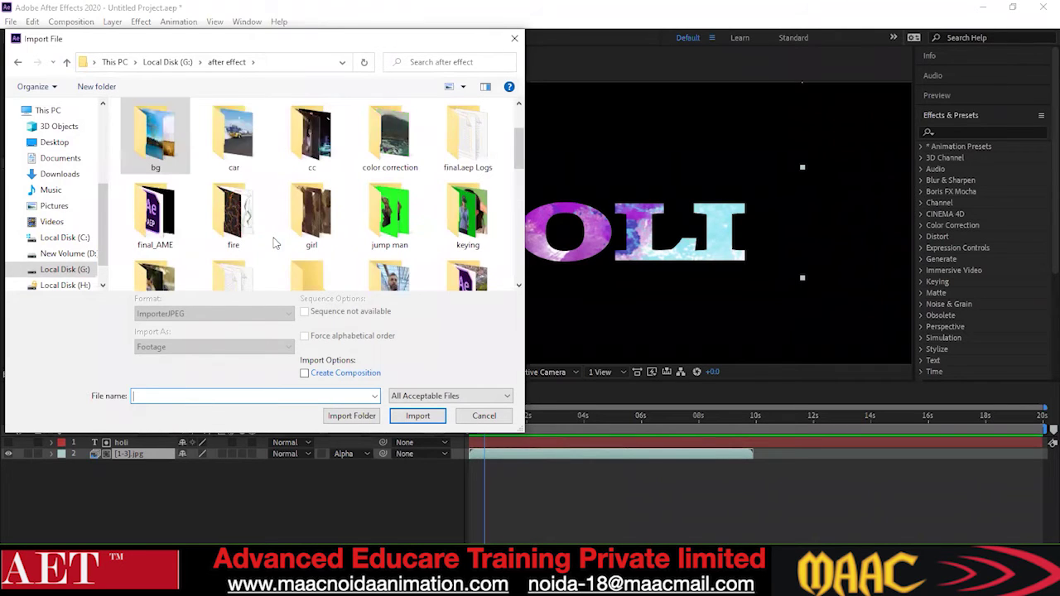
{"action": "scroll", "coordinate": [276, 243], "scroll_direction": "down", "scroll_amount": 1}
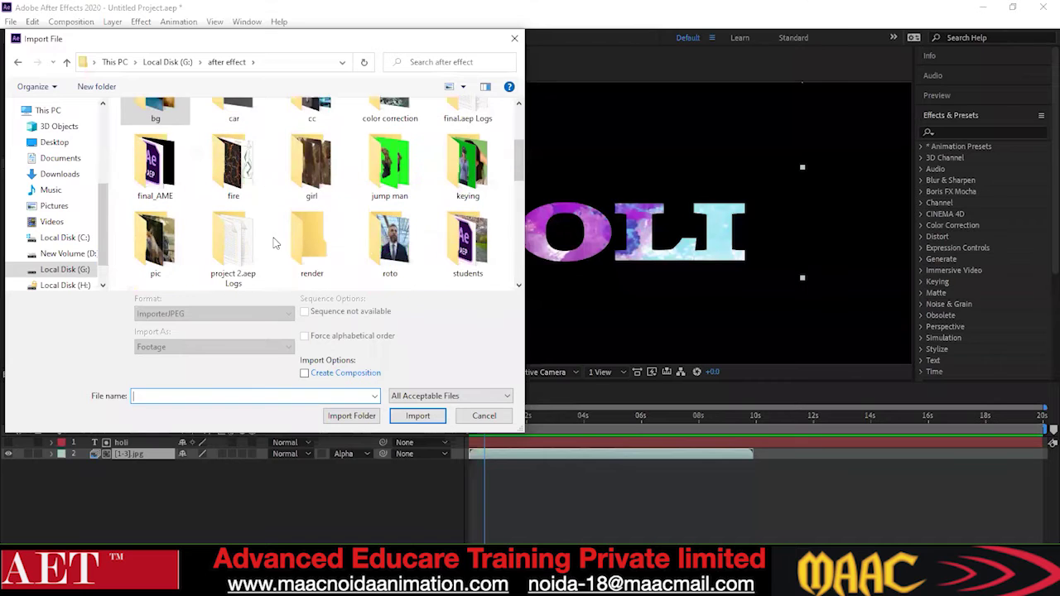
{"action": "scroll", "coordinate": [275, 243], "scroll_direction": "down", "scroll_amount": 1}
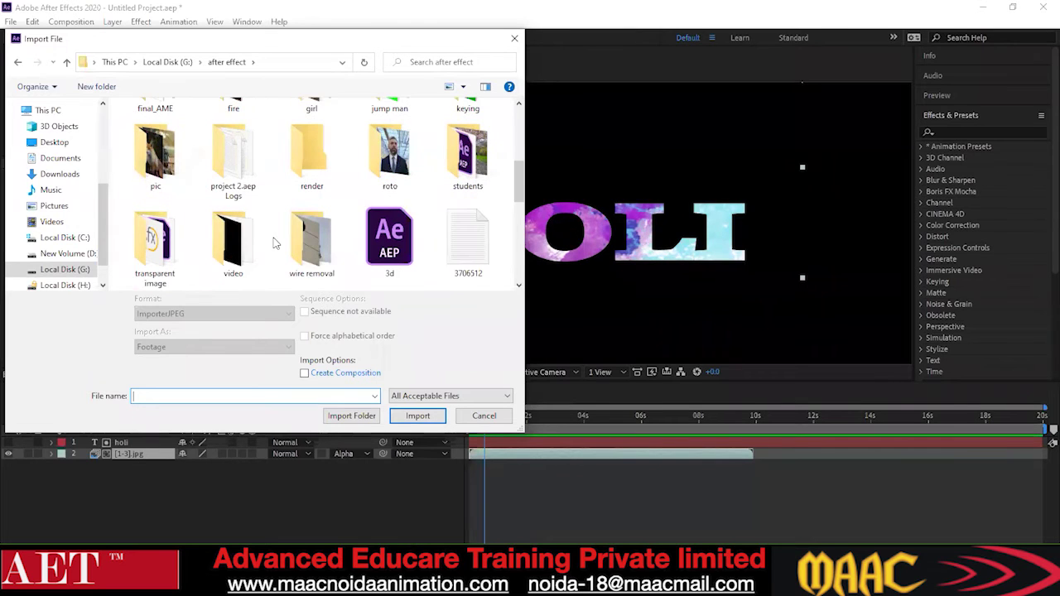
{"action": "scroll", "coordinate": [276, 242], "scroll_direction": "up", "scroll_amount": 1}
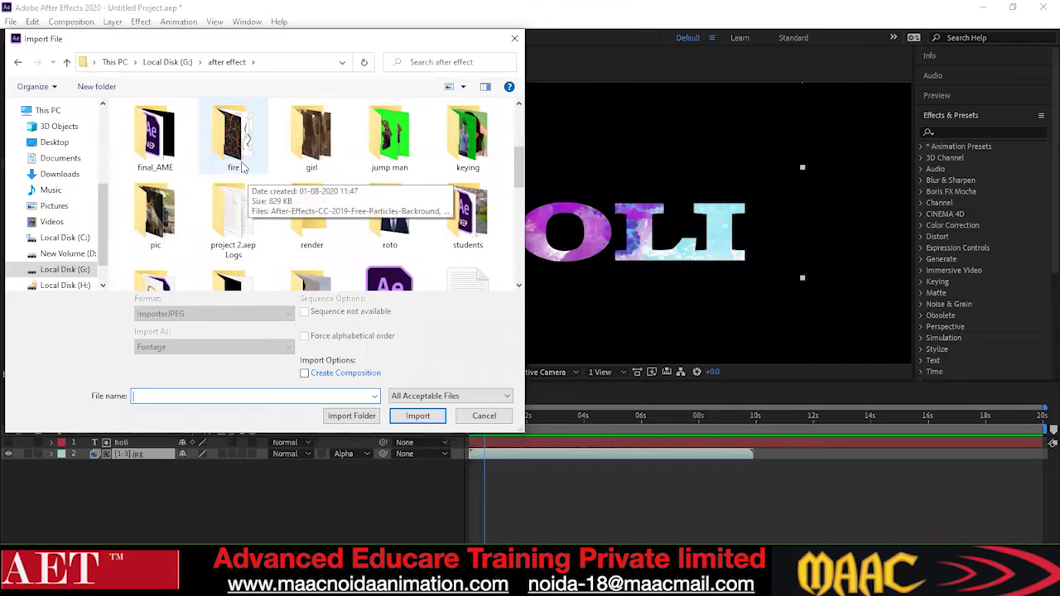
{"action": "double_click", "coordinate": [243, 168]}
{"action": "left_click", "coordinate": [175, 162]}
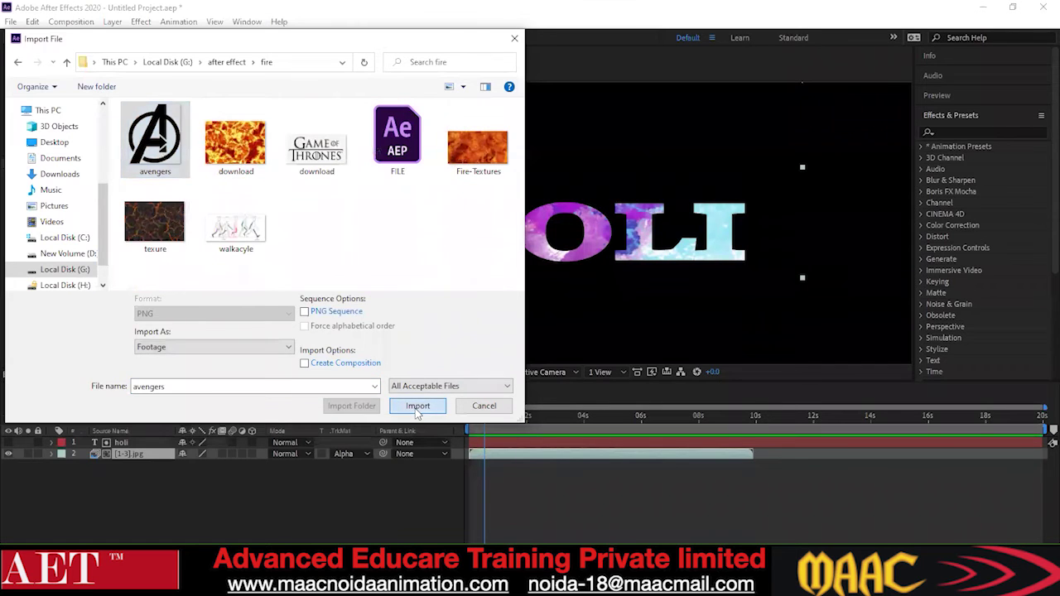
{"action": "left_click", "coordinate": [418, 416]}
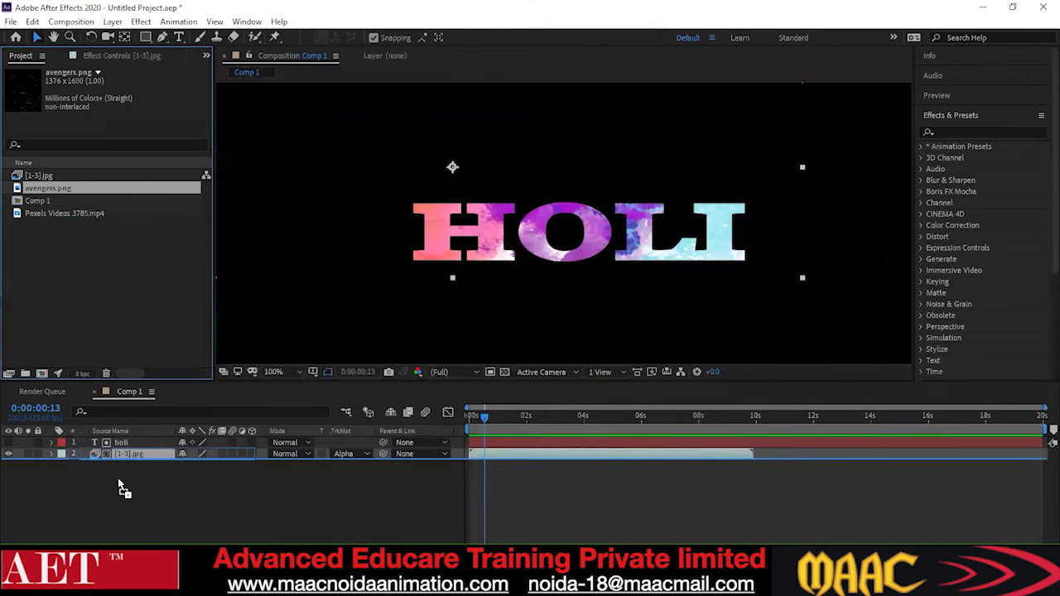
Delete the holi and [1-3].jpg layers from Comp 1 and add avengers.png as a layer in their place
{"action": "left_click_drag", "start_coordinate": [113, 430], "coordinate": [149, 459]}
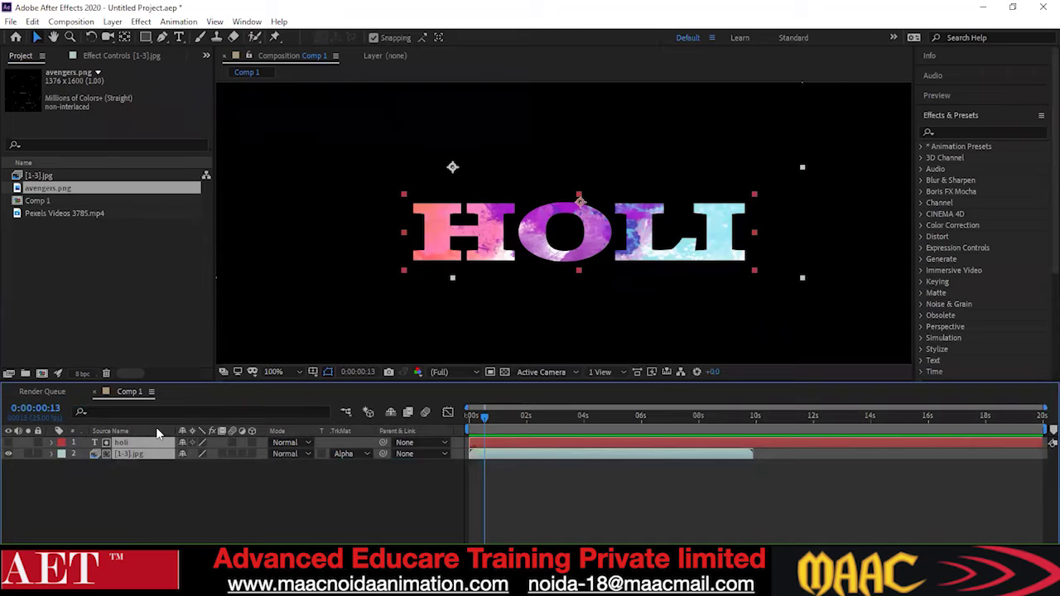
{"action": "key", "text": "Delete"}
{"action": "left_click_drag", "start_coordinate": [53, 190], "coordinate": [100, 473]}
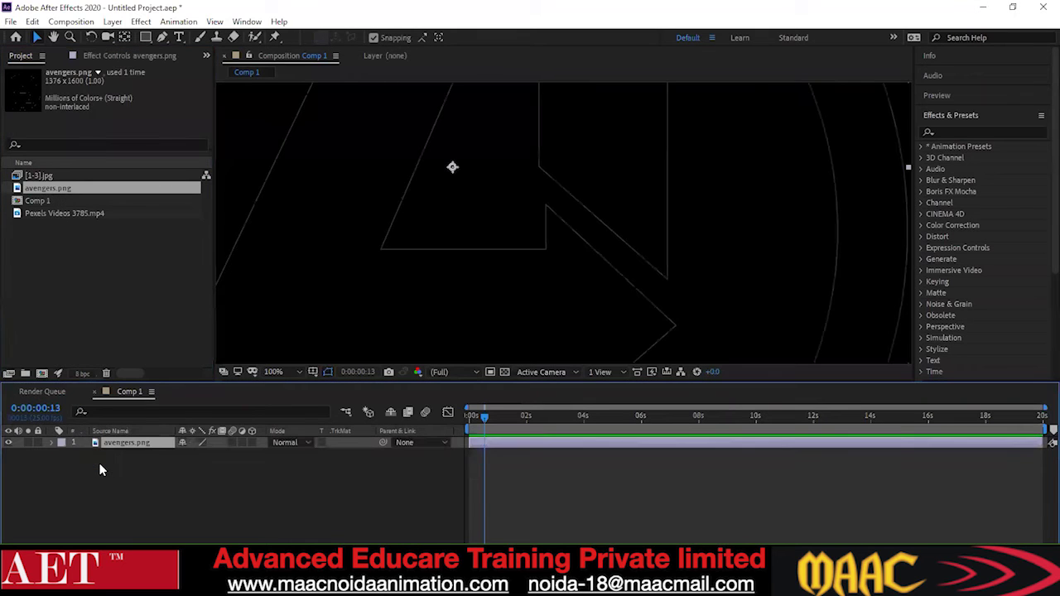
{"action": "scroll", "coordinate": [507, 215], "scroll_direction": "down", "scroll_amount": 6}
{"action": "scroll", "coordinate": [510, 217], "scroll_direction": "up", "scroll_amount": 2}
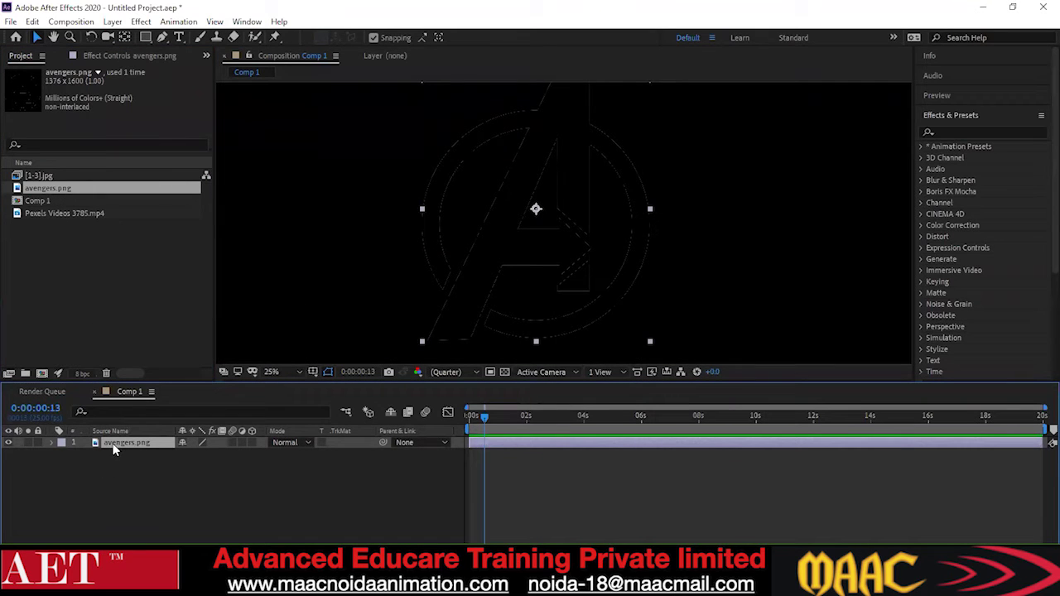
With the current time at the first frame, import texure.jpg and place it below the avengers.png layer
{"action": "left_click_drag", "start_coordinate": [486, 421], "coordinate": [469, 422]}
{"action": "double_click", "coordinate": [78, 272]}
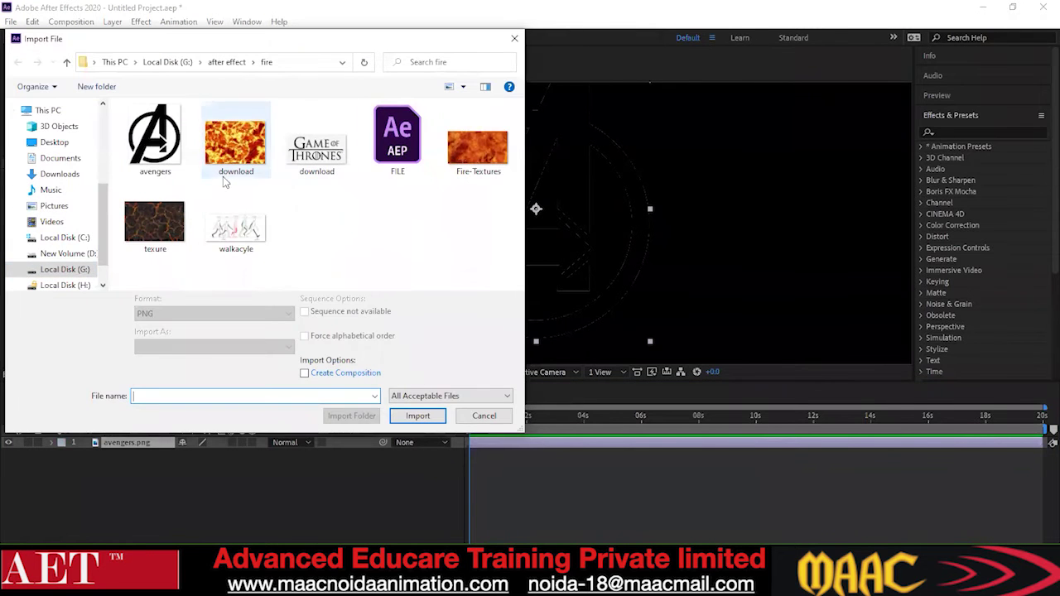
{"action": "left_click", "coordinate": [155, 227]}
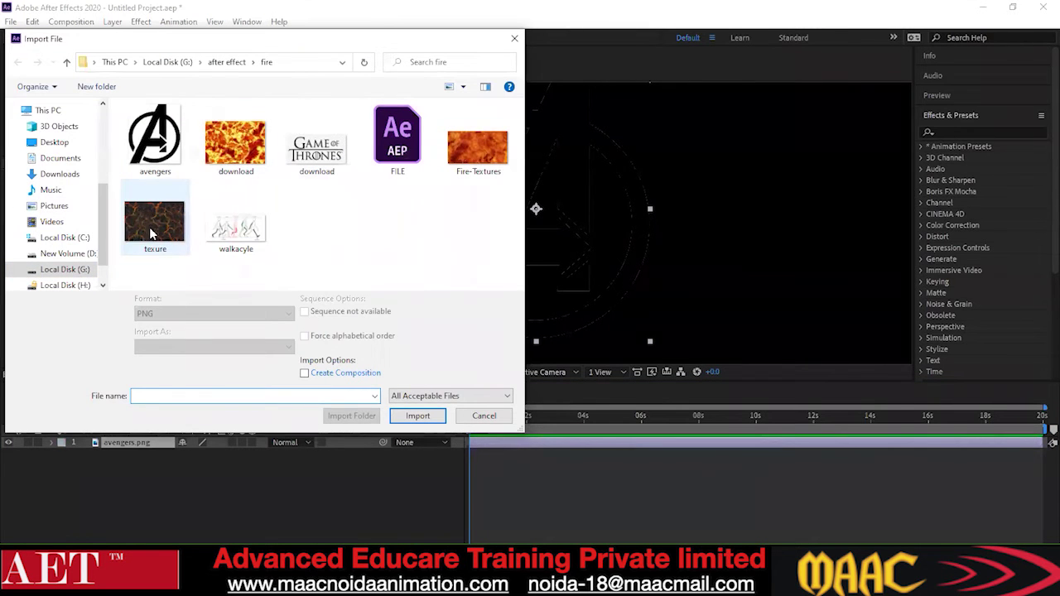
{"action": "left_click", "coordinate": [418, 415]}
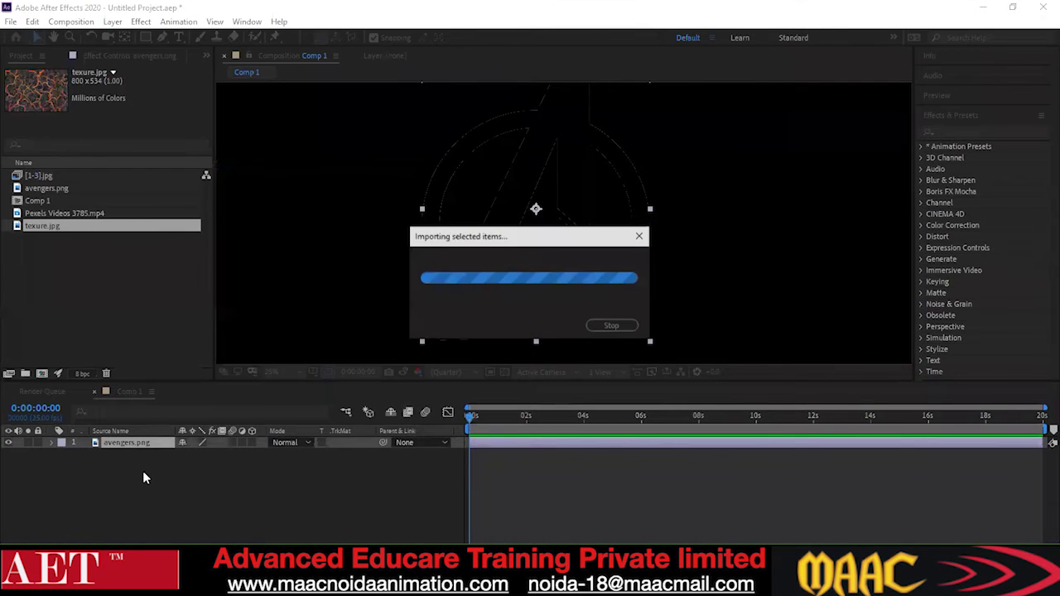
{"action": "left_click_drag", "start_coordinate": [41, 225], "coordinate": [116, 464]}
Apply an Alpha Matte from avengers.png to the texure.jpg layer and enlarge the texture to cover the whole logo
{"action": "left_click", "coordinate": [368, 452]}
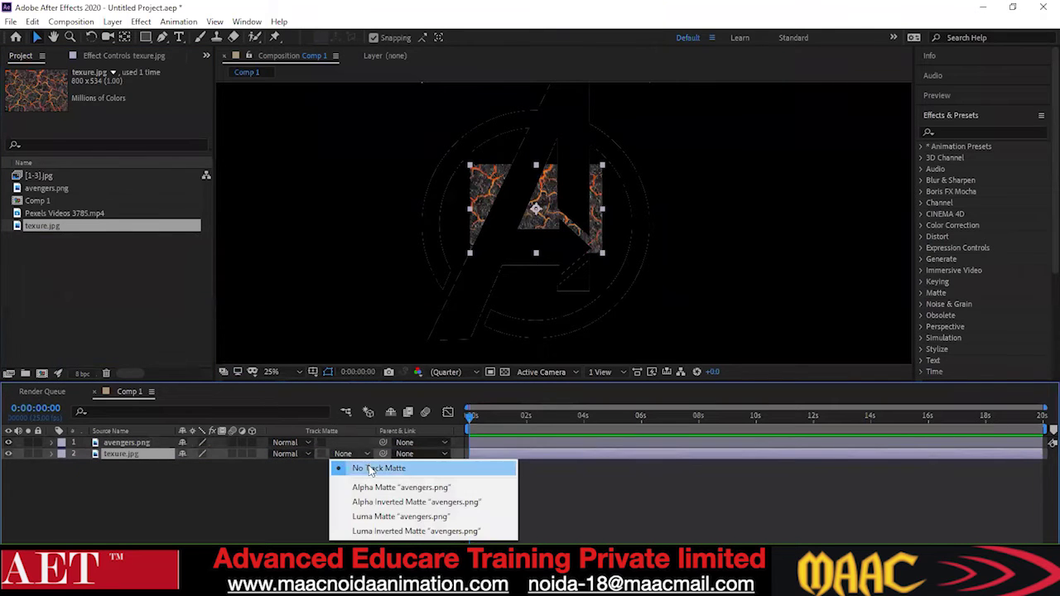
{"action": "left_click", "coordinate": [369, 487]}
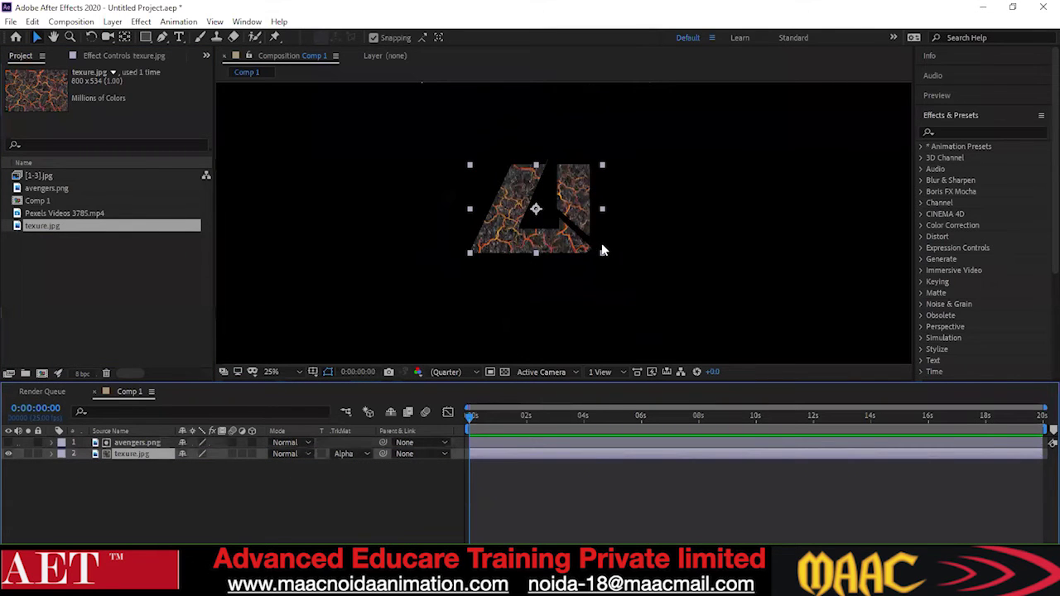
{"action": "left_click_drag", "start_coordinate": [601, 254], "coordinate": [699, 354]}
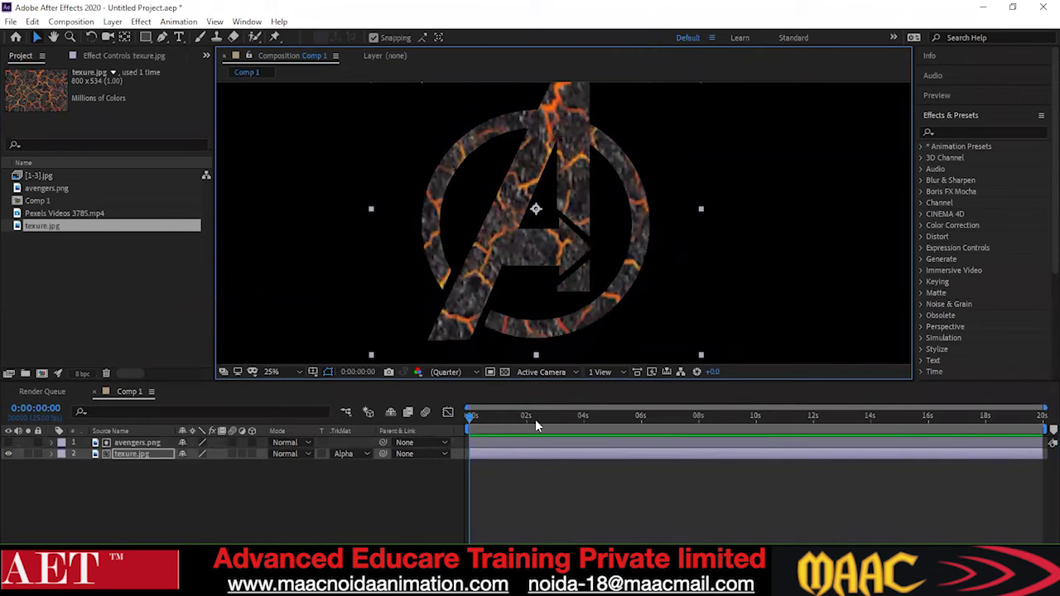
Scrub the beginning of Comp 1 back to the first frame and view the matted logo within the whole frame
{"action": "left_click_drag", "start_coordinate": [479, 418], "coordinate": [457, 426]}
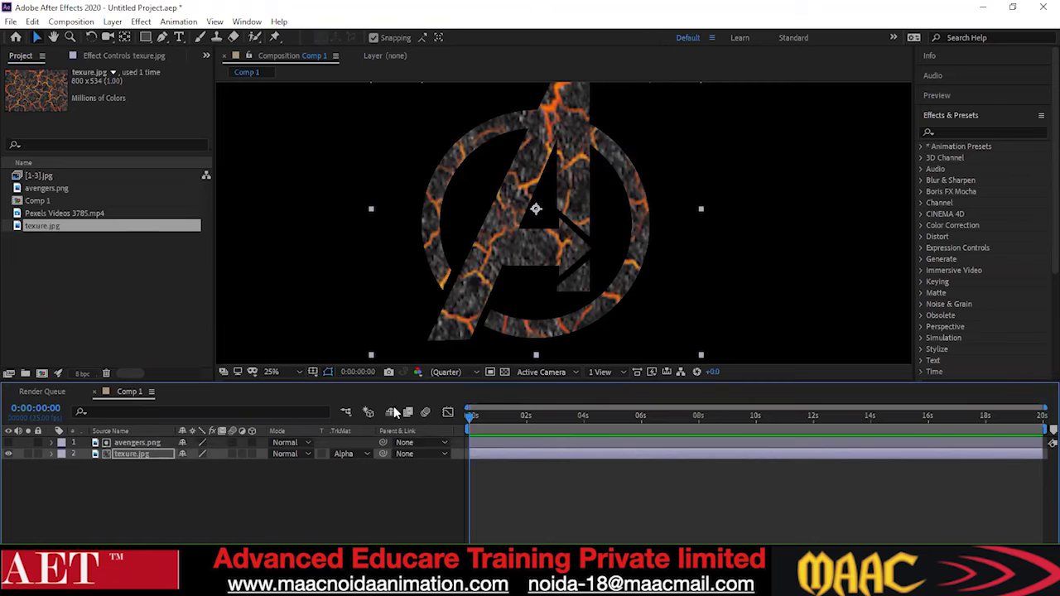
{"action": "mouse_move", "coordinate": [472, 422]}
{"action": "left_mouse_down"}
{"action": "mouse_move", "coordinate": [492, 424]}
{"action": "mouse_move", "coordinate": [470, 423]}
{"action": "left_mouse_up"}
{"action": "scroll", "coordinate": [568, 265], "scroll_direction": "down", "scroll_amount": 4}
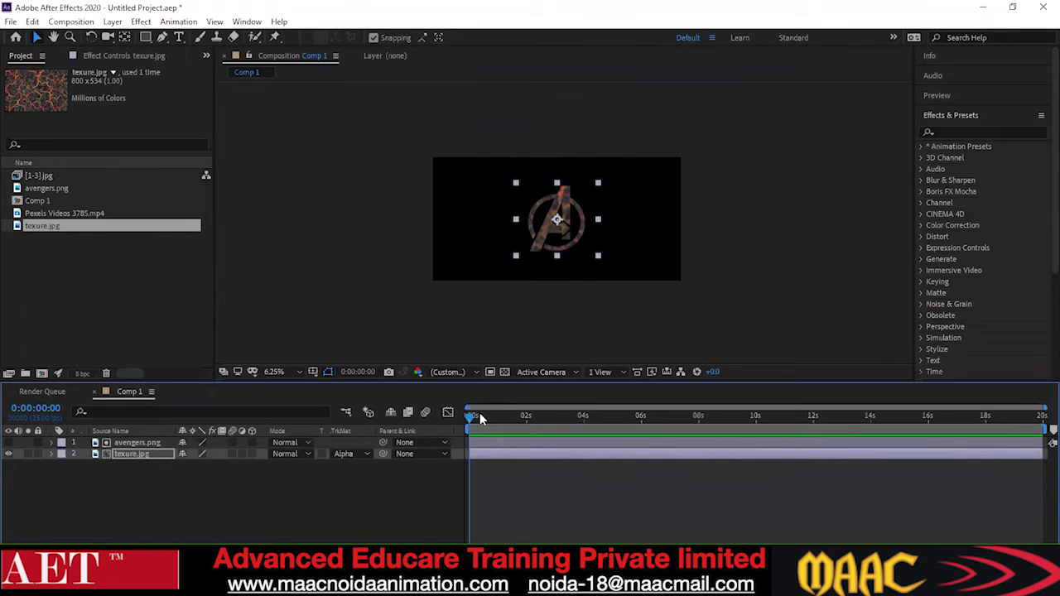
{"action": "double_click", "coordinate": [116, 301]}
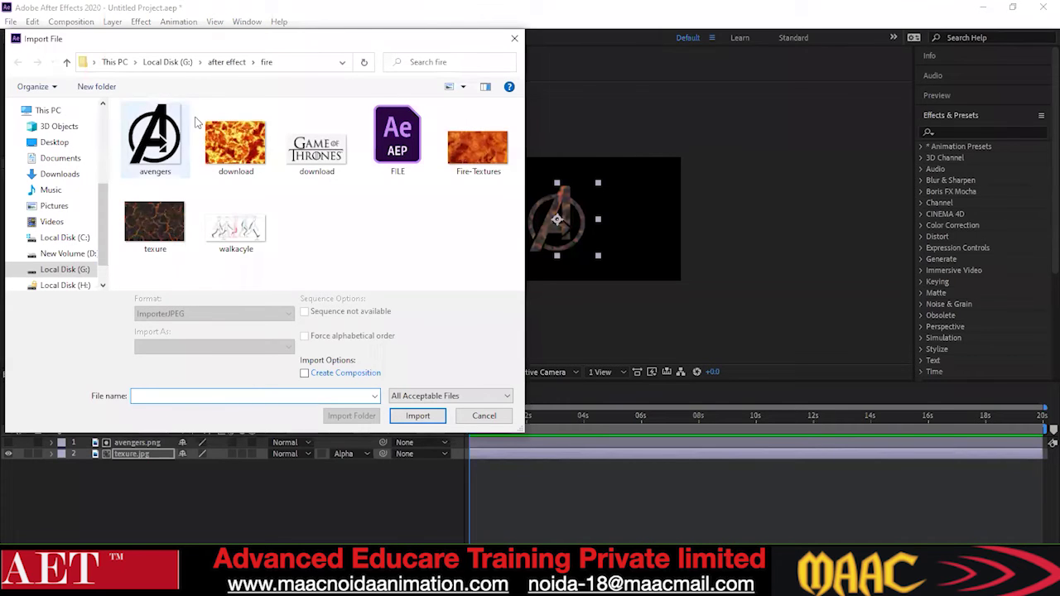
{"action": "left_click", "coordinate": [66, 63]}
{"action": "left_click", "coordinate": [484, 416]}
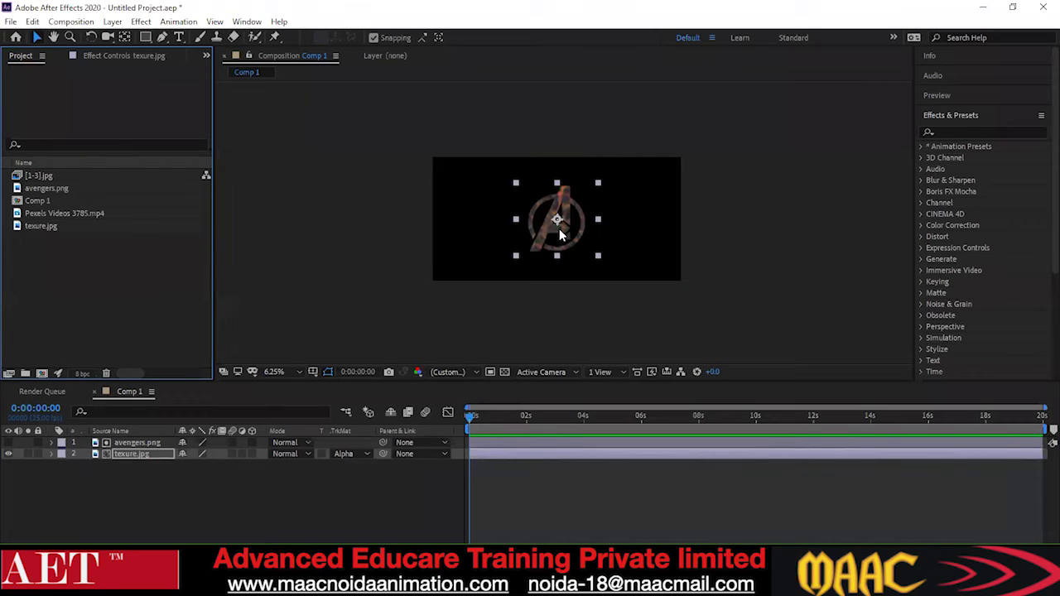
Review the track matte options of the texure.jpg layer and inspect the textured logo up close at the first frame
{"action": "left_click", "coordinate": [352, 458]}
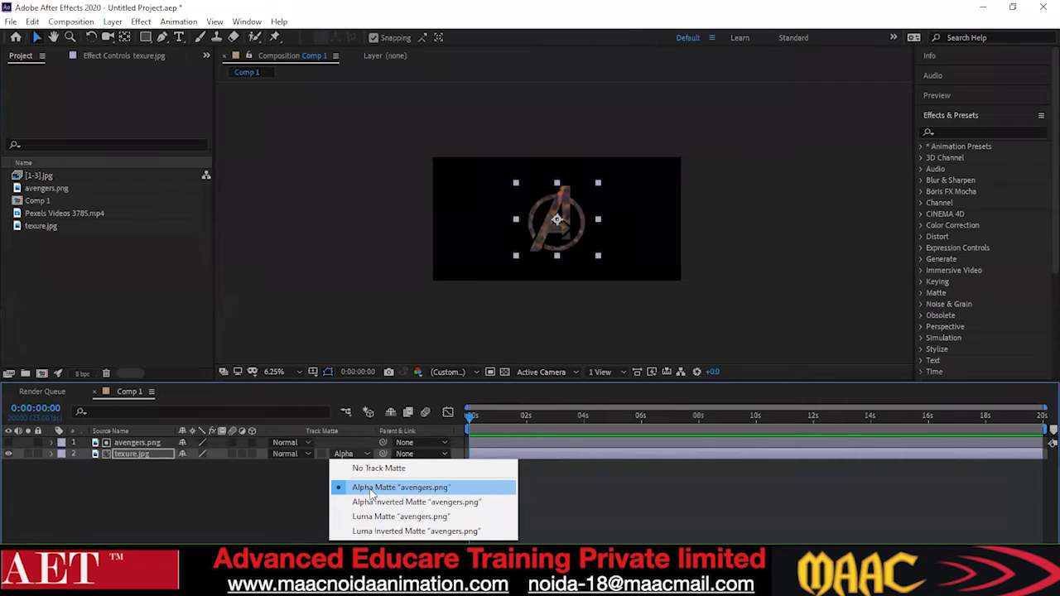
{"action": "left_click", "coordinate": [41, 496]}
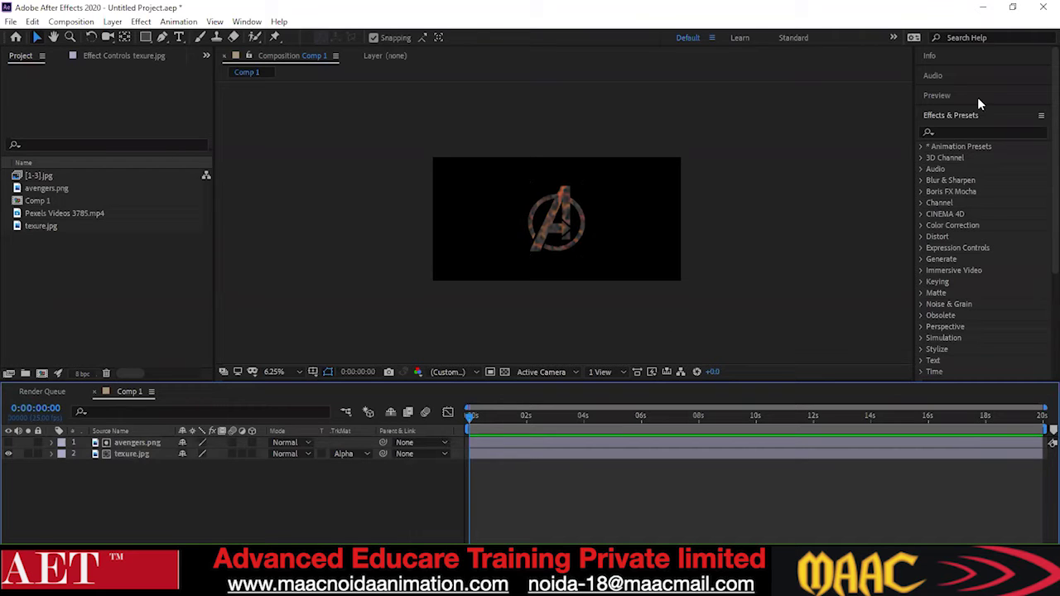
{"action": "left_click", "coordinate": [982, 133]}
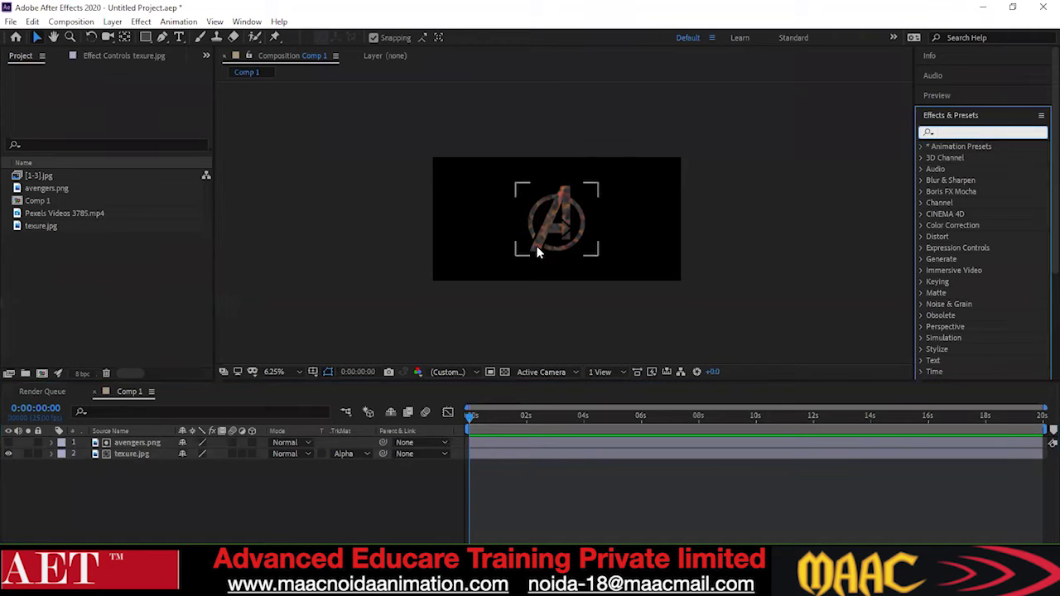
{"action": "scroll", "coordinate": [544, 229], "scroll_direction": "up", "scroll_amount": 2}
{"action": "scroll", "coordinate": [546, 231], "scroll_direction": "down", "scroll_amount": 1}
{"action": "scroll", "coordinate": [548, 240], "scroll_direction": "up", "scroll_amount": 1}
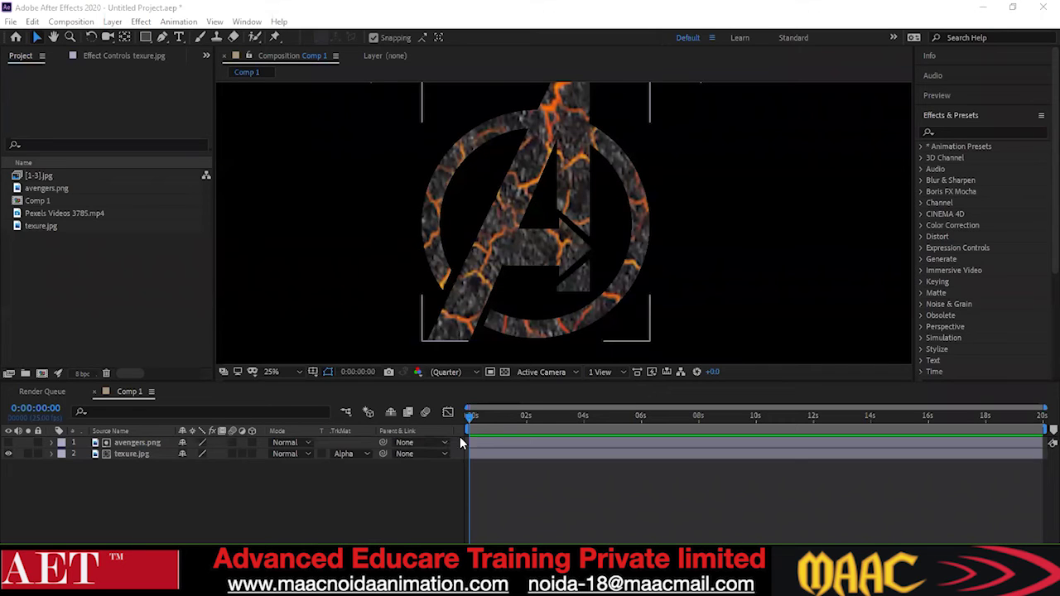
{"action": "left_click_drag", "start_coordinate": [514, 421], "coordinate": [467, 423]}
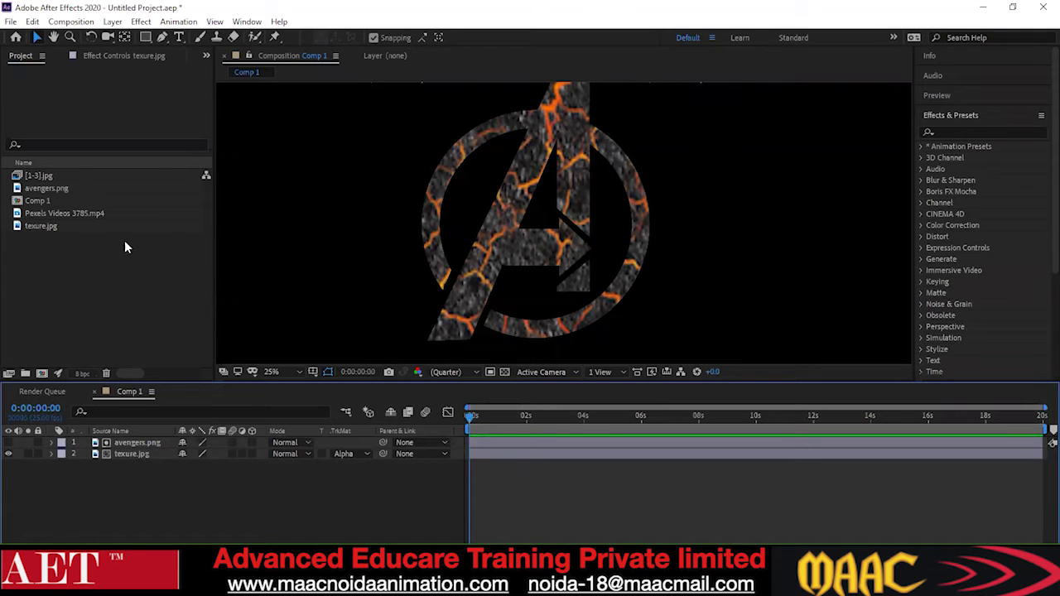
Delete all items from the project, including Comp 1 and the imported footage
{"action": "left_click_drag", "start_coordinate": [40, 293], "coordinate": [184, 157]}
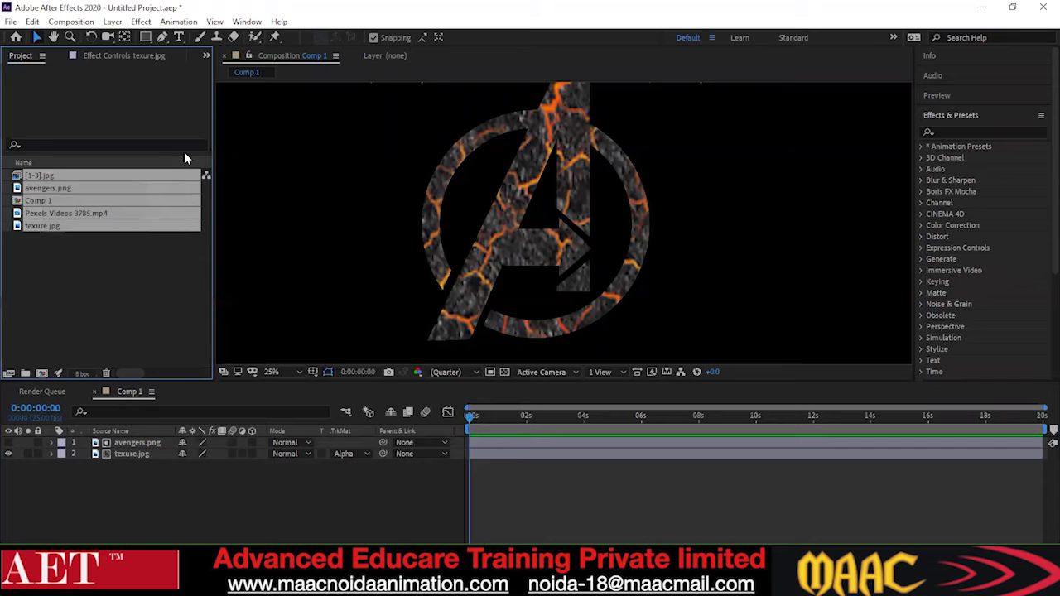
{"action": "key", "text": "Delete"}
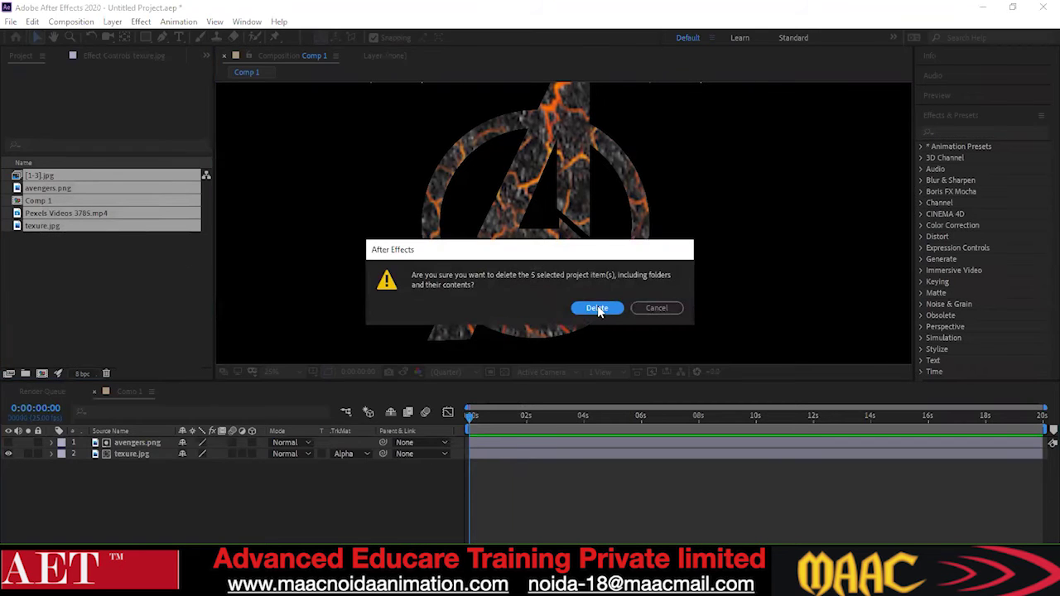
{"action": "left_click", "coordinate": [597, 308]}
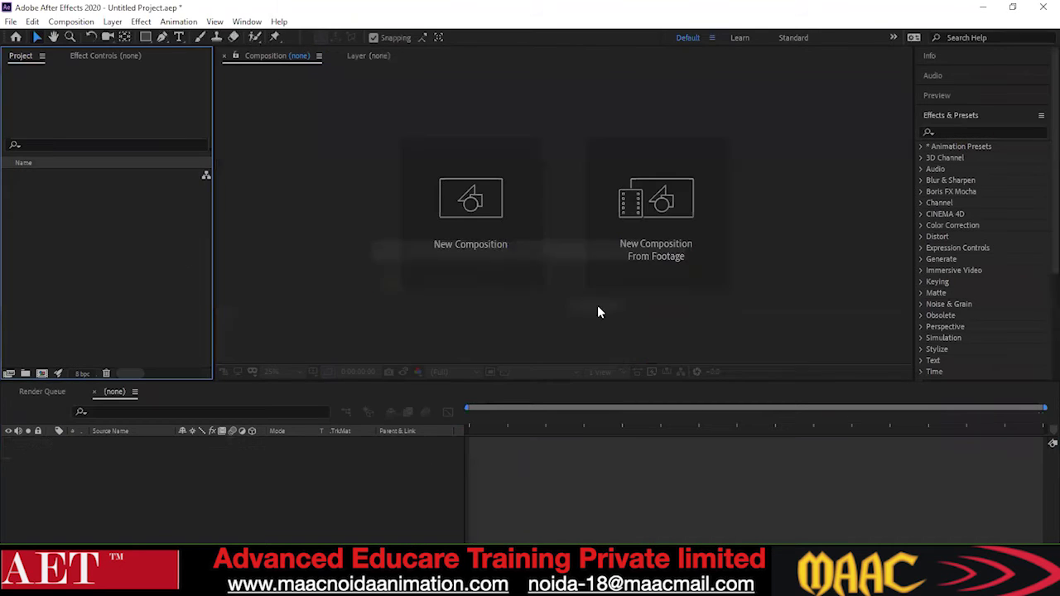
{"action": "left_click", "coordinate": [456, 207]}
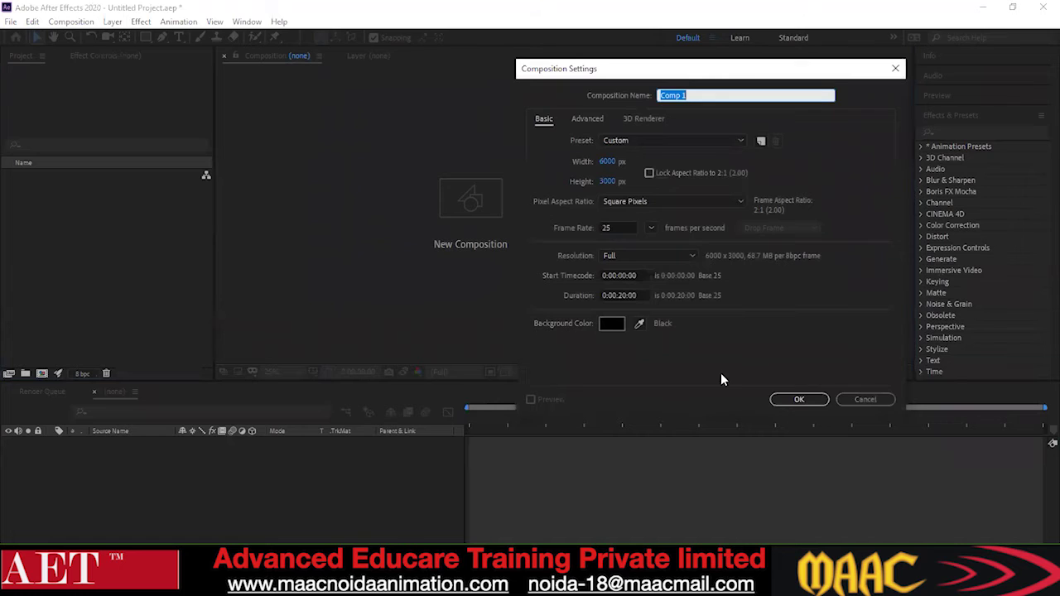
{"action": "left_click", "coordinate": [861, 402]}
{"action": "left_click", "coordinate": [105, 263]}
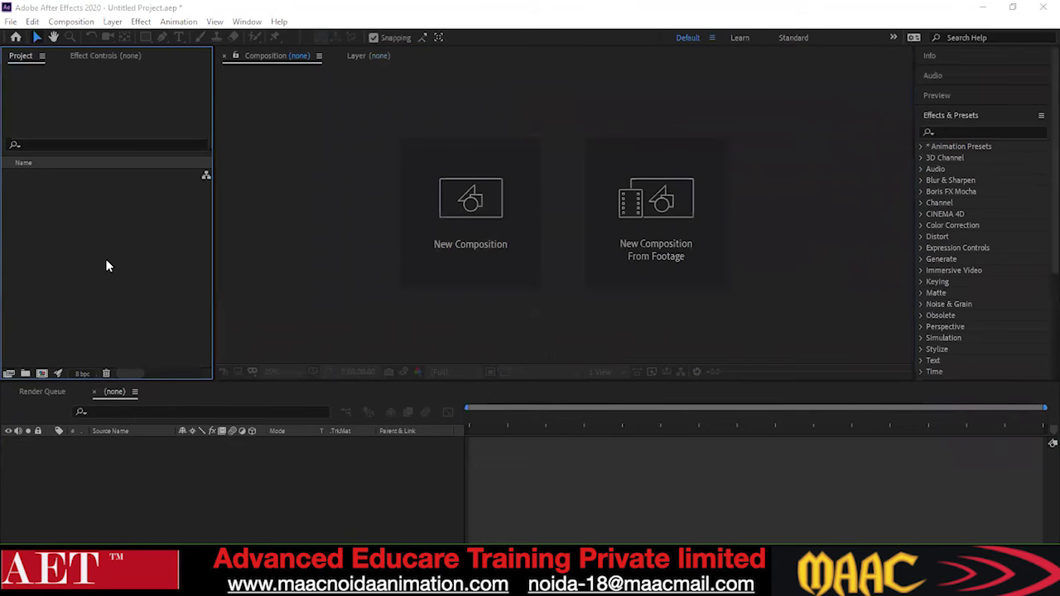
Browse the after effect folder and its assests subfolder for a character file to import
{"action": "double_click", "coordinate": [106, 266]}
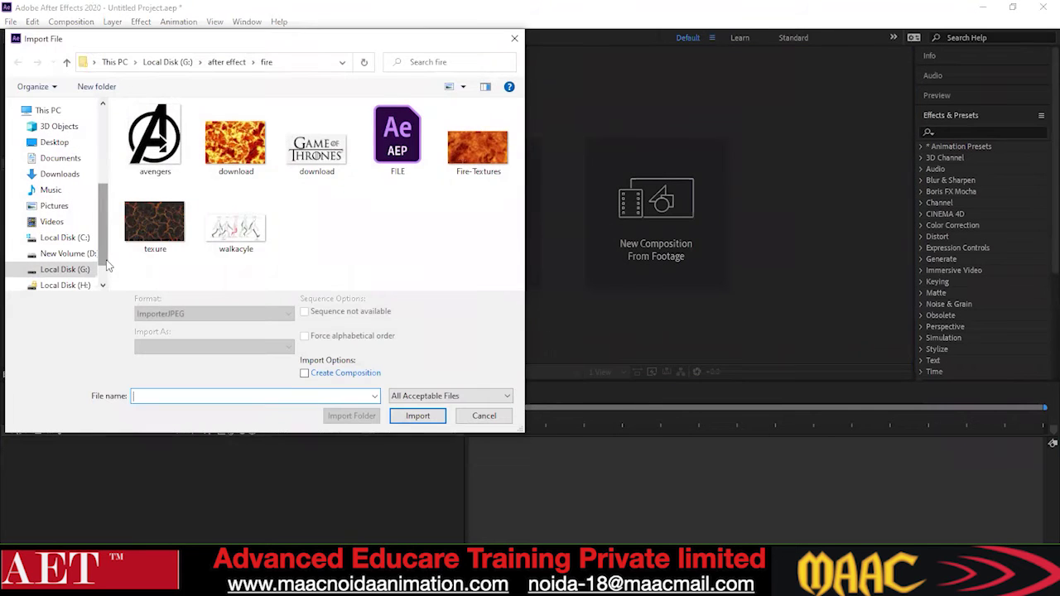
{"action": "left_click", "coordinate": [68, 64]}
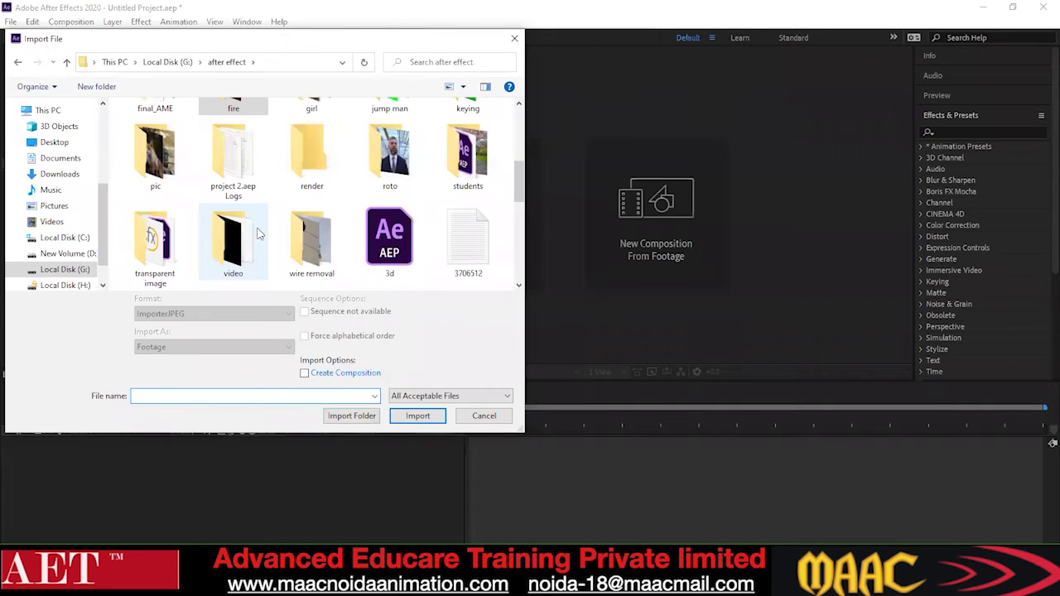
{"action": "scroll", "coordinate": [257, 234], "scroll_direction": "up", "scroll_amount": 2}
{"action": "scroll", "coordinate": [258, 235], "scroll_direction": "down", "scroll_amount": 8}
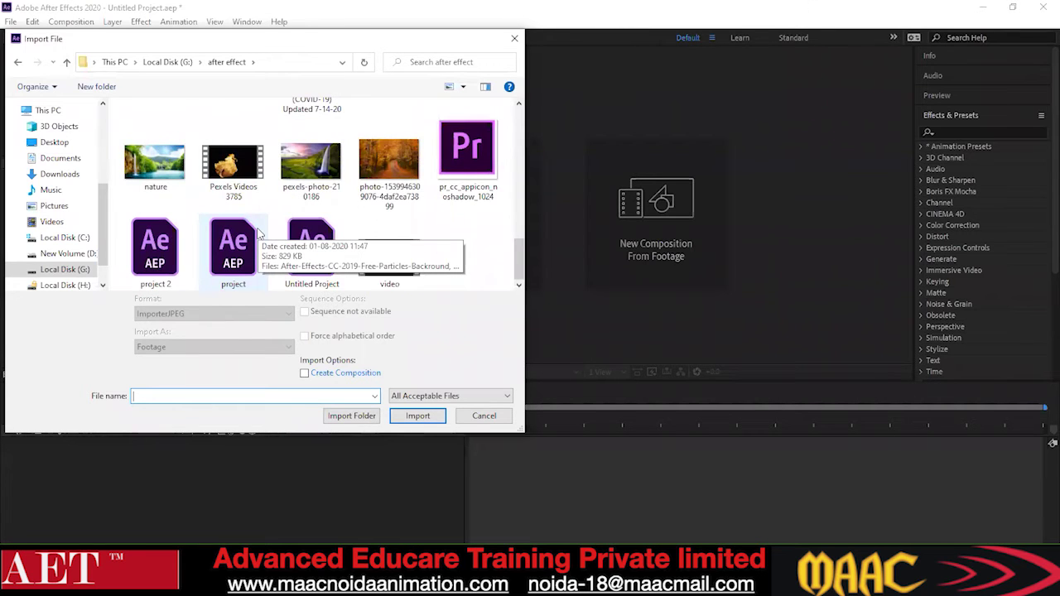
{"action": "scroll", "coordinate": [258, 234], "scroll_direction": "up", "scroll_amount": 3}
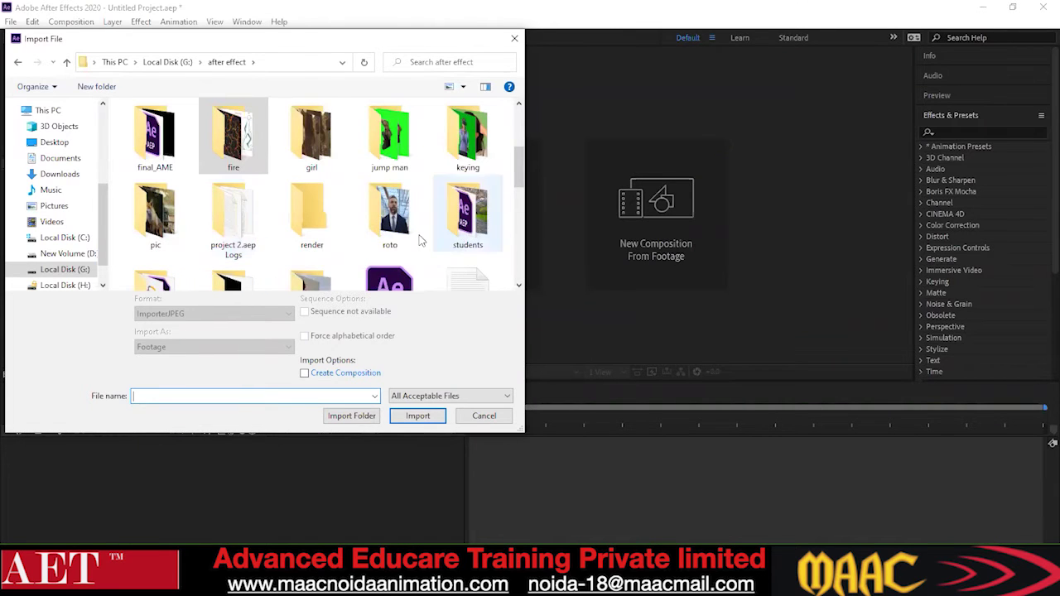
{"action": "scroll", "coordinate": [420, 240], "scroll_direction": "up", "scroll_amount": 3}
{"action": "double_click", "coordinate": [390, 137]}
{"action": "scroll", "coordinate": [119, 232], "scroll_direction": "down", "scroll_amount": 2}
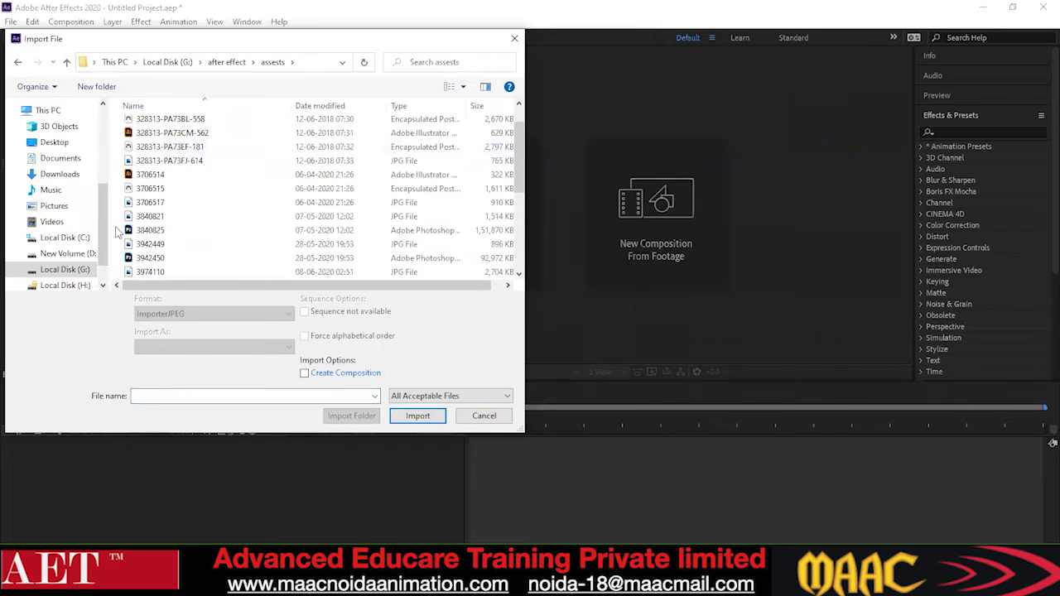
{"action": "scroll", "coordinate": [118, 232], "scroll_direction": "down", "scroll_amount": 4}
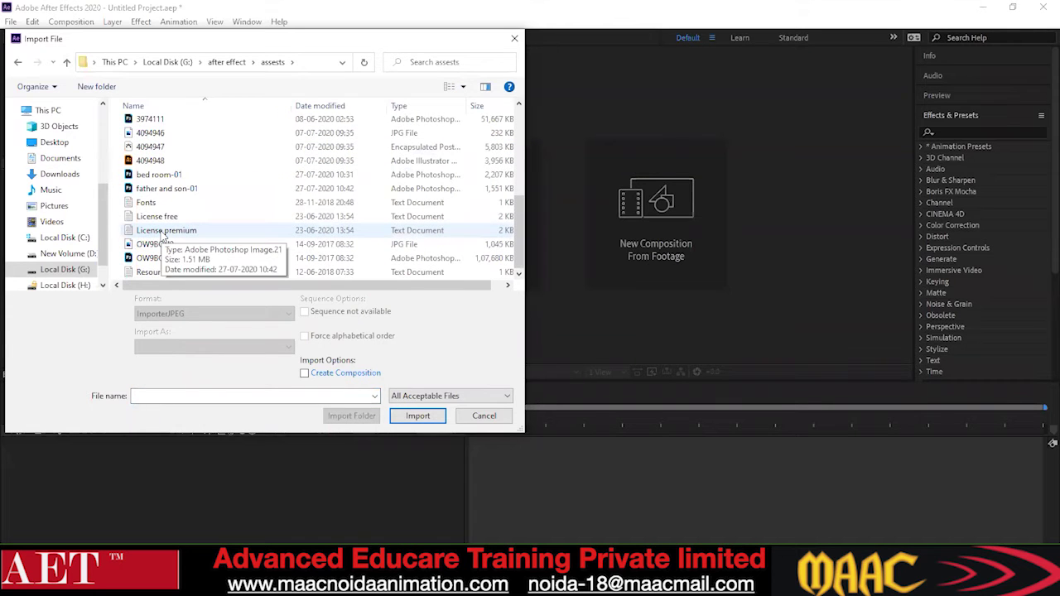
{"action": "scroll", "coordinate": [207, 223], "scroll_direction": "up", "scroll_amount": 1}
Import the layered PSB file mother side (1) from the assests 2 folder as a composition
{"action": "key", "text": "BackSpace"}
{"action": "double_click", "coordinate": [461, 151]}
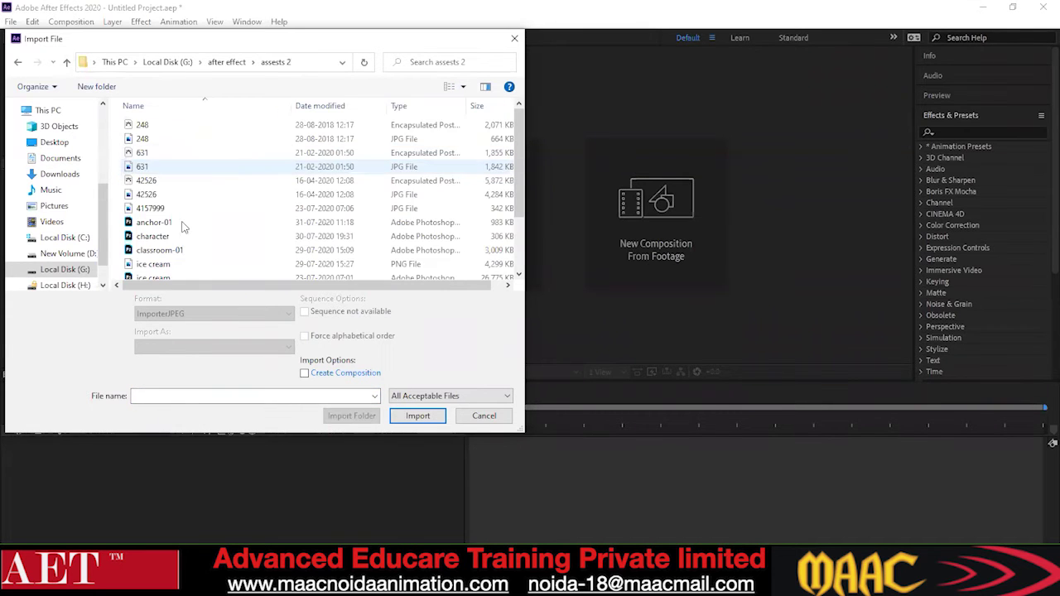
{"action": "scroll", "coordinate": [183, 227], "scroll_direction": "down", "scroll_amount": 2}
{"action": "left_click", "coordinate": [207, 244]}
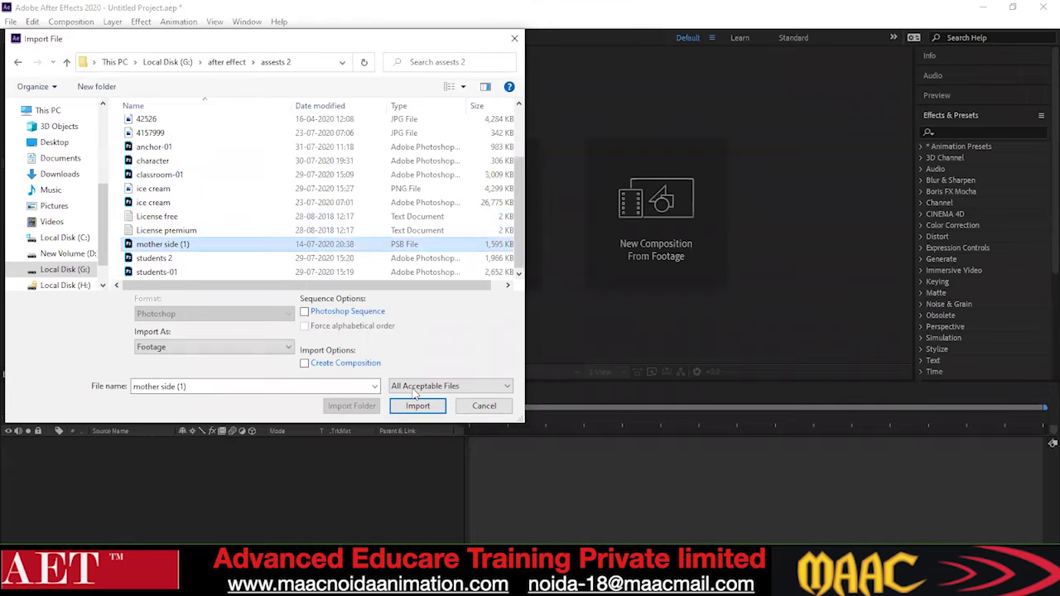
{"action": "left_click", "coordinate": [416, 405]}
{"action": "left_click", "coordinate": [542, 372]}
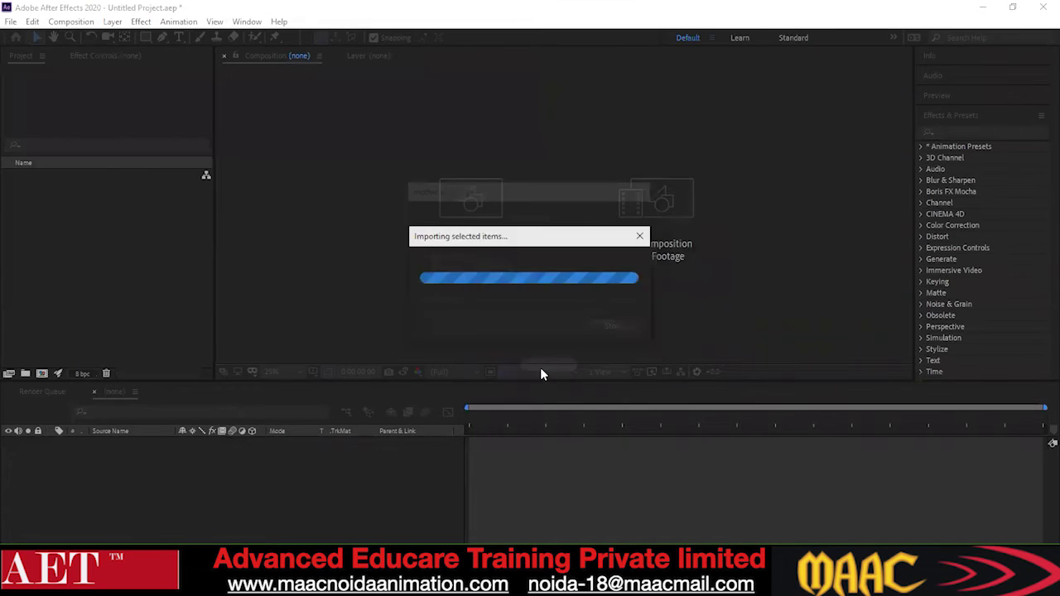
Nest the mother side (1) composition in a new composition and hide the white background layer inside mother side (1)
{"action": "left_click_drag", "start_coordinate": [48, 175], "coordinate": [100, 443]}
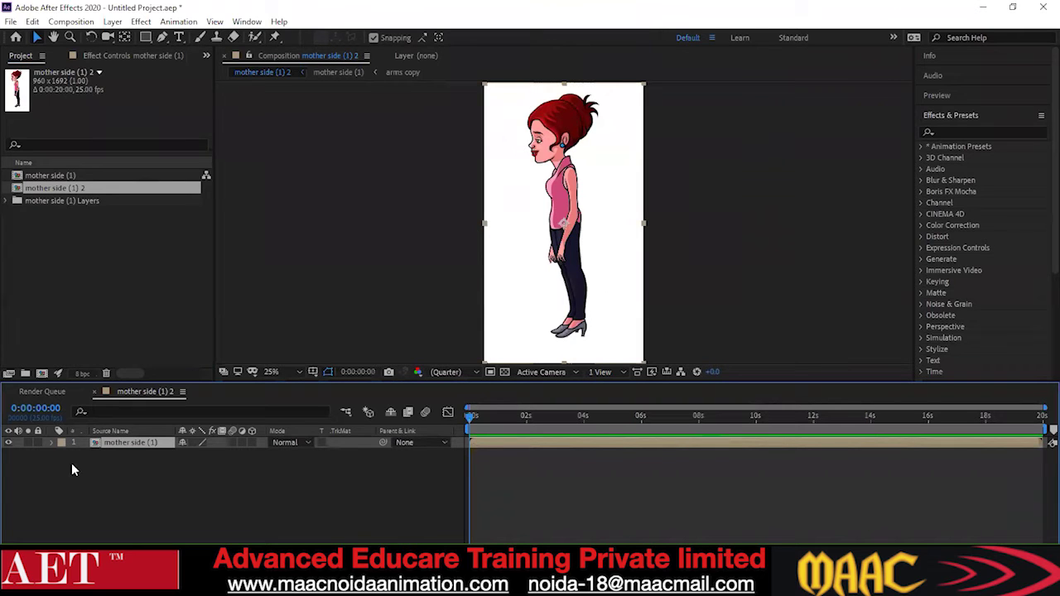
{"action": "double_click", "coordinate": [113, 442]}
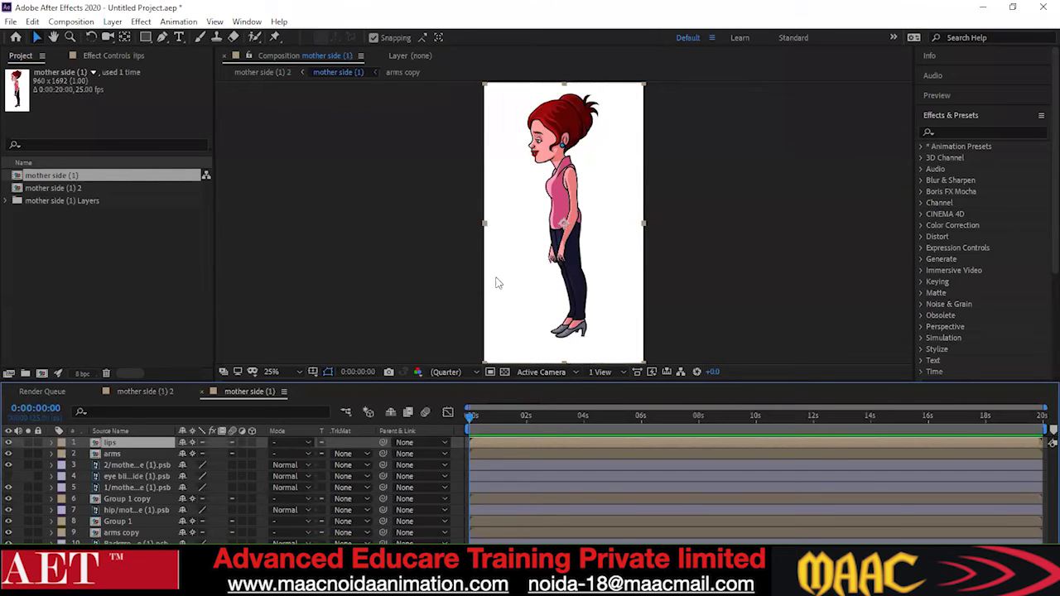
{"action": "left_click", "coordinate": [9, 542]}
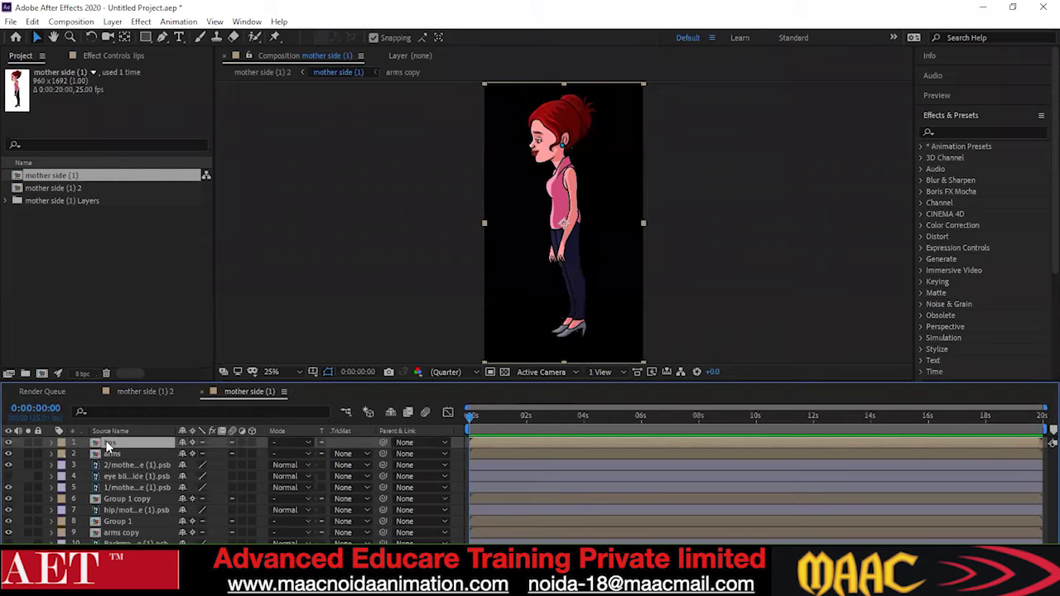
Open the nested lips composition and check the visibility of lip layers 1 and 2 up close
{"action": "double_click", "coordinate": [107, 446]}
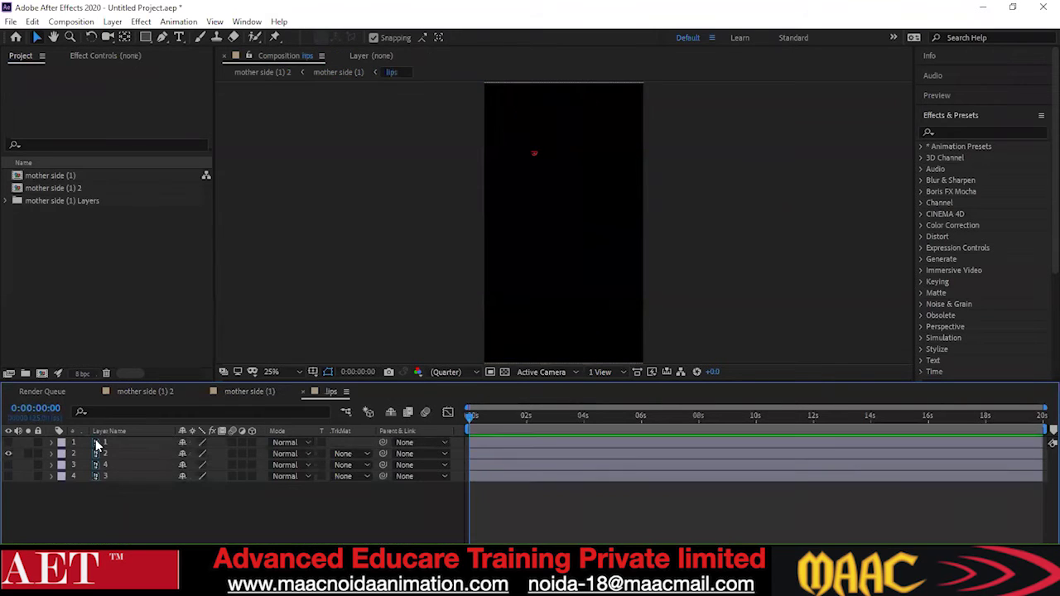
{"action": "mouse_move", "coordinate": [6, 447]}
{"action": "left_mouse_down"}
{"action": "mouse_move", "coordinate": [10, 483]}
{"action": "mouse_move", "coordinate": [9, 441]}
{"action": "left_mouse_up"}
{"action": "left_click", "coordinate": [9, 453]}
{"action": "scroll", "coordinate": [673, 170], "scroll_direction": "up", "scroll_amount": 3}
{"action": "left_click_drag", "start_coordinate": [533, 179], "coordinate": [517, 205]}
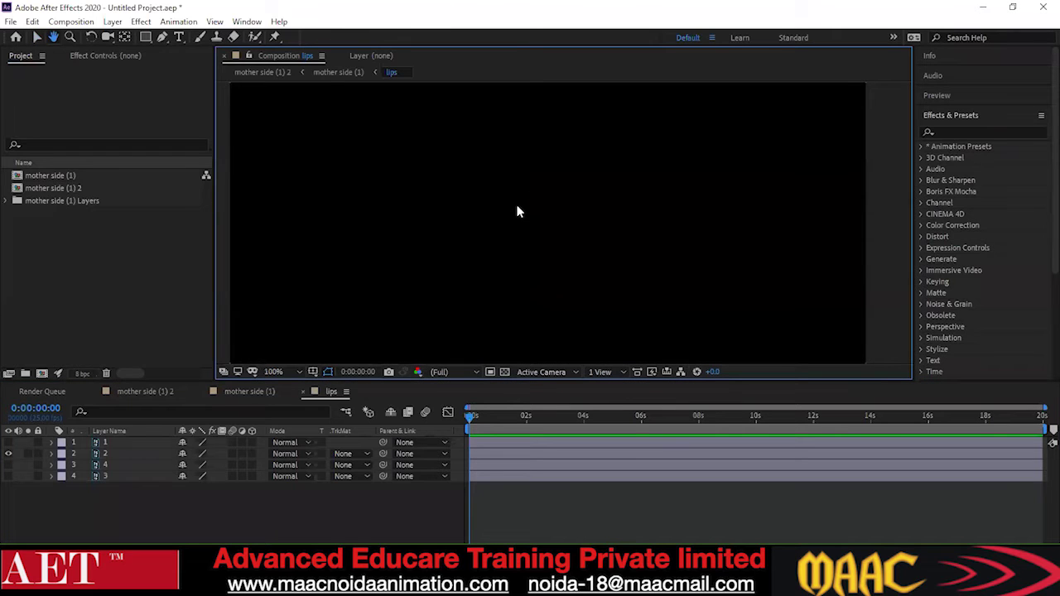
Show all the mouth-shape layers in the lips composition, and hide all four together
{"action": "left_click", "coordinate": [8, 465]}
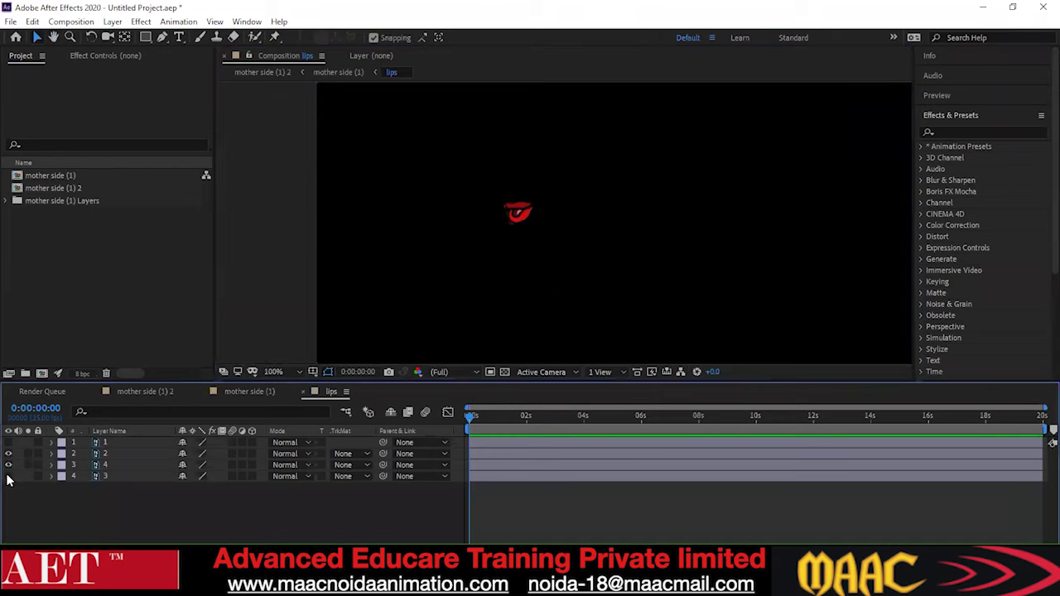
{"action": "left_click", "coordinate": [9, 443]}
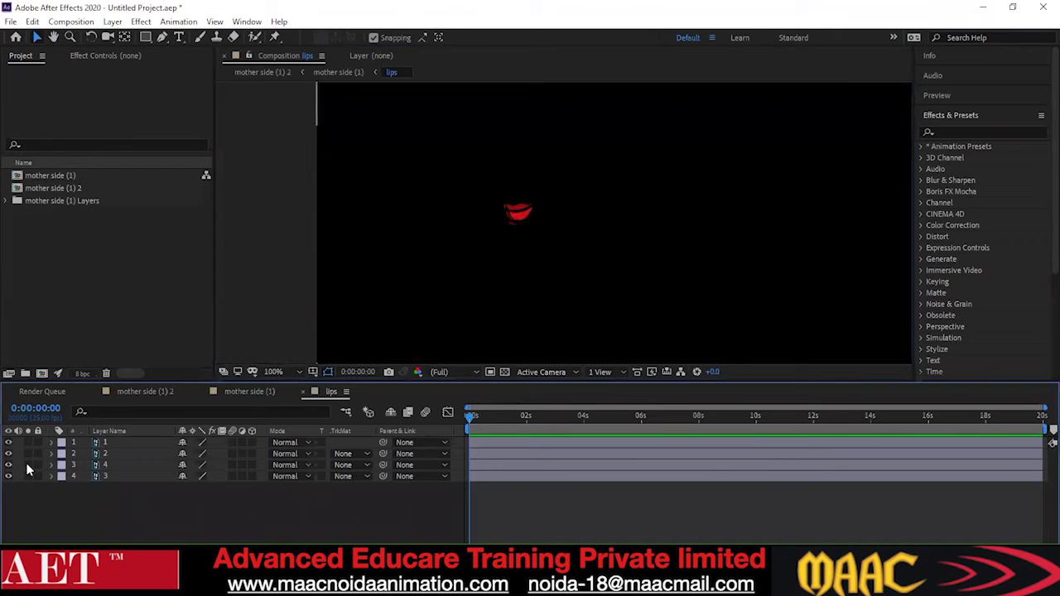
{"action": "left_click_drag", "start_coordinate": [7, 442], "coordinate": [8, 480]}
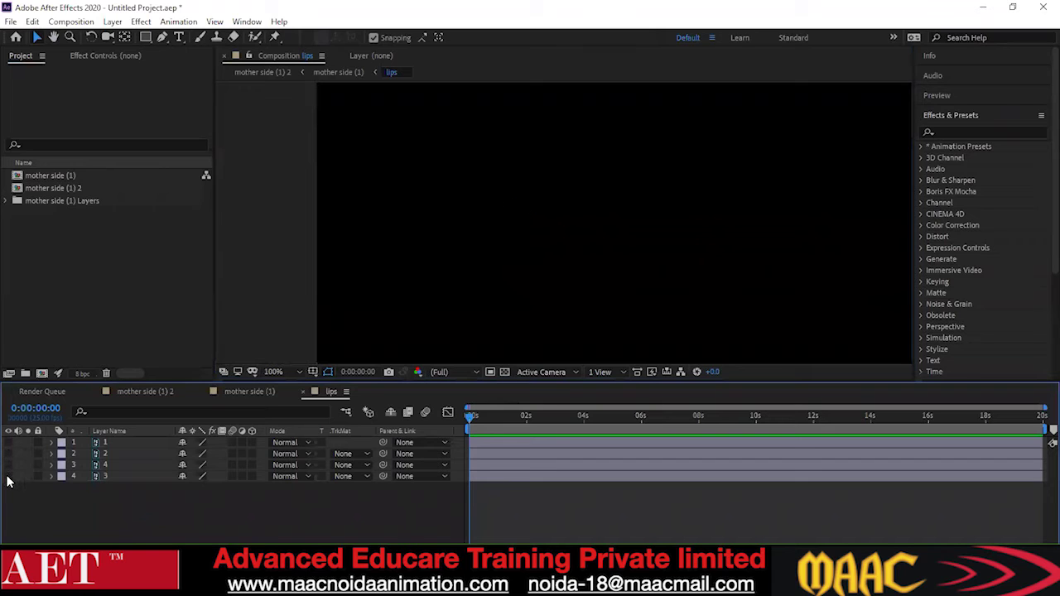
Toggle the individual mouth-shape layers on and off to compare them, leaving all four layers visible
{"action": "left_click", "coordinate": [9, 478]}
{"action": "left_click", "coordinate": [9, 464]}
{"action": "left_click", "coordinate": [9, 454]}
{"action": "left_click", "coordinate": [9, 442]}
{"action": "left_click", "coordinate": [9, 443]}
{"action": "left_click", "coordinate": [9, 453]}
{"action": "left_click", "coordinate": [9, 444]}
{"action": "left_click", "coordinate": [9, 476]}
{"action": "left_click", "coordinate": [9, 465]}
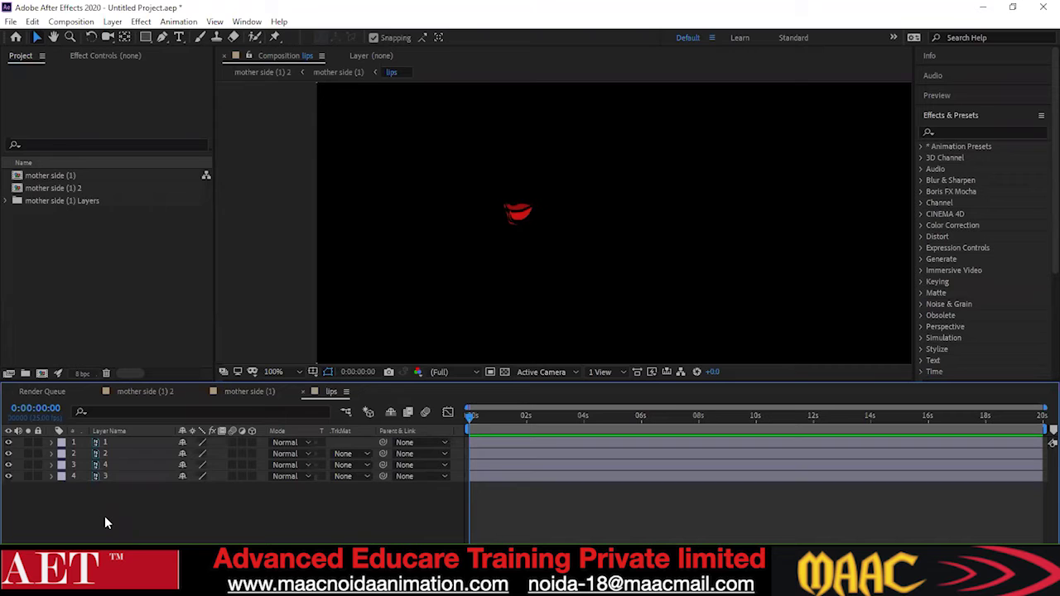
Check the wrist and upper-arm layers inside the arms composition by toggling their visibility, and return to mother side (1)
{"action": "left_click", "coordinate": [337, 73]}
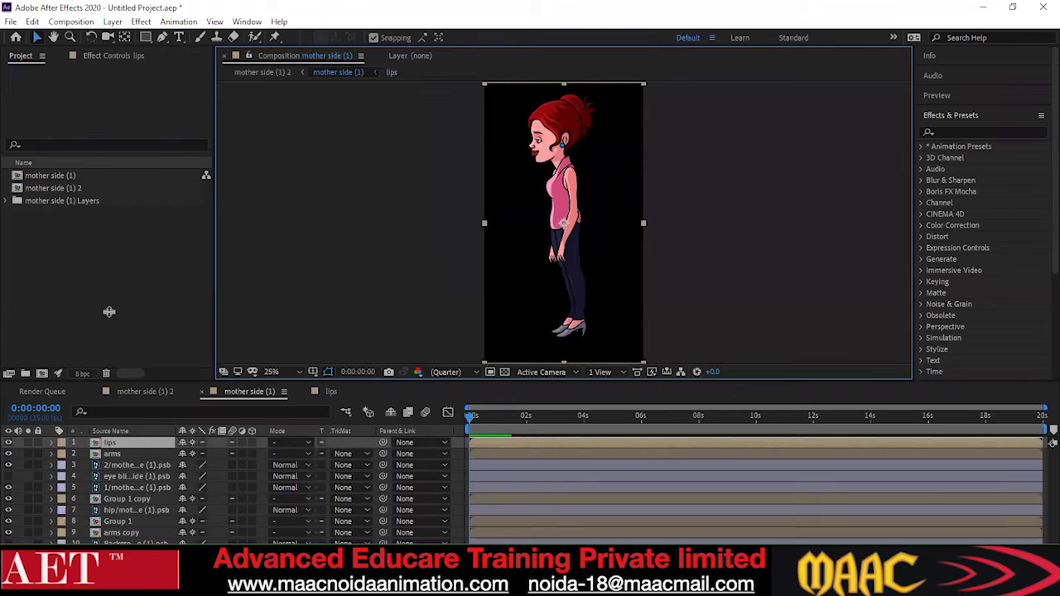
{"action": "left_click", "coordinate": [106, 455]}
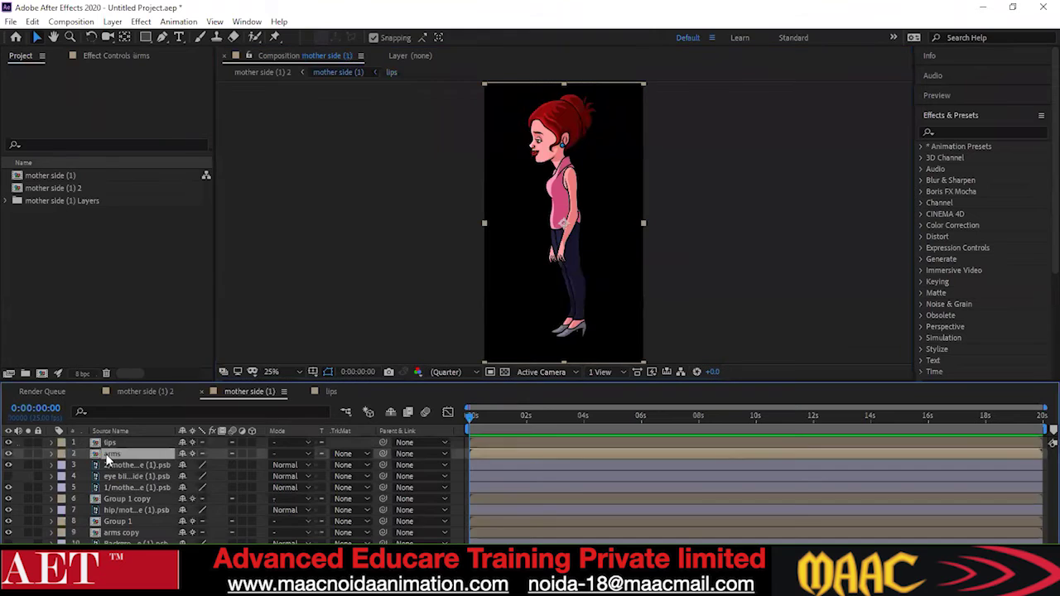
{"action": "double_click", "coordinate": [106, 459]}
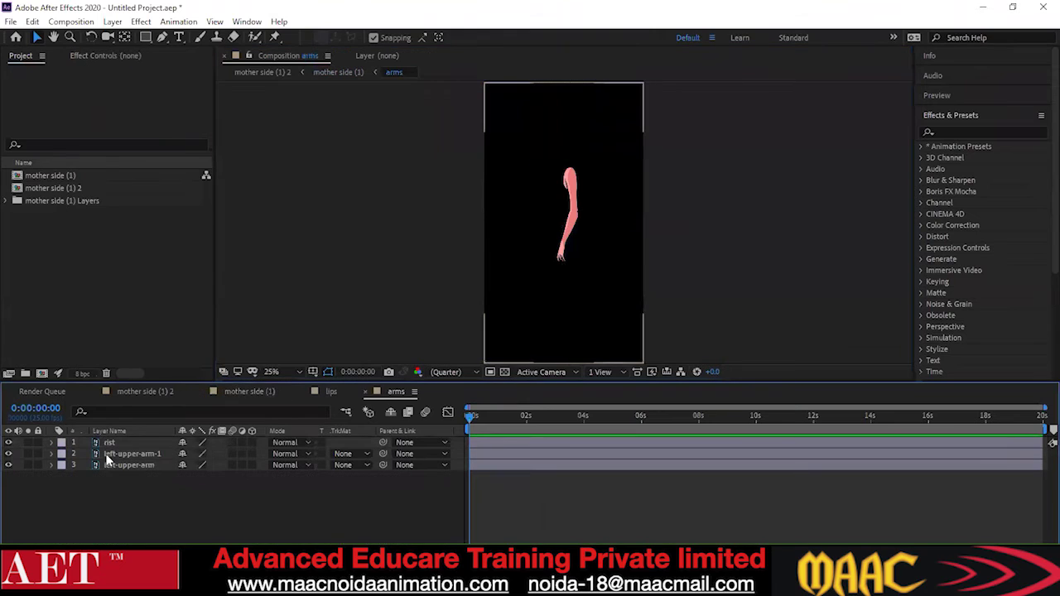
{"action": "left_click", "coordinate": [9, 465]}
{"action": "left_click", "coordinate": [8, 465]}
{"action": "left_click", "coordinate": [8, 453]}
{"action": "left_click", "coordinate": [7, 443]}
{"action": "left_click", "coordinate": [8, 454]}
{"action": "left_click", "coordinate": [7, 465]}
{"action": "left_click", "coordinate": [335, 73]}
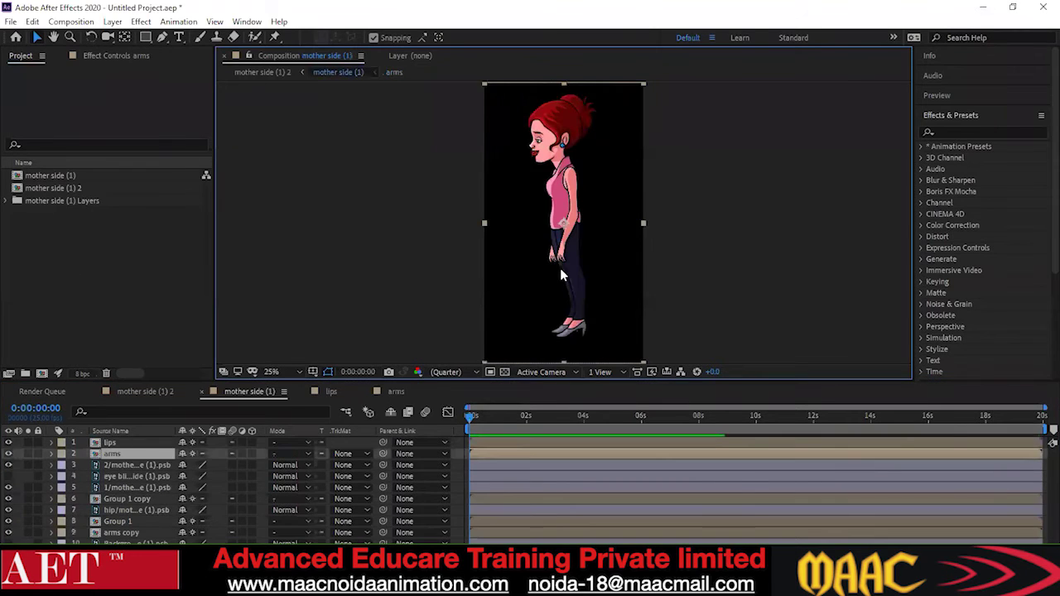
Toggle the visibility of layer 3 of mother side (1) to see which body part it holds
{"action": "left_click", "coordinate": [8, 465]}
{"action": "left_click", "coordinate": [8, 465]}
{"action": "left_click", "coordinate": [8, 465]}
{"action": "left_click", "coordinate": [9, 465]}
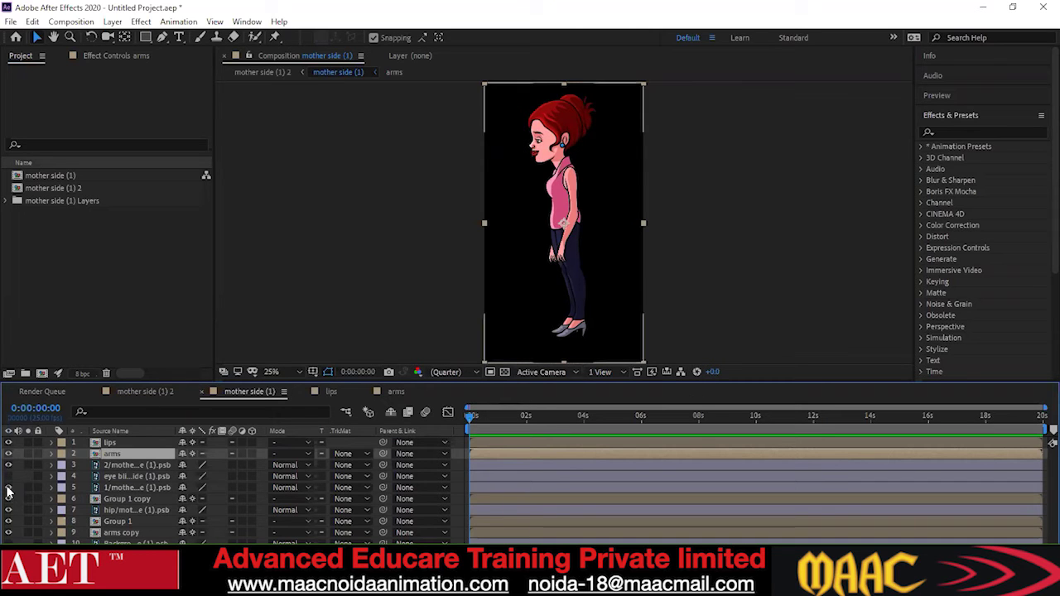
Toggle the visibility of layer 5 of mother side (1) repeatedly to identify its body part
{"action": "left_click", "coordinate": [8, 488]}
{"action": "left_click", "coordinate": [8, 488]}
{"action": "left_click", "coordinate": [7, 489]}
{"action": "left_click", "coordinate": [8, 488]}
{"action": "left_click", "coordinate": [7, 487]}
{"action": "left_click", "coordinate": [7, 488]}
{"action": "left_click", "coordinate": [7, 488]}
{"action": "left_click", "coordinate": [8, 487]}
{"action": "left_click", "coordinate": [7, 488]}
{"action": "left_click", "coordinate": [7, 488]}
Toggle the hip layer's visibility repeatedly to check its part of the character, leaving it shown
{"action": "left_click", "coordinate": [7, 506]}
{"action": "left_click", "coordinate": [7, 507]}
{"action": "left_click", "coordinate": [7, 507]}
{"action": "left_click", "coordinate": [7, 506]}
{"action": "left_click", "coordinate": [7, 506]}
{"action": "left_click", "coordinate": [7, 507]}
{"action": "left_click", "coordinate": [8, 507]}
{"action": "left_click", "coordinate": [7, 507]}
Examine the three leg layers inside the Group 1 copy composition and those inside Group 1, returning to mother side (1)
{"action": "double_click", "coordinate": [108, 497]}
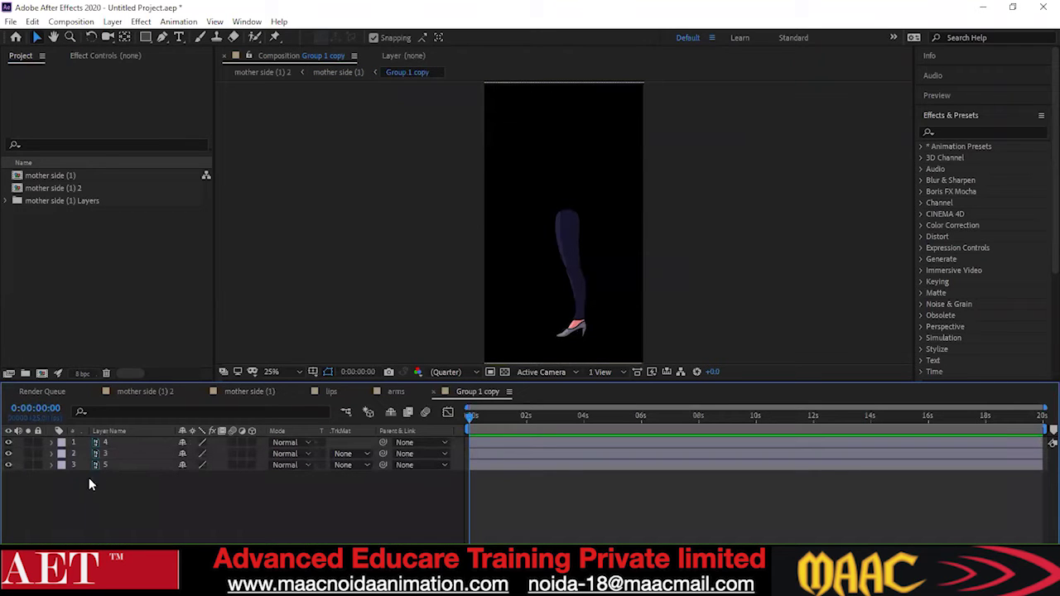
{"action": "left_click_drag", "start_coordinate": [88, 478], "coordinate": [118, 437]}
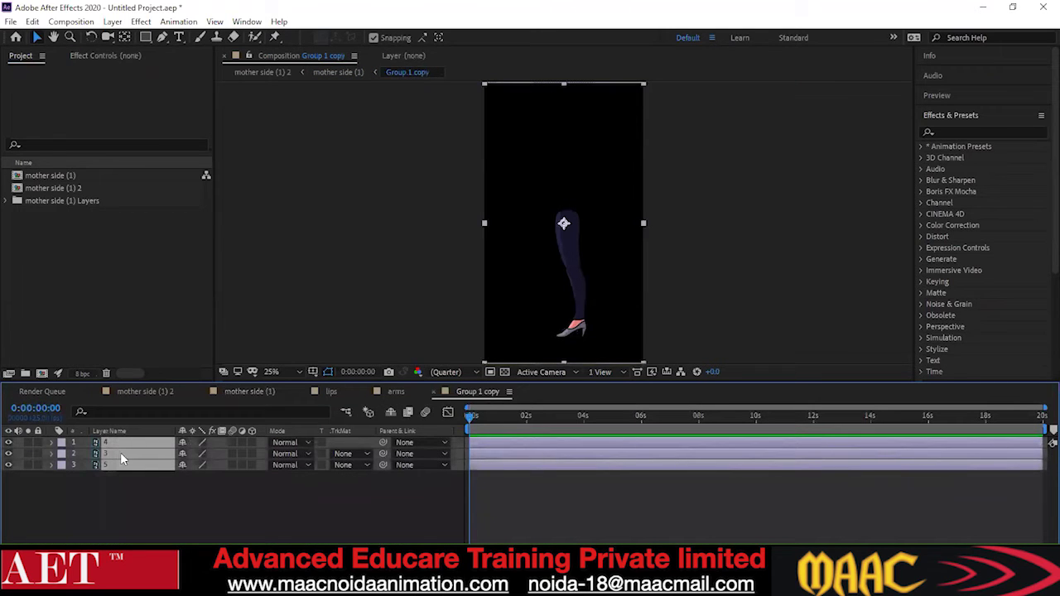
{"action": "left_click_drag", "start_coordinate": [110, 487], "coordinate": [136, 438]}
{"action": "left_click", "coordinate": [90, 495]}
{"action": "left_click_drag", "start_coordinate": [106, 484], "coordinate": [133, 441]}
{"action": "left_click", "coordinate": [338, 72]}
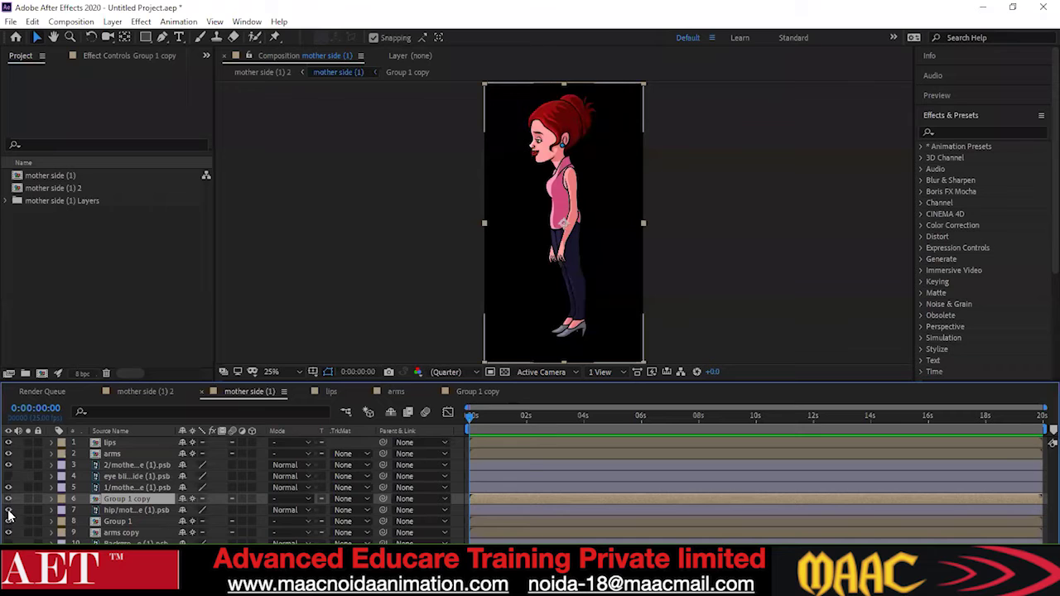
{"action": "double_click", "coordinate": [64, 522]}
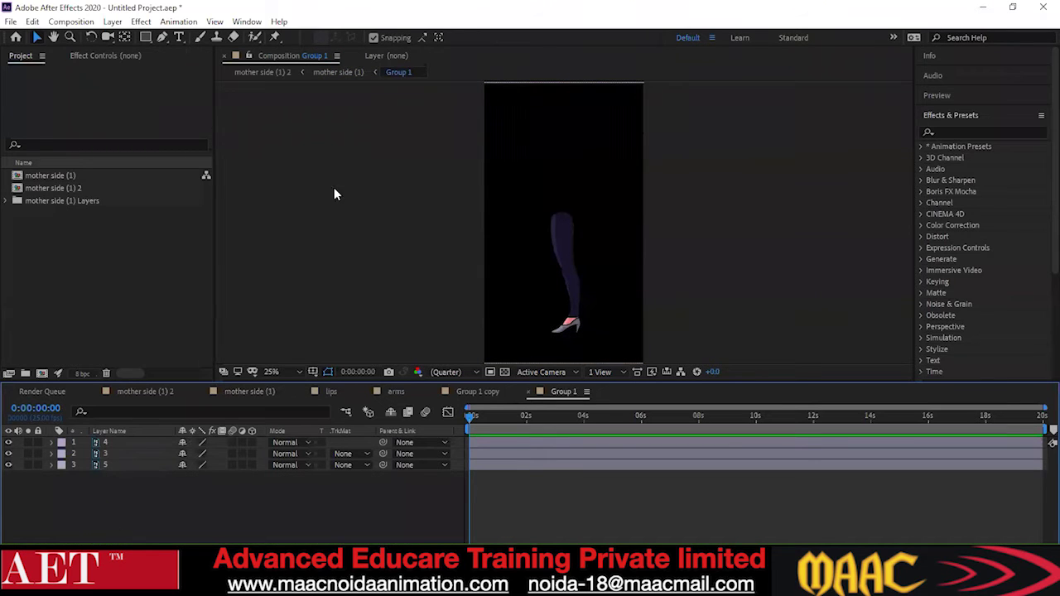
{"action": "left_click", "coordinate": [340, 72]}
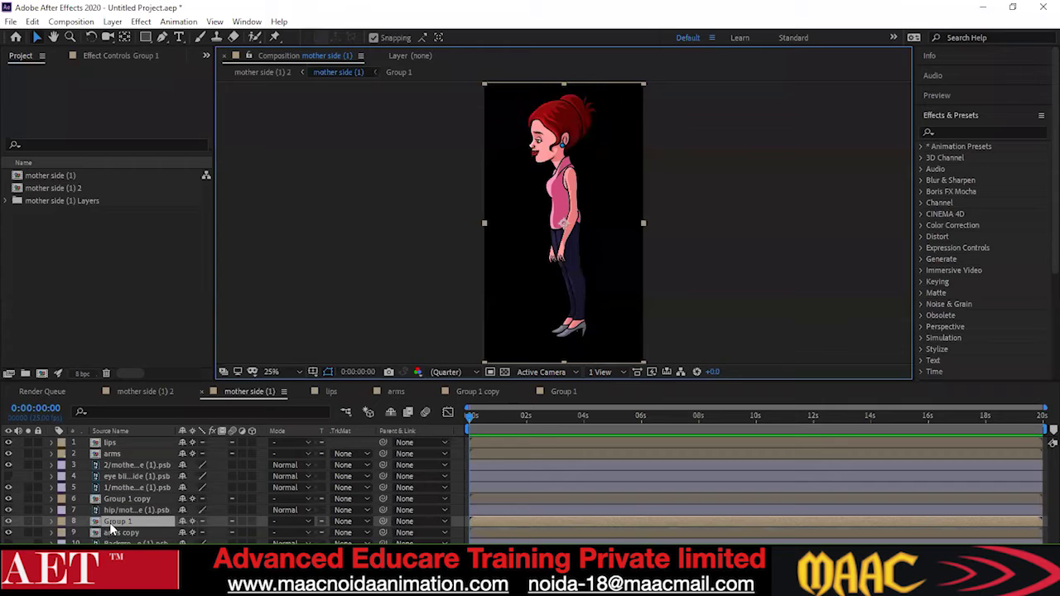
Rename the Group 1 layer to "leg"
{"action": "right_click", "coordinate": [116, 522]}
{"action": "left_click", "coordinate": [184, 511]}
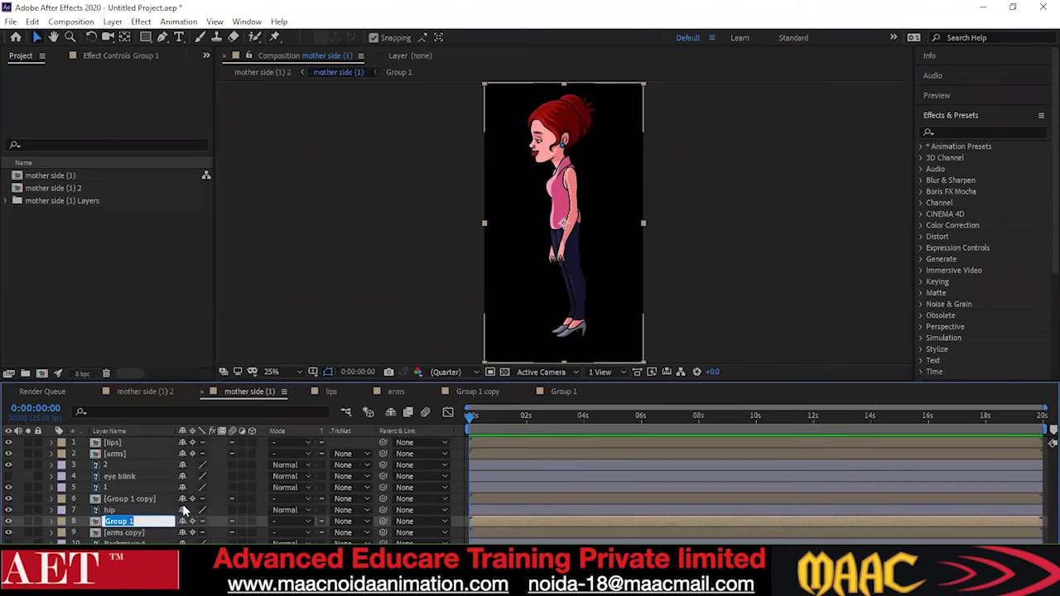
{"action": "key", "text": "BackSpace"}
{"action": "type", "text": "("}
{"action": "type", "text": "eg"}
{"action": "left_click", "coordinate": [133, 508]}
{"action": "left_click", "coordinate": [130, 498]}
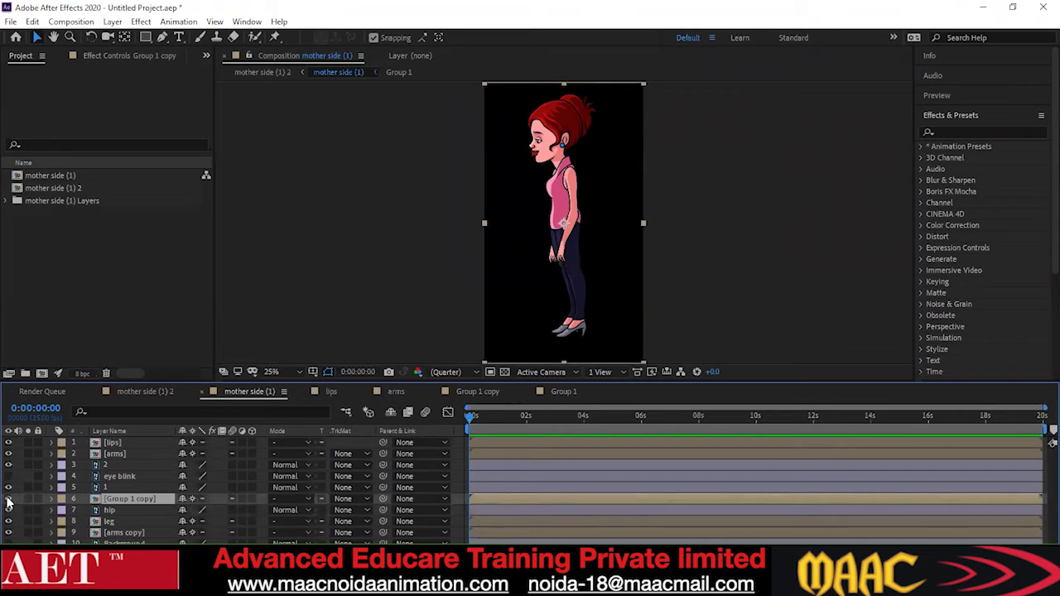
Rename the "leg" layer to "right leg"
{"action": "left_click", "coordinate": [116, 520]}
{"action": "right_click", "coordinate": [117, 522]}
{"action": "left_click", "coordinate": [150, 514]}
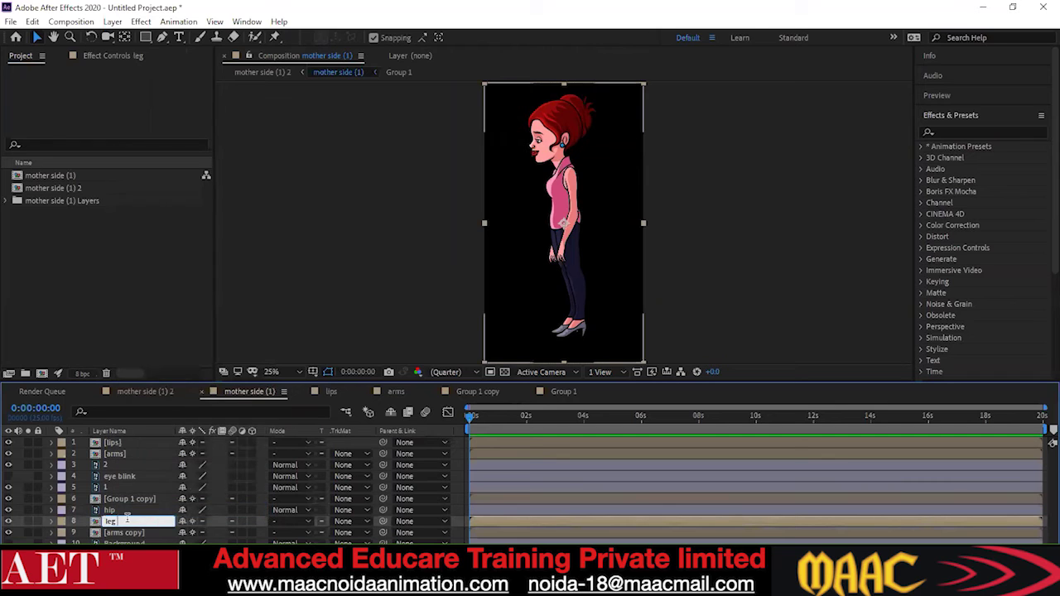
{"action": "key", "text": "BackSpace"}
{"action": "key", "text": "BackSpace"}
{"action": "key", "text": "BackSpace"}
{"action": "type", "text": "ri"}
{"action": "left_click", "coordinate": [124, 510]}
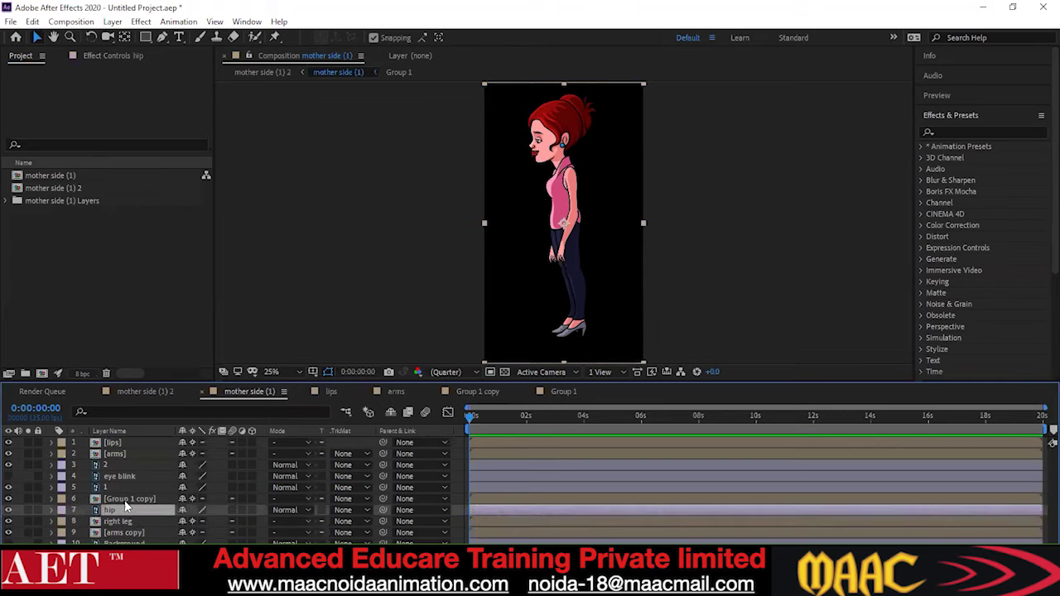
Rename the Group 1 copy layer to "left leg"
{"action": "left_click", "coordinate": [126, 500]}
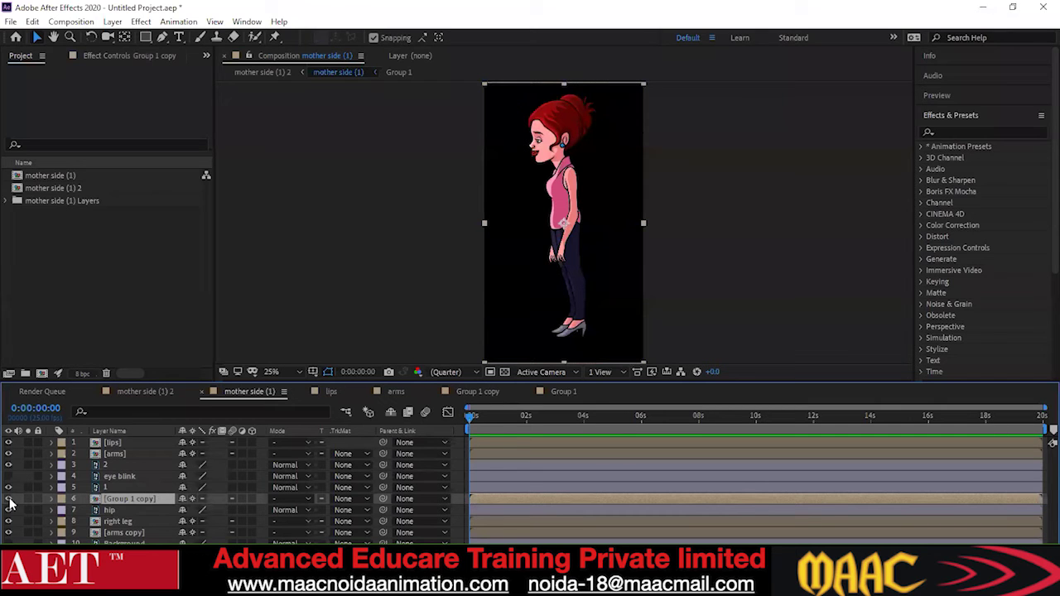
{"action": "right_click", "coordinate": [140, 499]}
{"action": "left_click", "coordinate": [176, 495]}
{"action": "key", "text": "BackSpace"}
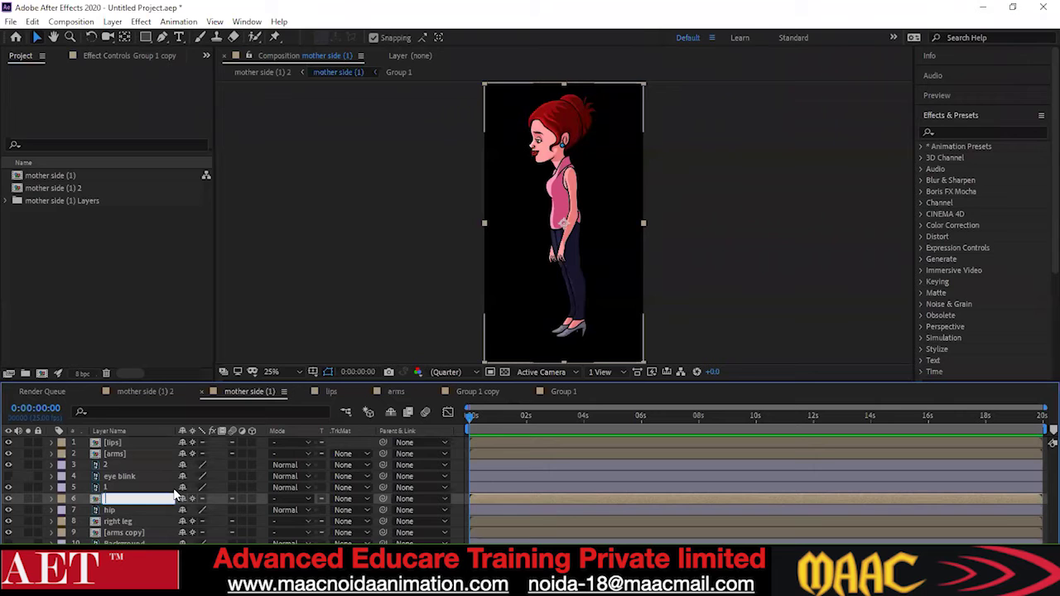
{"action": "type", "text": "left leg"}
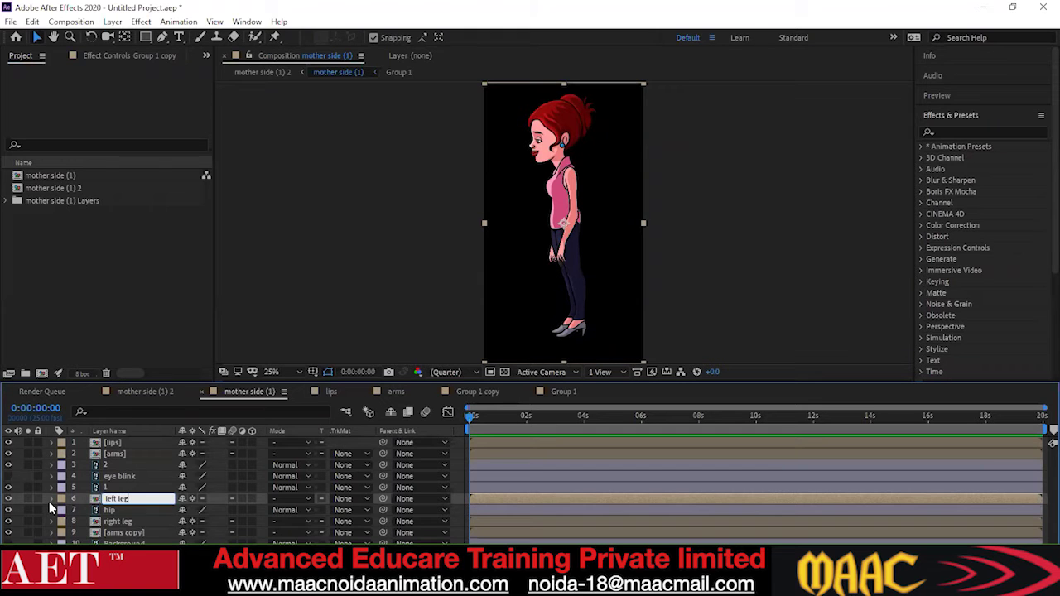
{"action": "left_click", "coordinate": [144, 522]}
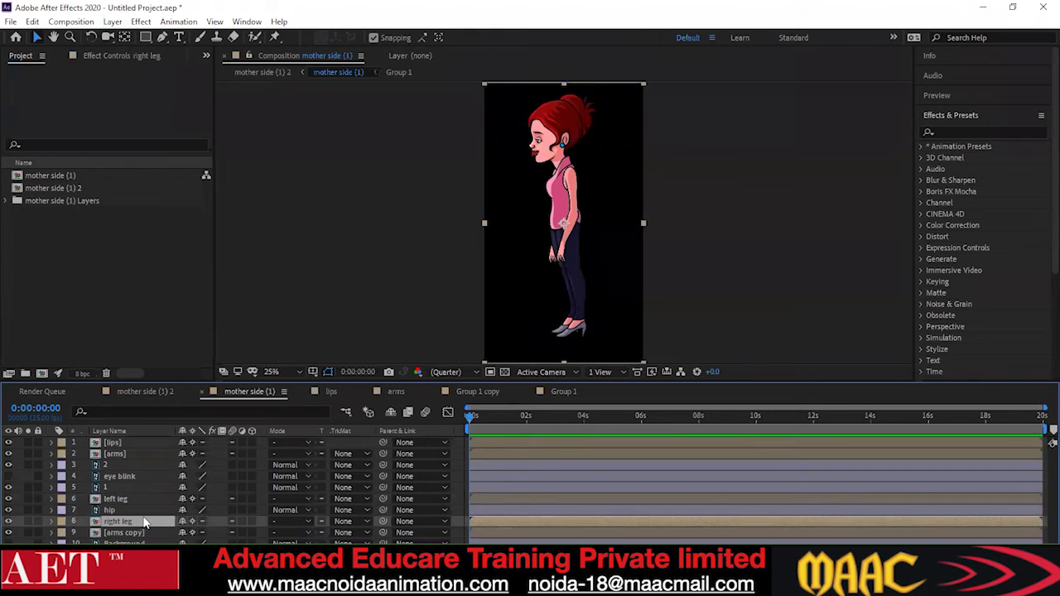
Toggle the visibility of the arms layer and of layer 2 below it to check their body parts
{"action": "left_click", "coordinate": [140, 500]}
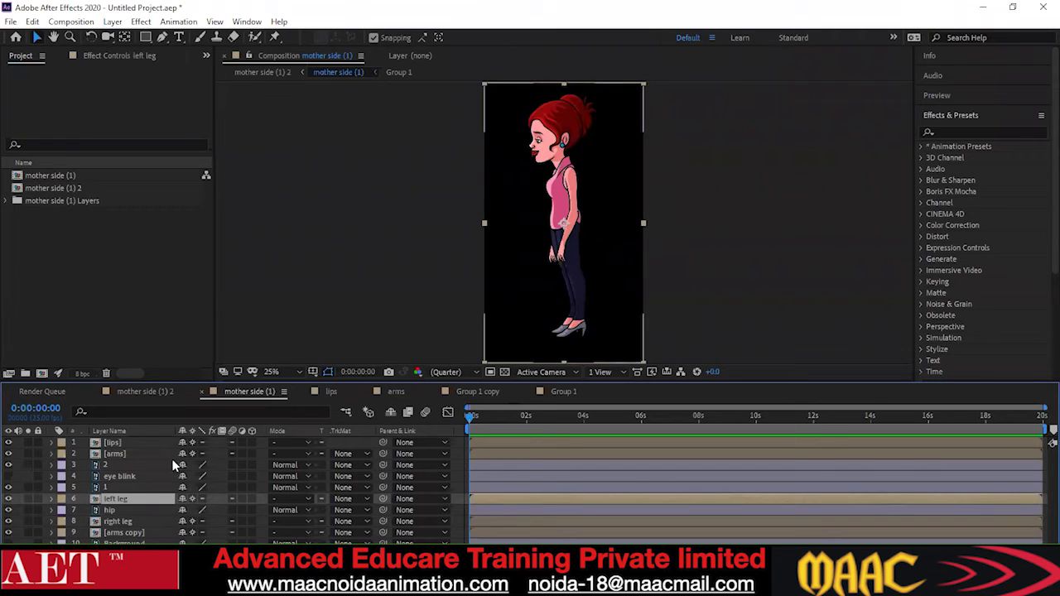
{"action": "left_click", "coordinate": [110, 455]}
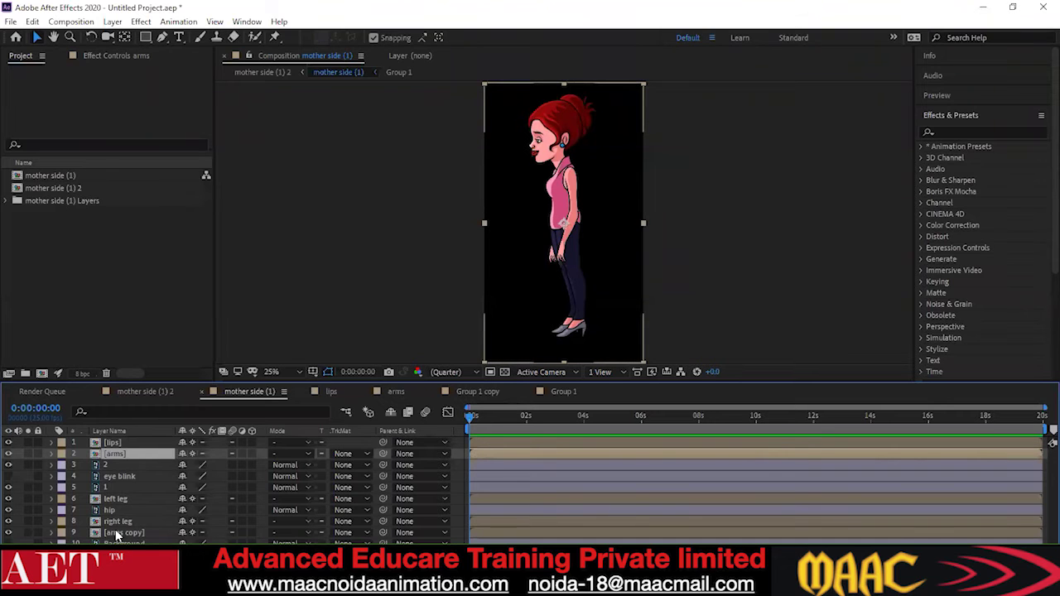
{"action": "left_click", "coordinate": [9, 454]}
{"action": "left_click", "coordinate": [8, 454]}
{"action": "left_click", "coordinate": [9, 455]}
{"action": "left_click", "coordinate": [8, 454]}
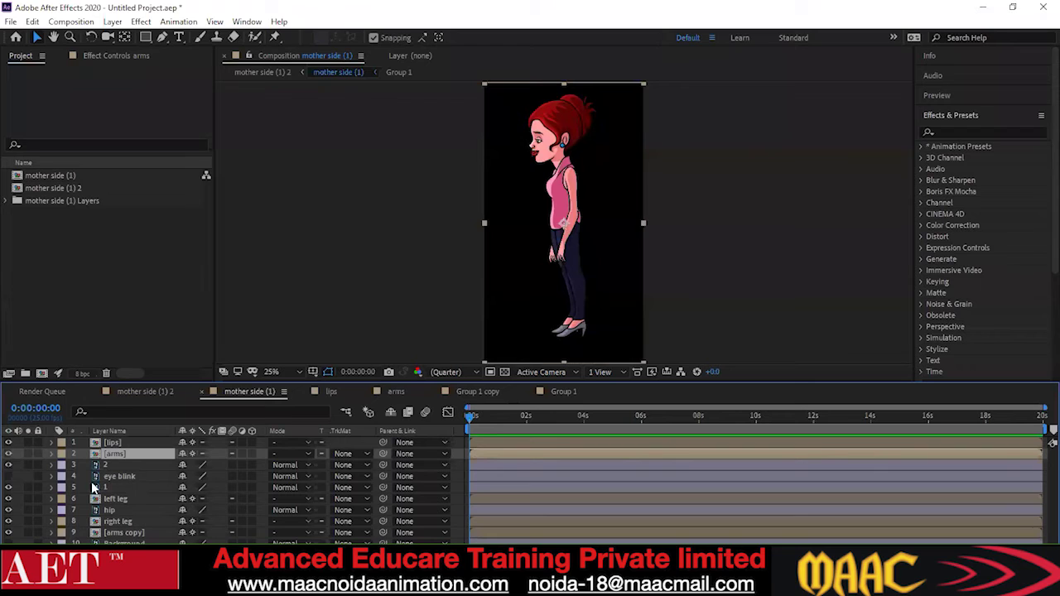
{"action": "left_click", "coordinate": [10, 467]}
{"action": "left_click", "coordinate": [10, 467]}
Examine the character's head, face and lips up close in the mother side (1) composition
{"action": "scroll", "coordinate": [546, 192], "scroll_direction": "up", "scroll_amount": 1}
{"action": "left_click_drag", "start_coordinate": [547, 192], "coordinate": [557, 298]}
{"action": "scroll", "coordinate": [526, 160], "scroll_direction": "up", "scroll_amount": 1}
{"action": "scroll", "coordinate": [526, 159], "scroll_direction": "down", "scroll_amount": 2}
{"action": "left_click_drag", "start_coordinate": [526, 176], "coordinate": [529, 209]}
{"action": "scroll", "coordinate": [532, 213], "scroll_direction": "up", "scroll_amount": 1}
{"action": "left_click_drag", "start_coordinate": [538, 250], "coordinate": [529, 222]}
{"action": "scroll", "coordinate": [535, 200], "scroll_direction": "up", "scroll_amount": 1}
{"action": "scroll", "coordinate": [535, 206], "scroll_direction": "down", "scroll_amount": 1}
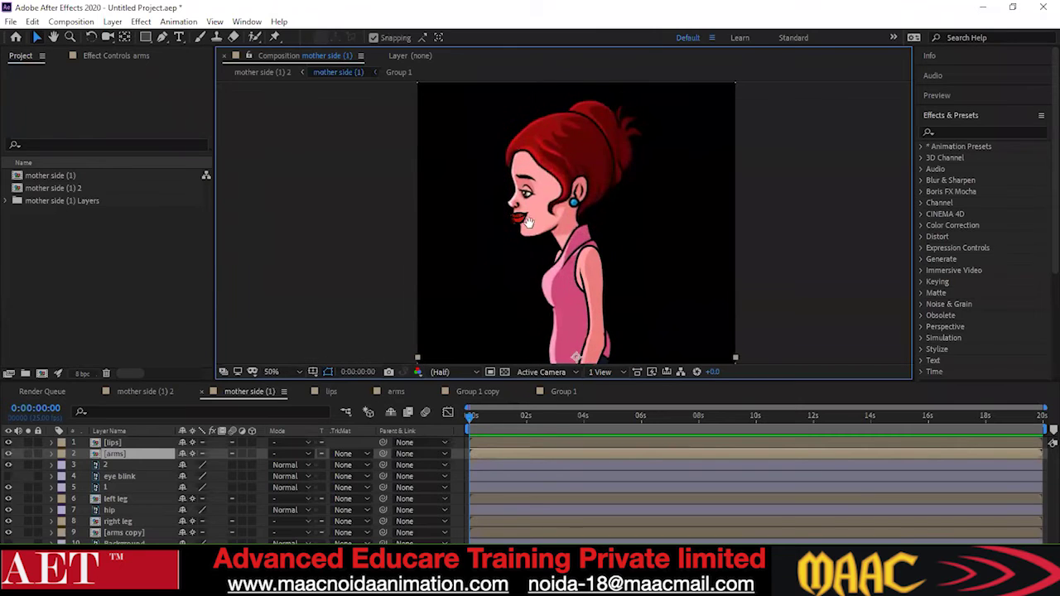
{"action": "scroll", "coordinate": [529, 222], "scroll_direction": "up", "scroll_amount": 1}
{"action": "scroll", "coordinate": [527, 222], "scroll_direction": "down", "scroll_amount": 2}
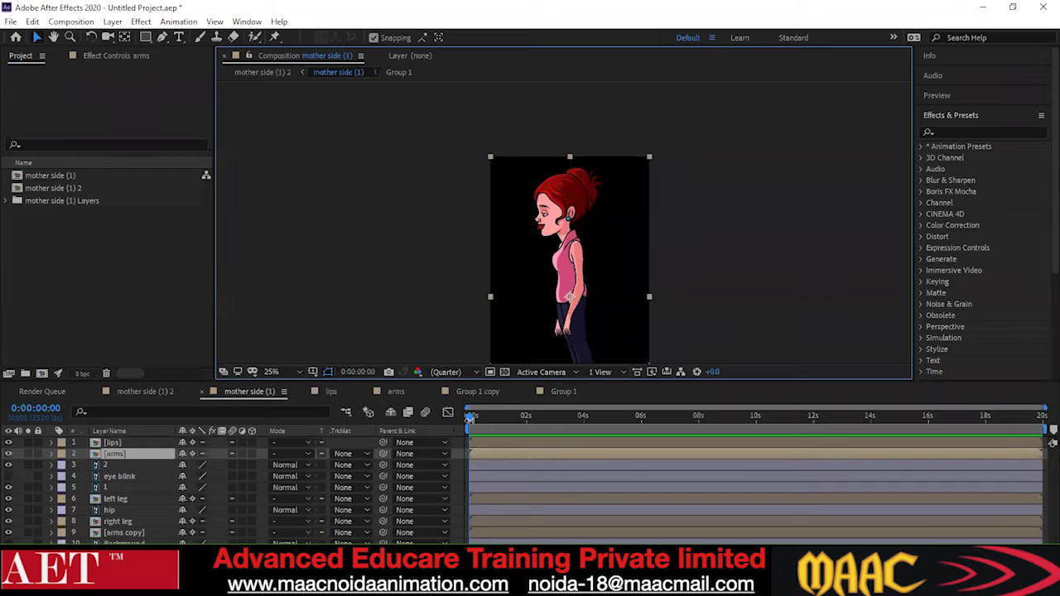
{"action": "left_click_drag", "start_coordinate": [475, 419], "coordinate": [469, 425]}
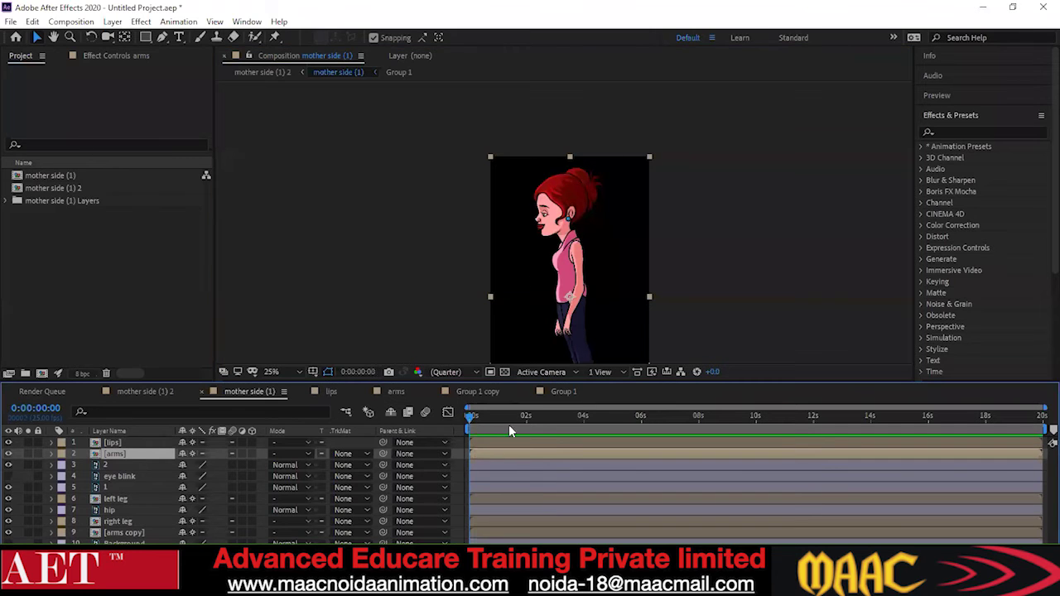
{"action": "scroll", "coordinate": [536, 246], "scroll_direction": "up", "scroll_amount": 1}
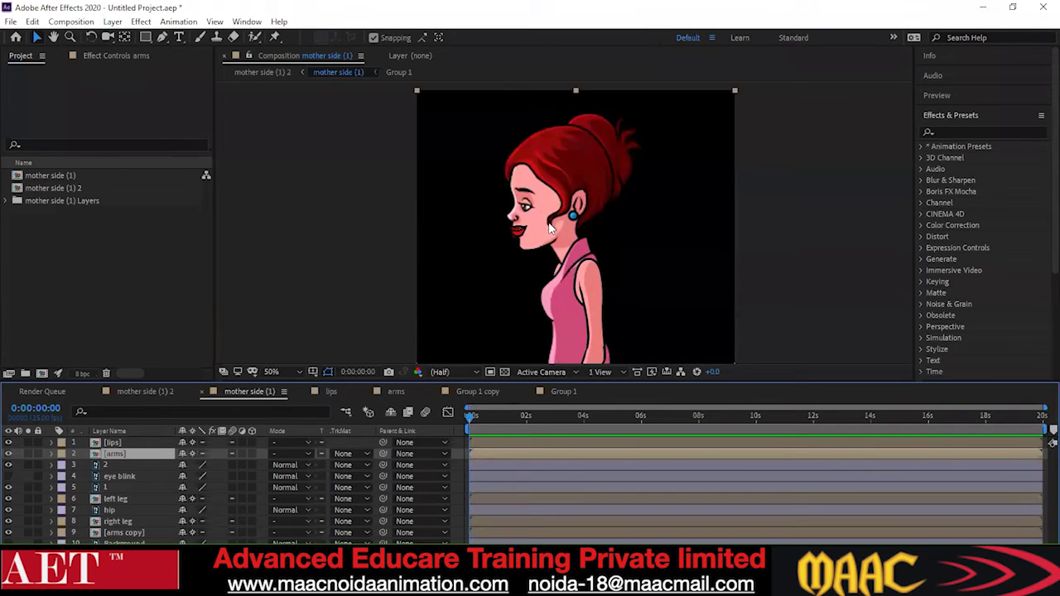
{"action": "scroll", "coordinate": [537, 246], "scroll_direction": "down", "scroll_amount": 1}
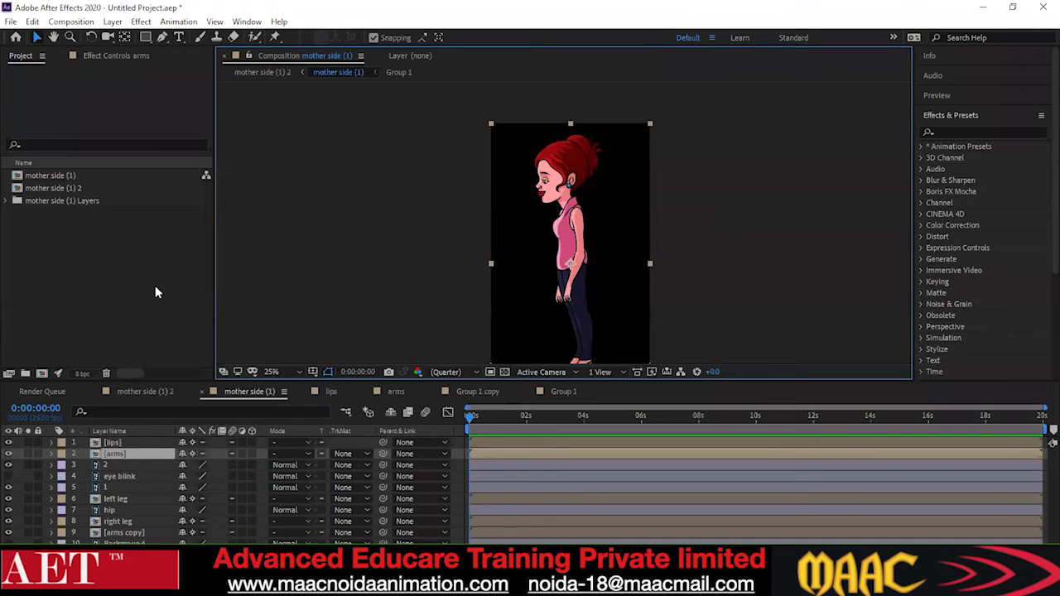
Scrub the mother side (1) timeline to about 2 seconds and return the playhead to the start
{"action": "left_click", "coordinate": [477, 416]}
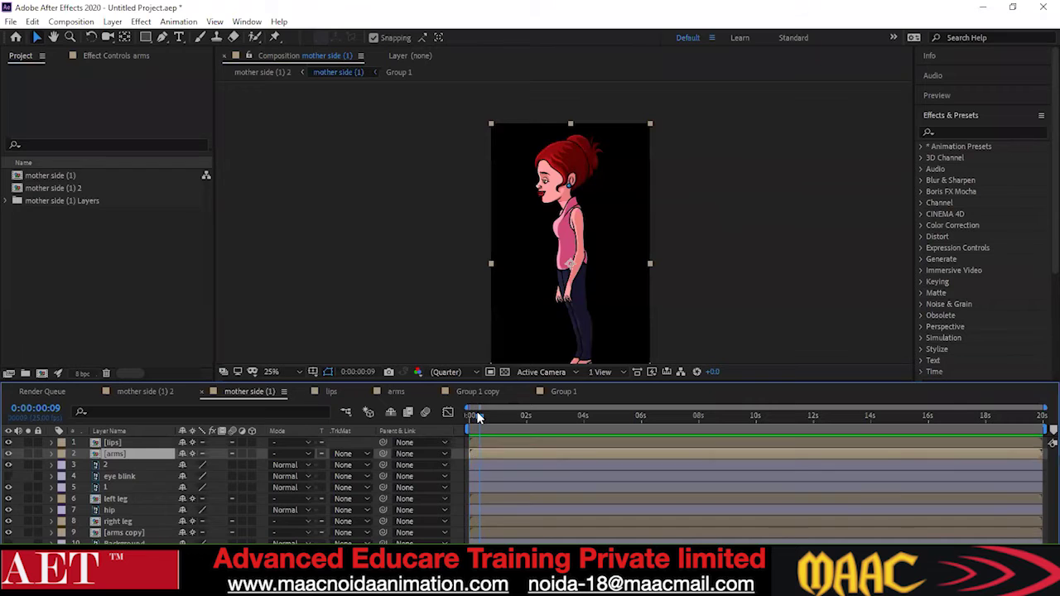
{"action": "left_click_drag", "start_coordinate": [477, 423], "coordinate": [532, 434]}
{"action": "mouse_move", "coordinate": [528, 424]}
{"action": "left_mouse_down"}
{"action": "mouse_move", "coordinate": [468, 431]}
{"action": "mouse_move", "coordinate": [525, 443]}
{"action": "left_mouse_up"}
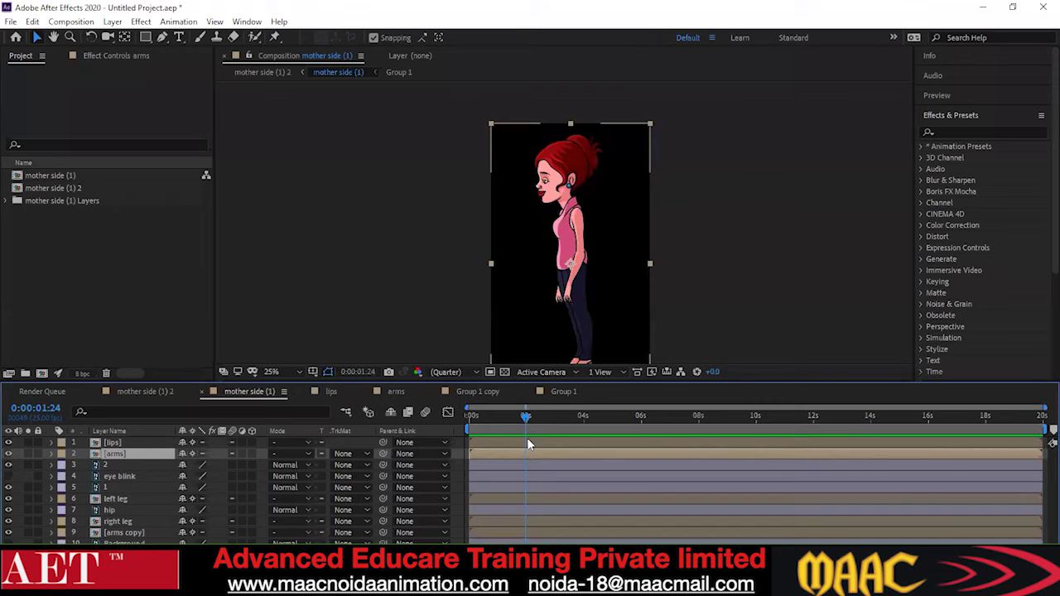
{"action": "left_click_drag", "start_coordinate": [511, 422], "coordinate": [470, 423]}
Open the lips composition, select mouth layer 1 and magnify the timeline to frame level
{"action": "double_click", "coordinate": [110, 443]}
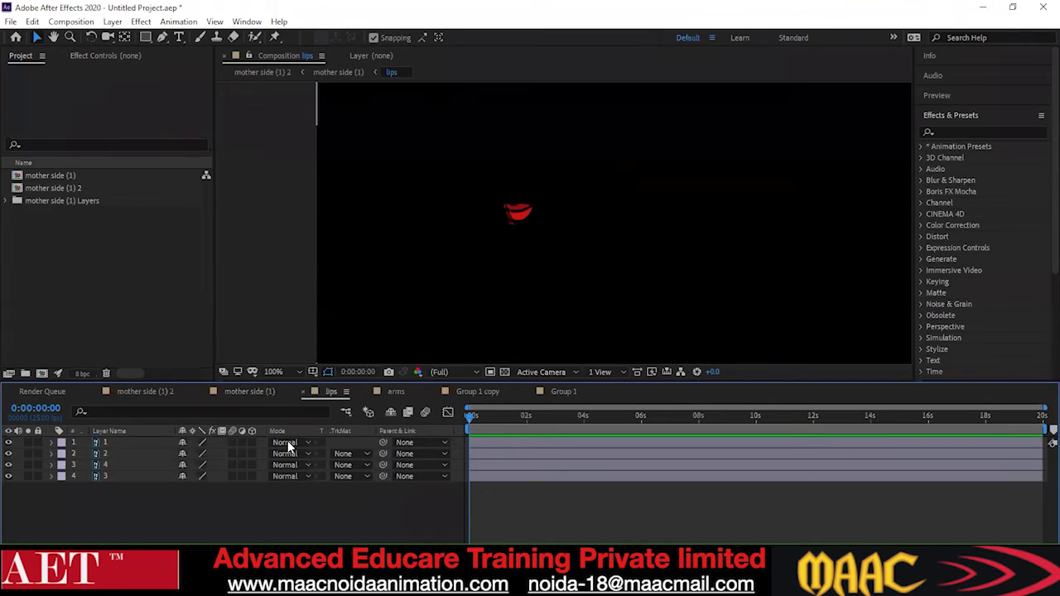
{"action": "left_click", "coordinate": [500, 444]}
{"action": "left_click", "coordinate": [499, 454]}
{"action": "left_click", "coordinate": [497, 465]}
{"action": "left_click", "coordinate": [499, 476]}
{"action": "left_click", "coordinate": [496, 454]}
{"action": "left_click", "coordinate": [494, 446]}
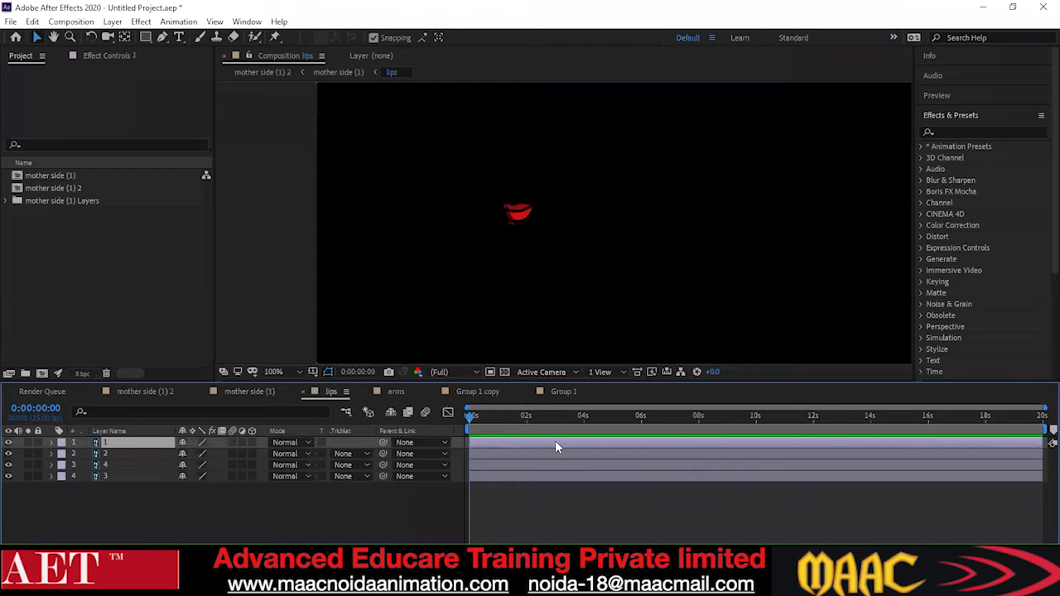
{"action": "key", "text": "equal"}
{"action": "key", "text": "equal"}
{"action": "key", "text": "equal"}
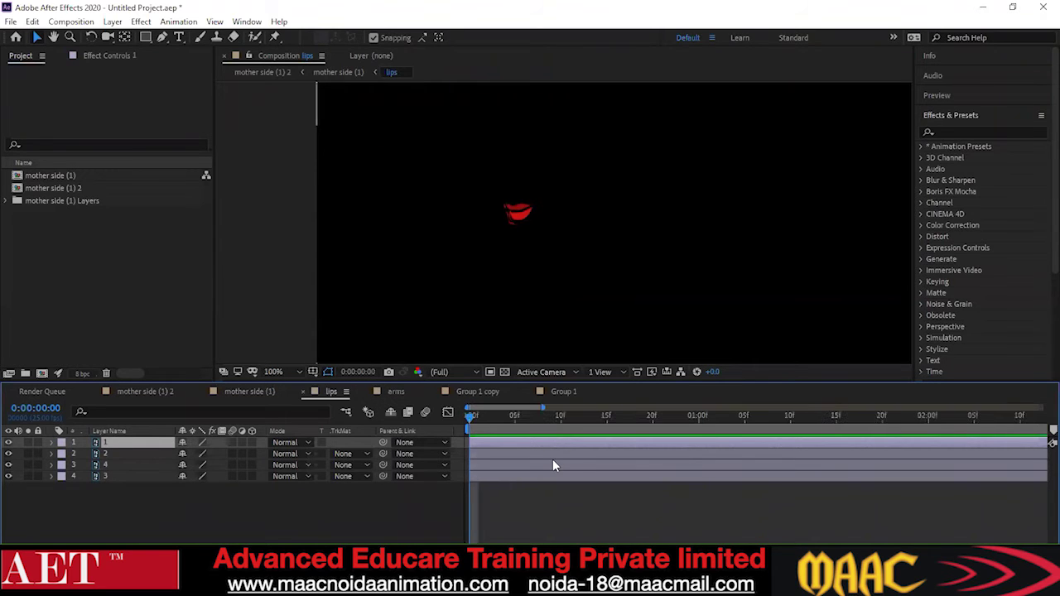
Select all four mouth layers in the lips composition and trim their ends back to 1 second
{"action": "left_click_drag", "start_coordinate": [507, 408], "coordinate": [1010, 407]}
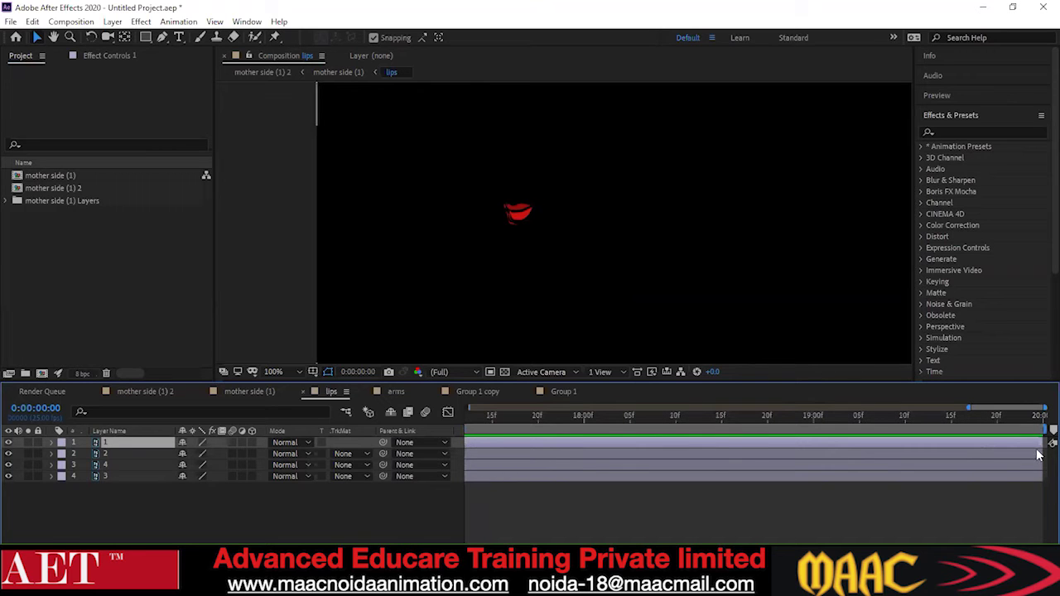
{"action": "key", "text": "ctrl+a"}
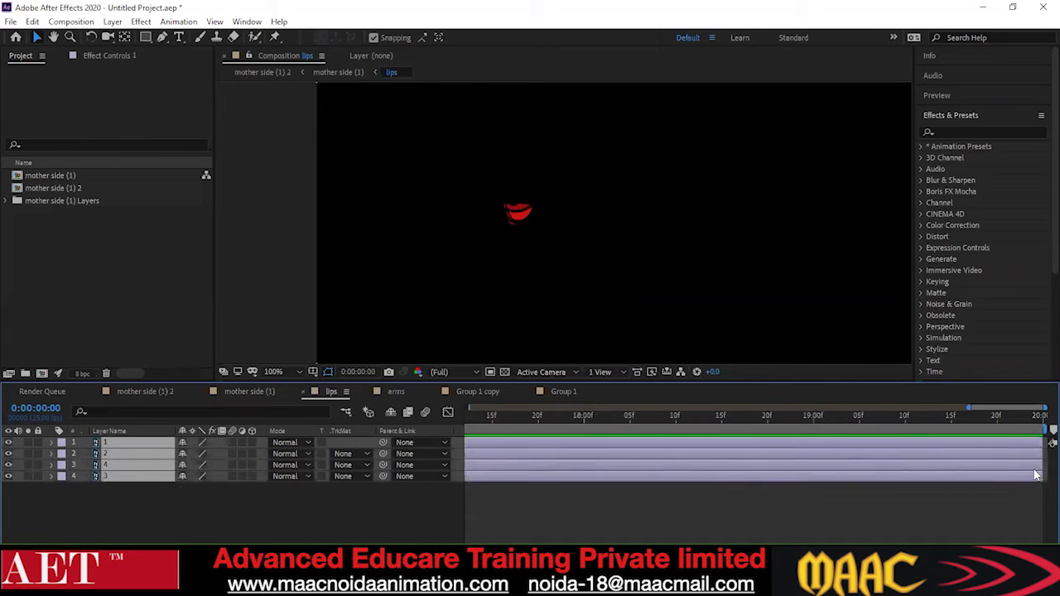
{"action": "left_click_drag", "start_coordinate": [1038, 467], "coordinate": [502, 478]}
{"action": "scroll", "coordinate": [888, 475], "scroll_direction": "left", "scroll_amount": 5}
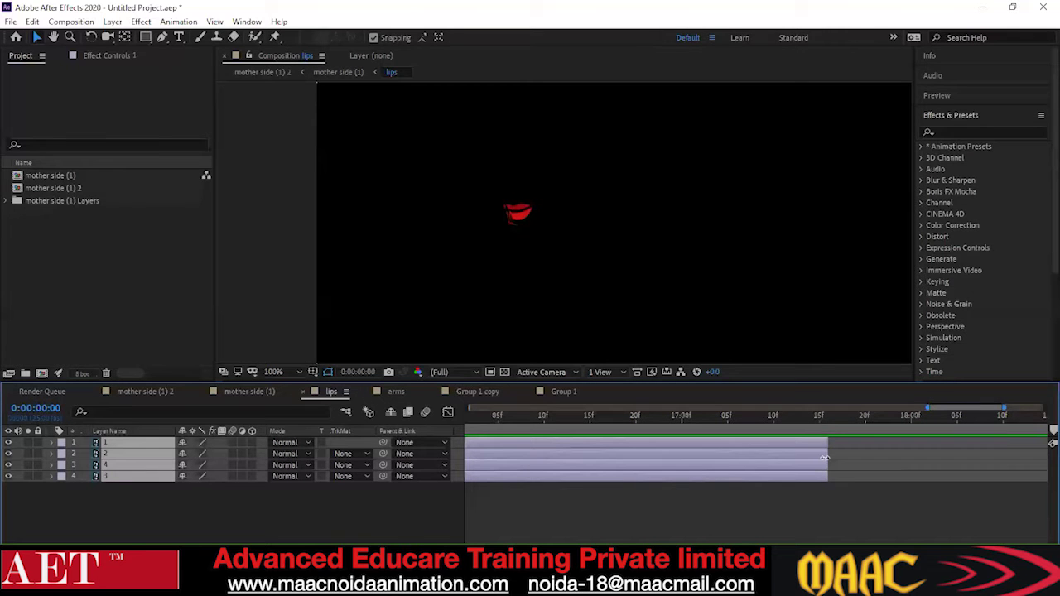
{"action": "left_click_drag", "start_coordinate": [783, 460], "coordinate": [505, 463]}
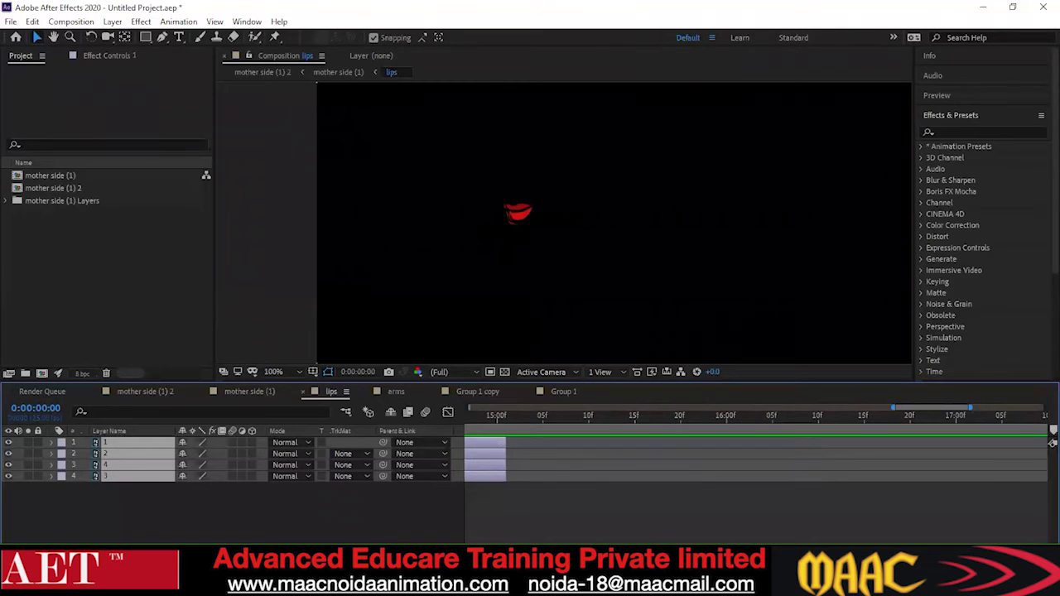
{"action": "scroll", "coordinate": [756, 464], "scroll_direction": "left", "scroll_amount": 8}
{"action": "scroll", "coordinate": [1051, 443], "scroll_direction": "right", "scroll_amount": 4}
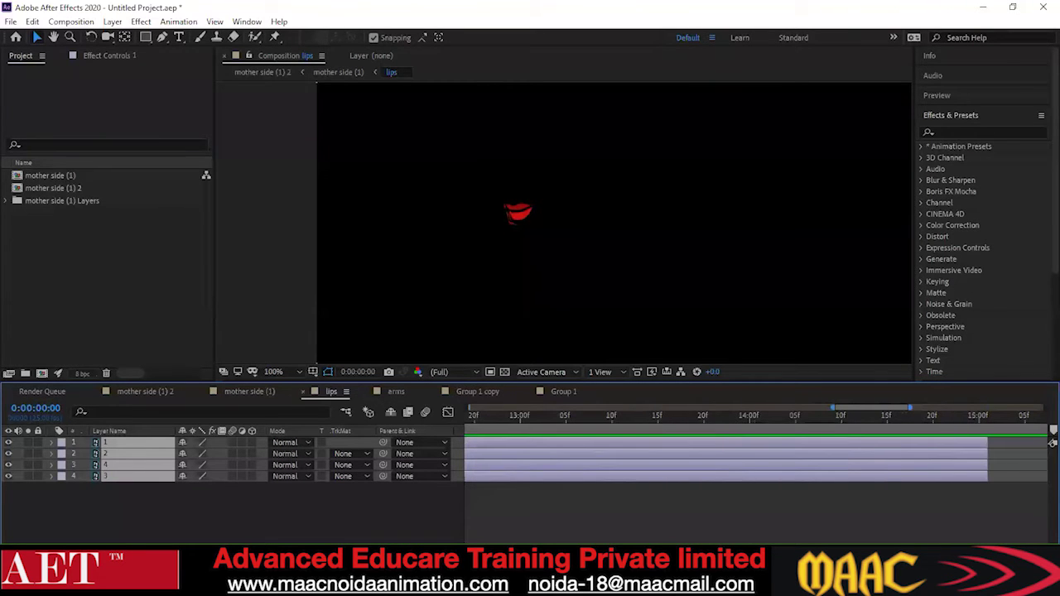
{"action": "scroll", "coordinate": [884, 518], "scroll_direction": "down", "scroll_amount": 5}
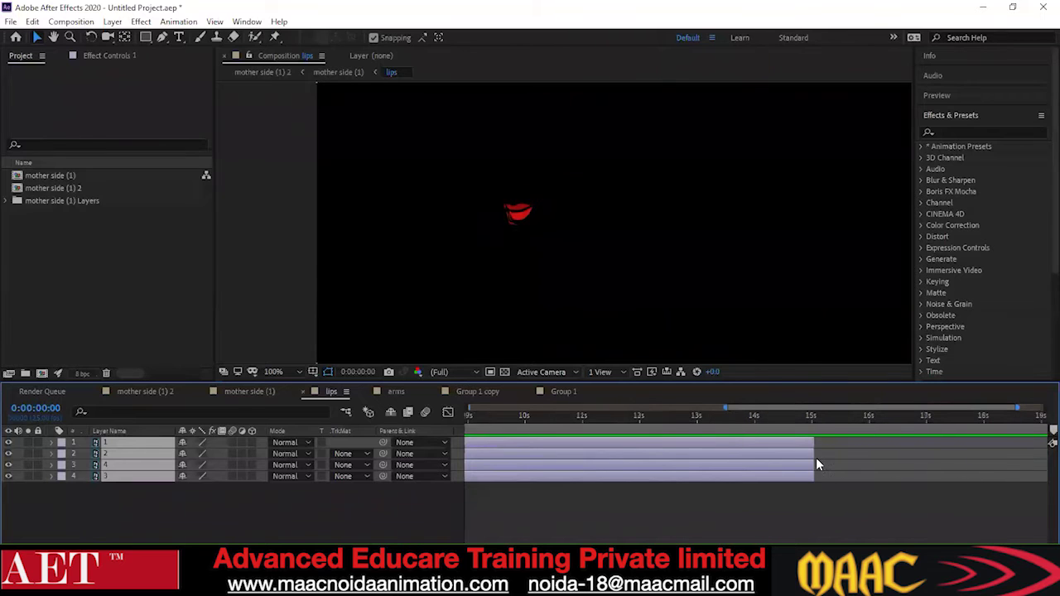
{"action": "left_click_drag", "start_coordinate": [813, 457], "coordinate": [471, 461]}
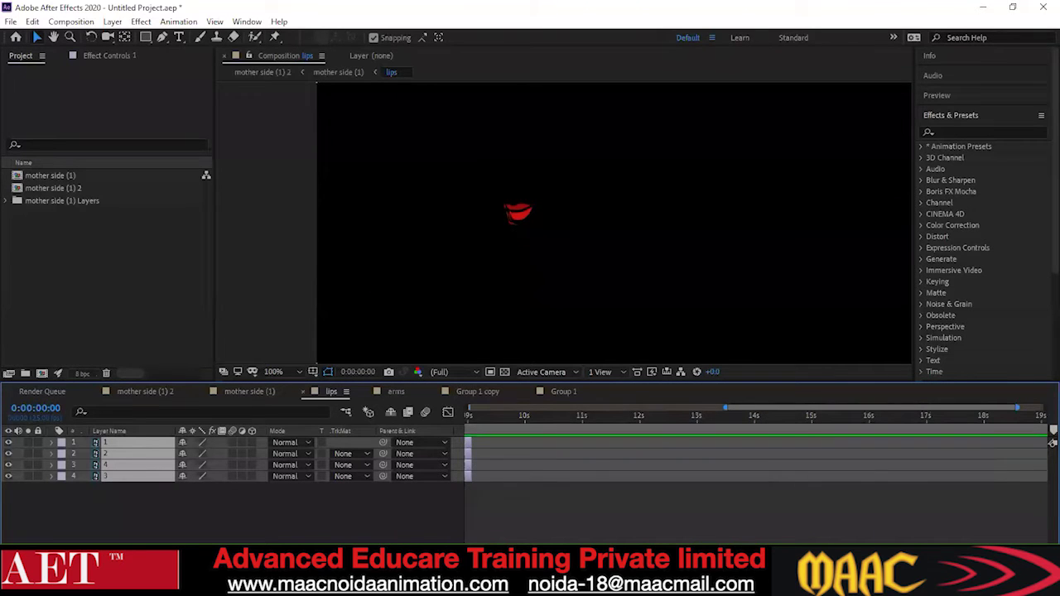
{"action": "scroll", "coordinate": [1052, 443], "scroll_direction": "left", "scroll_amount": 5}
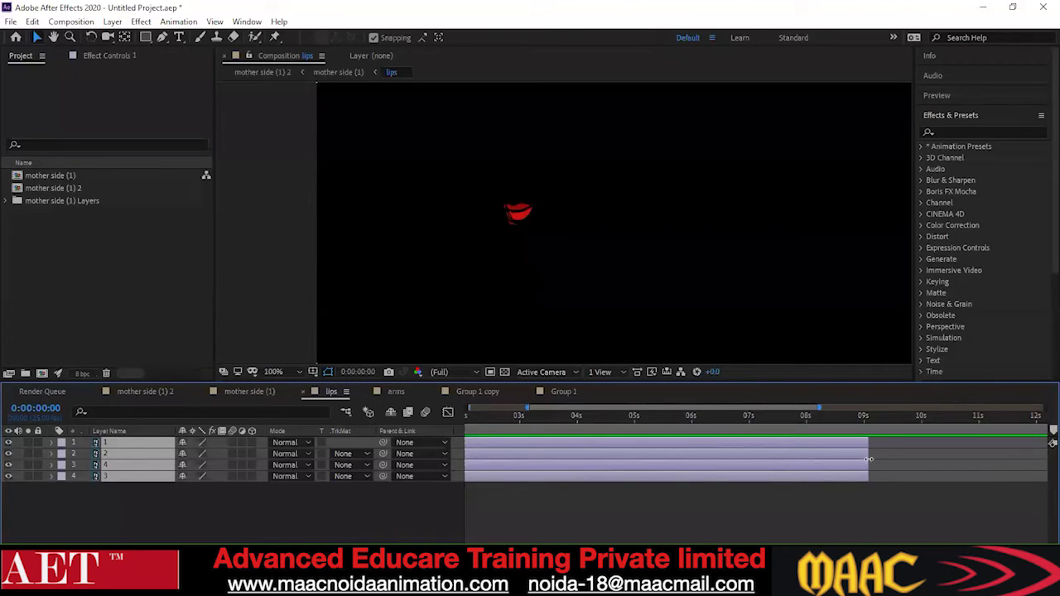
{"action": "left_click_drag", "start_coordinate": [868, 459], "coordinate": [524, 459]}
{"action": "scroll", "coordinate": [608, 520], "scroll_direction": "left", "scroll_amount": 4}
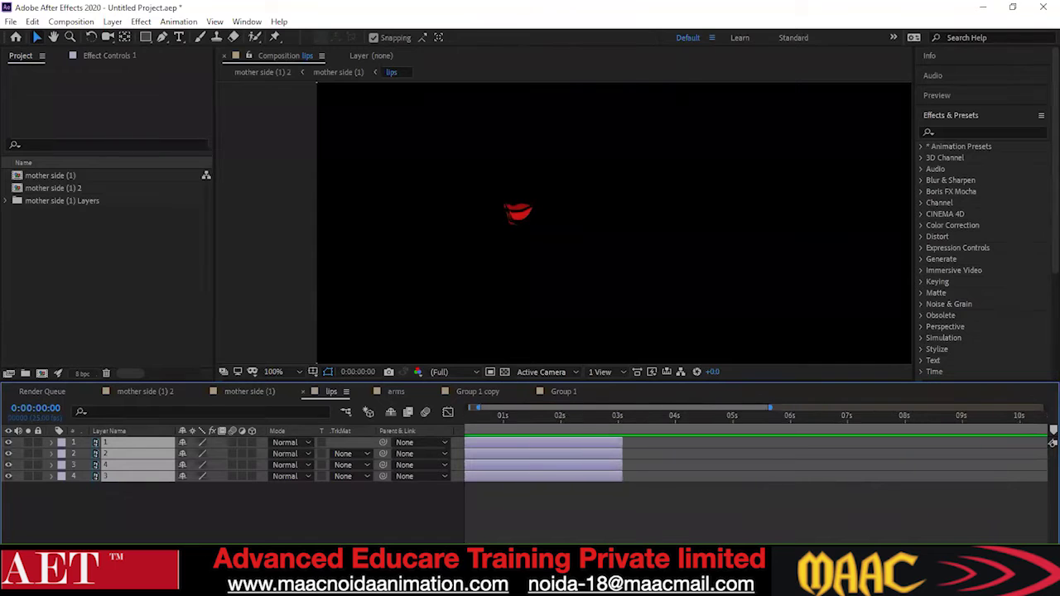
{"action": "left_click_drag", "start_coordinate": [644, 463], "coordinate": [524, 477]}
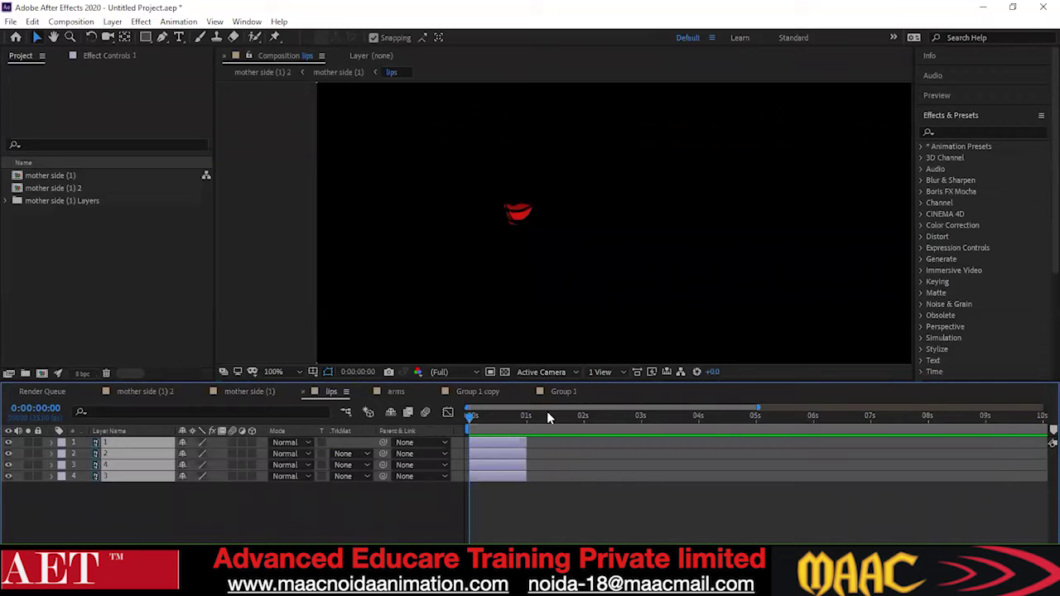
Trim the four mouth layers further so they all end at frame 15, and deselect them
{"action": "left_click_drag", "start_coordinate": [526, 444], "coordinate": [502, 447]}
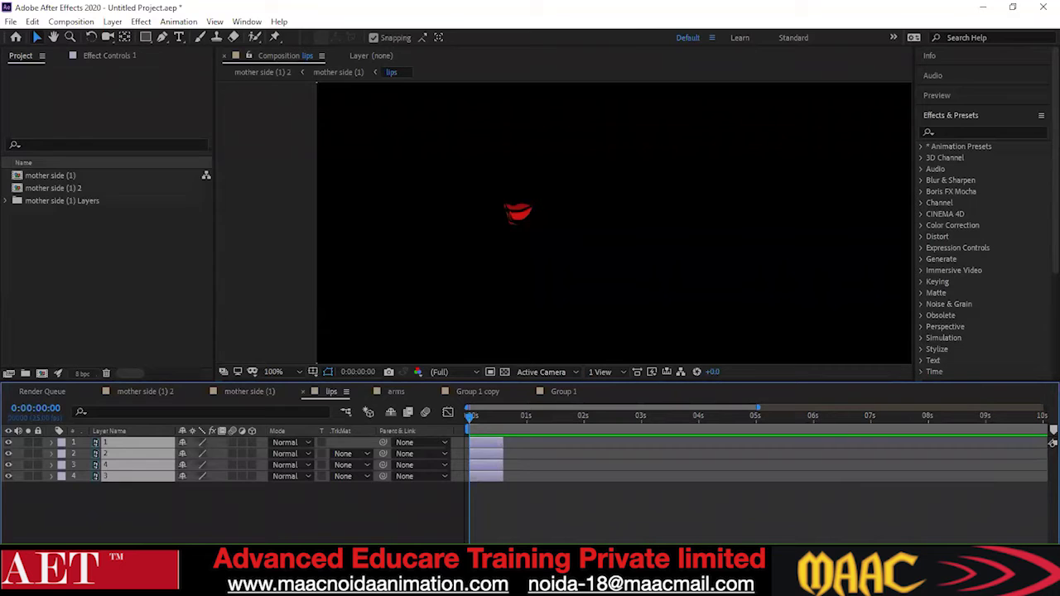
{"action": "left_click", "coordinate": [618, 522]}
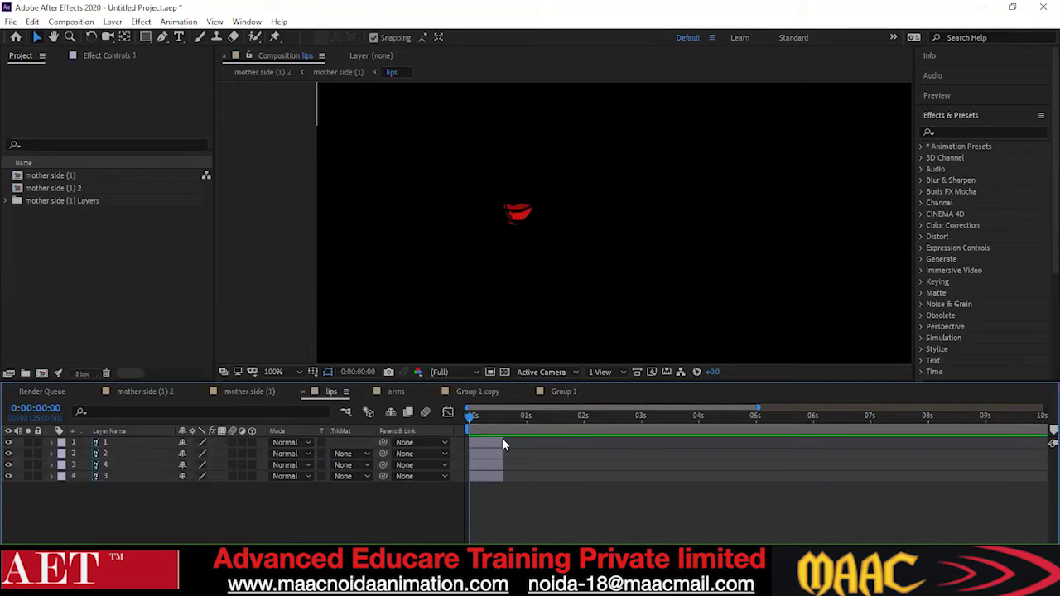
{"action": "key", "text": "equal"}
{"action": "key", "text": "equal"}
{"action": "key", "text": "equal"}
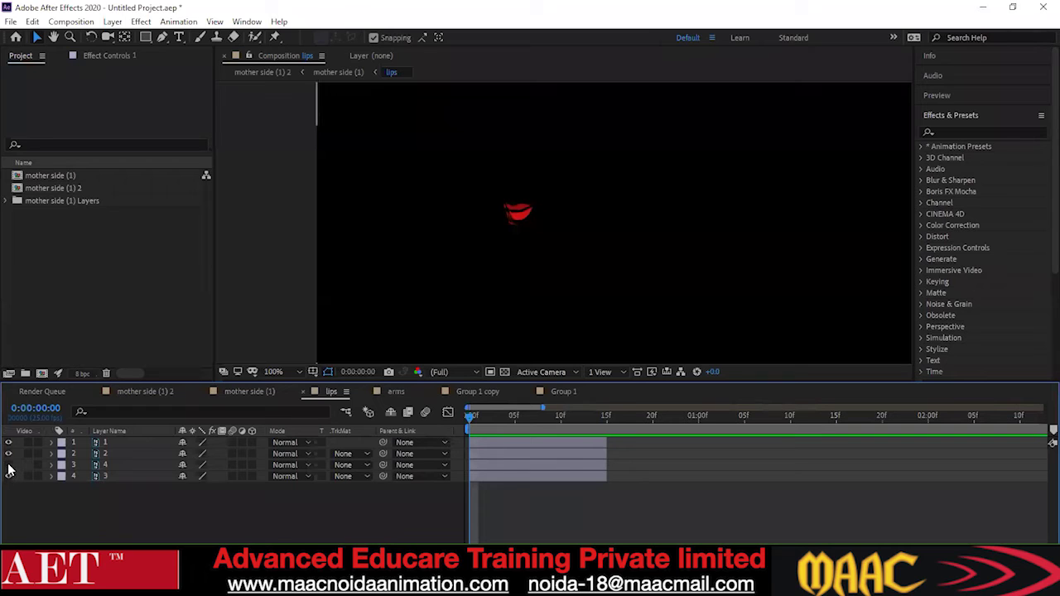
Hide all the mouth layers and toggle them individually to compare the lip shapes, leaving only layer 1 visible
{"action": "left_click_drag", "start_coordinate": [8, 442], "coordinate": [9, 465]}
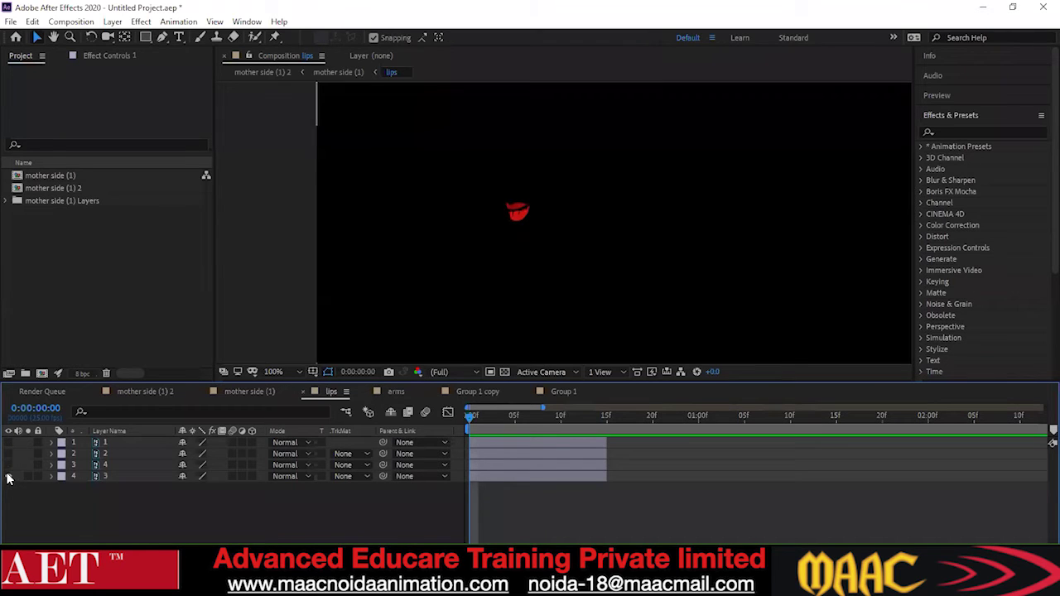
{"action": "left_click", "coordinate": [7, 476]}
{"action": "left_click", "coordinate": [7, 466]}
{"action": "left_click", "coordinate": [7, 467]}
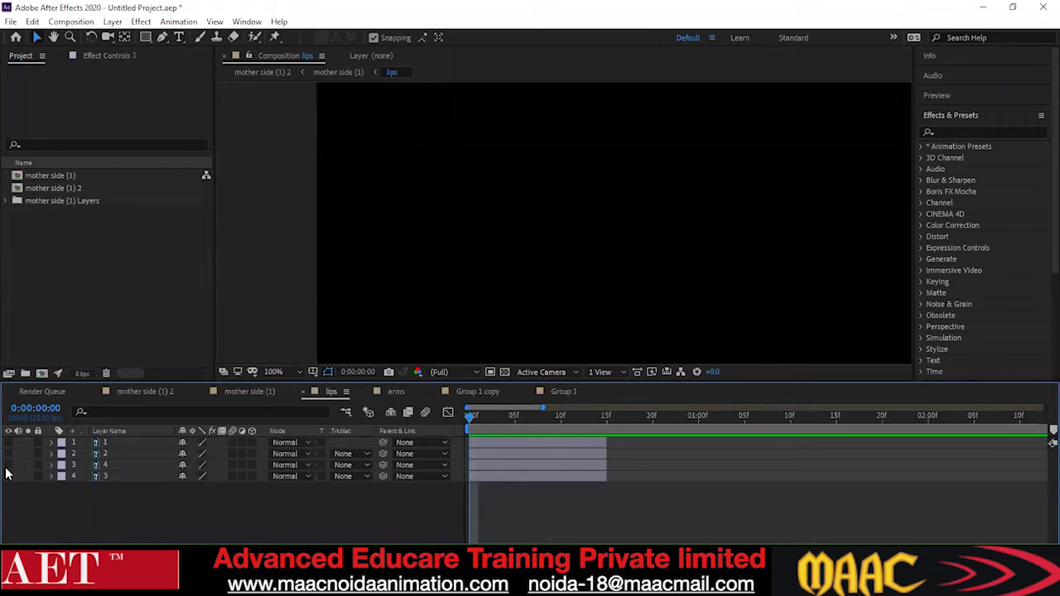
{"action": "left_click", "coordinate": [6, 467]}
{"action": "left_click", "coordinate": [6, 465]}
{"action": "left_click", "coordinate": [8, 443]}
{"action": "left_click", "coordinate": [8, 443]}
{"action": "left_click", "coordinate": [8, 443]}
{"action": "left_click", "coordinate": [8, 475]}
{"action": "left_click", "coordinate": [9, 477]}
{"action": "left_click", "coordinate": [9, 477]}
{"action": "left_click", "coordinate": [9, 443]}
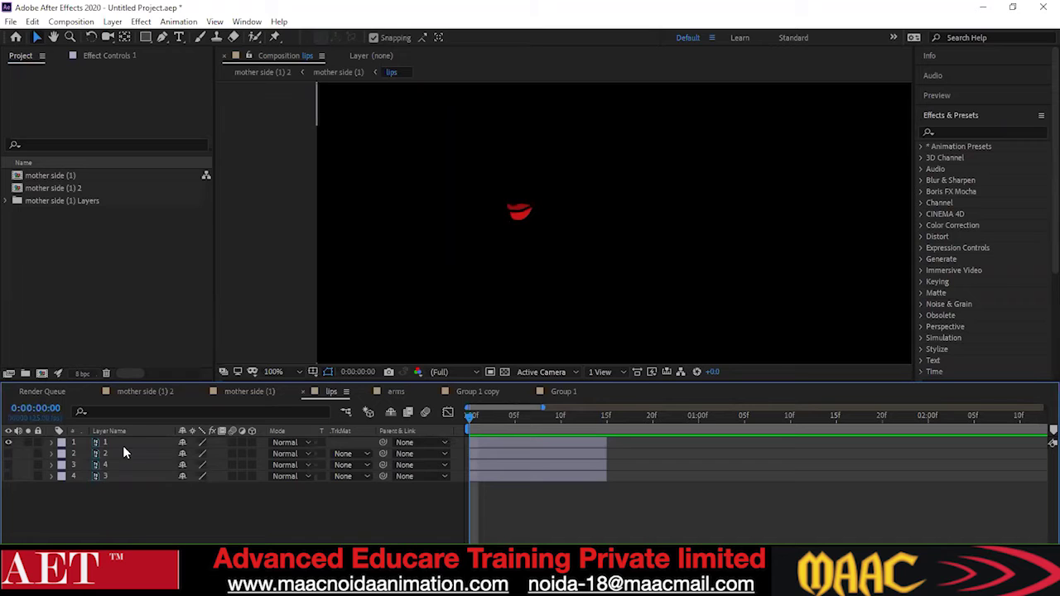
Make mouth layers 2, 4 and 3 visible and shift them together to start at 0:00:00:15, where layer 1 ends
{"action": "left_click", "coordinate": [487, 443]}
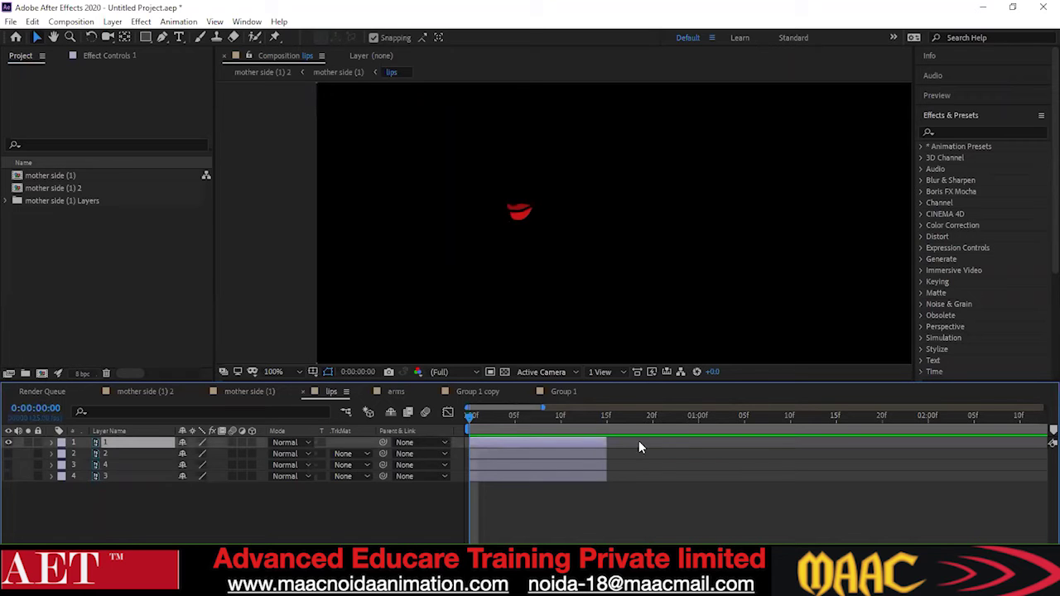
{"action": "left_click", "coordinate": [558, 455]}
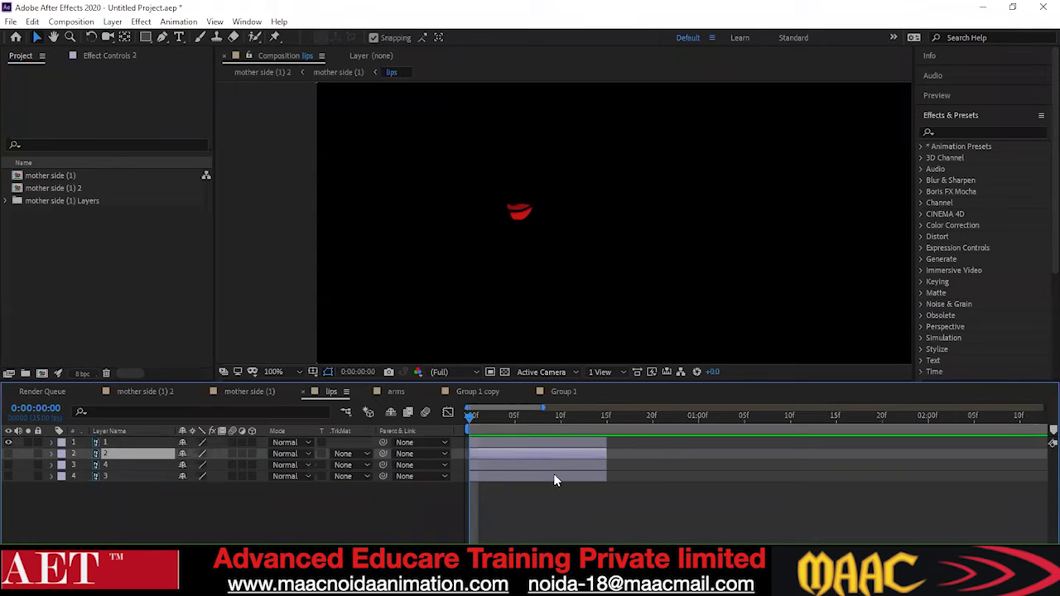
{"action": "left_click", "coordinate": [556, 480]}
{"action": "left_click", "coordinate": [539, 454], "text": "shift"}
{"action": "left_click_drag", "start_coordinate": [9, 454], "coordinate": [9, 476]}
{"action": "left_click_drag", "start_coordinate": [511, 457], "coordinate": [644, 452]}
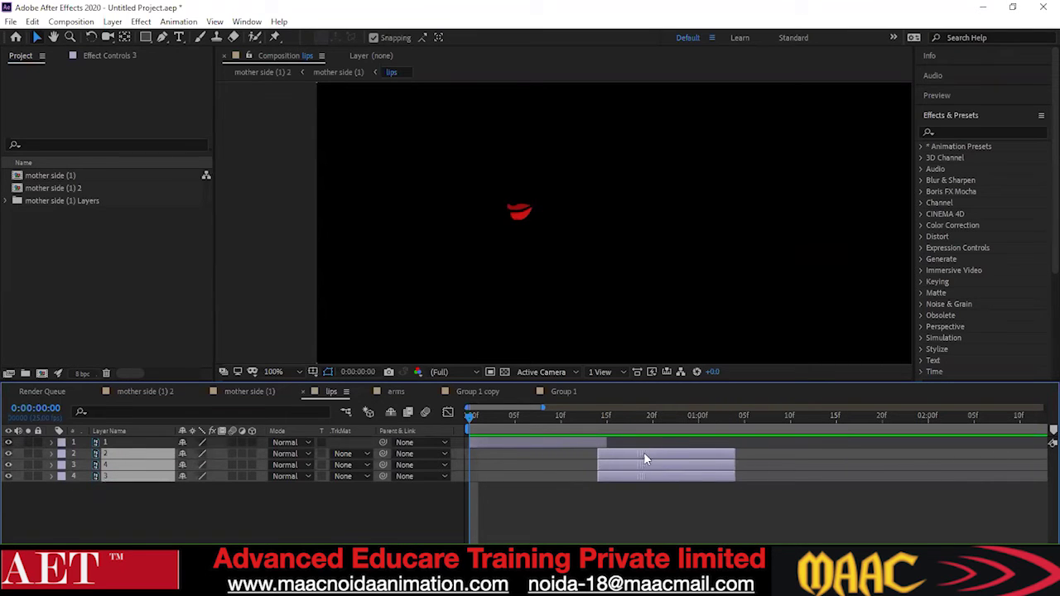
{"action": "left_click_drag", "start_coordinate": [470, 417], "coordinate": [607, 444]}
{"action": "key", "text": "bracketleft"}
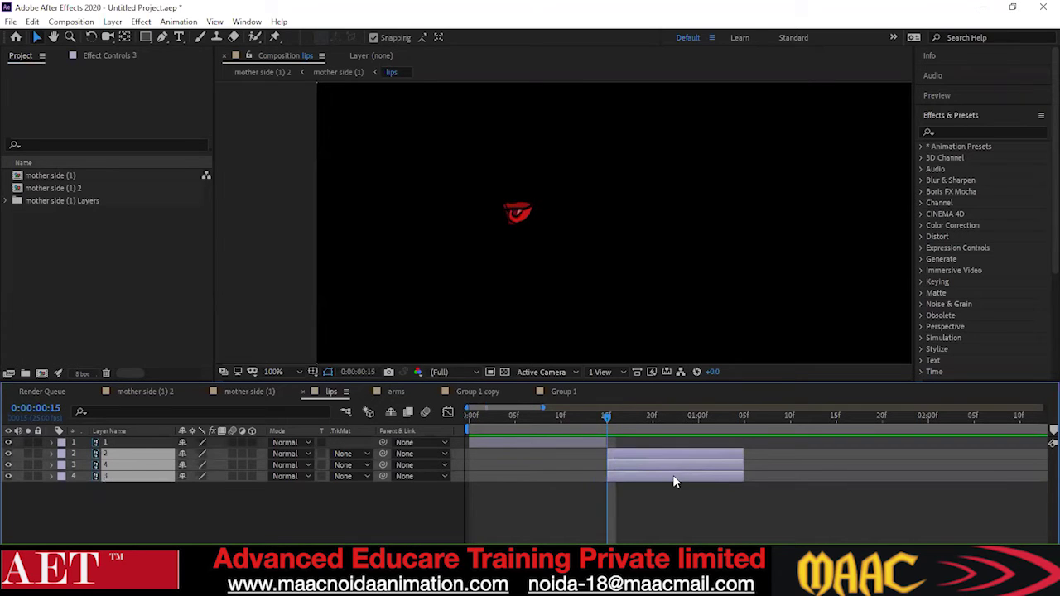
{"action": "mouse_move", "coordinate": [664, 469]}
{"action": "left_mouse_down"}
{"action": "mouse_move", "coordinate": [693, 469]}
{"action": "mouse_move", "coordinate": [653, 469]}
{"action": "mouse_move", "coordinate": [663, 470]}
{"action": "left_mouse_up"}
{"action": "left_click", "coordinate": [638, 507]}
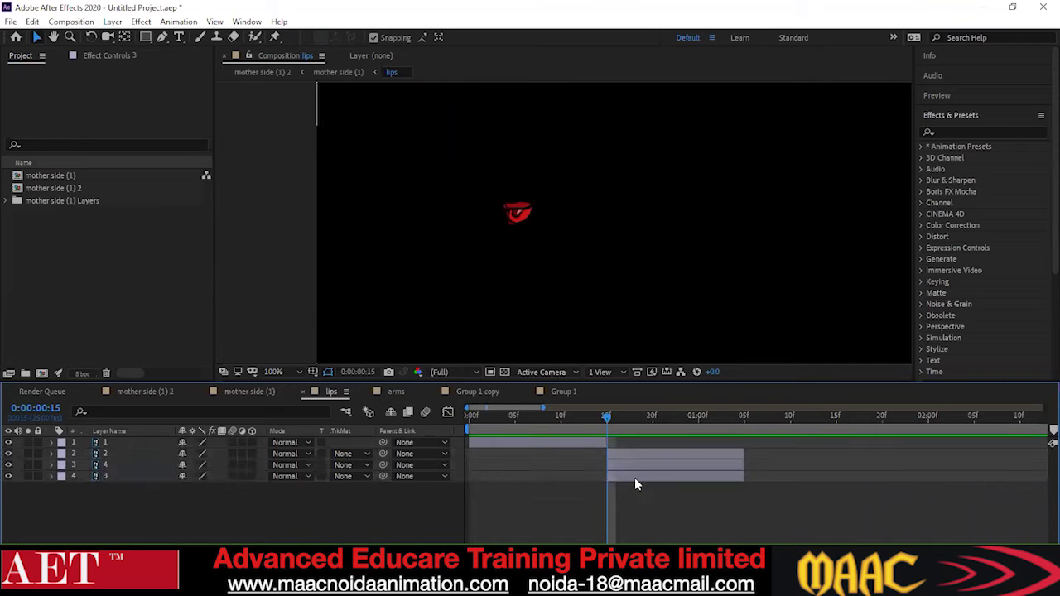
Shift mouth layers 4 and 3 together to start at 0:00:01:05, directly after layer 2
{"action": "left_click", "coordinate": [634, 477]}
{"action": "left_click", "coordinate": [634, 463], "text": "shift"}
{"action": "left_click_drag", "start_coordinate": [639, 470], "coordinate": [777, 486]}
{"action": "left_click_drag", "start_coordinate": [606, 417], "coordinate": [743, 444]}
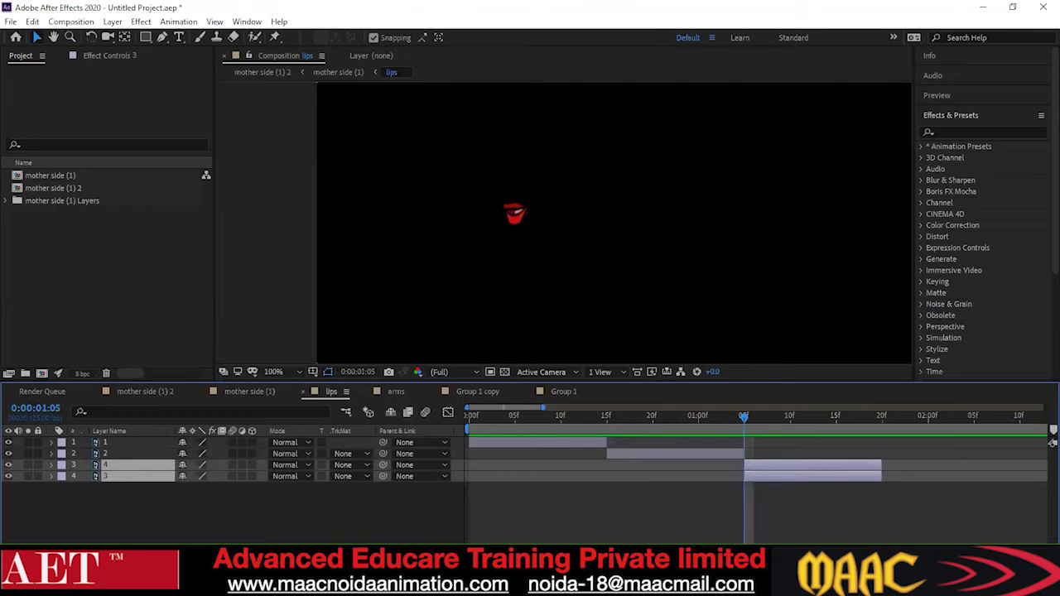
Shift mouth layer 3 to start at 1 second 20 frames, directly after layer 4, and return the playhead to the start
{"action": "scroll", "coordinate": [592, 524], "scroll_direction": "right", "scroll_amount": 5}
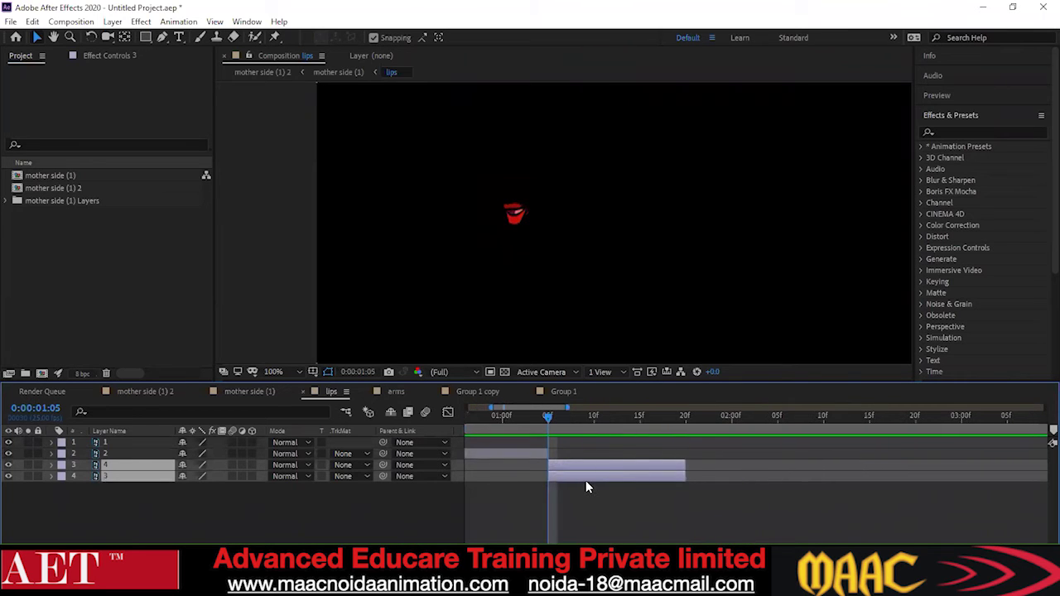
{"action": "left_click", "coordinate": [599, 484]}
{"action": "left_click_drag", "start_coordinate": [607, 479], "coordinate": [744, 483]}
{"action": "mouse_move", "coordinate": [552, 413]}
{"action": "left_mouse_down"}
{"action": "mouse_move", "coordinate": [820, 457]}
{"action": "mouse_move", "coordinate": [760, 462]}
{"action": "left_mouse_up"}
{"action": "key", "text": "Home"}
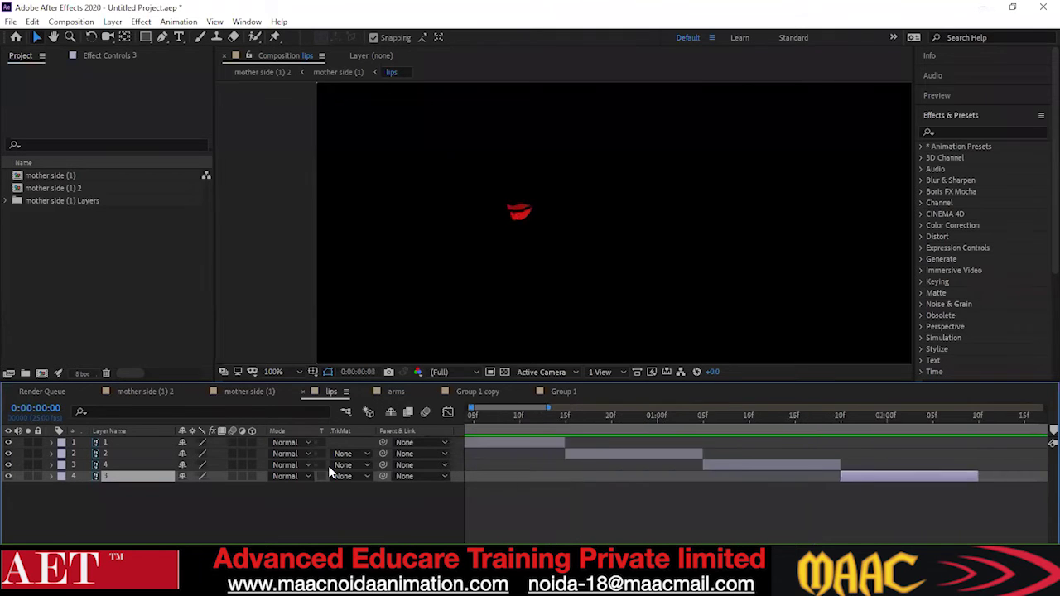
Preview the lip animation on the character in the mother side (1) composition and return to the lips composition
{"action": "left_click", "coordinate": [329, 73]}
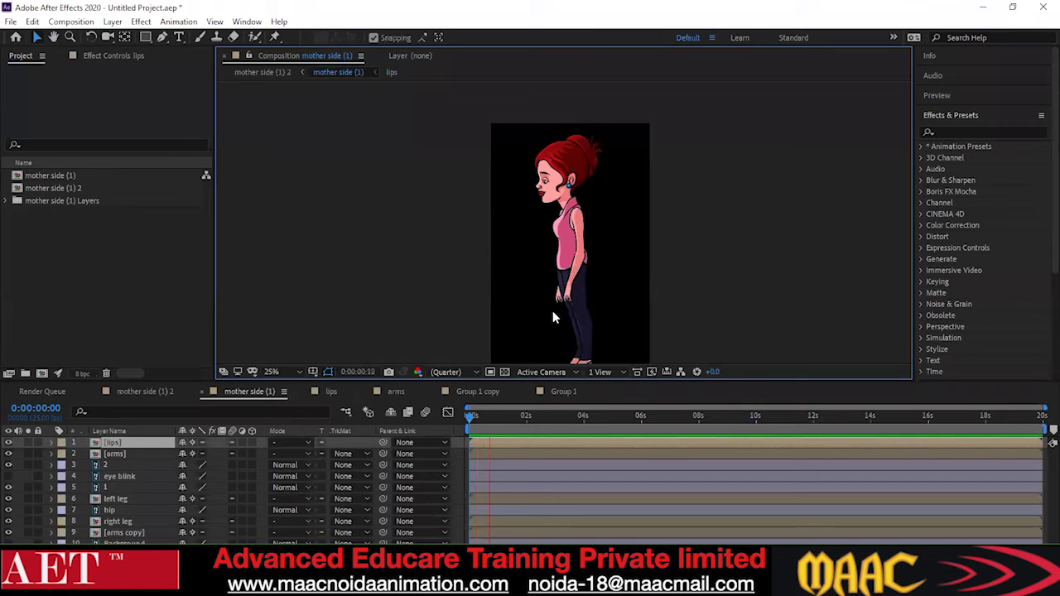
{"action": "left_click", "coordinate": [518, 416]}
{"action": "left_click", "coordinate": [471, 417]}
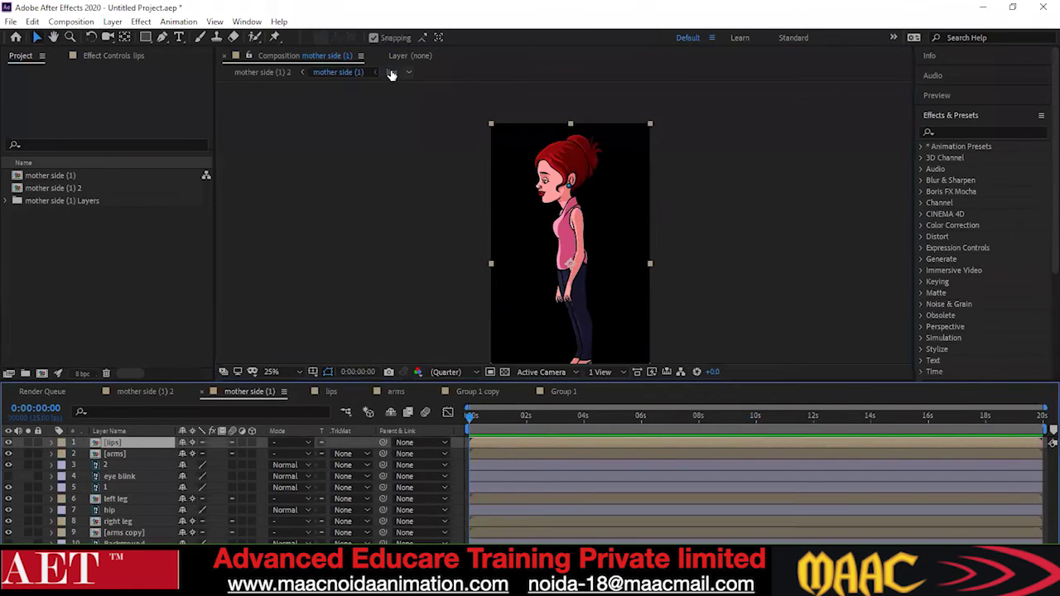
{"action": "left_click", "coordinate": [391, 73]}
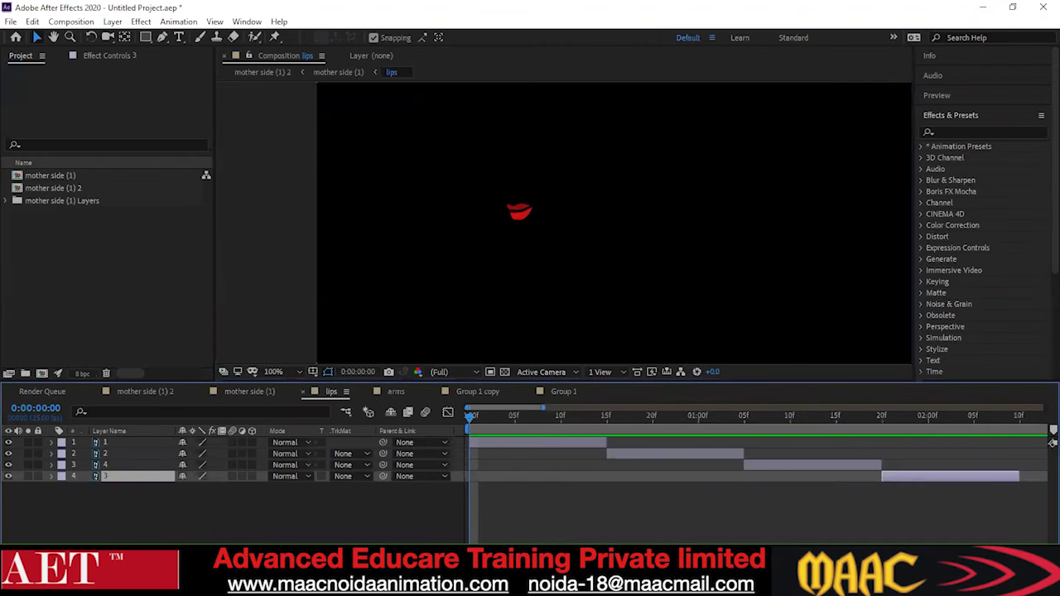
Play and scrub the lip sequence from the start, and check it briefly in the mother side (1) composition
{"action": "key", "text": "space"}
{"action": "left_click_drag", "start_coordinate": [984, 416], "coordinate": [973, 469]}
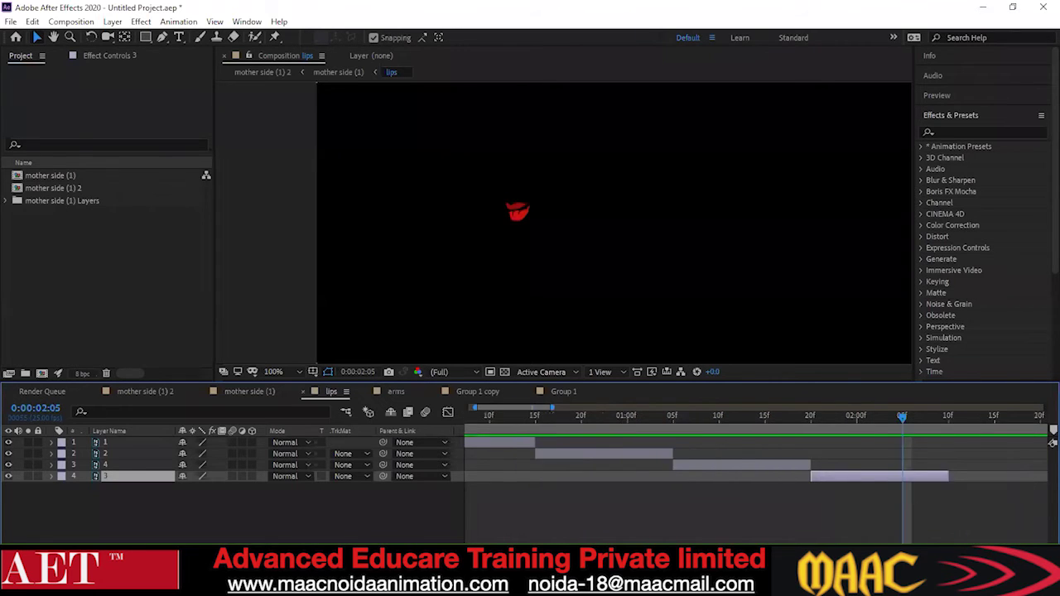
{"action": "left_click_drag", "start_coordinate": [971, 421], "coordinate": [469, 420]}
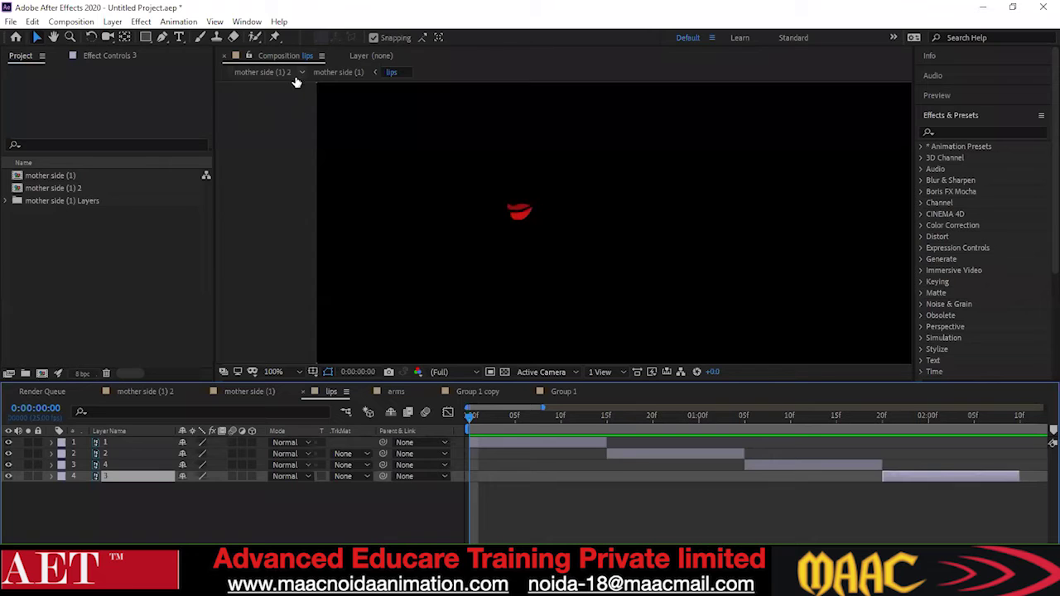
{"action": "left_click", "coordinate": [339, 73]}
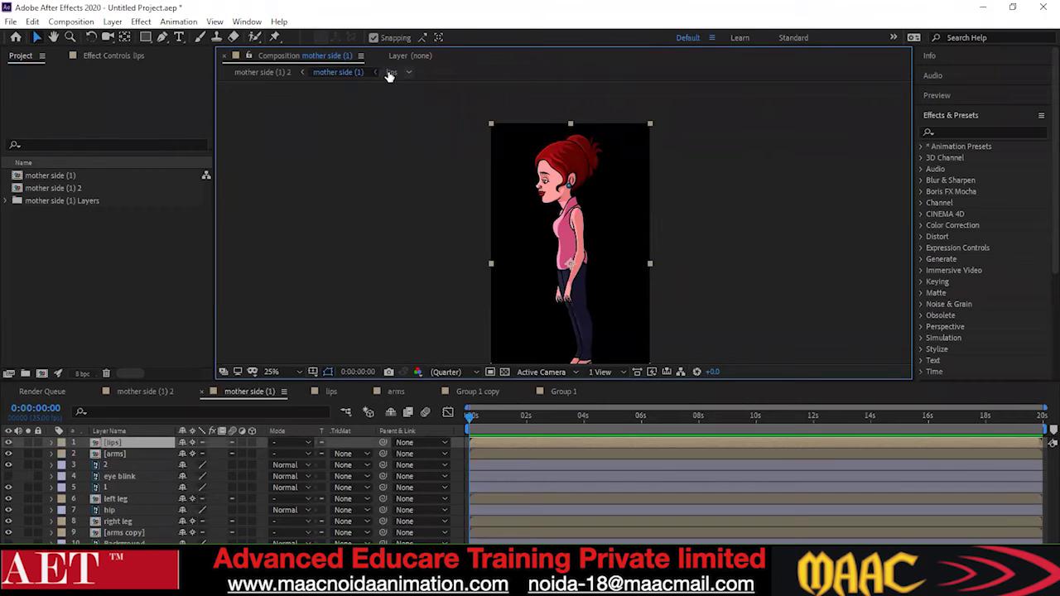
{"action": "left_click", "coordinate": [390, 73]}
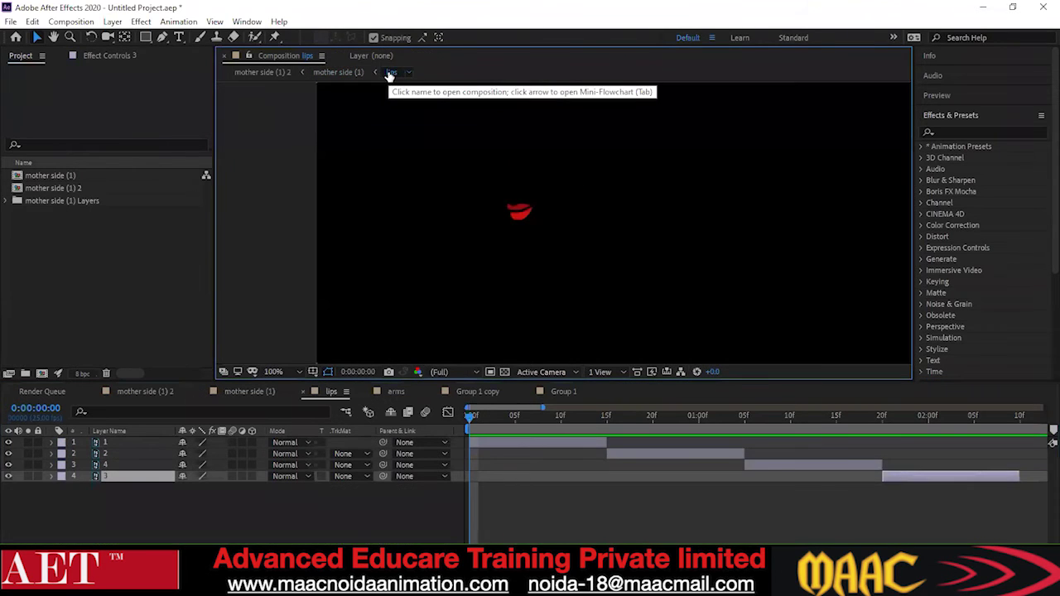
Select all four mouth layers and shift them together 10 frames later in the timeline
{"action": "left_click_drag", "start_coordinate": [90, 512], "coordinate": [123, 435]}
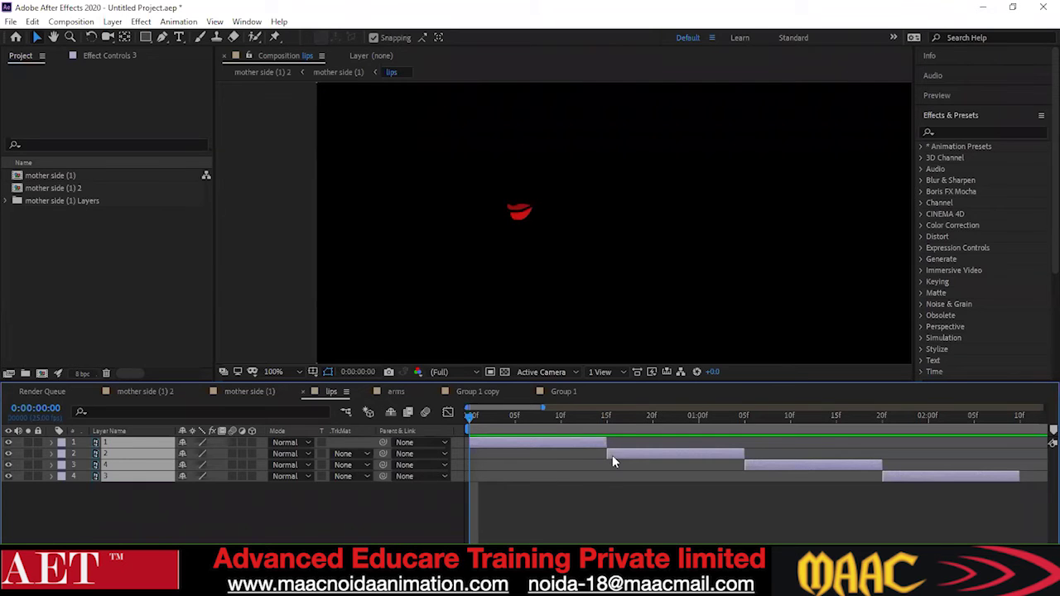
{"action": "scroll", "coordinate": [755, 459], "scroll_direction": "right", "scroll_amount": 3}
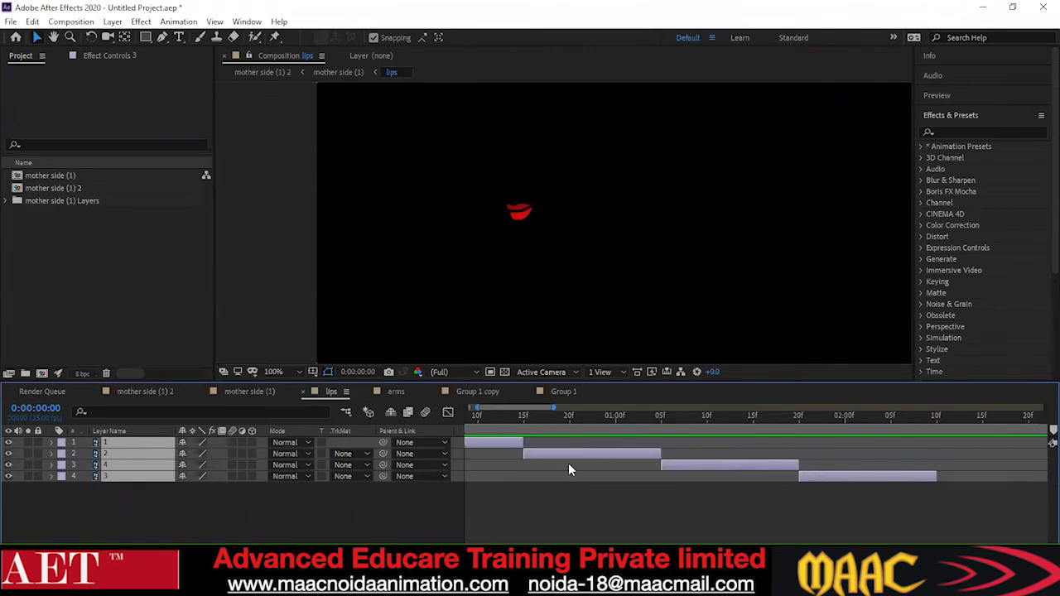
{"action": "left_click", "coordinate": [680, 468], "text": "shift"}
{"action": "left_click", "coordinate": [803, 477], "text": "shift"}
{"action": "left_click_drag", "start_coordinate": [610, 455], "coordinate": [706, 464]}
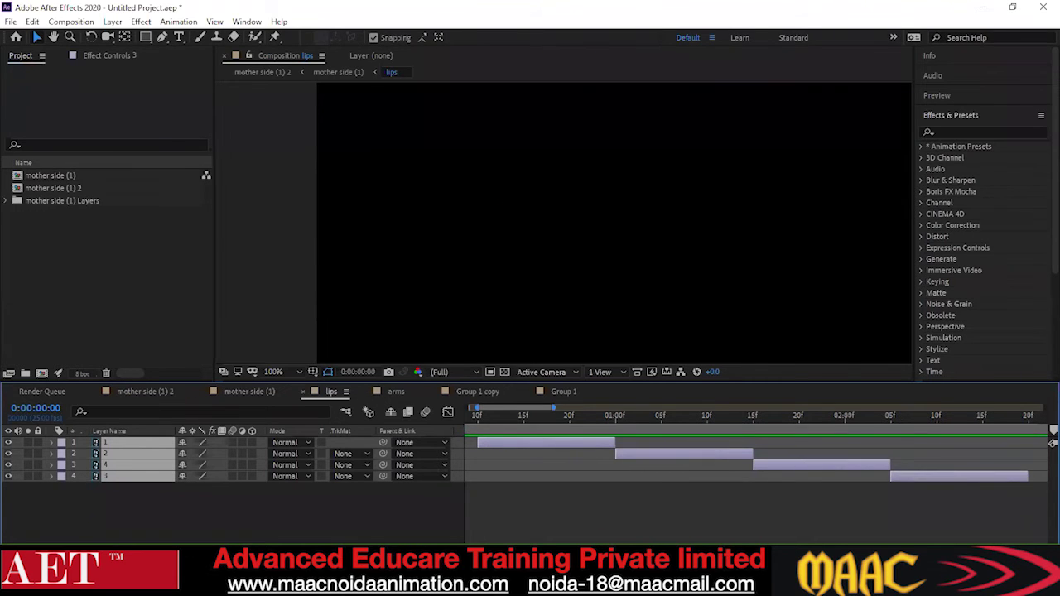
Extend the beginning of mouth layer 1 back to frame 0, keeping its end at 1 second
{"action": "left_click_drag", "start_coordinate": [515, 408], "coordinate": [502, 407]}
{"action": "left_click", "coordinate": [560, 525]}
{"action": "left_click_drag", "start_coordinate": [562, 442], "coordinate": [465, 454]}
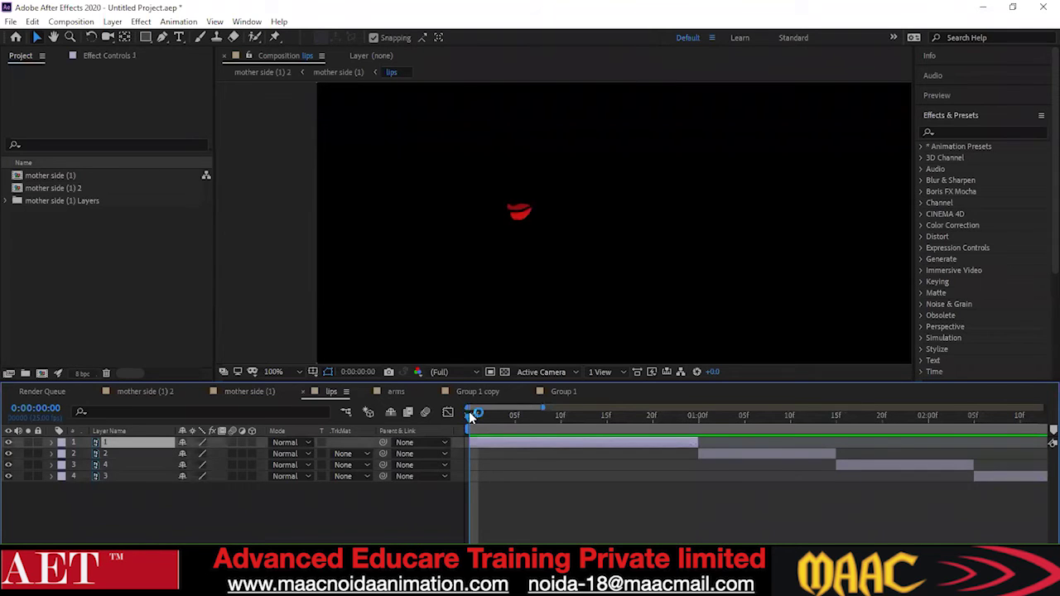
Scrub through mouth layer 1 from frame 0 to 1 second to check the start of the lip sequence
{"action": "left_click_drag", "start_coordinate": [470, 415], "coordinate": [515, 416]}
{"action": "mouse_move", "coordinate": [618, 452]}
{"action": "left_mouse_down"}
{"action": "mouse_move", "coordinate": [717, 469]}
{"action": "mouse_move", "coordinate": [616, 468]}
{"action": "left_mouse_up"}
{"action": "key", "text": "Home"}
{"action": "scroll", "coordinate": [757, 460], "scroll_direction": "right", "scroll_amount": 10}
{"action": "scroll", "coordinate": [757, 460], "scroll_direction": "left", "scroll_amount": 10}
{"action": "left_click_drag", "start_coordinate": [693, 441], "coordinate": [695, 471]}
{"action": "left_click", "coordinate": [479, 416]}
{"action": "left_click_drag", "start_coordinate": [610, 457], "coordinate": [699, 493]}
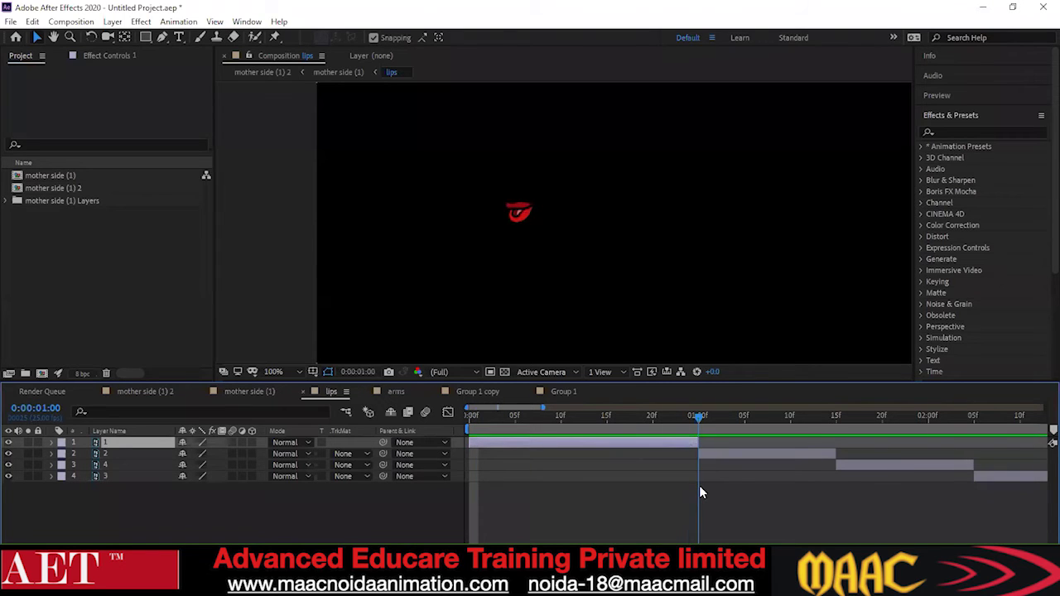
Examine along the timeline how the four mouth layers follow one another after 1 second
{"action": "scroll", "coordinate": [757, 463], "scroll_direction": "right", "scroll_amount": 5}
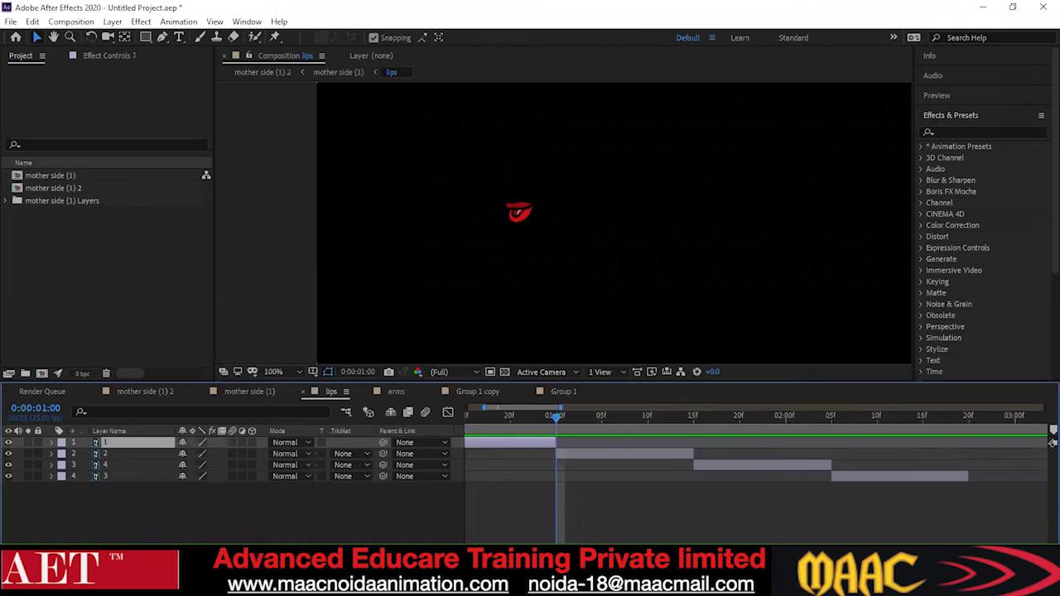
{"action": "scroll", "coordinate": [757, 463], "scroll_direction": "left", "scroll_amount": 1}
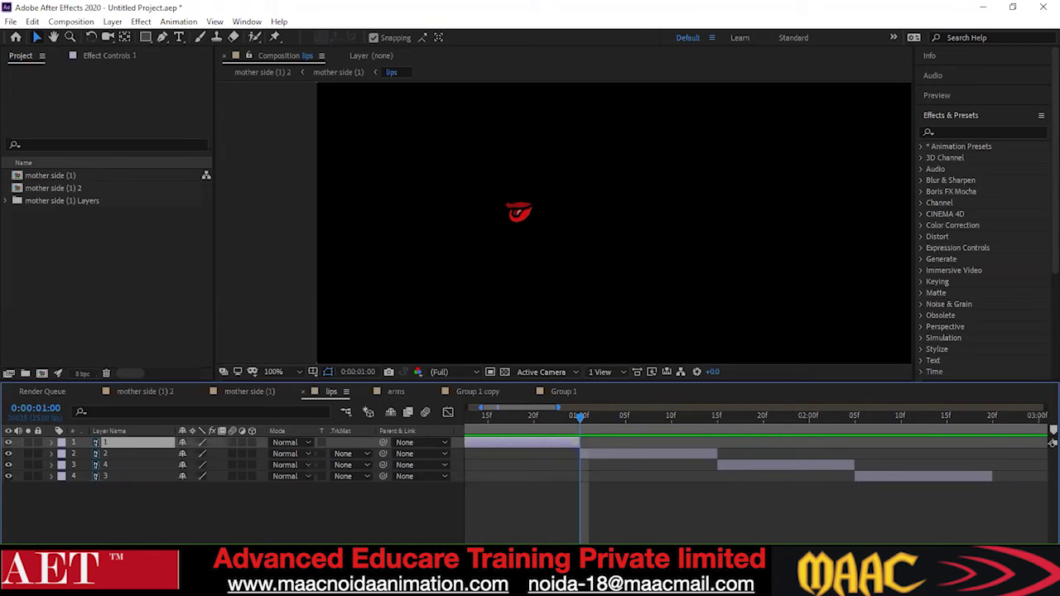
{"action": "scroll", "coordinate": [757, 464], "scroll_direction": "right", "scroll_amount": 6}
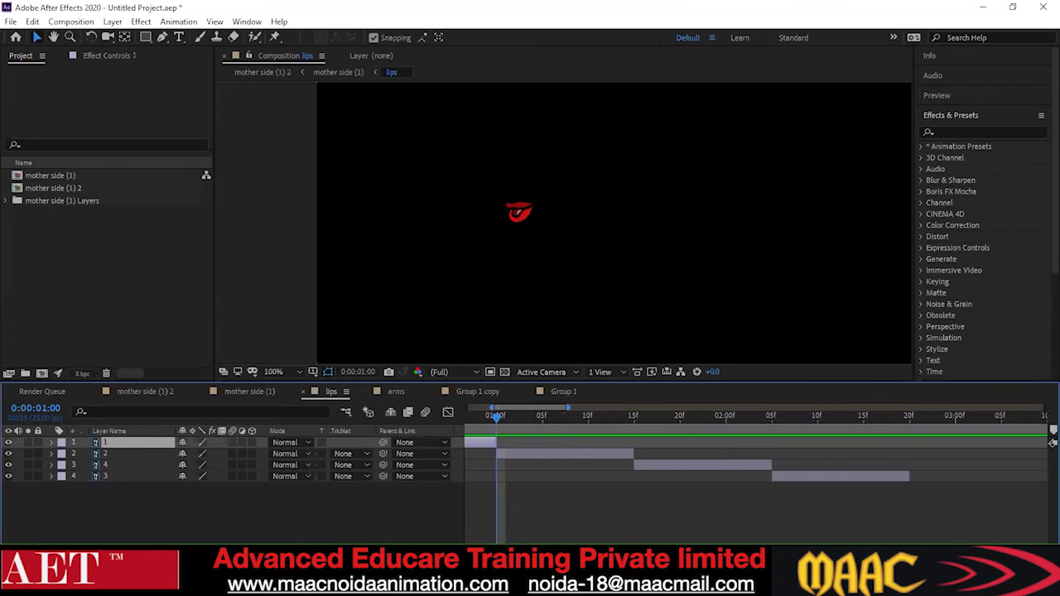
{"action": "scroll", "coordinate": [758, 464], "scroll_direction": "right", "scroll_amount": 1}
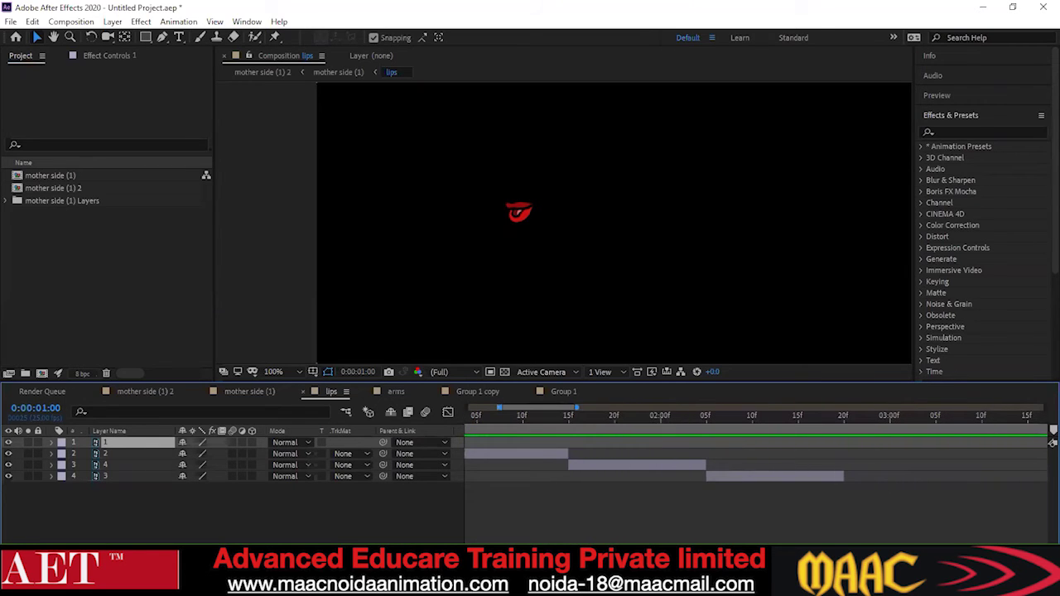
{"action": "scroll", "coordinate": [621, 464], "scroll_direction": "left", "scroll_amount": 5}
{"action": "left_click", "coordinate": [621, 458]}
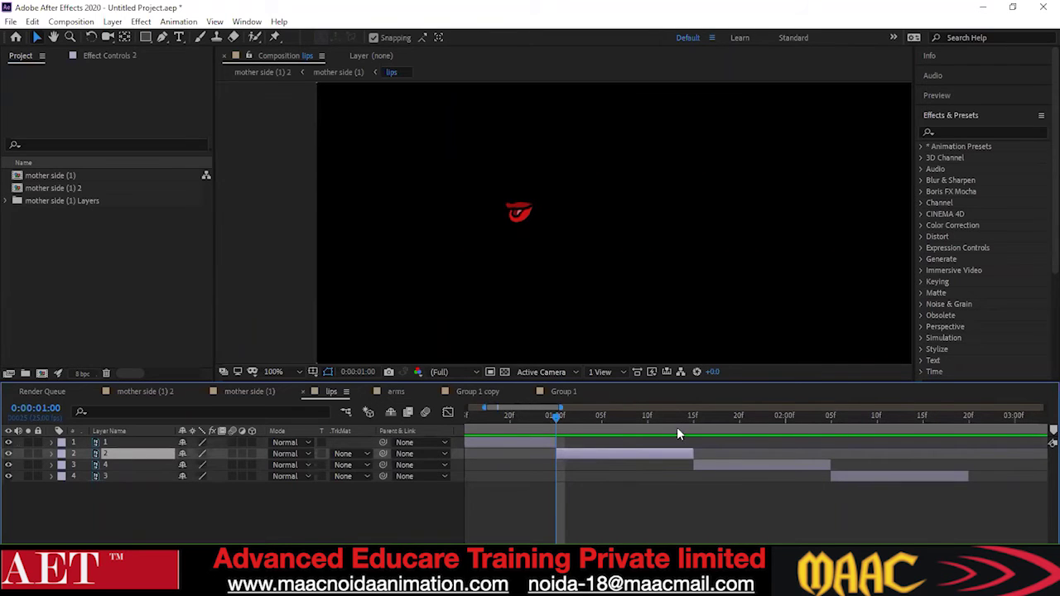
{"action": "scroll", "coordinate": [755, 464], "scroll_direction": "right", "scroll_amount": 20}
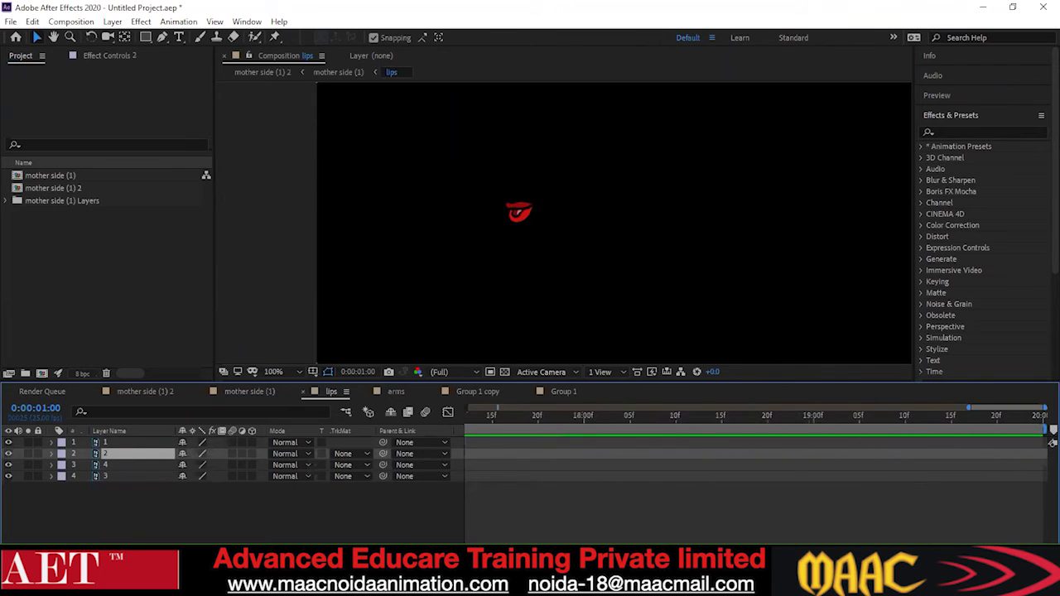
{"action": "scroll", "coordinate": [755, 464], "scroll_direction": "left", "scroll_amount": 20}
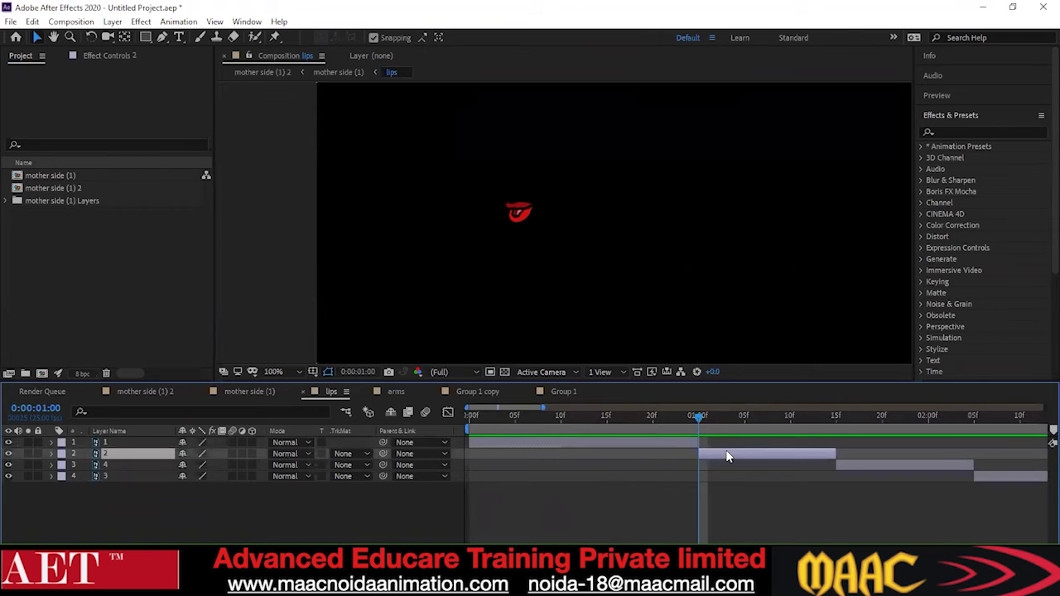
Duplicate all four mouth layers in the lips composition
{"action": "left_click", "coordinate": [661, 444], "text": "shift"}
{"action": "left_click", "coordinate": [994, 477], "text": "shift"}
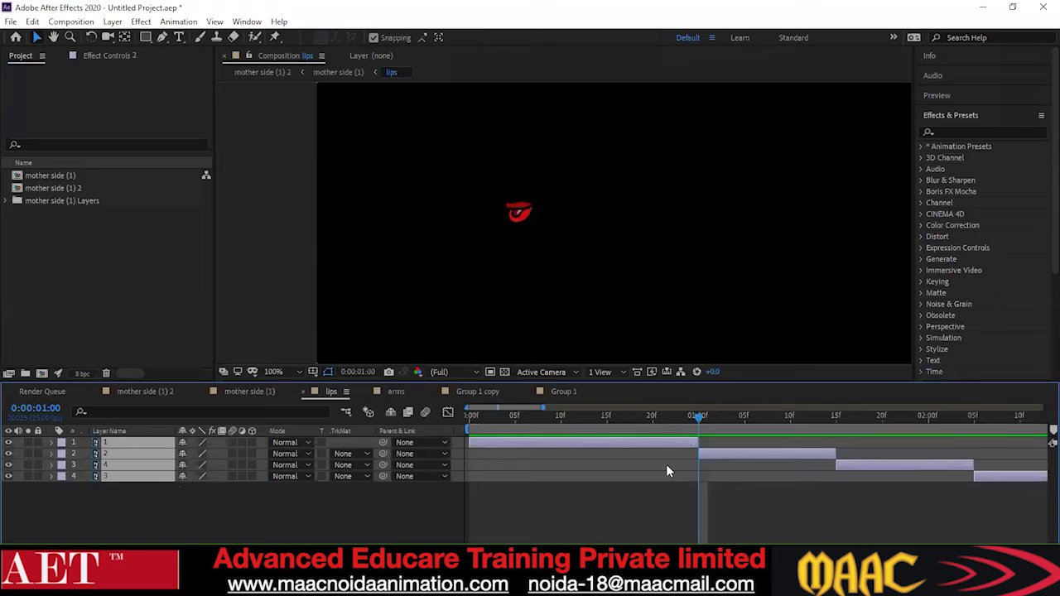
{"action": "key", "text": "ctrl+d"}
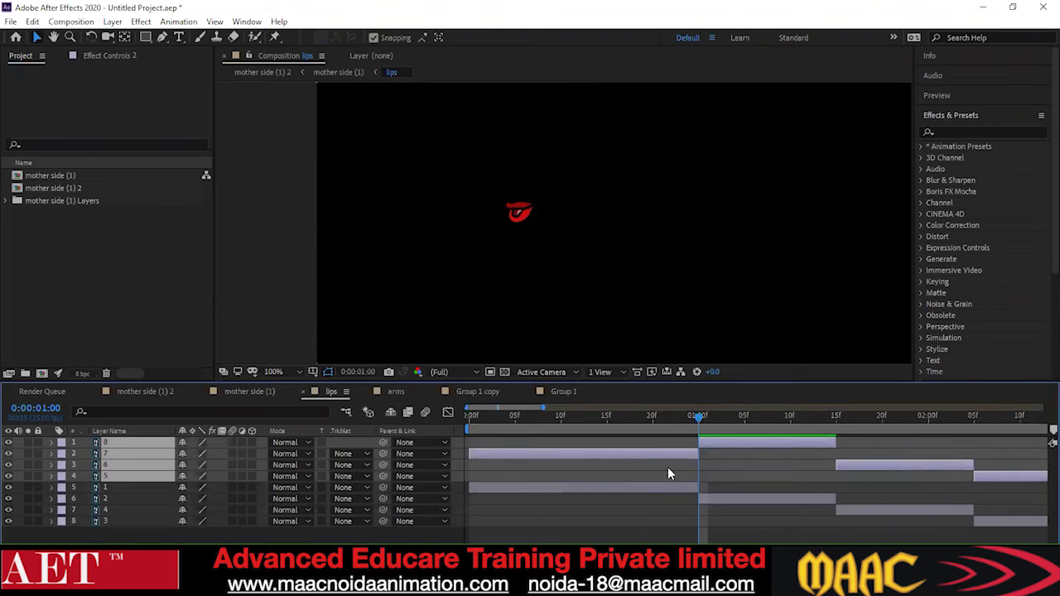
Move the original mouth layers 1, 2, 4 and 3 together so they start at 0:00:02:20, right after the duplicated set
{"action": "left_click", "coordinate": [617, 489]}
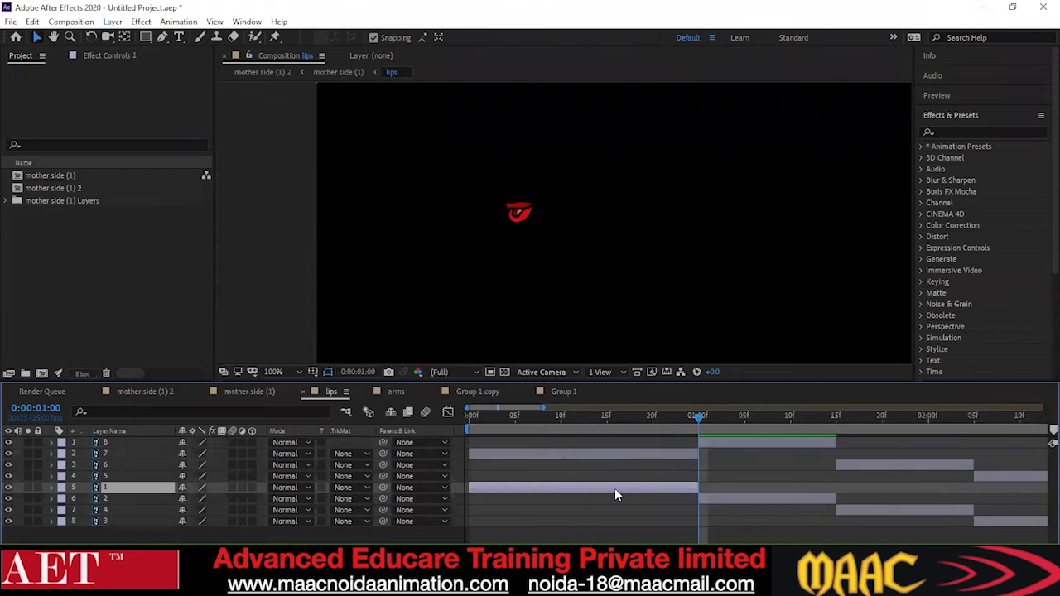
{"action": "scroll", "coordinate": [758, 489], "scroll_direction": "right", "scroll_amount": 1}
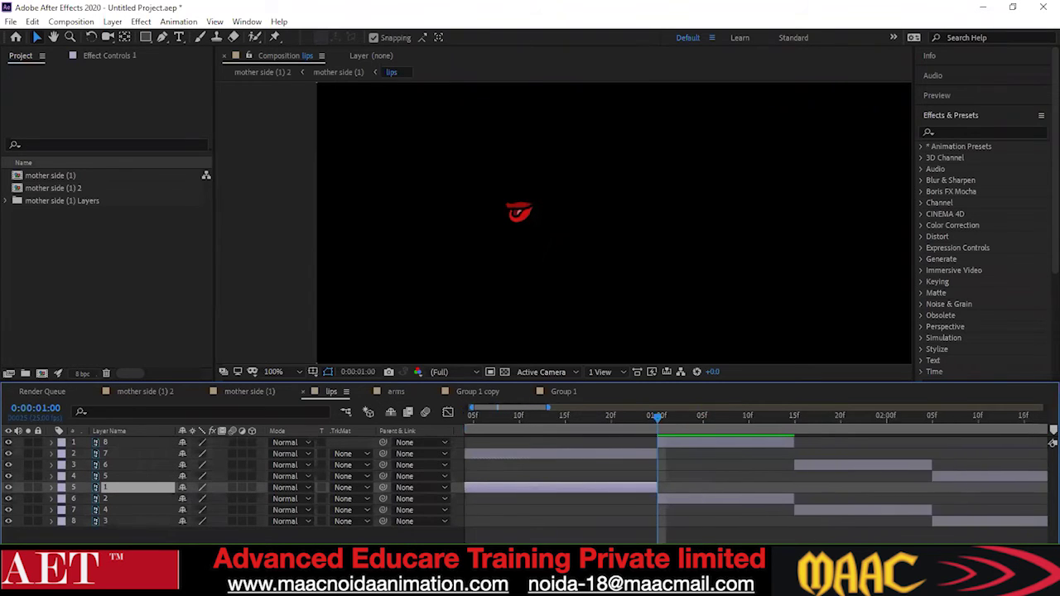
{"action": "left_click", "coordinate": [970, 522], "text": "shift"}
{"action": "left_click_drag", "start_coordinate": [614, 484], "coordinate": [882, 485]}
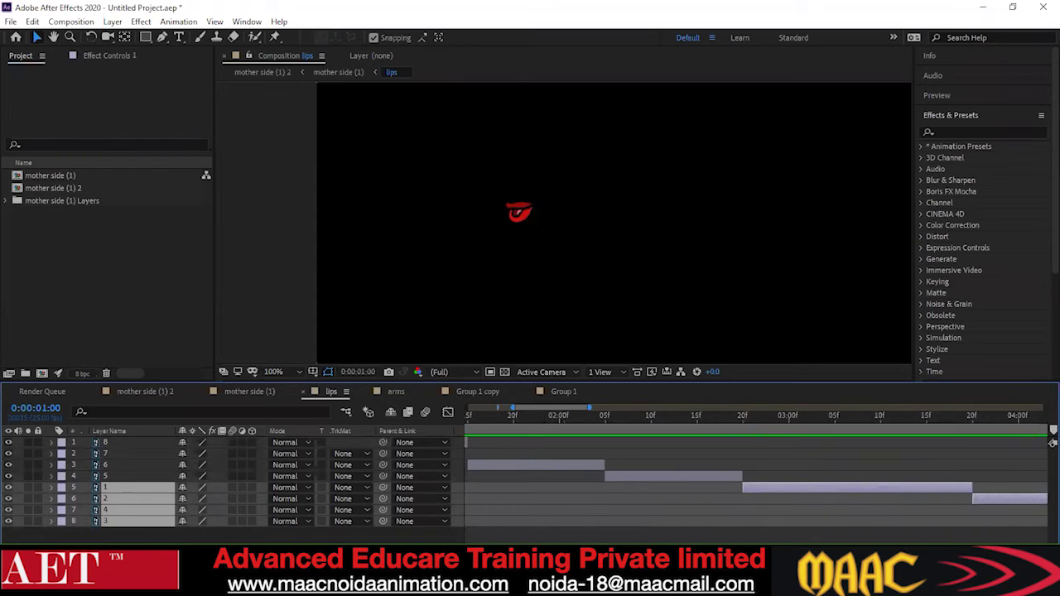
Trim the end of mouth layer 1 alone to 0:00:03:09, undoing the trim that affects all four selected layers
{"action": "scroll", "coordinate": [757, 480], "scroll_direction": "left", "scroll_amount": 5}
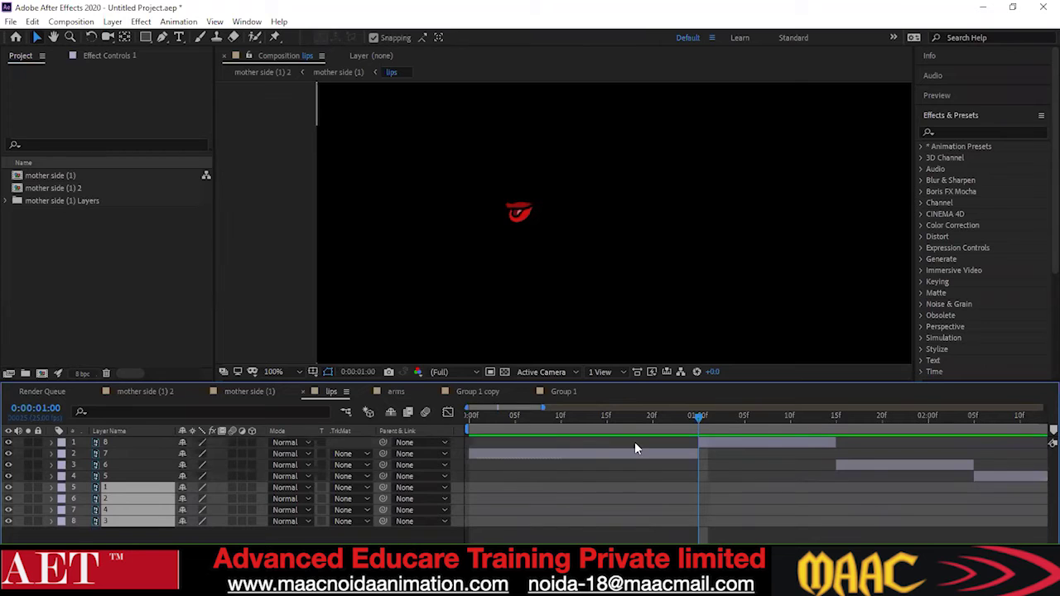
{"action": "left_click_drag", "start_coordinate": [698, 416], "coordinate": [1026, 464]}
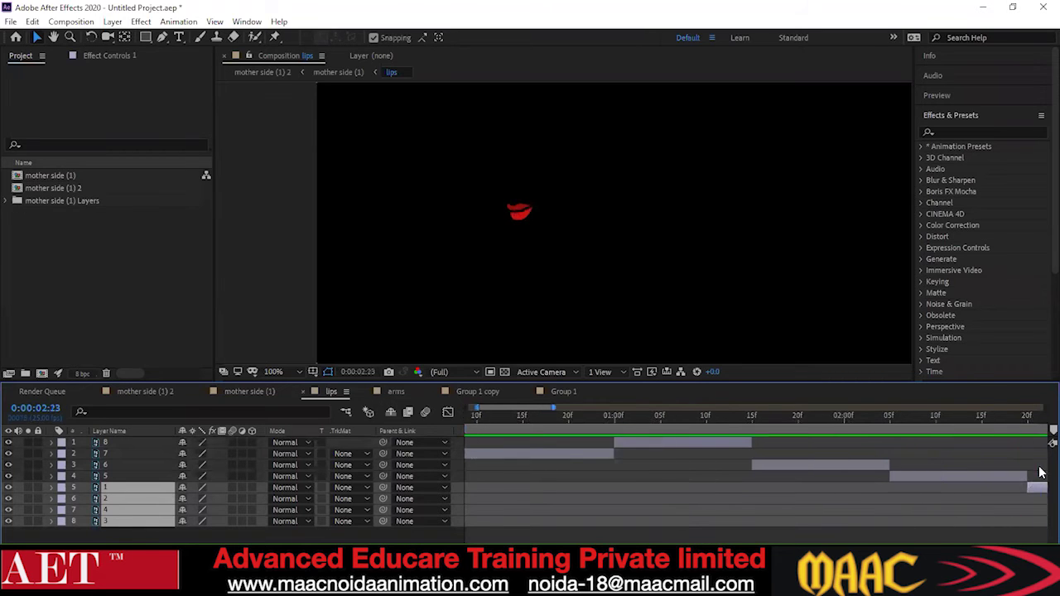
{"action": "scroll", "coordinate": [1050, 443], "scroll_direction": "right", "scroll_amount": 4}
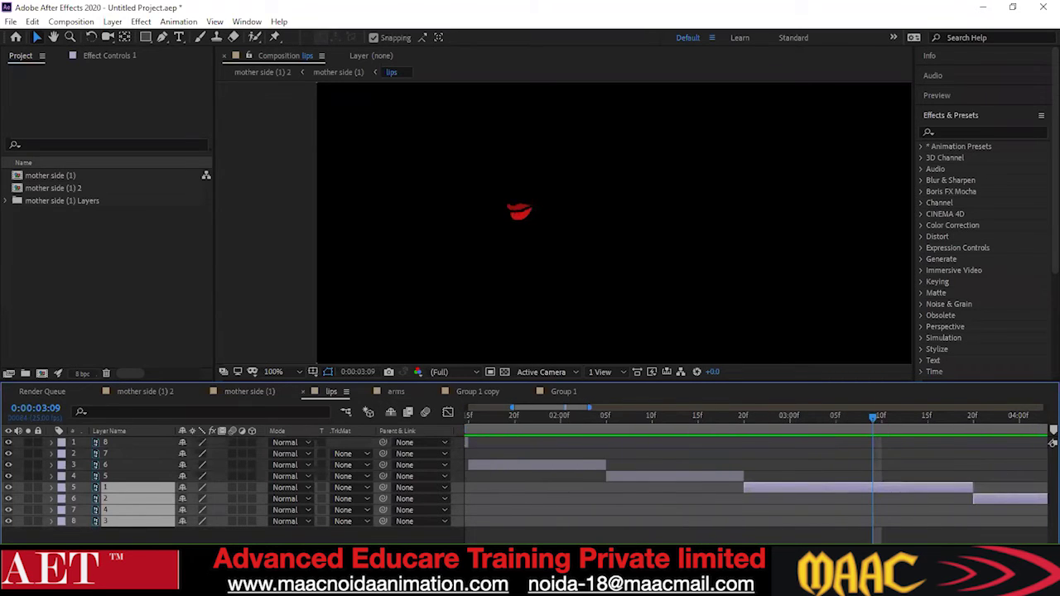
{"action": "left_click_drag", "start_coordinate": [958, 487], "coordinate": [854, 488]}
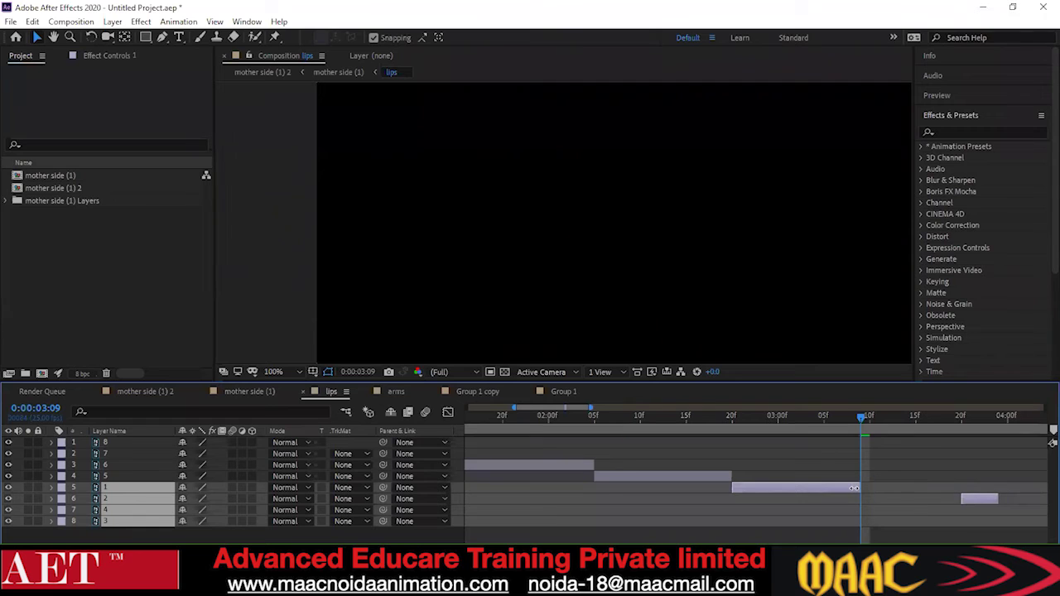
{"action": "key", "text": "ctrl+z"}
{"action": "left_click", "coordinate": [935, 489]}
{"action": "left_click_drag", "start_coordinate": [956, 482], "coordinate": [861, 487]}
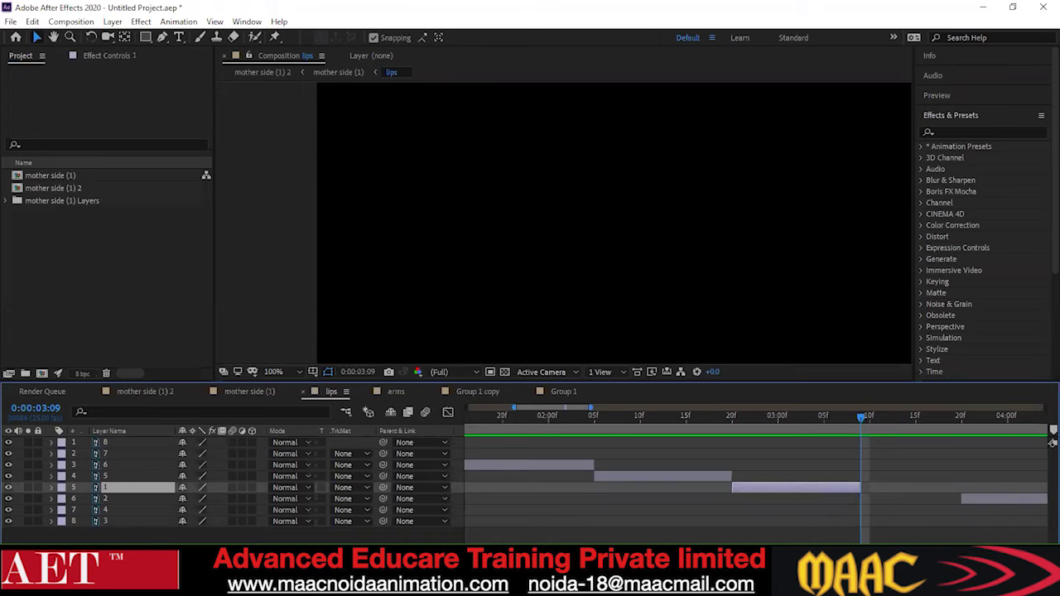
Shift mouth layers 2, 4 and 3 together to start at 0:00:03:09, directly after layer 1
{"action": "scroll", "coordinate": [861, 487], "scroll_direction": "right", "scroll_amount": 5}
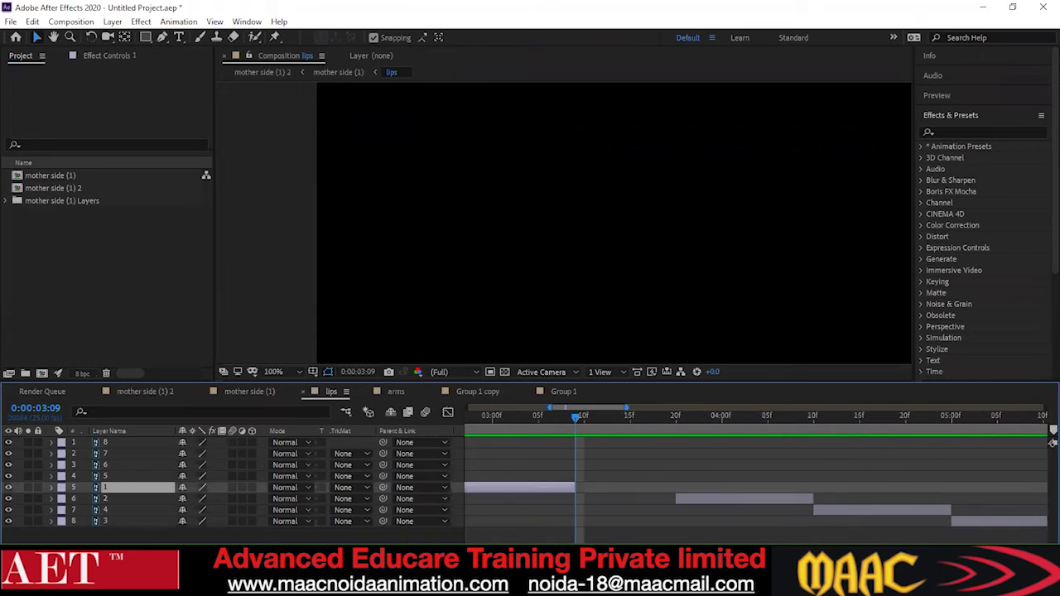
{"action": "left_click", "coordinate": [760, 497]}
{"action": "left_click", "coordinate": [977, 523], "text": "shift"}
{"action": "left_click_drag", "start_coordinate": [743, 496], "coordinate": [639, 503]}
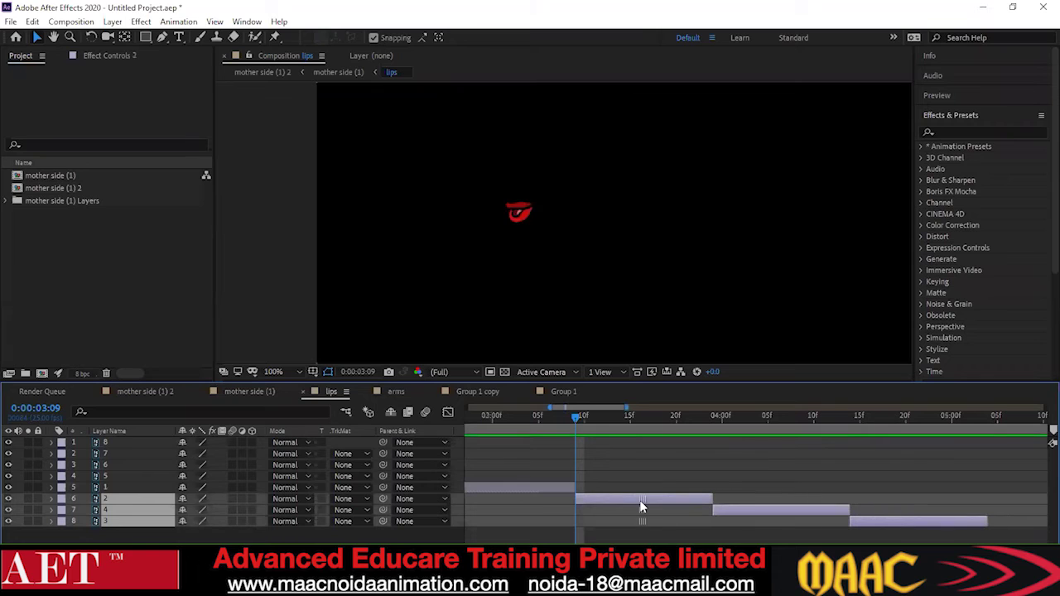
Review how mouth layers 1, 2, 4 and 3 line up around 0:00:03:09 in the timeline
{"action": "left_click", "coordinate": [578, 491]}
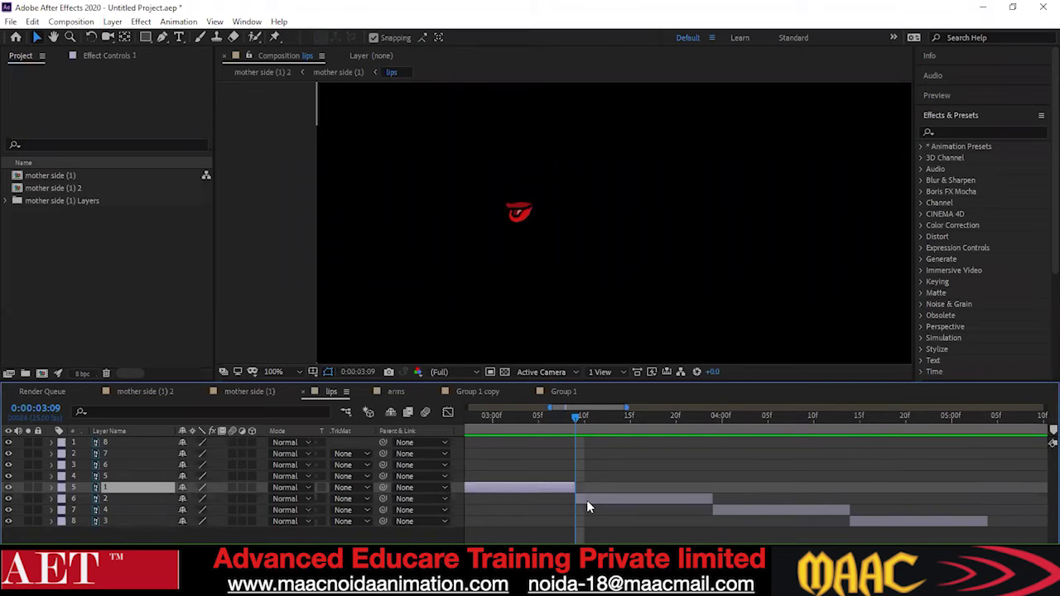
{"action": "scroll", "coordinate": [592, 513], "scroll_direction": "left", "scroll_amount": 5}
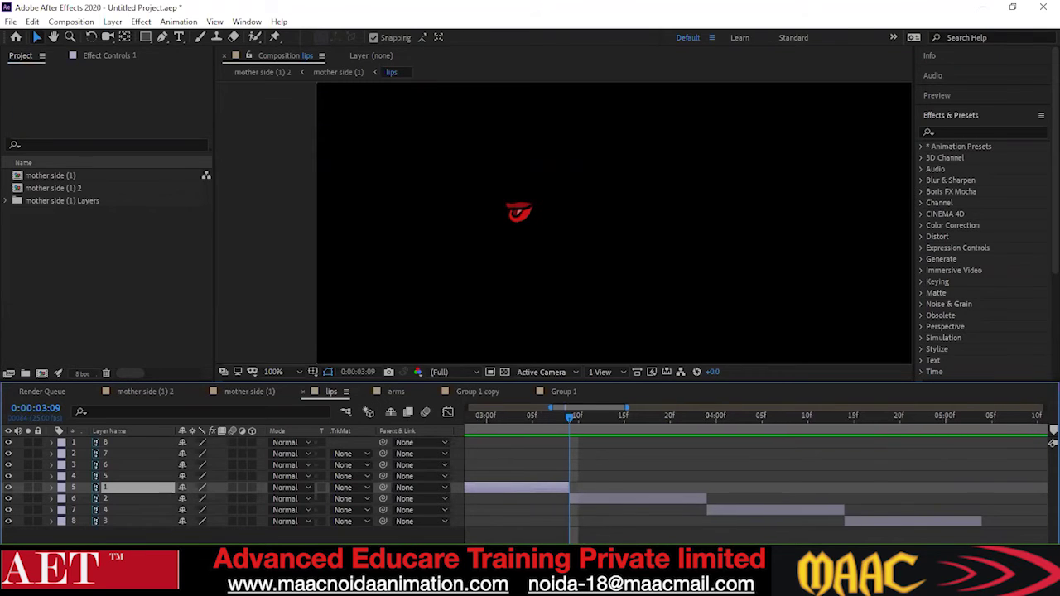
{"action": "scroll", "coordinate": [755, 488], "scroll_direction": "left", "scroll_amount": 2}
{"action": "scroll", "coordinate": [755, 488], "scroll_direction": "right", "scroll_amount": 9}
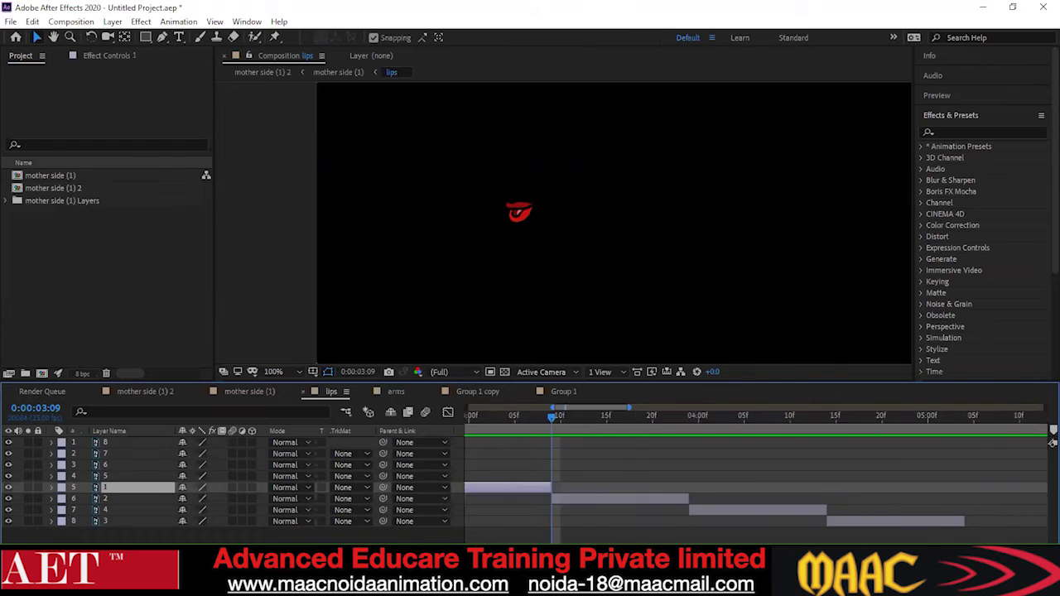
{"action": "scroll", "coordinate": [755, 488], "scroll_direction": "left", "scroll_amount": 6}
{"action": "scroll", "coordinate": [755, 489], "scroll_direction": "left", "scroll_amount": 2}
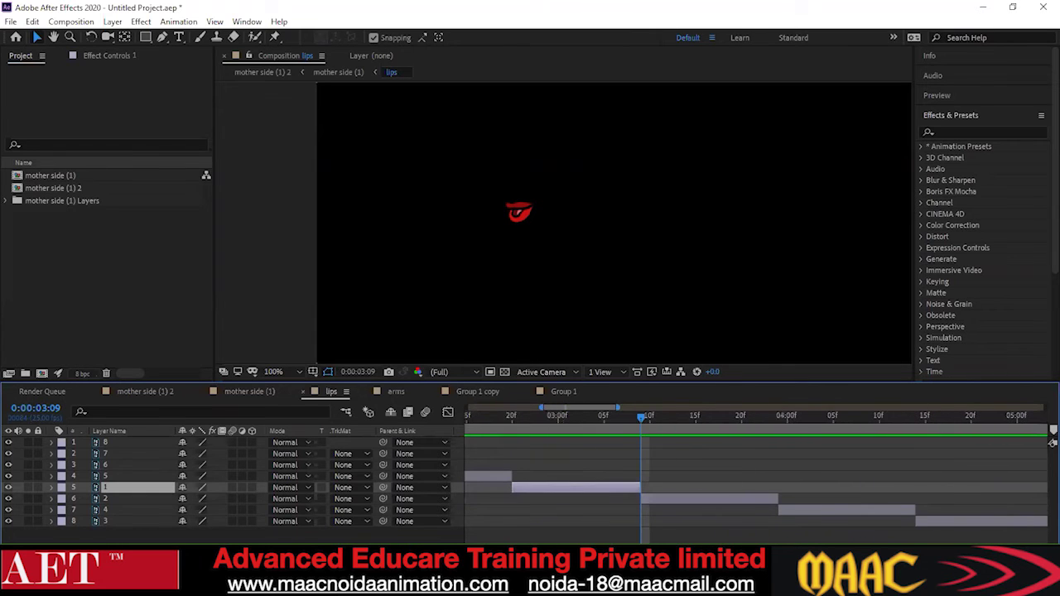
{"action": "scroll", "coordinate": [755, 488], "scroll_direction": "right", "scroll_amount": 3}
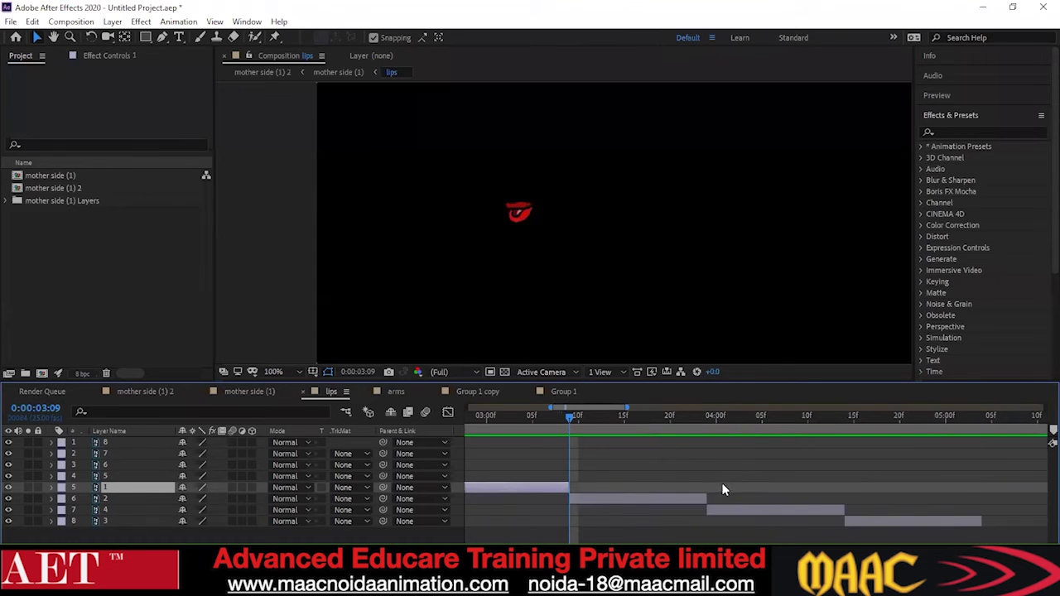
{"action": "left_click", "coordinate": [627, 501]}
{"action": "scroll", "coordinate": [627, 501], "scroll_direction": "left", "scroll_amount": 1}
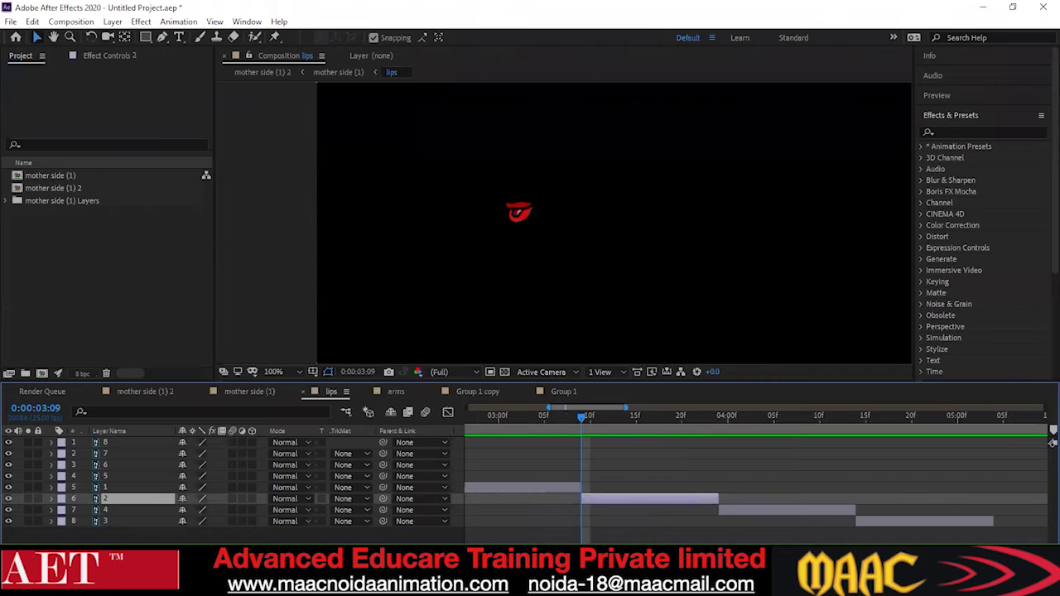
{"action": "scroll", "coordinate": [629, 489], "scroll_direction": "left", "scroll_amount": 5}
Select mouth layers 1, 2, 4 and 3 and duplicate them as another lip cycle
{"action": "left_click", "coordinate": [677, 487]}
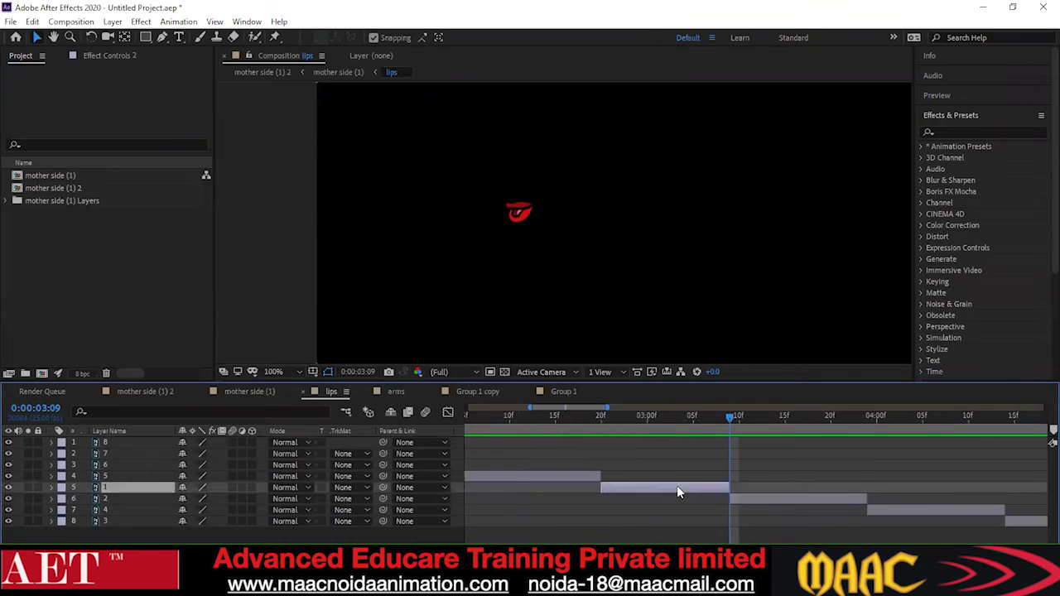
{"action": "left_click", "coordinate": [1016, 522], "text": "shift"}
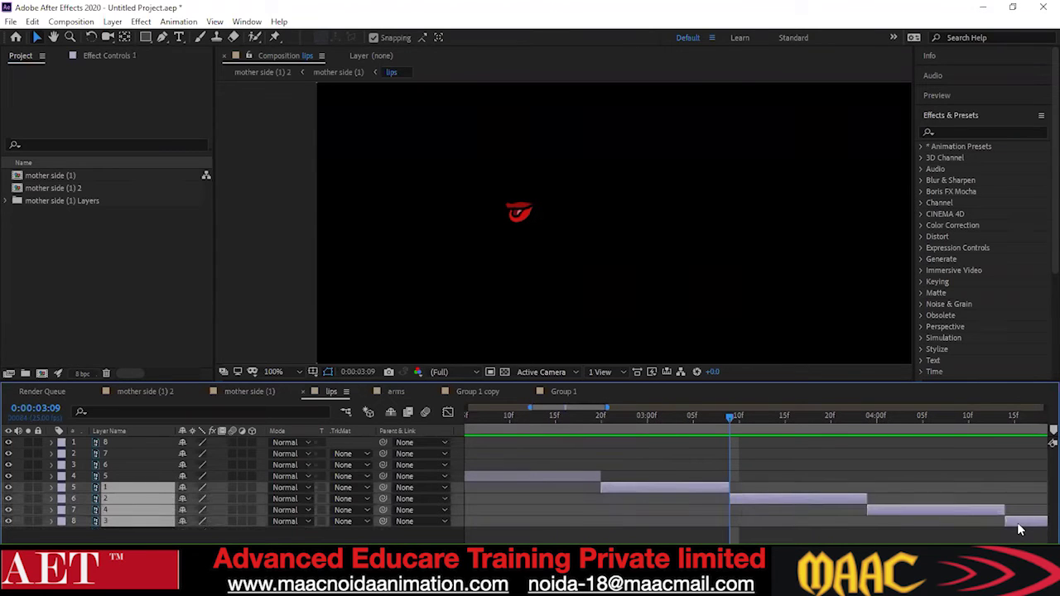
{"action": "key", "text": "ctrl+d"}
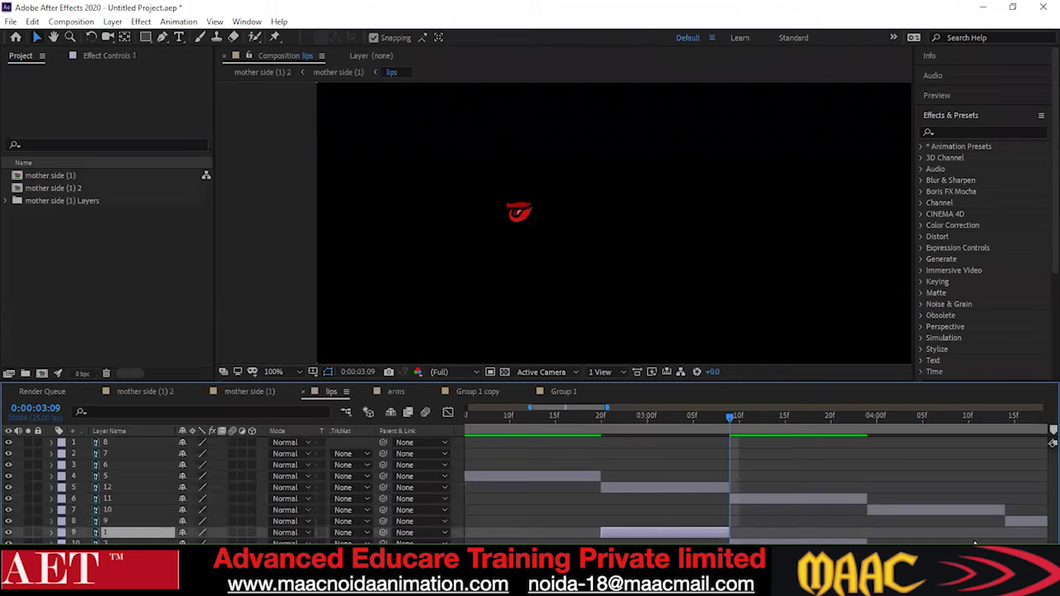
Move the original mouth layers 1, 2, 4 and 3 to start at 0:00:05:04, after layer 9, and review the sequence back to frame 0
{"action": "scroll", "coordinate": [910, 534], "scroll_direction": "down", "scroll_amount": 1}
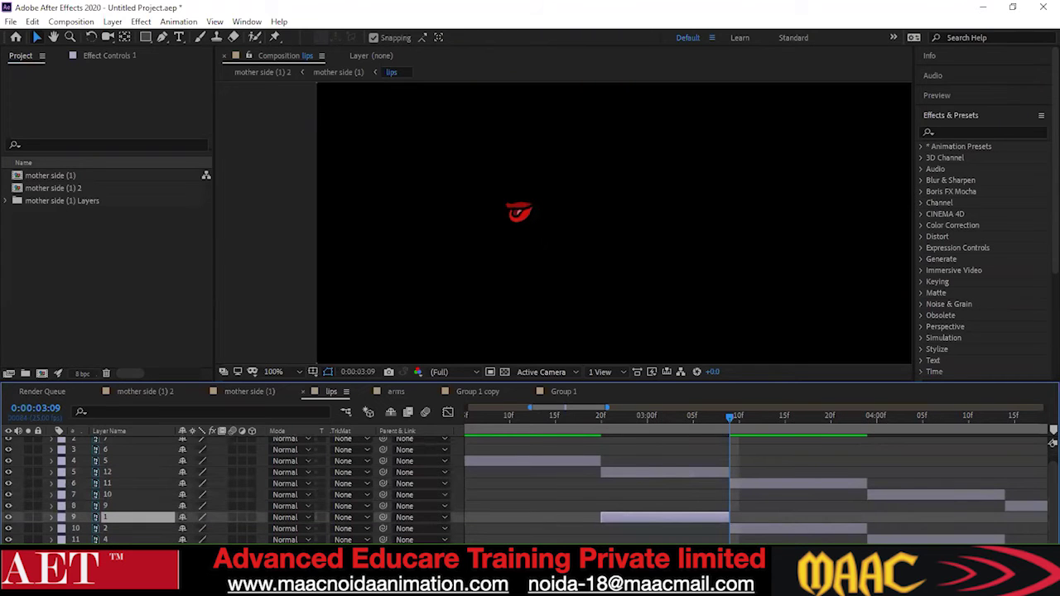
{"action": "left_click", "coordinate": [1020, 550], "text": "shift"}
{"action": "scroll", "coordinate": [755, 489], "scroll_direction": "right", "scroll_amount": 4}
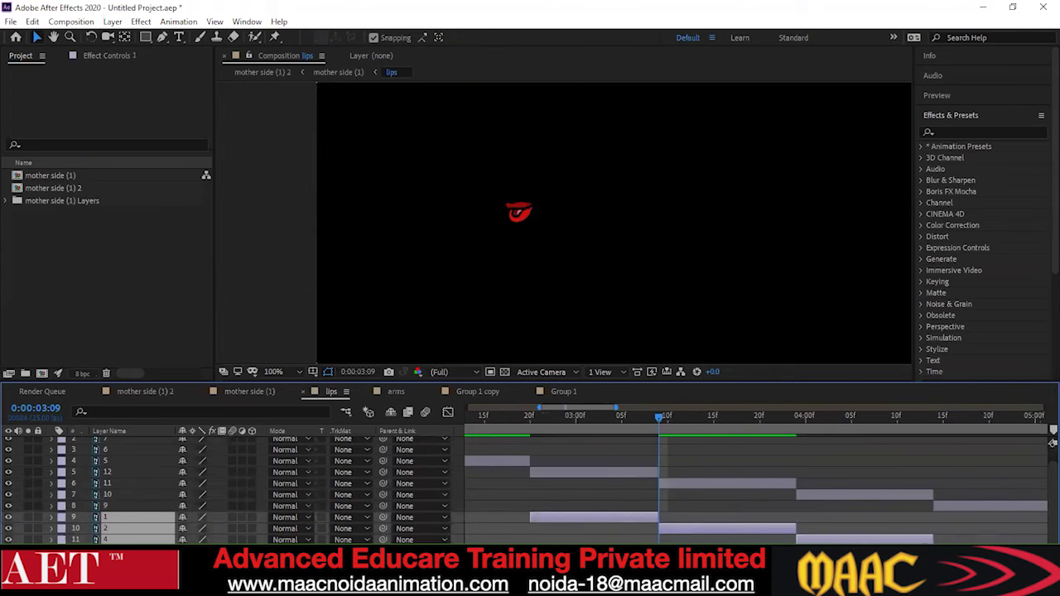
{"action": "left_click_drag", "start_coordinate": [561, 520], "coordinate": [695, 528]}
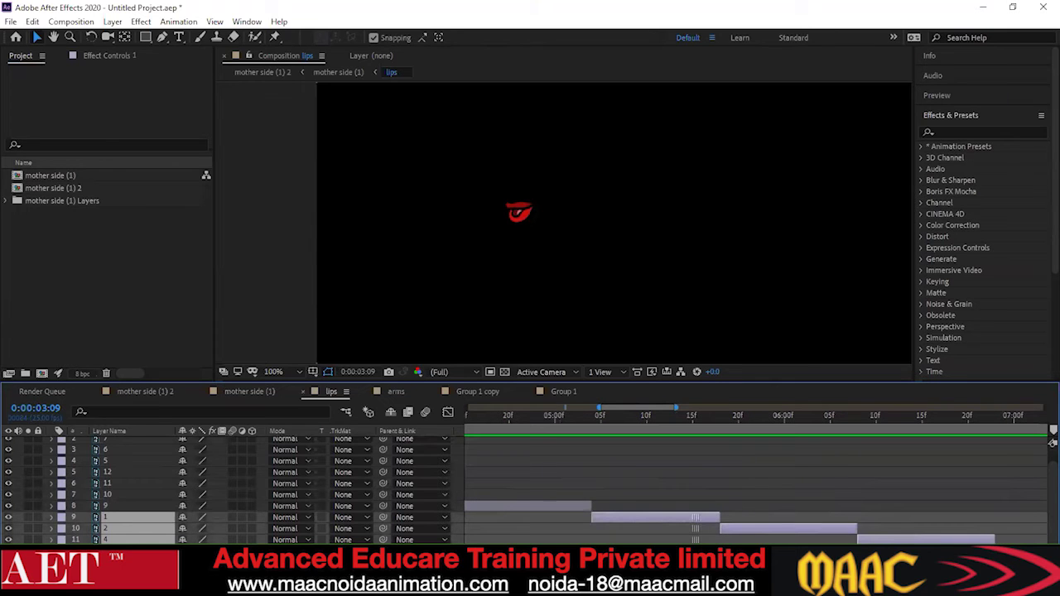
{"action": "scroll", "coordinate": [696, 521], "scroll_direction": "left", "scroll_amount": 6}
{"action": "scroll", "coordinate": [695, 521], "scroll_direction": "right", "scroll_amount": 2}
{"action": "scroll", "coordinate": [755, 480], "scroll_direction": "right", "scroll_amount": 2}
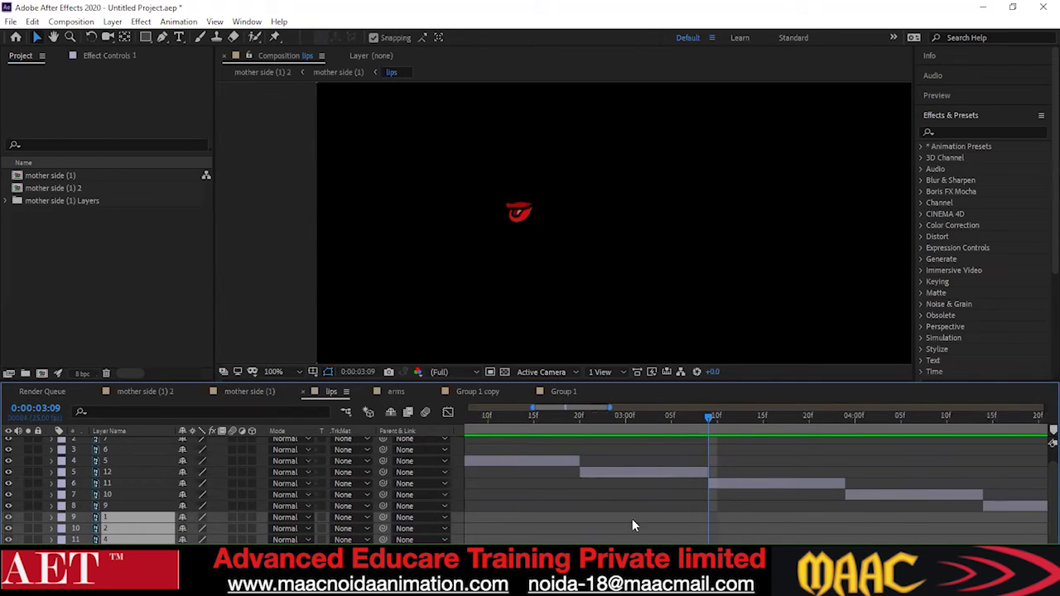
{"action": "scroll", "coordinate": [634, 525], "scroll_direction": "left", "scroll_amount": 12}
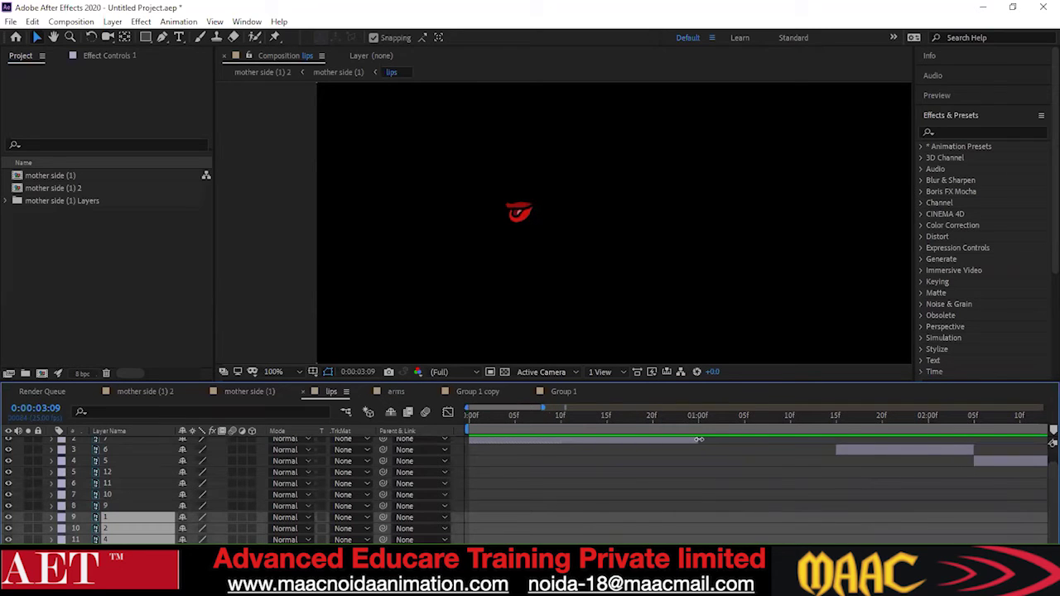
{"action": "scroll", "coordinate": [1040, 467], "scroll_direction": "up", "scroll_amount": 2}
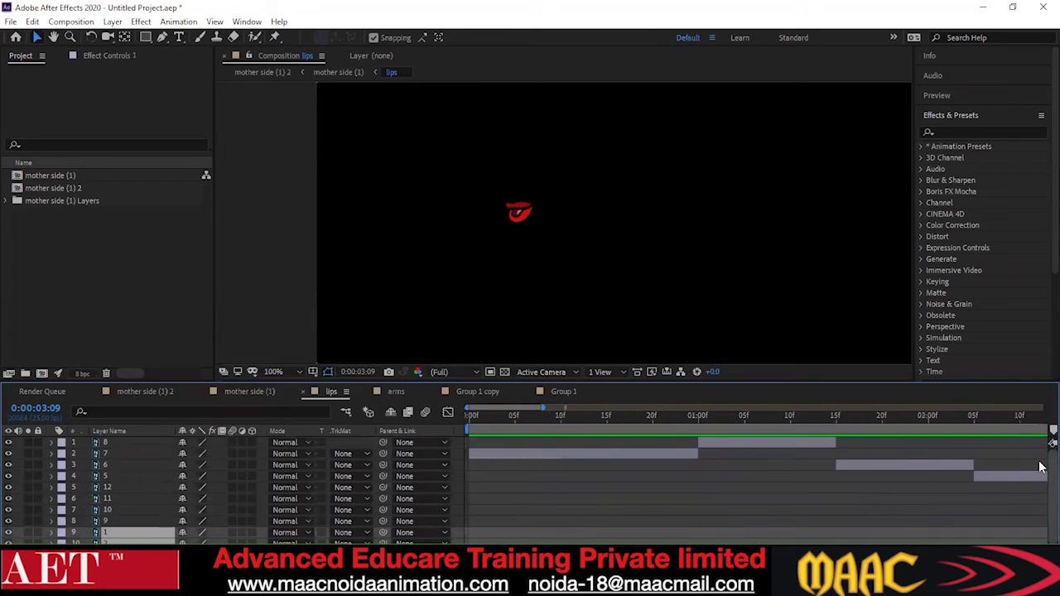
Review the mouth layer sequence from 0:00:03:09 through 0:00:06:07, checking how layers 1, 2 and 4 follow layer 9
{"action": "scroll", "coordinate": [1041, 495], "scroll_direction": "down", "scroll_amount": 2}
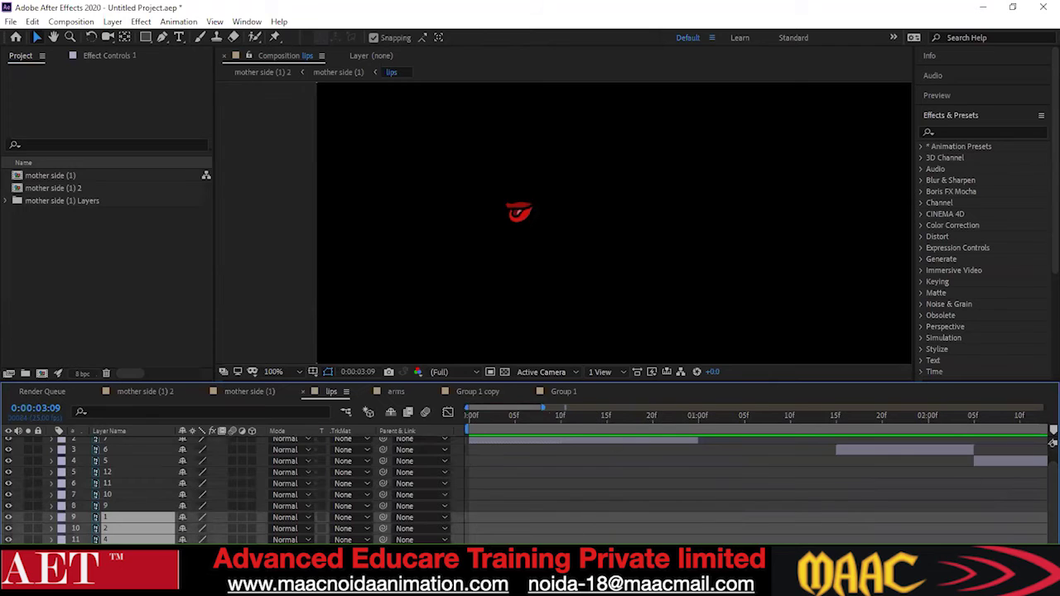
{"action": "scroll", "coordinate": [1041, 494], "scroll_direction": "right", "scroll_amount": 10}
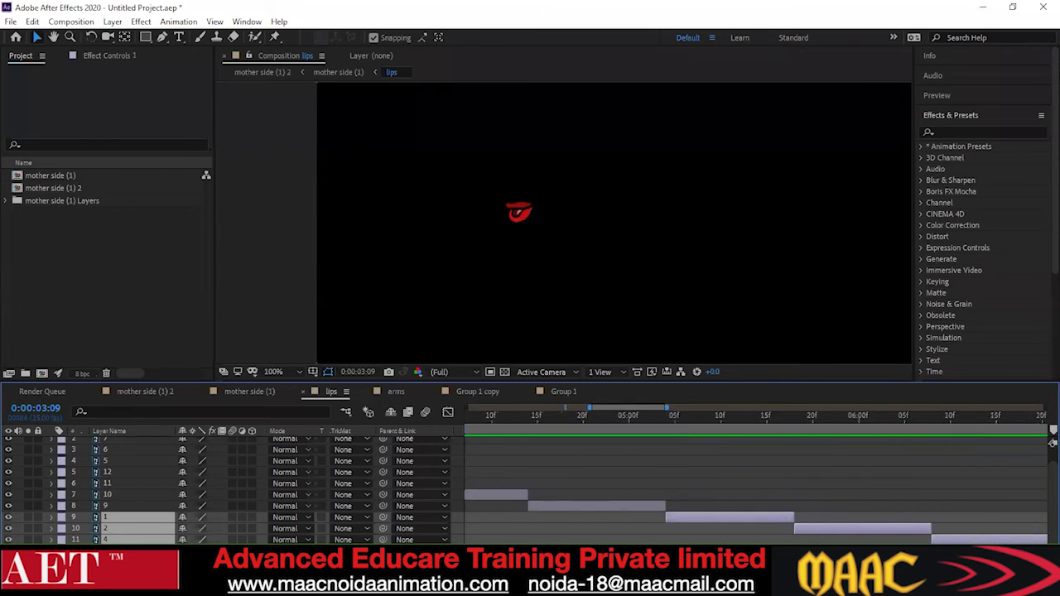
{"action": "scroll", "coordinate": [756, 484], "scroll_direction": "left", "scroll_amount": 6}
{"action": "left_click_drag", "start_coordinate": [872, 416], "coordinate": [1026, 416]}
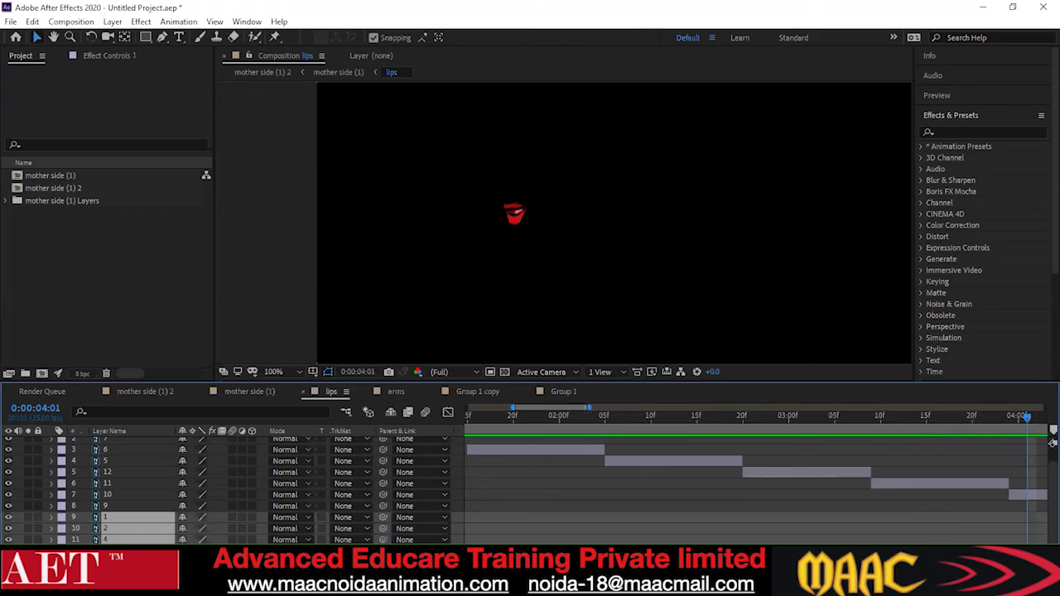
{"action": "scroll", "coordinate": [756, 484], "scroll_direction": "right", "scroll_amount": 3}
{"action": "left_click_drag", "start_coordinate": [651, 421], "coordinate": [967, 481]}
{"action": "scroll", "coordinate": [967, 482], "scroll_direction": "right", "scroll_amount": 3}
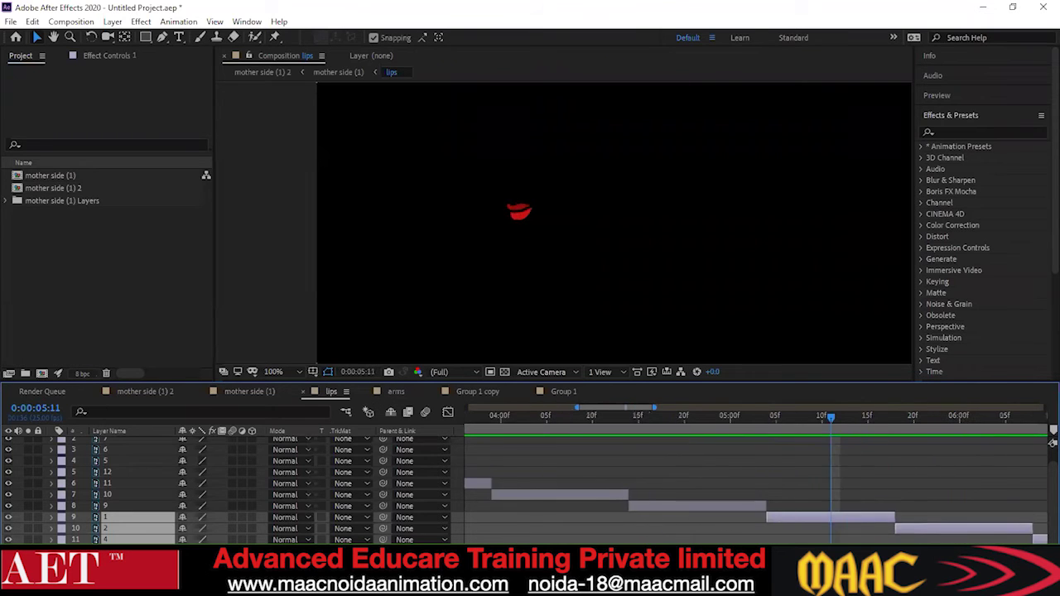
{"action": "mouse_move", "coordinate": [719, 417]}
{"action": "left_mouse_down"}
{"action": "mouse_move", "coordinate": [920, 461]}
{"action": "mouse_move", "coordinate": [907, 463]}
{"action": "left_mouse_up"}
{"action": "scroll", "coordinate": [756, 477], "scroll_direction": "right", "scroll_amount": 3}
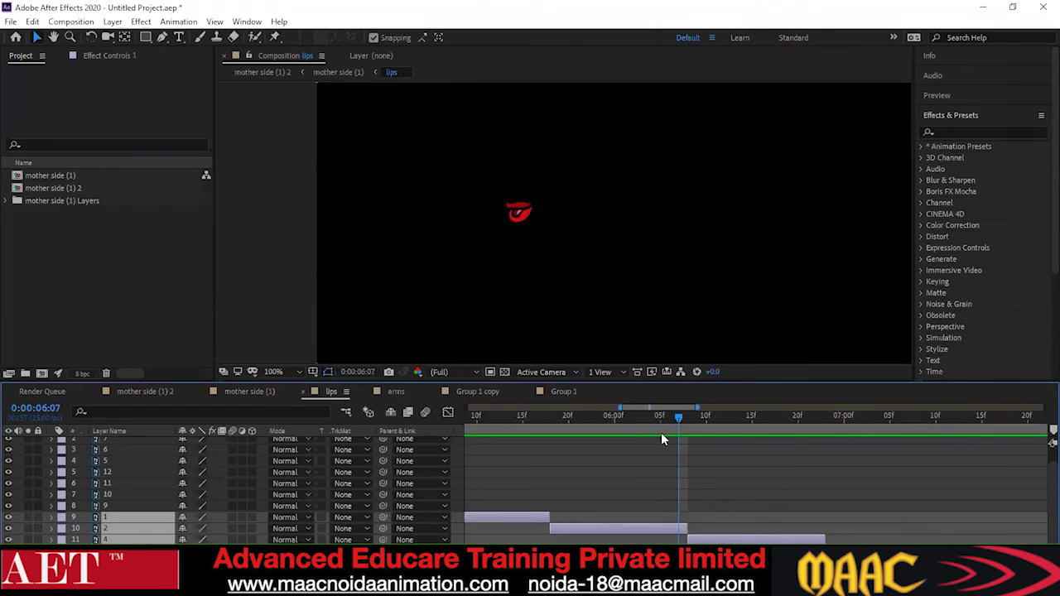
{"action": "mouse_move", "coordinate": [679, 420]}
{"action": "left_mouse_down"}
{"action": "mouse_move", "coordinate": [891, 487]}
{"action": "mouse_move", "coordinate": [504, 527]}
{"action": "left_mouse_up"}
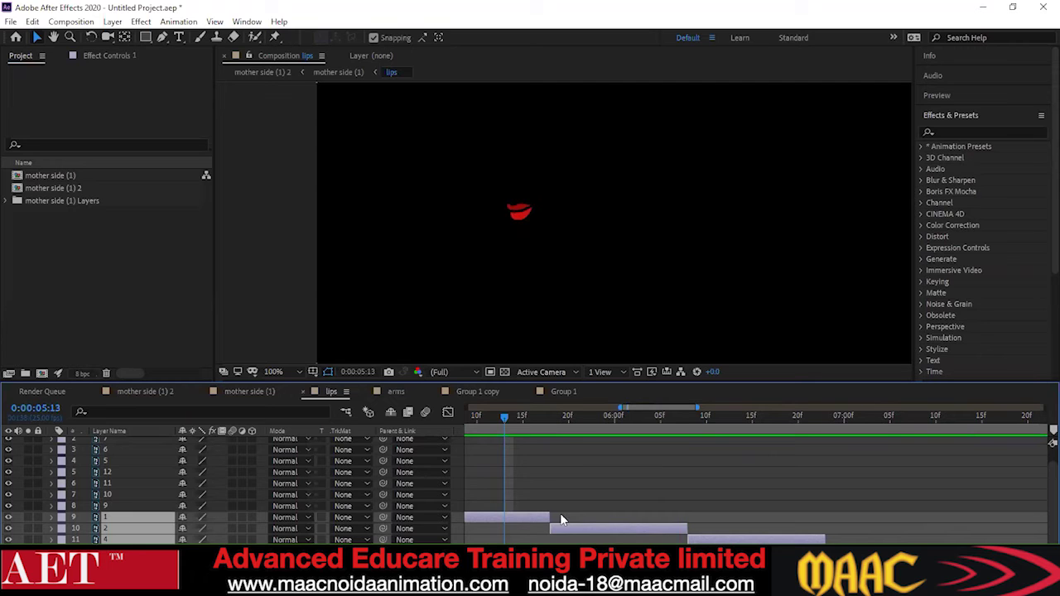
Duplicate mouth layers 1, 2, 4 and 3 and move the originals to start at 0:00:07:13, directly after layer 13
{"action": "key", "text": "ctrl+d"}
{"action": "left_click_drag", "start_coordinate": [1050, 525], "coordinate": [1049, 549]}
{"action": "left_click", "coordinate": [518, 517]}
{"action": "left_click", "coordinate": [818, 543], "text": "shift"}
{"action": "left_click_drag", "start_coordinate": [535, 515], "coordinate": [1035, 539]}
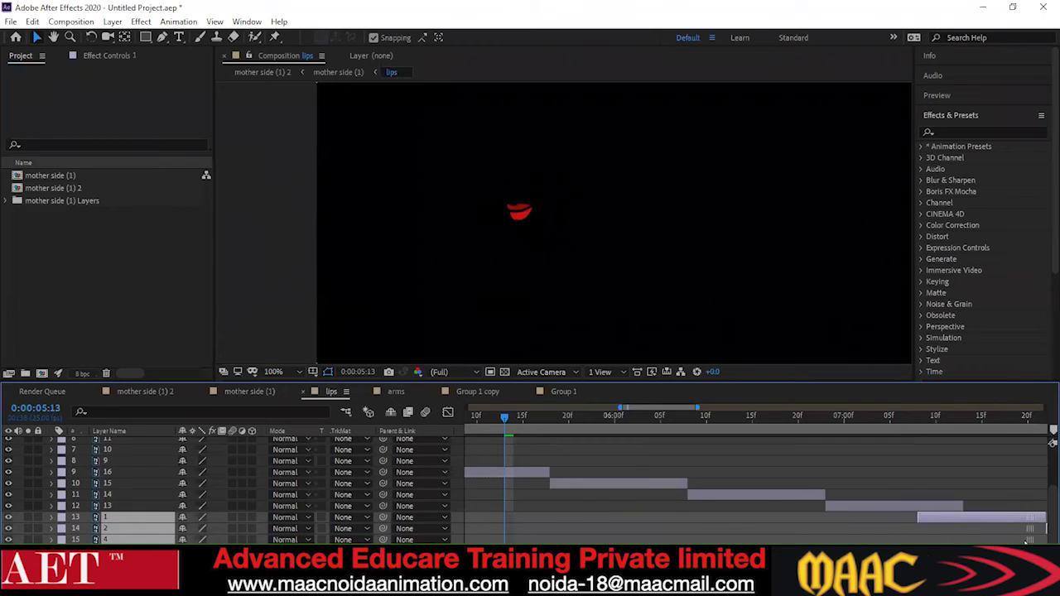
{"action": "left_click_drag", "start_coordinate": [509, 418], "coordinate": [882, 548]}
{"action": "scroll", "coordinate": [878, 513], "scroll_direction": "right", "scroll_amount": 7}
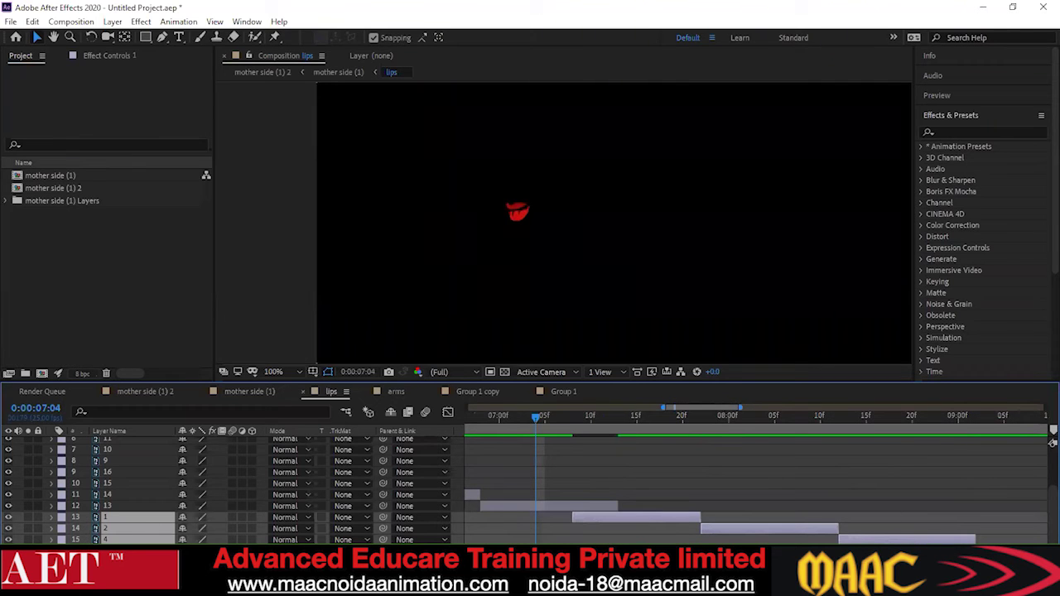
{"action": "left_click_drag", "start_coordinate": [614, 518], "coordinate": [658, 530]}
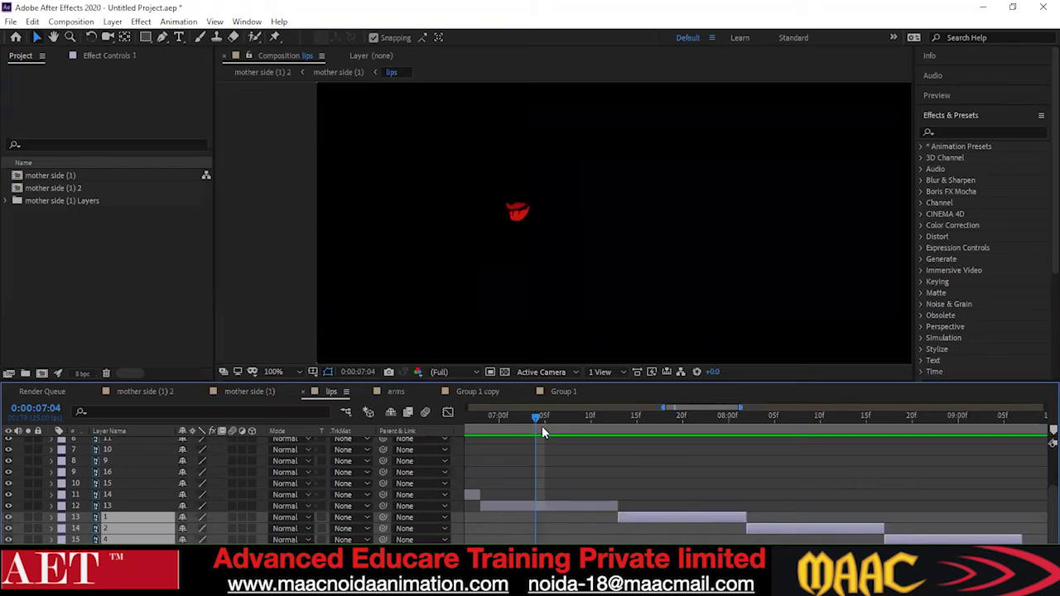
{"action": "left_click_drag", "start_coordinate": [535, 416], "coordinate": [618, 490]}
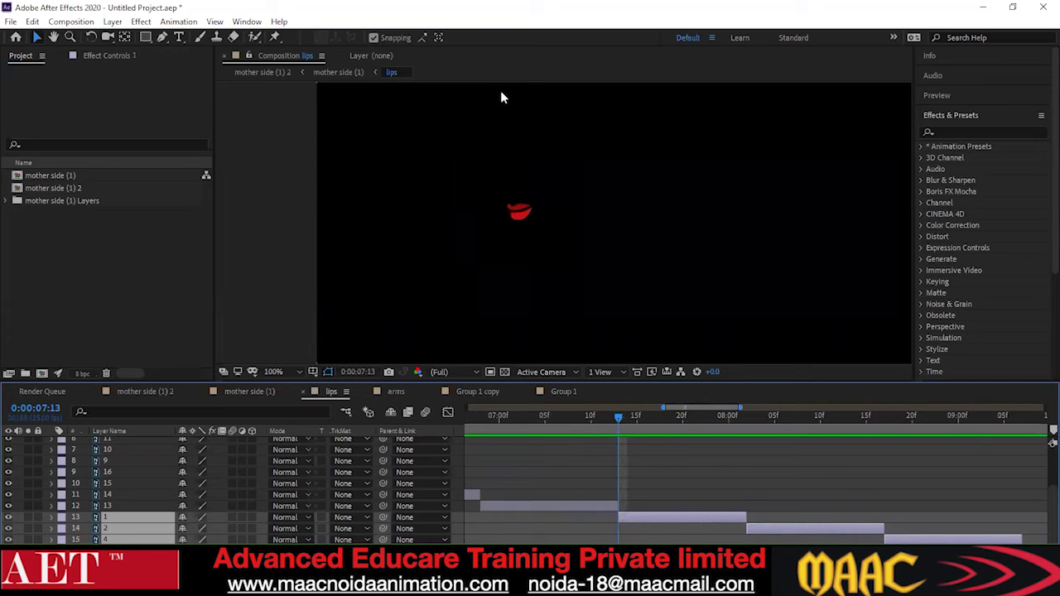
Duplicate mouth layers 1, 2, 4 and 3 again and move the originals to start at 0:00:09:22, right after layer 17
{"action": "mouse_move", "coordinate": [703, 407]}
{"action": "left_mouse_down"}
{"action": "mouse_move", "coordinate": [726, 407]}
{"action": "mouse_move", "coordinate": [716, 408]}
{"action": "left_mouse_up"}
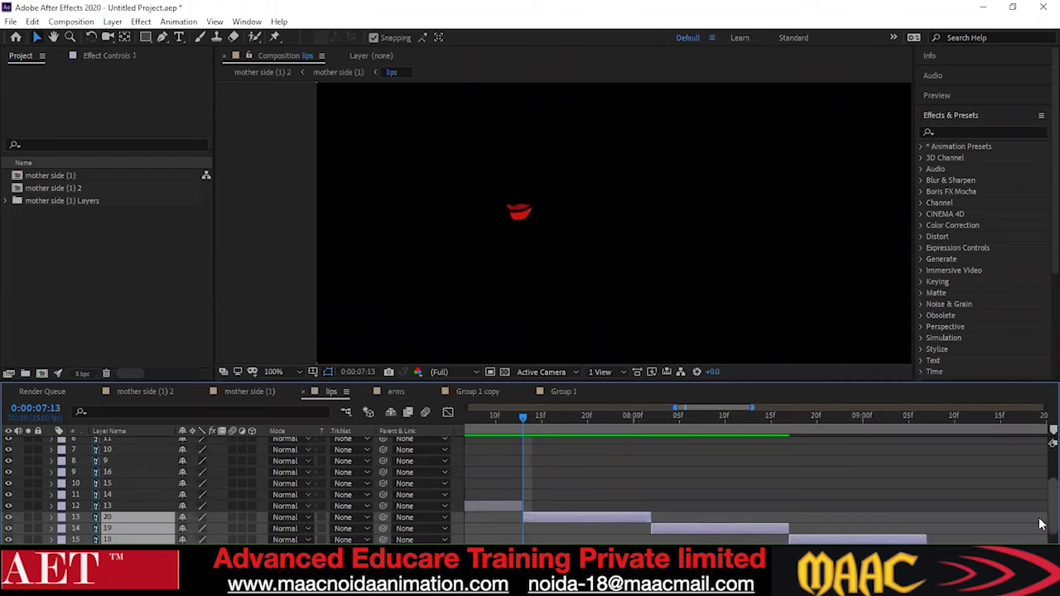
{"action": "scroll", "coordinate": [1042, 526], "scroll_direction": "down", "scroll_amount": 2}
{"action": "left_click", "coordinate": [626, 521]}
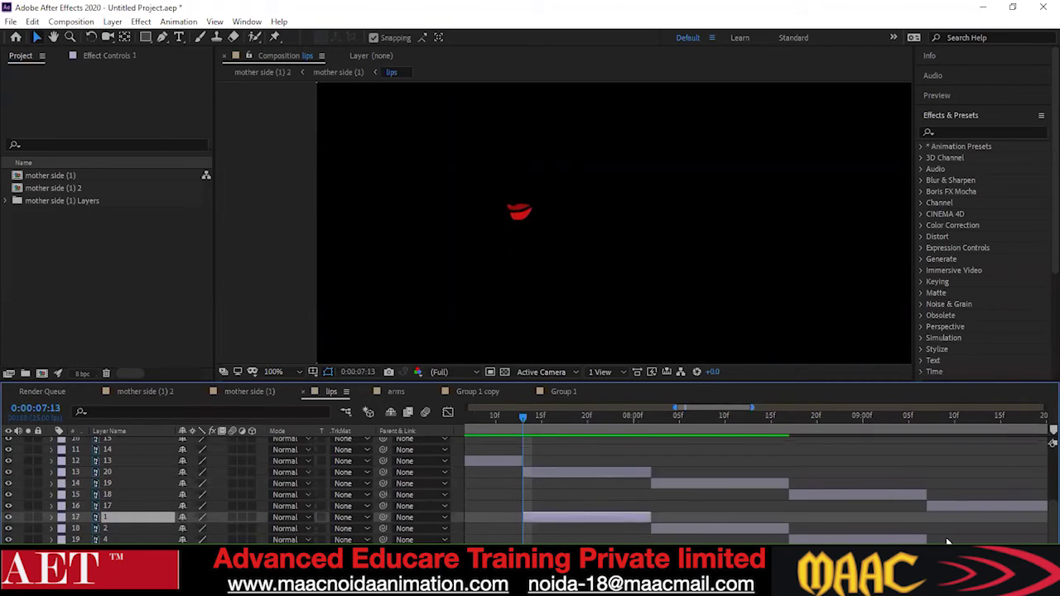
{"action": "left_click", "coordinate": [897, 539], "text": "shift"}
{"action": "left_click_drag", "start_coordinate": [588, 520], "coordinate": [809, 520]}
{"action": "scroll", "coordinate": [716, 478], "scroll_direction": "left", "scroll_amount": 5}
{"action": "key", "text": "space"}
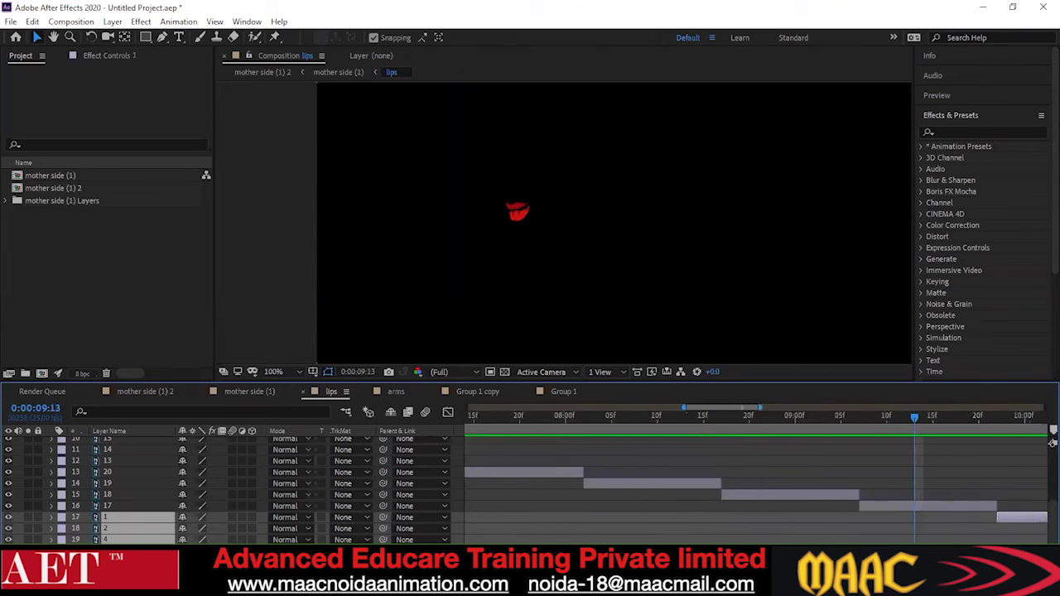
{"action": "scroll", "coordinate": [754, 489], "scroll_direction": "right", "scroll_amount": 5}
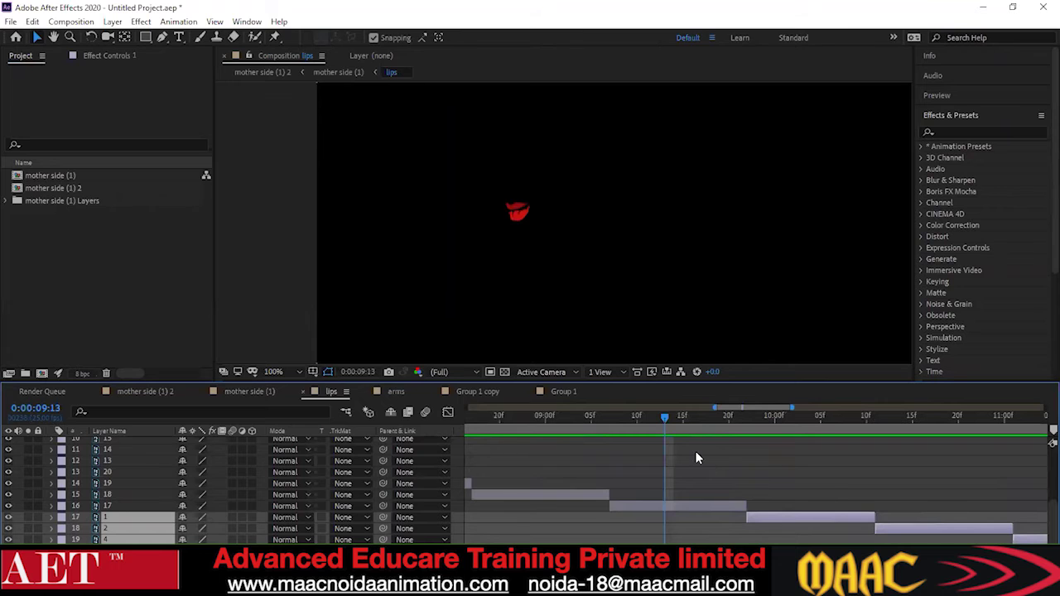
{"action": "left_click_drag", "start_coordinate": [676, 421], "coordinate": [978, 497]}
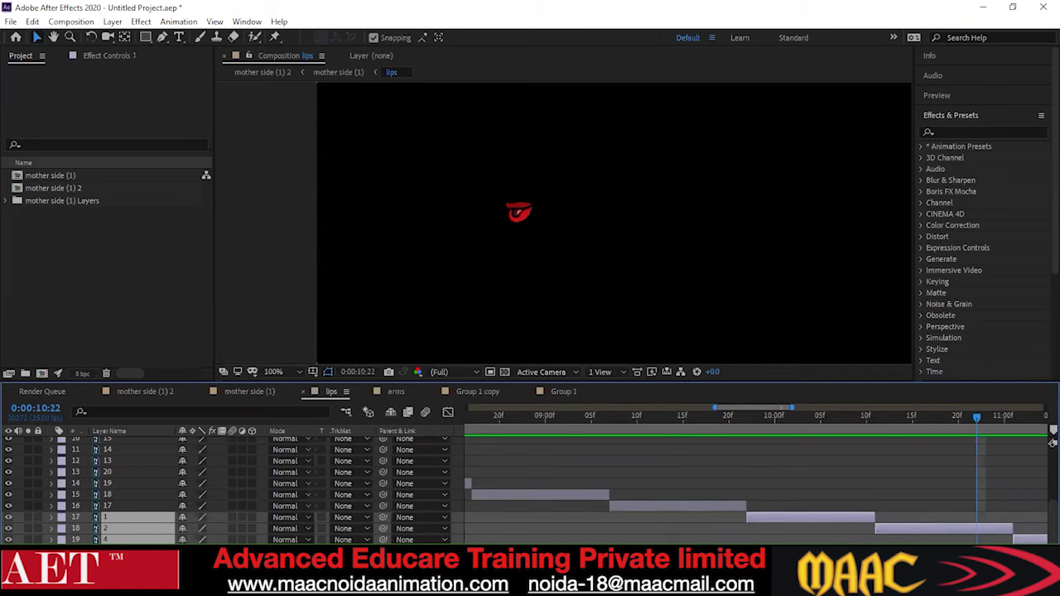
Add another lip cycle by duplicating mouth layers 1, 2, 4 and 3 and moving the originals to 0:00:12:06, after layer 21
{"action": "mouse_move", "coordinate": [756, 407]}
{"action": "left_mouse_down"}
{"action": "mouse_move", "coordinate": [813, 407]}
{"action": "mouse_move", "coordinate": [771, 408]}
{"action": "left_mouse_up"}
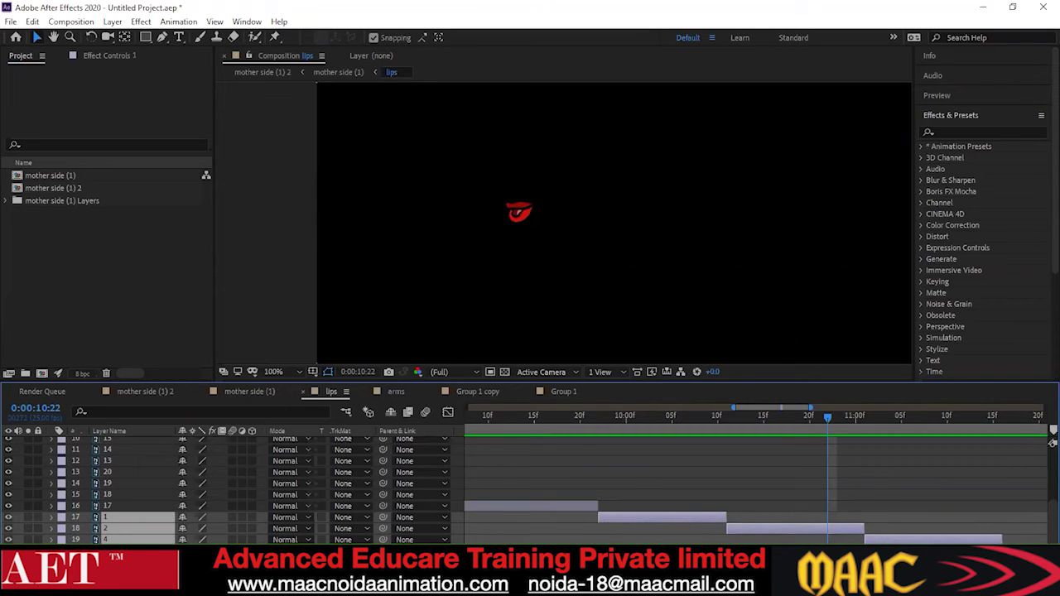
{"action": "key", "text": "ctrl+v"}
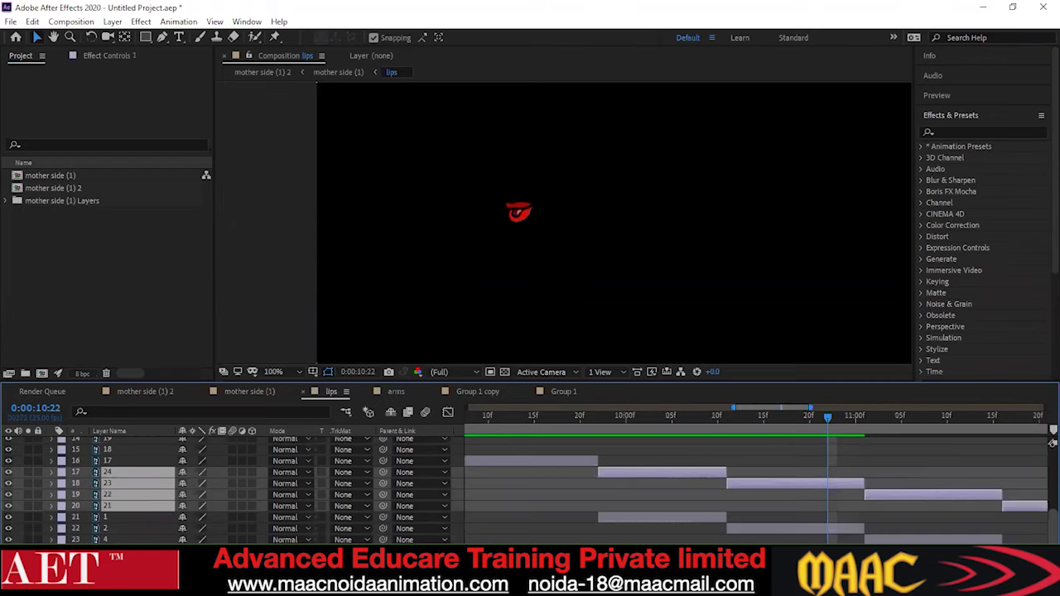
{"action": "left_click", "coordinate": [719, 519]}
{"action": "left_click", "coordinate": [1012, 551], "text": "shift"}
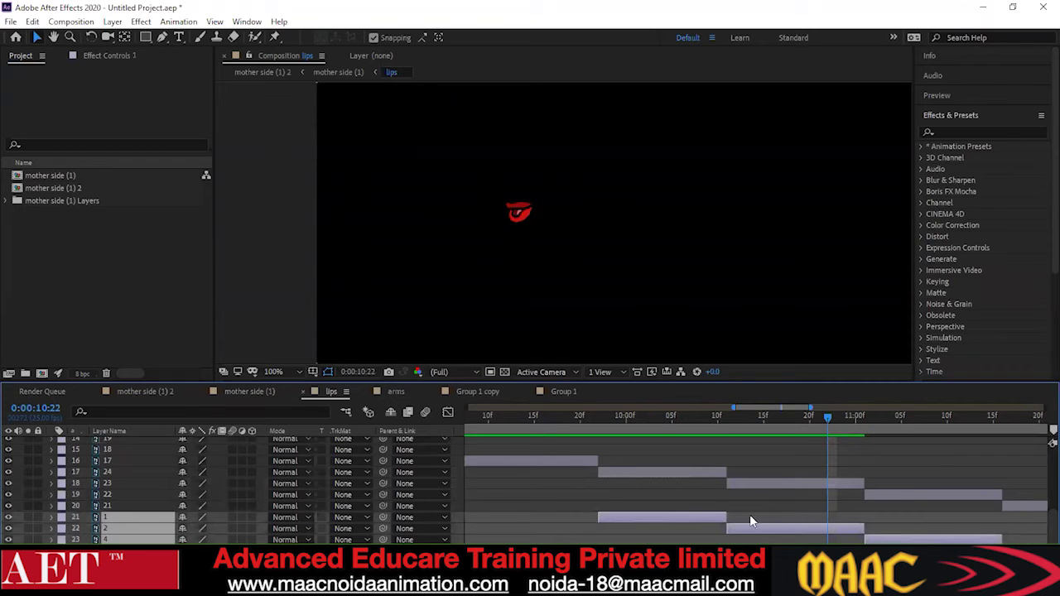
{"action": "left_click_drag", "start_coordinate": [686, 516], "coordinate": [796, 517]}
{"action": "scroll", "coordinate": [754, 480], "scroll_direction": "left", "scroll_amount": 5}
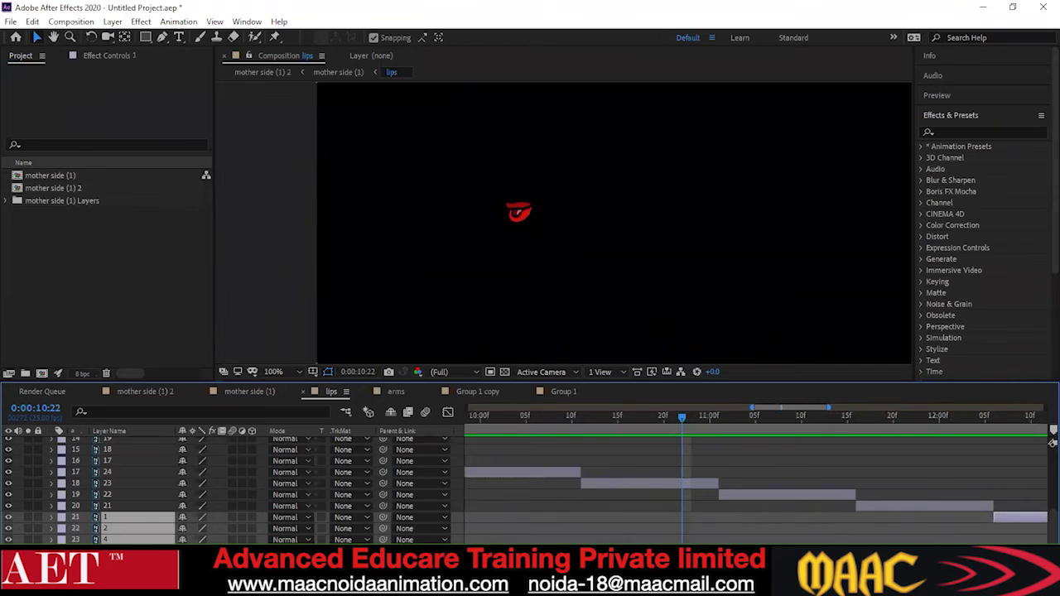
{"action": "left_click_drag", "start_coordinate": [679, 417], "coordinate": [1003, 517]}
{"action": "scroll", "coordinate": [754, 489], "scroll_direction": "right", "scroll_amount": 5}
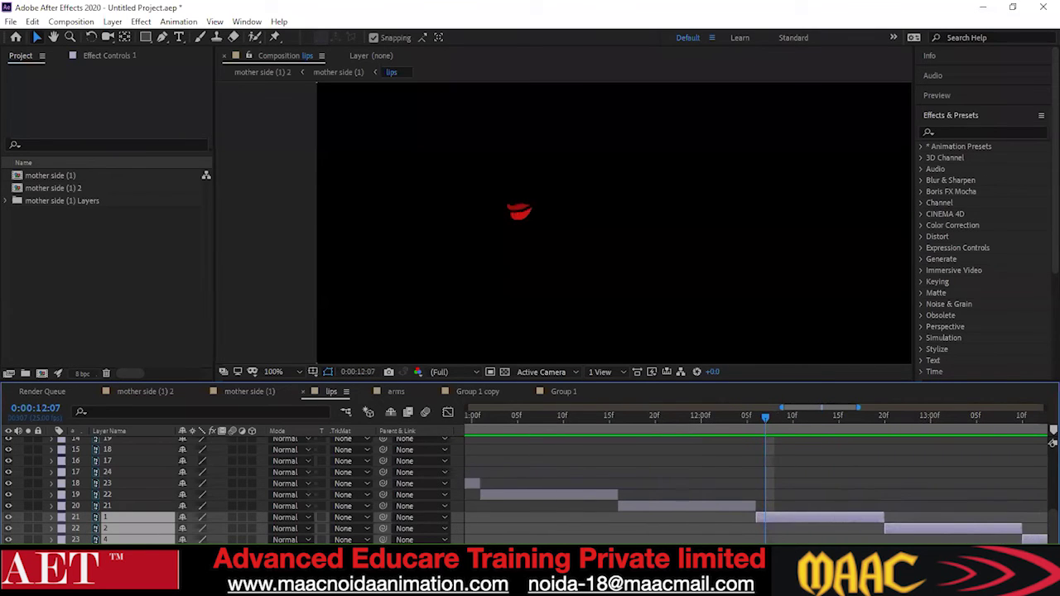
{"action": "left_click_drag", "start_coordinate": [768, 421], "coordinate": [1021, 478]}
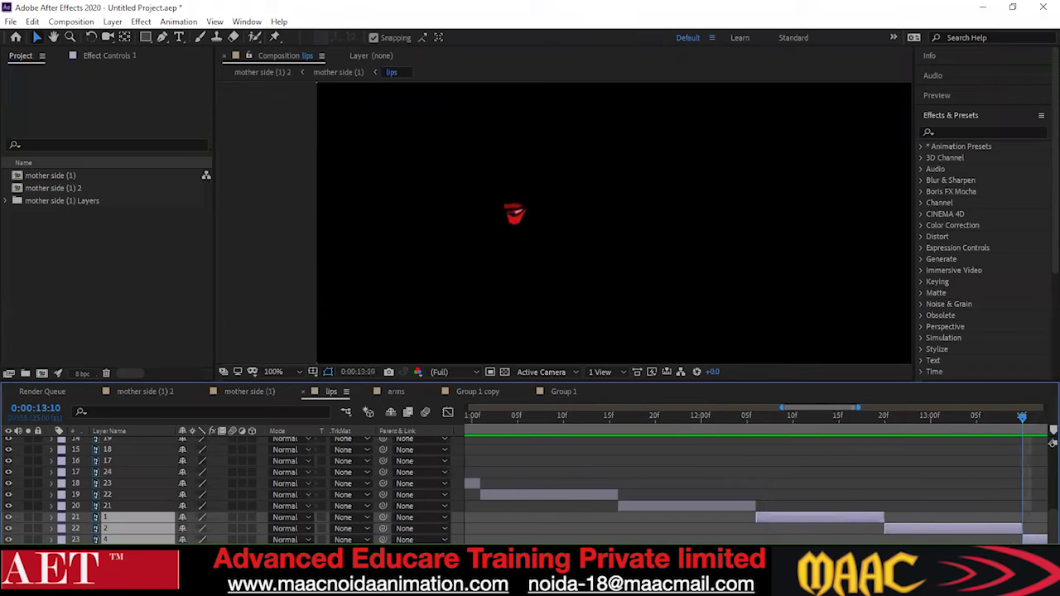
Duplicate mouth layers 1, 2, 4 and 3 at 0:00:12:06 for one more lip cycle
{"action": "scroll", "coordinate": [753, 488], "scroll_direction": "right", "scroll_amount": 5}
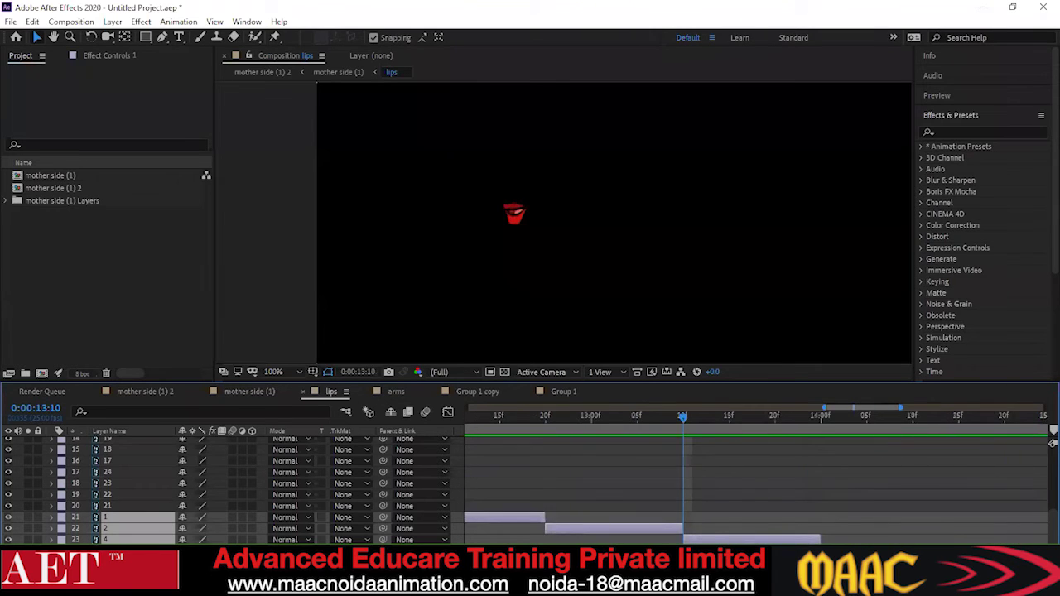
{"action": "scroll", "coordinate": [754, 489], "scroll_direction": "left", "scroll_amount": 1}
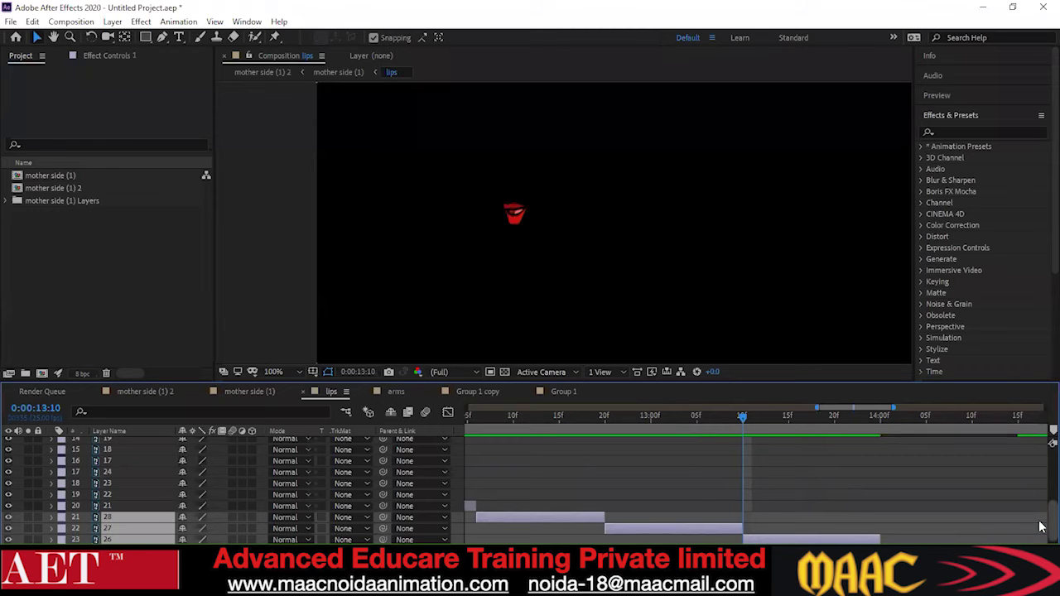
{"action": "key", "text": "ctrl+v"}
Move the original mouth layers 1, 2, 4 and 3 to start at 0:00:14:15, after layer 25, and preview them
{"action": "left_click", "coordinate": [568, 517]}
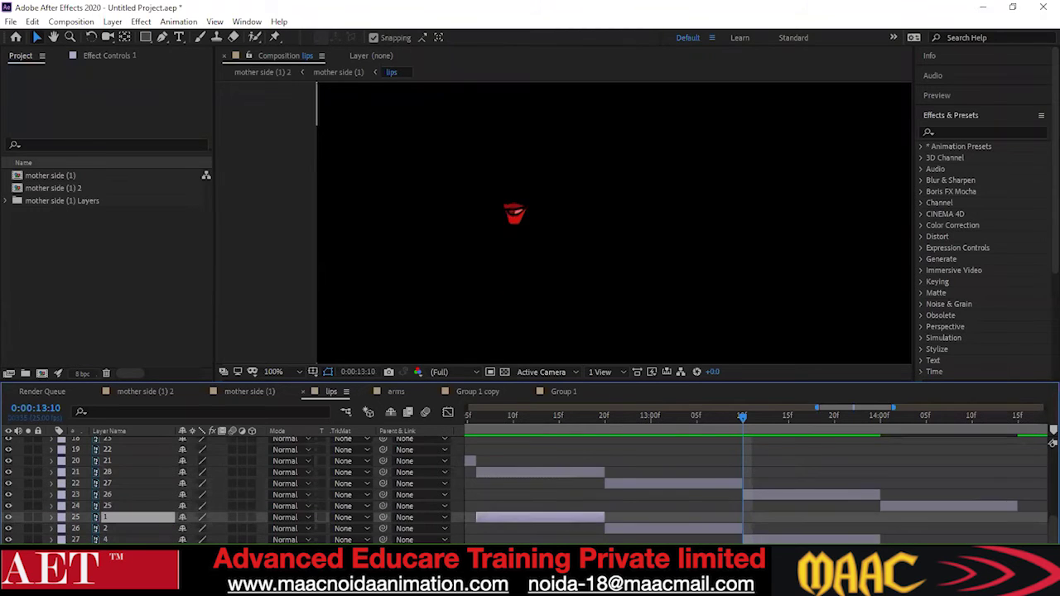
{"action": "scroll", "coordinate": [753, 488], "scroll_direction": "right", "scroll_amount": 8}
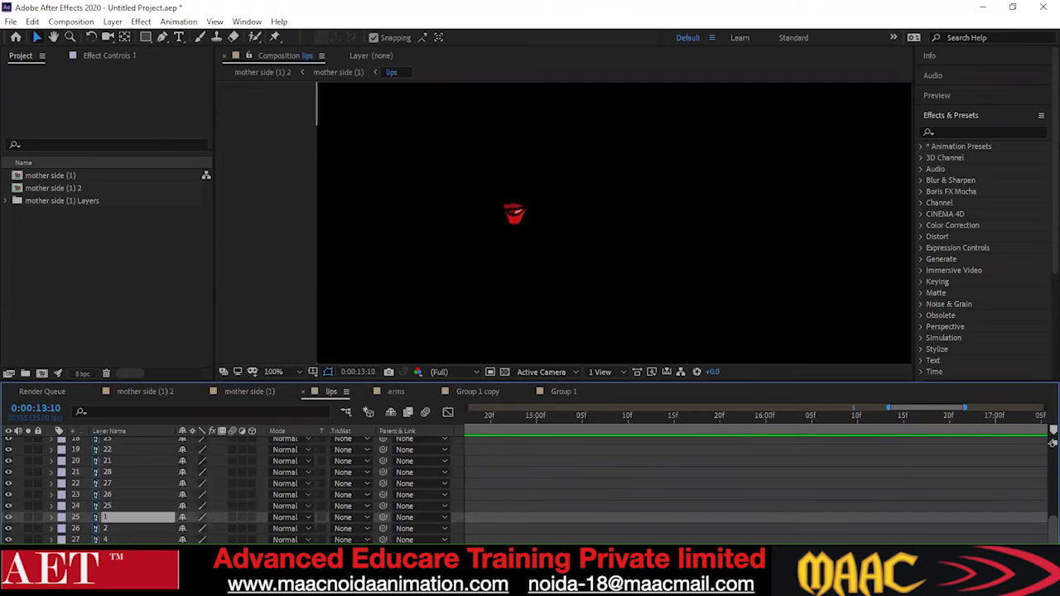
{"action": "scroll", "coordinate": [754, 489], "scroll_direction": "left", "scroll_amount": 6}
{"action": "scroll", "coordinate": [754, 489], "scroll_direction": "left", "scroll_amount": 5}
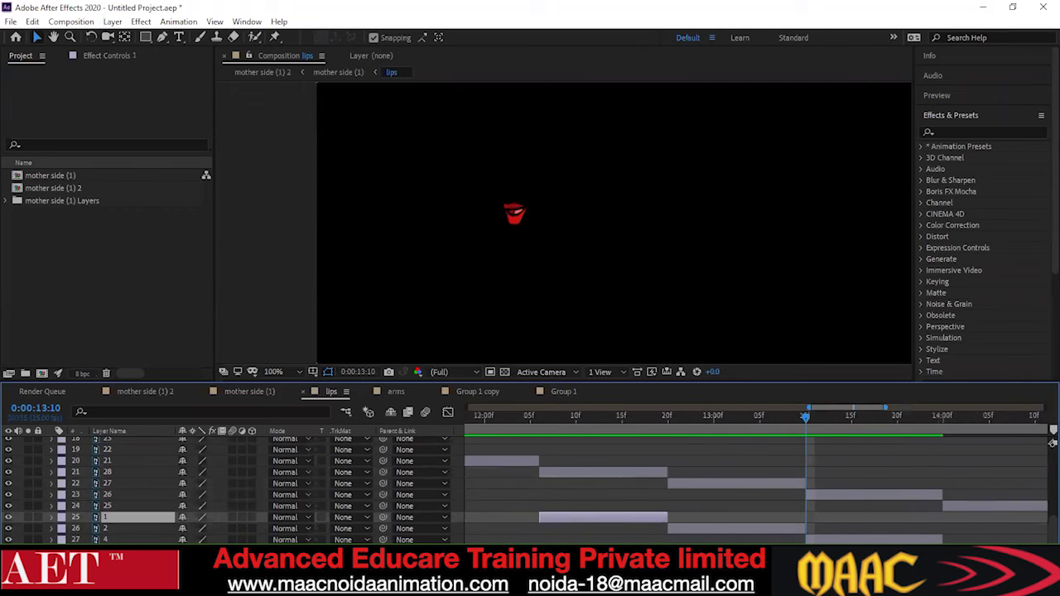
{"action": "left_click", "coordinate": [740, 529]}
{"action": "left_click", "coordinate": [660, 518], "text": "ctrl"}
{"action": "left_click", "coordinate": [869, 548], "text": "ctrl"}
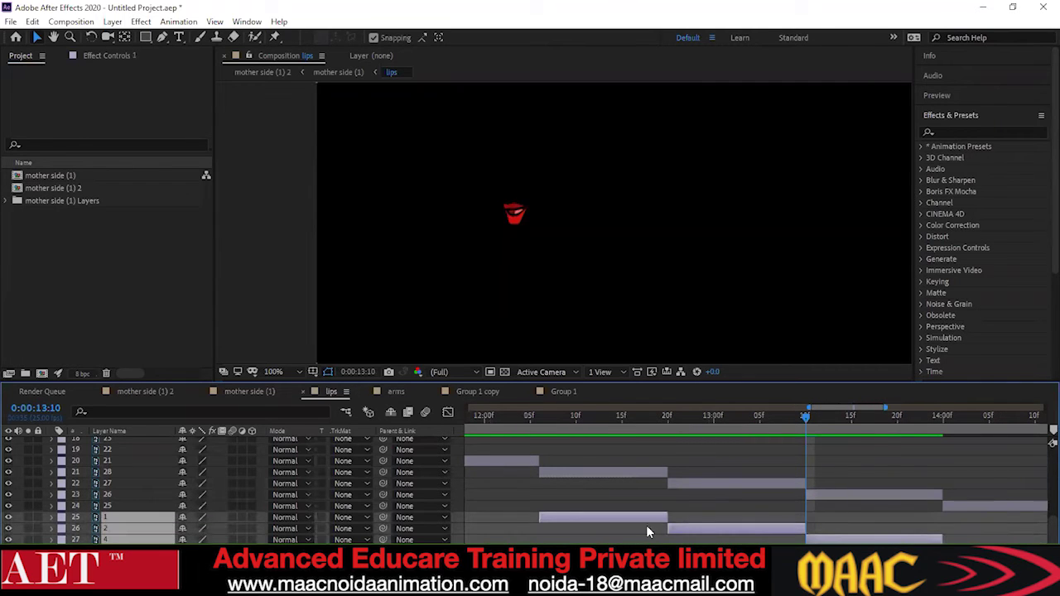
{"action": "left_click_drag", "start_coordinate": [635, 517], "coordinate": [788, 528]}
{"action": "left_click_drag", "start_coordinate": [886, 408], "coordinate": [868, 408]}
{"action": "key", "text": "space"}
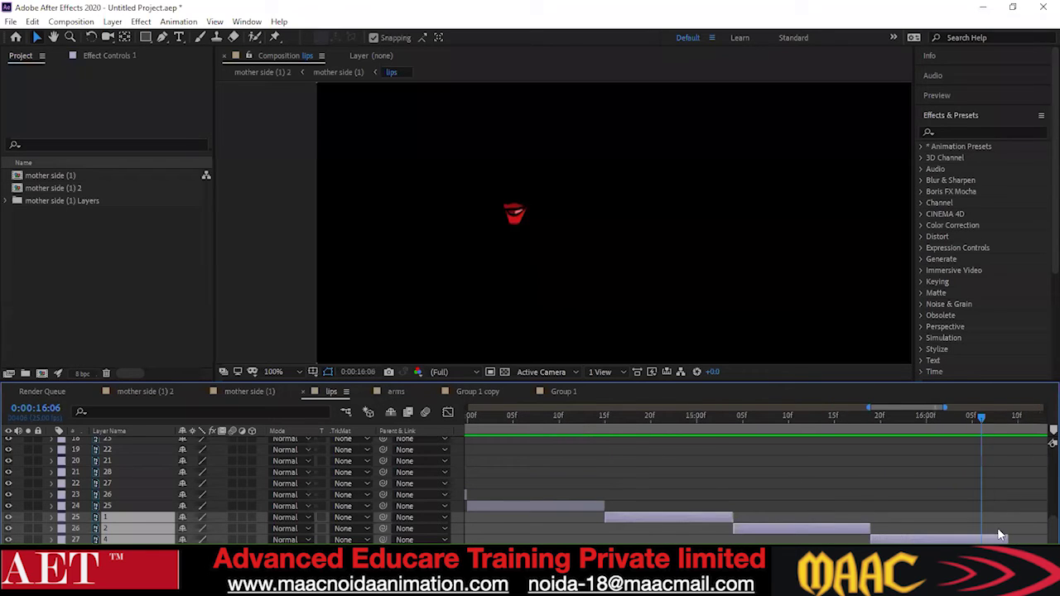
Duplicate mouth layers 1, 2, 4 and 3, move the originals to 0:00:16:24 after layer 29, and preview the result
{"action": "mouse_move", "coordinate": [907, 407]}
{"action": "left_mouse_down"}
{"action": "mouse_move", "coordinate": [938, 407]}
{"action": "mouse_move", "coordinate": [928, 408]}
{"action": "left_mouse_up"}
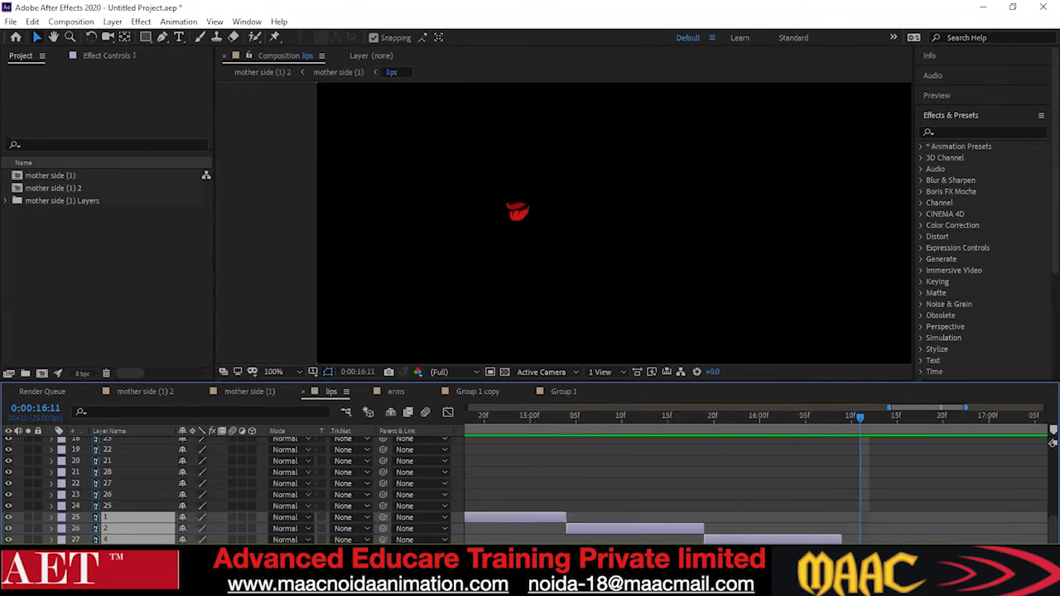
{"action": "key", "text": "ctrl+d"}
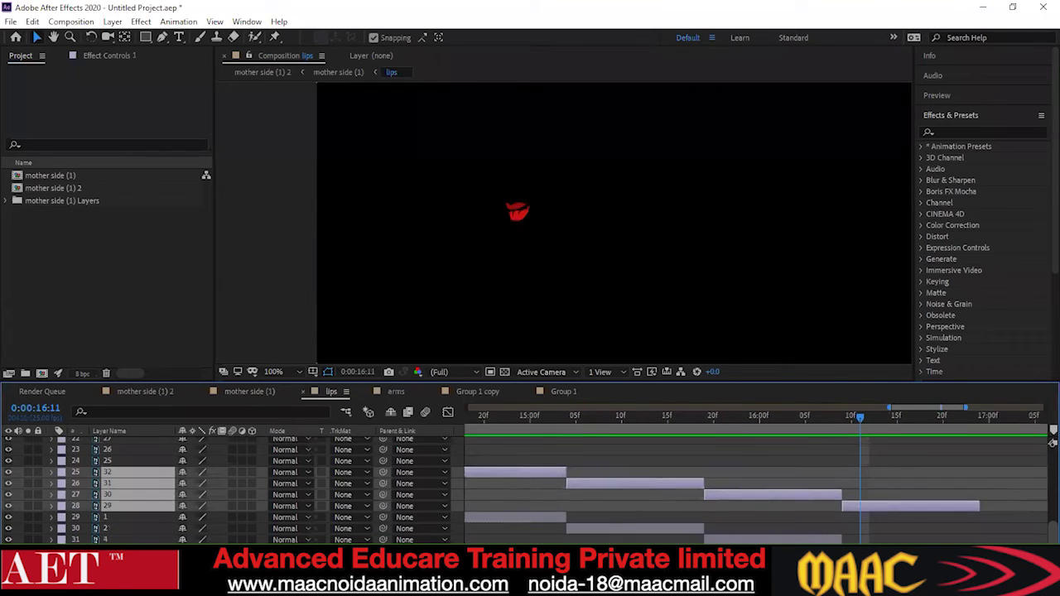
{"action": "left_click", "coordinate": [542, 520]}
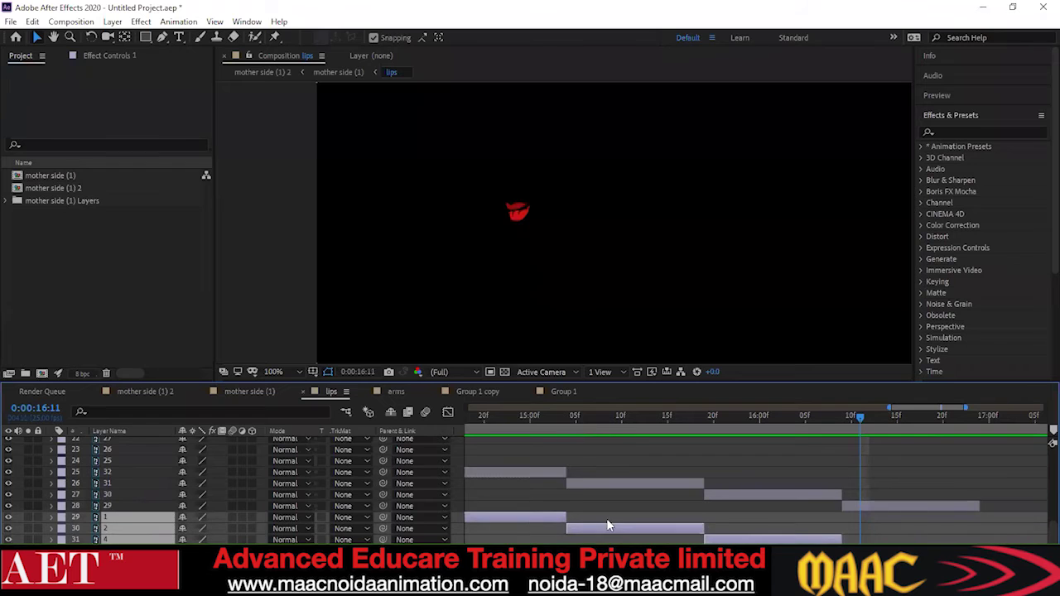
{"action": "left_click_drag", "start_coordinate": [532, 520], "coordinate": [751, 520]}
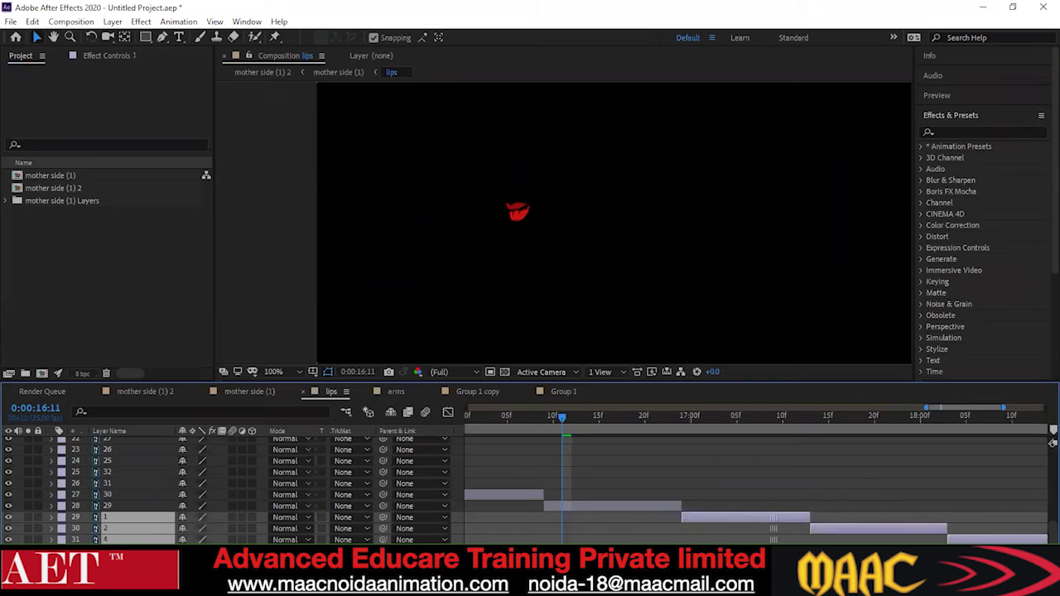
{"action": "key", "text": "space"}
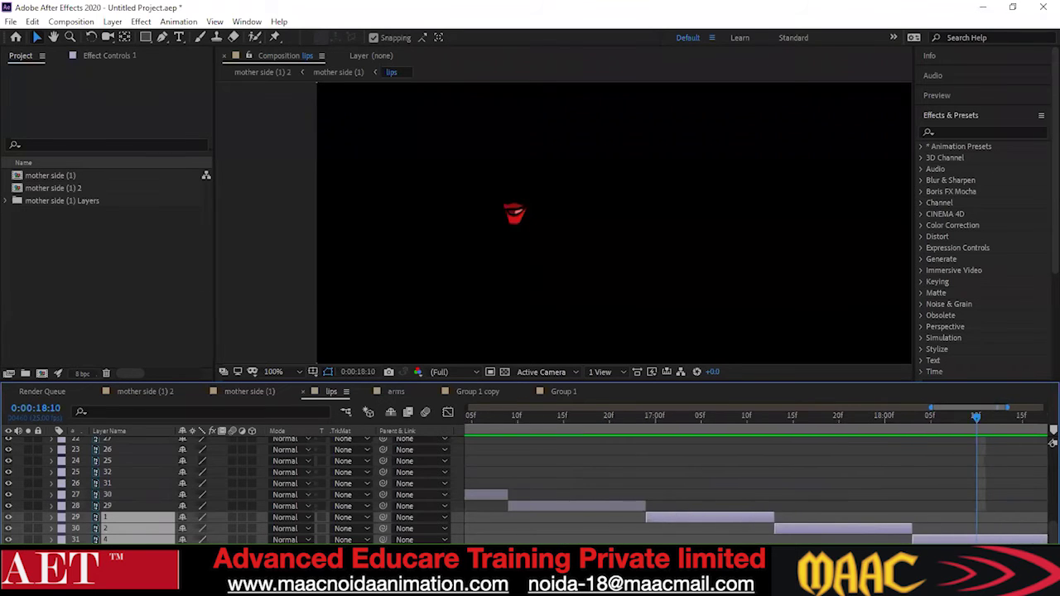
{"action": "mouse_move", "coordinate": [977, 407]}
{"action": "left_mouse_down"}
{"action": "mouse_move", "coordinate": [1008, 408]}
{"action": "mouse_move", "coordinate": [699, 407]}
{"action": "mouse_move", "coordinate": [996, 408]}
{"action": "left_mouse_up"}
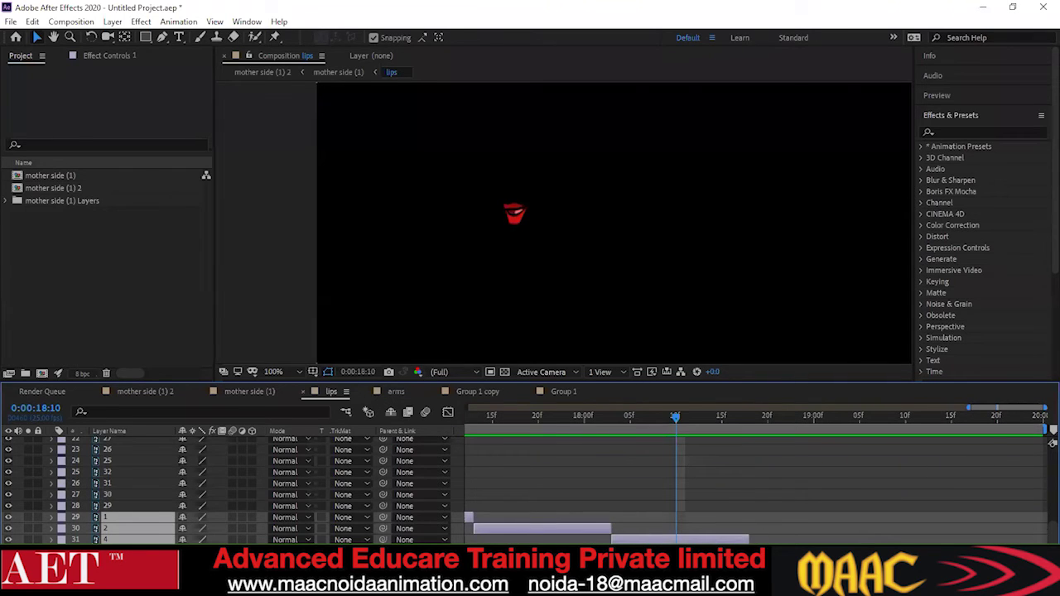
{"action": "left_click_drag", "start_coordinate": [996, 408], "coordinate": [493, 407]}
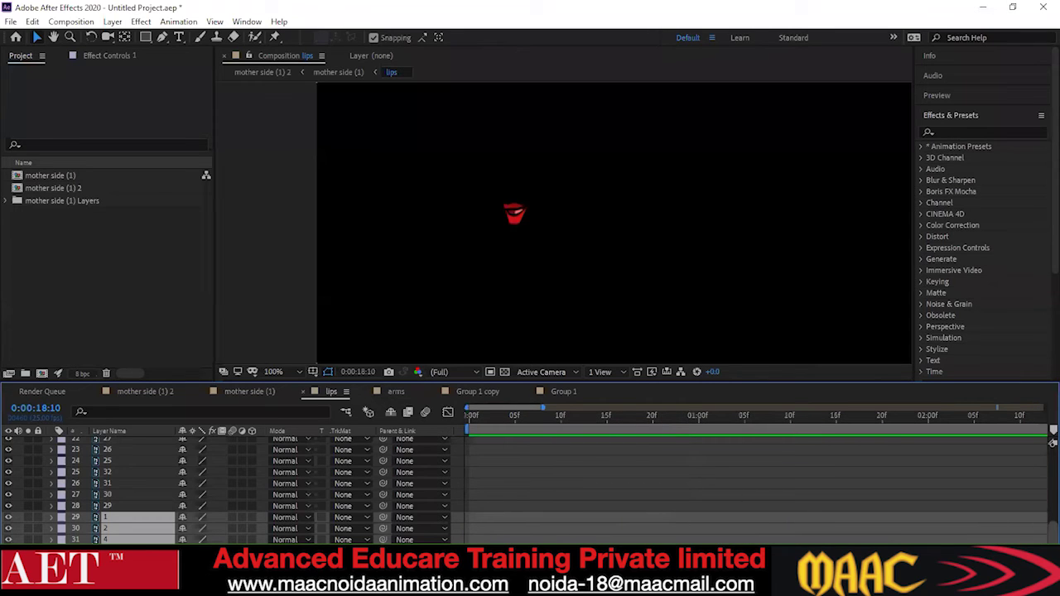
Open the mother side (1) composition, preview the finished lip animation and return the playhead to 0:00:00:00
{"action": "scroll", "coordinate": [1041, 497], "scroll_direction": "up", "scroll_amount": 10}
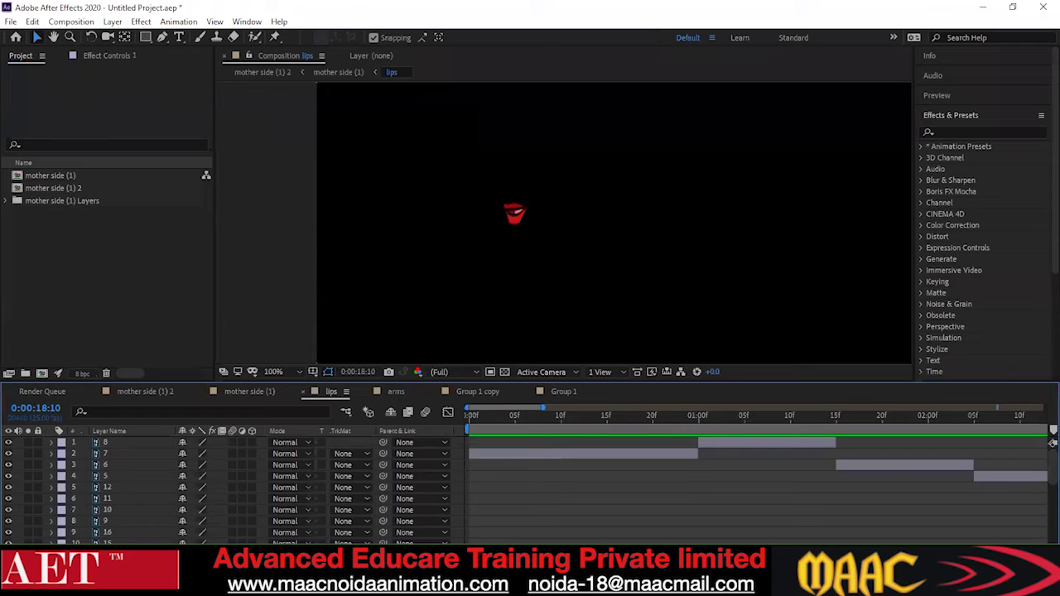
{"action": "left_click", "coordinate": [339, 73]}
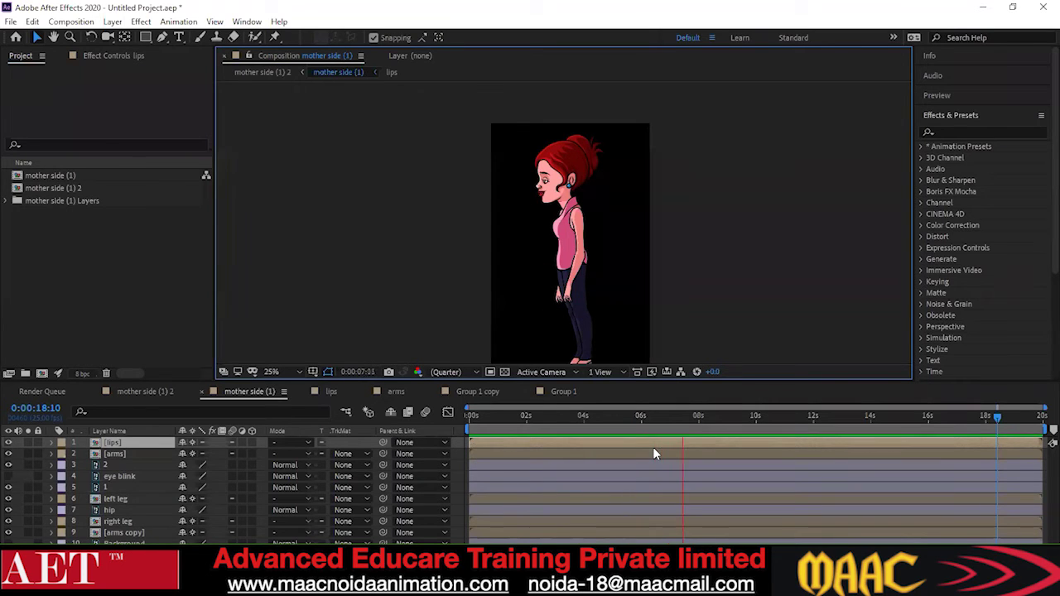
{"action": "left_click_drag", "start_coordinate": [999, 419], "coordinate": [455, 479]}
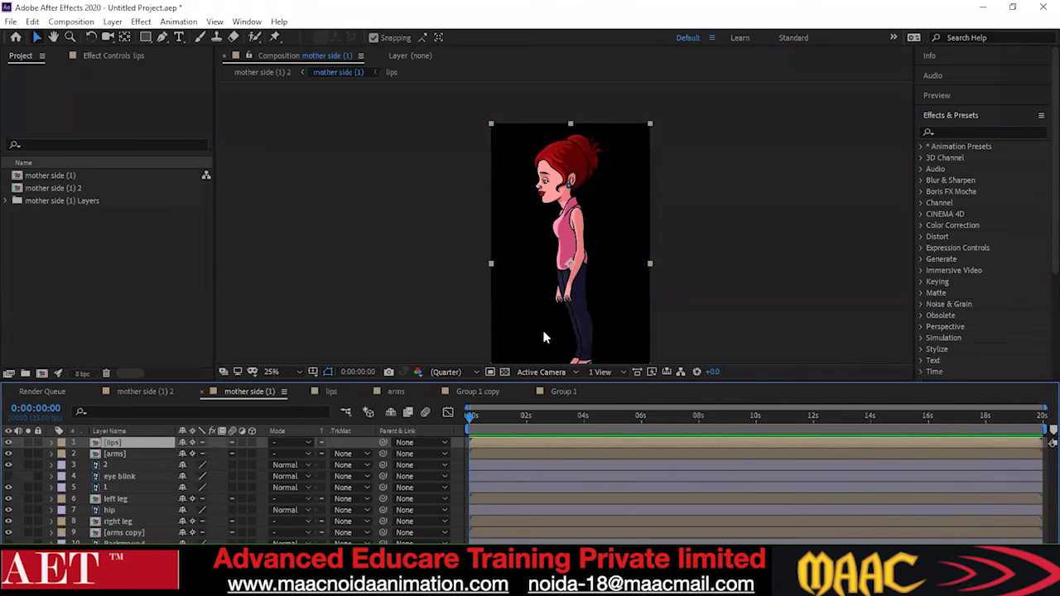
Review the sequenced mouth layers inside the lips composition and return to the mother side (1) composition
{"action": "left_click", "coordinate": [51, 443]}
{"action": "left_click", "coordinate": [51, 443]}
{"action": "double_click", "coordinate": [111, 445]}
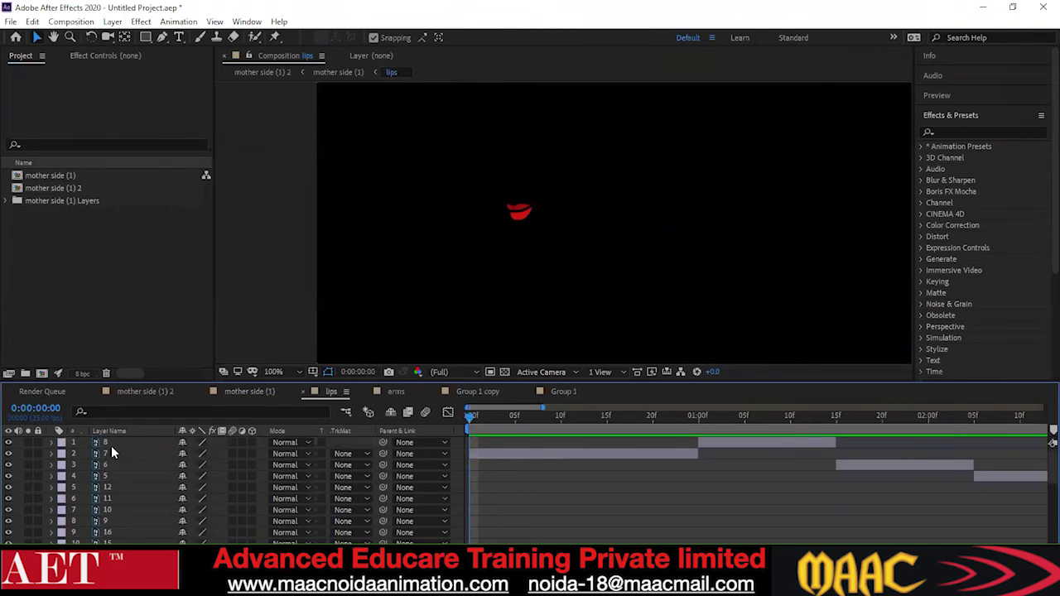
{"action": "scroll", "coordinate": [121, 487], "scroll_direction": "down", "scroll_amount": 2}
{"action": "scroll", "coordinate": [124, 474], "scroll_direction": "up", "scroll_amount": 2}
{"action": "left_click", "coordinate": [325, 74]}
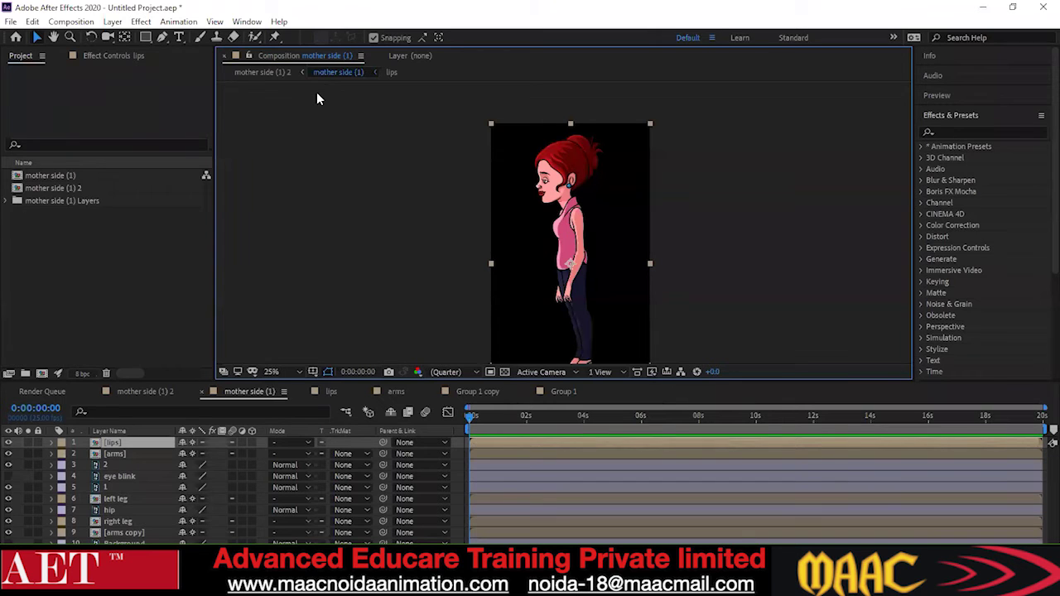
Toggle the visibility of the eye blink layer and layer 1 at the first frame to compare the eye states
{"action": "left_click", "coordinate": [8, 476]}
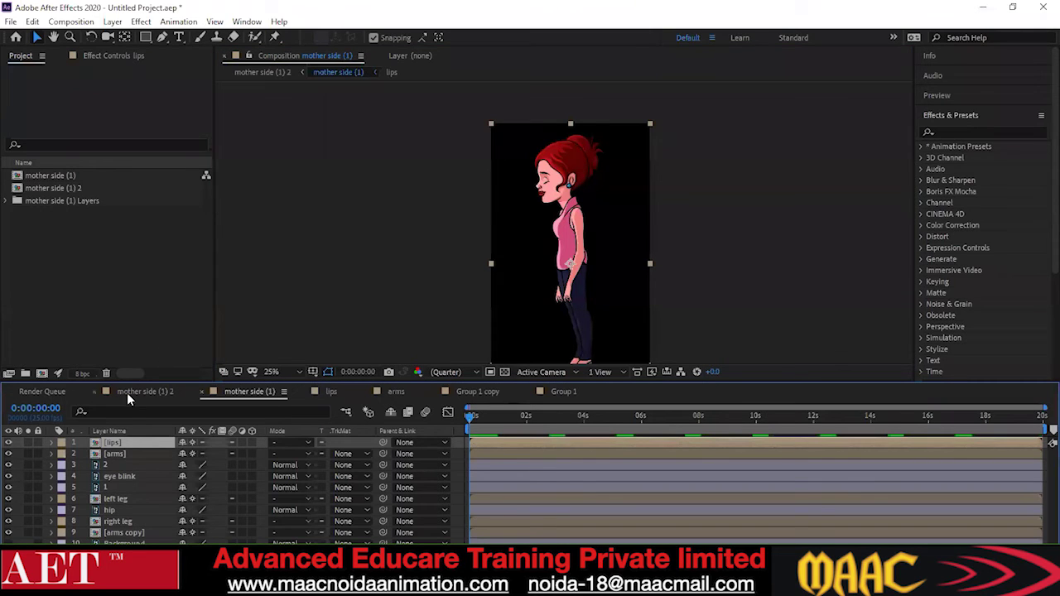
{"action": "left_click", "coordinate": [9, 476]}
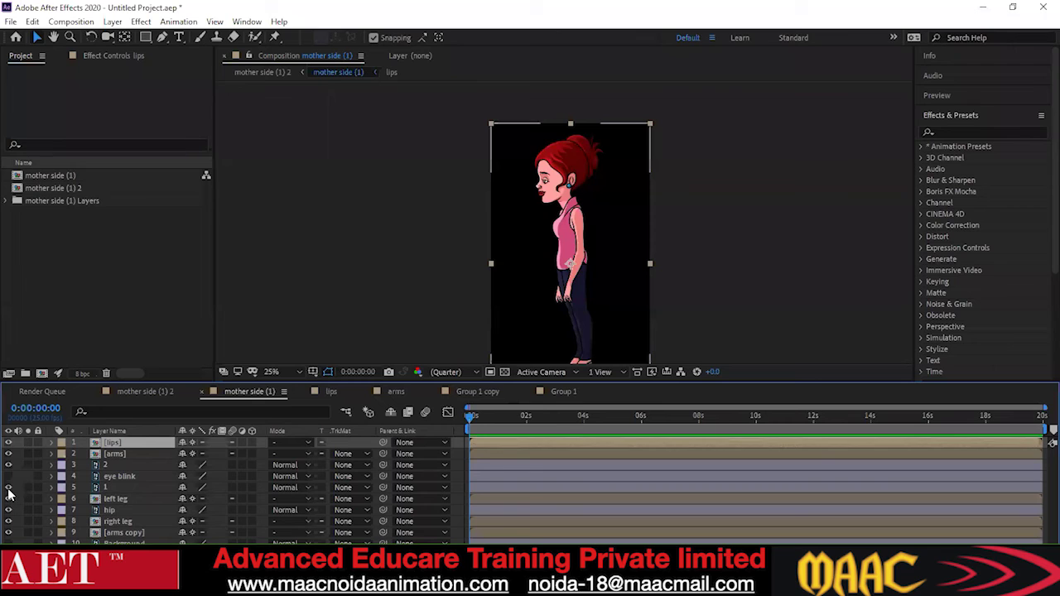
{"action": "left_click", "coordinate": [9, 488]}
{"action": "left_click", "coordinate": [8, 488]}
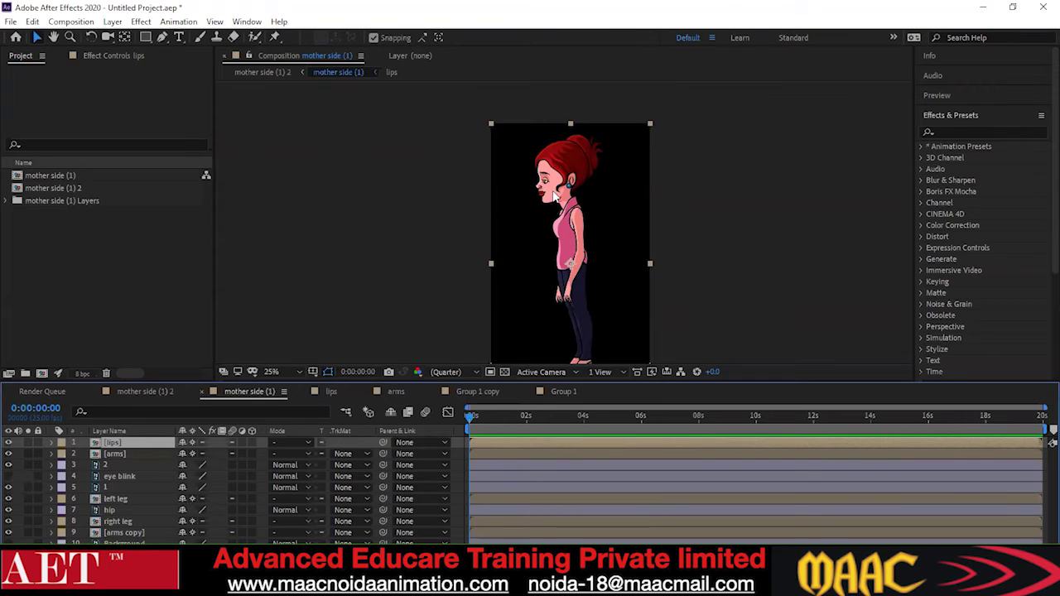
{"action": "left_click", "coordinate": [8, 488]}
{"action": "left_click", "coordinate": [9, 489]}
{"action": "left_click", "coordinate": [8, 488]}
{"action": "left_click", "coordinate": [8, 488]}
{"action": "left_click", "coordinate": [8, 489]}
{"action": "left_click", "coordinate": [8, 489]}
{"action": "left_click_drag", "start_coordinate": [475, 418], "coordinate": [463, 424]}
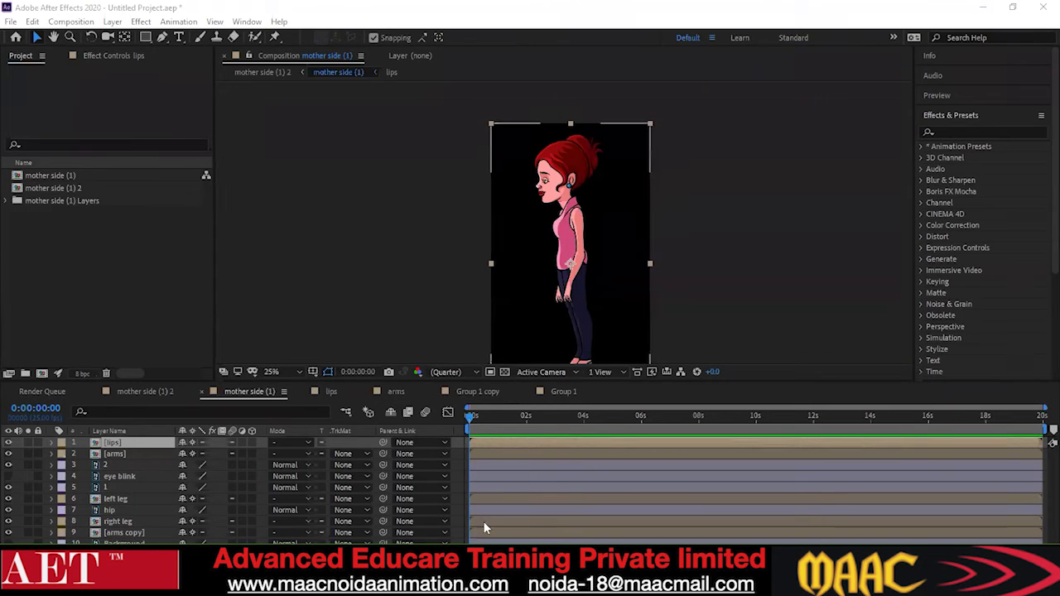
{"action": "left_click", "coordinate": [8, 477]}
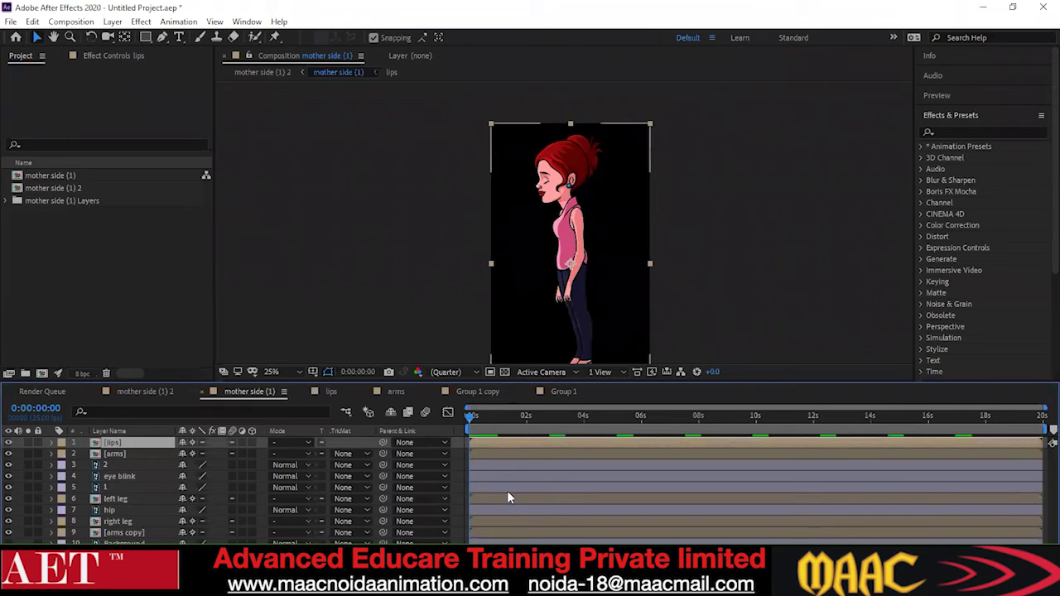
{"action": "left_click", "coordinate": [9, 476]}
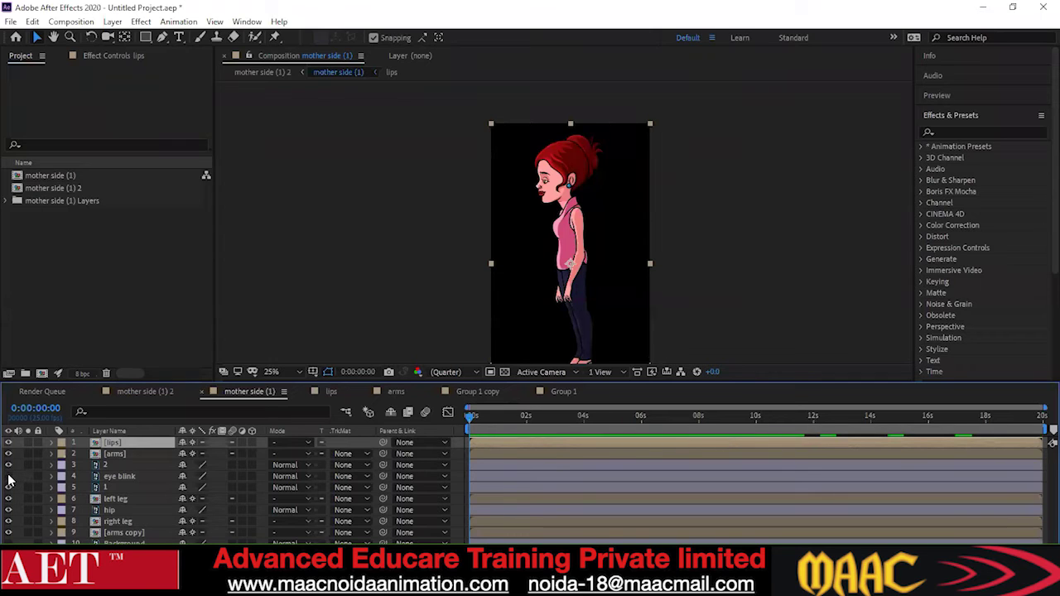
Shorten the eye blink layer to about one second starting slightly after 2 seconds, make it visible and preview the blink
{"action": "left_click", "coordinate": [125, 477]}
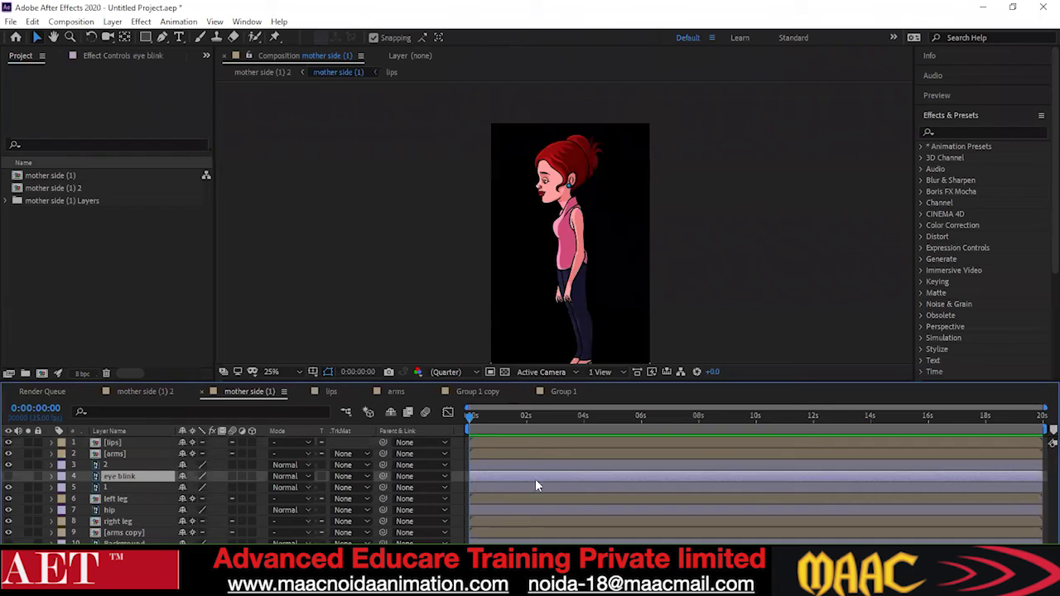
{"action": "left_click_drag", "start_coordinate": [1042, 478], "coordinate": [554, 487]}
{"action": "key", "text": "space"}
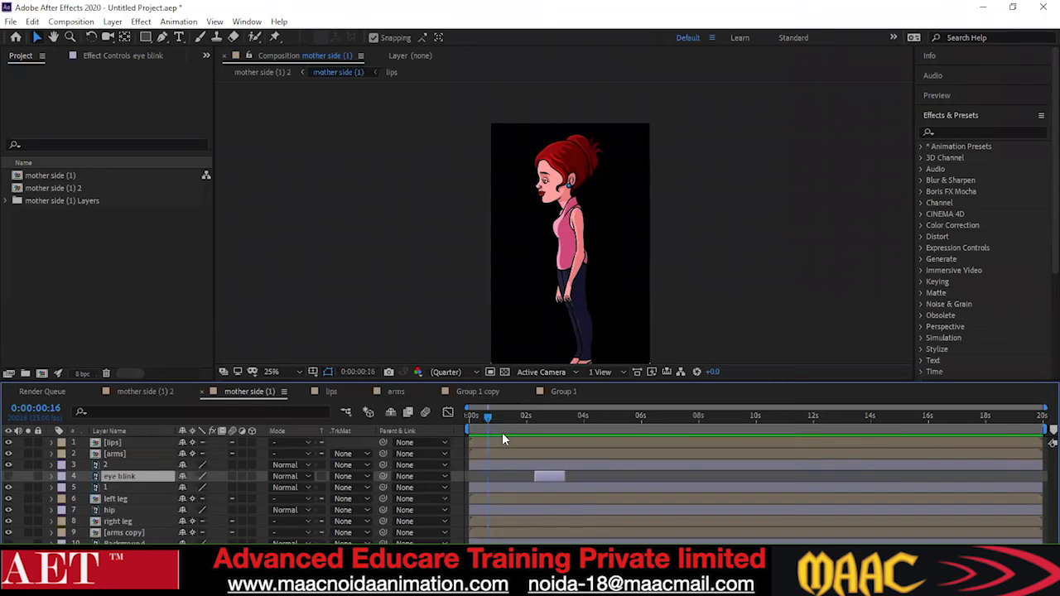
{"action": "key", "text": "space"}
{"action": "left_click_drag", "start_coordinate": [549, 419], "coordinate": [469, 429]}
{"action": "key", "text": "space"}
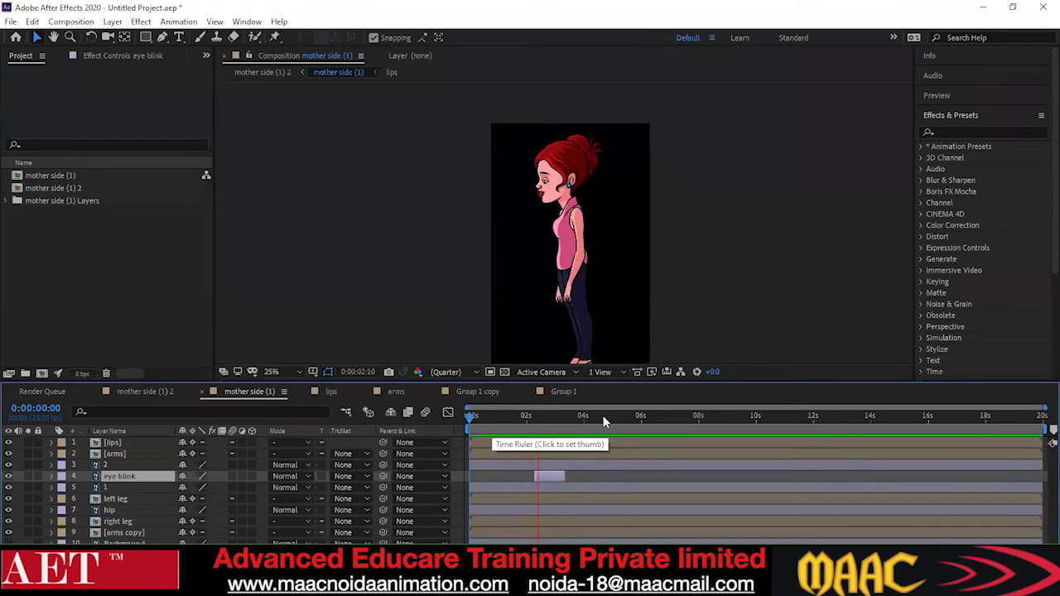
{"action": "key", "text": "space"}
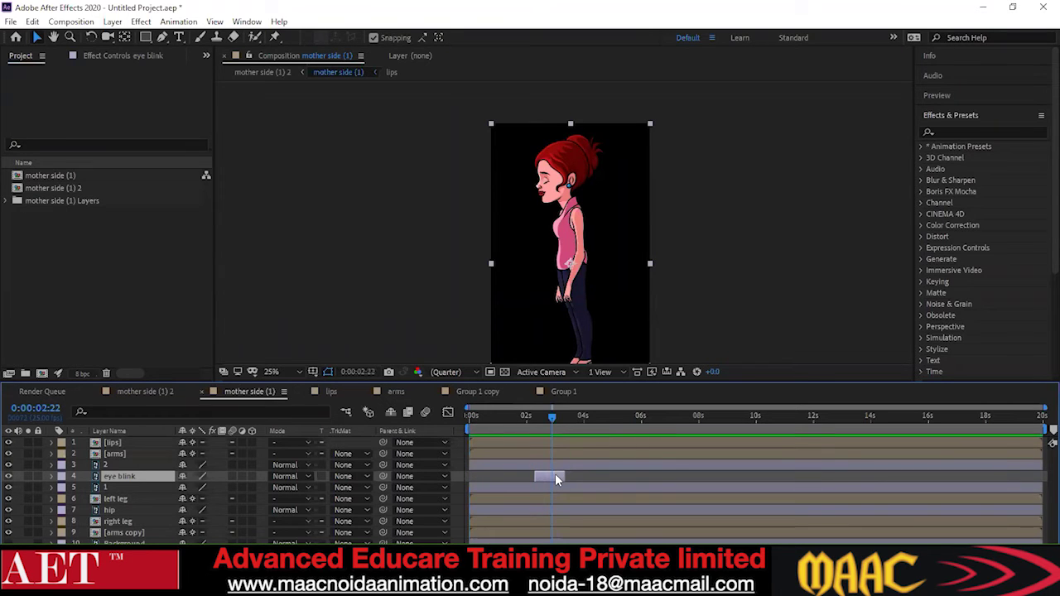
Duplicate the eye blink layer, start the copy at 0:00:04:00 and move the original to about 8 seconds
{"action": "key", "text": "ctrl+d"}
{"action": "left_click_drag", "start_coordinate": [557, 488], "coordinate": [720, 481]}
{"action": "left_click_drag", "start_coordinate": [553, 475], "coordinate": [606, 486]}
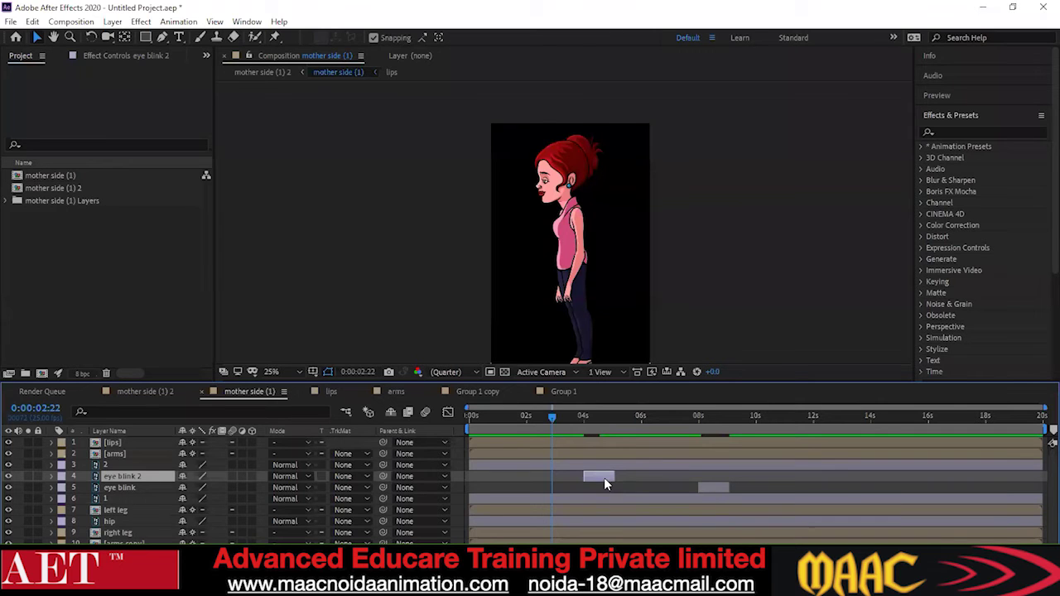
{"action": "left_click_drag", "start_coordinate": [558, 419], "coordinate": [584, 432]}
{"action": "left_click_drag", "start_coordinate": [707, 487], "coordinate": [703, 485]}
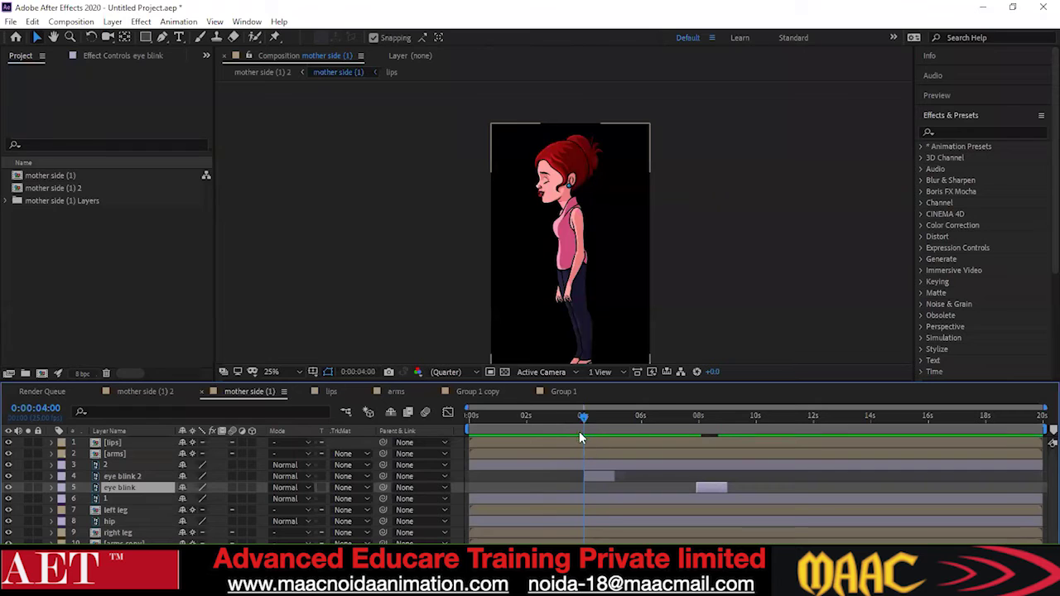
Duplicate the eye blink layer at about 8 seconds and move the original to start at 0:00:12:03
{"action": "left_click_drag", "start_coordinate": [583, 416], "coordinate": [714, 465]}
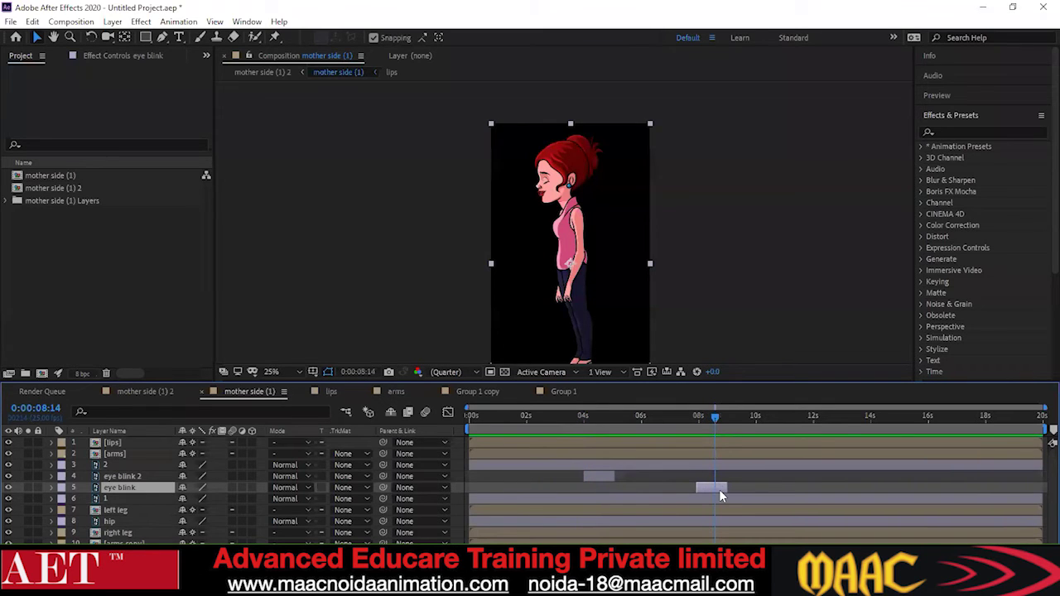
{"action": "key", "text": "ctrl+d"}
{"action": "left_click_drag", "start_coordinate": [721, 503], "coordinate": [846, 496]}
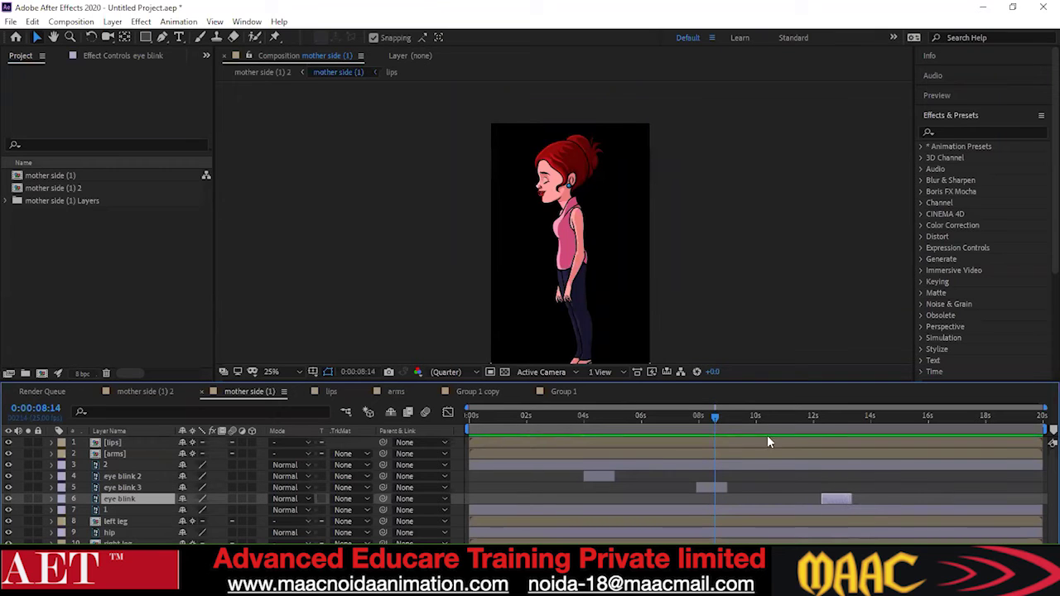
{"action": "left_click_drag", "start_coordinate": [718, 418], "coordinate": [835, 496]}
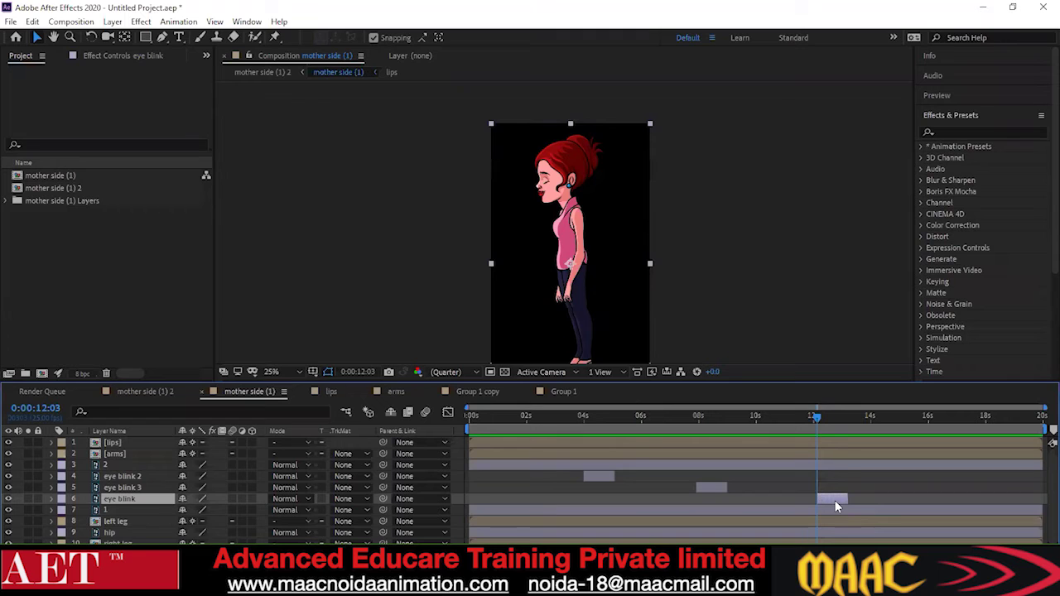
Duplicate the eye blink layer at 0:00:12:03 and move the original to start at 0:00:17:22
{"action": "key", "text": "ctrl+d"}
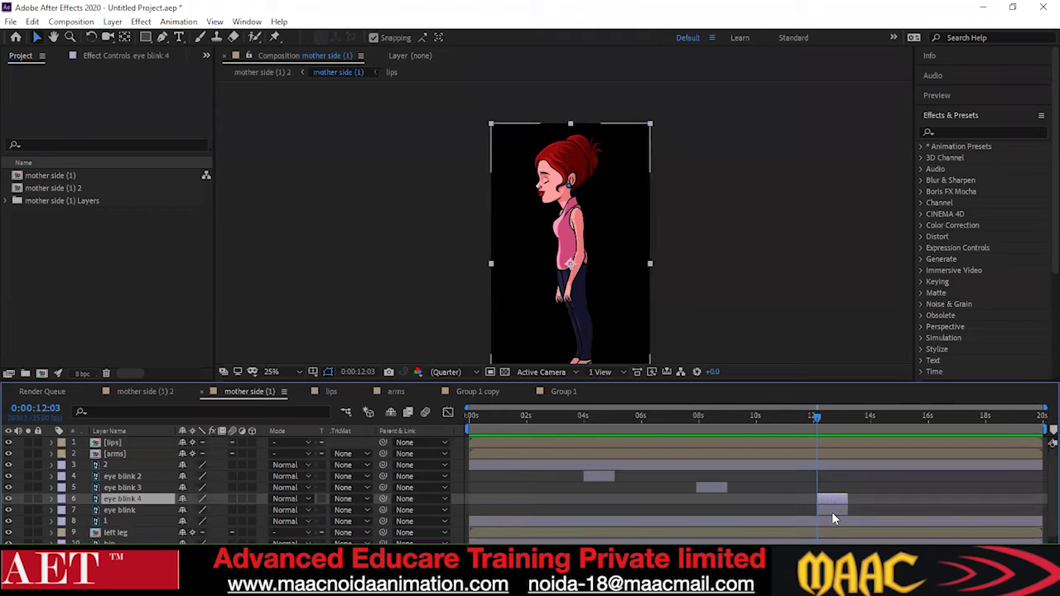
{"action": "left_click_drag", "start_coordinate": [831, 512], "coordinate": [987, 512]}
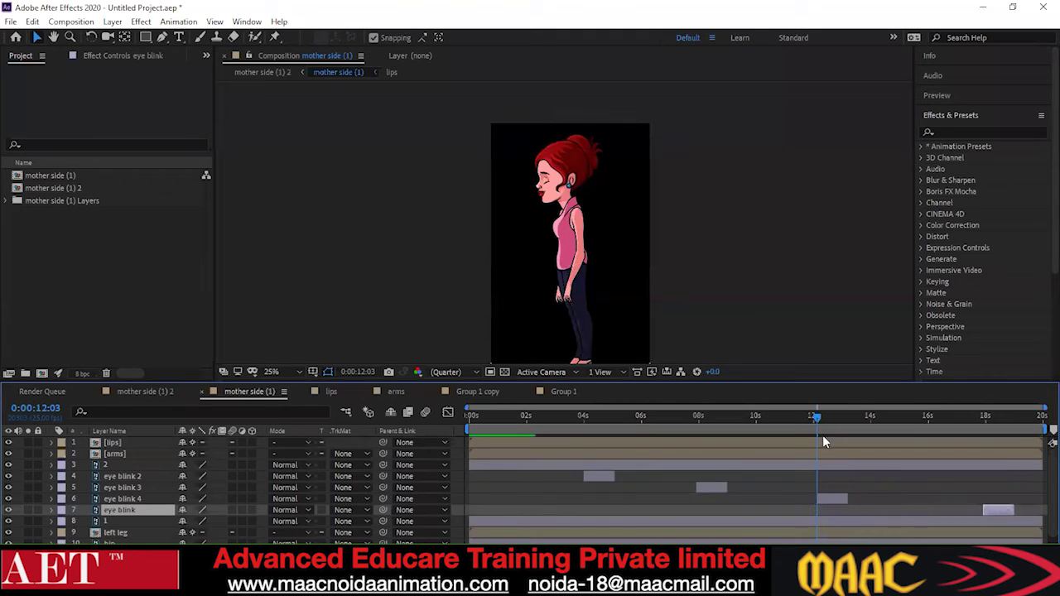
{"action": "left_click_drag", "start_coordinate": [818, 415], "coordinate": [983, 453]}
{"action": "left_click_drag", "start_coordinate": [996, 511], "coordinate": [993, 511]}
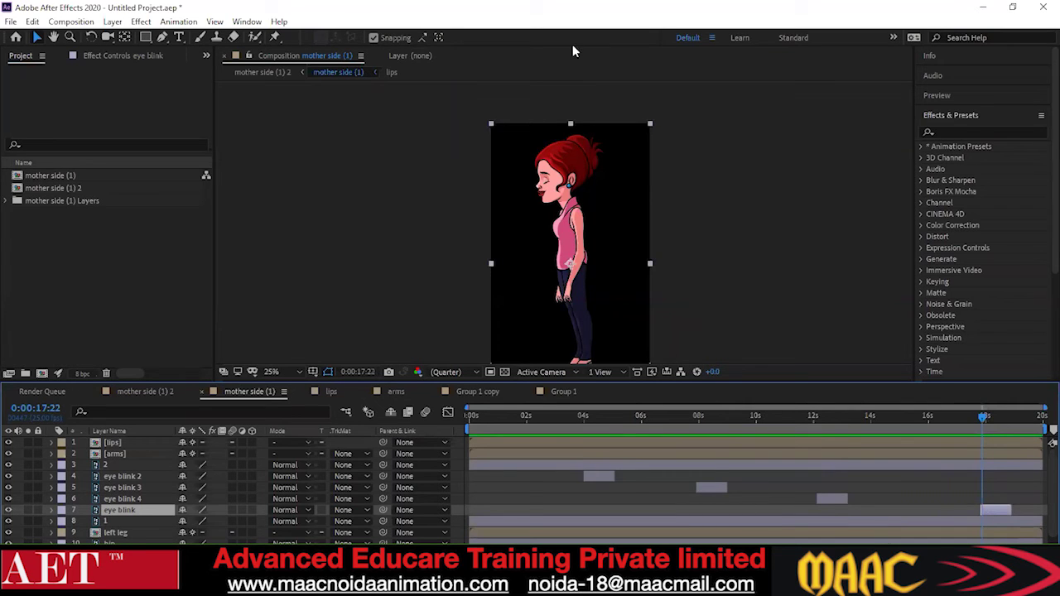
{"action": "left_click_drag", "start_coordinate": [998, 512], "coordinate": [1000, 516]}
{"action": "left_click", "coordinate": [1000, 512]}
{"action": "key", "text": "ctrl+d"}
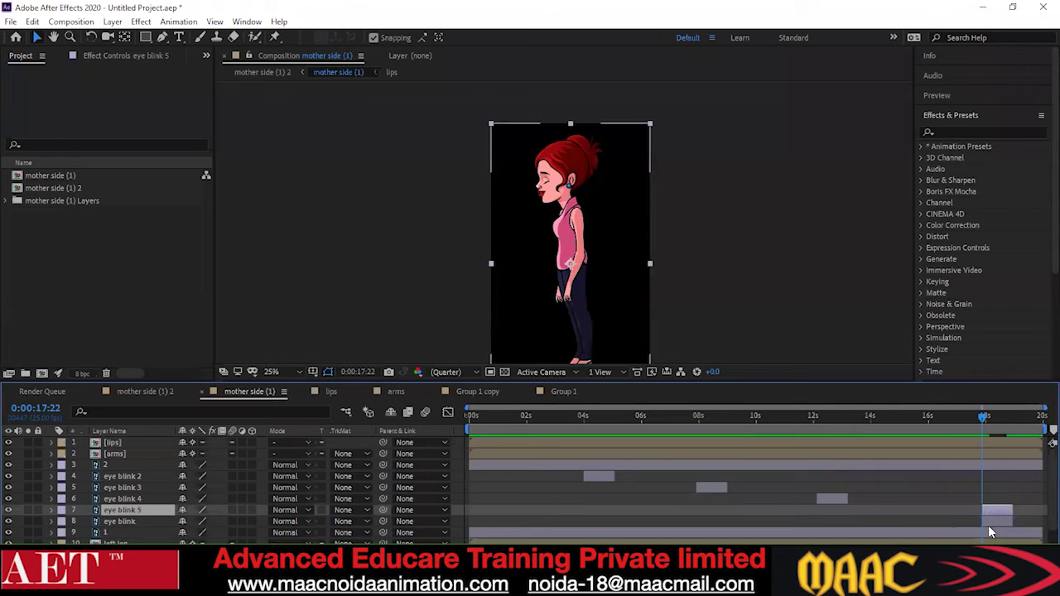
{"action": "mouse_move", "coordinate": [1007, 522]}
{"action": "left_mouse_down"}
{"action": "mouse_move", "coordinate": [1035, 524]}
{"action": "mouse_move", "coordinate": [1025, 524]}
{"action": "left_mouse_up"}
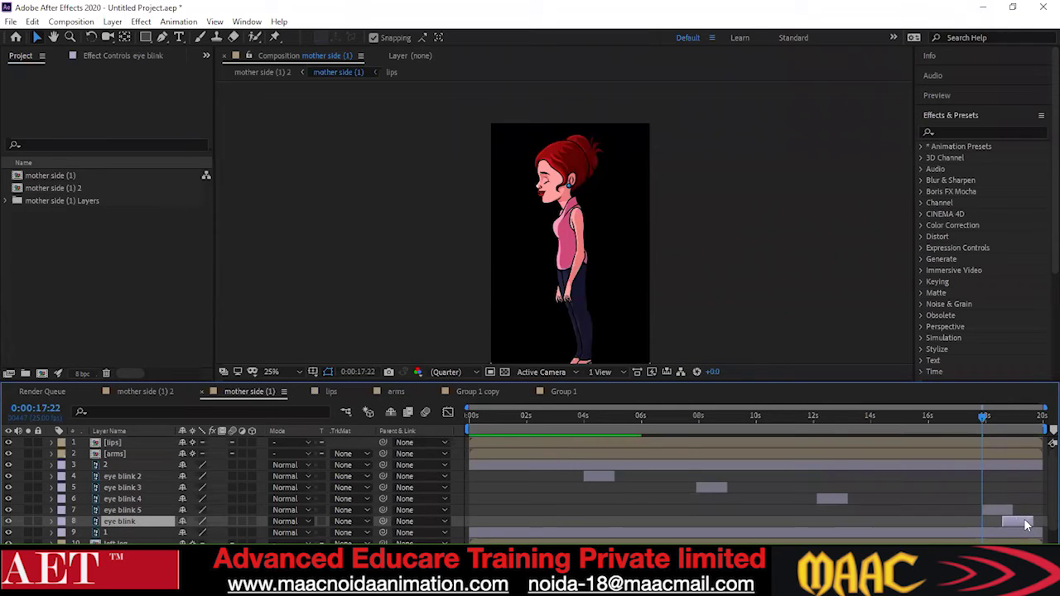
{"action": "key", "text": "Delete"}
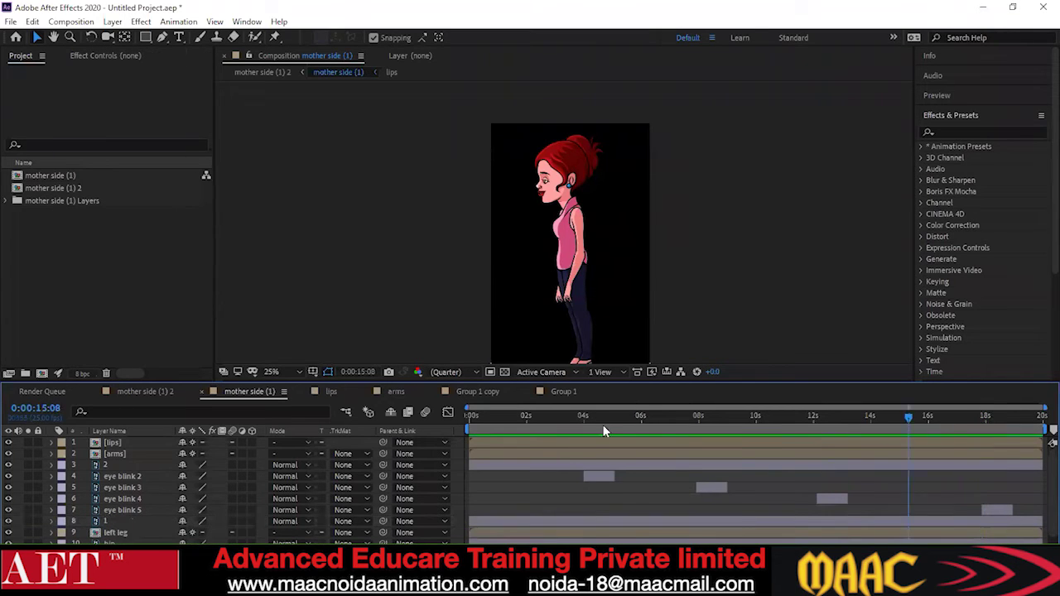
Preview the blinks from the first frame and check the mother side (1) 2 and lips compositions before returning to mother side (1)
{"action": "key", "text": "Home"}
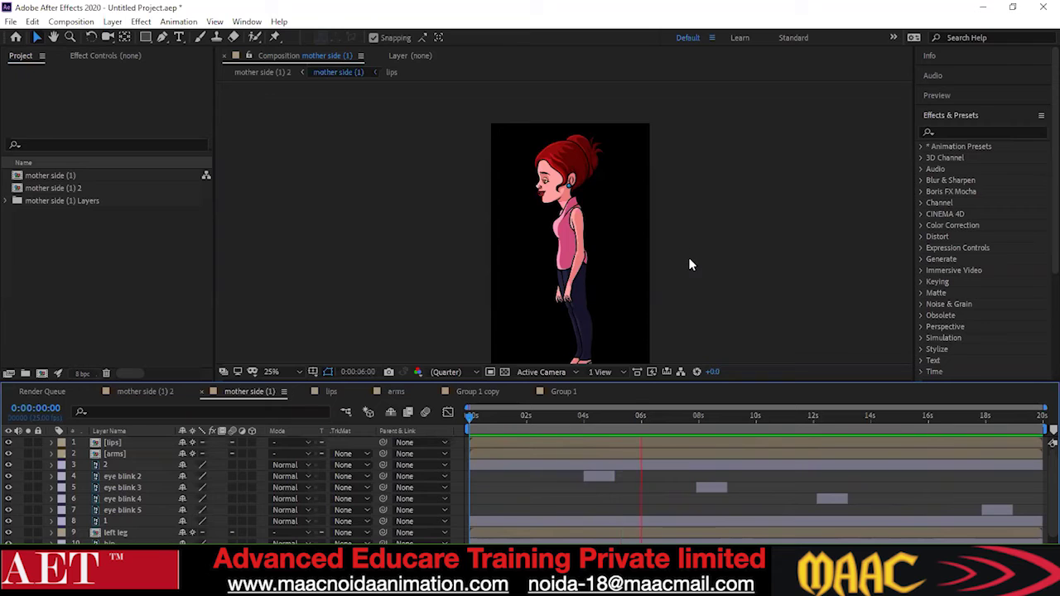
{"action": "key", "text": "space"}
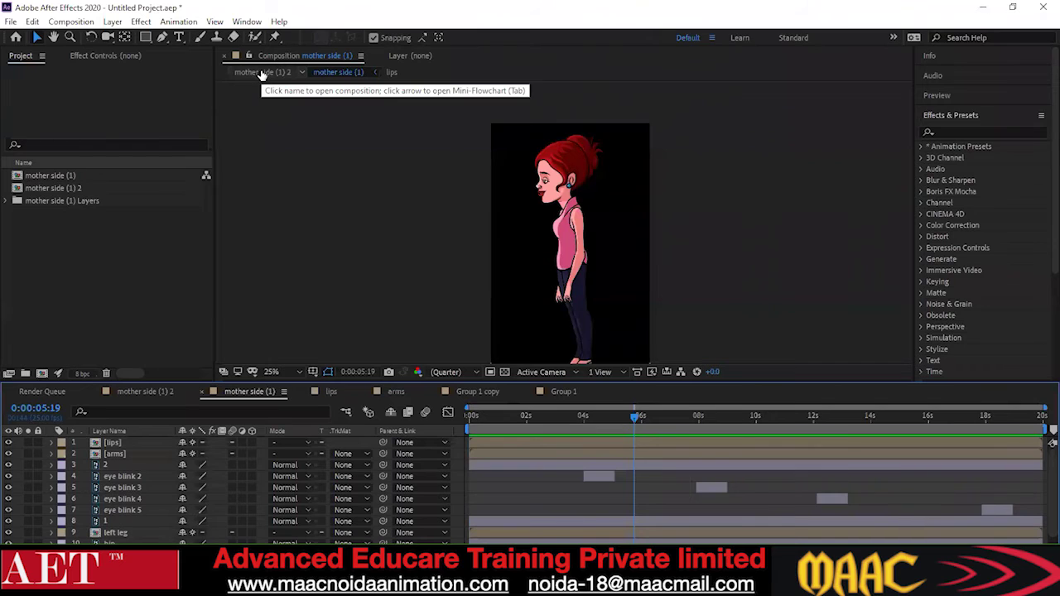
{"action": "left_click", "coordinate": [261, 73]}
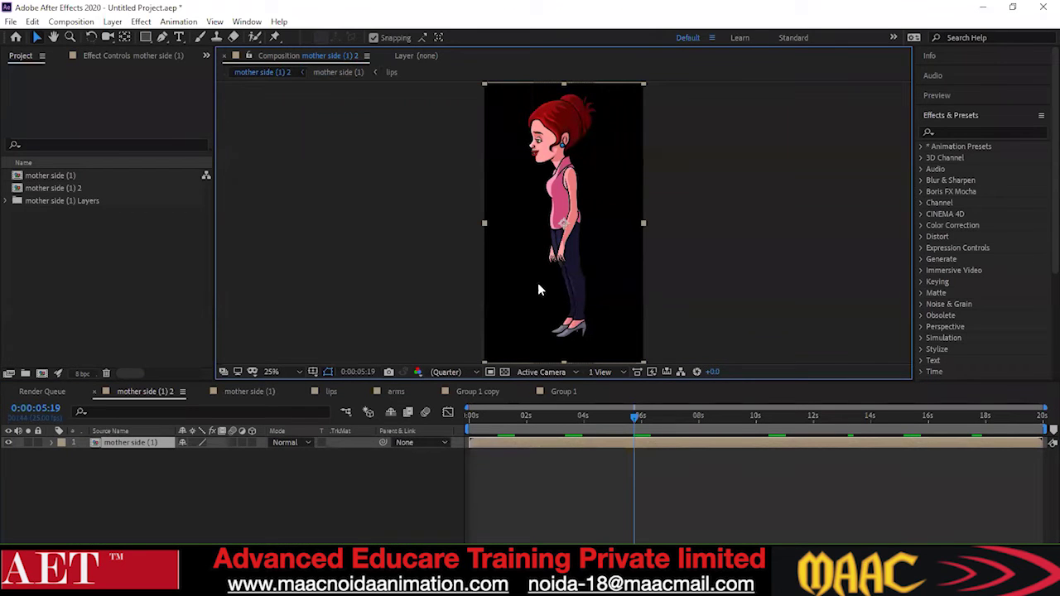
{"action": "left_click", "coordinate": [338, 72]}
{"action": "left_click", "coordinate": [394, 73]}
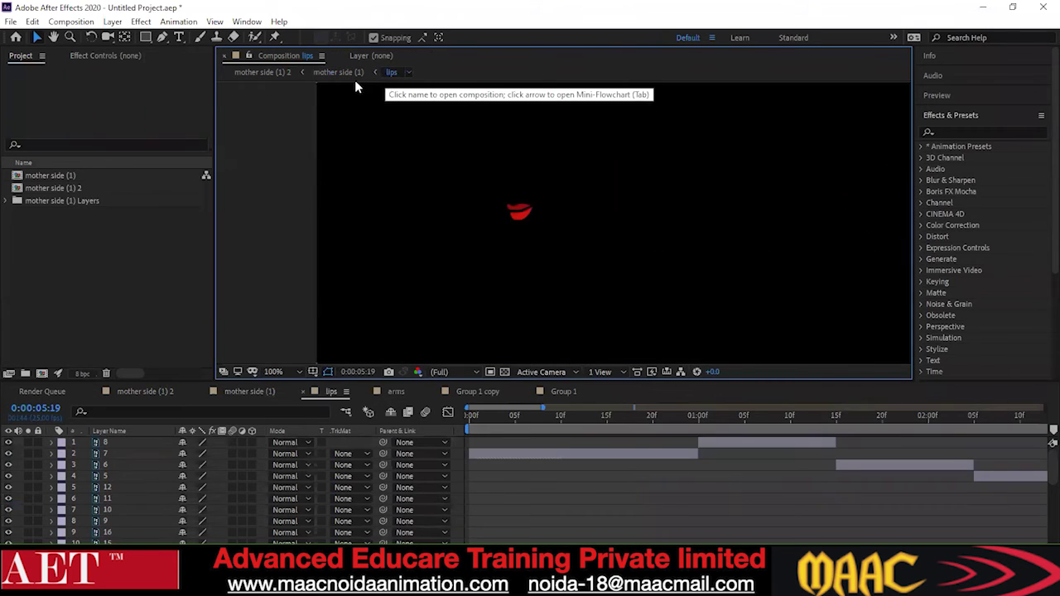
{"action": "left_click", "coordinate": [338, 72]}
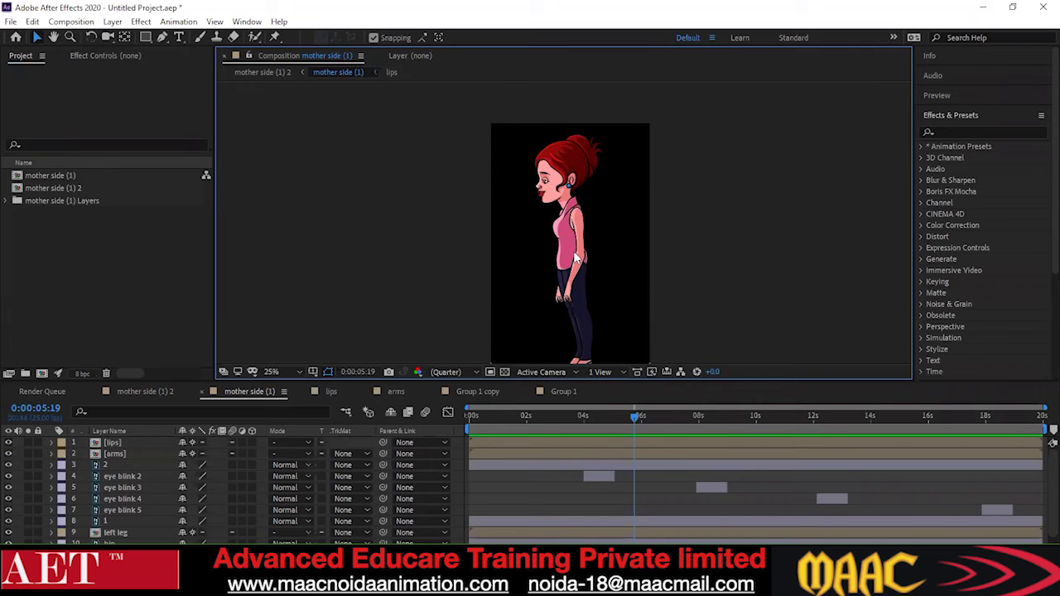
Move the playhead to 0:00:01:21 and toggle layer 1's visibility to see which part of the face it shows
{"action": "left_click_drag", "start_coordinate": [613, 422], "coordinate": [522, 501]}
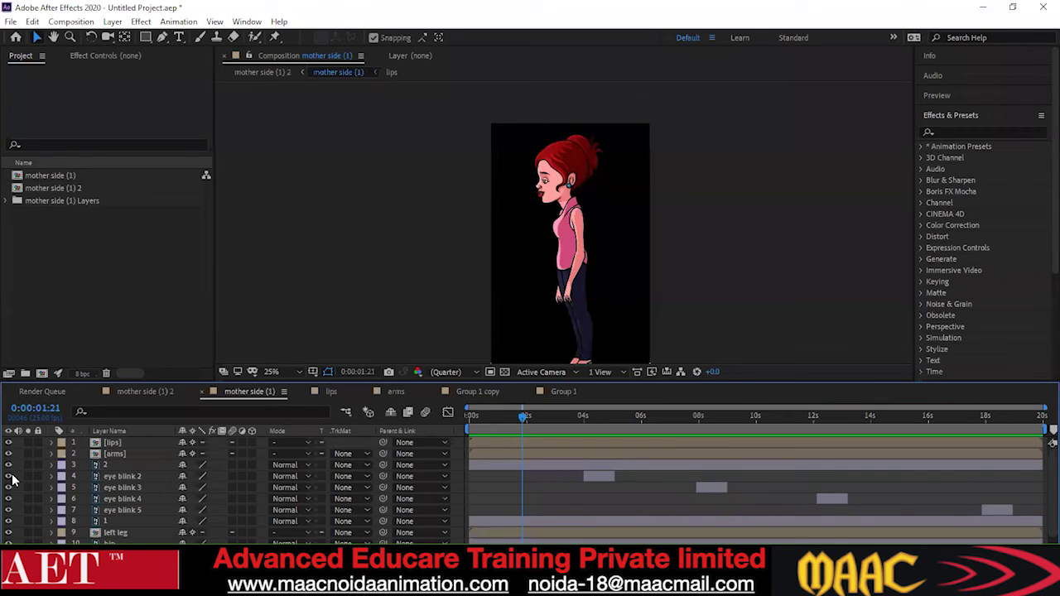
{"action": "left_click", "coordinate": [6, 528]}
{"action": "left_click", "coordinate": [7, 528]}
{"action": "left_click", "coordinate": [7, 527]}
{"action": "left_click", "coordinate": [7, 528]}
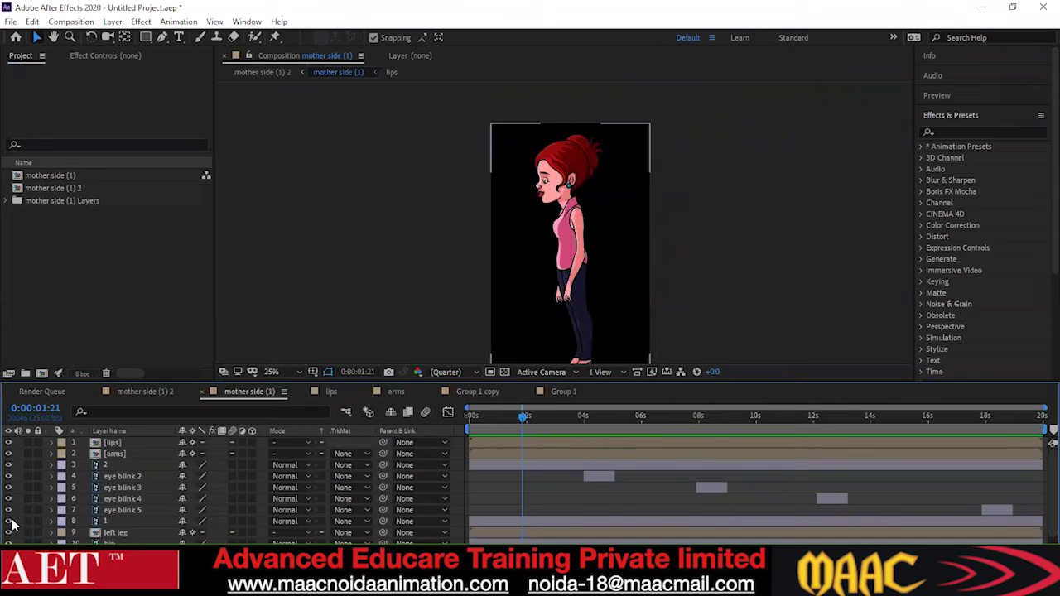
Expand layers 2 through 1 together, try a Position keyframe on them at 0:00:01:22, and delete it
{"action": "left_click", "coordinate": [92, 523]}
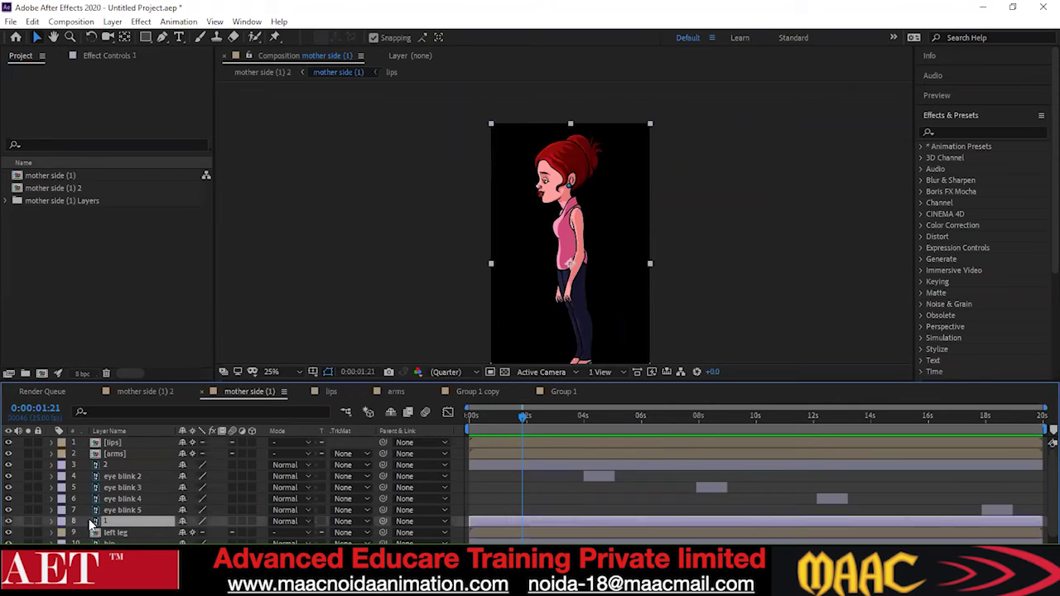
{"action": "left_click", "coordinate": [102, 463], "text": "shift"}
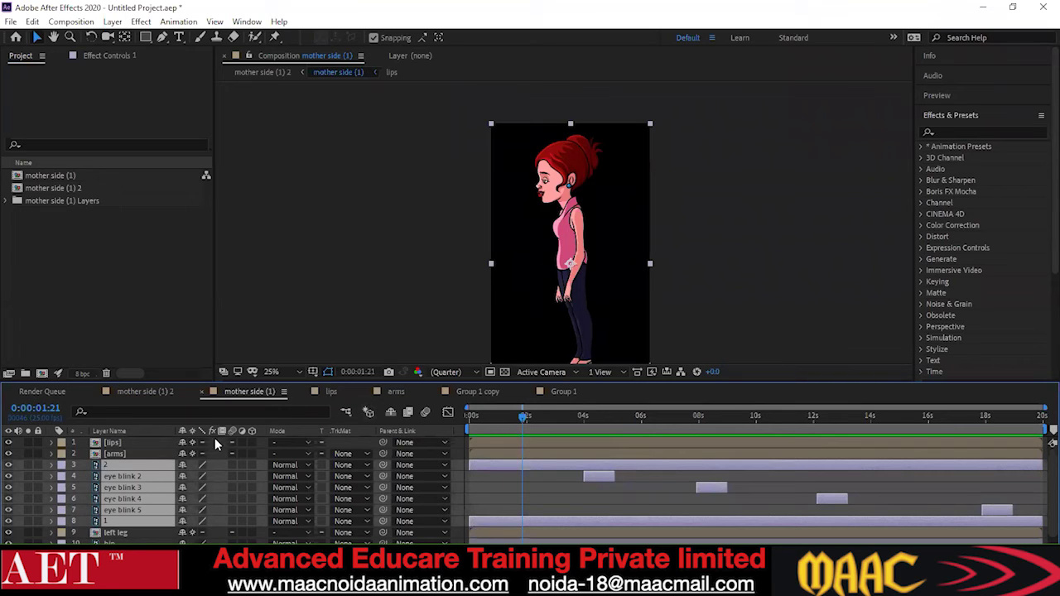
{"action": "left_click", "coordinate": [51, 464]}
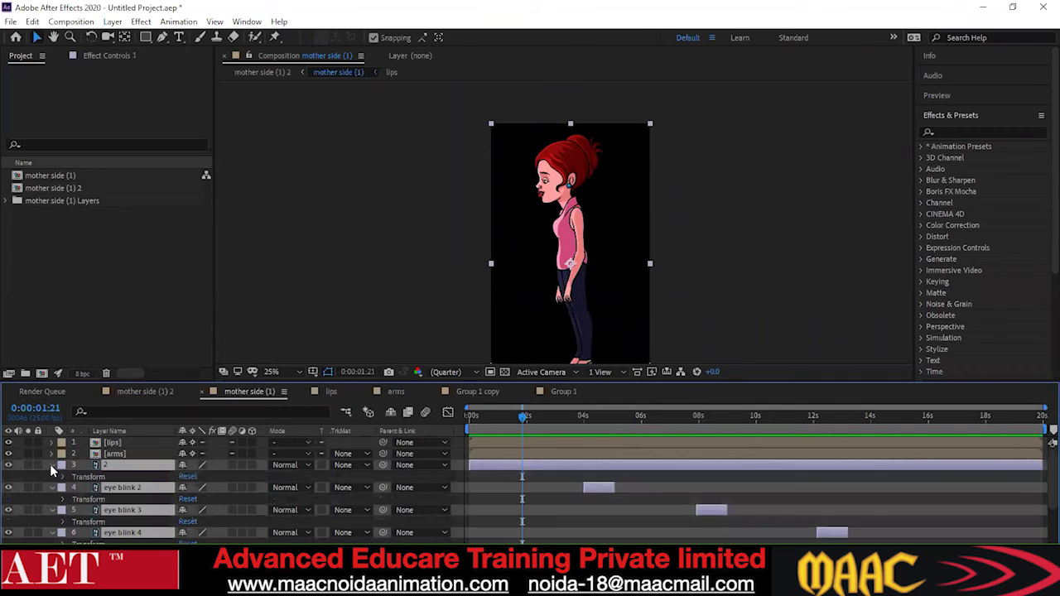
{"action": "left_click_drag", "start_coordinate": [499, 429], "coordinate": [520, 496]}
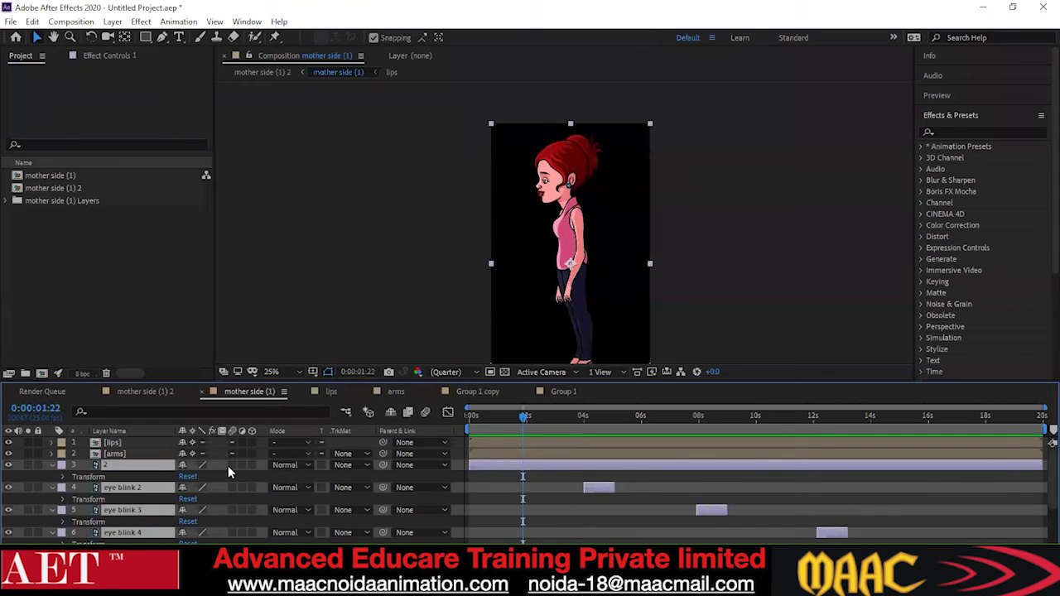
{"action": "left_click", "coordinate": [64, 477]}
{"action": "left_click", "coordinate": [85, 499]}
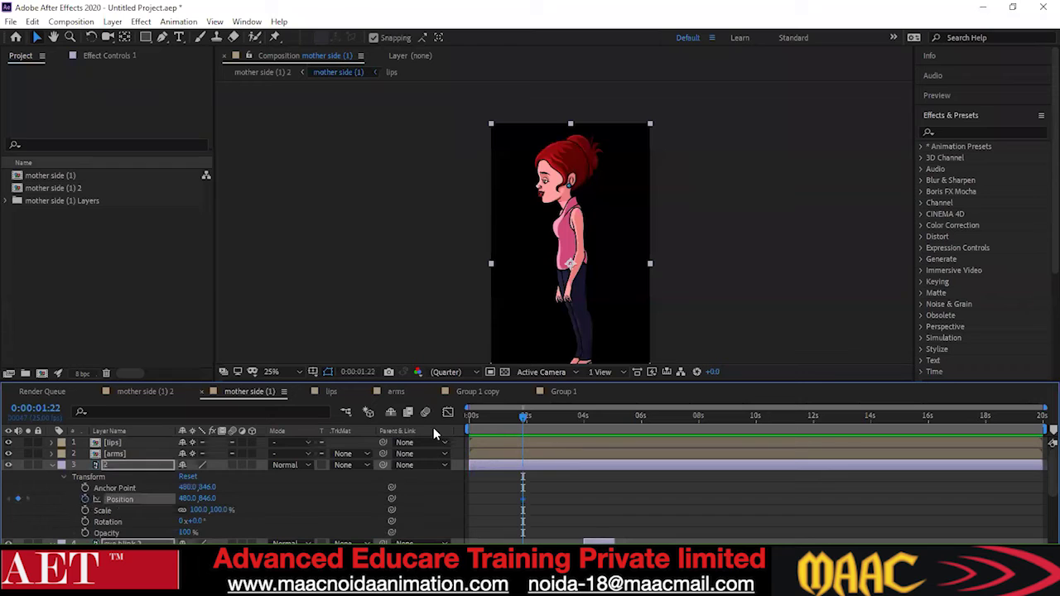
{"action": "key", "text": "Home"}
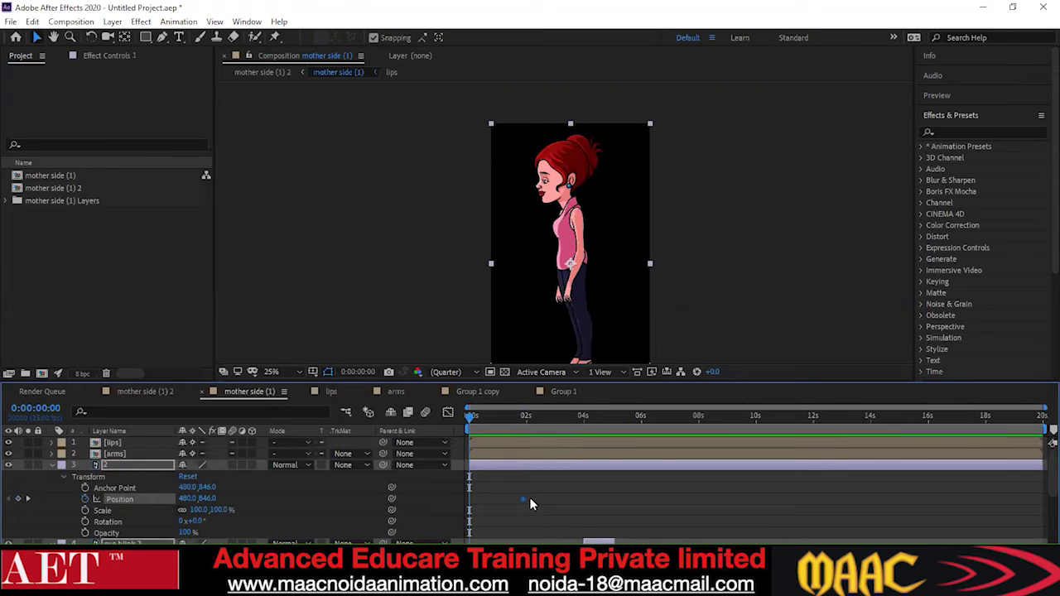
{"action": "mouse_move", "coordinate": [523, 501]}
{"action": "key", "text": "Delete"}
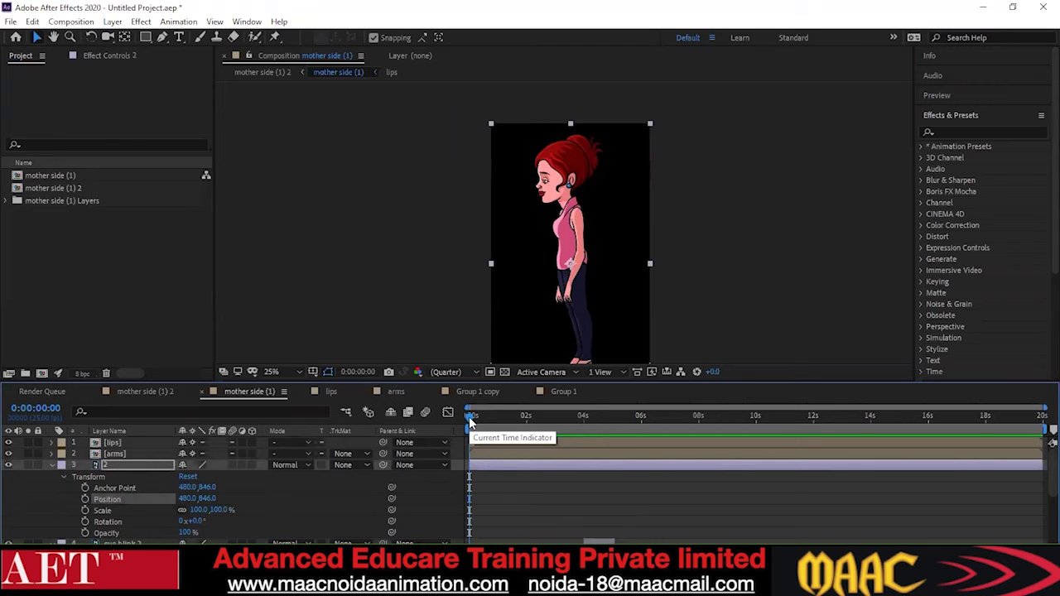
Try a Position keyframe on layer 2 at 0:00:00:01 and a Scale keyframe at 0:00:02:01, removing both
{"action": "left_click_drag", "start_coordinate": [469, 416], "coordinate": [469, 426]}
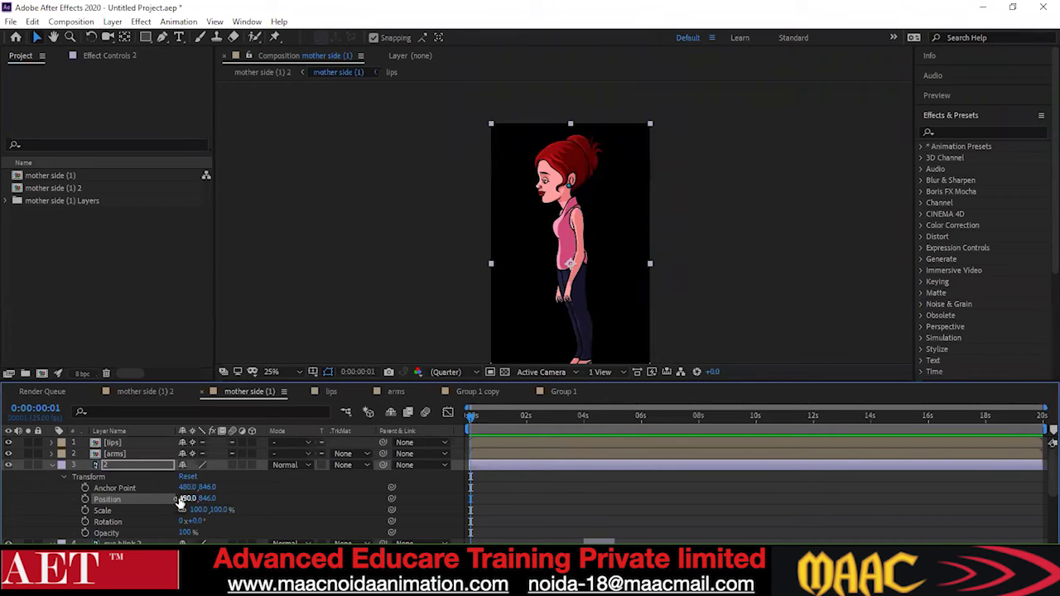
{"action": "left_click", "coordinate": [86, 499]}
{"action": "left_click_drag", "start_coordinate": [471, 417], "coordinate": [527, 429]}
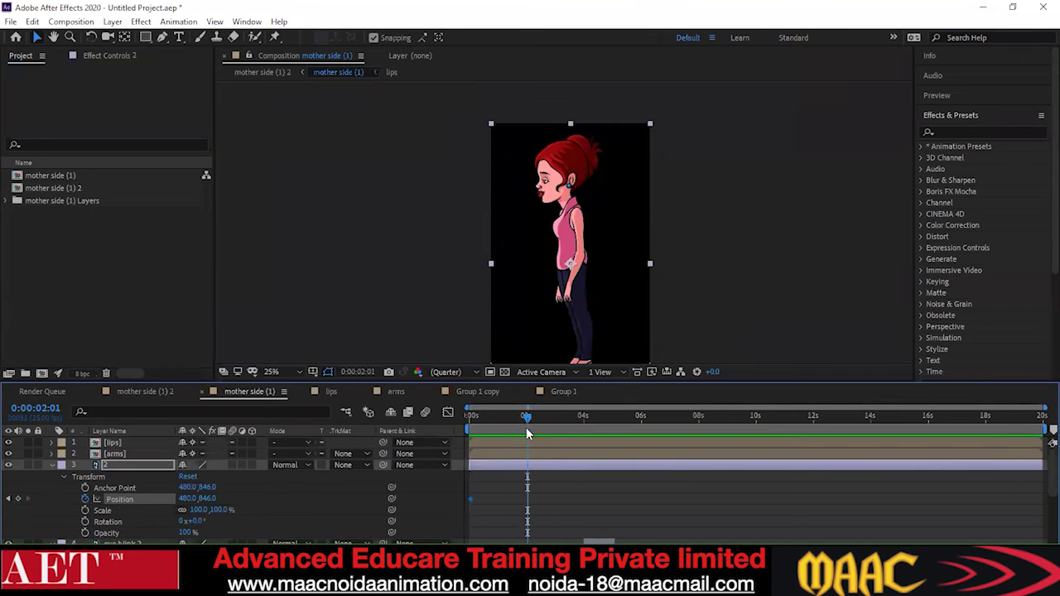
{"action": "left_click", "coordinate": [86, 510]}
{"action": "left_click", "coordinate": [107, 499]}
{"action": "left_click_drag", "start_coordinate": [521, 414], "coordinate": [469, 428]}
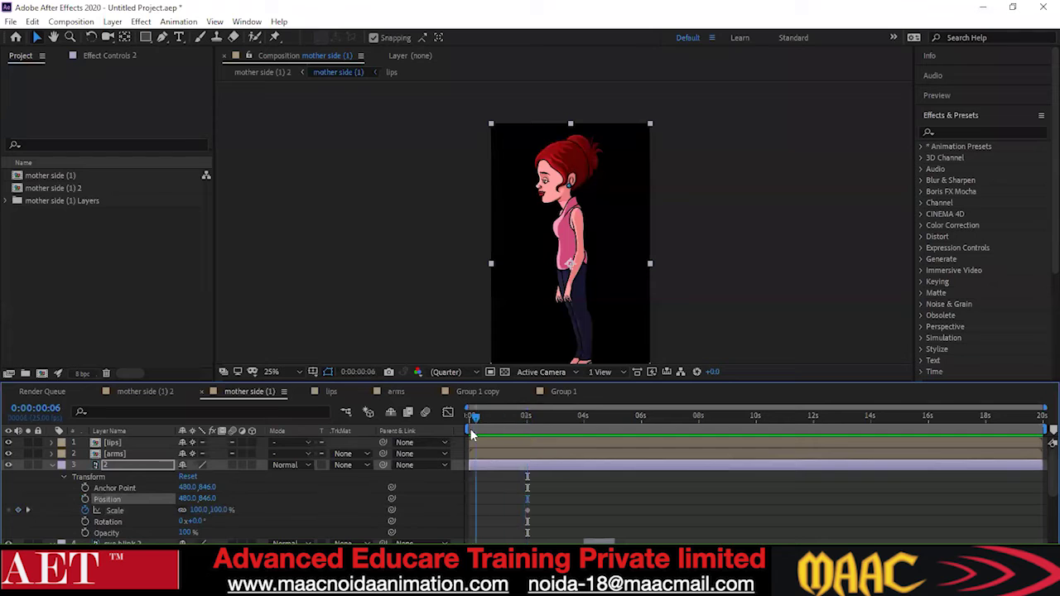
{"action": "left_click", "coordinate": [528, 510]}
{"action": "key", "text": "Delete"}
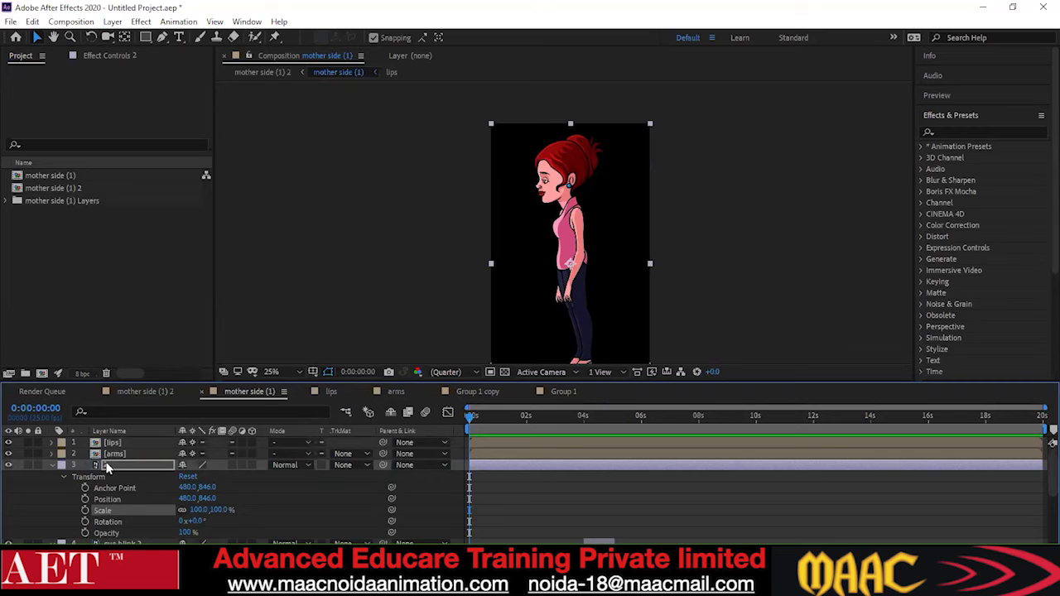
Scrub the mother side (1) animation from the first frame to 0:00:03:24 and back to the start
{"action": "type", "text": "2"}
{"action": "left_click", "coordinate": [478, 416]}
{"action": "left_click_drag", "start_coordinate": [491, 425], "coordinate": [583, 447]}
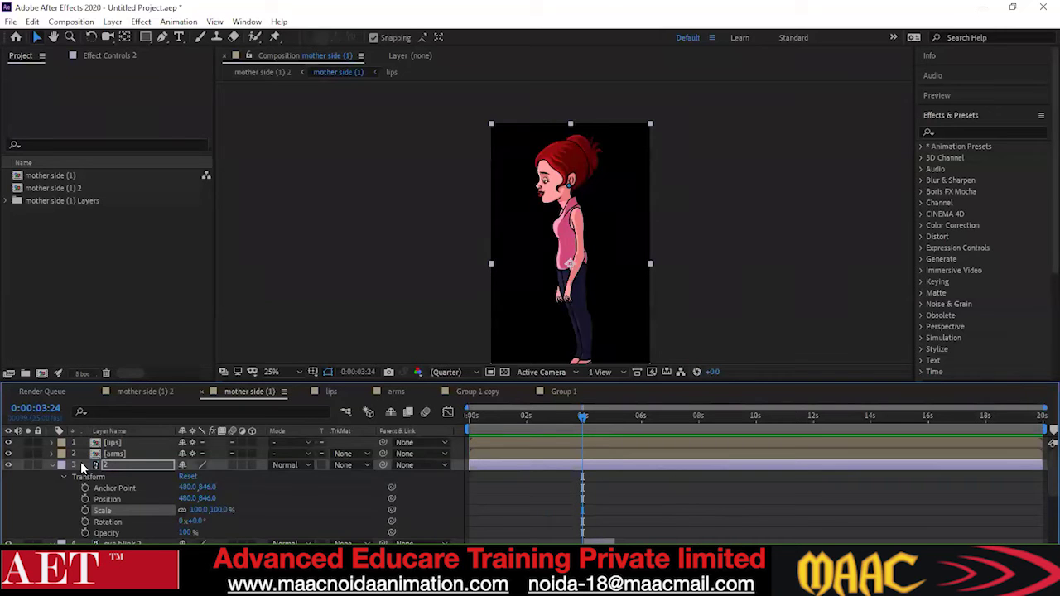
{"action": "left_click_drag", "start_coordinate": [583, 418], "coordinate": [464, 425]}
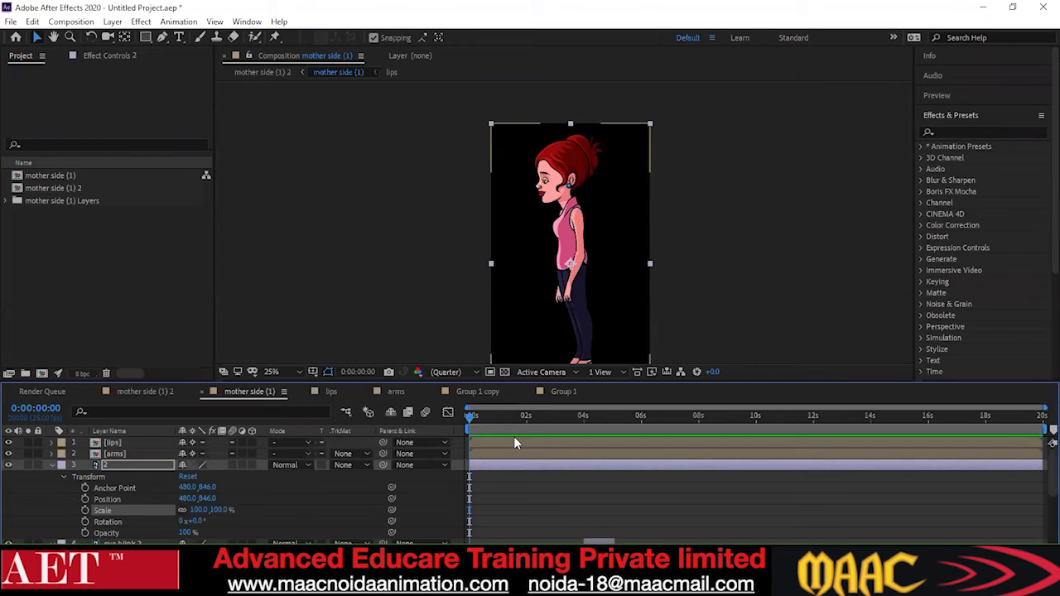
Add a Scale keyframe to layer 2 at 0:00:00:00, try a different scale at 0:00:00:15, and undo that change
{"action": "scroll", "coordinate": [572, 445], "scroll_direction": "up", "scroll_amount": 4}
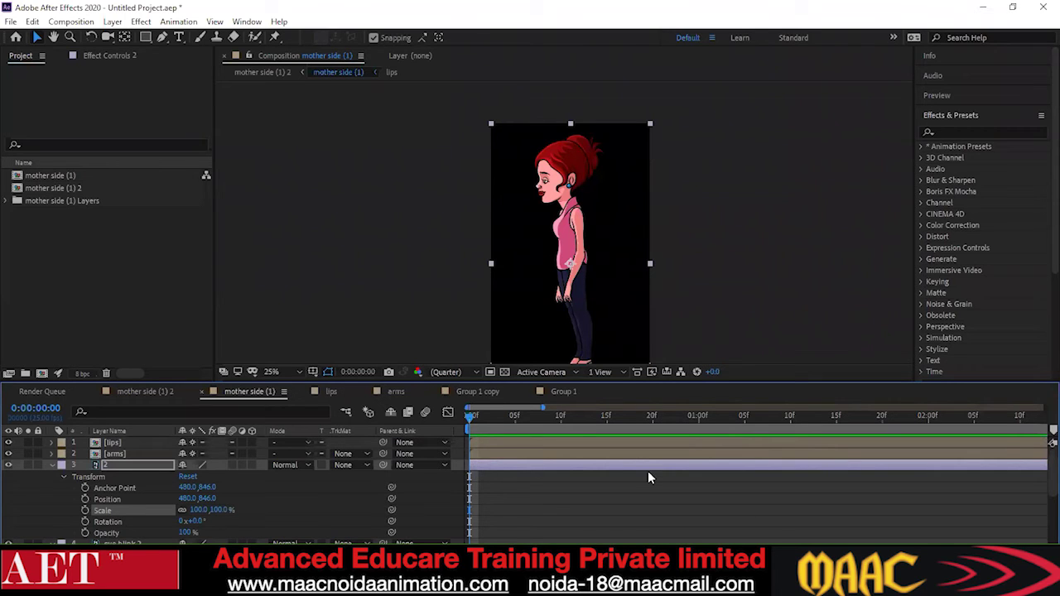
{"action": "key", "text": "equal"}
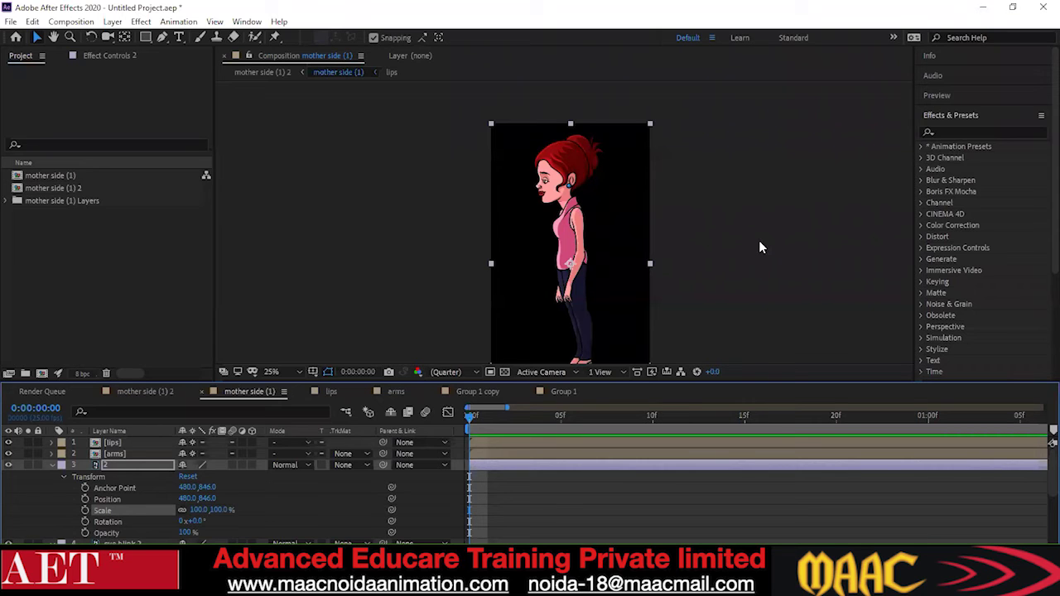
{"action": "scroll", "coordinate": [90, 515], "scroll_direction": "down", "scroll_amount": 3}
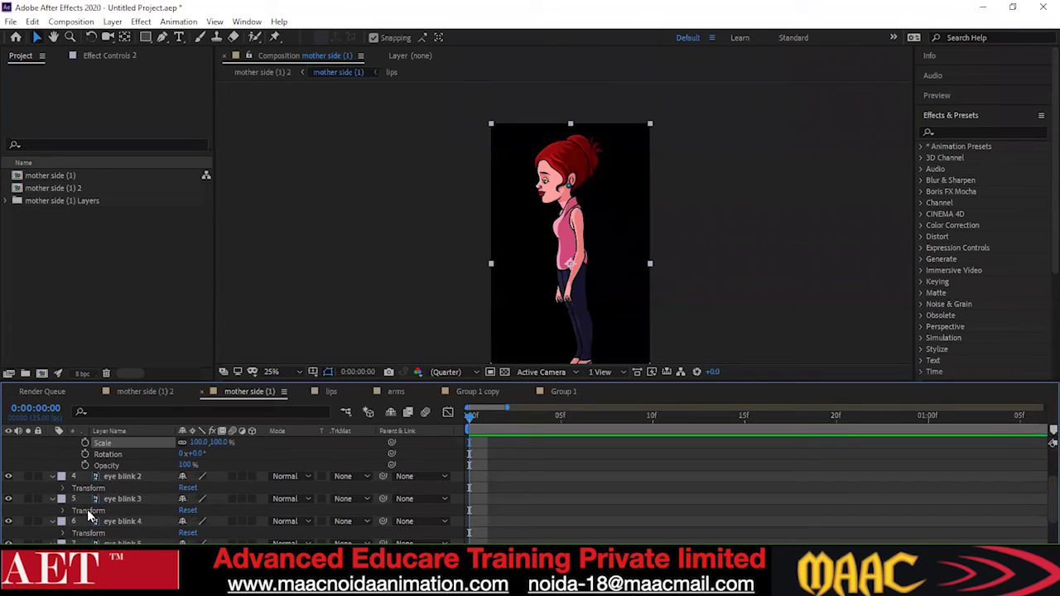
{"action": "scroll", "coordinate": [89, 515], "scroll_direction": "up", "scroll_amount": 3}
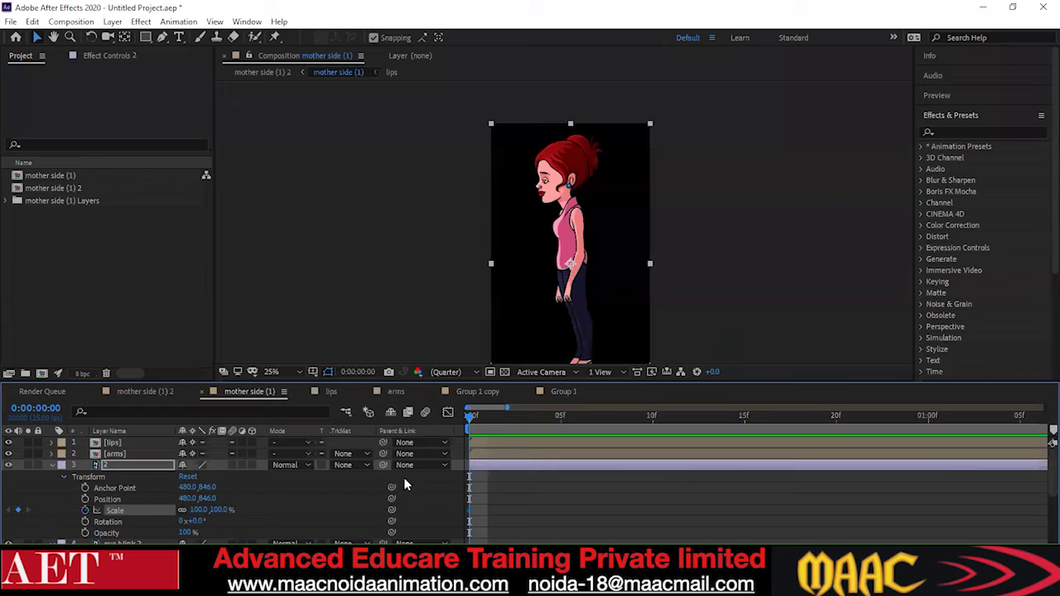
{"action": "left_click_drag", "start_coordinate": [494, 426], "coordinate": [585, 469]}
{"action": "left_click_drag", "start_coordinate": [655, 488], "coordinate": [774, 524]}
{"action": "left_click_drag", "start_coordinate": [218, 509], "coordinate": [212, 514]}
{"action": "key", "text": "ctrl+z"}
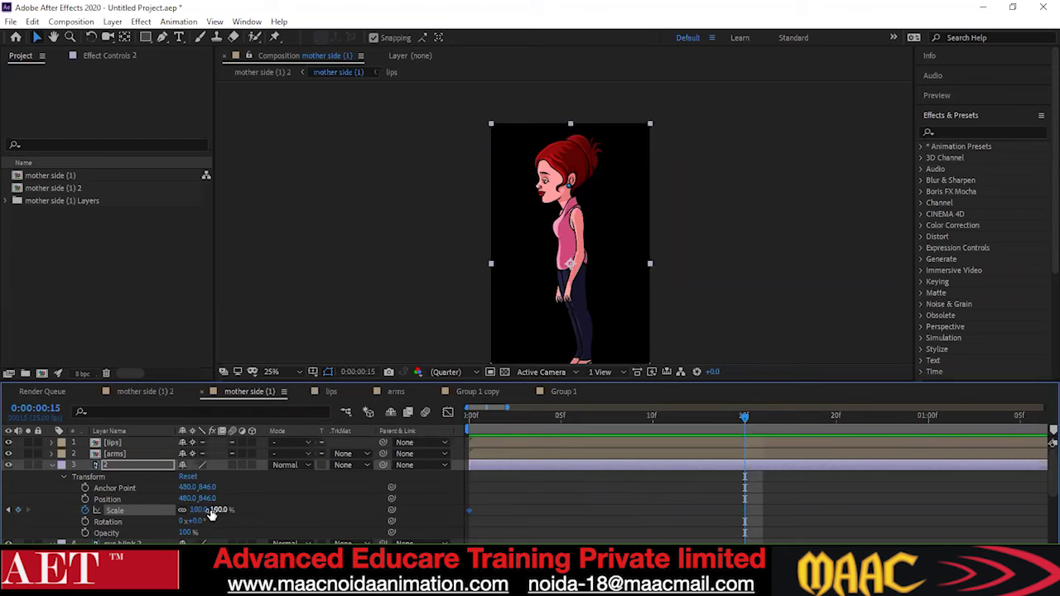
Collapse the properties of layer 2, the four eye blink layers and layer 1
{"action": "left_click", "coordinate": [51, 466]}
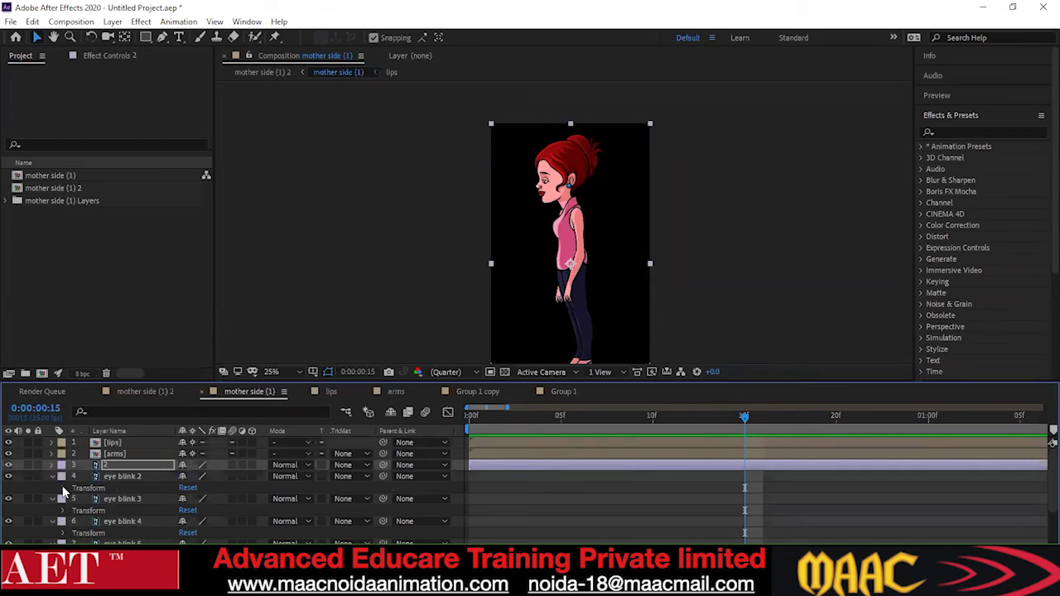
{"action": "left_click", "coordinate": [104, 479]}
{"action": "left_click", "coordinate": [50, 481]}
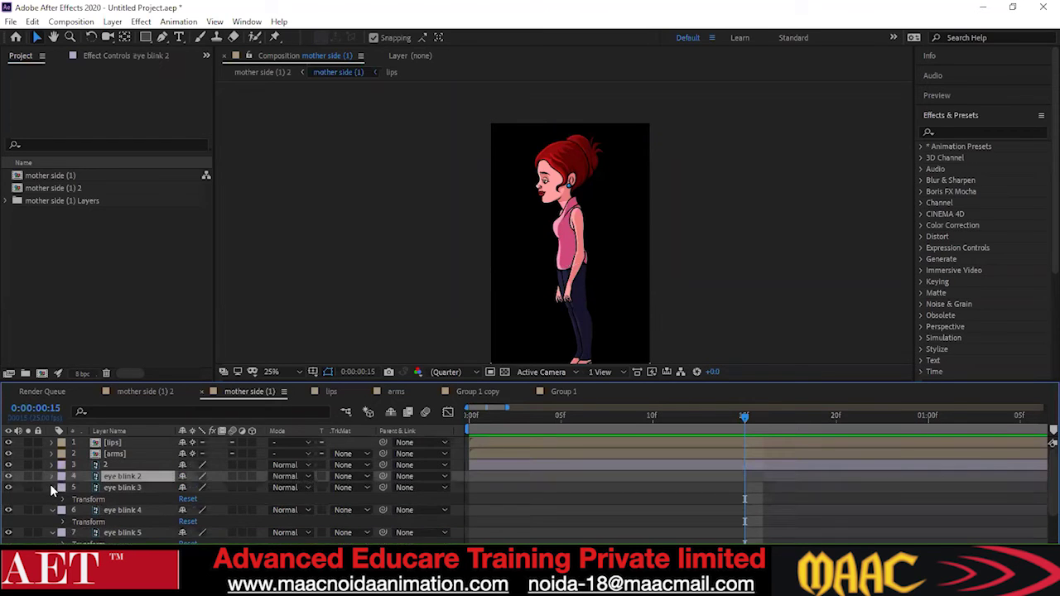
{"action": "left_click", "coordinate": [50, 487]}
{"action": "left_click", "coordinate": [51, 499]}
{"action": "left_click", "coordinate": [51, 510]}
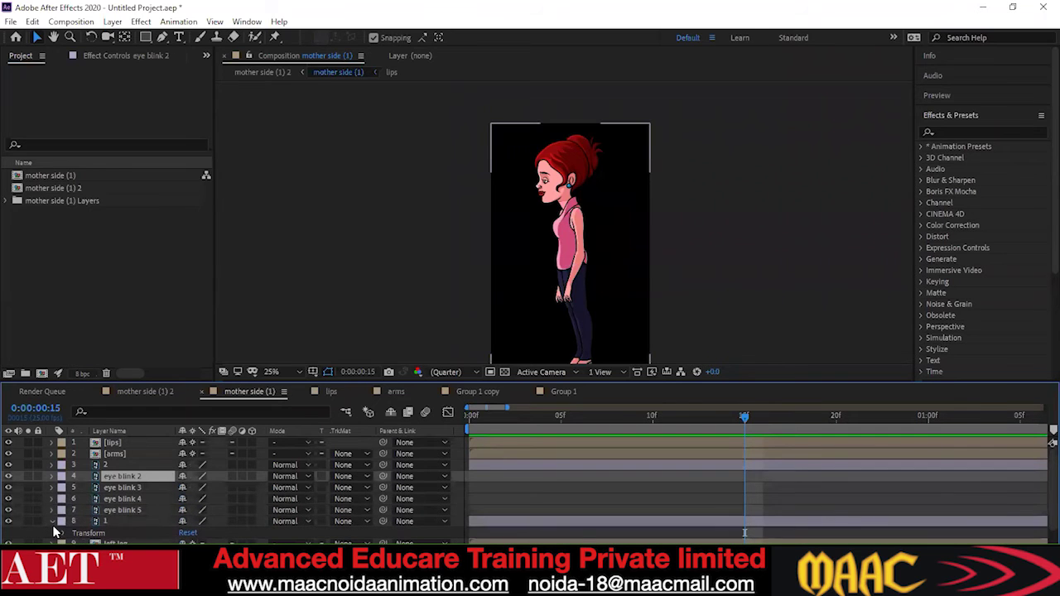
{"action": "left_click", "coordinate": [52, 521]}
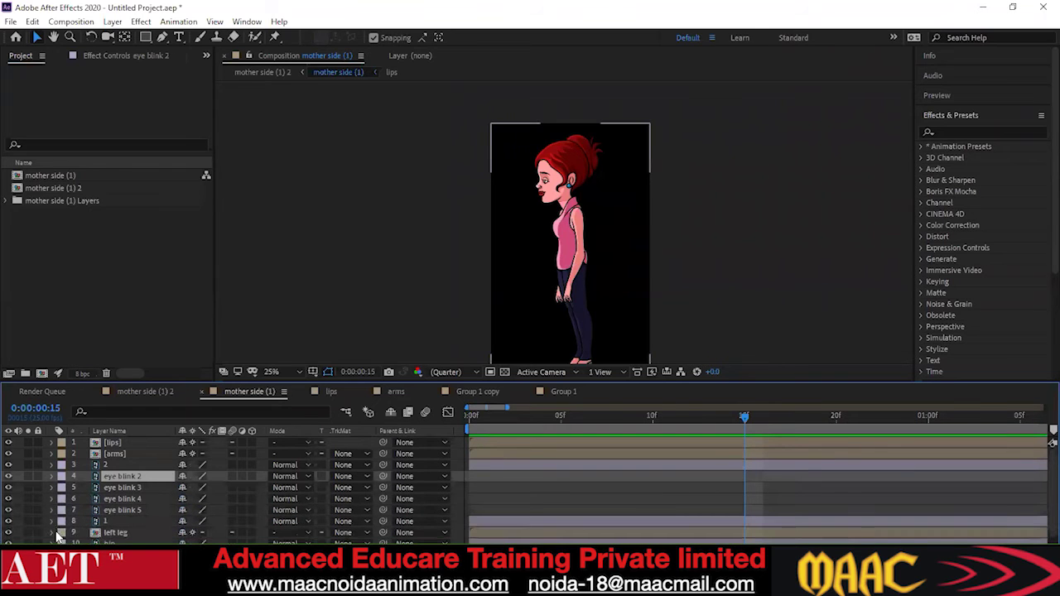
Select layers eye blink 2 through 1 and toggle their visibility to check which parts of the character they cover
{"action": "left_click", "coordinate": [106, 521]}
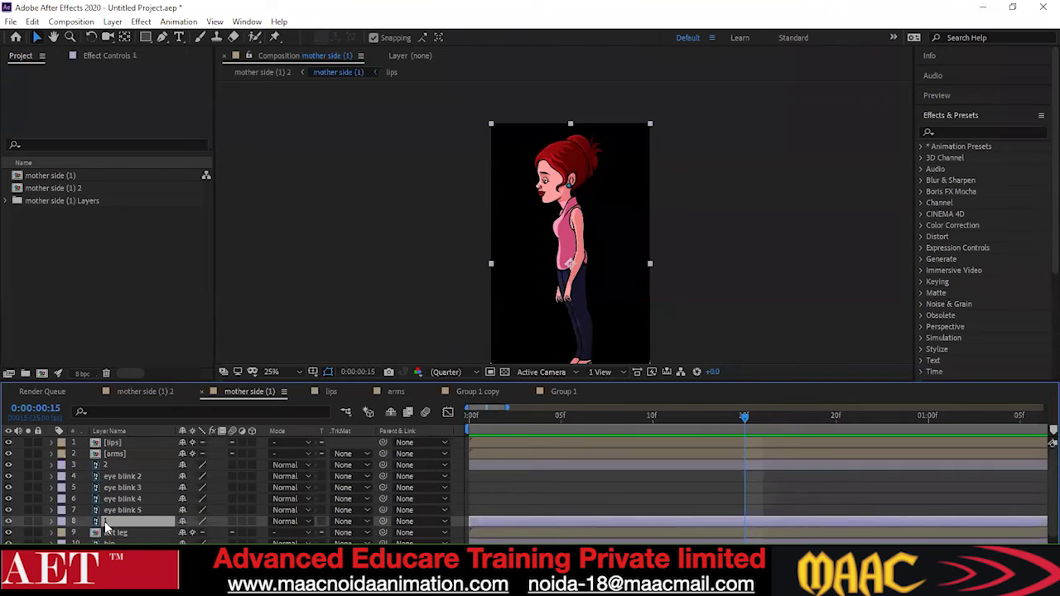
{"action": "left_click", "coordinate": [104, 471], "text": "shift"}
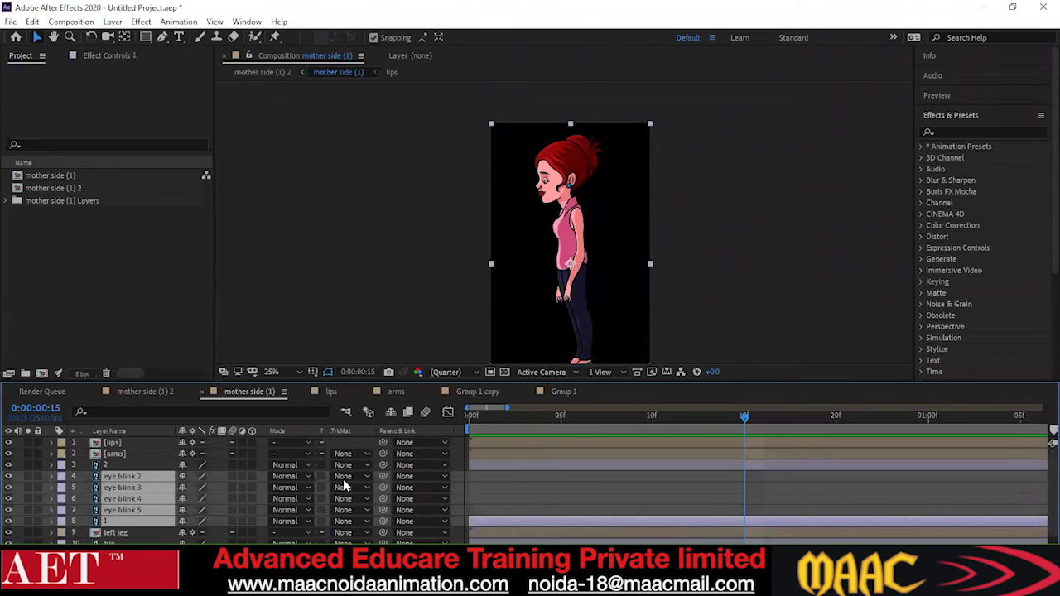
{"action": "left_click", "coordinate": [10, 477]}
{"action": "left_click", "coordinate": [10, 476]}
{"action": "left_click", "coordinate": [10, 477]}
{"action": "left_click", "coordinate": [10, 478]}
{"action": "left_click", "coordinate": [10, 478]}
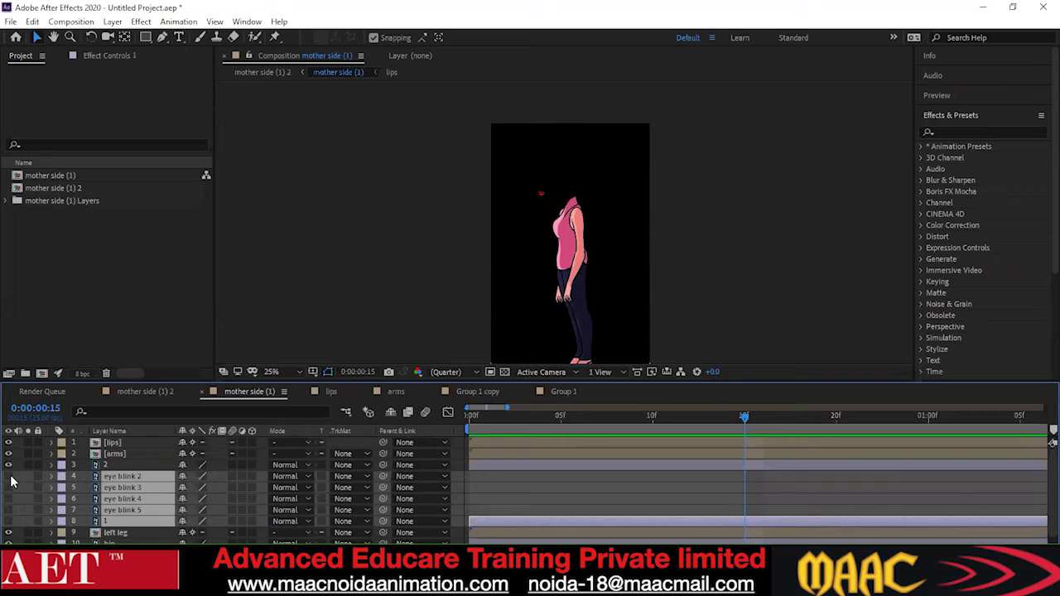
{"action": "left_click", "coordinate": [10, 478]}
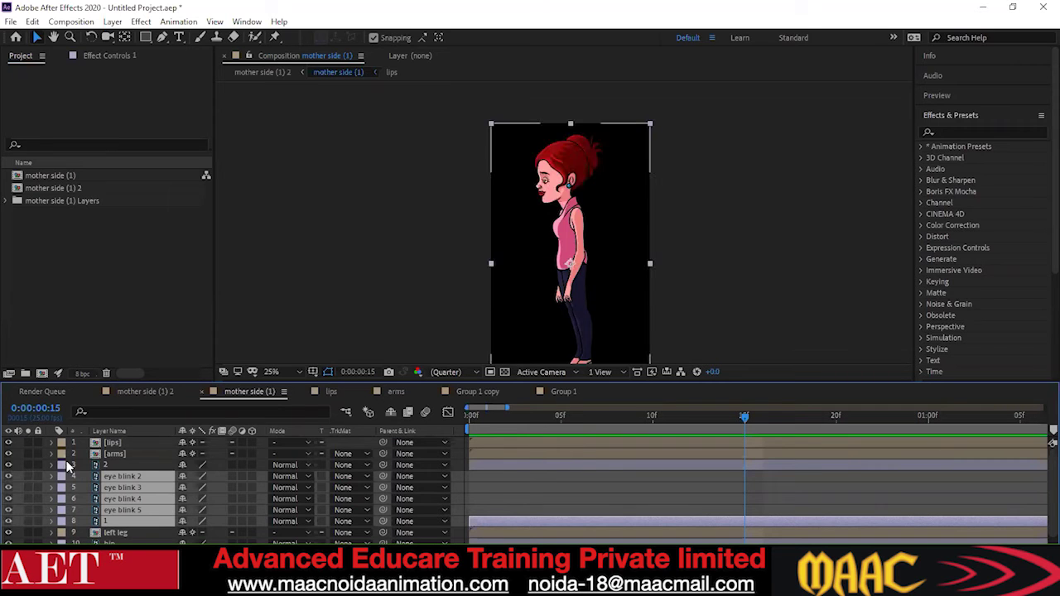
Add the lips layer to the selection and reveal the eye blink 2 transform properties at 0:00:00:00
{"action": "left_click", "coordinate": [110, 443], "text": "ctrl"}
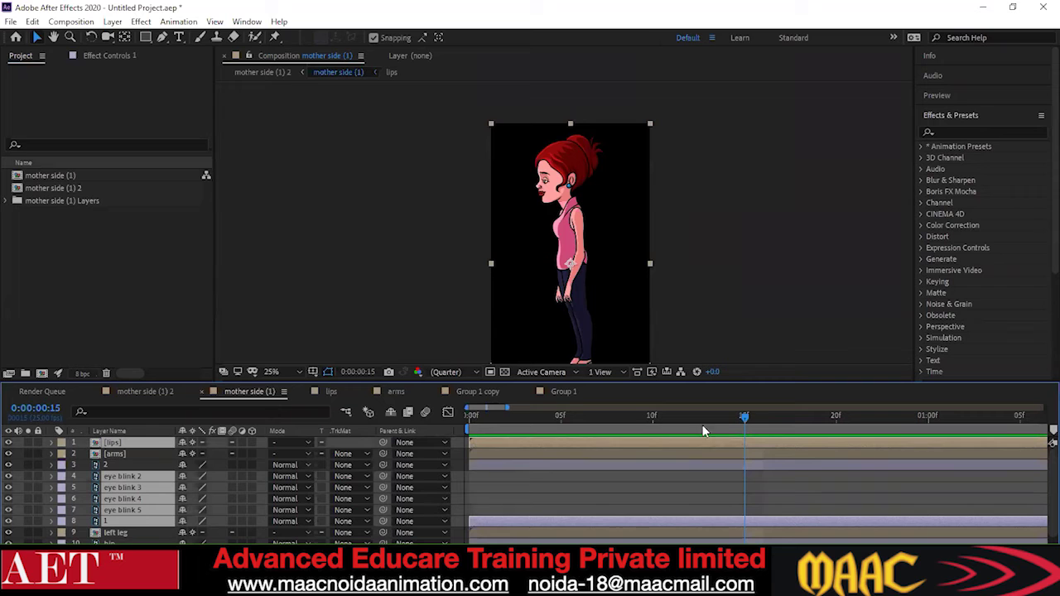
{"action": "left_click_drag", "start_coordinate": [743, 418], "coordinate": [466, 466]}
{"action": "left_click", "coordinate": [52, 476]}
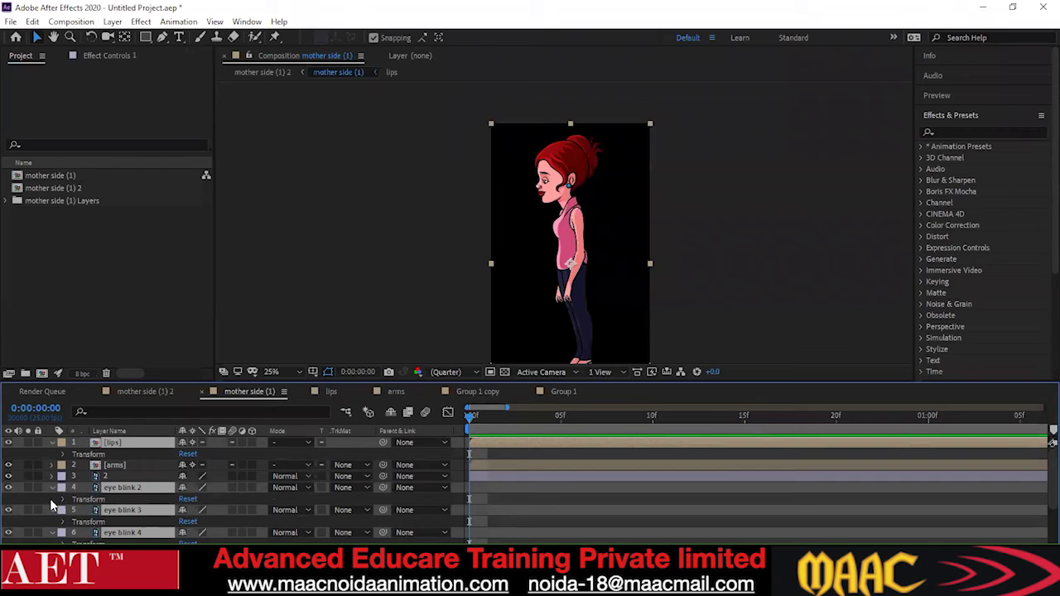
{"action": "left_click", "coordinate": [63, 500]}
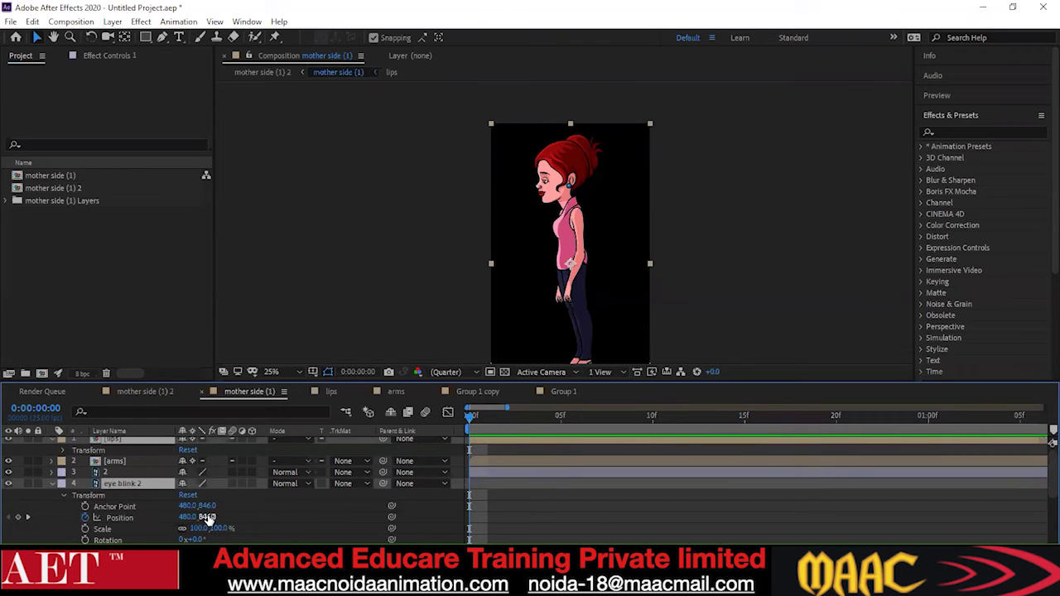
Try a Scale keyframe on the selected head layers at 0:00:00:00 with a changed scale at 0:00:00:10, and undo it
{"action": "left_click", "coordinate": [84, 528]}
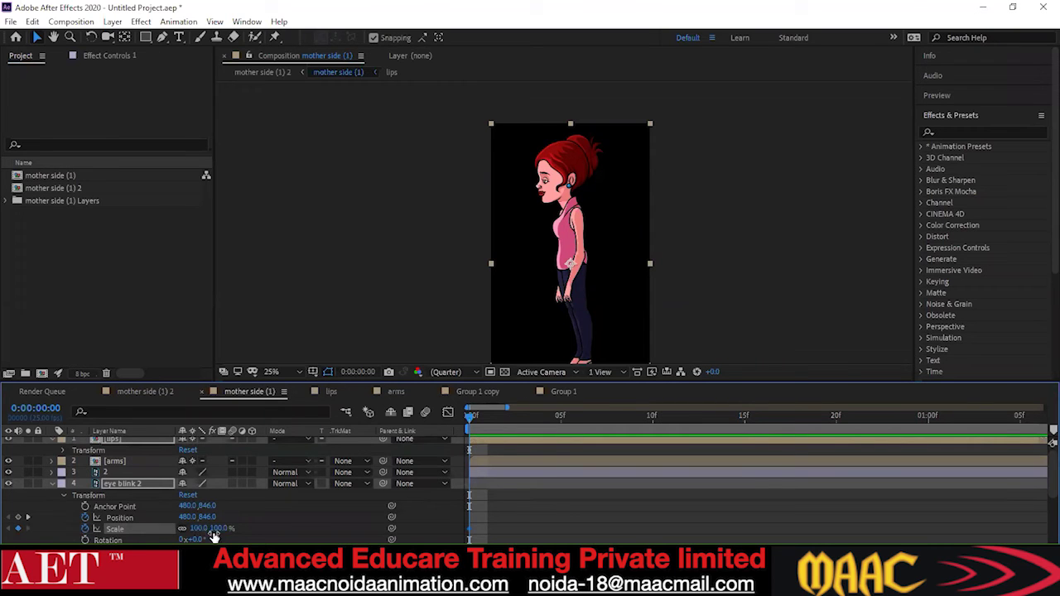
{"action": "left_click_drag", "start_coordinate": [474, 421], "coordinate": [653, 453]}
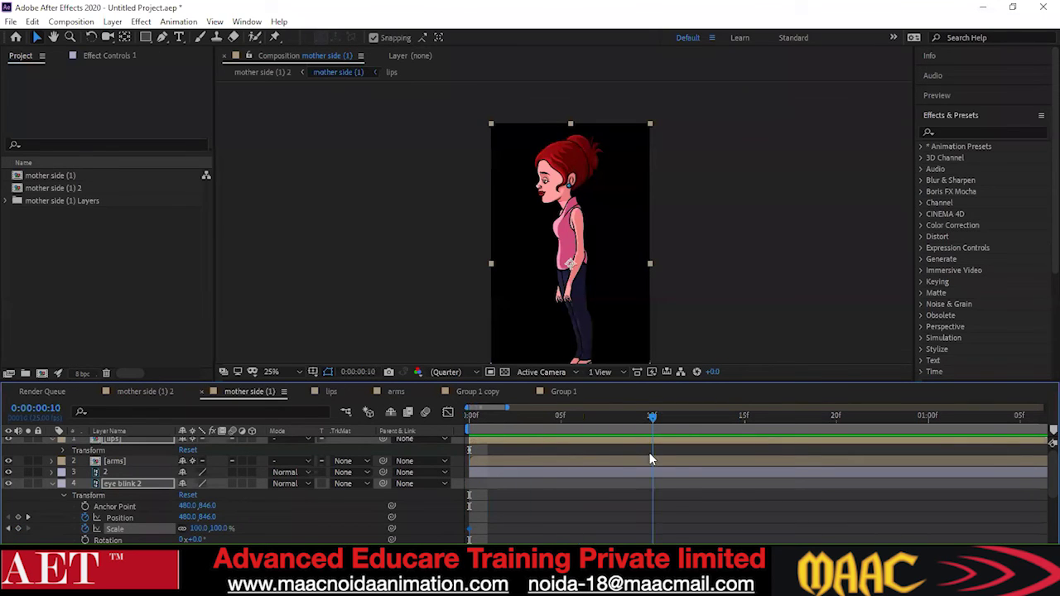
{"action": "left_click_drag", "start_coordinate": [217, 529], "coordinate": [220, 531]}
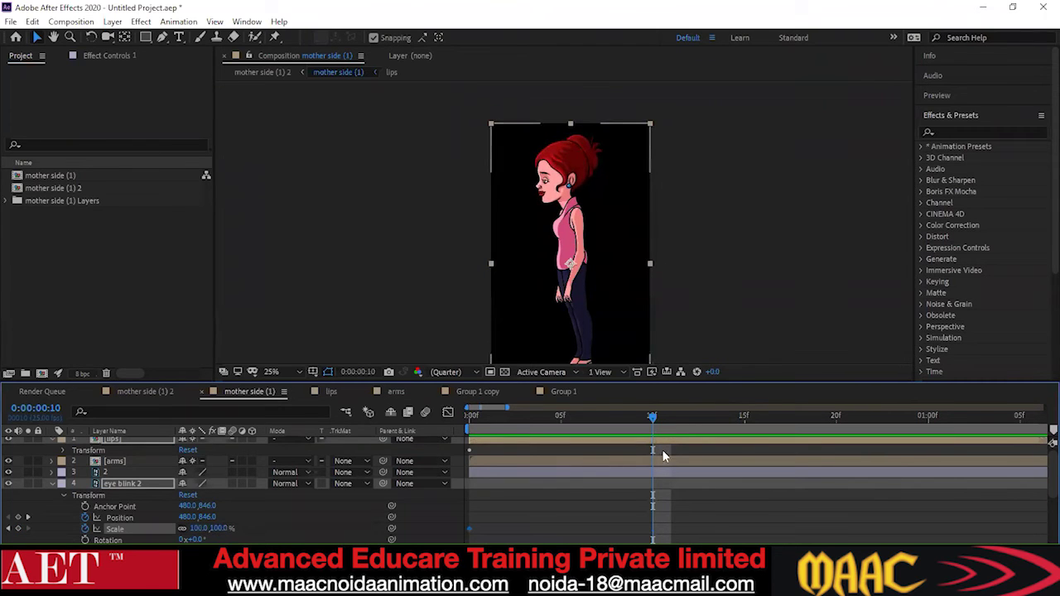
{"action": "left_click_drag", "start_coordinate": [652, 417], "coordinate": [469, 417]}
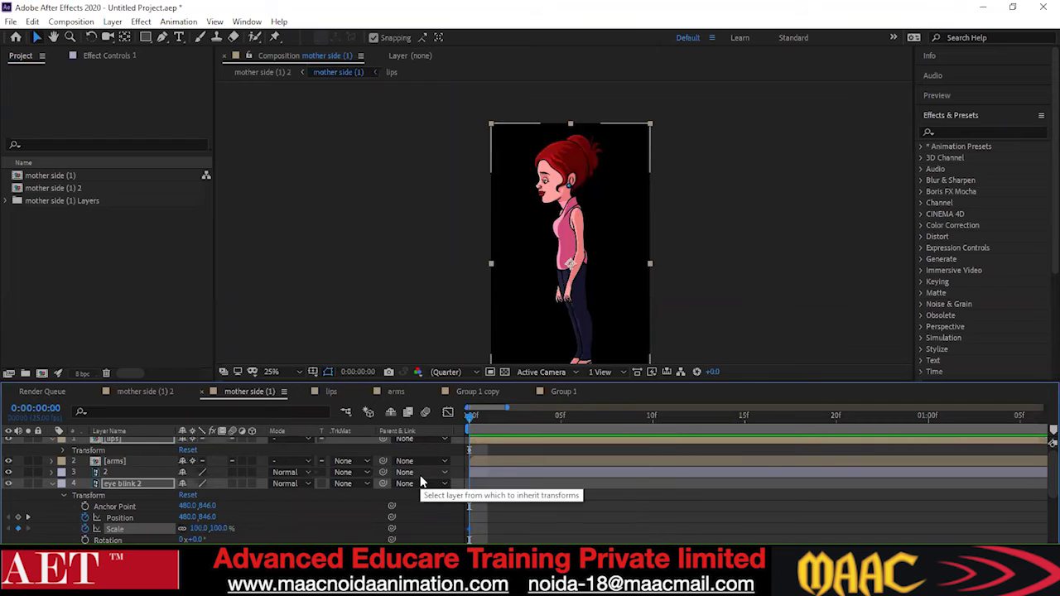
{"action": "key", "text": "ctrl+z"}
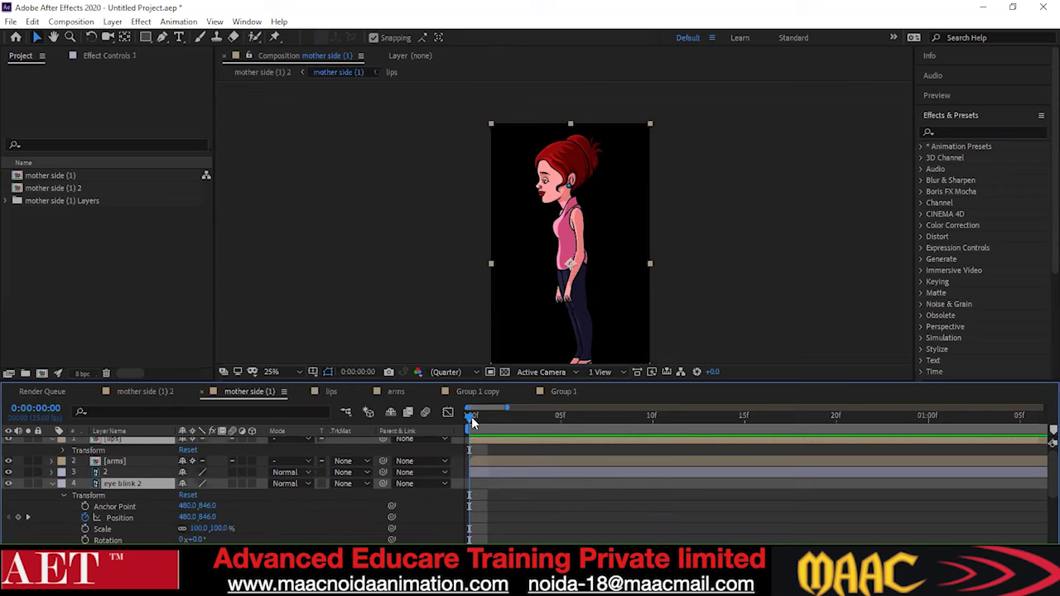
Add a Rotation keyframe to the selected head layers at 0:00:00:00 and set the Rotation to -11° at 0:00:00:10
{"action": "left_click", "coordinate": [86, 540]}
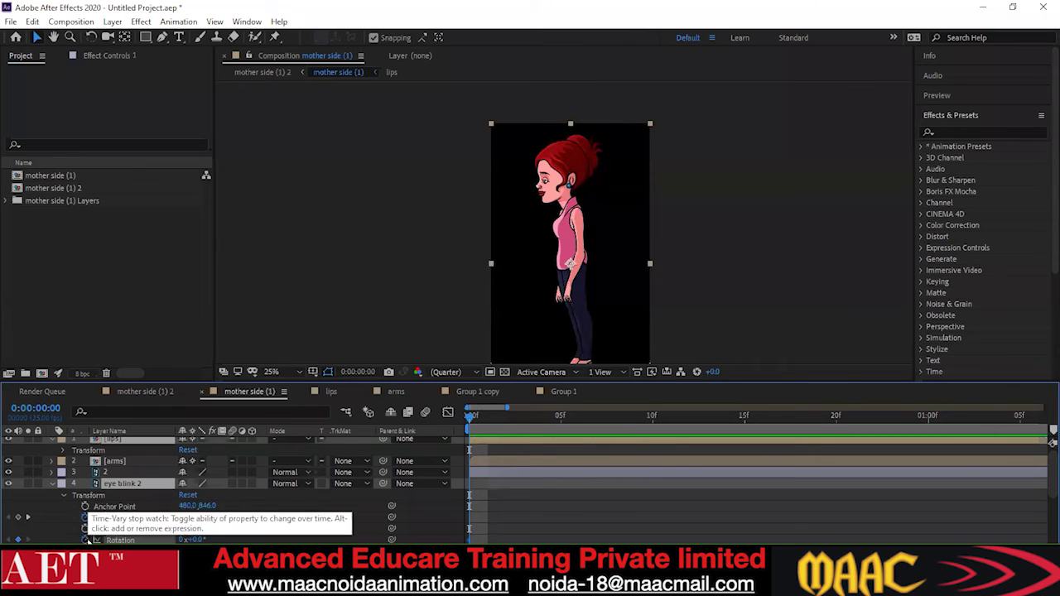
{"action": "left_click_drag", "start_coordinate": [480, 454], "coordinate": [649, 470]}
{"action": "left_click_drag", "start_coordinate": [199, 539], "coordinate": [187, 540]}
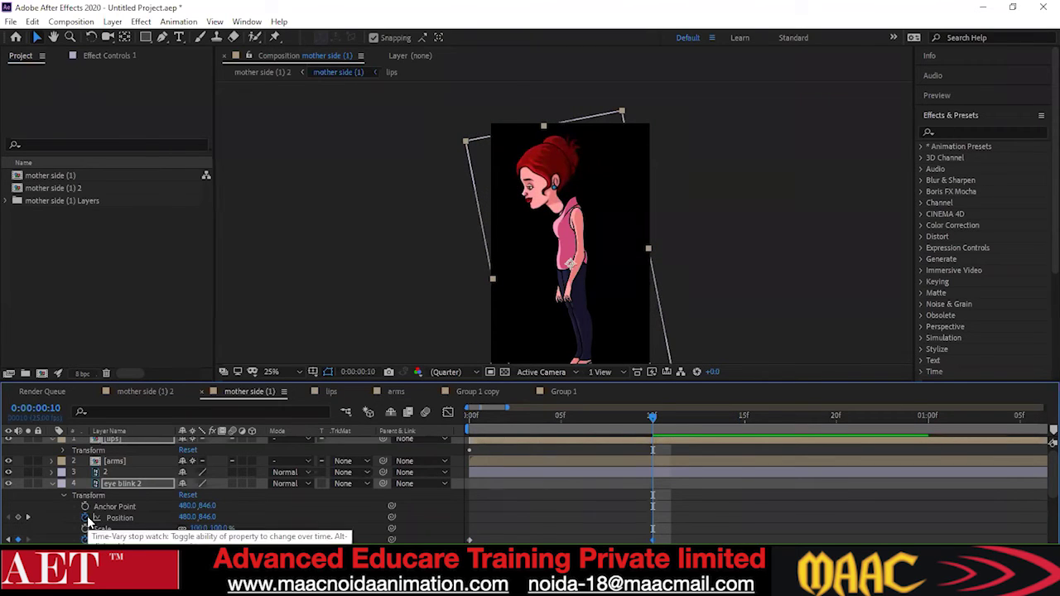
Set the selected head layers' Position to 530, 860 at 0:00:00:10 and to 482, 859 at 0:00:00:00
{"action": "left_click_drag", "start_coordinate": [205, 517], "coordinate": [233, 517]}
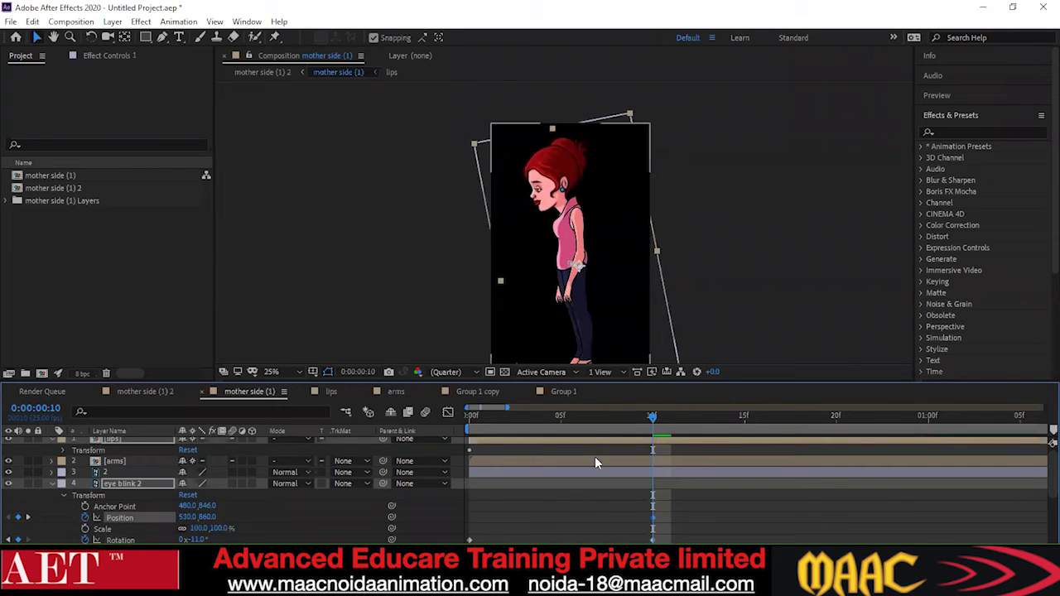
{"action": "left_click_drag", "start_coordinate": [654, 432], "coordinate": [652, 494]}
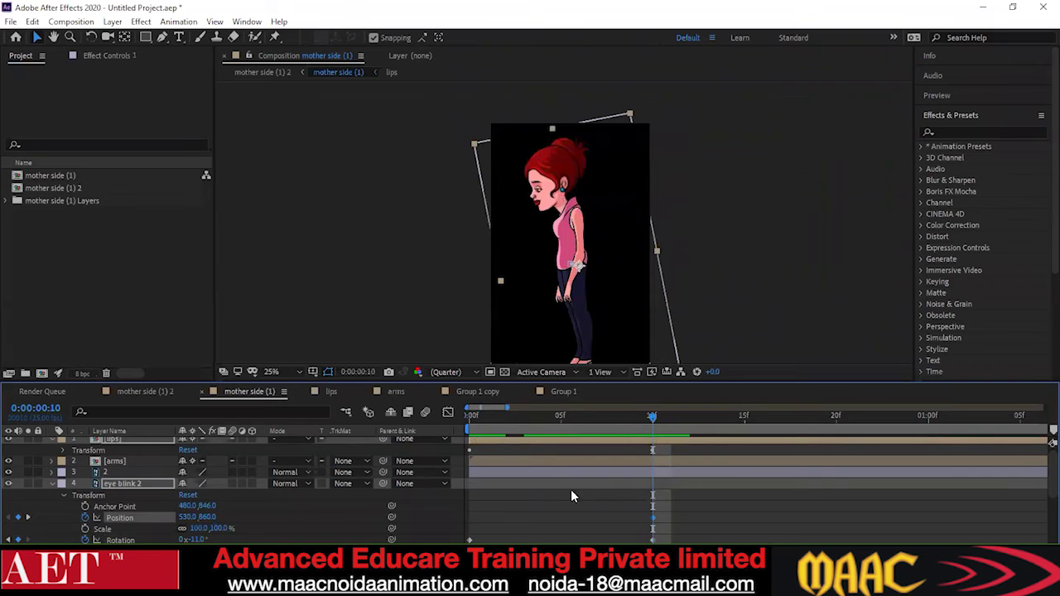
{"action": "key", "text": "Home"}
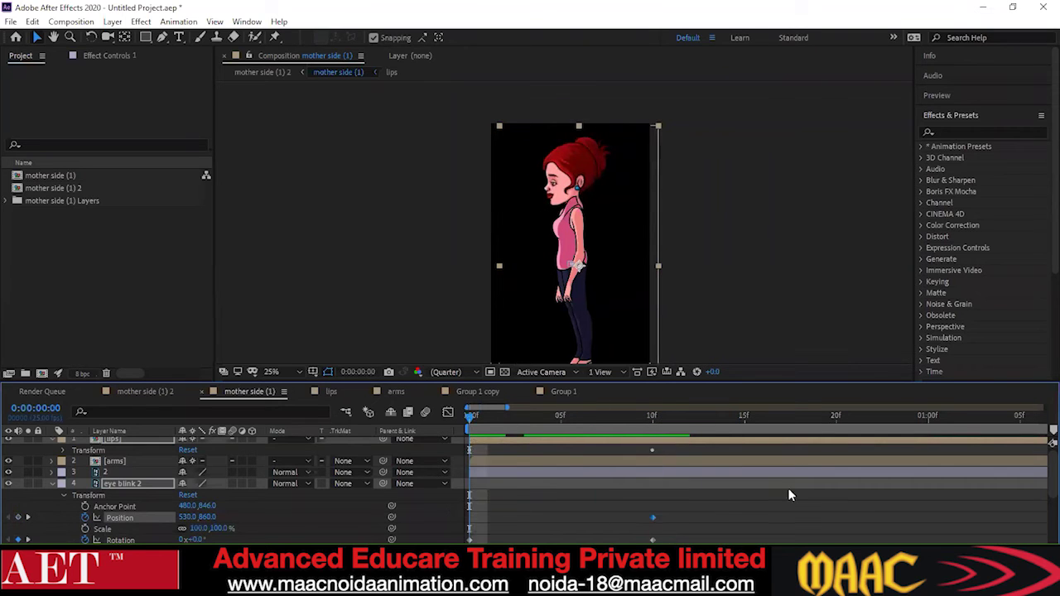
{"action": "left_click_drag", "start_coordinate": [196, 518], "coordinate": [163, 527]}
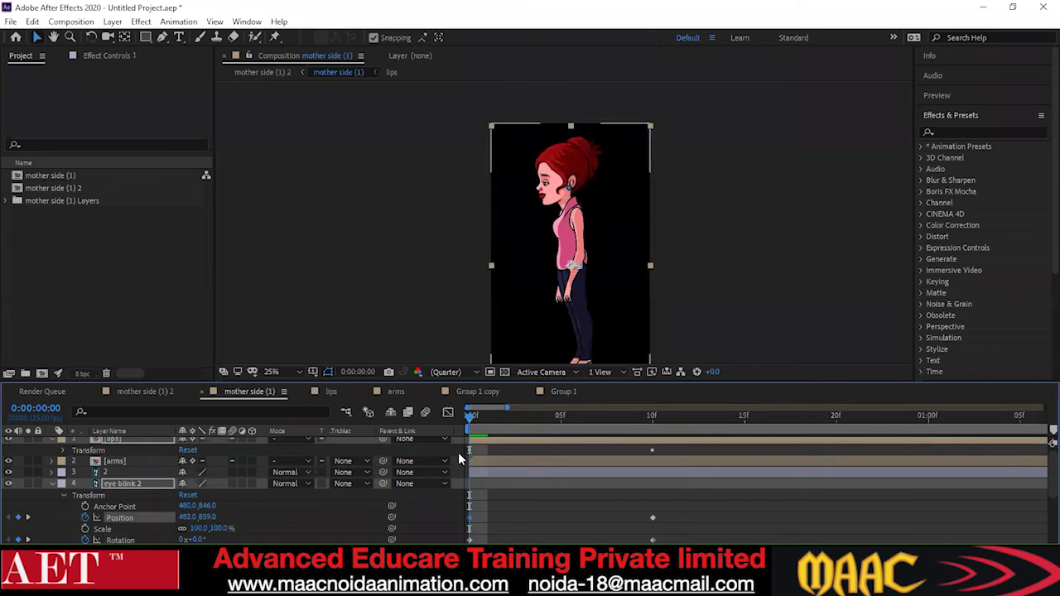
Play back and scrub the head movement over the first frames to check the tilt and the lips' alignment
{"action": "key", "text": "Page_Down"}
{"action": "key", "text": "space"}
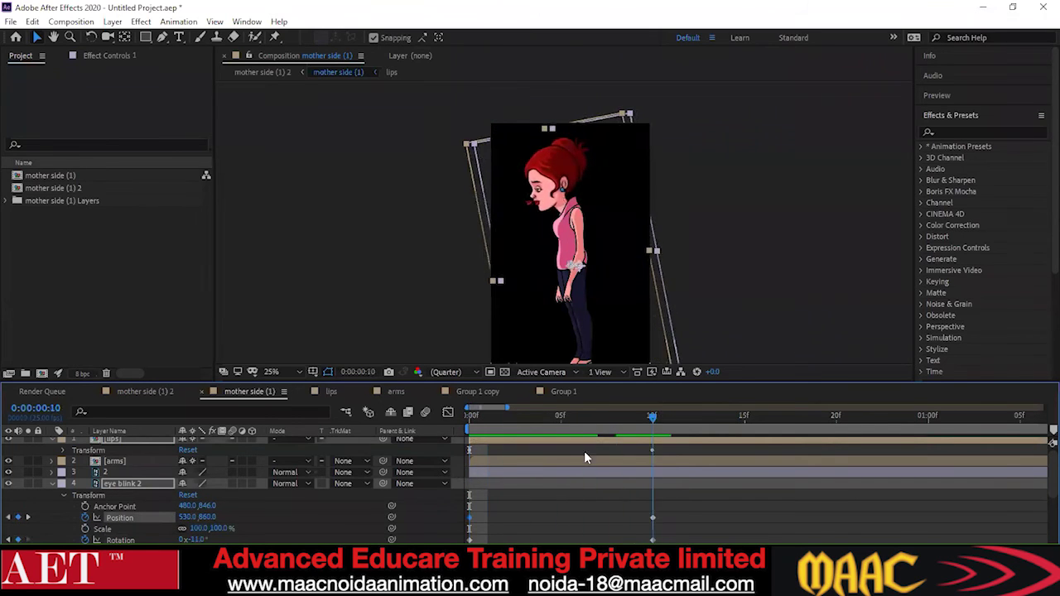
{"action": "key", "text": "space"}
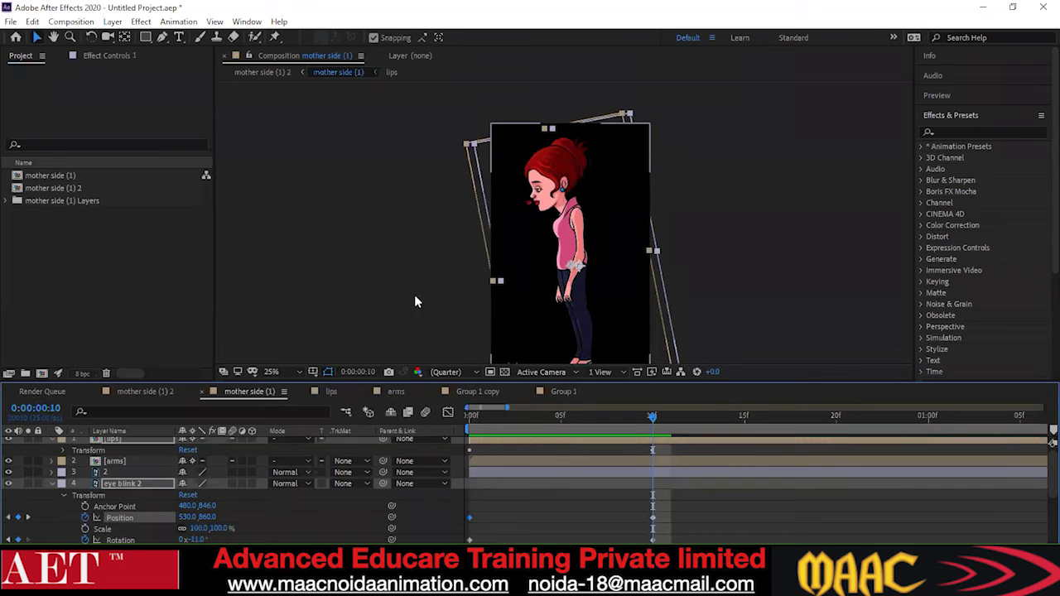
{"action": "left_click_drag", "start_coordinate": [653, 428], "coordinate": [442, 444]}
{"action": "key", "text": "space"}
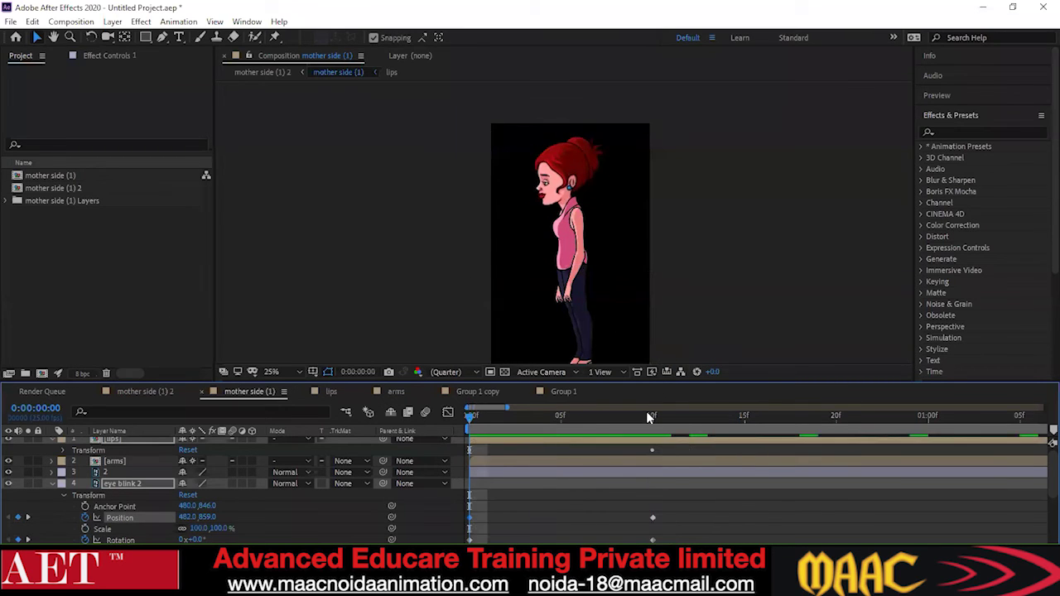
{"action": "key", "text": "space"}
{"action": "left_click_drag", "start_coordinate": [630, 433], "coordinate": [484, 519]}
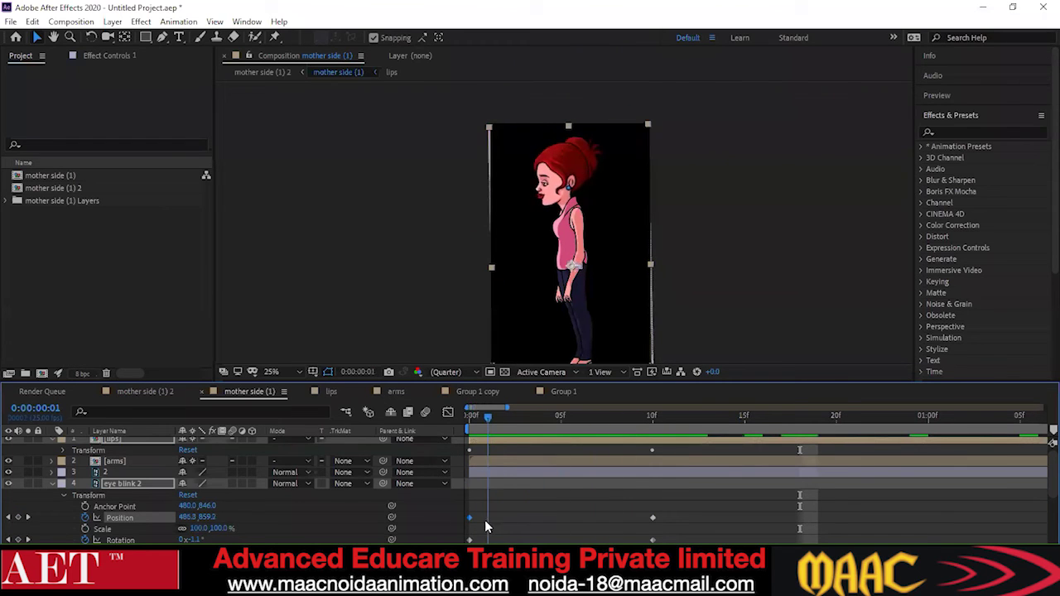
{"action": "scroll", "coordinate": [349, 482], "scroll_direction": "up", "scroll_amount": 1}
{"action": "mouse_move", "coordinate": [384, 440]}
{"action": "left_mouse_down"}
{"action": "mouse_move", "coordinate": [247, 469]}
{"action": "mouse_move", "coordinate": [190, 462]}
{"action": "mouse_move", "coordinate": [386, 447]}
{"action": "left_mouse_up"}
{"action": "left_click_drag", "start_coordinate": [489, 417], "coordinate": [461, 419]}
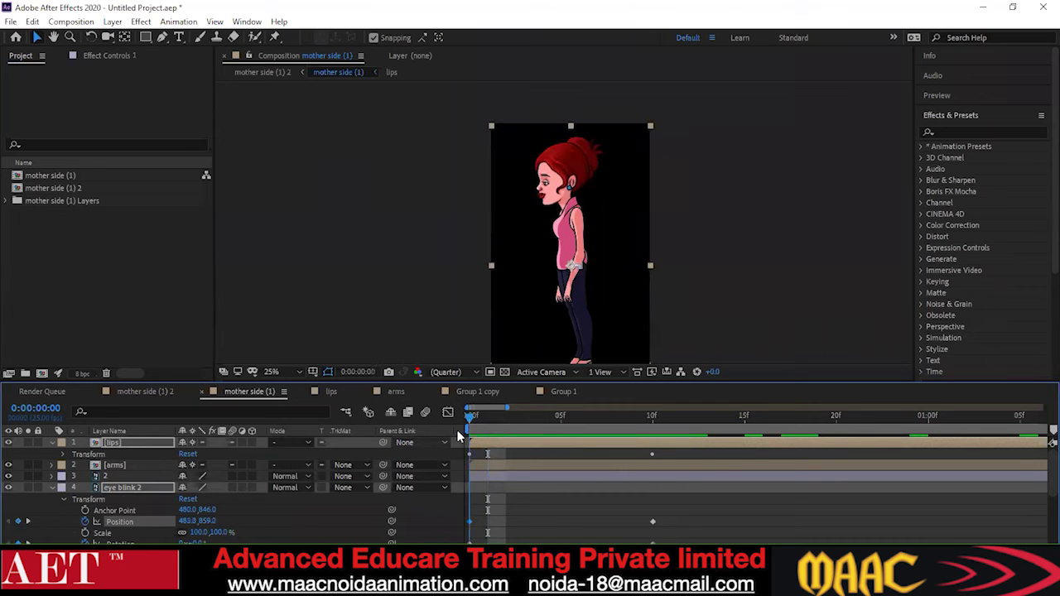
{"action": "mouse_move", "coordinate": [382, 443]}
{"action": "left_mouse_down"}
{"action": "mouse_move", "coordinate": [162, 465]}
{"action": "mouse_move", "coordinate": [382, 445]}
{"action": "left_mouse_up"}
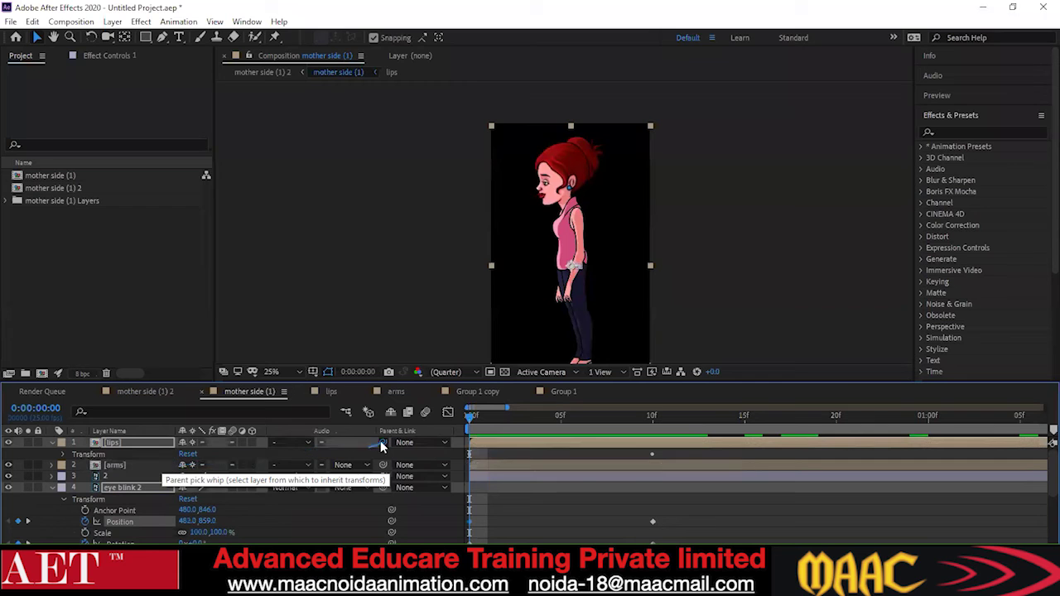
{"action": "left_click_drag", "start_coordinate": [471, 419], "coordinate": [455, 474]}
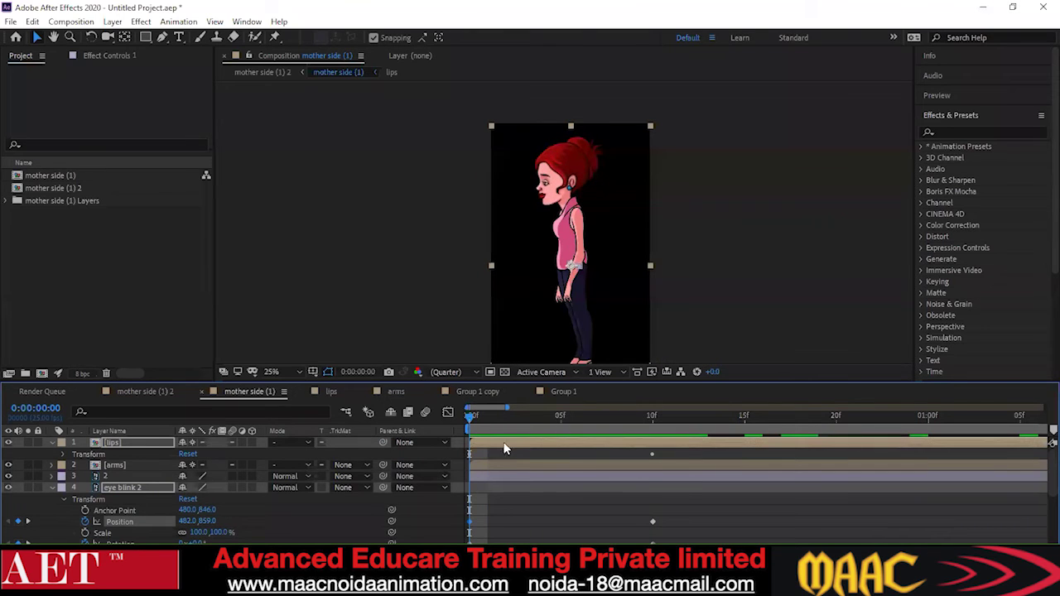
{"action": "left_click_drag", "start_coordinate": [471, 418], "coordinate": [469, 464]}
{"action": "left_click_drag", "start_coordinate": [486, 419], "coordinate": [598, 430]}
{"action": "key", "text": "Home"}
Switch to File Explorer and open the mother side (1) PSB file from G:\after effect\assests 2 in Photoshop
{"action": "left_click", "coordinate": [116, 585]}
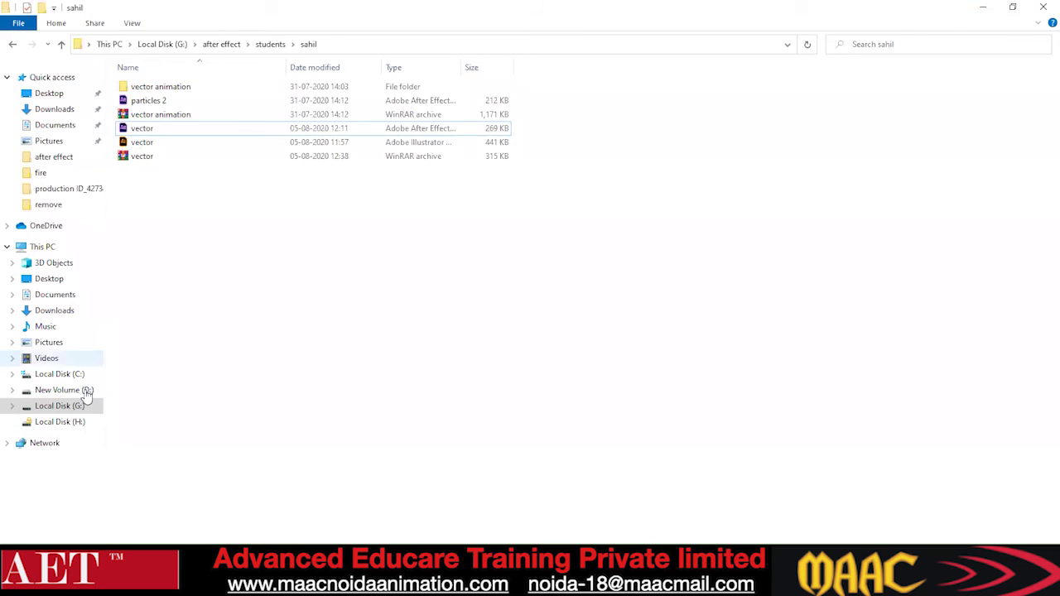
{"action": "left_click", "coordinate": [60, 406]}
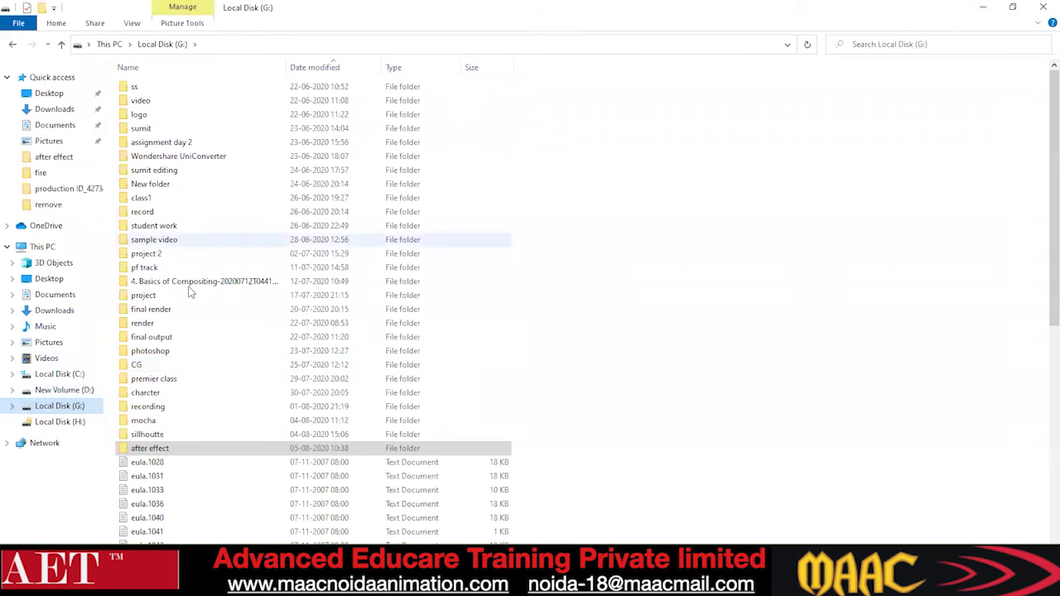
{"action": "double_click", "coordinate": [174, 448]}
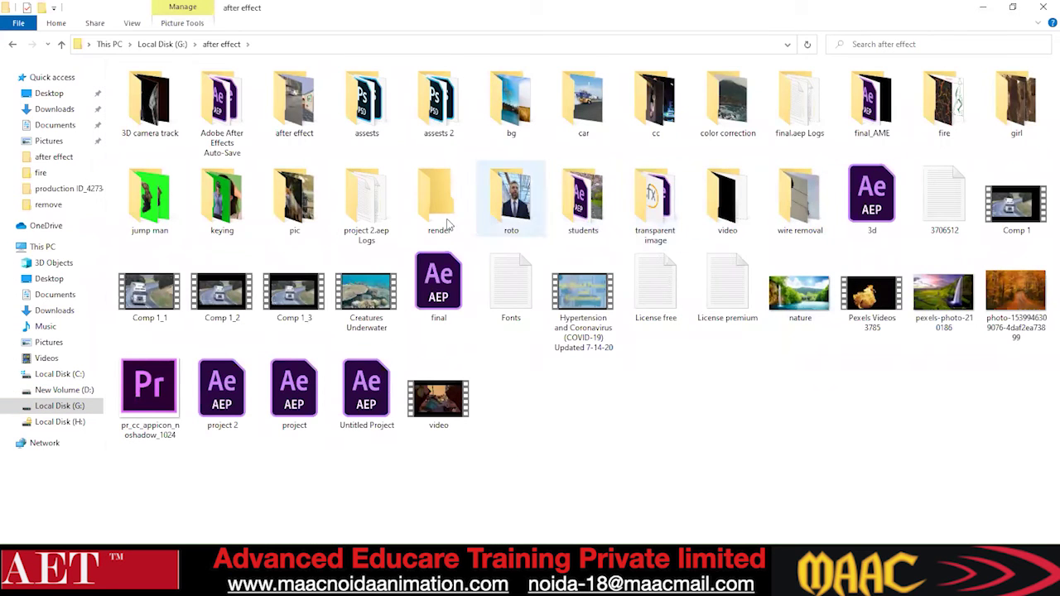
{"action": "double_click", "coordinate": [469, 102]}
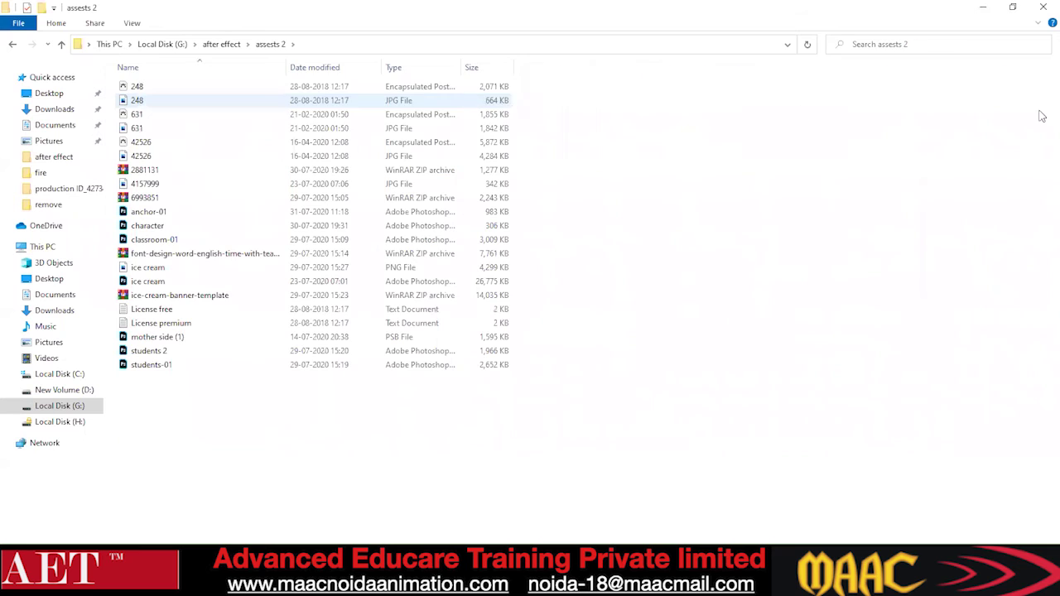
{"action": "left_click", "coordinate": [176, 337]}
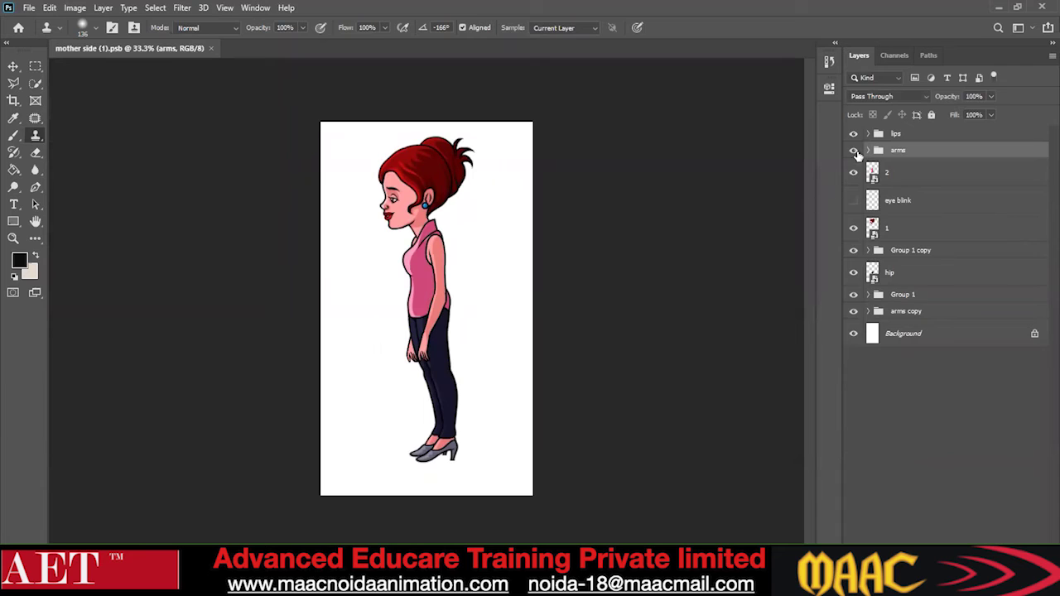
Expand and collapse the lips, arms and Group 1 copy groups to examine how the character's layers are organized
{"action": "left_click", "coordinate": [866, 137]}
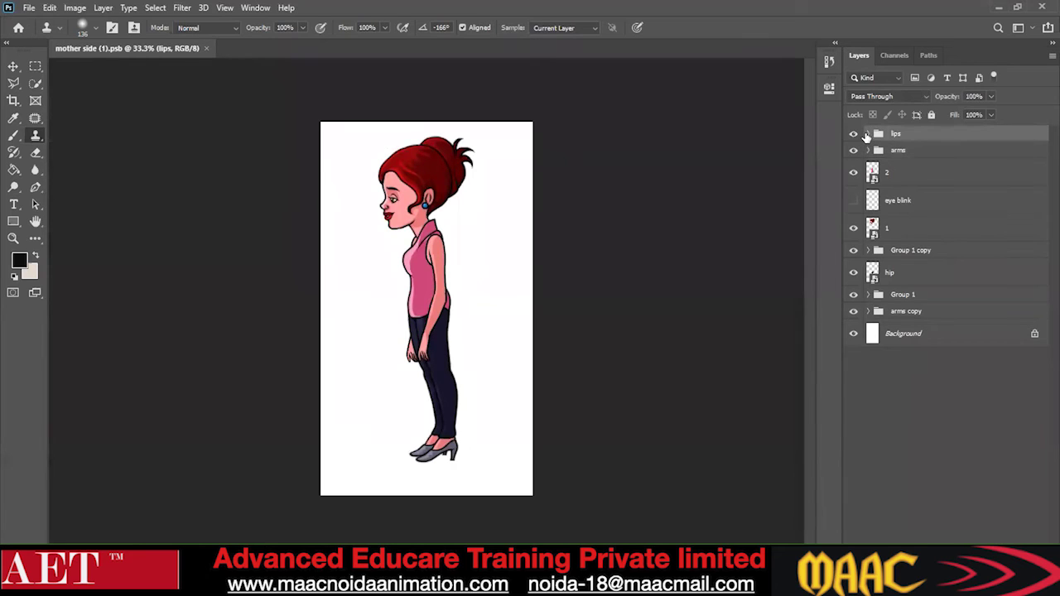
{"action": "left_click", "coordinate": [867, 135]}
{"action": "left_click", "coordinate": [867, 134]}
{"action": "left_click", "coordinate": [868, 150]}
{"action": "left_click", "coordinate": [867, 150]}
{"action": "left_click", "coordinate": [866, 253]}
{"action": "left_click", "coordinate": [867, 250]}
{"action": "left_click", "coordinate": [867, 250]}
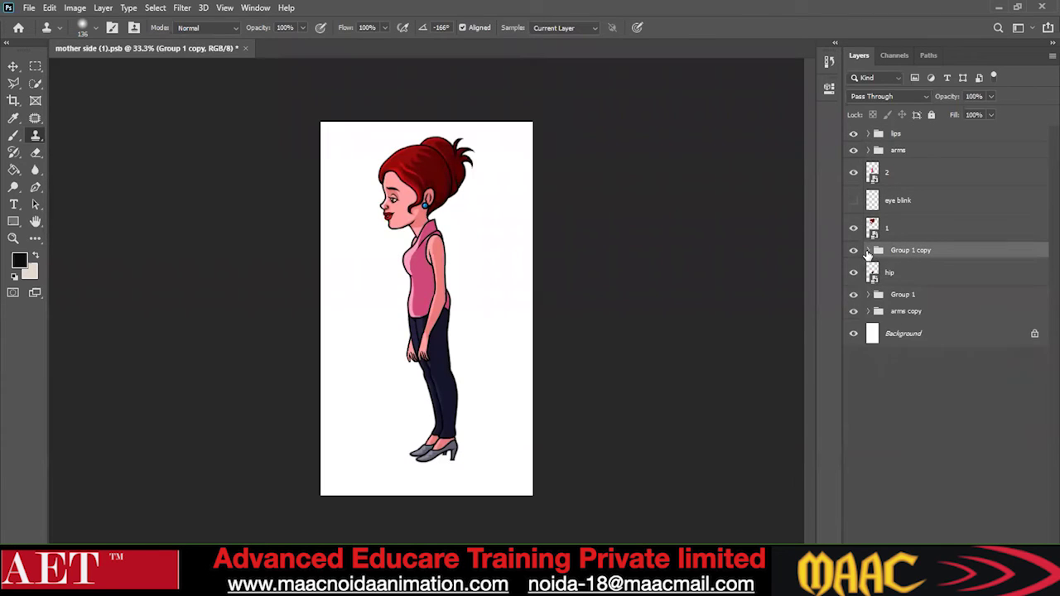
Toggle the hip layer's visibility to check which part it covers, and close Photoshop without saving the document
{"action": "left_click", "coordinate": [852, 276]}
{"action": "left_click", "coordinate": [852, 276]}
{"action": "left_click", "coordinate": [852, 276]}
{"action": "left_click", "coordinate": [852, 276]}
{"action": "left_click", "coordinate": [1042, 7]}
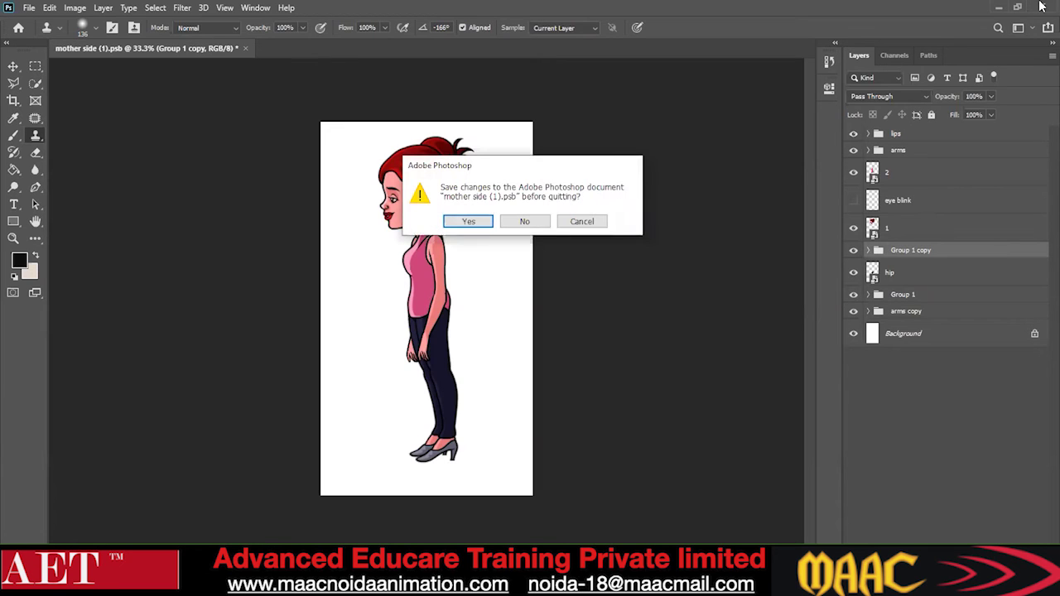
{"action": "left_click", "coordinate": [539, 221]}
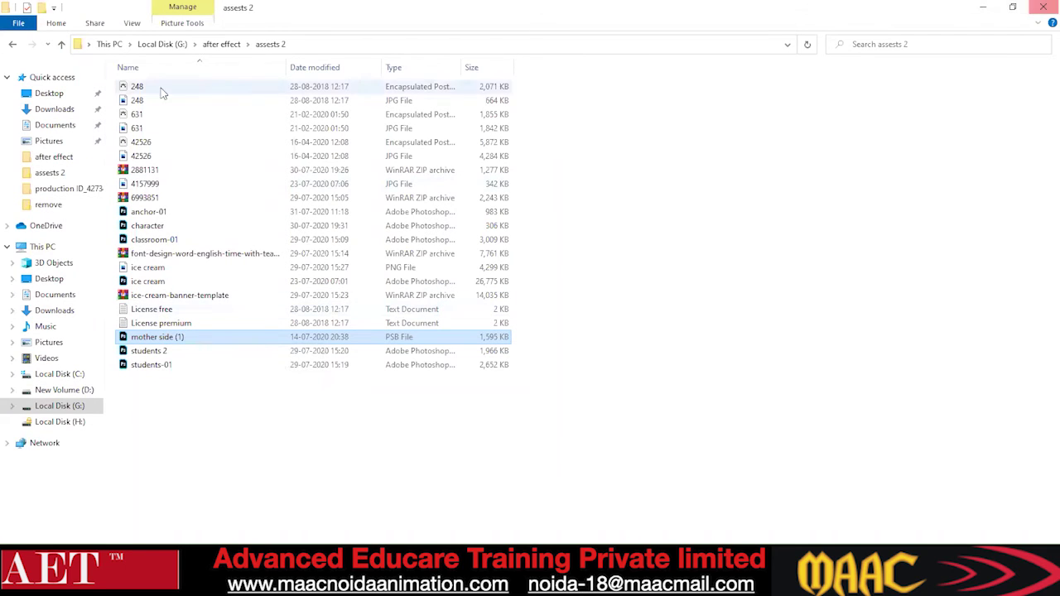
View the 631 JPG classroom background from the assests 2 folder, close it and return to After Effects
{"action": "double_click", "coordinate": [141, 129]}
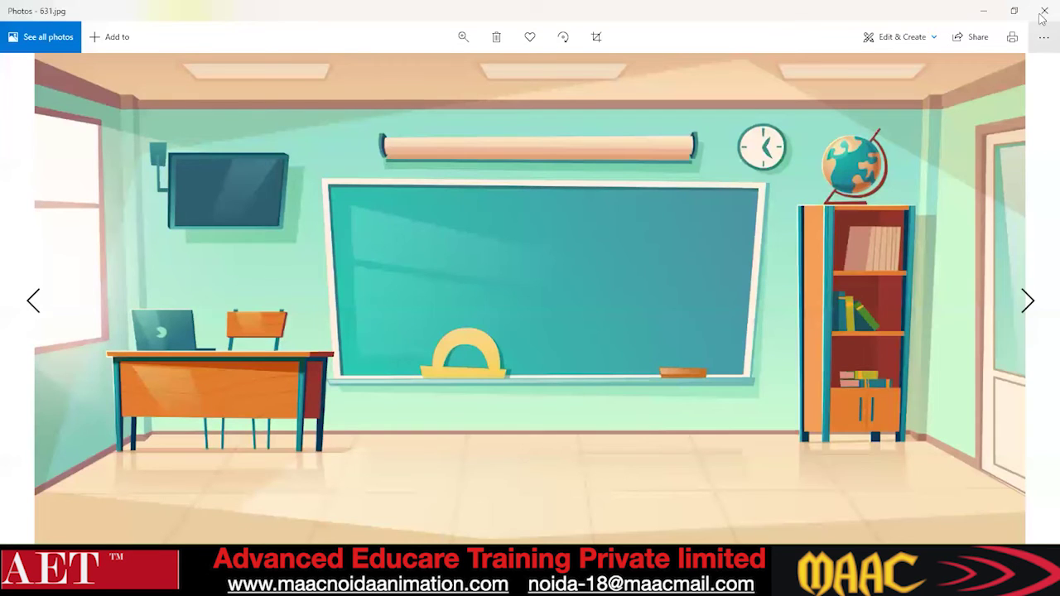
{"action": "left_click", "coordinate": [1042, 7]}
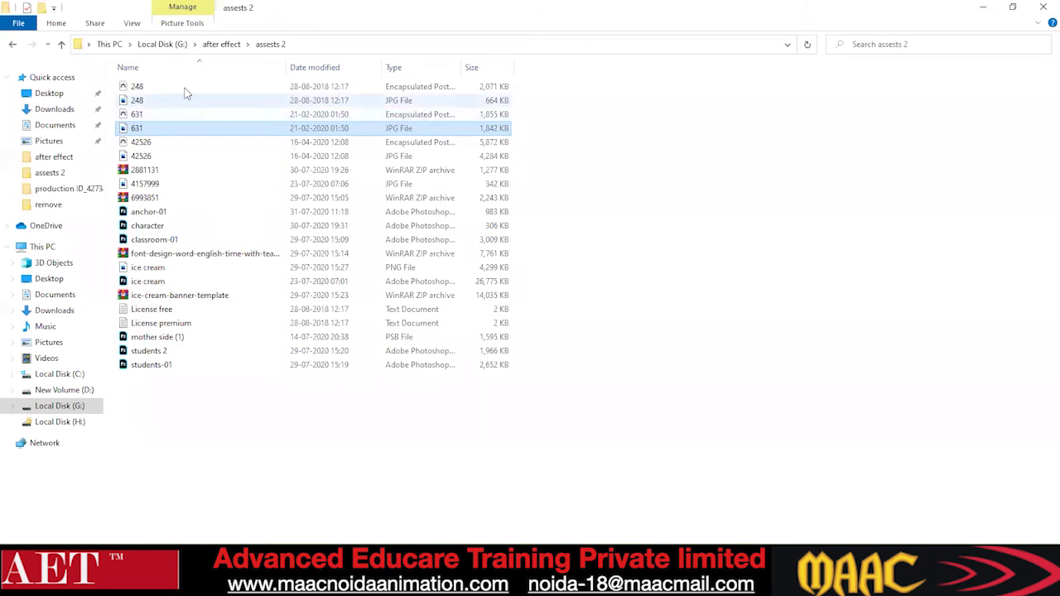
{"action": "key", "text": "alt+Tab"}
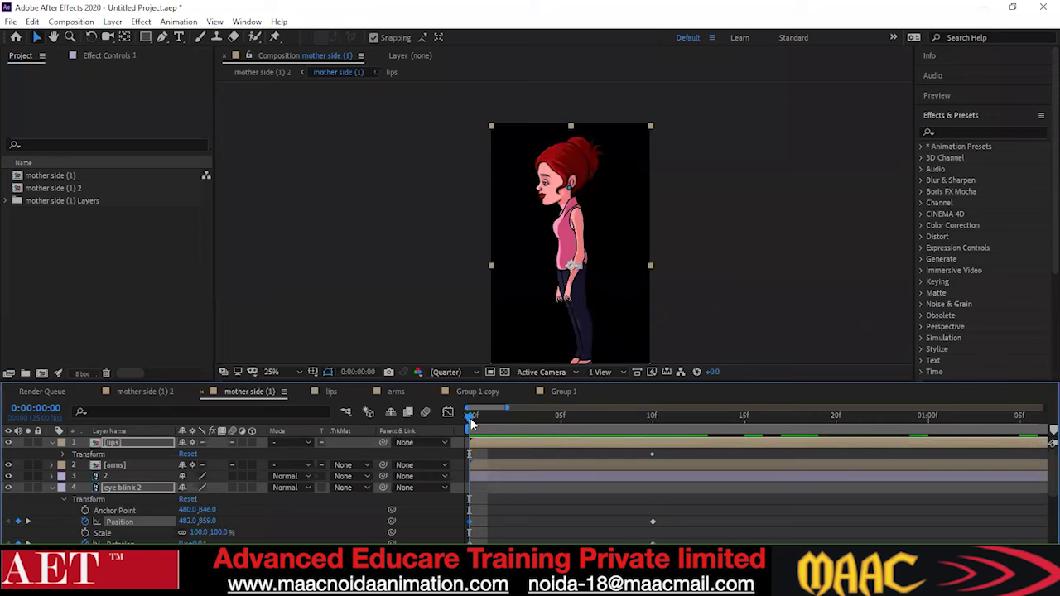
{"action": "left_click_drag", "start_coordinate": [473, 423], "coordinate": [598, 430]}
{"action": "key", "text": "Home"}
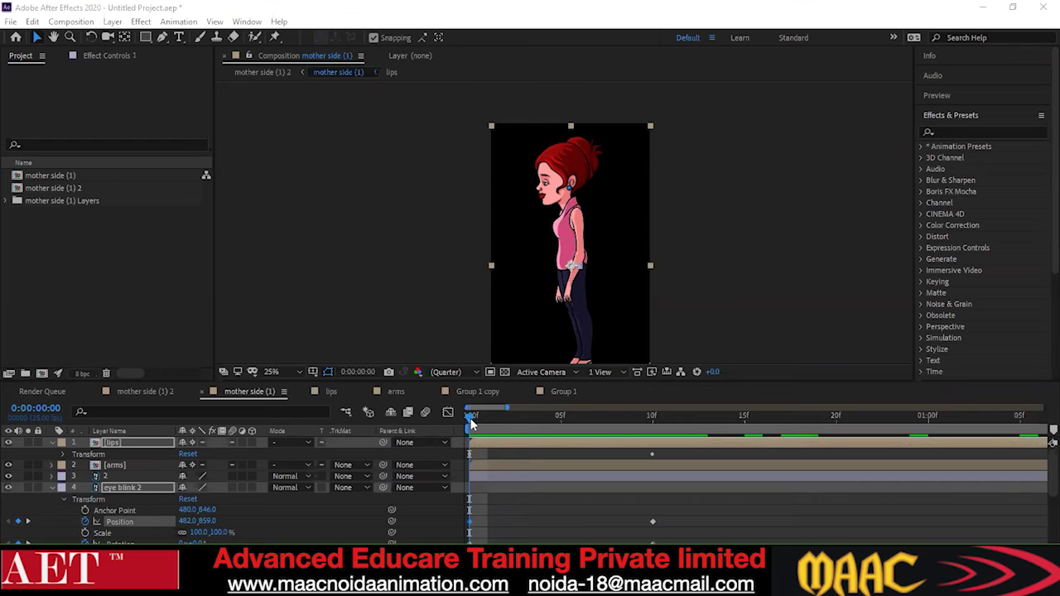
{"action": "left_click", "coordinate": [471, 423]}
{"action": "scroll", "coordinate": [975, 285], "scroll_direction": "down", "scroll_amount": 1}
{"action": "scroll", "coordinate": [975, 285], "scroll_direction": "down", "scroll_amount": 2}
{"action": "scroll", "coordinate": [974, 285], "scroll_direction": "up", "scroll_amount": 3}
{"action": "left_click_drag", "start_coordinate": [469, 418], "coordinate": [458, 458]}
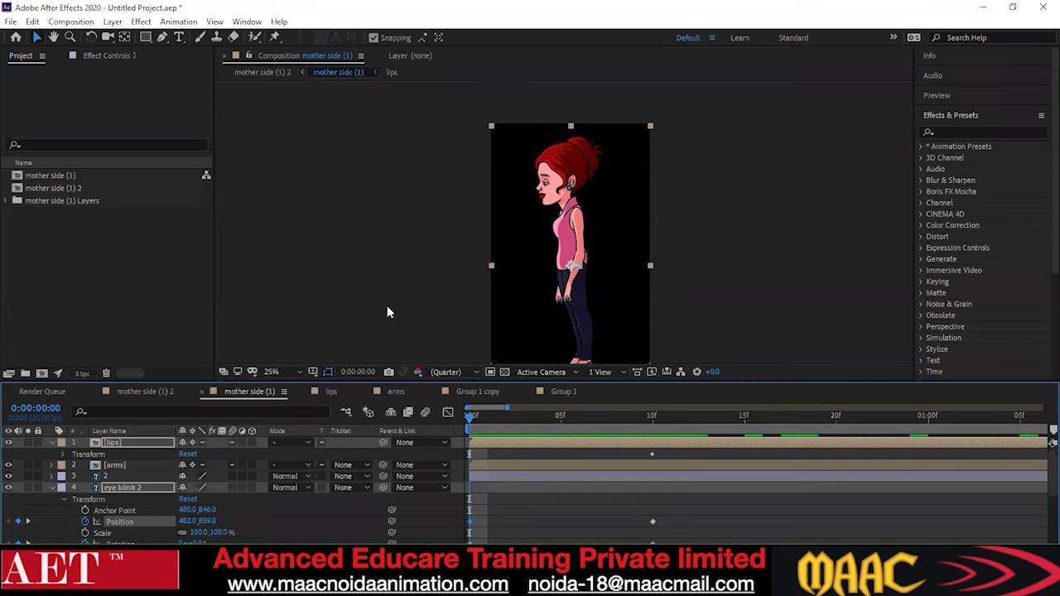
{"action": "left_click_drag", "start_coordinate": [470, 423], "coordinate": [427, 465]}
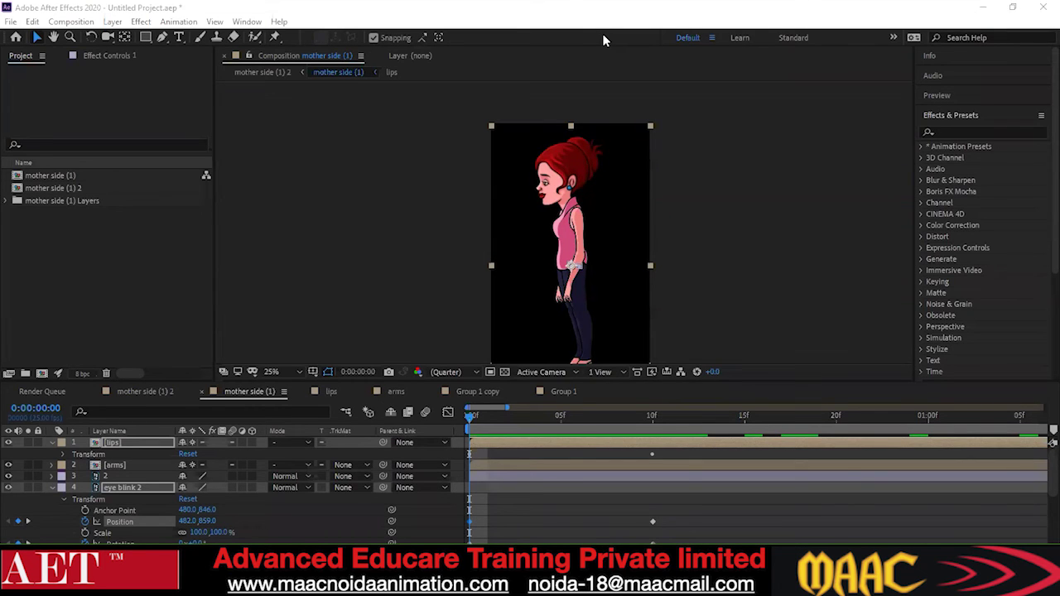
View the walkacyle JPG reference from G:\after effect\fire to examine the walk poses, and return to After Effects
{"action": "left_click", "coordinate": [483, 42]}
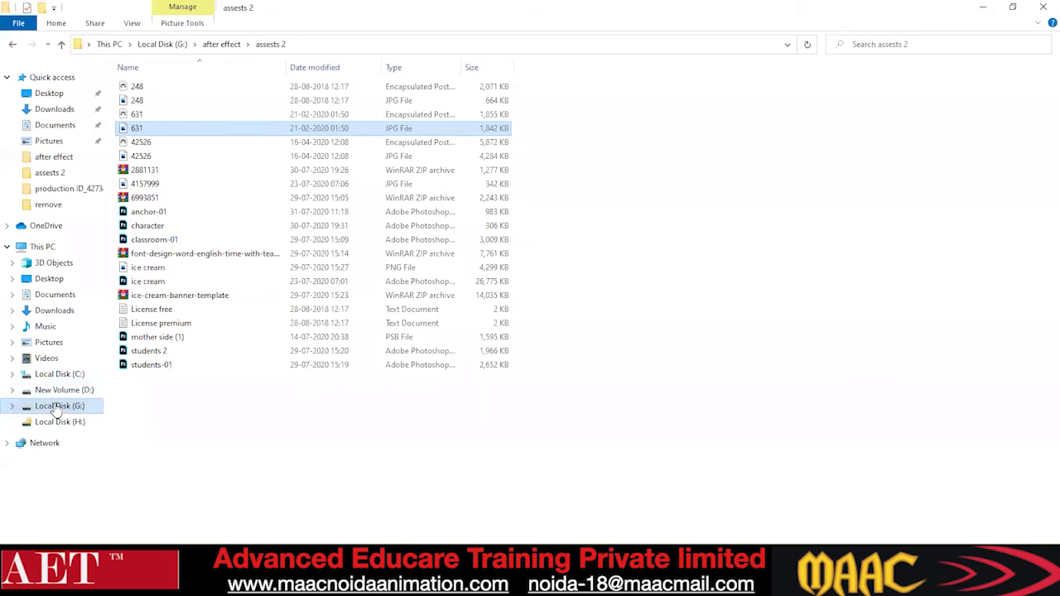
{"action": "left_click", "coordinate": [59, 406]}
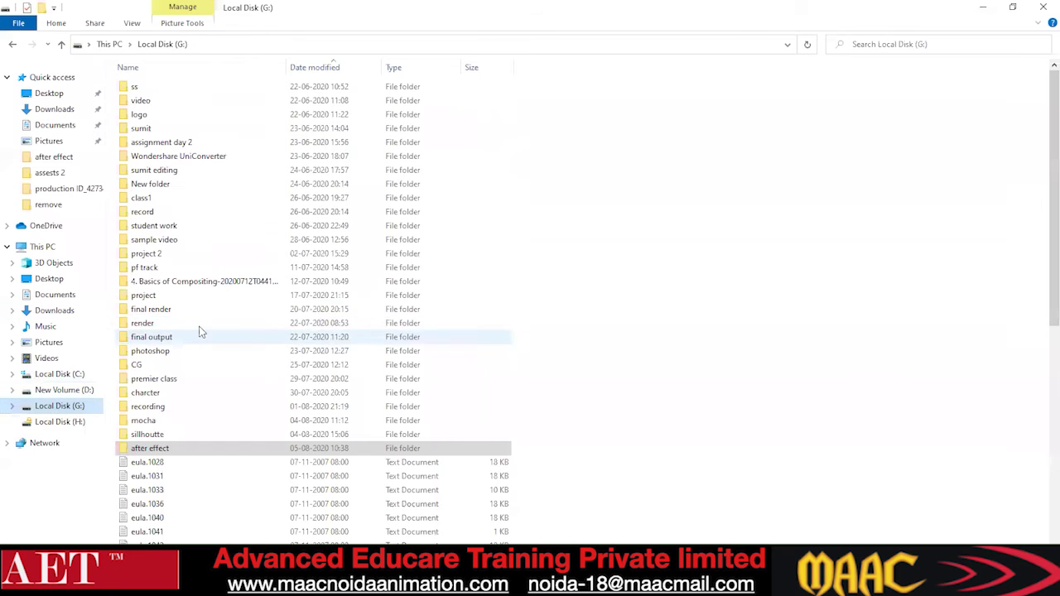
{"action": "double_click", "coordinate": [150, 448]}
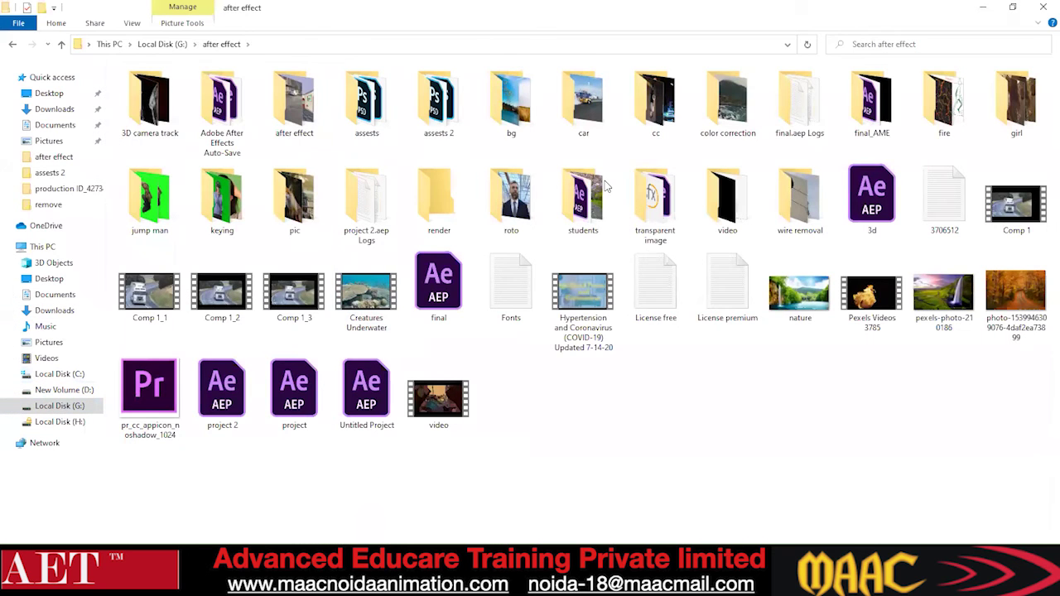
{"action": "double_click", "coordinate": [933, 118]}
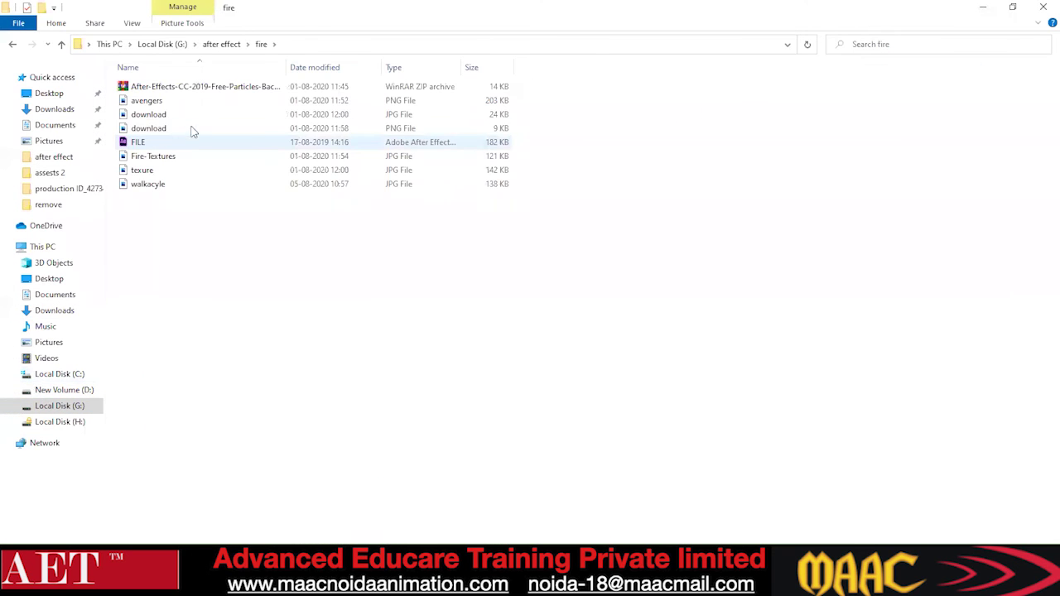
{"action": "double_click", "coordinate": [182, 188]}
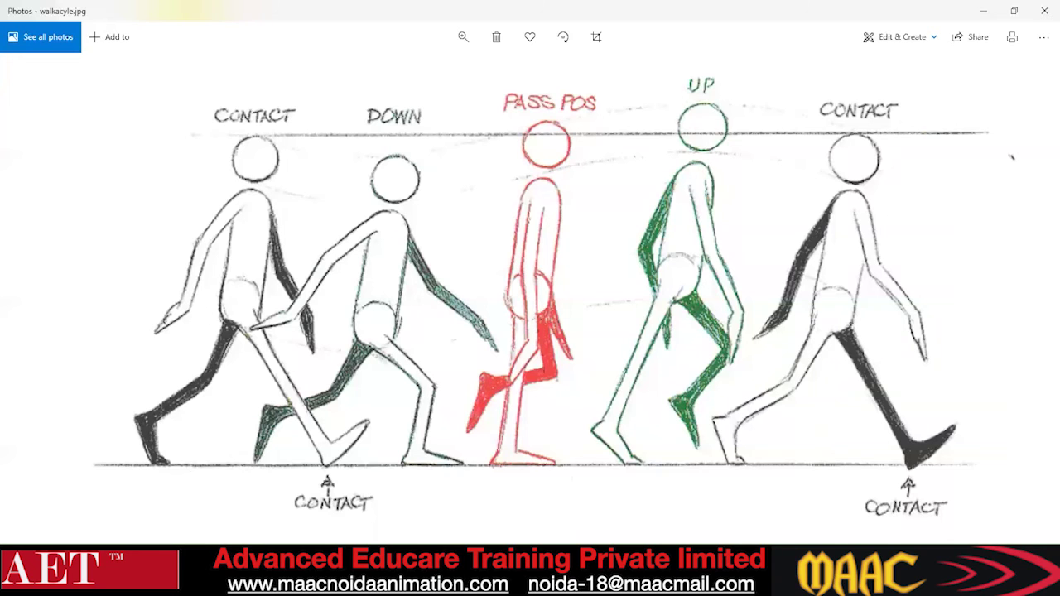
{"action": "left_click", "coordinate": [989, 9]}
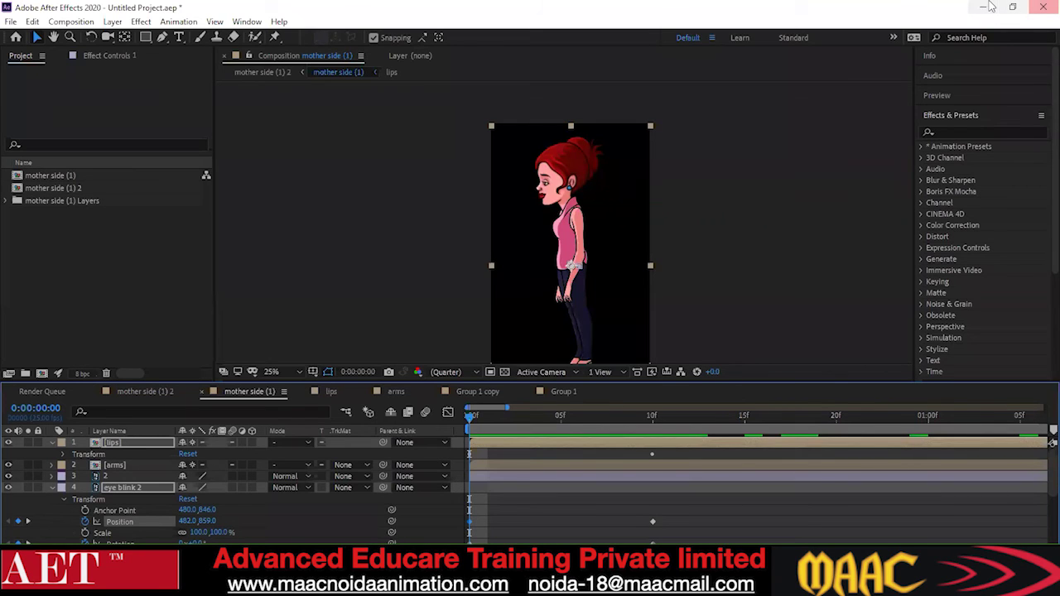
Show the grid over the composition to see how it covers the character, and hide it again
{"action": "left_click", "coordinate": [215, 22]}
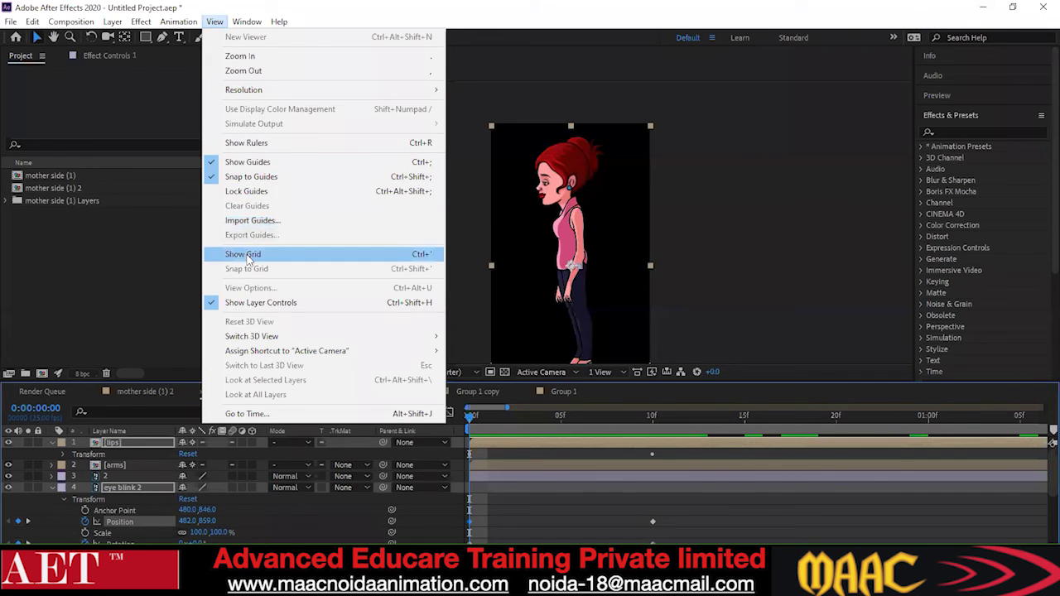
{"action": "left_click", "coordinate": [247, 255]}
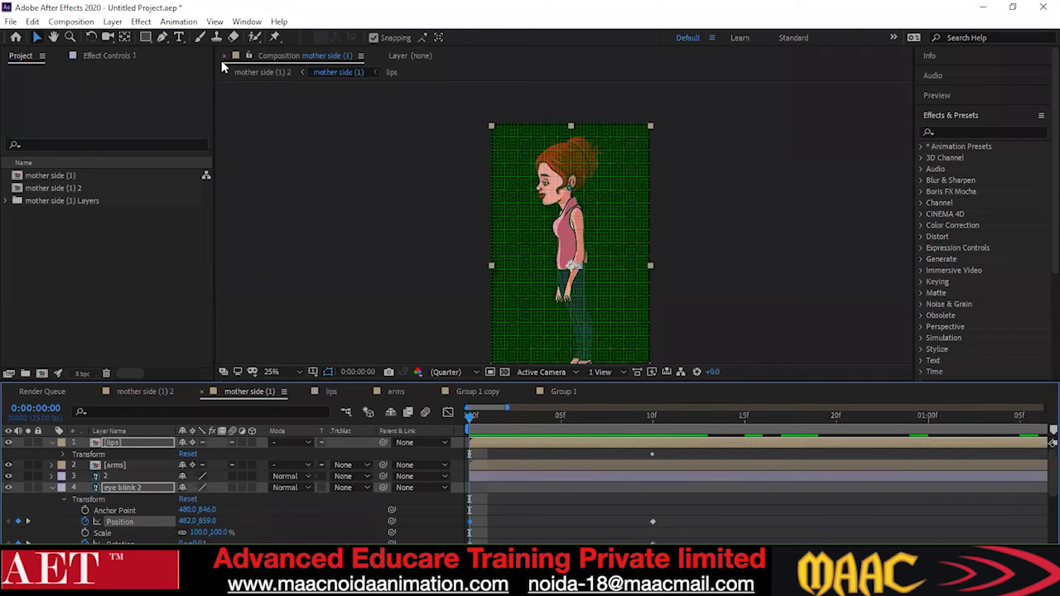
{"action": "left_click", "coordinate": [215, 21]}
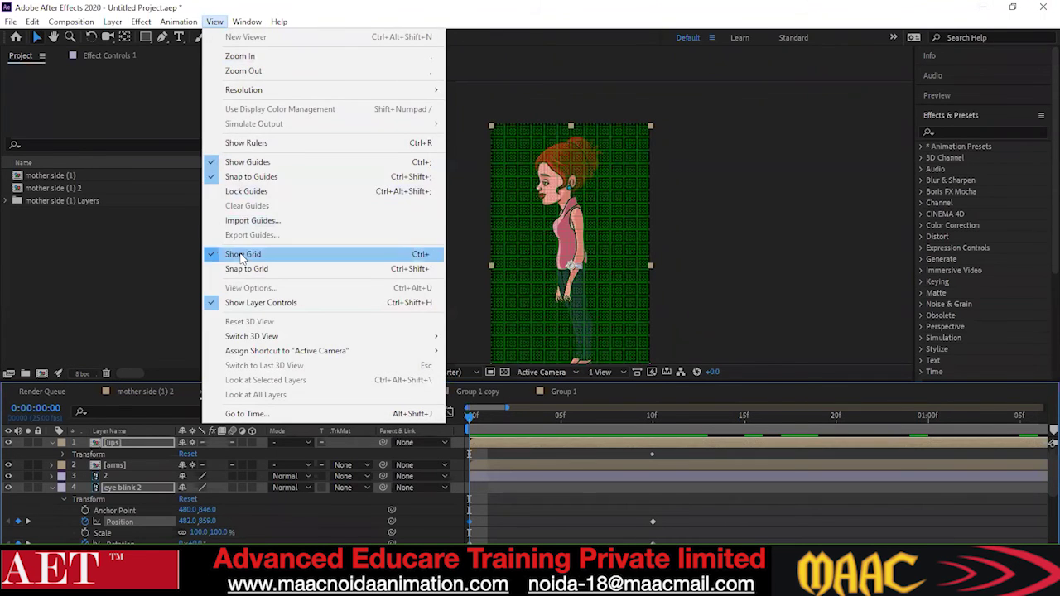
{"action": "left_click", "coordinate": [240, 253]}
Display the rulers and the grid in the composition view and turn on snapping to the grid
{"action": "left_click", "coordinate": [215, 21]}
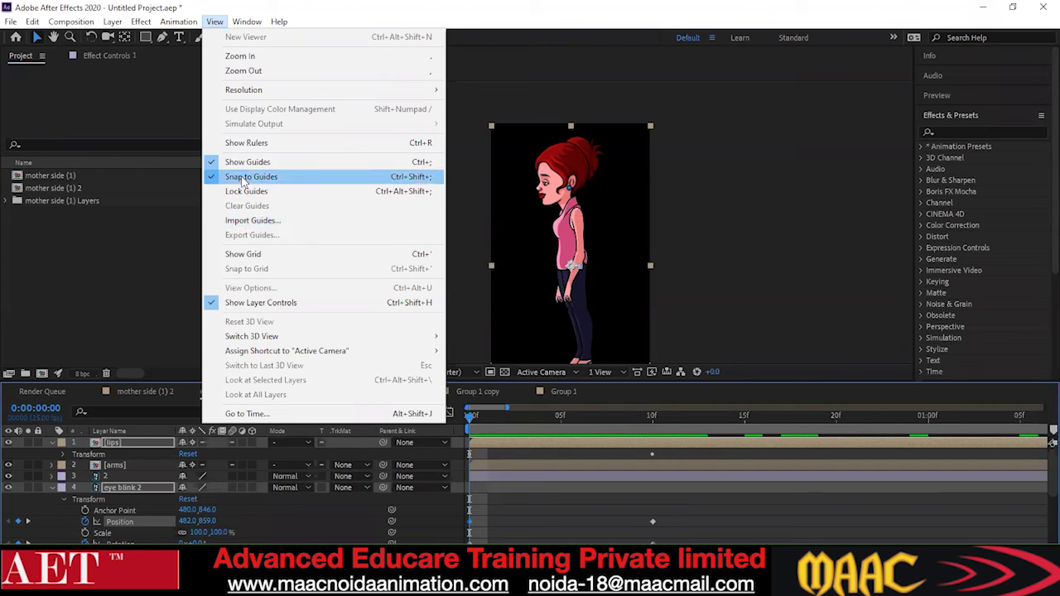
{"action": "left_click", "coordinate": [243, 144]}
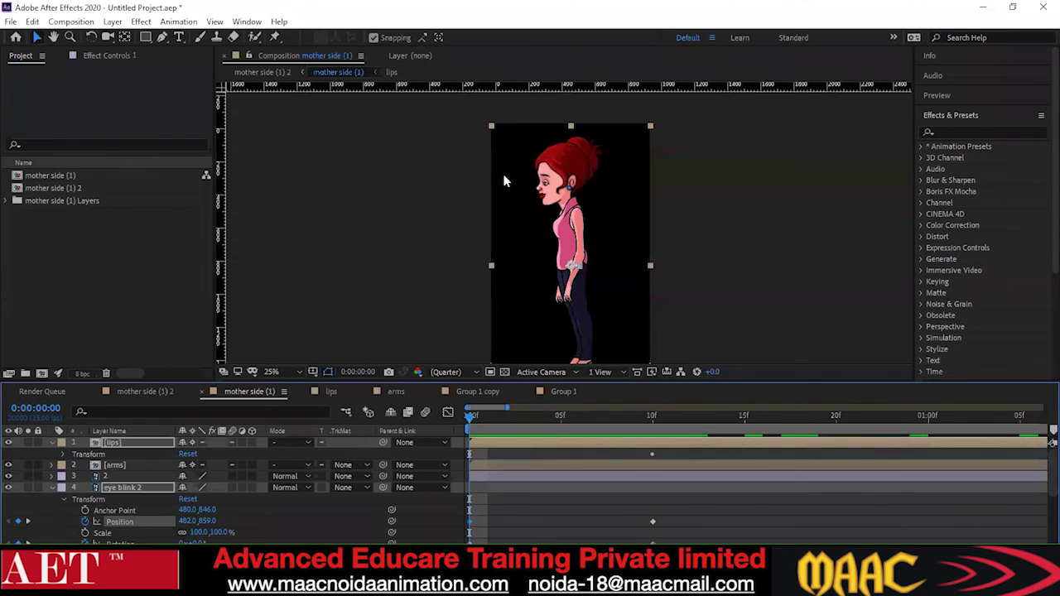
{"action": "scroll", "coordinate": [504, 180], "scroll_direction": "down", "scroll_amount": 1}
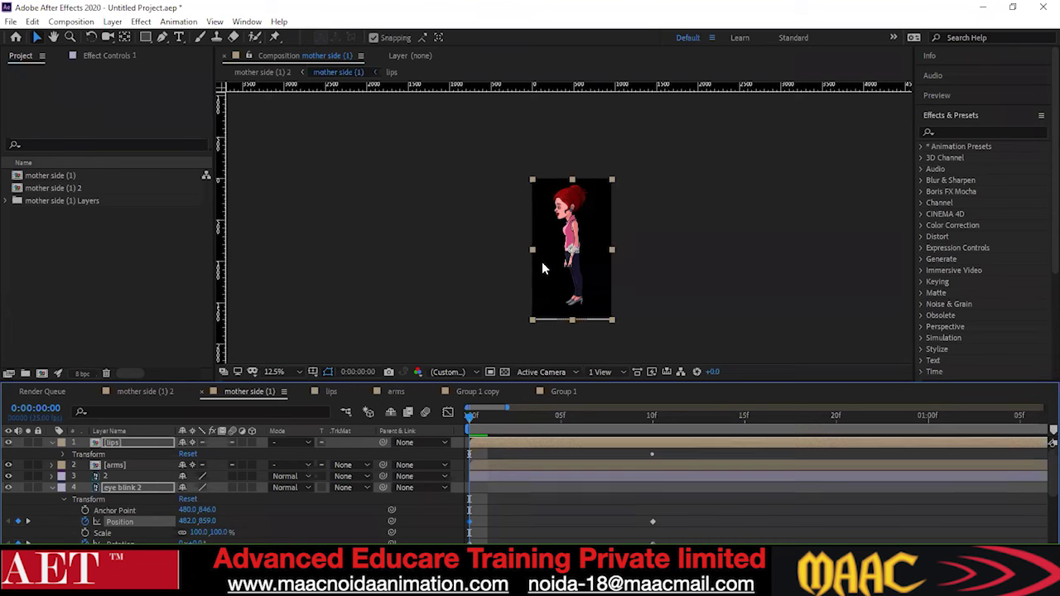
{"action": "scroll", "coordinate": [544, 211], "scroll_direction": "up", "scroll_amount": 4}
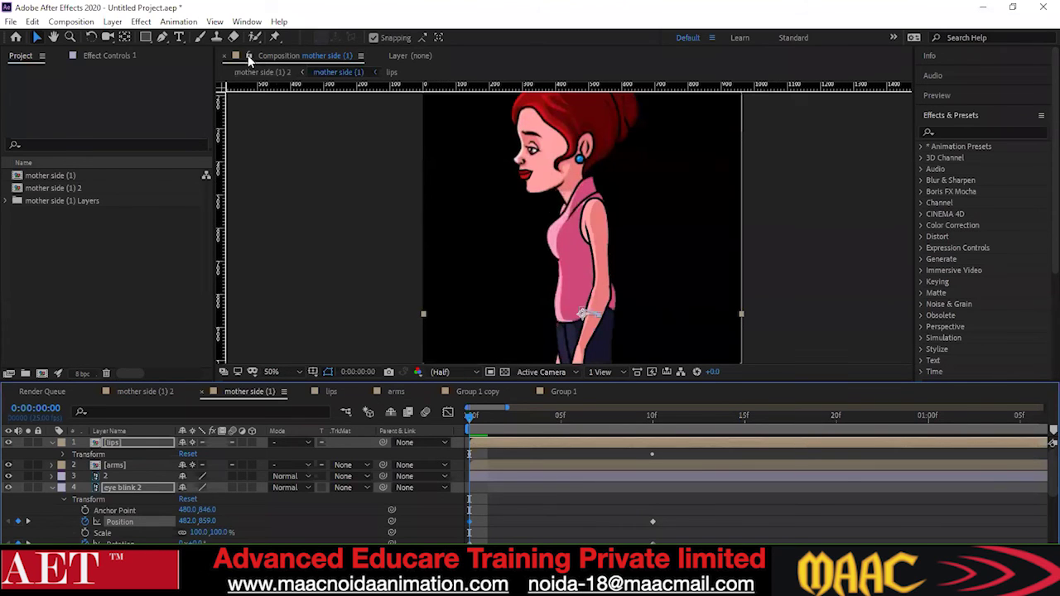
{"action": "left_click", "coordinate": [215, 22]}
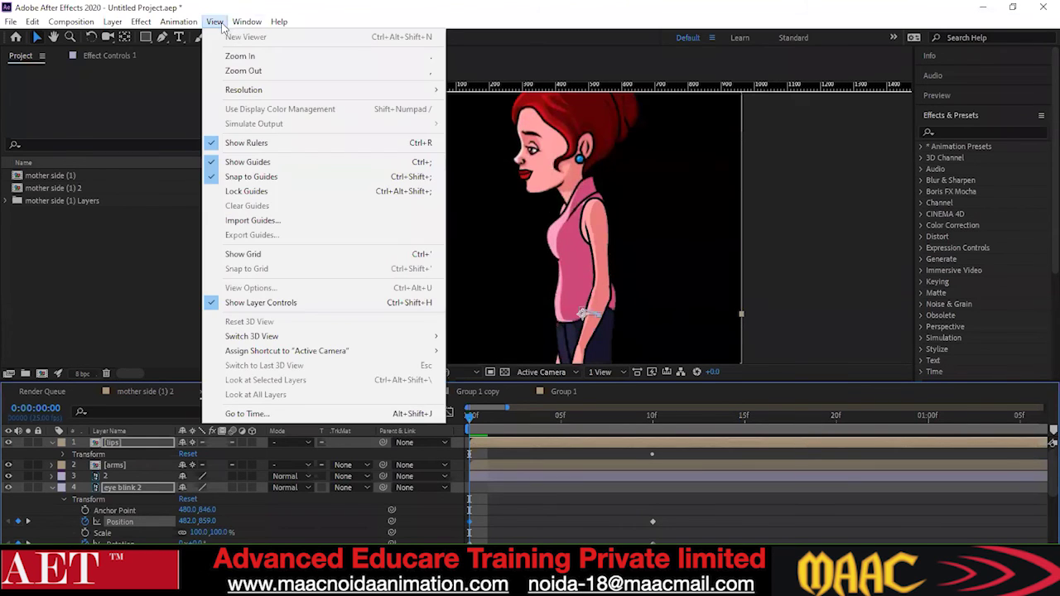
{"action": "left_click", "coordinate": [269, 254]}
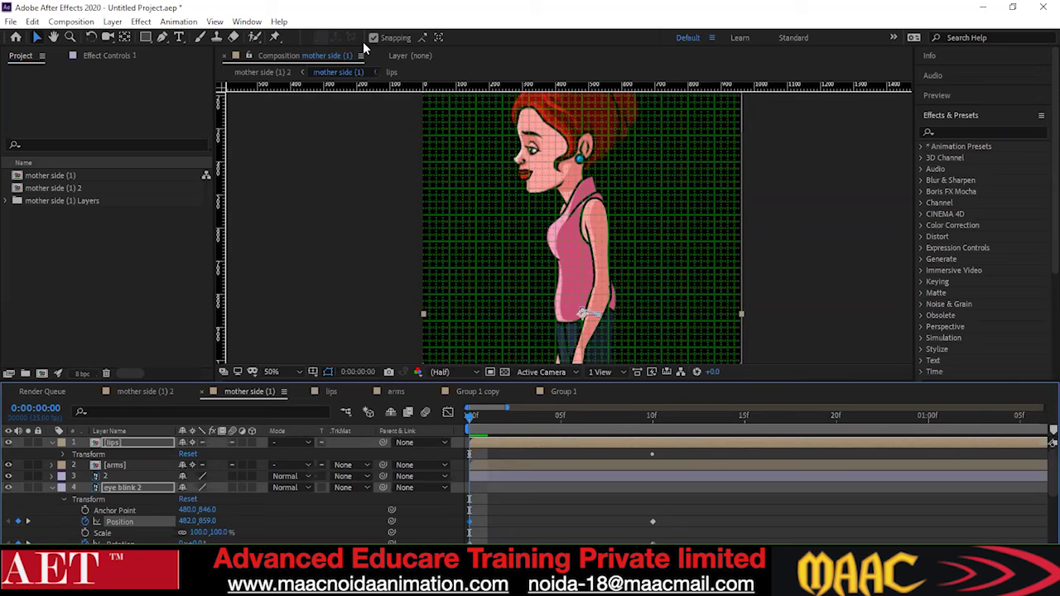
{"action": "left_click", "coordinate": [210, 25]}
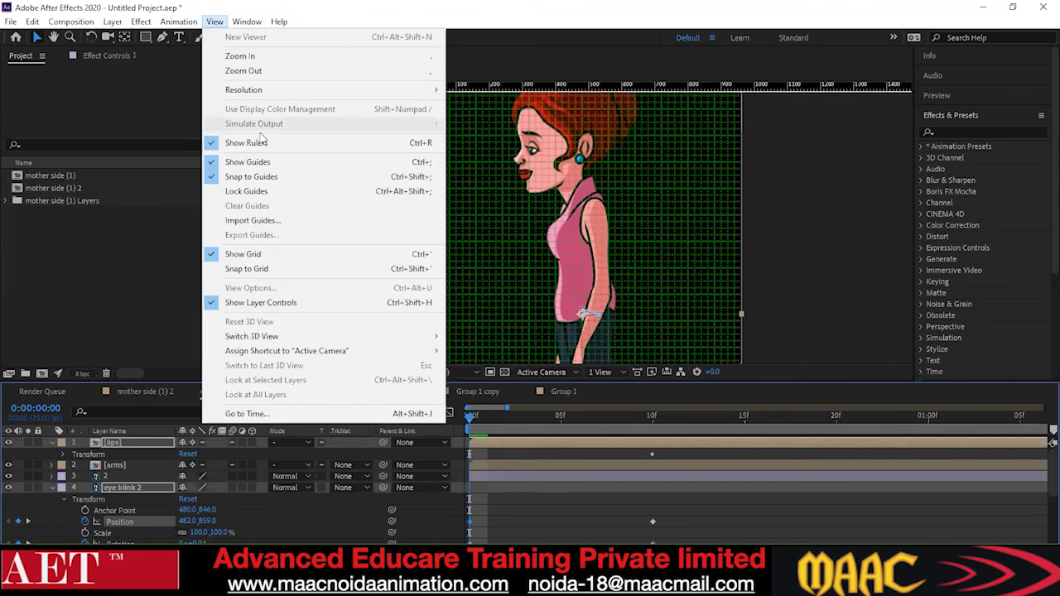
{"action": "left_click", "coordinate": [246, 268]}
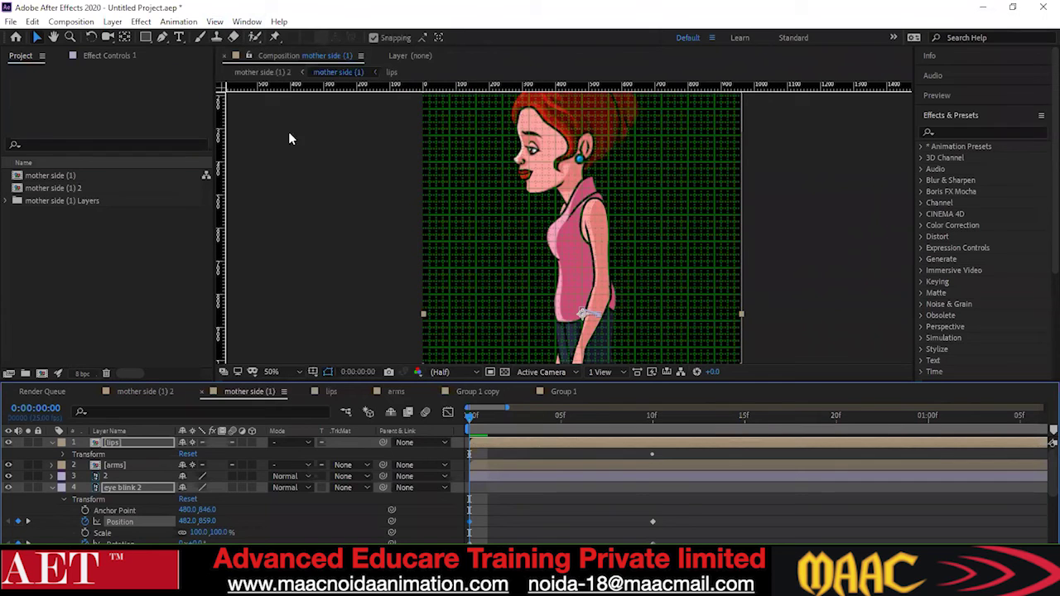
Nudge the selected head layers right until eye blink 2's Position is 530, 859, and hide the grid
{"action": "key", "text": "shift+Right"}
{"action": "key", "text": "shift+Right"}
{"action": "left_click", "coordinate": [218, 26]}
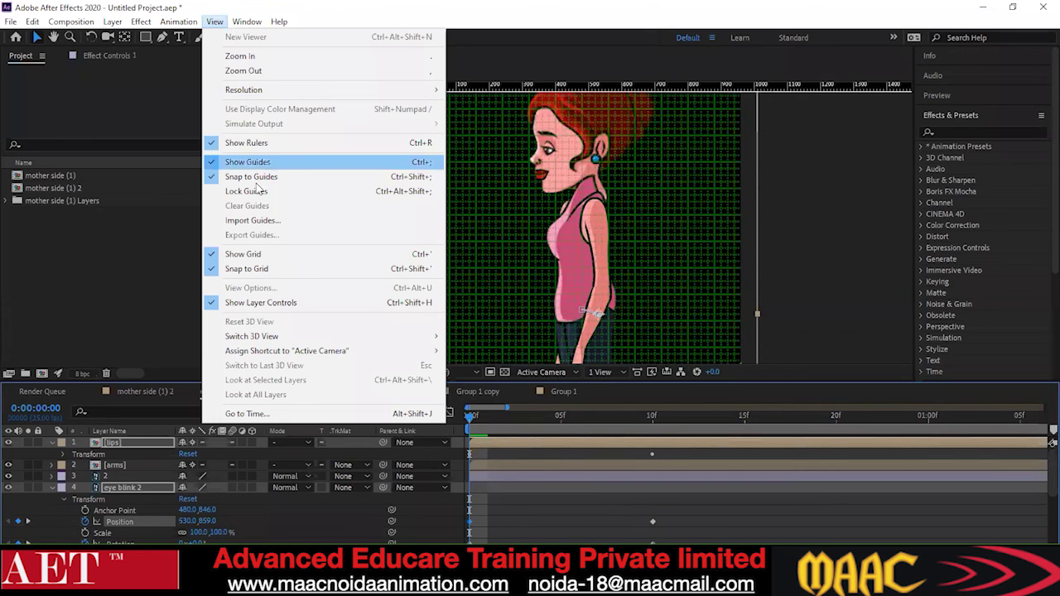
{"action": "left_click", "coordinate": [244, 251]}
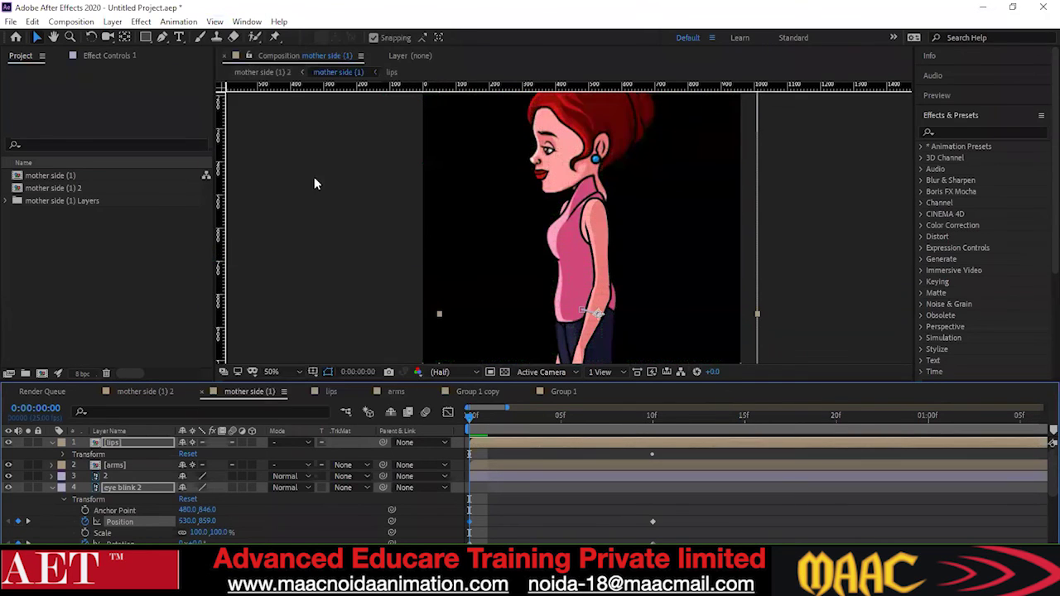
{"action": "left_click_drag", "start_coordinate": [391, 90], "coordinate": [409, 156]}
{"action": "scroll", "coordinate": [739, 211], "scroll_direction": "down", "scroll_amount": 4}
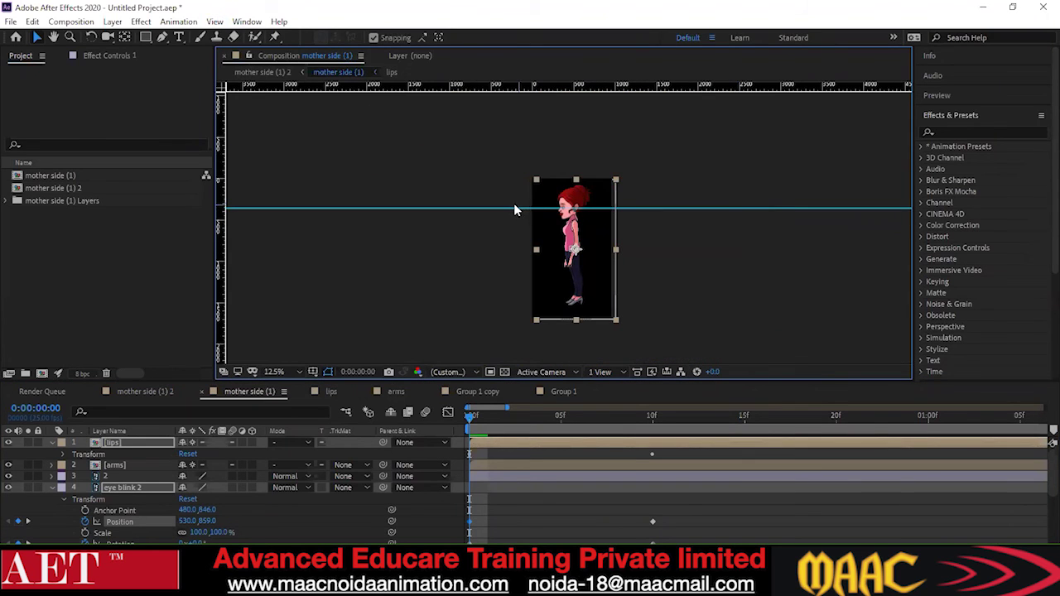
{"action": "key", "text": "ctrl+z"}
Frame the character with four guides: horizontal ones at the top of the head and below the feet, vertical ones on either side
{"action": "left_click_drag", "start_coordinate": [511, 90], "coordinate": [514, 186]}
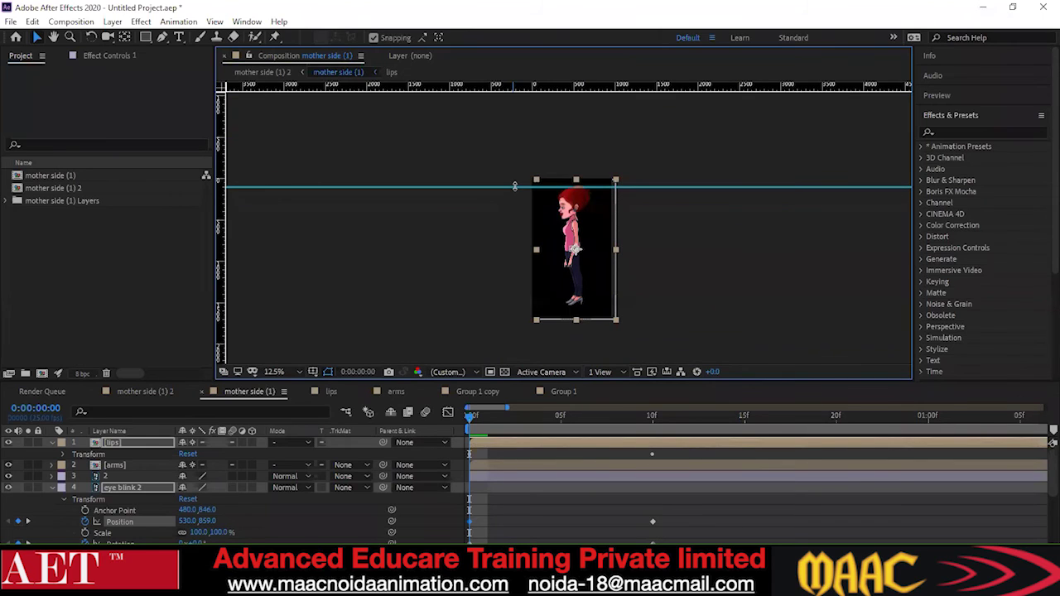
{"action": "left_click_drag", "start_coordinate": [225, 231], "coordinate": [541, 233]}
{"action": "left_click_drag", "start_coordinate": [865, 87], "coordinate": [718, 135]}
{"action": "left_click_drag", "start_coordinate": [542, 197], "coordinate": [600, 211]}
{"action": "left_click", "coordinate": [228, 225]}
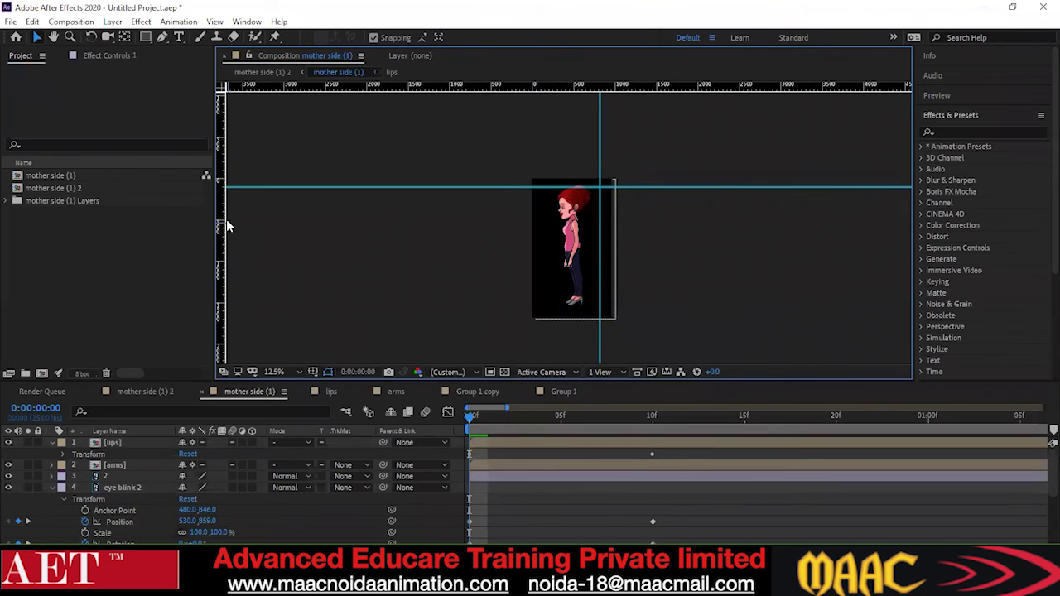
{"action": "left_click_drag", "start_coordinate": [224, 213], "coordinate": [544, 220]}
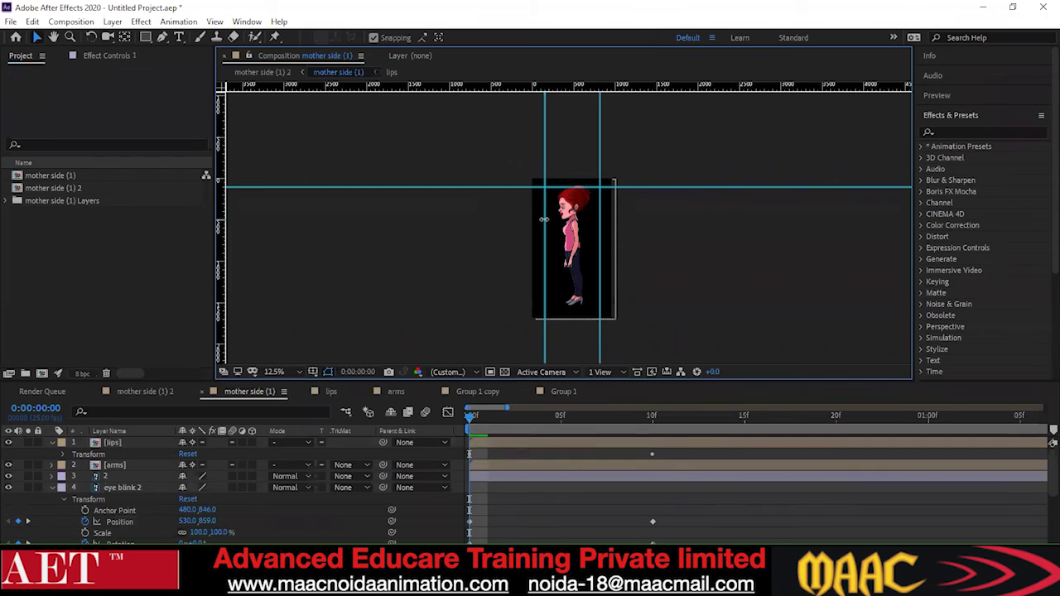
{"action": "left_click_drag", "start_coordinate": [634, 184], "coordinate": [634, 179]}
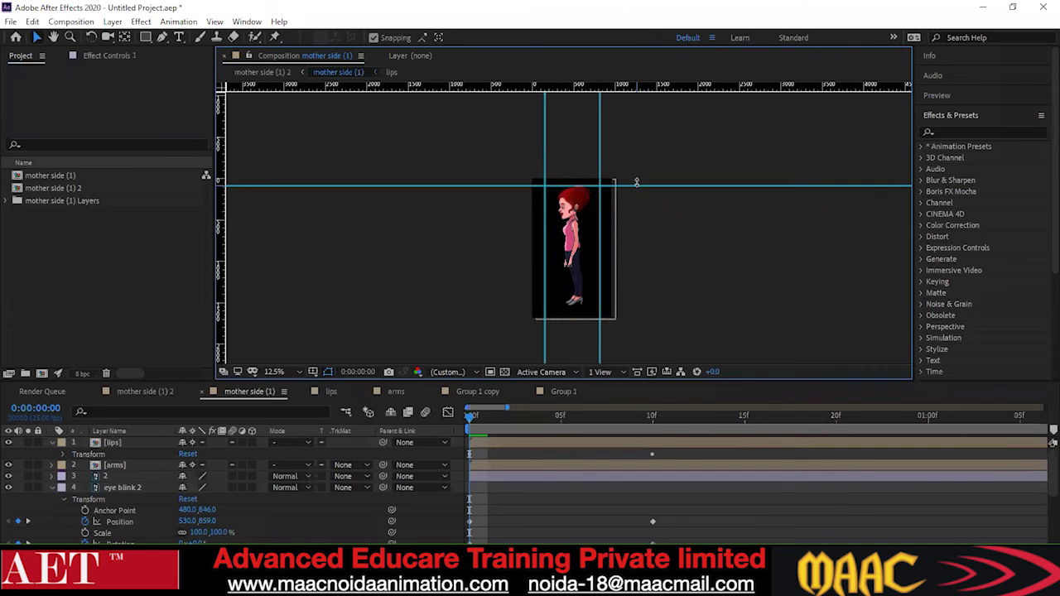
{"action": "left_click_drag", "start_coordinate": [517, 87], "coordinate": [513, 306]}
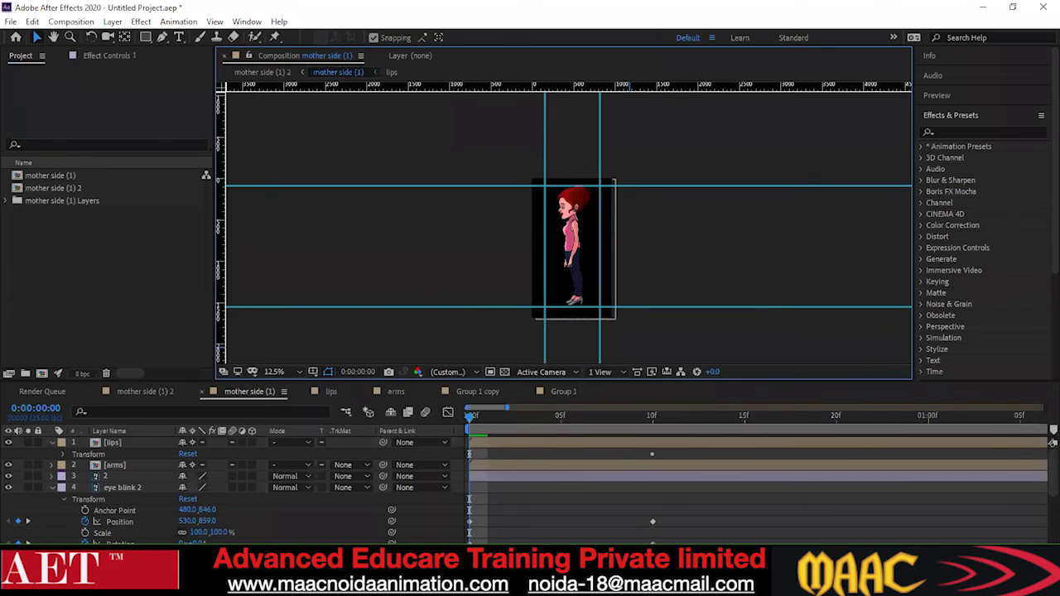
Switch to the walkacyle.jpg reference in Photos to review the walk poses, and close it to return to After Effects
{"action": "left_click", "coordinate": [642, 584]}
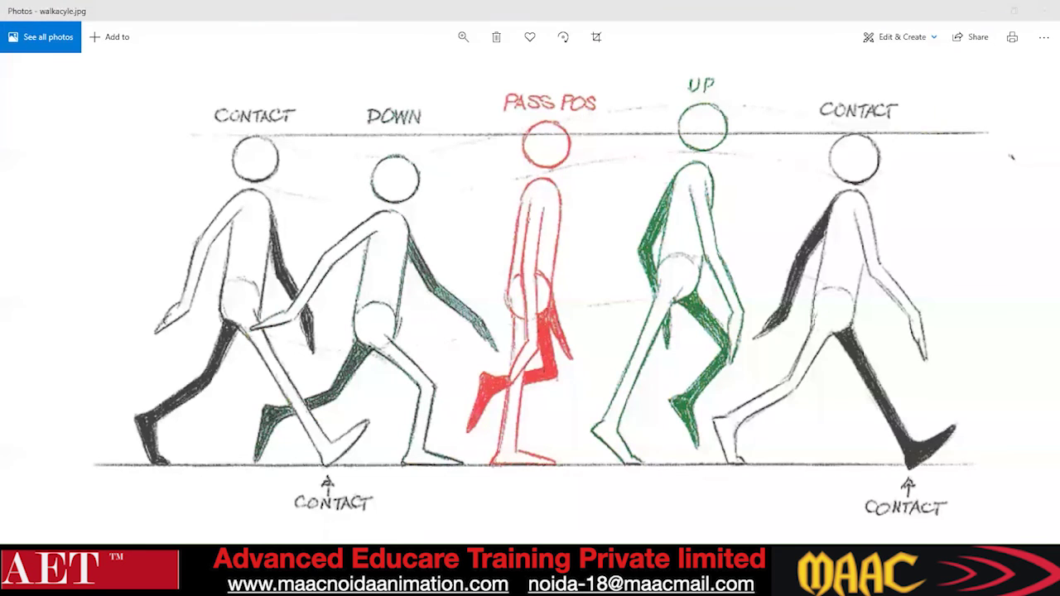
{"action": "left_click", "coordinate": [1042, 11]}
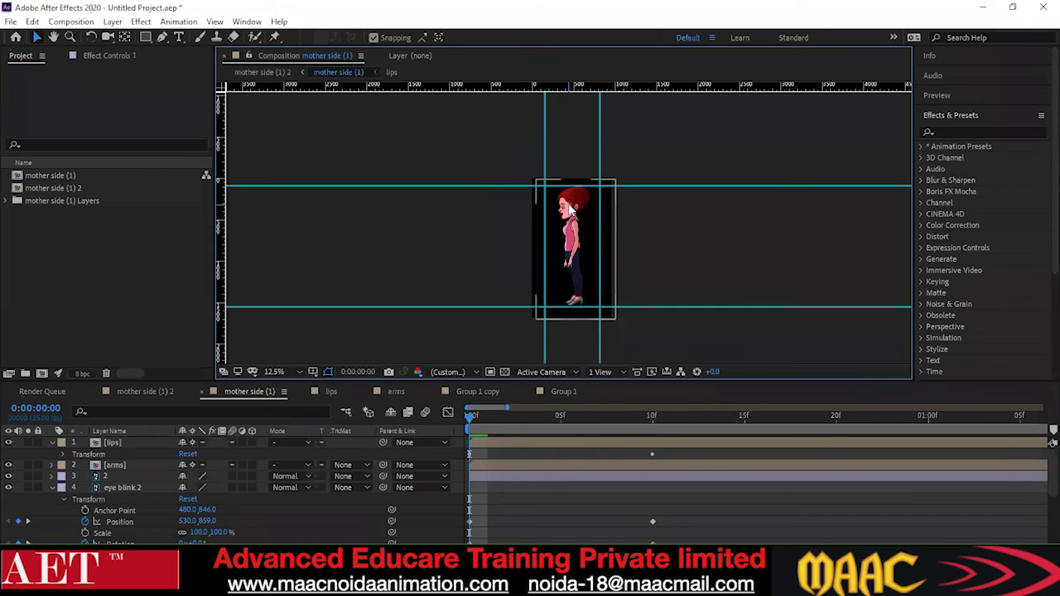
Fine-tune the guides around the character, moving the one beneath the feet slightly closer to the shoes
{"action": "scroll", "coordinate": [631, 254], "scroll_direction": "up", "scroll_amount": 3}
{"action": "scroll", "coordinate": [631, 254], "scroll_direction": "down", "scroll_amount": 3}
{"action": "scroll", "coordinate": [631, 254], "scroll_direction": "up", "scroll_amount": 1}
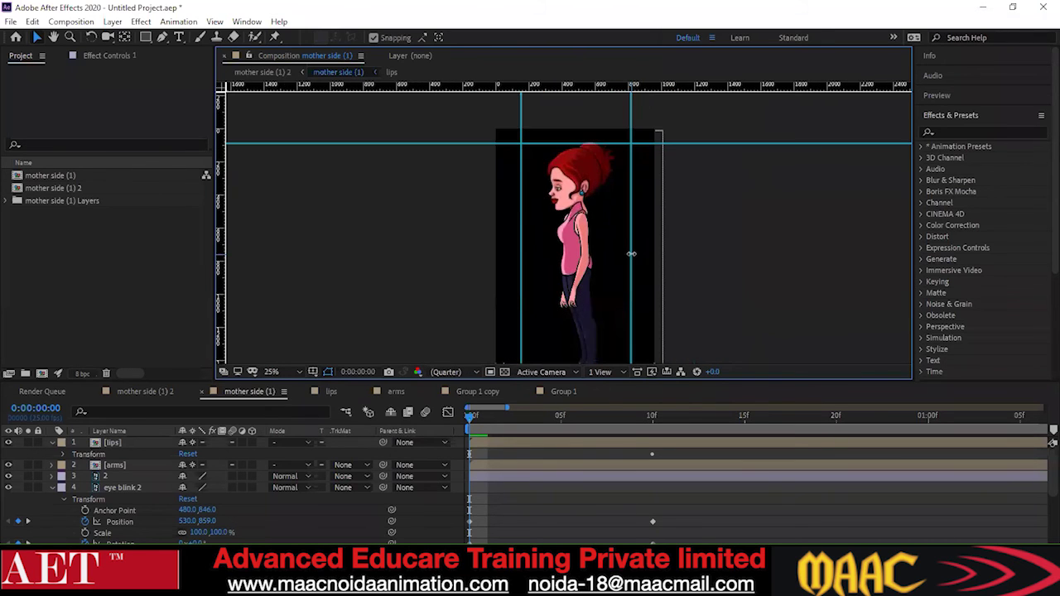
{"action": "scroll", "coordinate": [631, 249], "scroll_direction": "up", "scroll_amount": 3}
{"action": "scroll", "coordinate": [638, 216], "scroll_direction": "down", "scroll_amount": 1}
{"action": "mouse_move", "coordinate": [637, 211]}
{"action": "left_mouse_down"}
{"action": "mouse_move", "coordinate": [639, 238]}
{"action": "mouse_move", "coordinate": [639, 218]}
{"action": "left_mouse_up"}
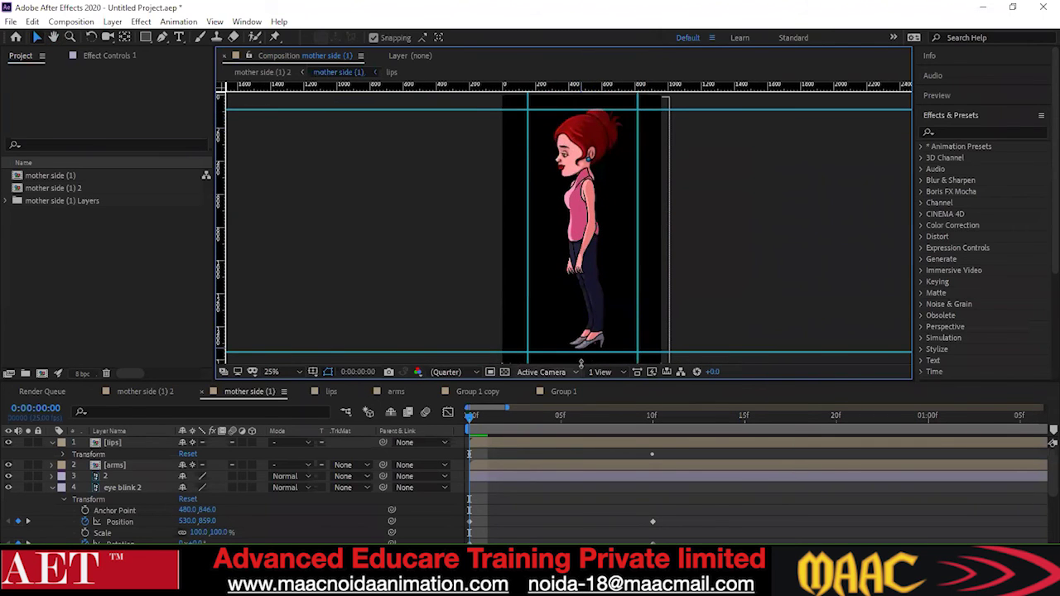
{"action": "left_click_drag", "start_coordinate": [510, 352], "coordinate": [510, 349]}
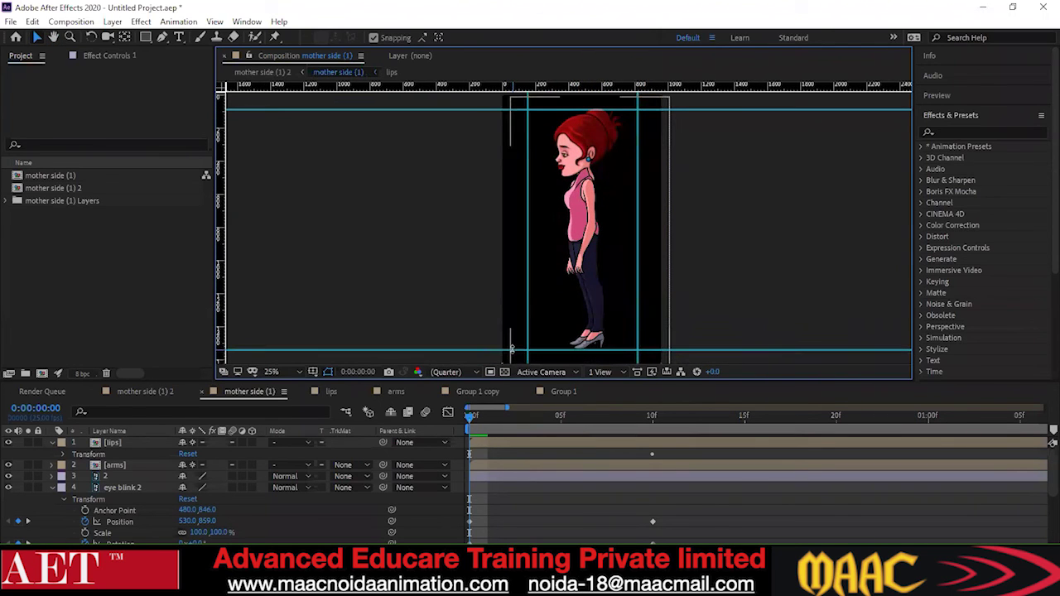
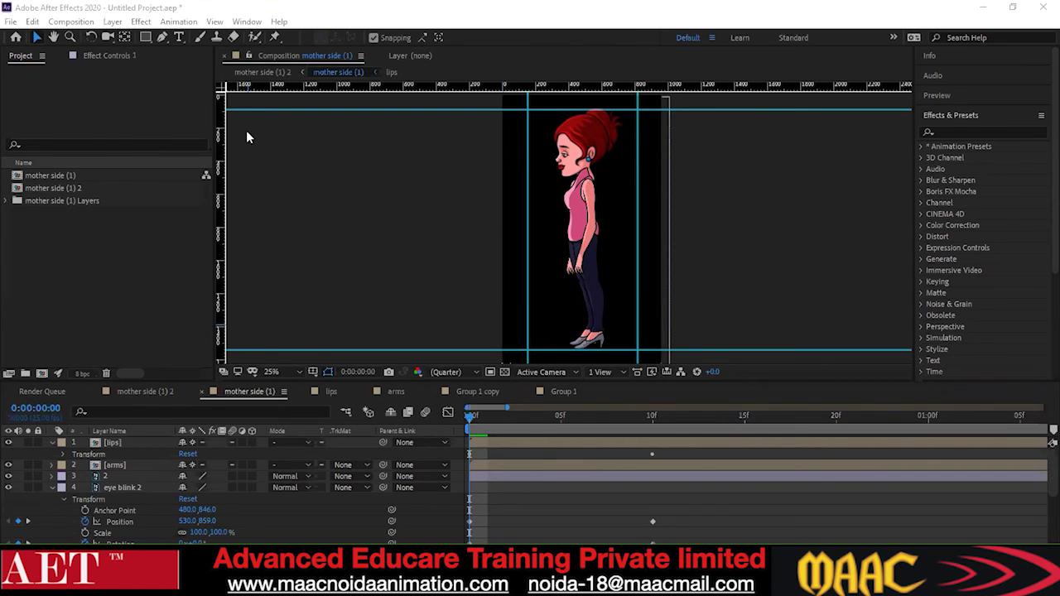
In the mother side (1) 2 composition, scale the mother side (1) layer to 67% and move the character to the frame's left side
{"action": "left_click", "coordinate": [262, 73]}
{"action": "left_click", "coordinate": [61, 190]}
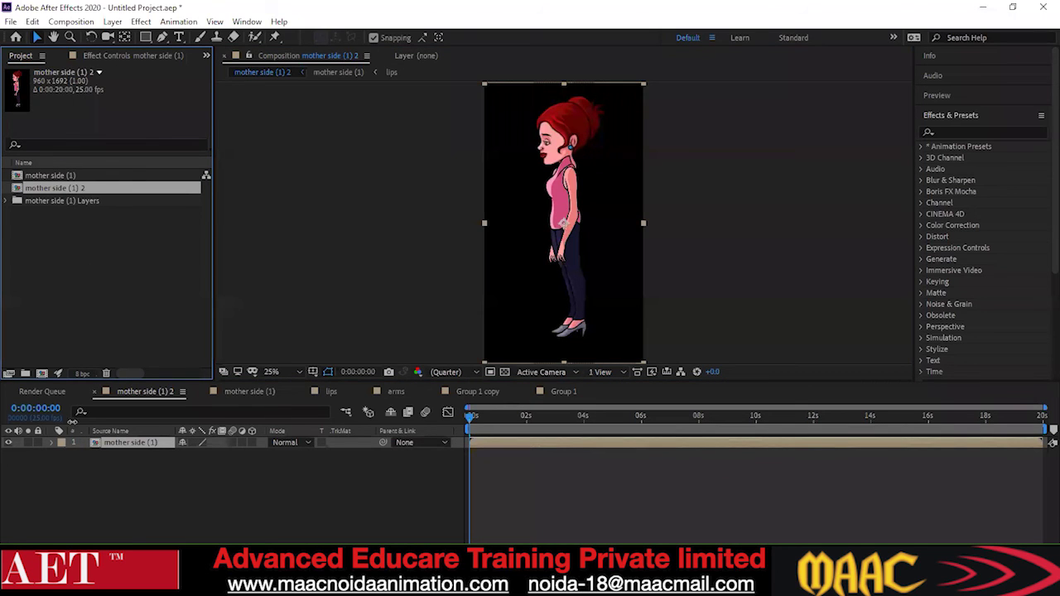
{"action": "left_click", "coordinate": [50, 442]}
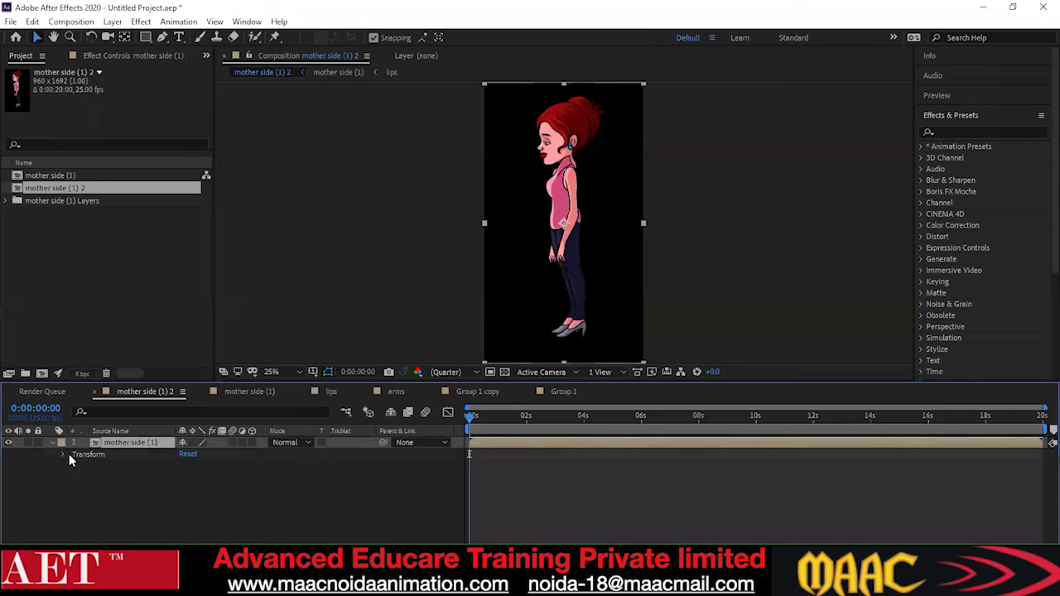
{"action": "key", "text": "r"}
{"action": "key", "text": "s"}
{"action": "left_click_drag", "start_coordinate": [216, 454], "coordinate": [181, 467]}
{"action": "left_click_drag", "start_coordinate": [553, 234], "coordinate": [516, 239]}
{"action": "left_click_drag", "start_coordinate": [213, 454], "coordinate": [244, 457]}
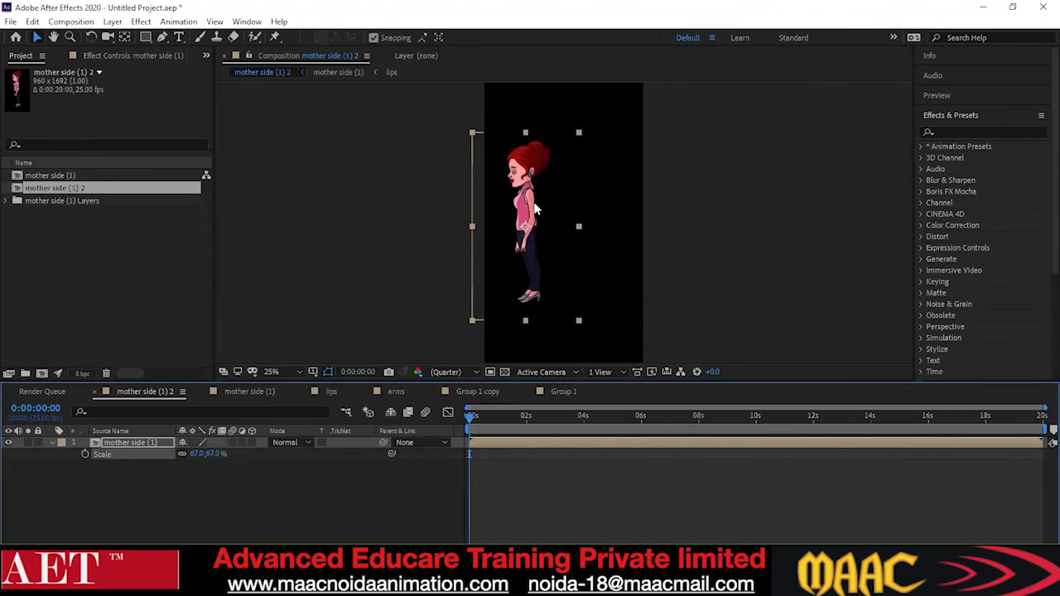
{"action": "mouse_move", "coordinate": [506, 169]}
{"action": "left_mouse_down"}
{"action": "mouse_move", "coordinate": [501, 147]}
{"action": "mouse_move", "coordinate": [500, 177]}
{"action": "left_mouse_up"}
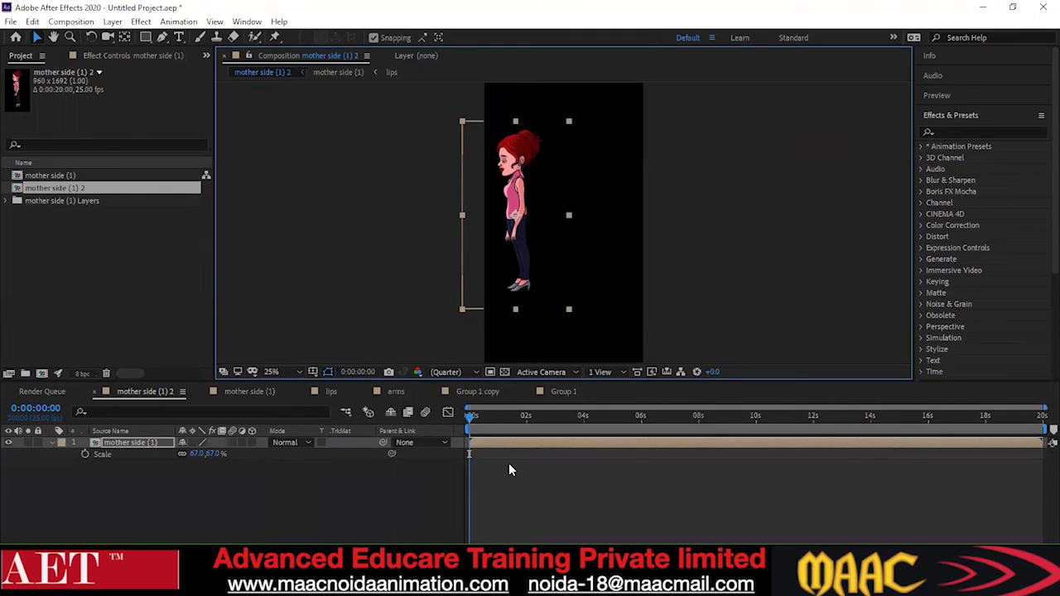
Trim the end of the mother side (1) layer to about 2.5 seconds and preview the composition
{"action": "left_click_drag", "start_coordinate": [1044, 442], "coordinate": [539, 447]}
{"action": "key", "text": "space"}
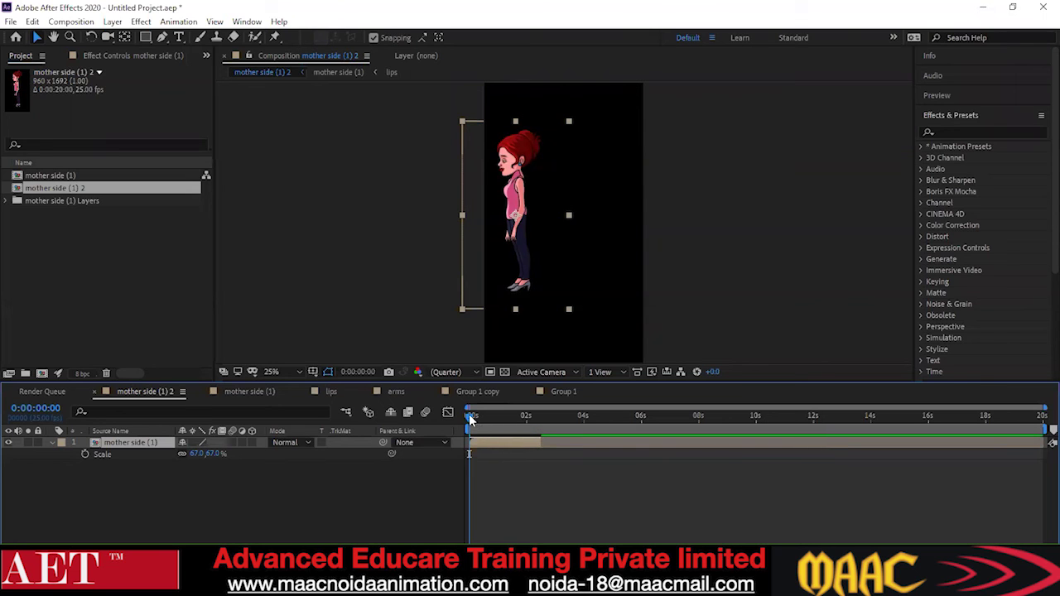
{"action": "key", "text": "space"}
Slide the trimmed layer to start after 4 seconds, look at its time options, and move it back to the composition's start
{"action": "left_click_drag", "start_coordinate": [525, 445], "coordinate": [656, 445]}
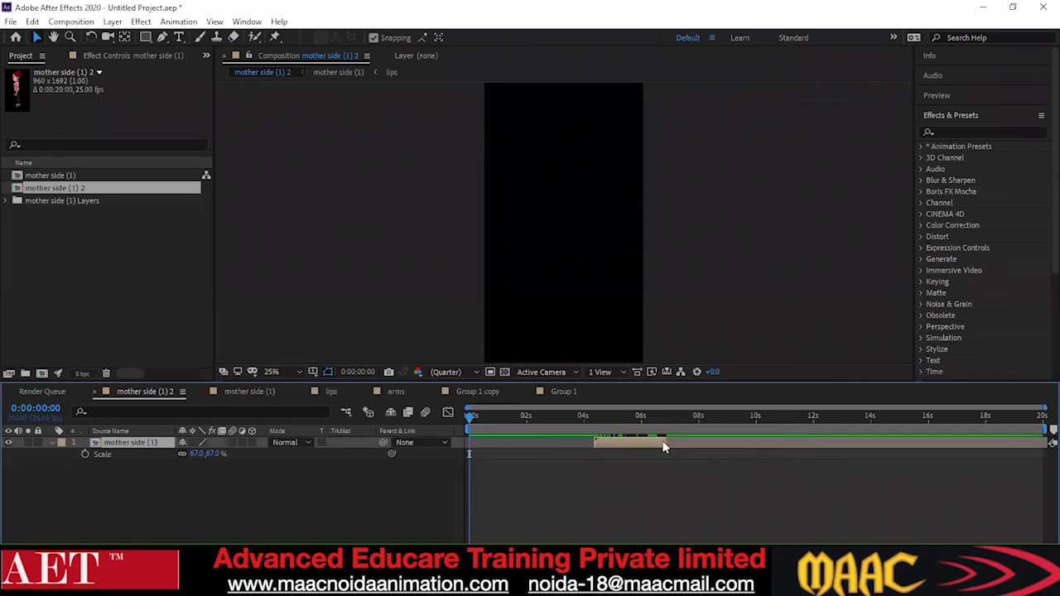
{"action": "right_click", "coordinate": [654, 445]}
{"action": "mouse_move", "coordinate": [728, 151]}
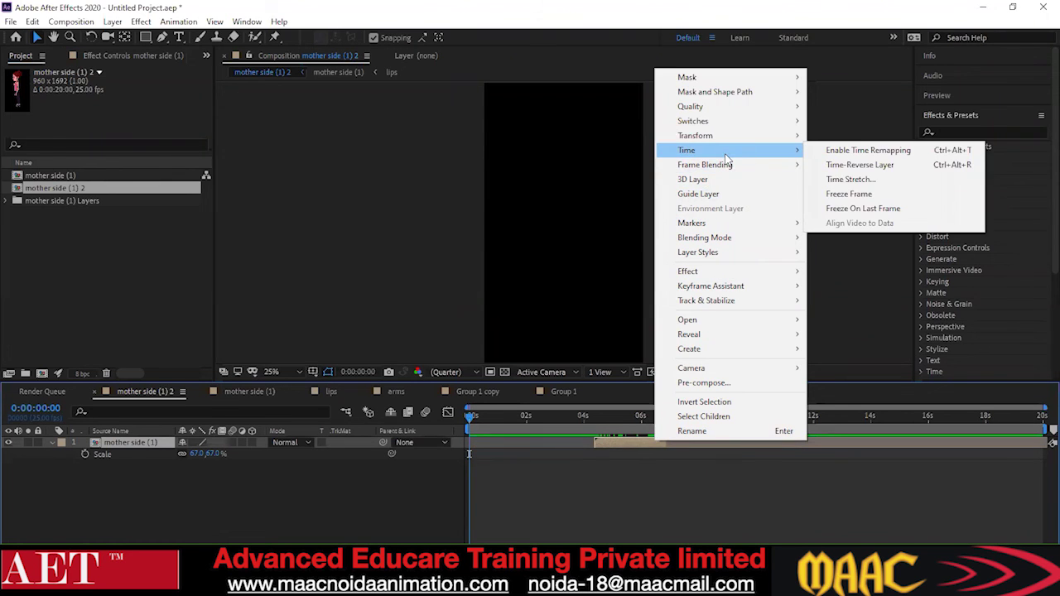
{"action": "left_click", "coordinate": [599, 444]}
{"action": "left_click_drag", "start_coordinate": [600, 444], "coordinate": [471, 452]}
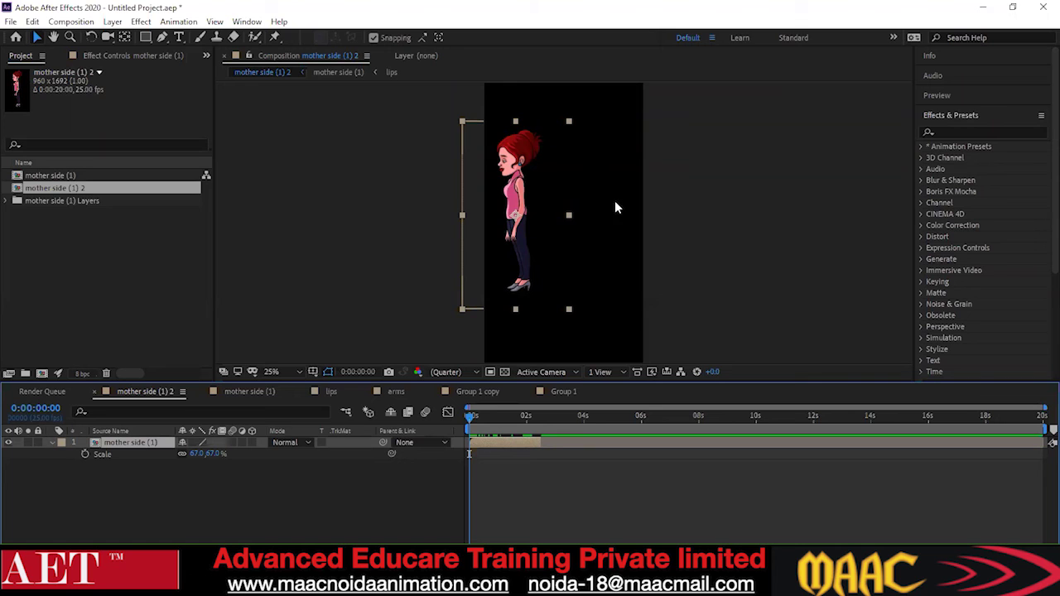
Delete both mother side compositions and the mother side (1) Layers folder from the project
{"action": "left_click", "coordinate": [147, 37]}
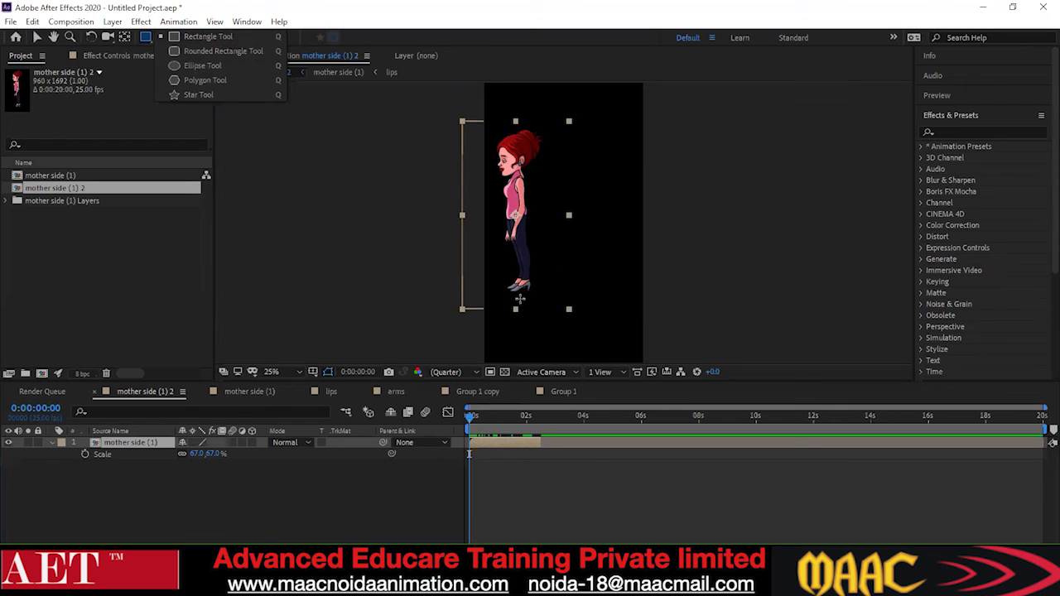
{"action": "left_click", "coordinate": [191, 41]}
{"action": "left_click_drag", "start_coordinate": [19, 277], "coordinate": [177, 141]}
{"action": "key", "text": "Delete"}
{"action": "left_click", "coordinate": [610, 310]}
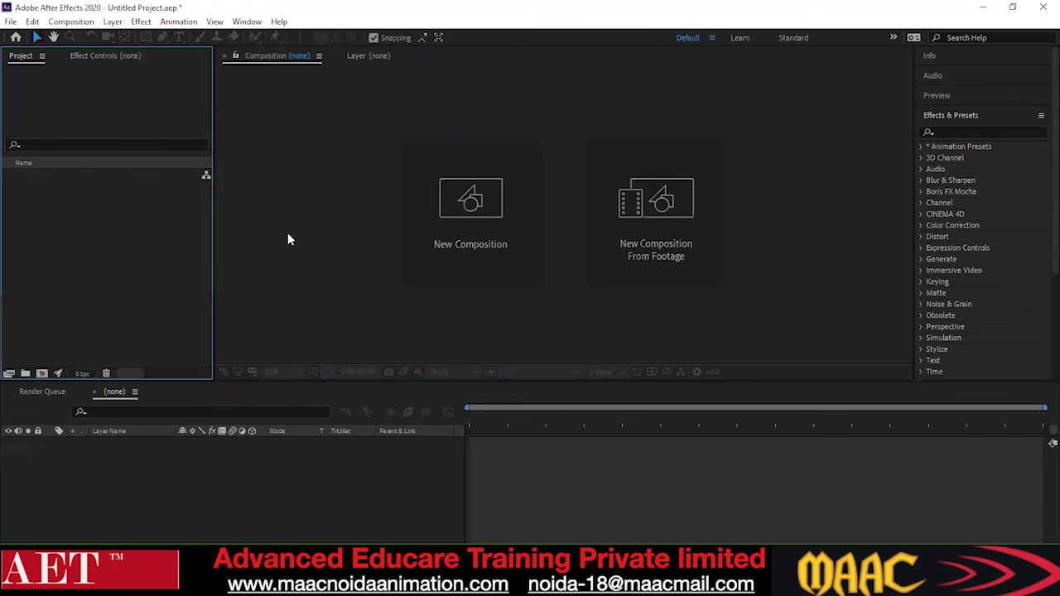
Create a 6000 × 3000 px composition at 25 fps lasting 20 seconds, and activate the Rectangle tool
{"action": "left_click", "coordinate": [439, 217]}
{"action": "left_click", "coordinate": [795, 400]}
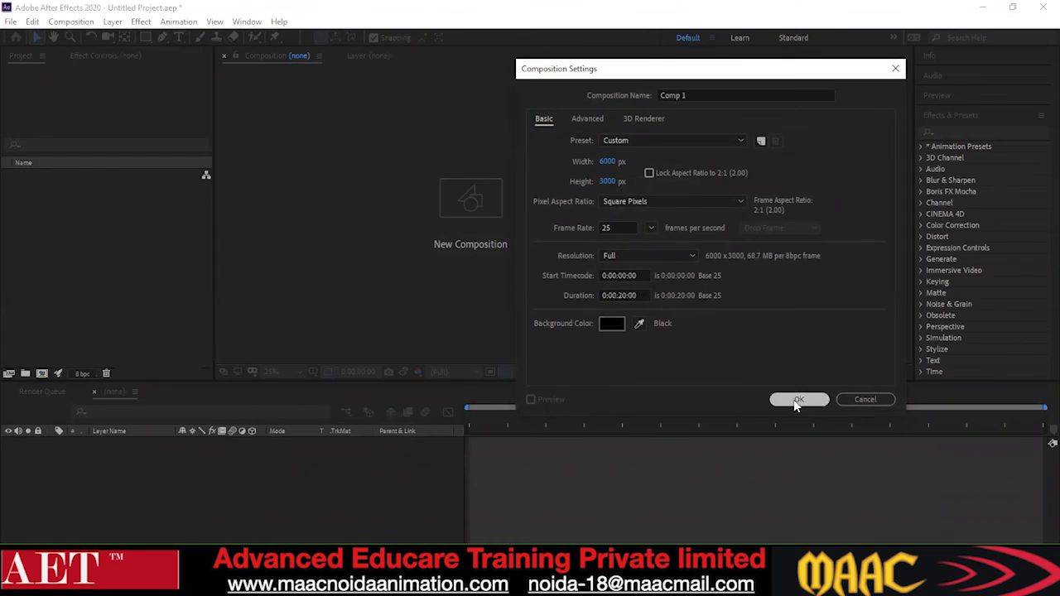
{"action": "left_click", "coordinate": [145, 37]}
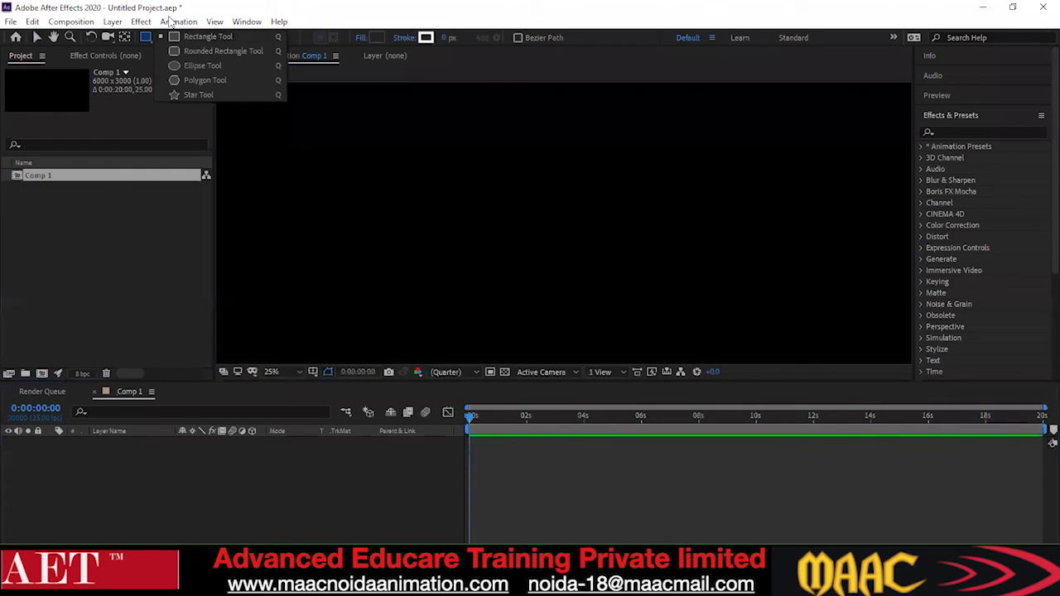
Add a pale gray-red solid layer to Comp 1 using the default solid settings
{"action": "right_click", "coordinate": [157, 488]}
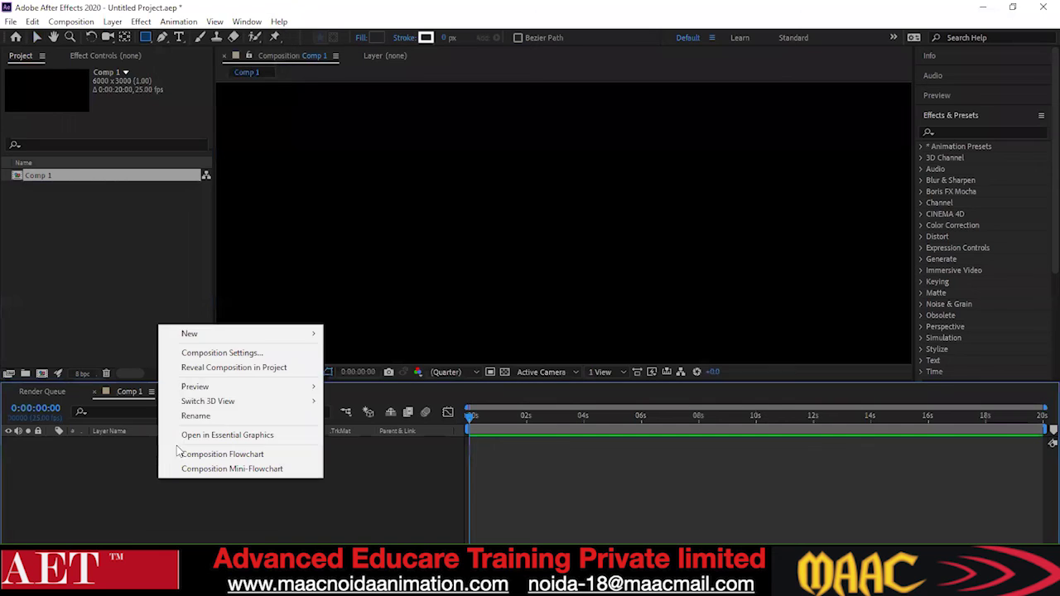
{"action": "mouse_move", "coordinate": [257, 336]}
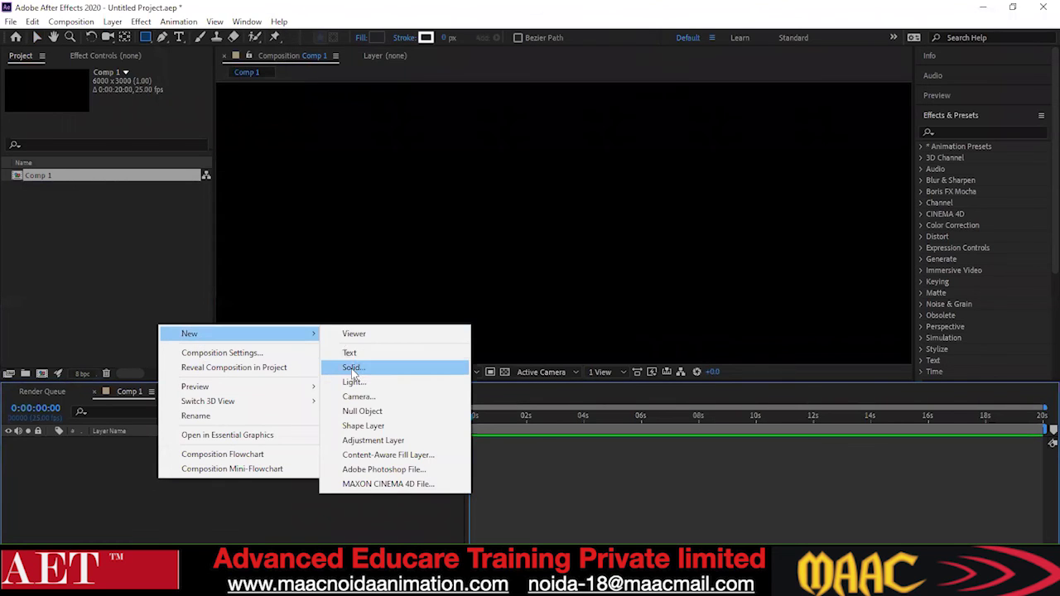
{"action": "left_click", "coordinate": [353, 369]}
{"action": "left_click", "coordinate": [569, 409]}
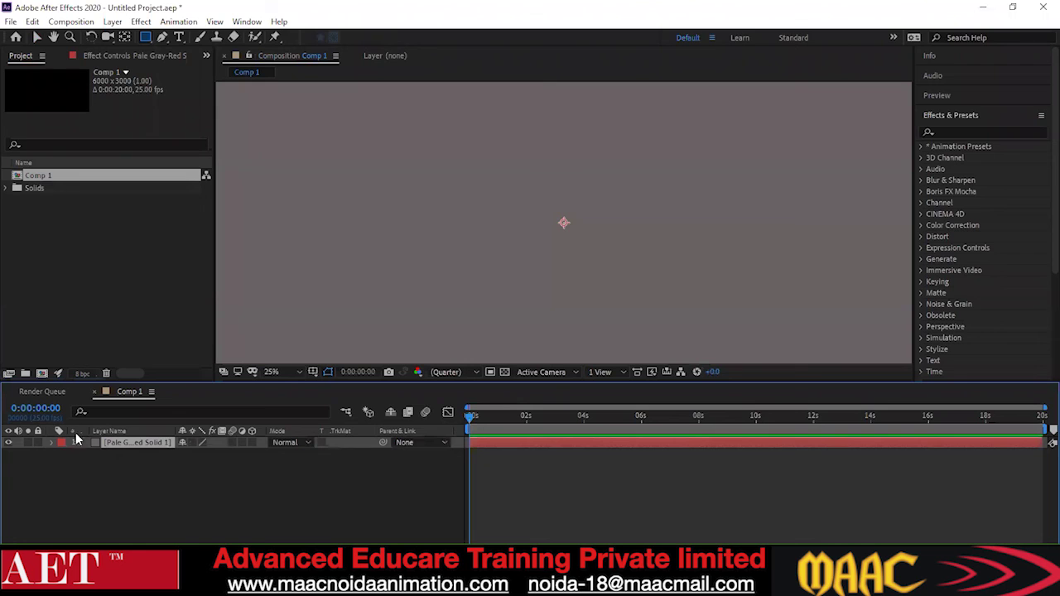
Expand the solid layer's transform properties and turn it into a 3D layer
{"action": "left_click", "coordinate": [50, 443]}
{"action": "left_click", "coordinate": [62, 454]}
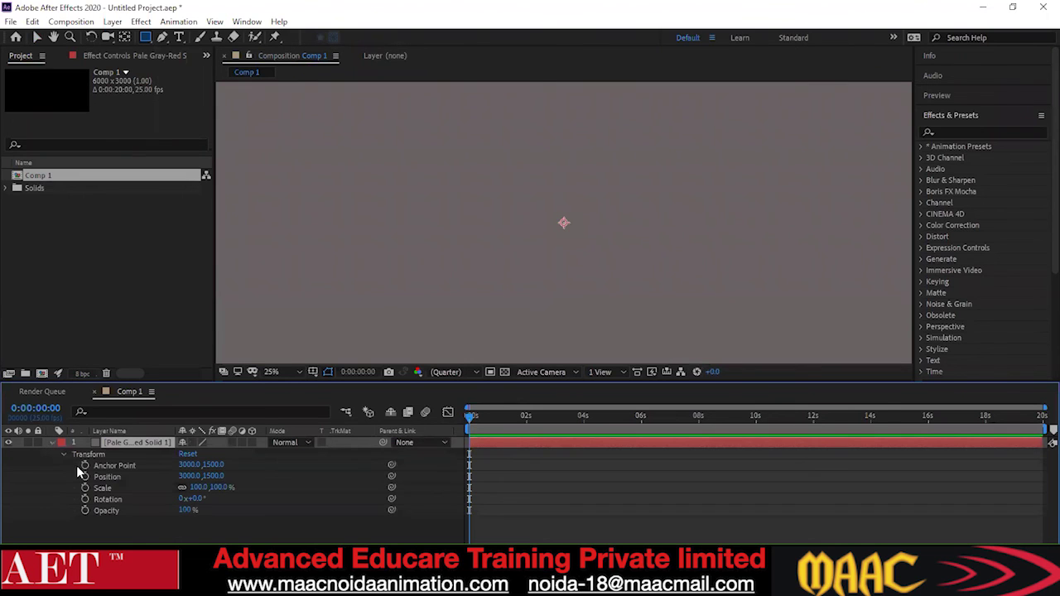
{"action": "left_click", "coordinate": [253, 442]}
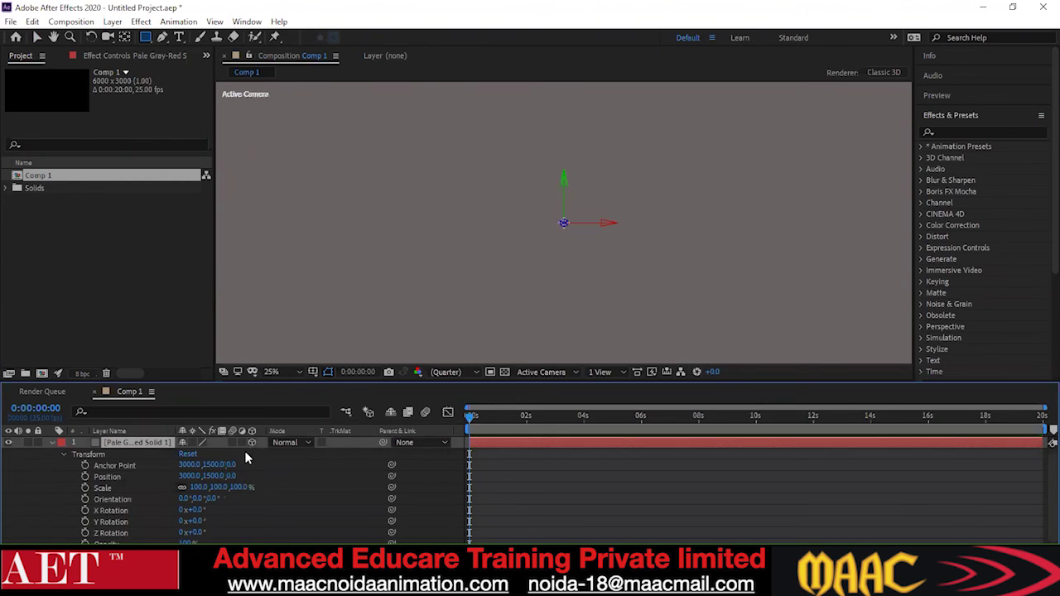
Shift the solid's anchor point to about 3000, 1472, 38 and collapse the layer's properties
{"action": "left_click_drag", "start_coordinate": [229, 466], "coordinate": [197, 470]}
{"action": "scroll", "coordinate": [397, 257], "scroll_direction": "down", "scroll_amount": 3}
{"action": "scroll", "coordinate": [563, 223], "scroll_direction": "up", "scroll_amount": 2}
{"action": "scroll", "coordinate": [563, 224], "scroll_direction": "down", "scroll_amount": 1}
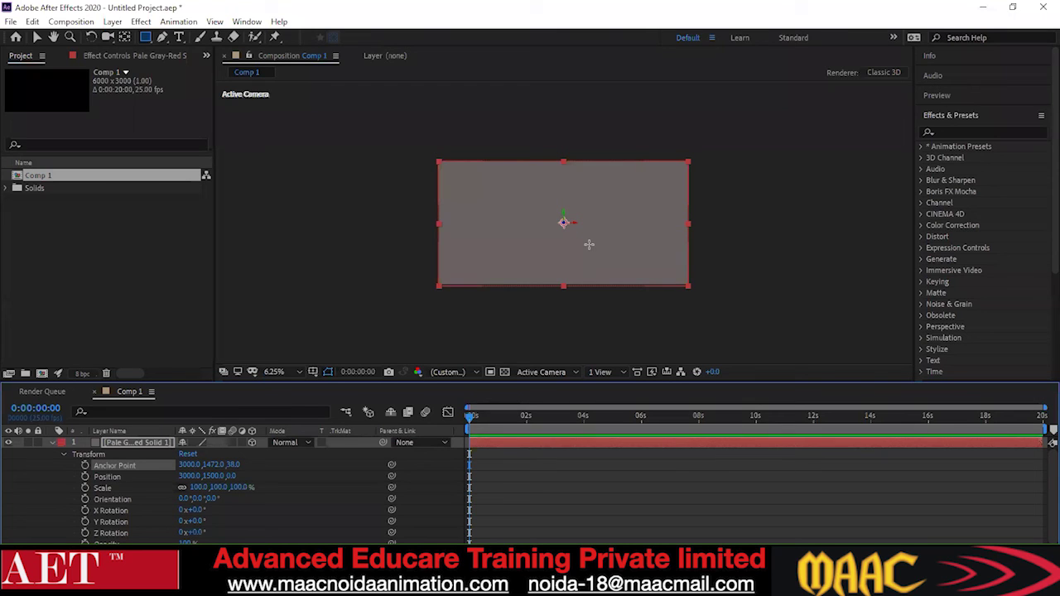
{"action": "left_click", "coordinate": [51, 444]}
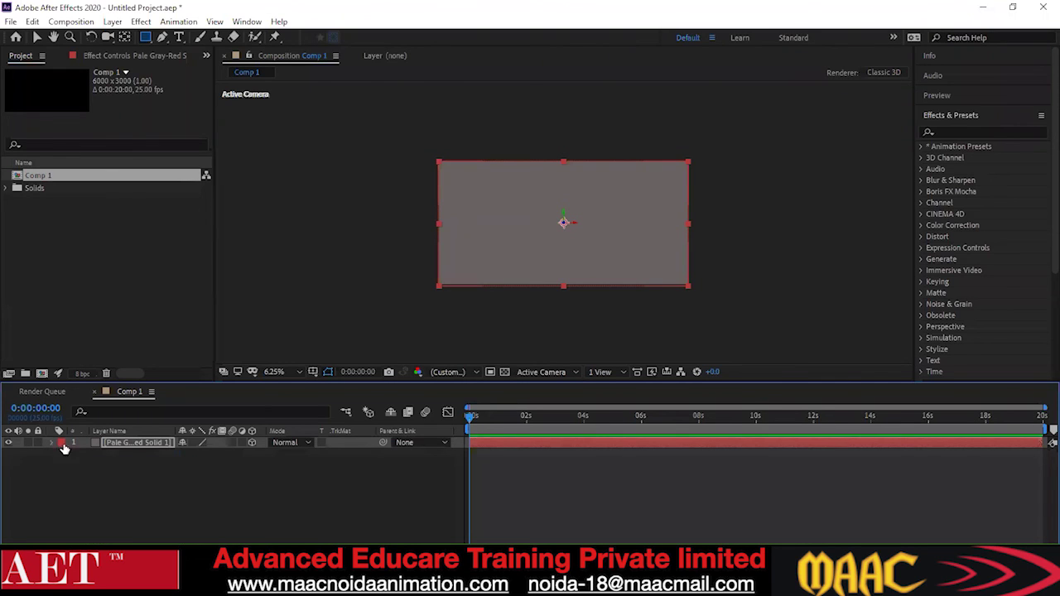